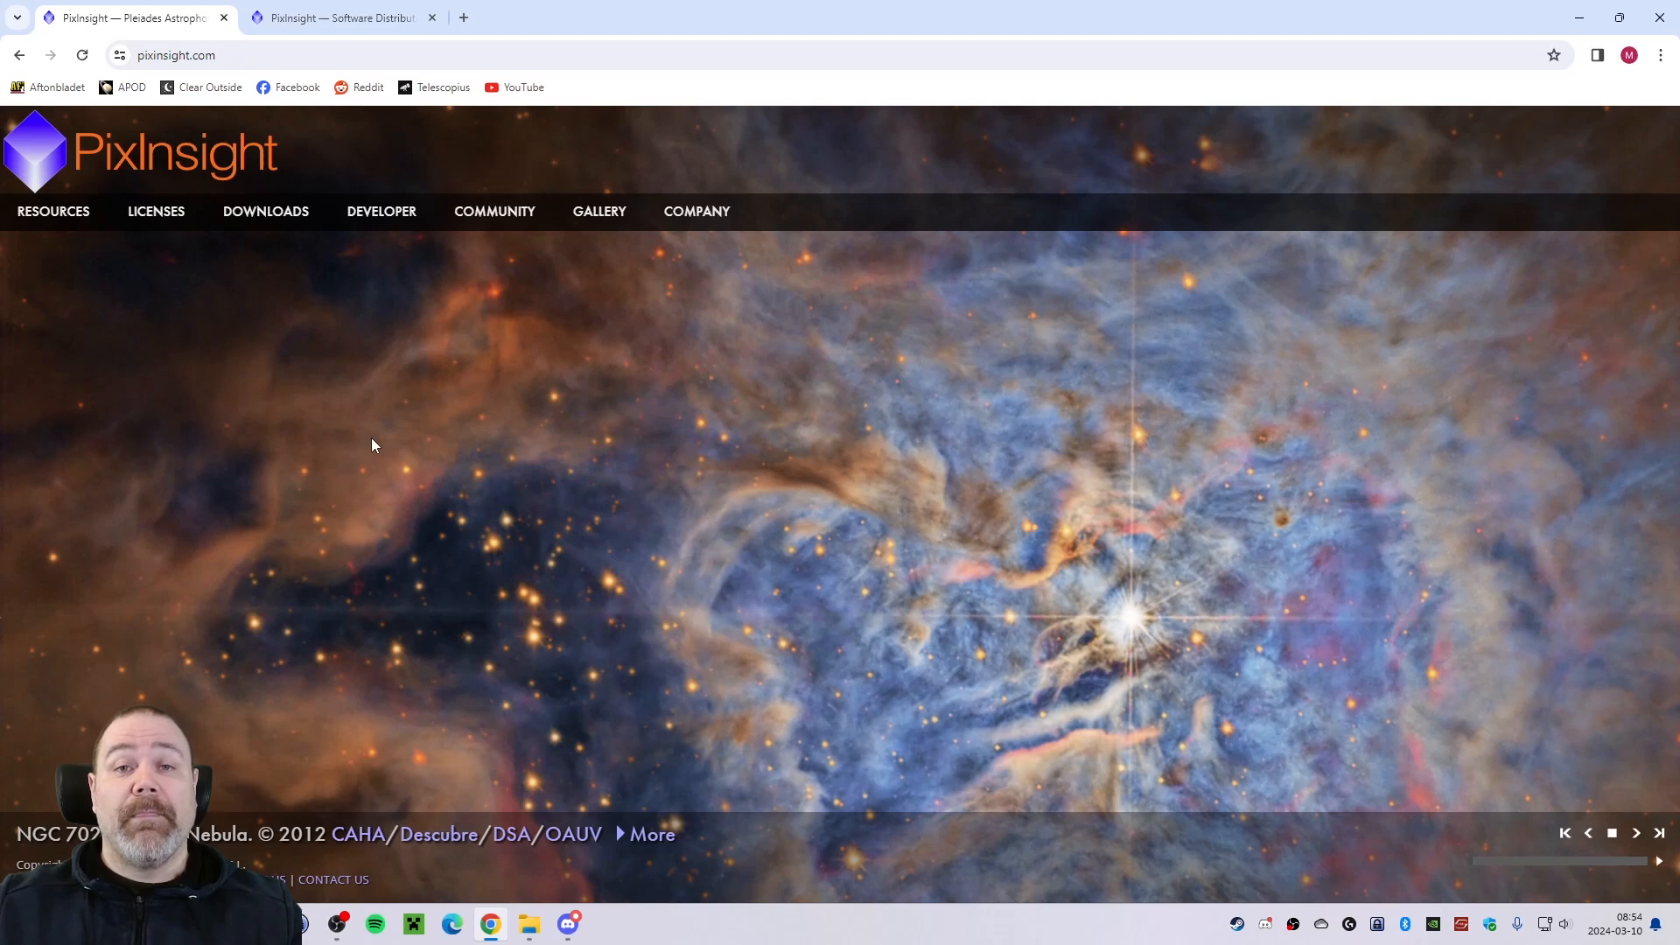
Download the Windows installer PI-windows-x64-1.8.9-2-20240301-c.exe from the Version 1.8.9-2 files of the PixInsight Software Distribution page.
mouse_move(274, 219)
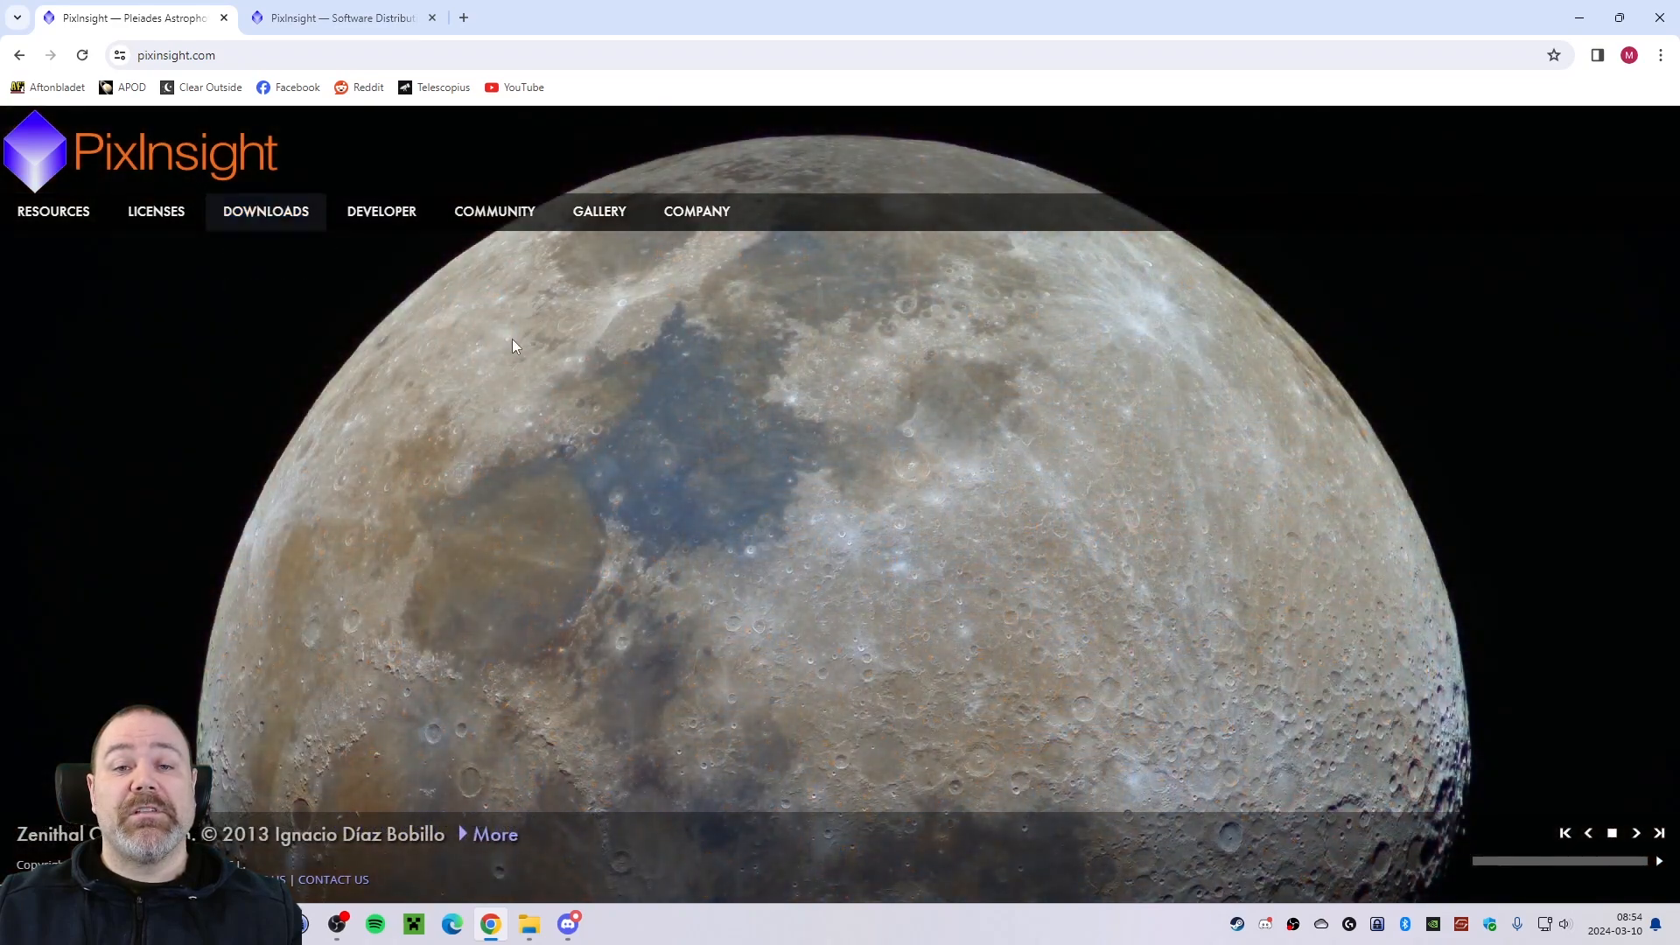
click(341, 24)
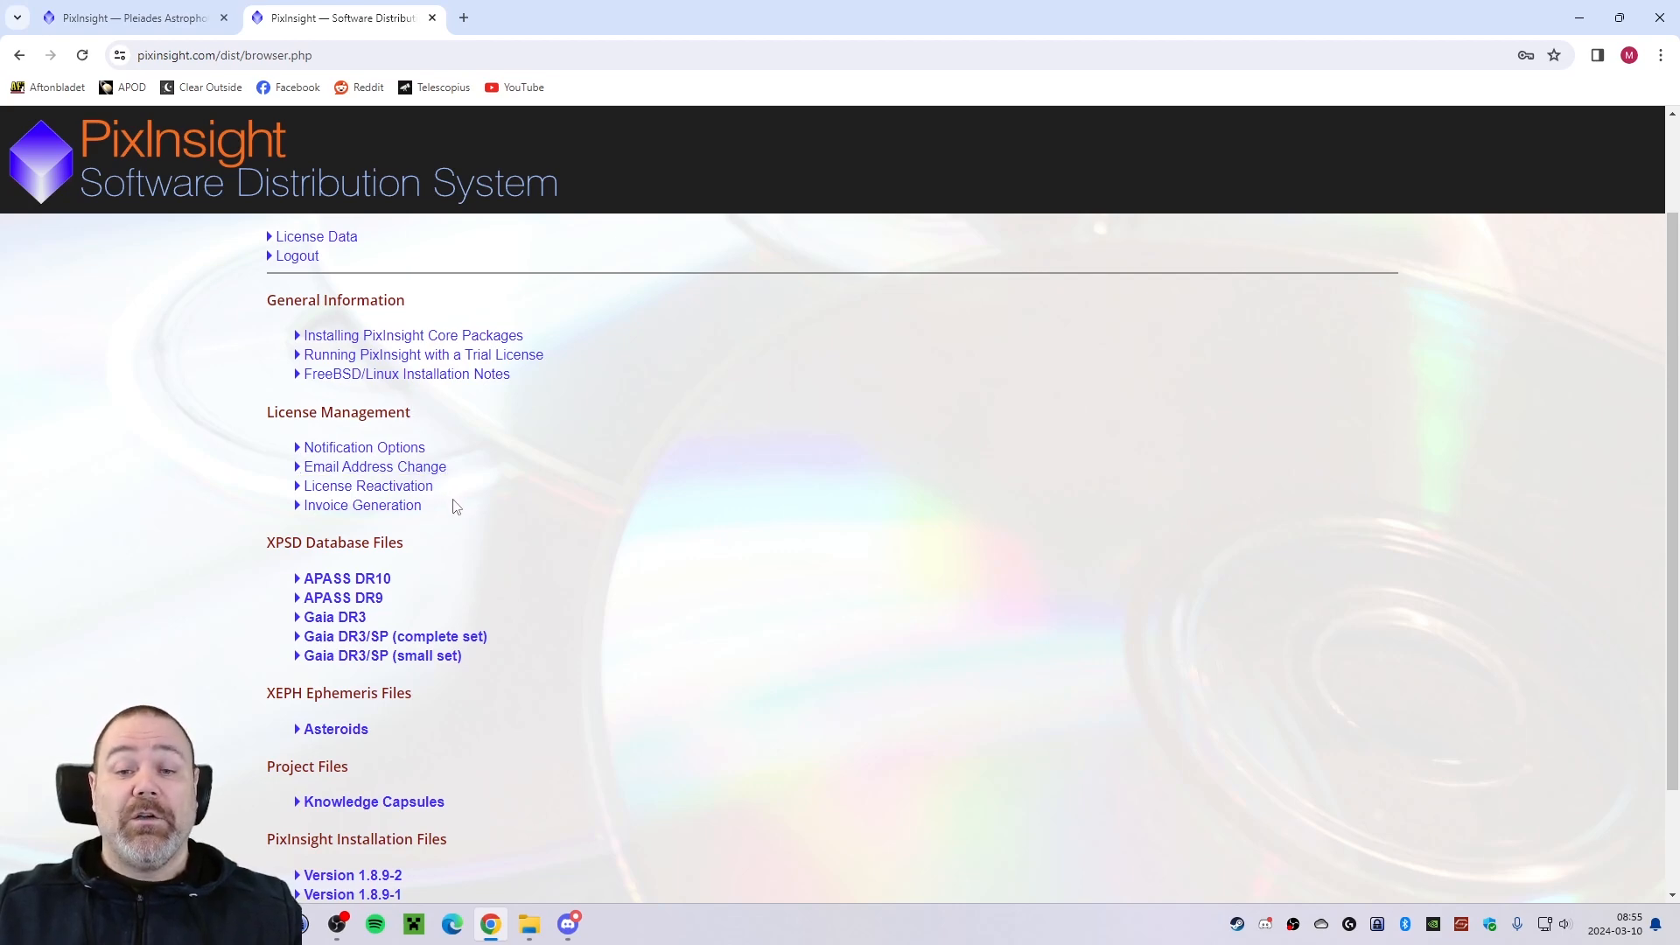
scroll(456, 497, down, 2)
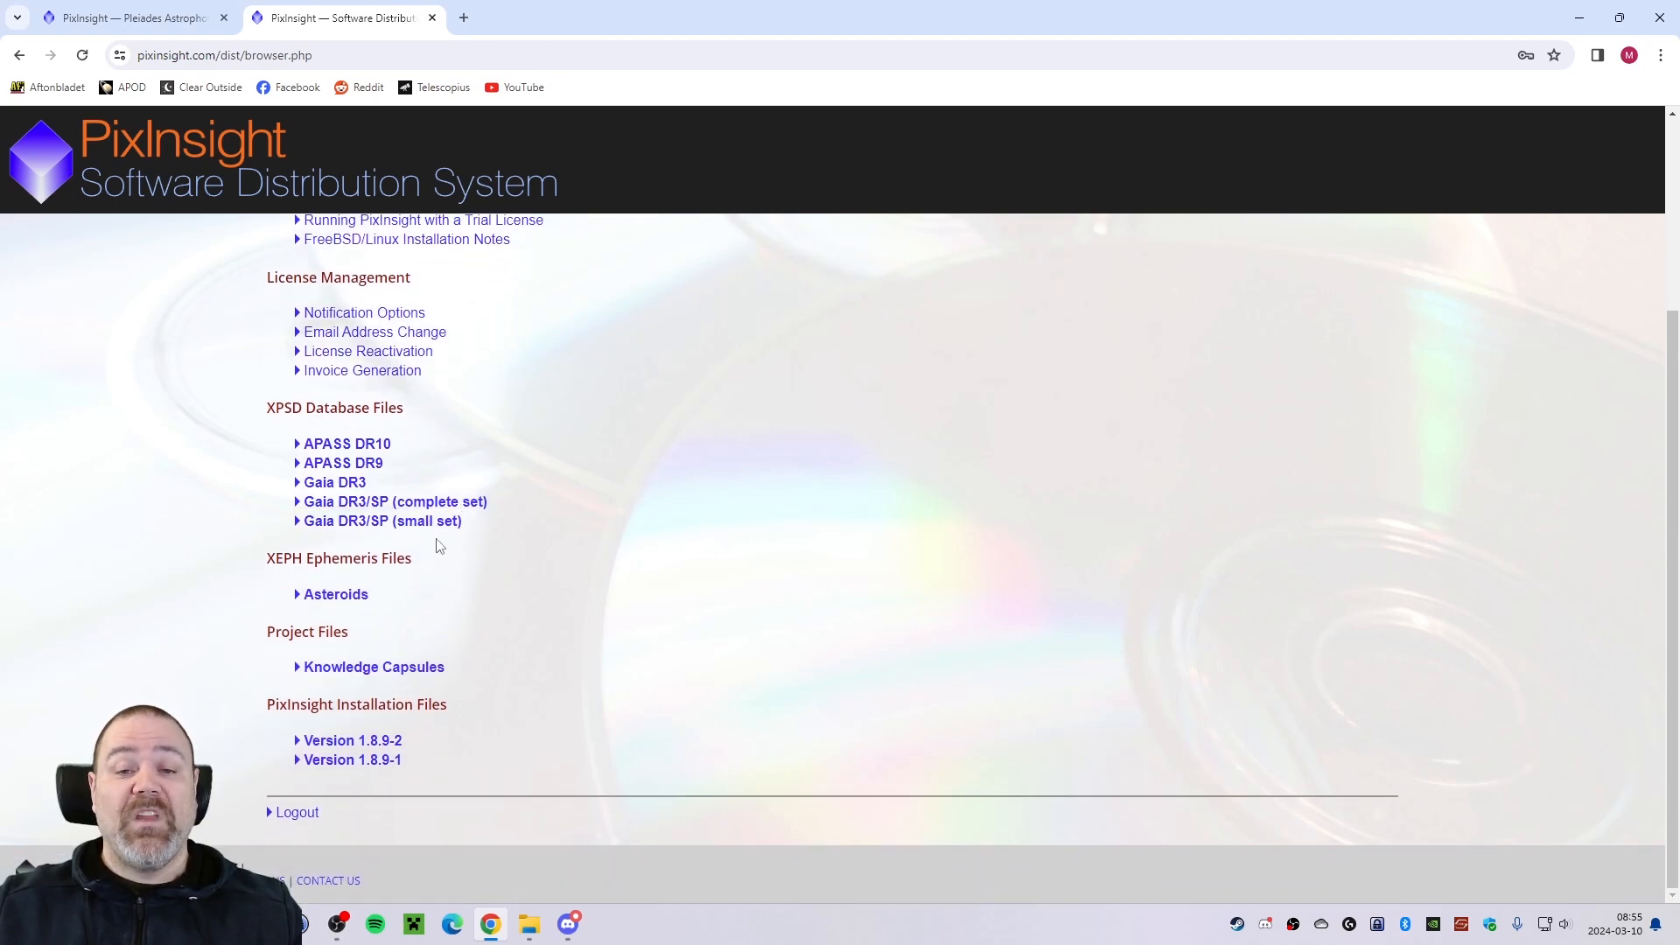
click(302, 747)
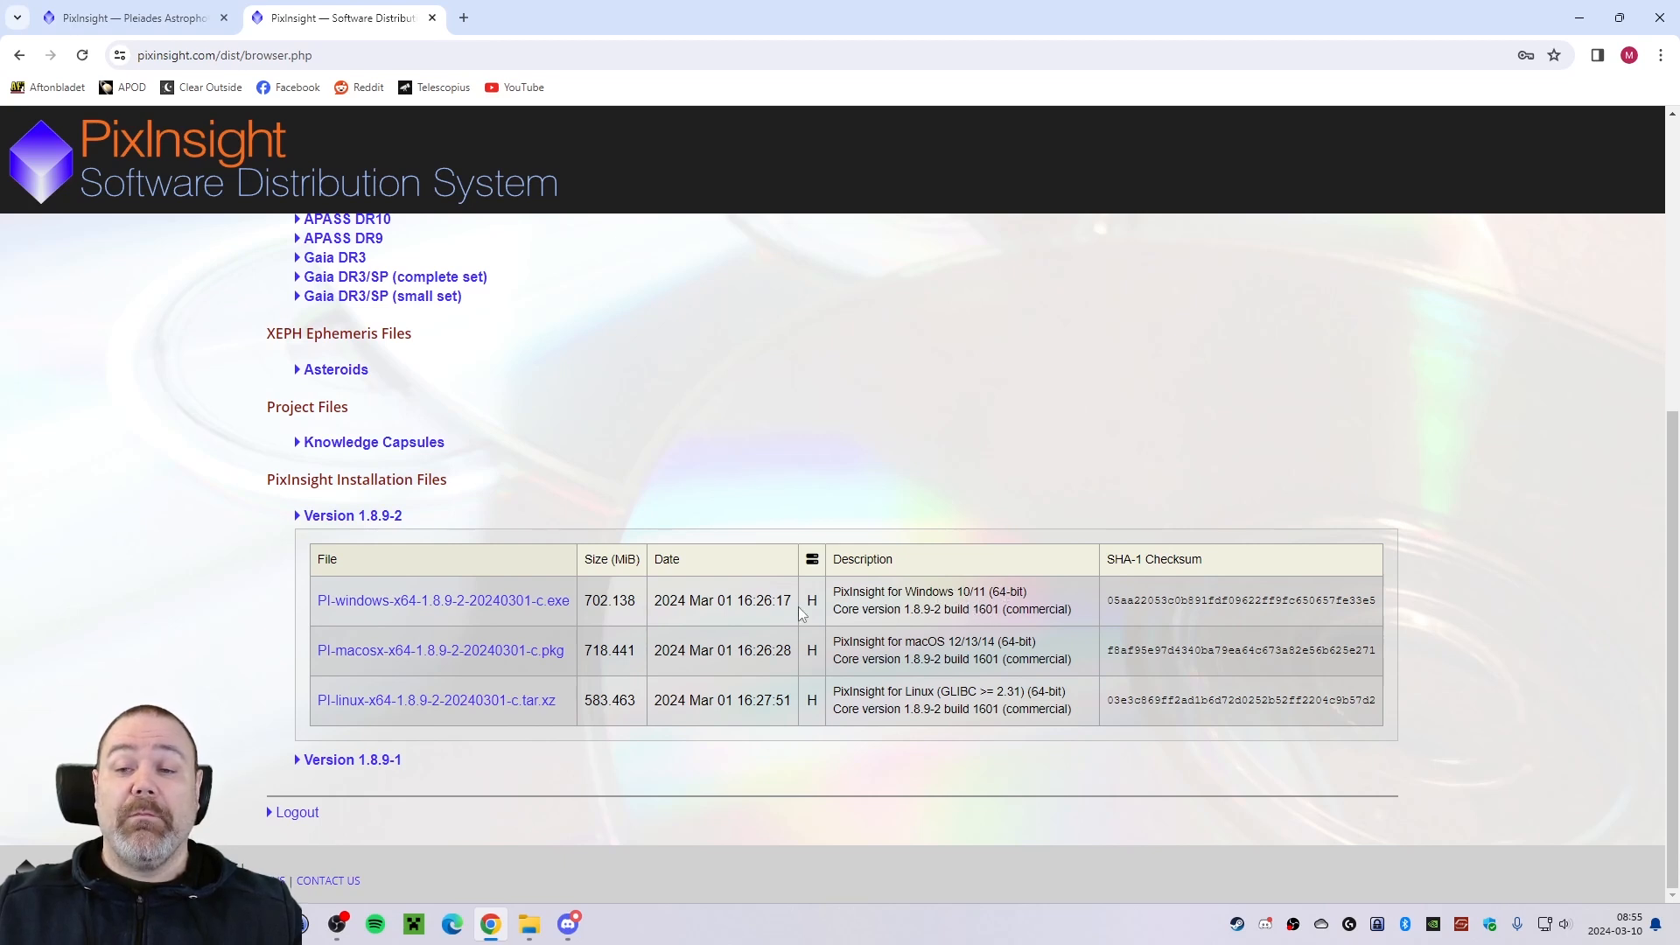
click(454, 610)
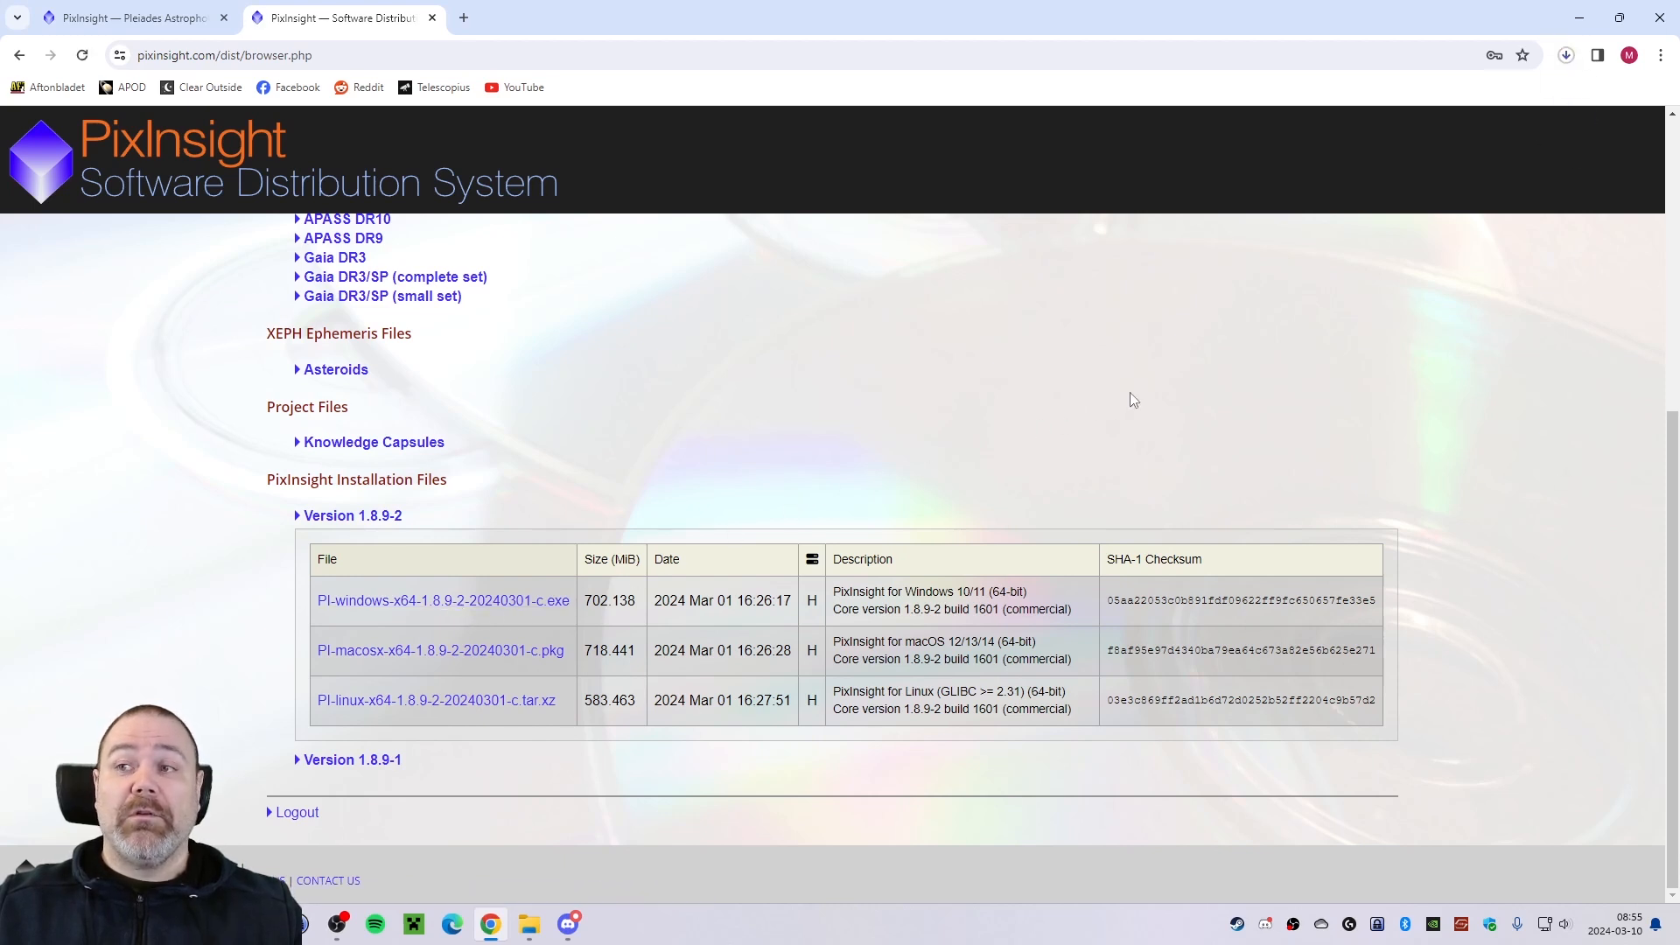
Run the downloaded PixInsight installer, install the program and finish the setup.
click(1568, 60)
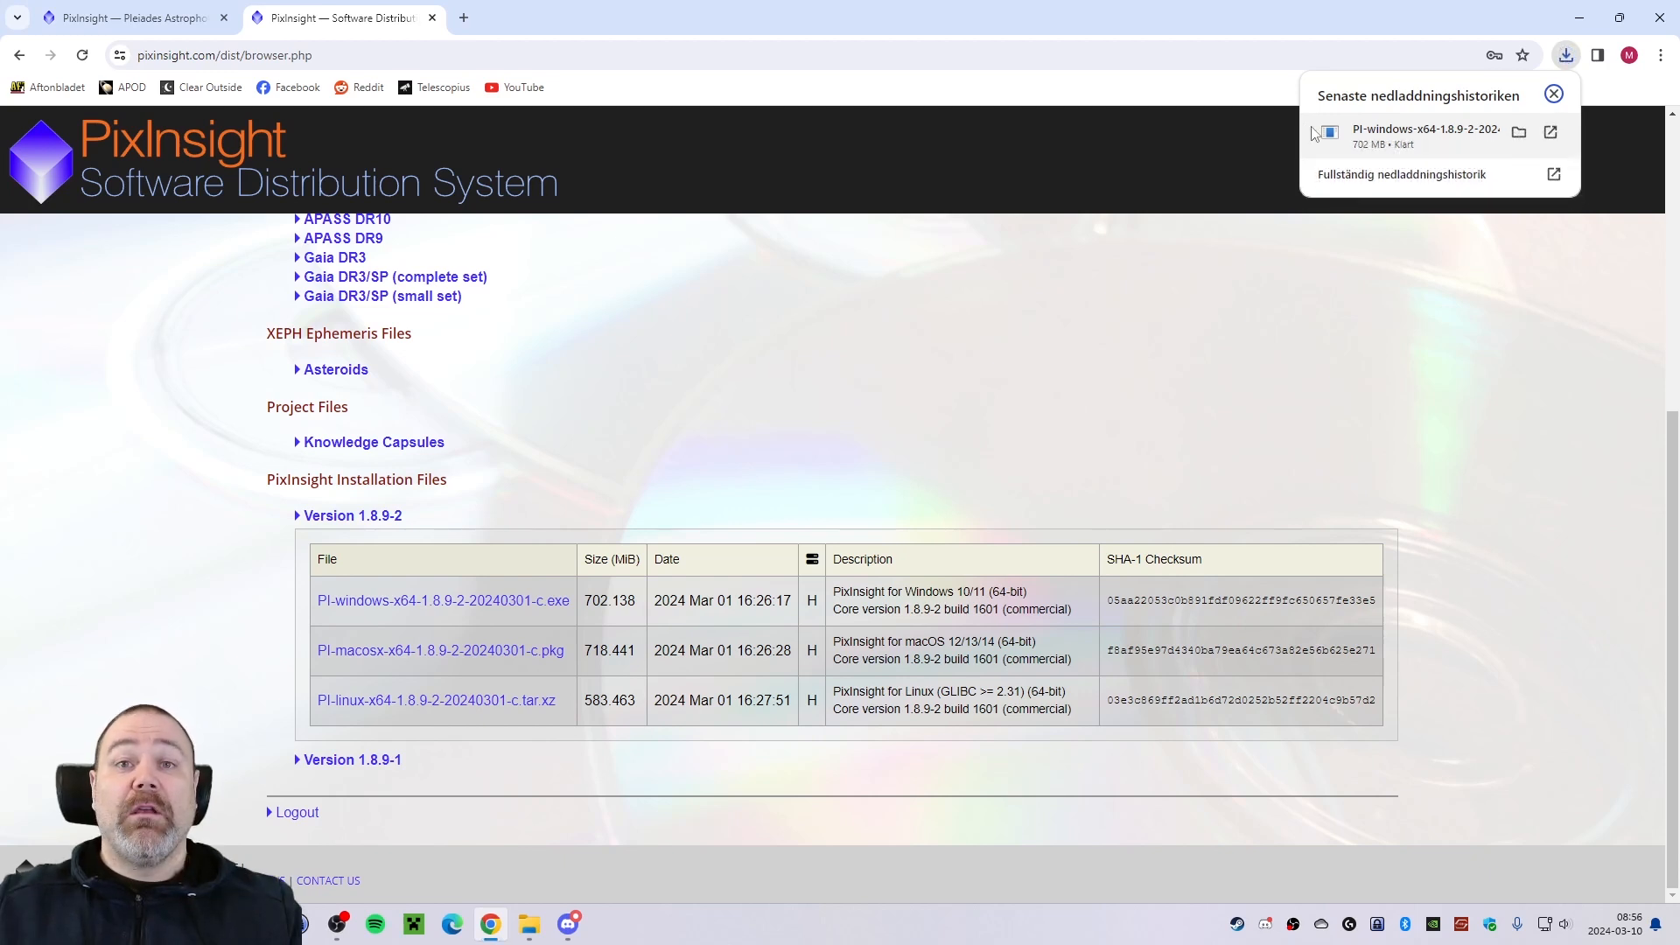
click(1381, 139)
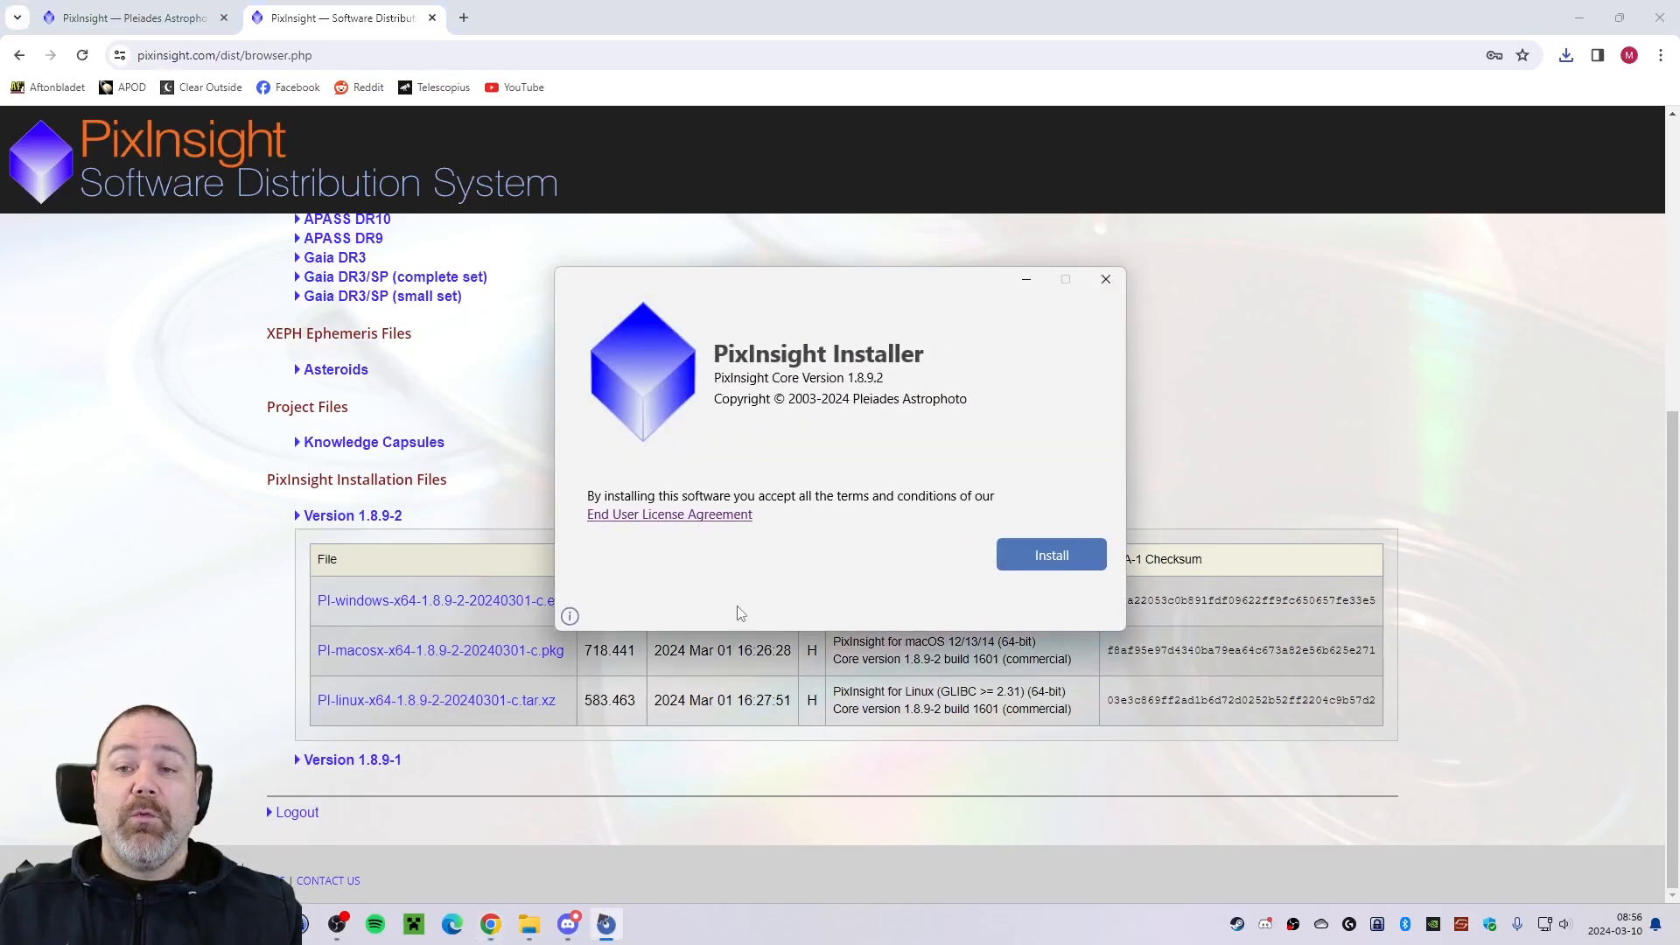
click(1020, 560)
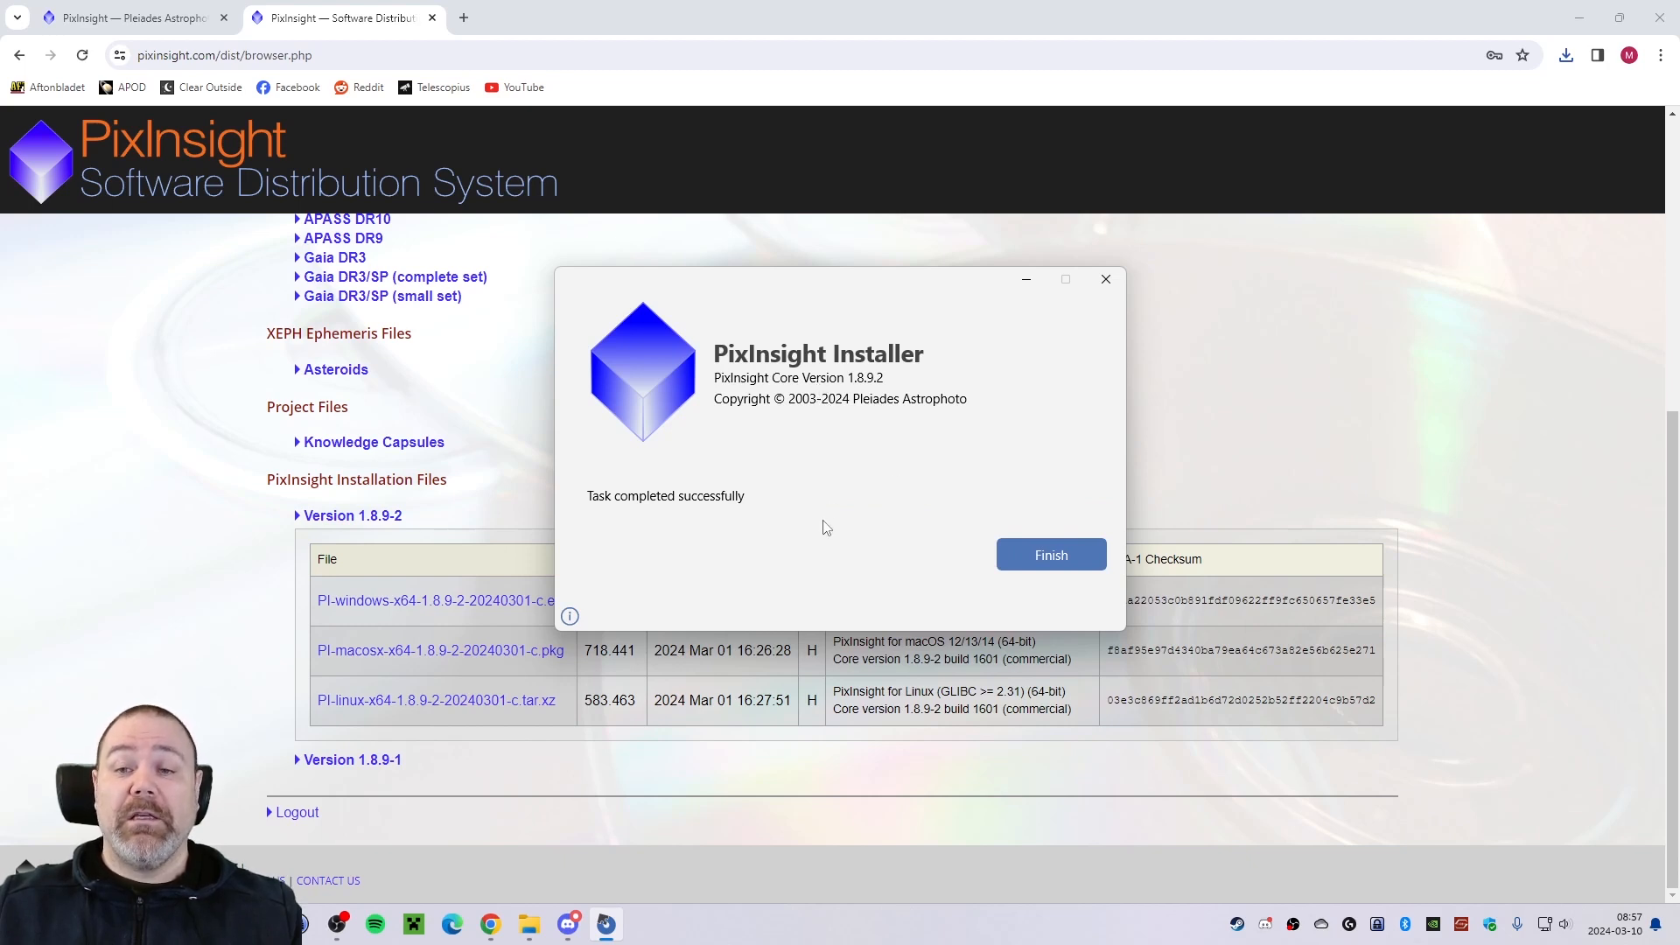
click(1034, 561)
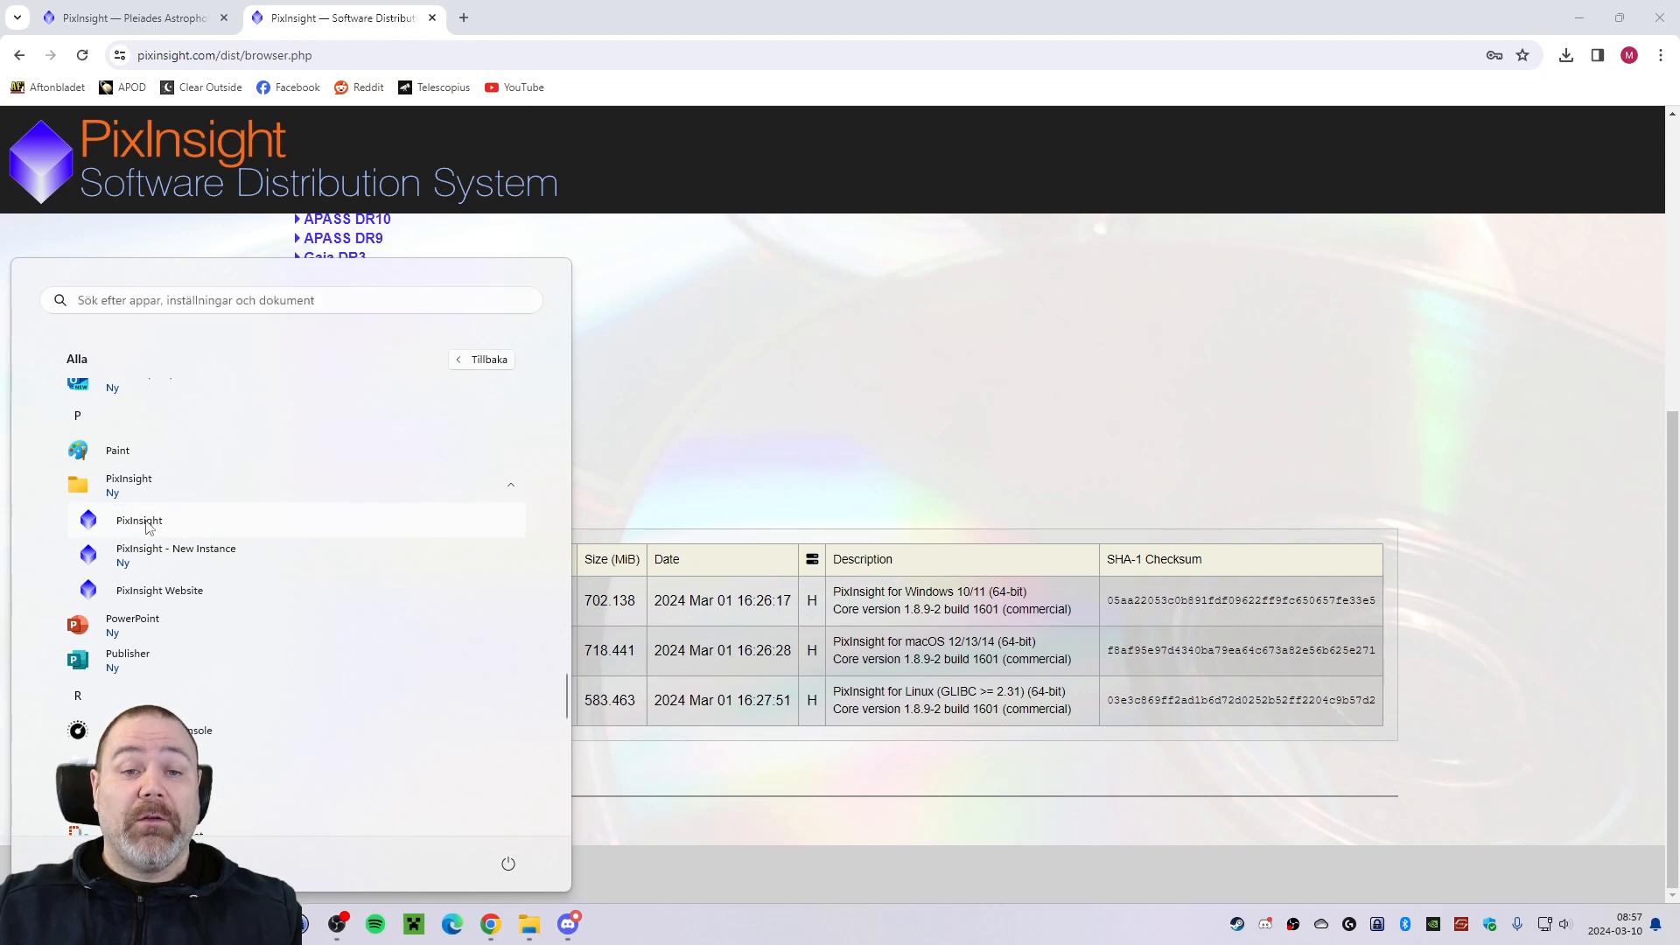
Pin PixInsight to the Windows taskbar and launch it from there.
right_click(146, 524)
mouse_move(225, 566)
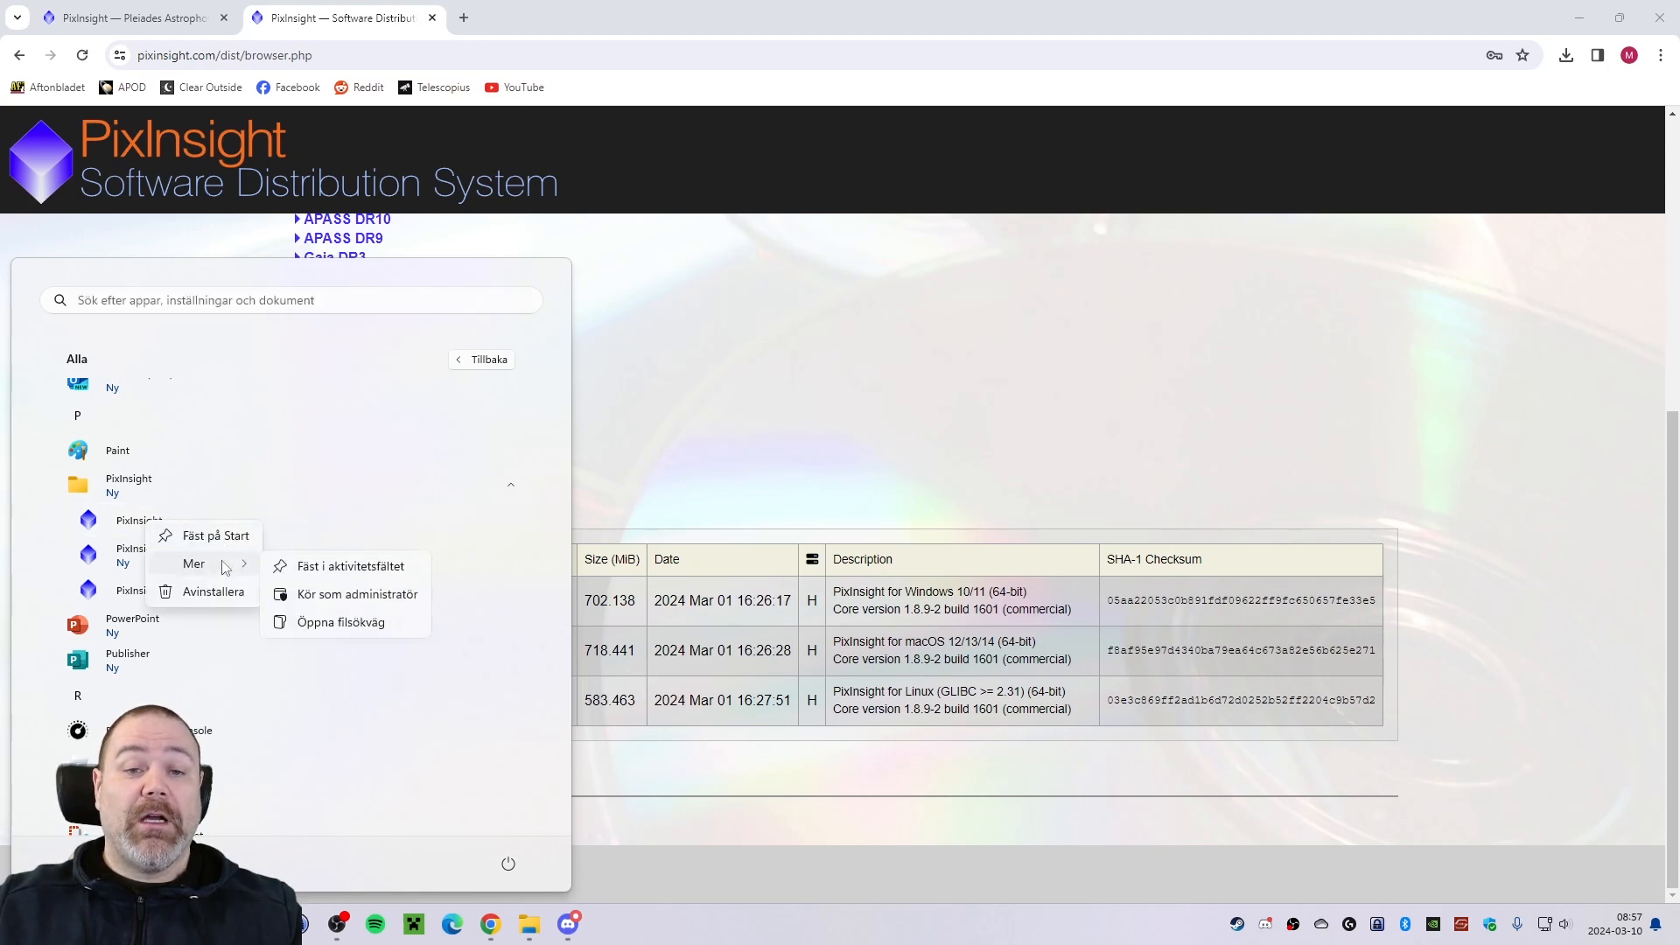
click(351, 568)
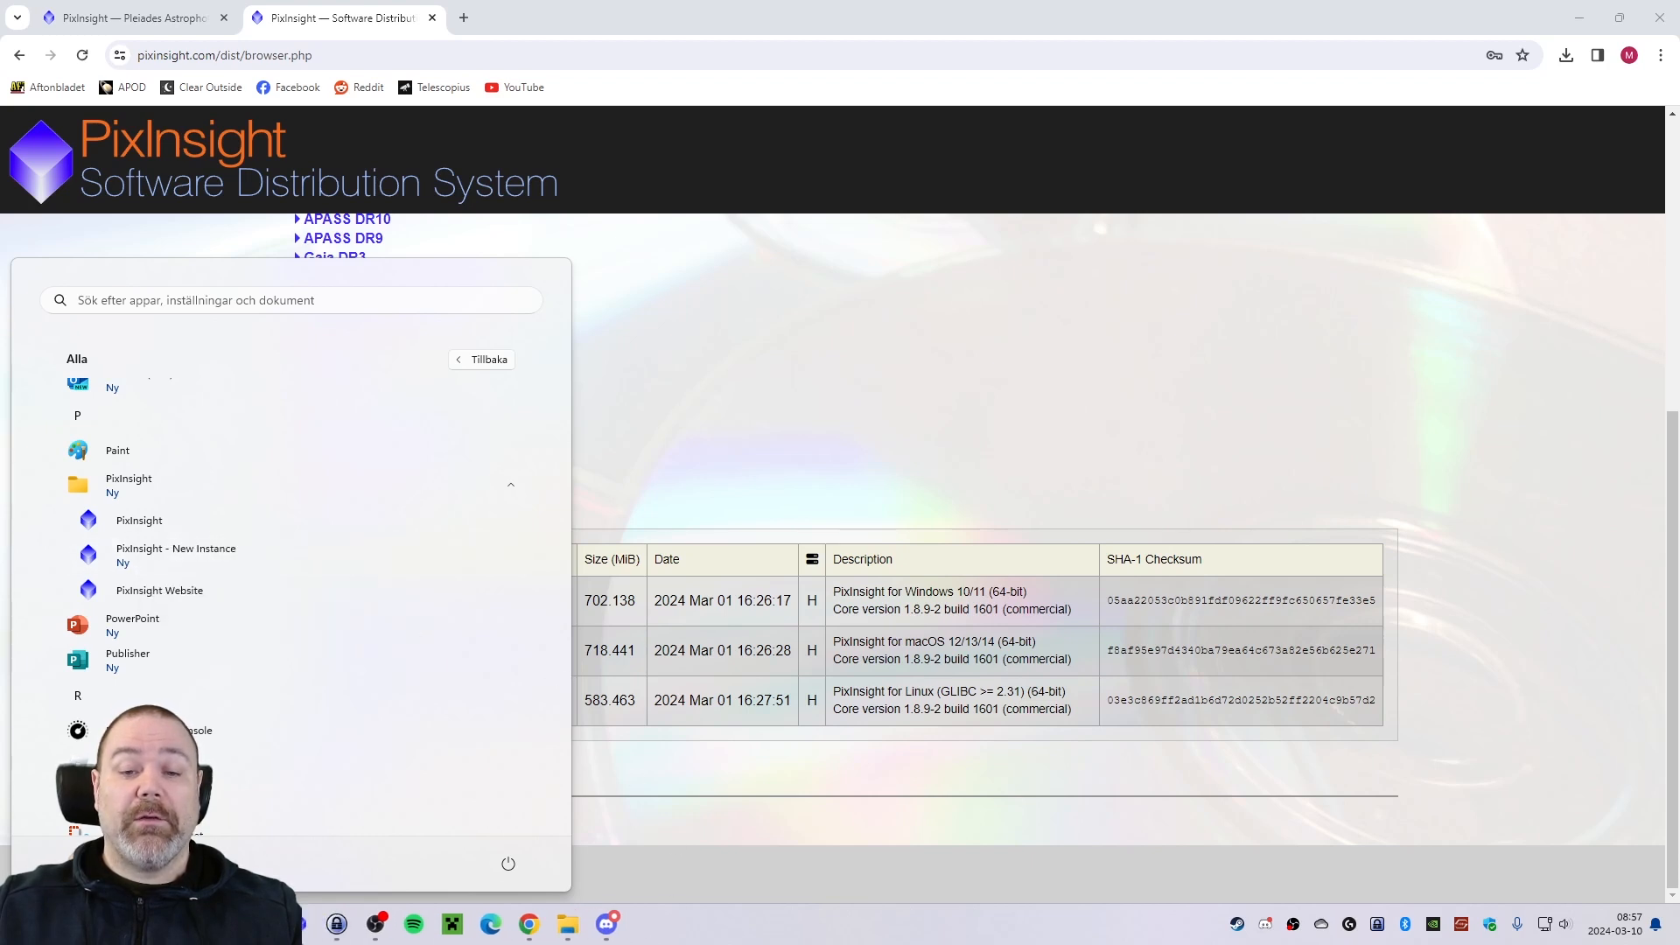
click(768, 931)
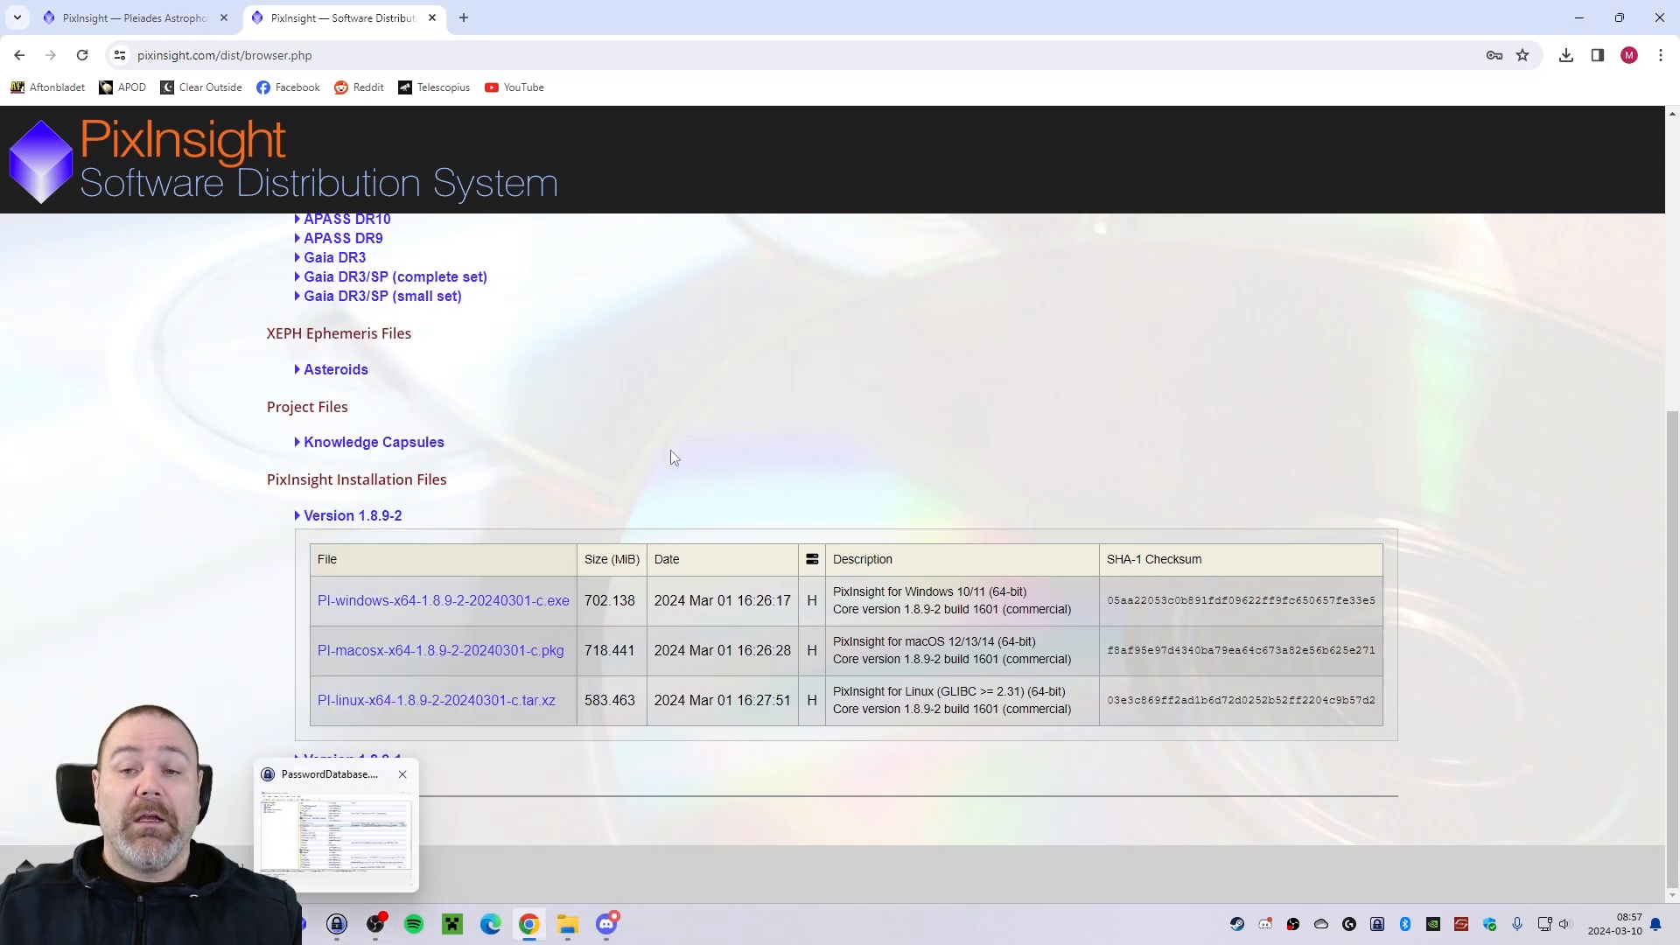
click(302, 924)
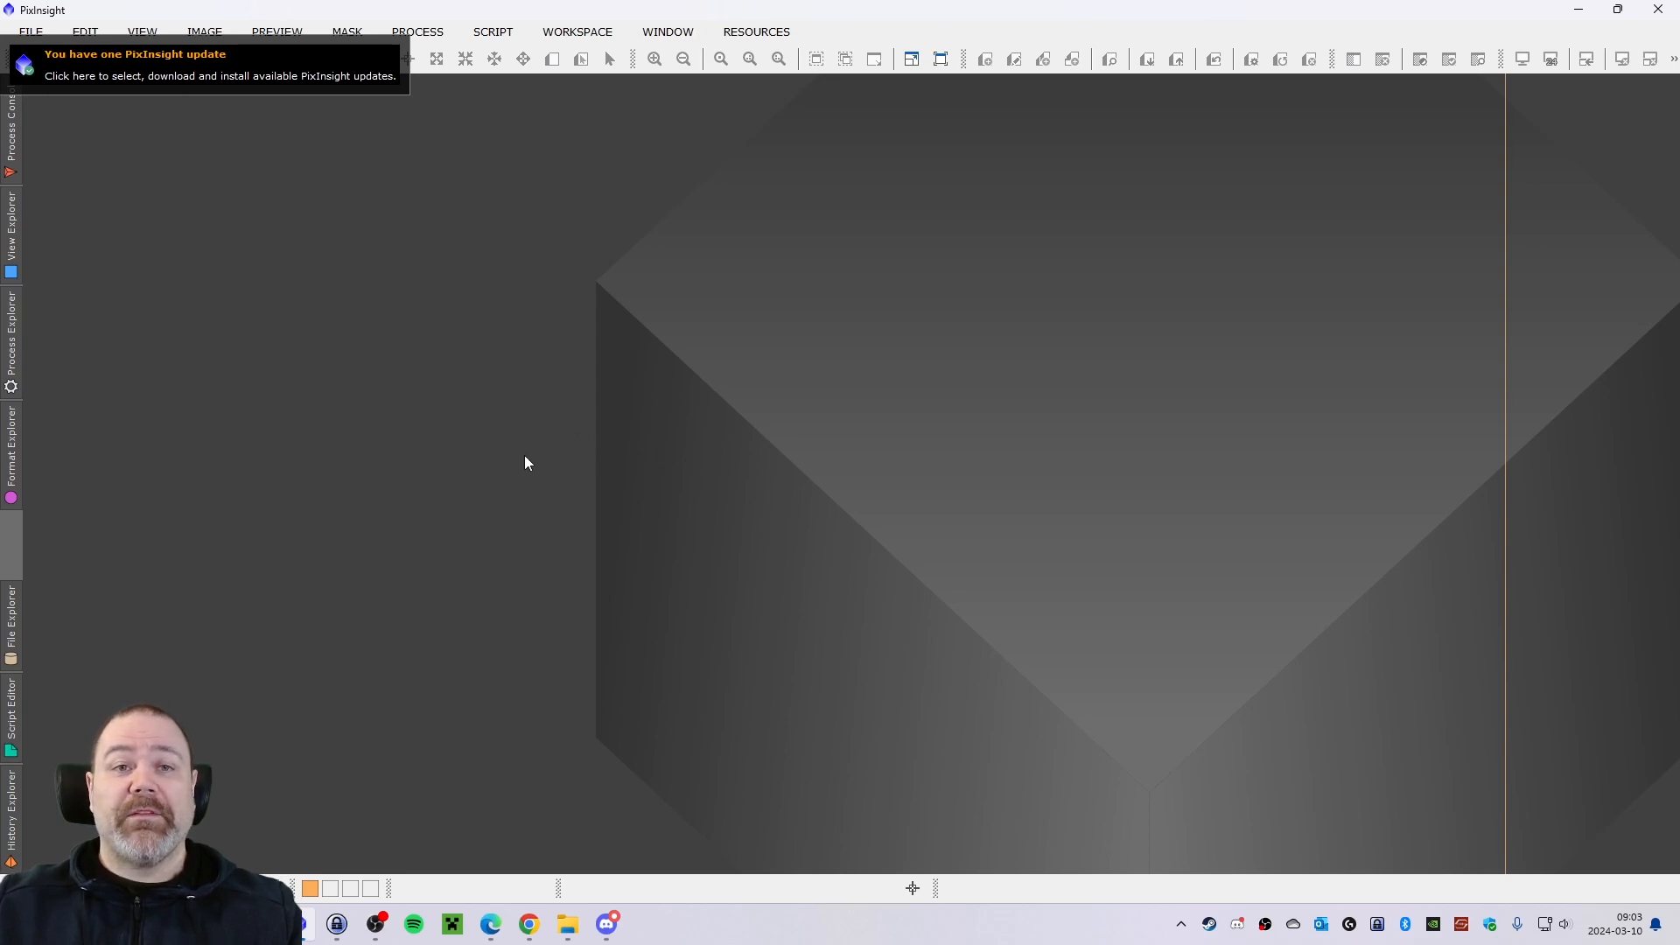
Apply all available PixInsight update packages, installing them now with a restart of the program, and acknowledge the completed update.
click(180, 70)
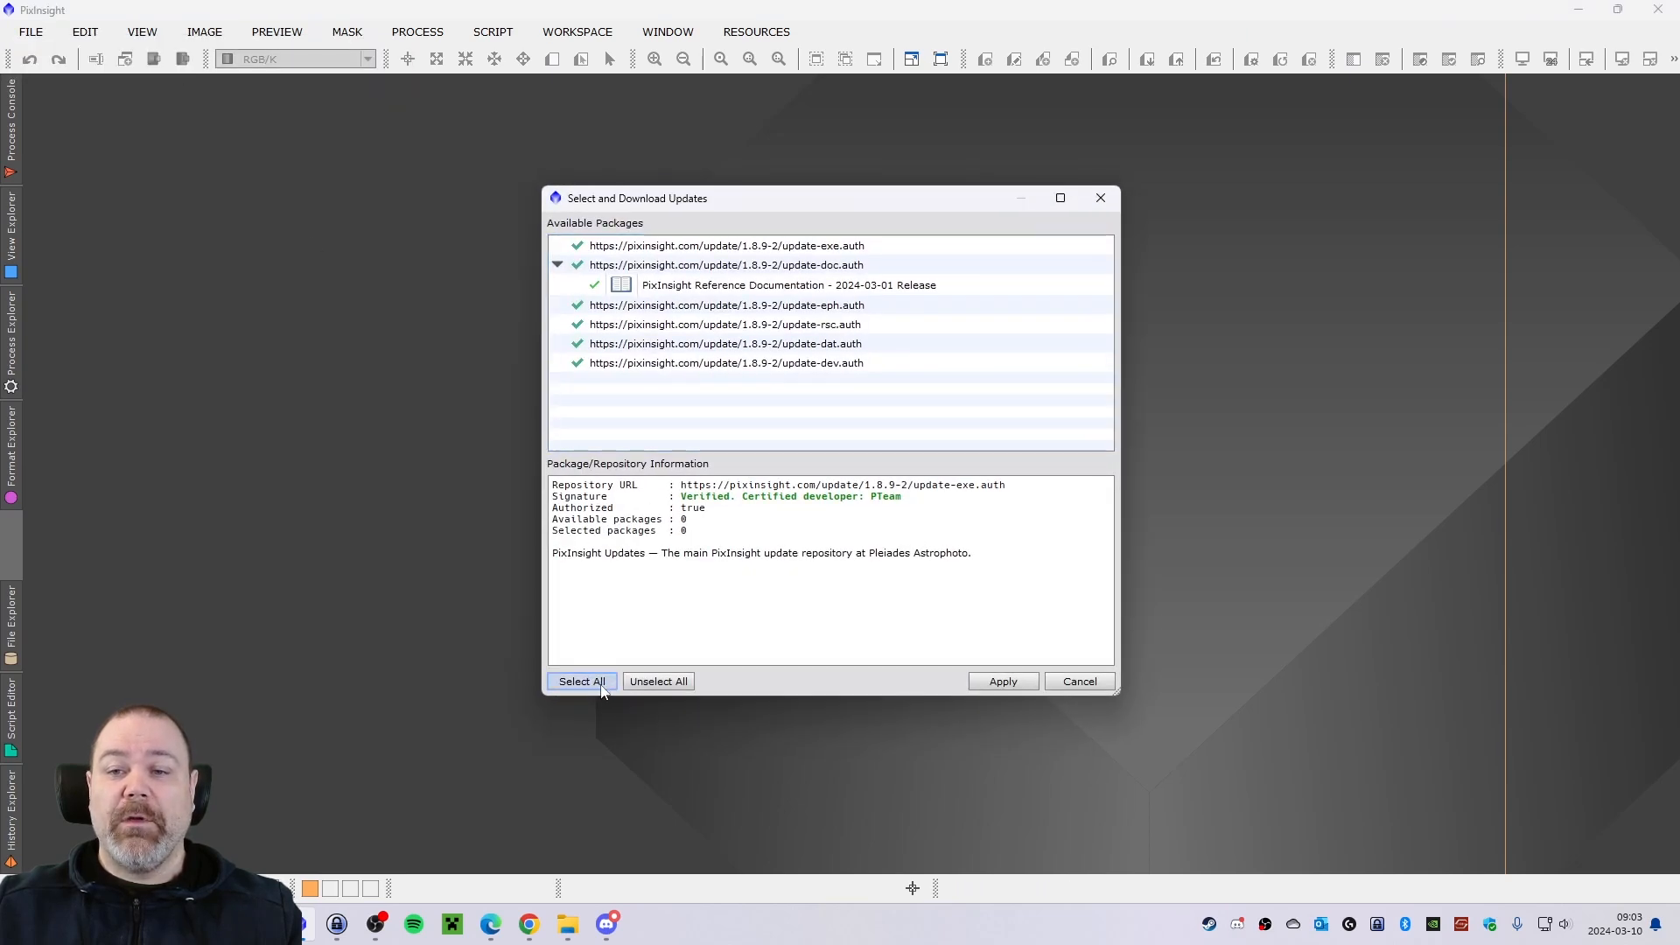
drag(713, 197, 682, 185)
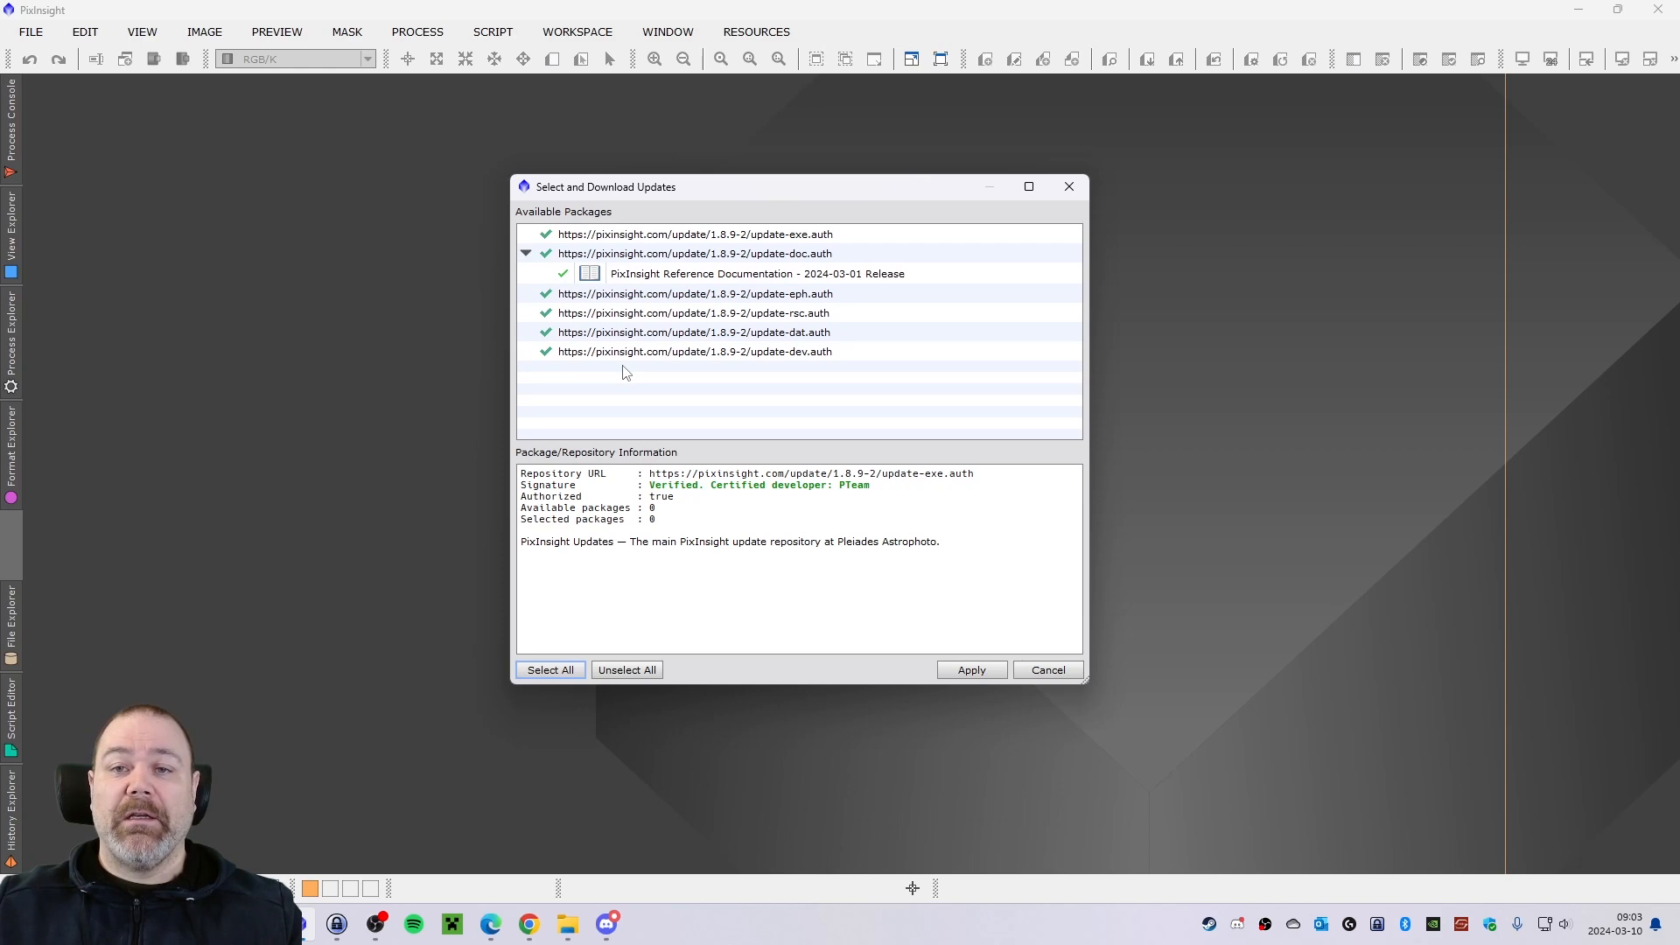
click(968, 671)
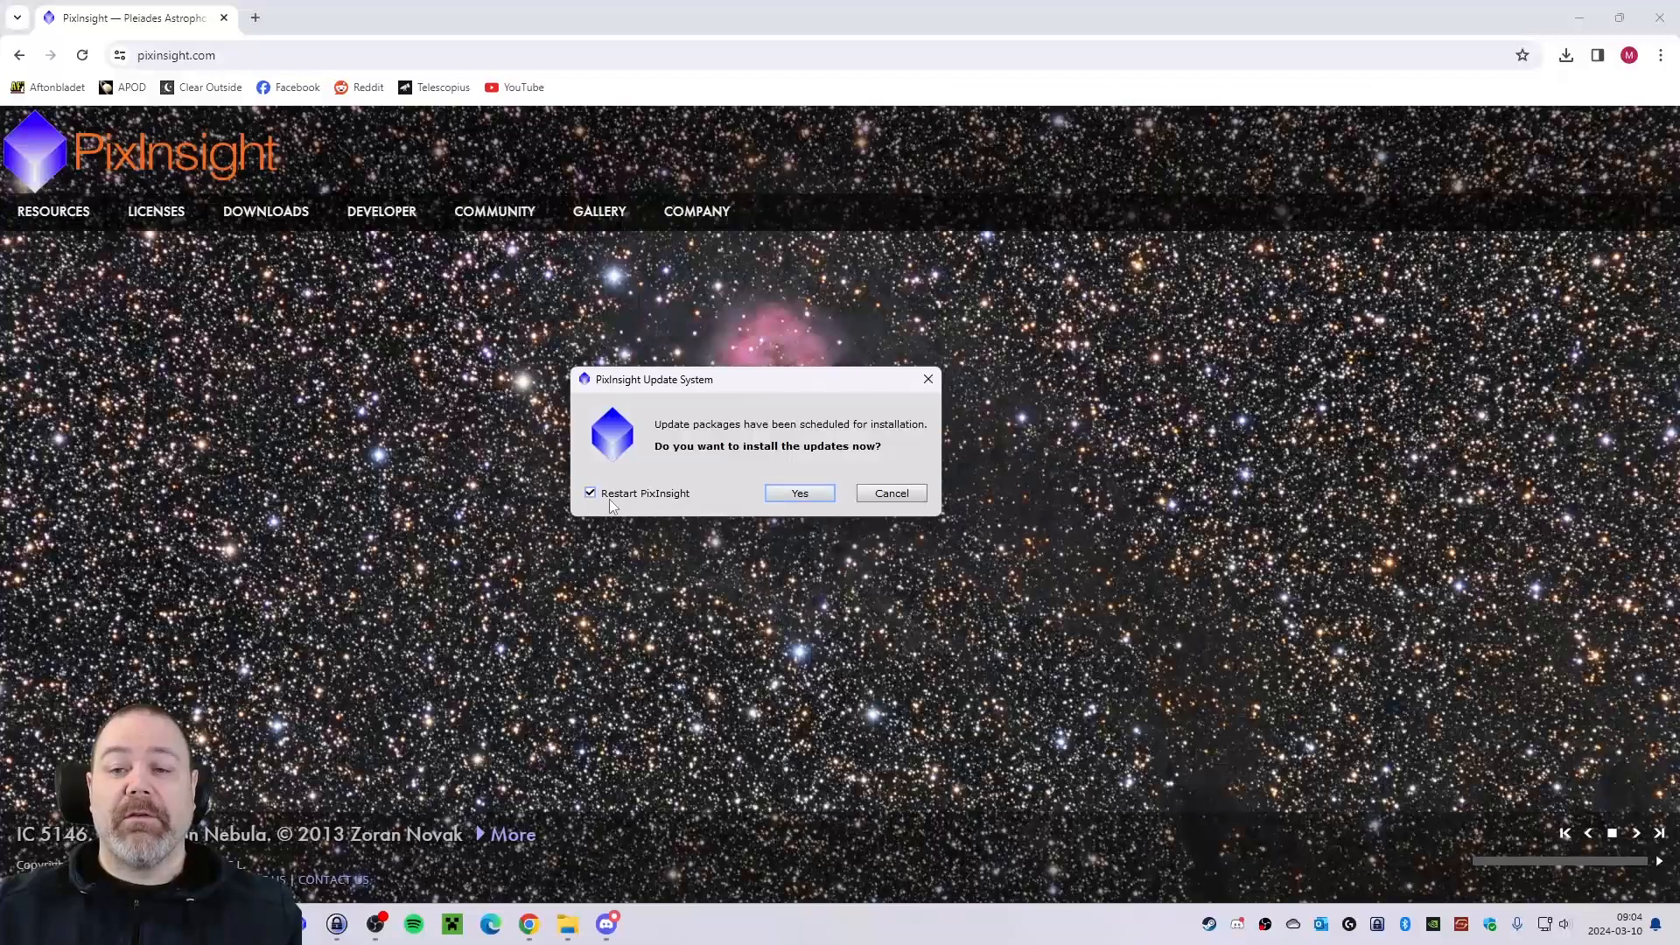
click(798, 495)
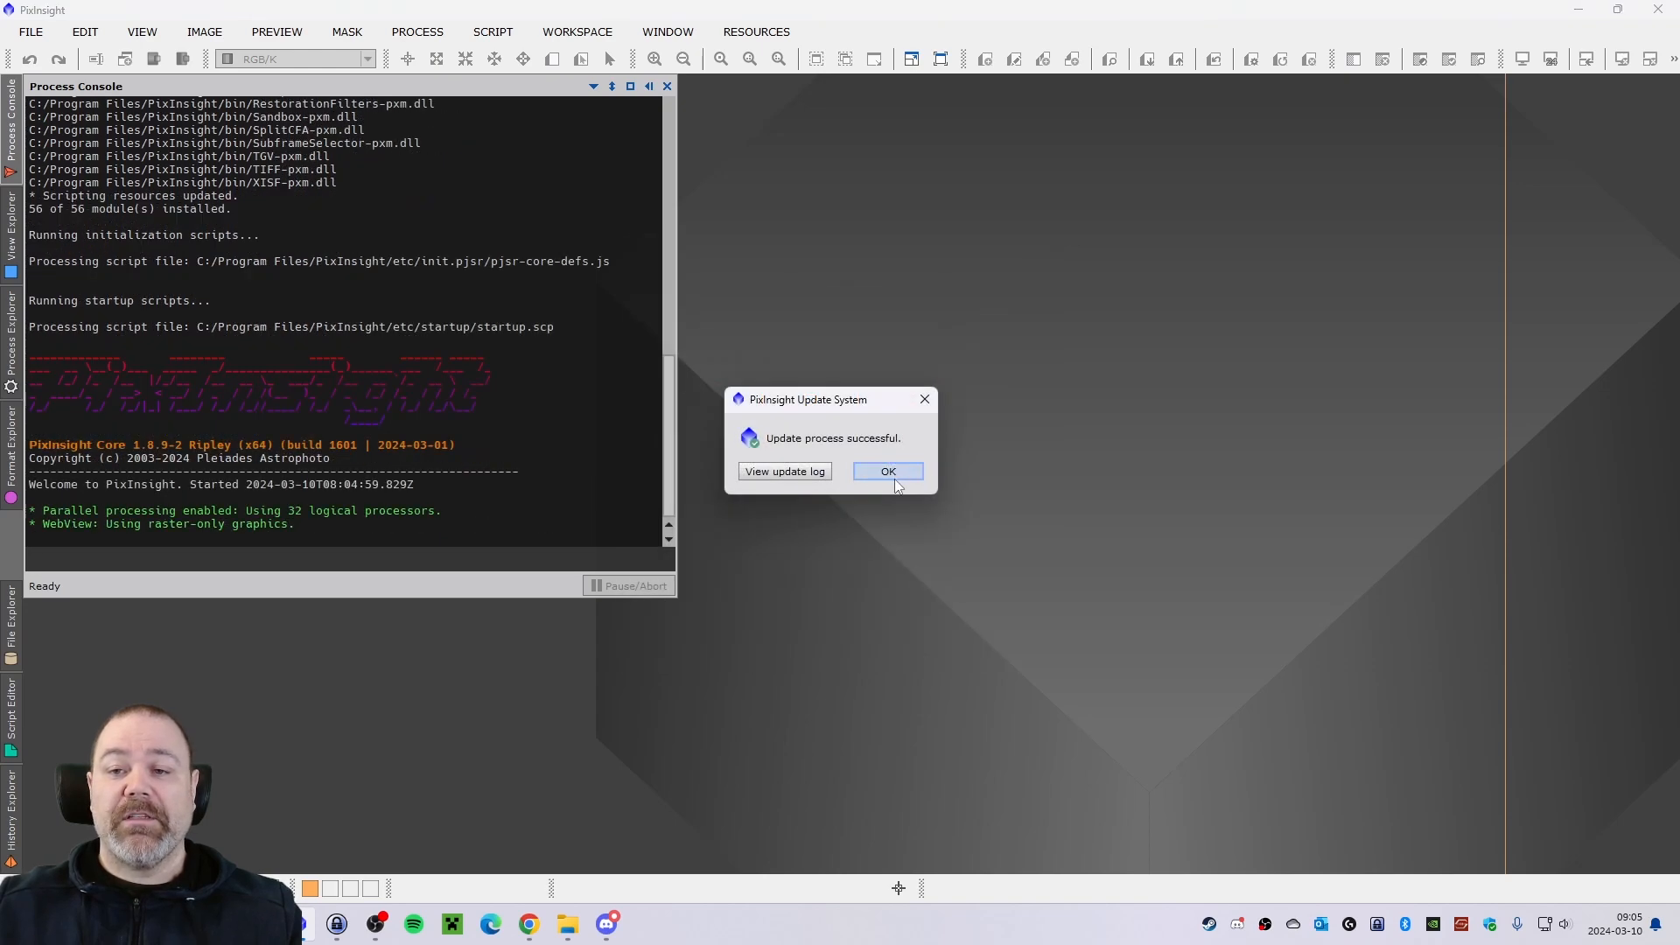
click(889, 473)
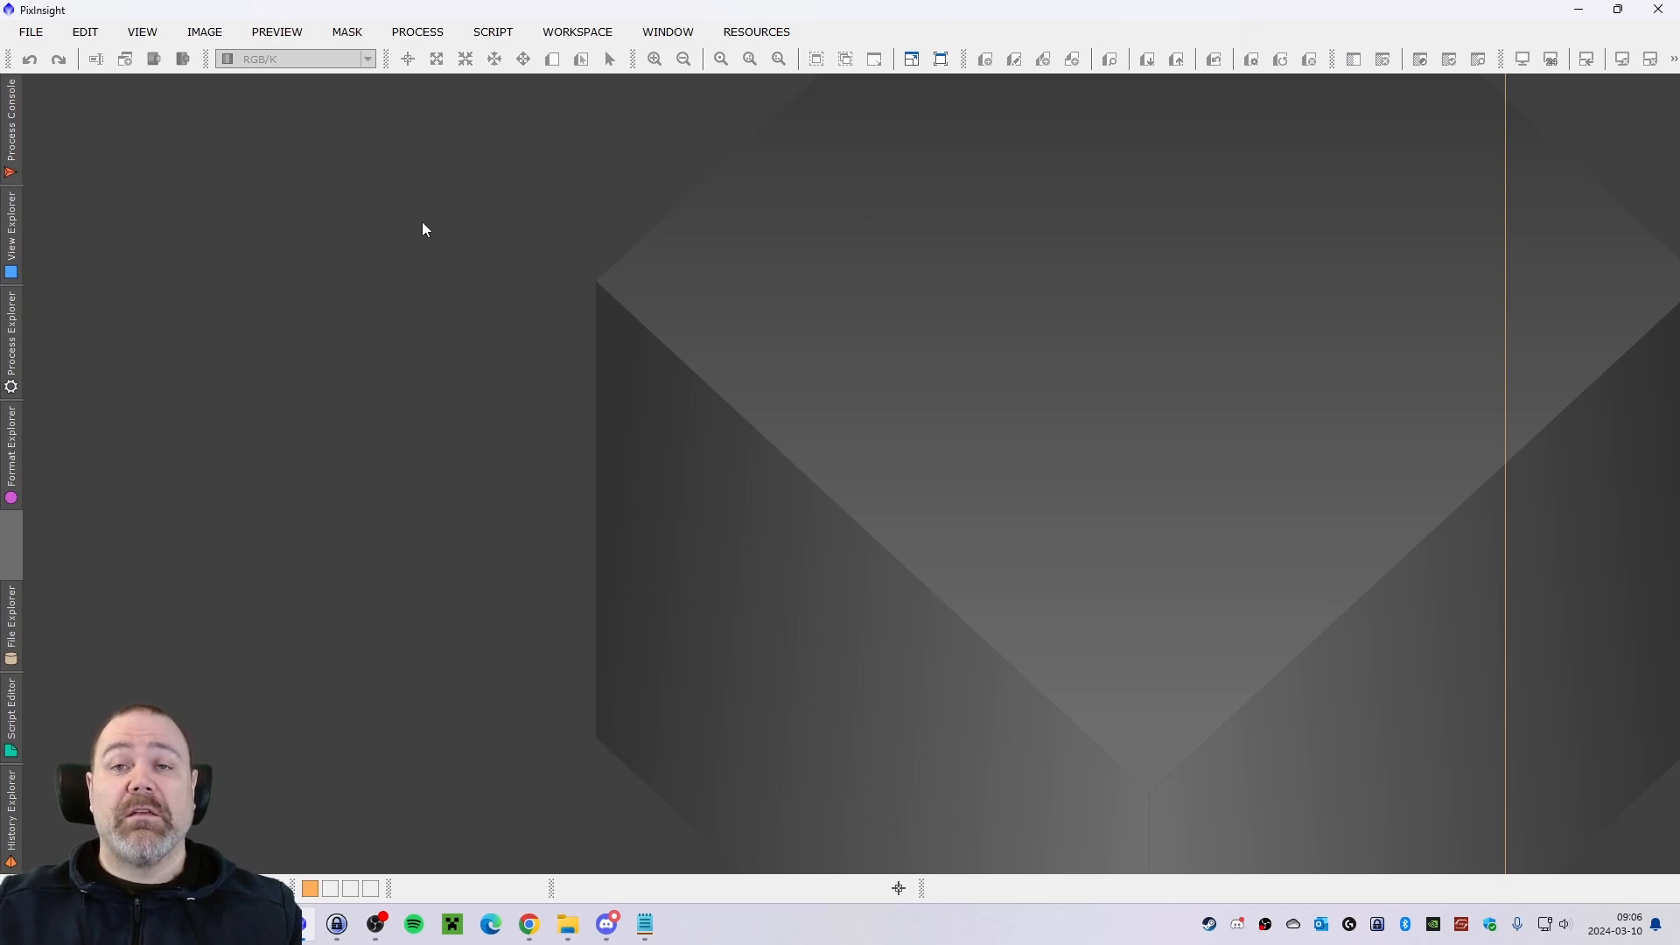
click(419, 33)
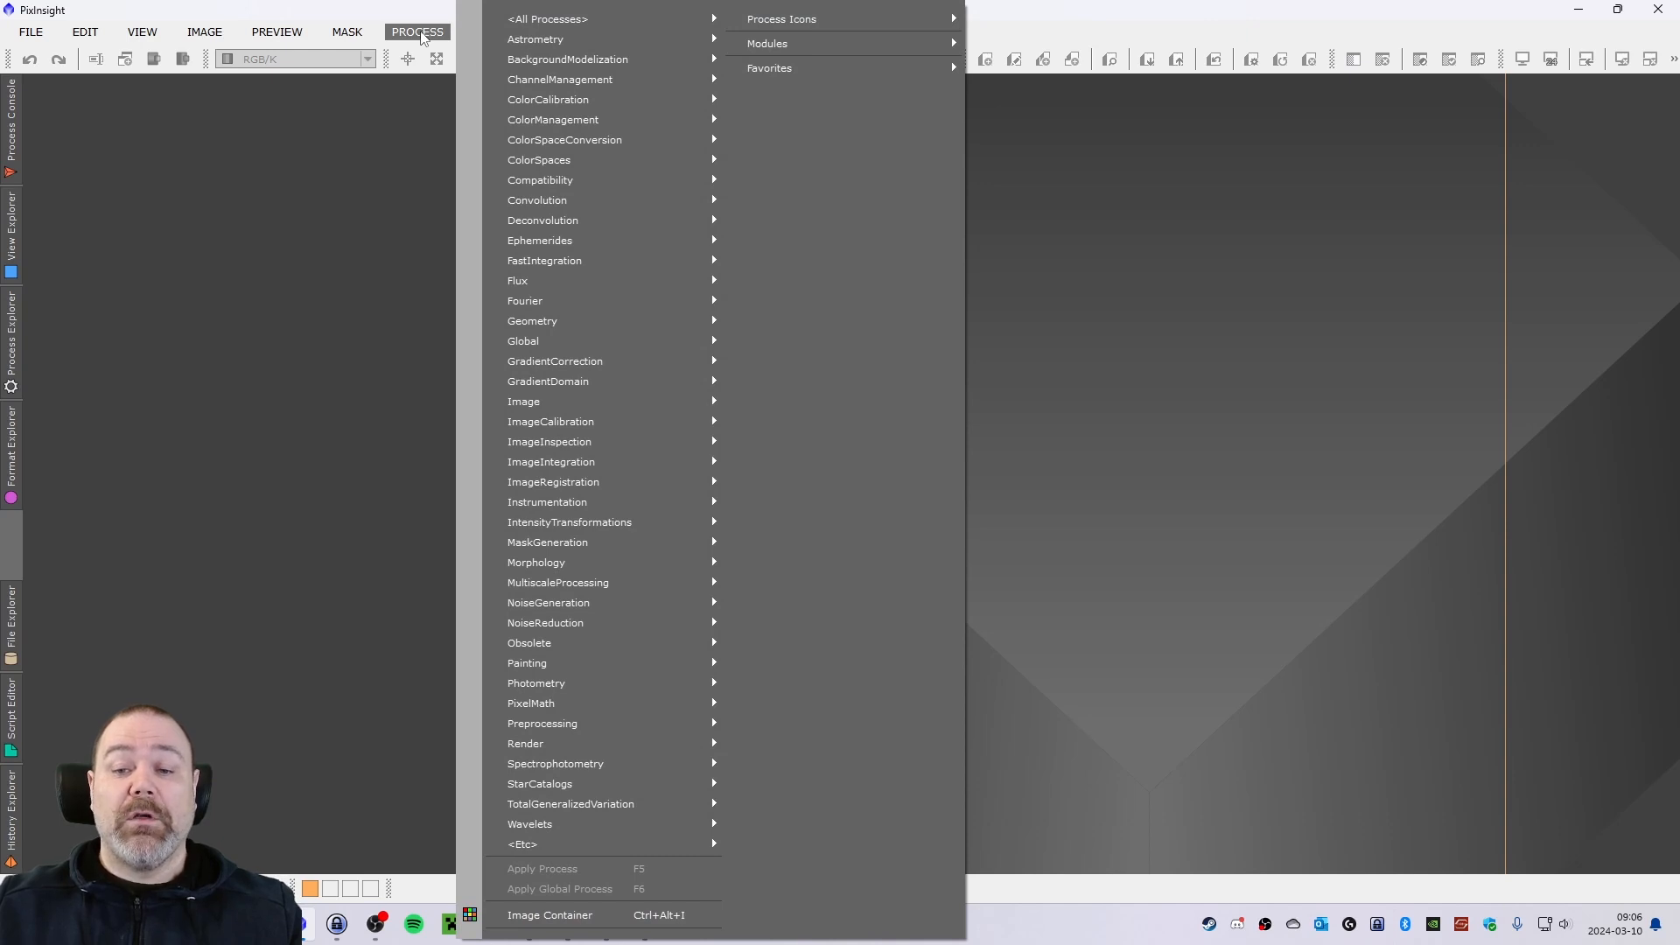
click(422, 289)
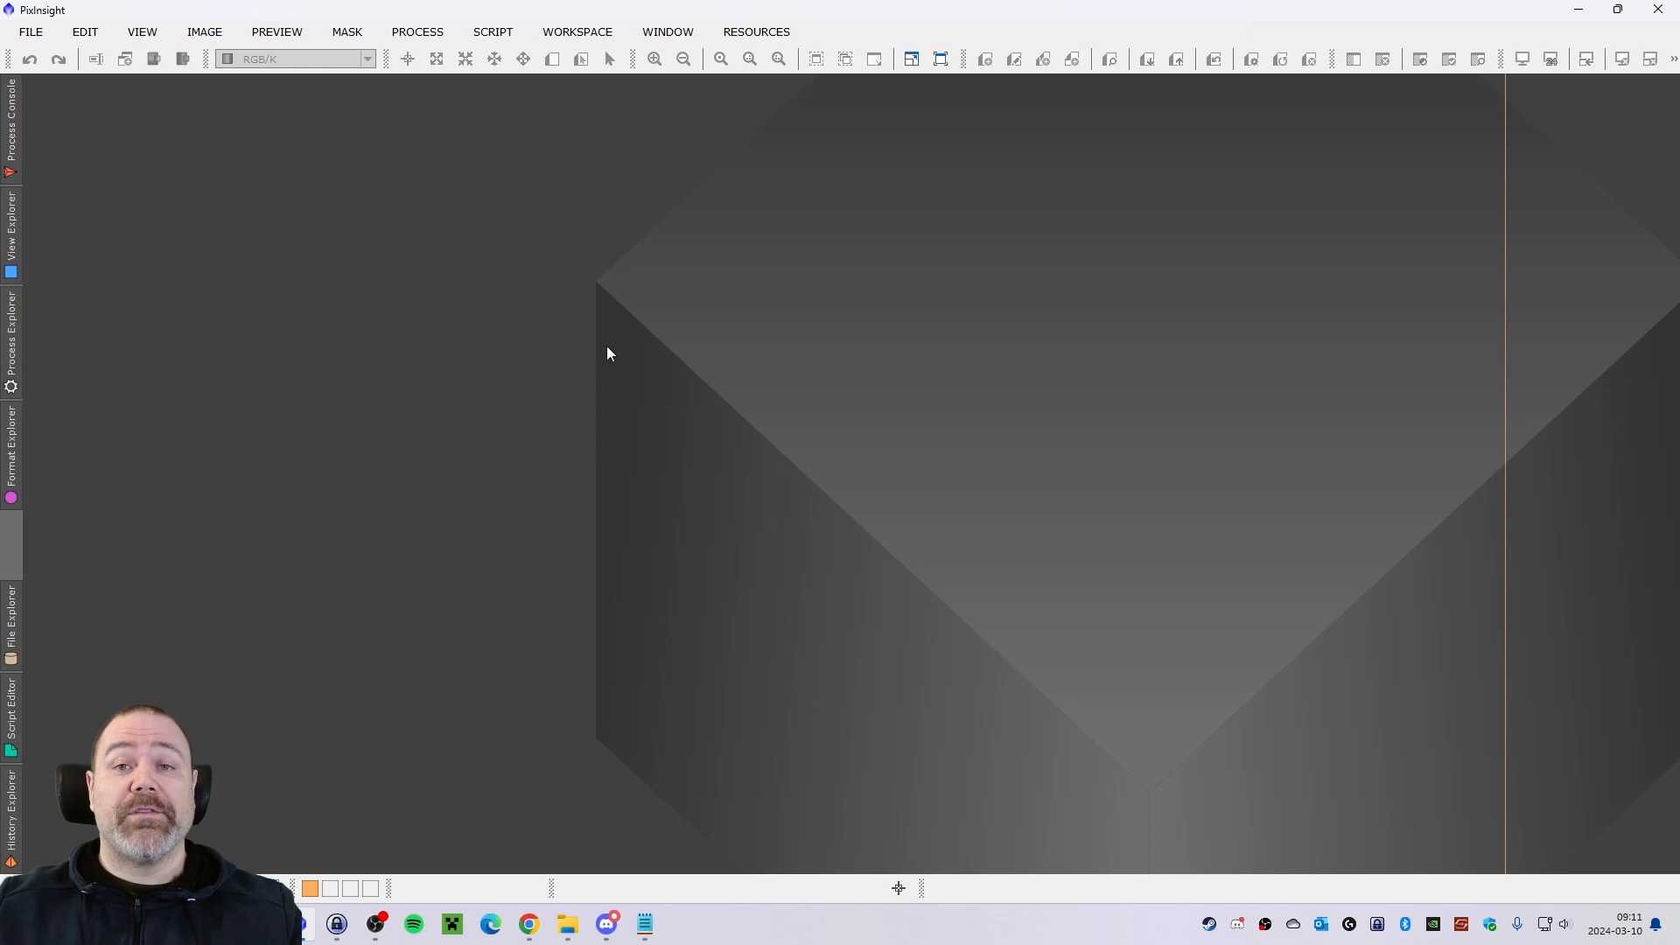
Open the Manage Update Repositories dialog, make it taller and reposition it over the workspace.
click(768, 33)
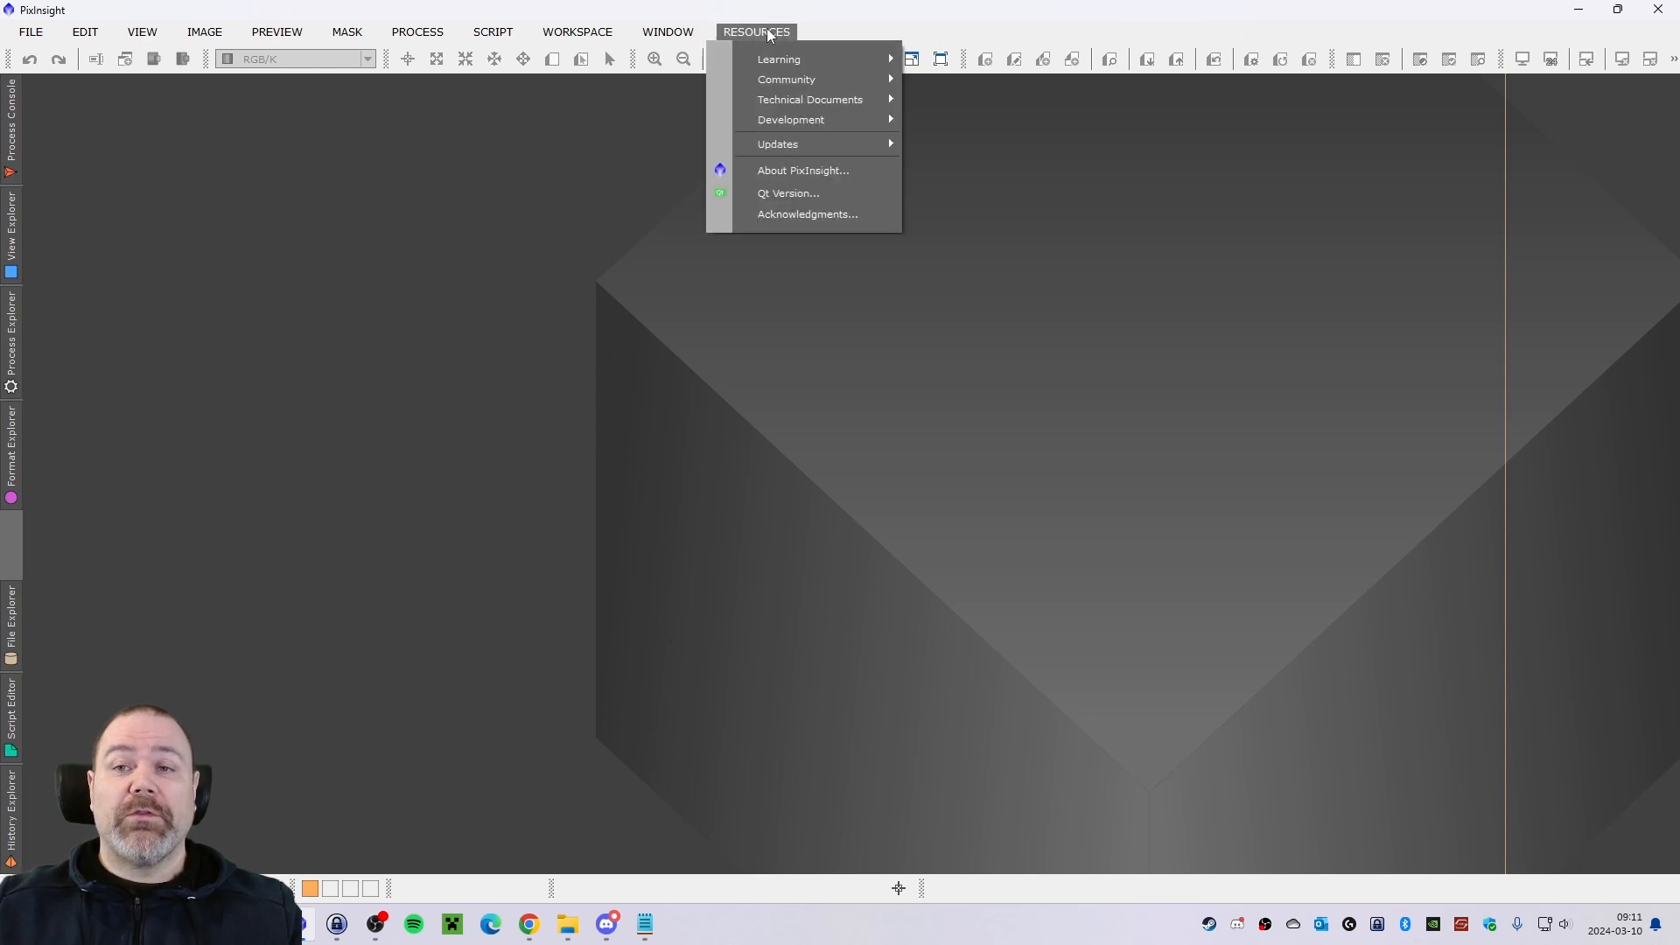
mouse_move(816, 150)
click(954, 147)
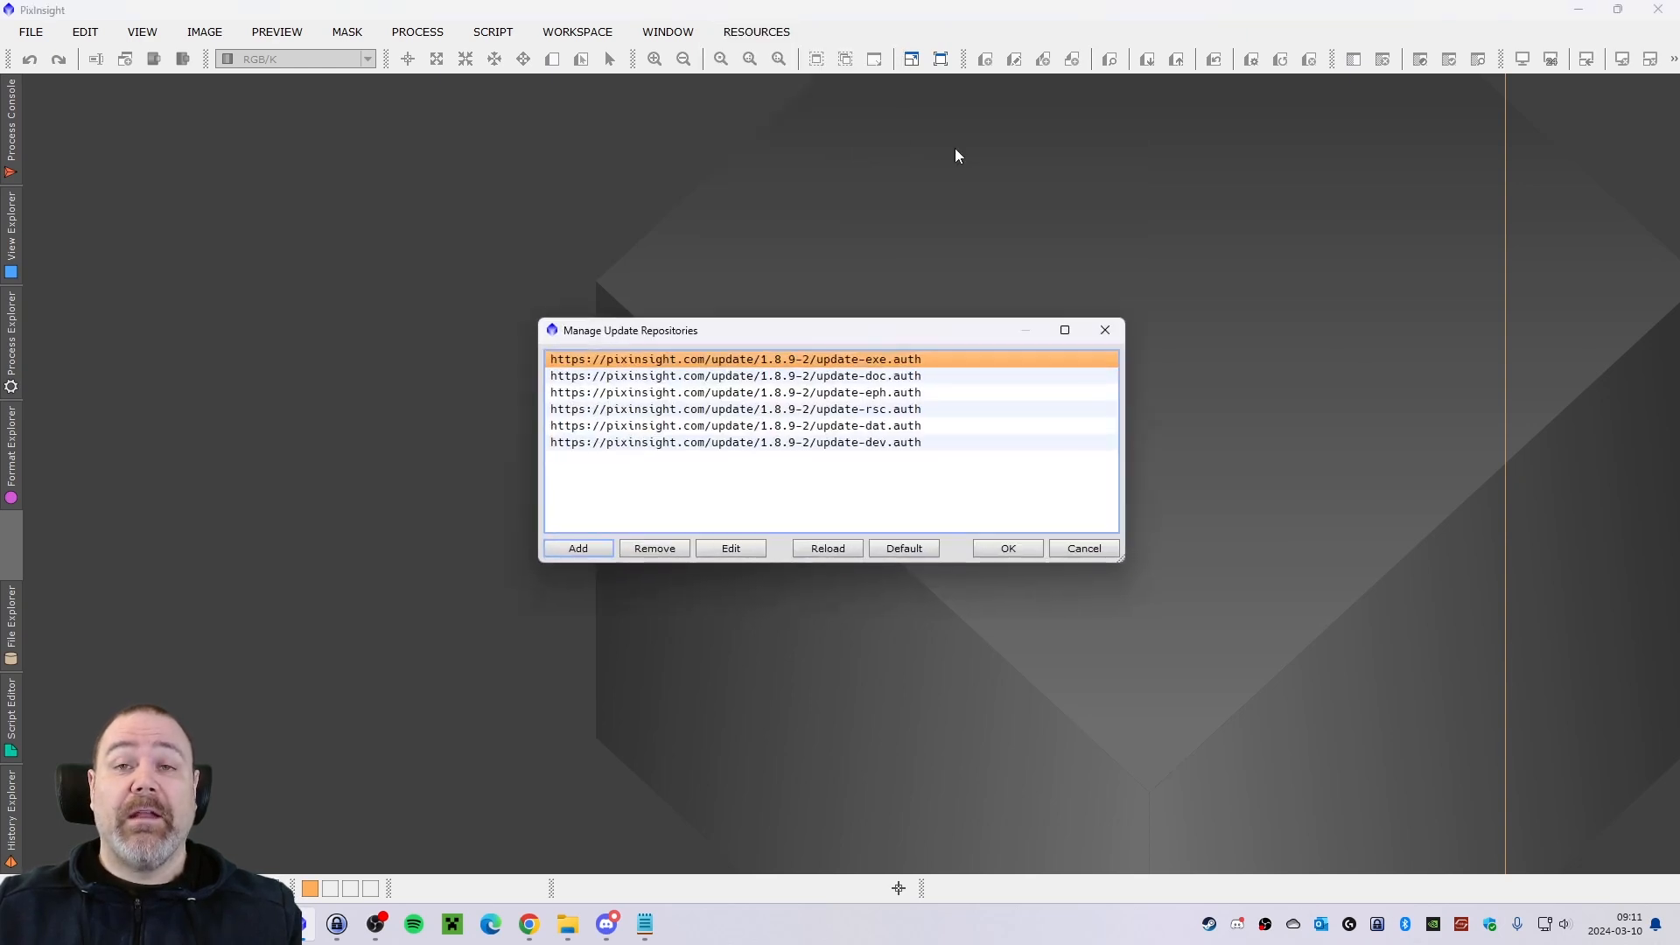
drag(808, 330, 731, 179)
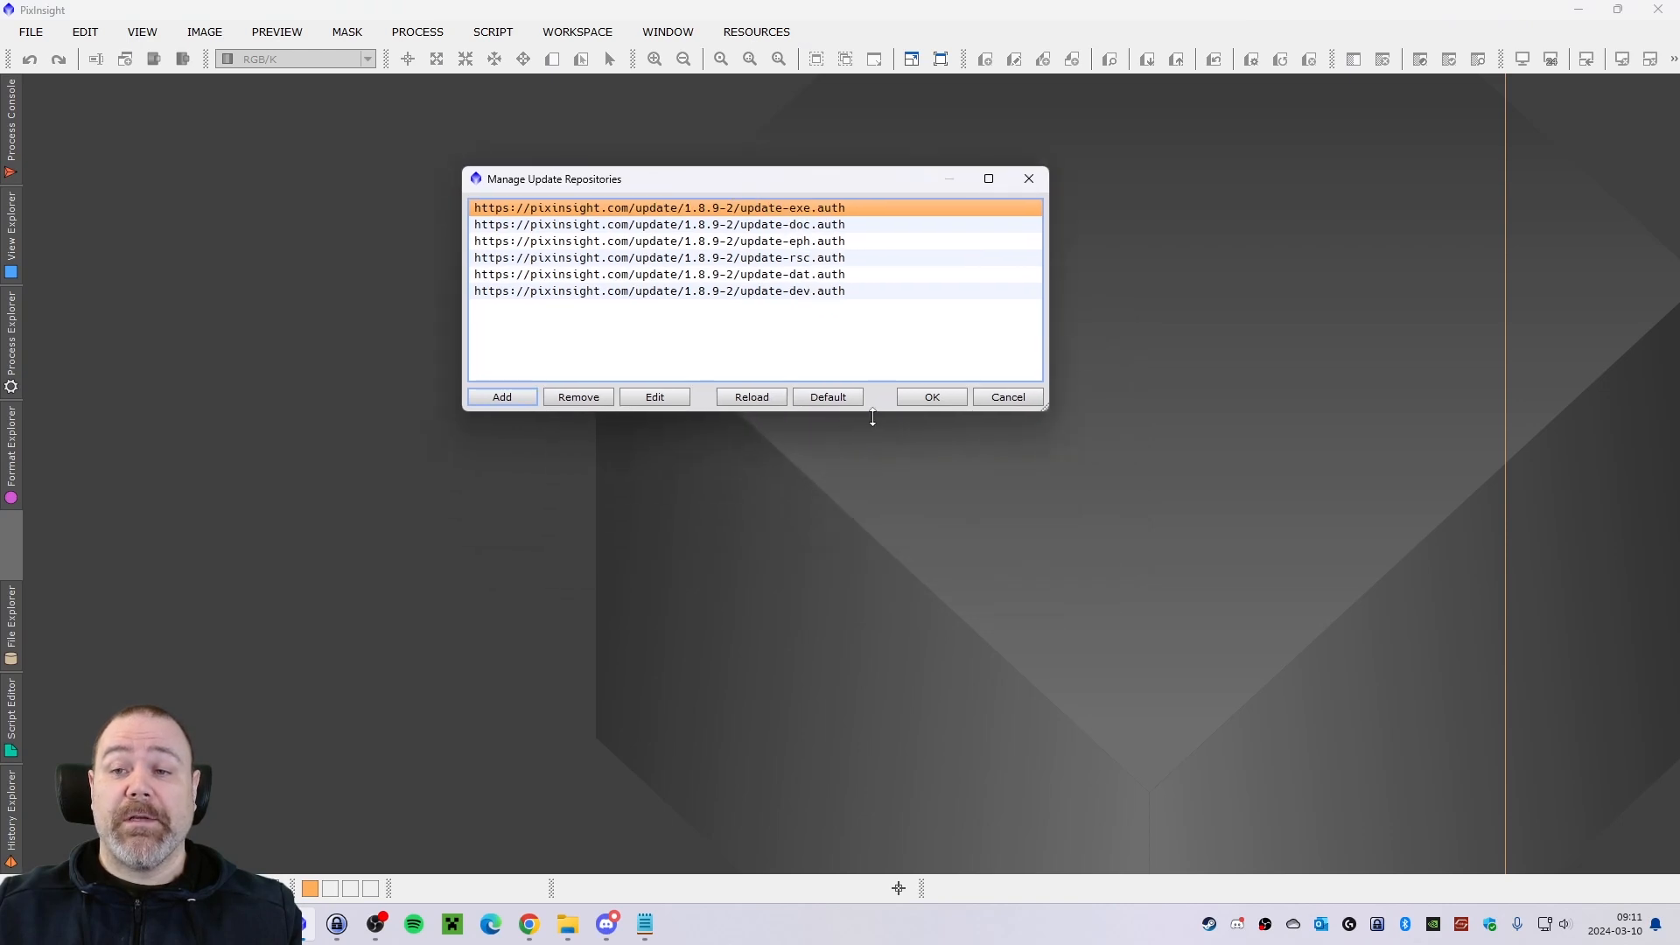
drag(873, 418, 908, 684)
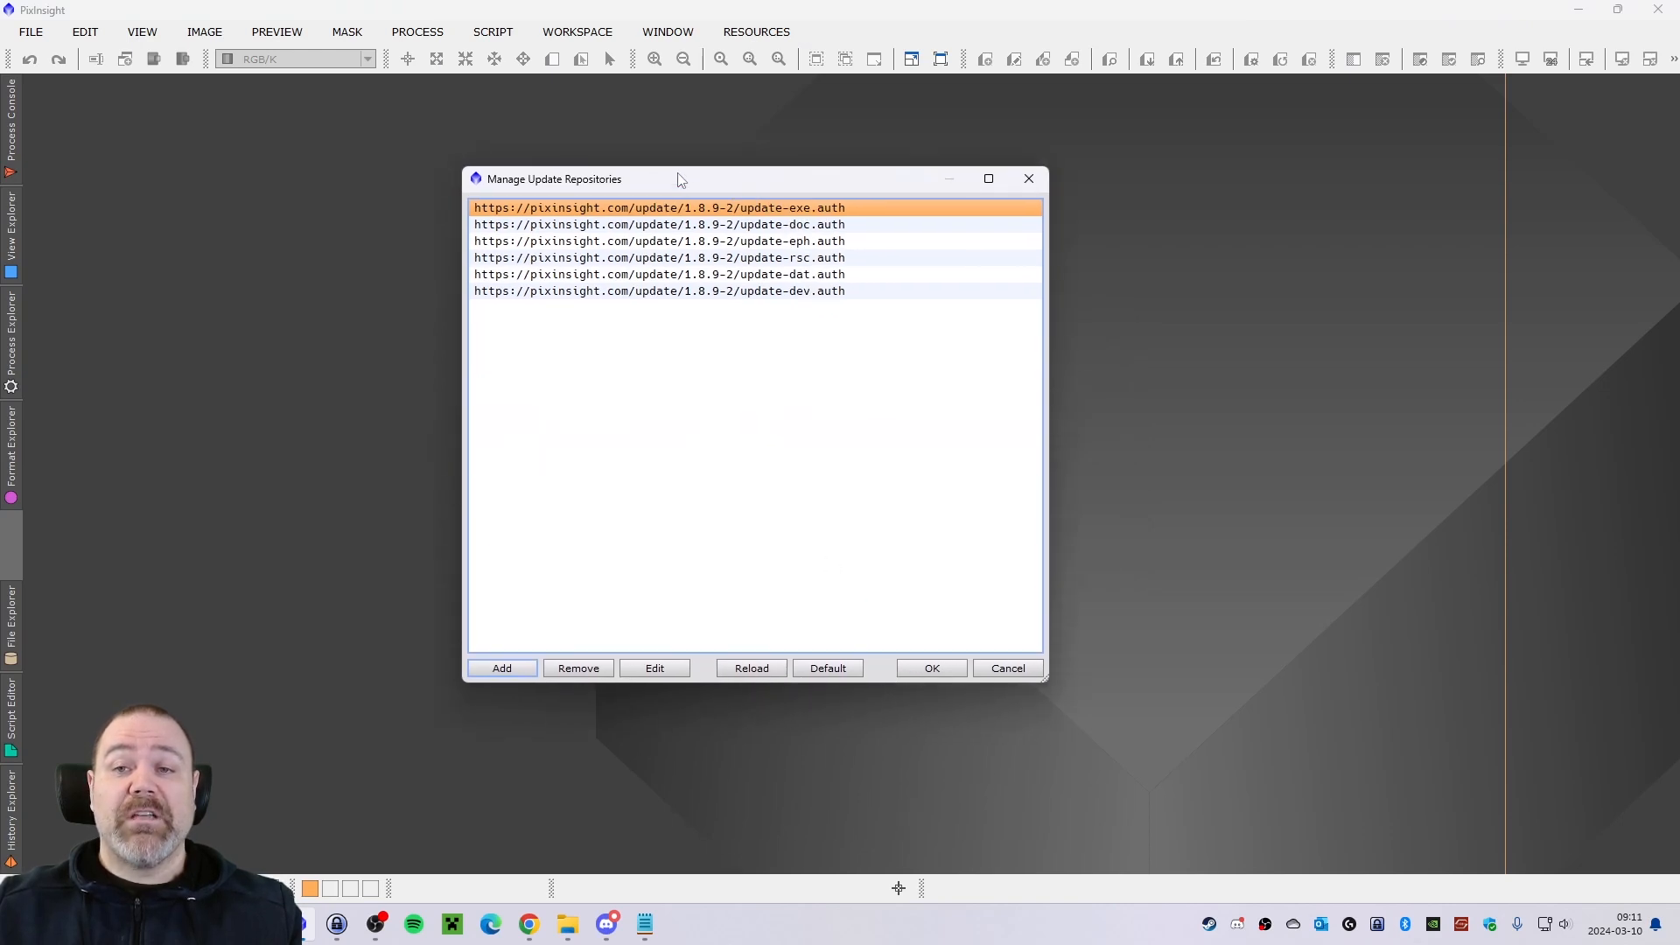
drag(680, 179, 712, 192)
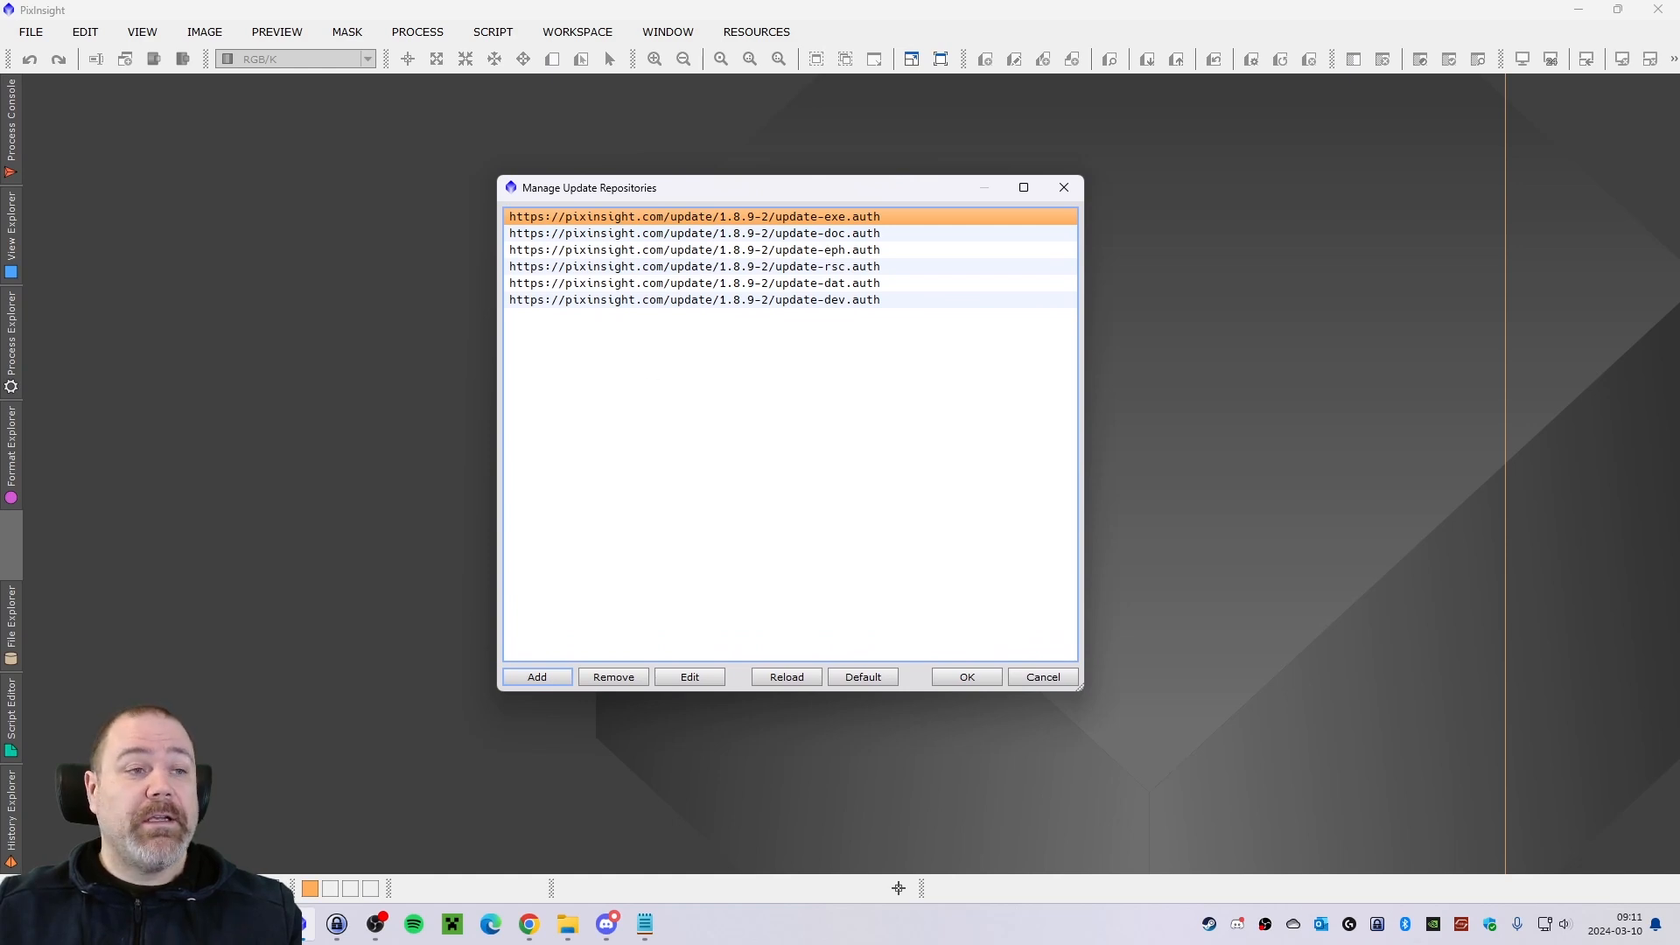
key(alt+Tab)
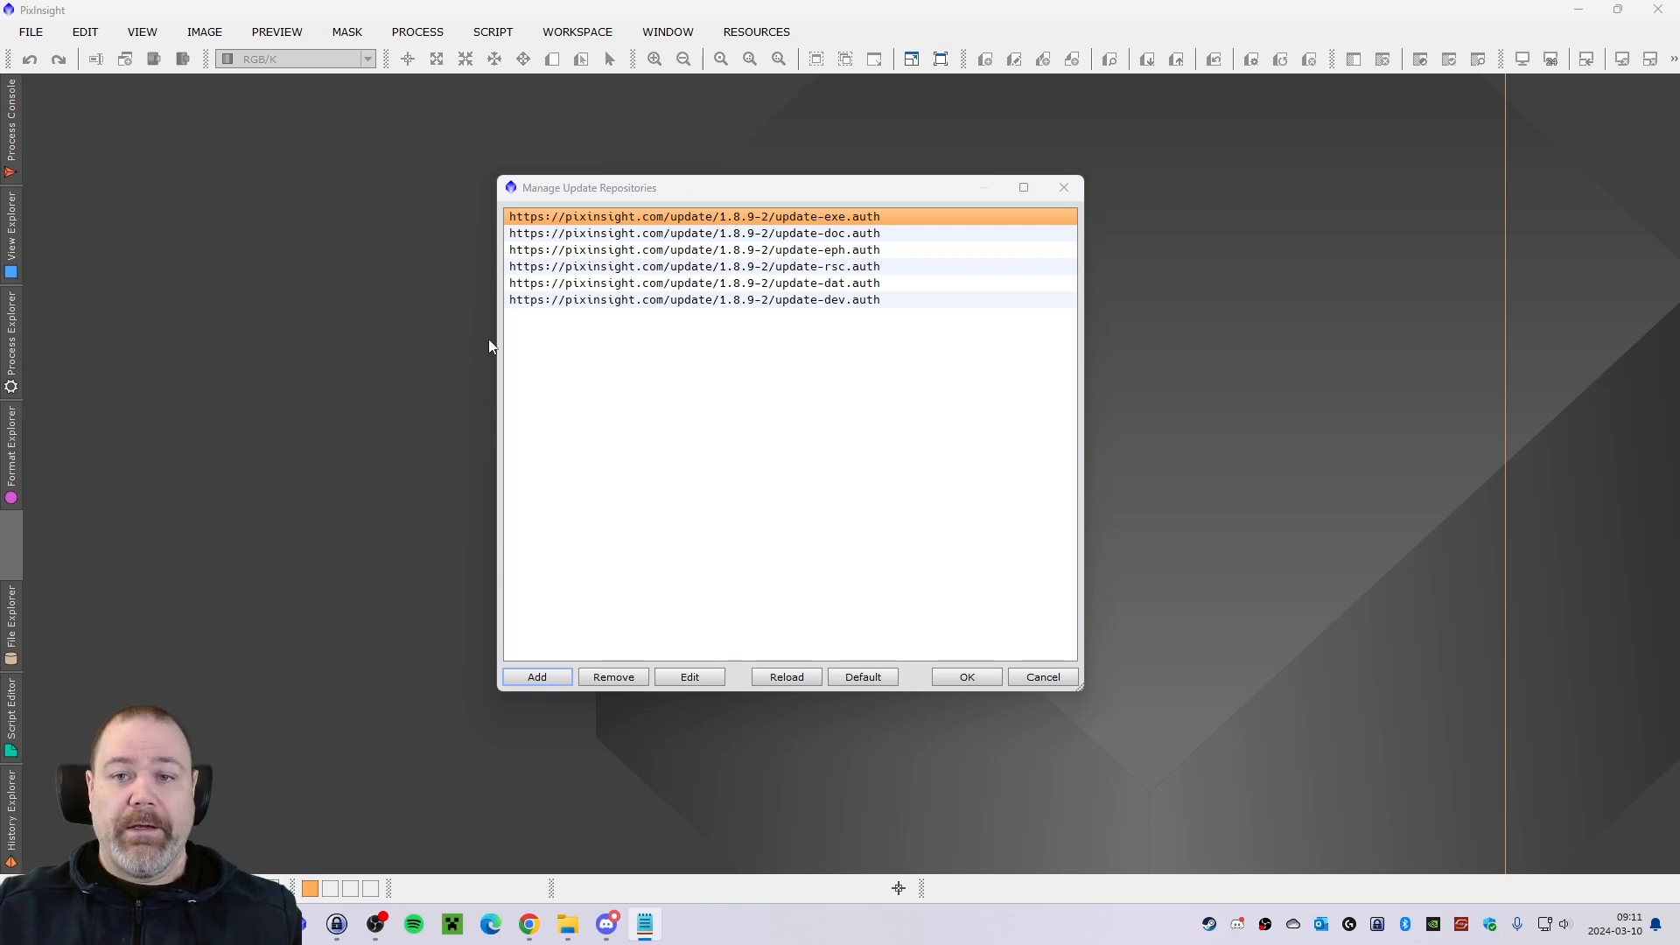
click(548, 674)
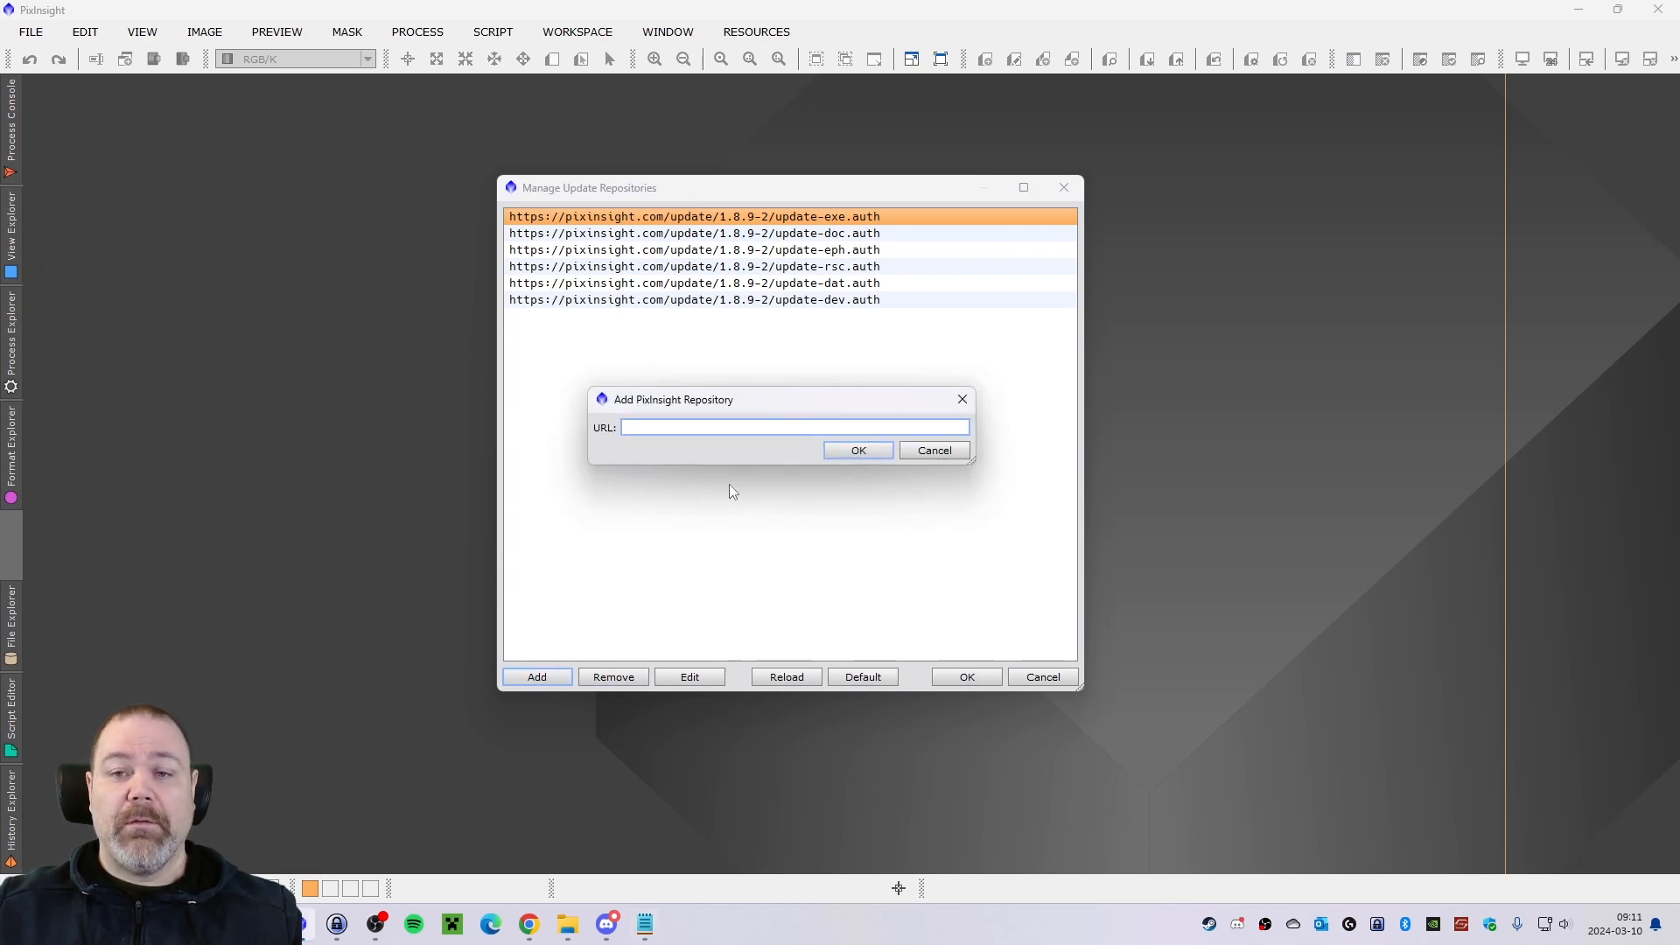
text(https://www.rc-astro.com/BlurXTerminator/PixInsight)
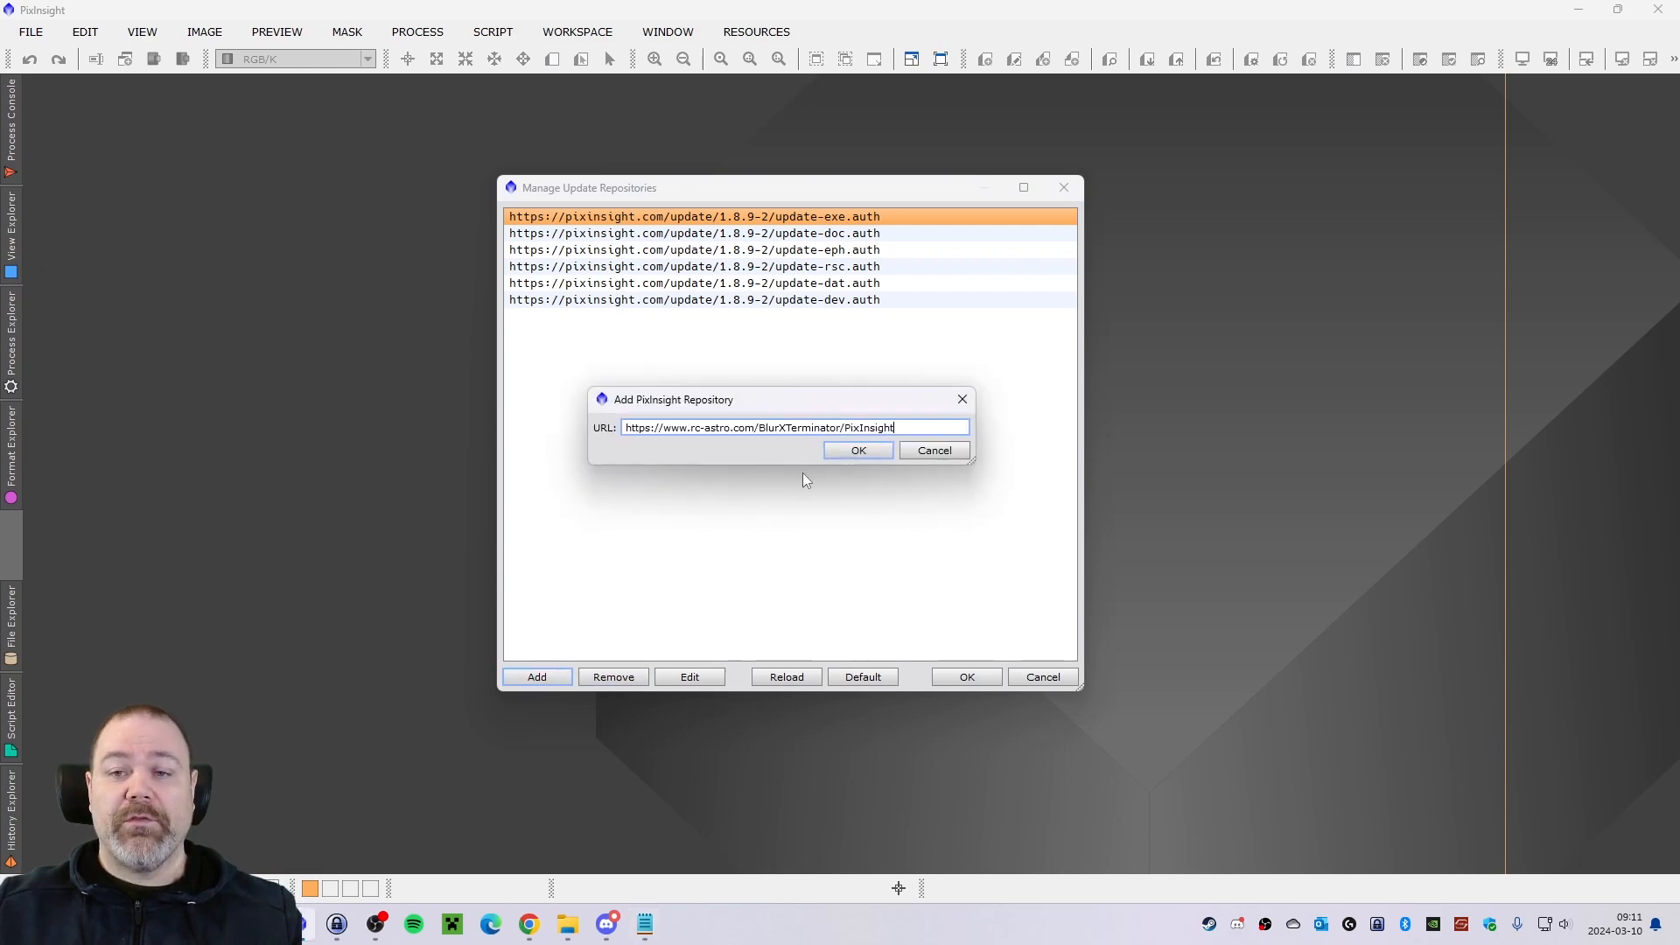
click(855, 452)
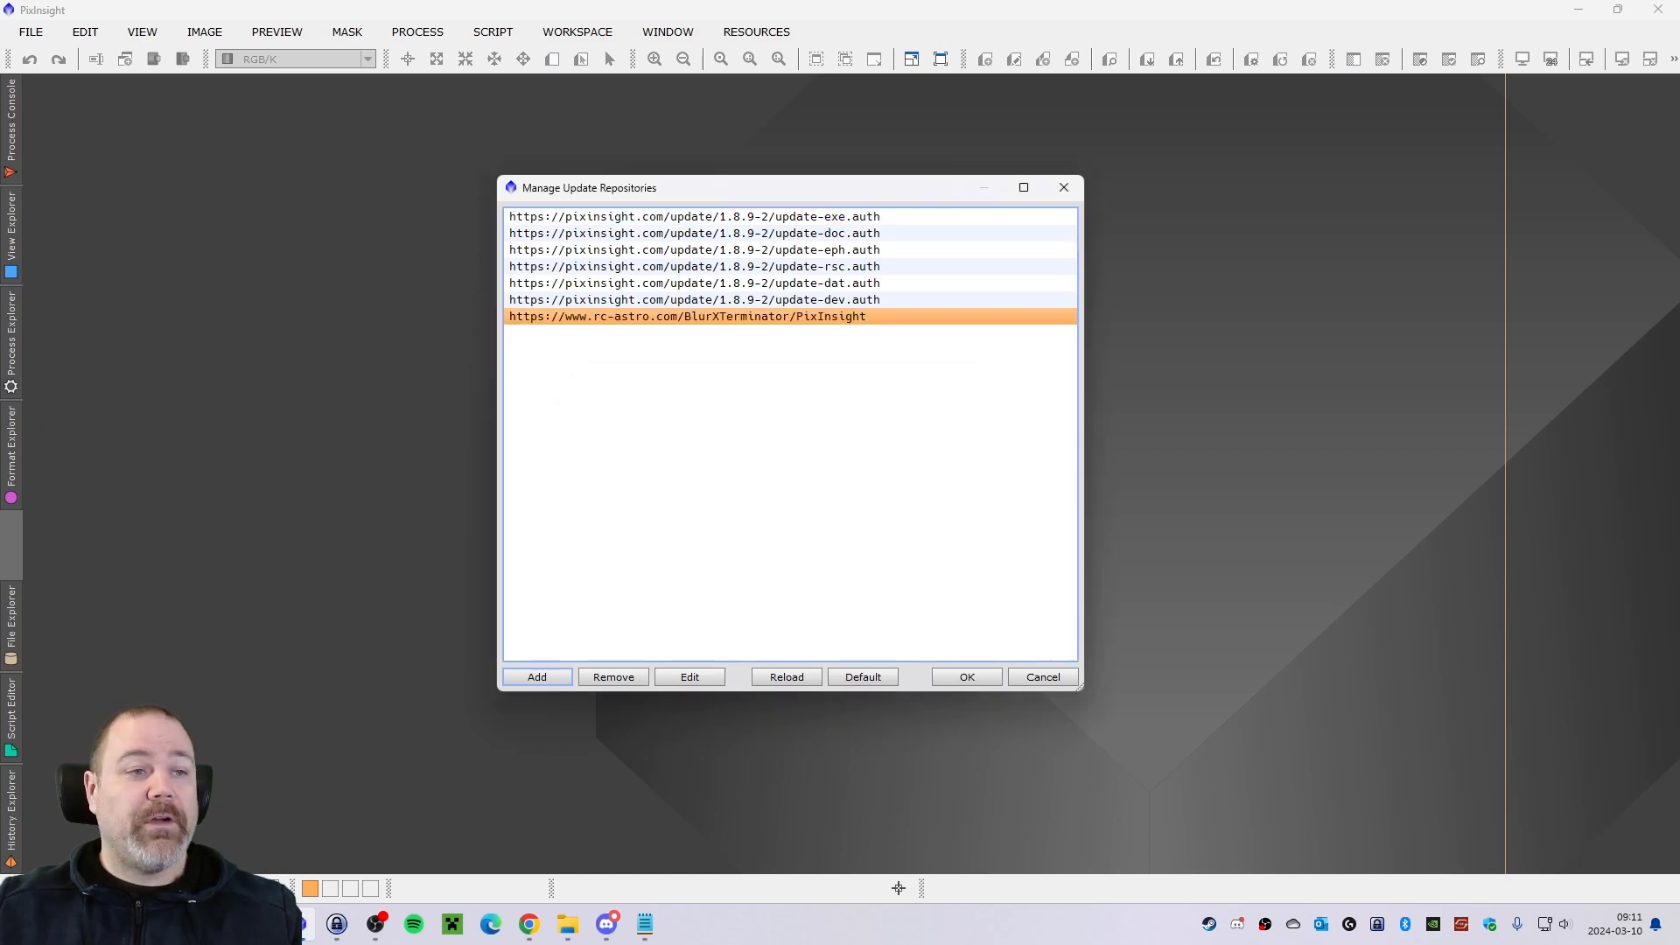
key(alt+Tab)
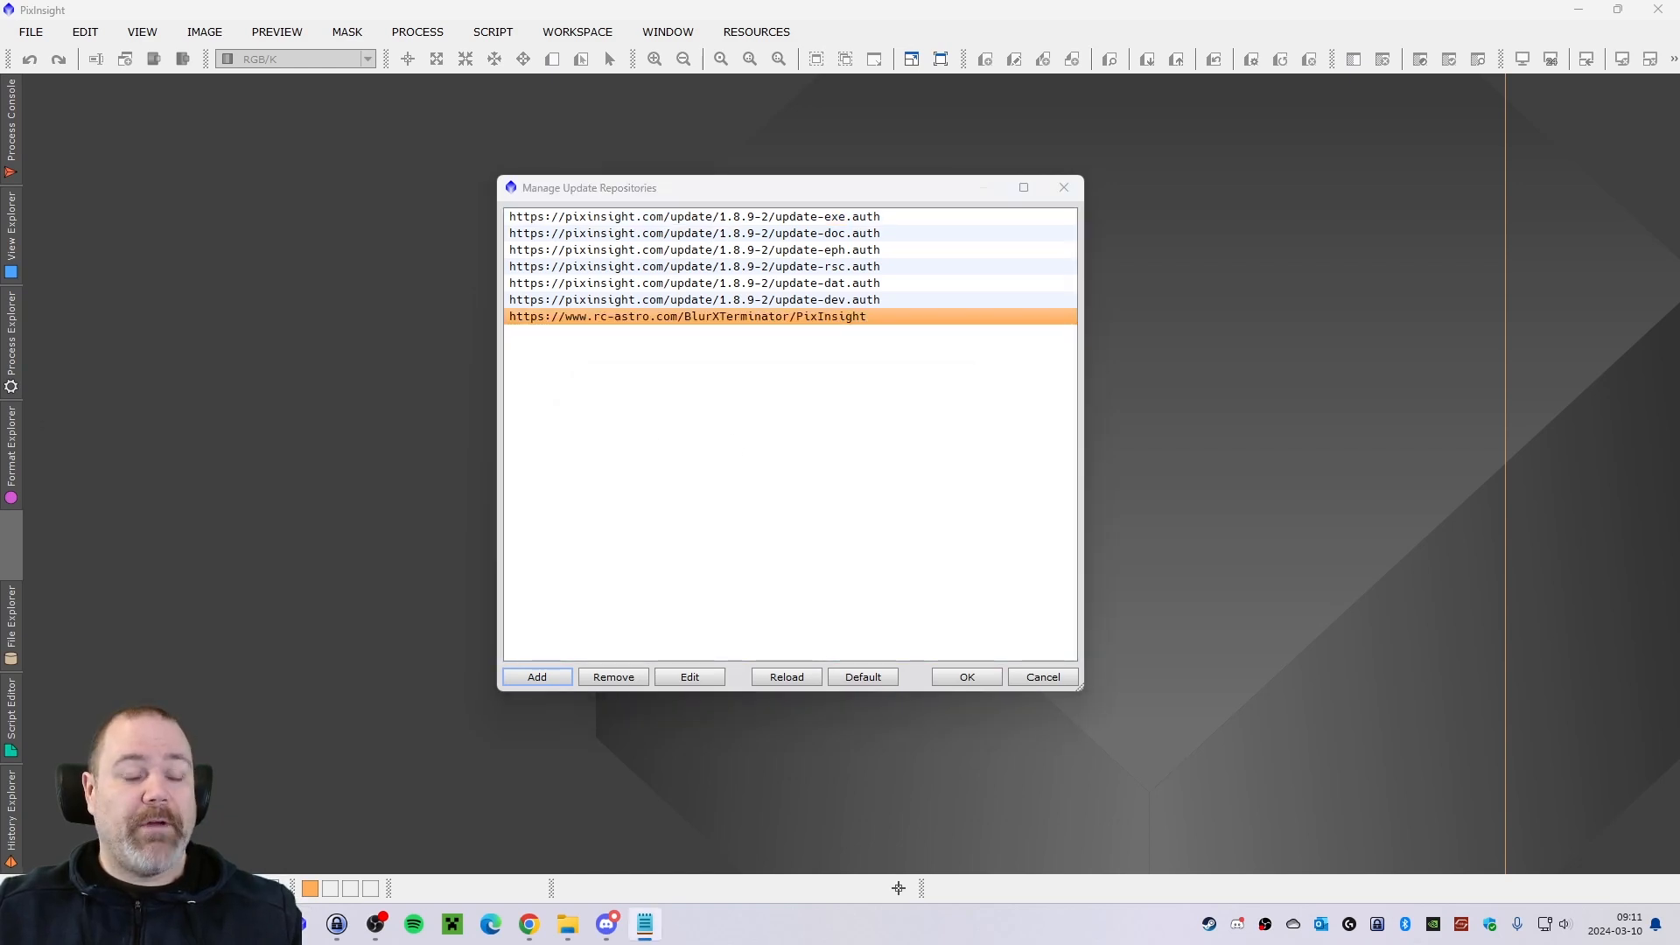
click(538, 677)
text(https://www.rc-astro.com/NoiseXTerminator/PixInsight)
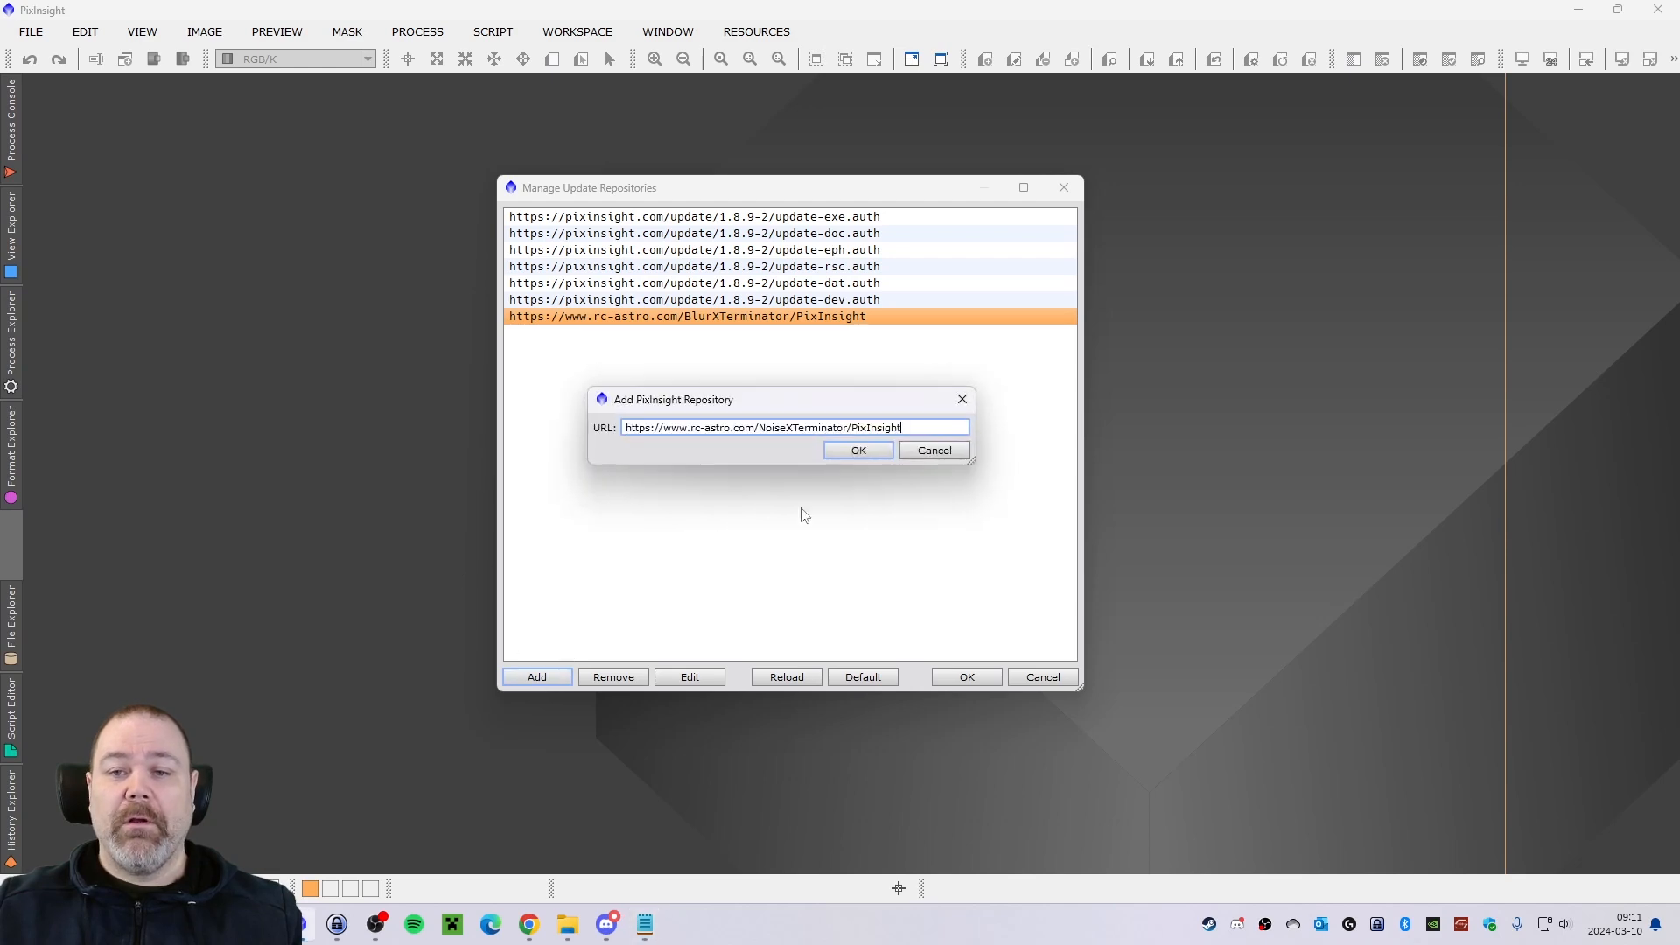
click(855, 452)
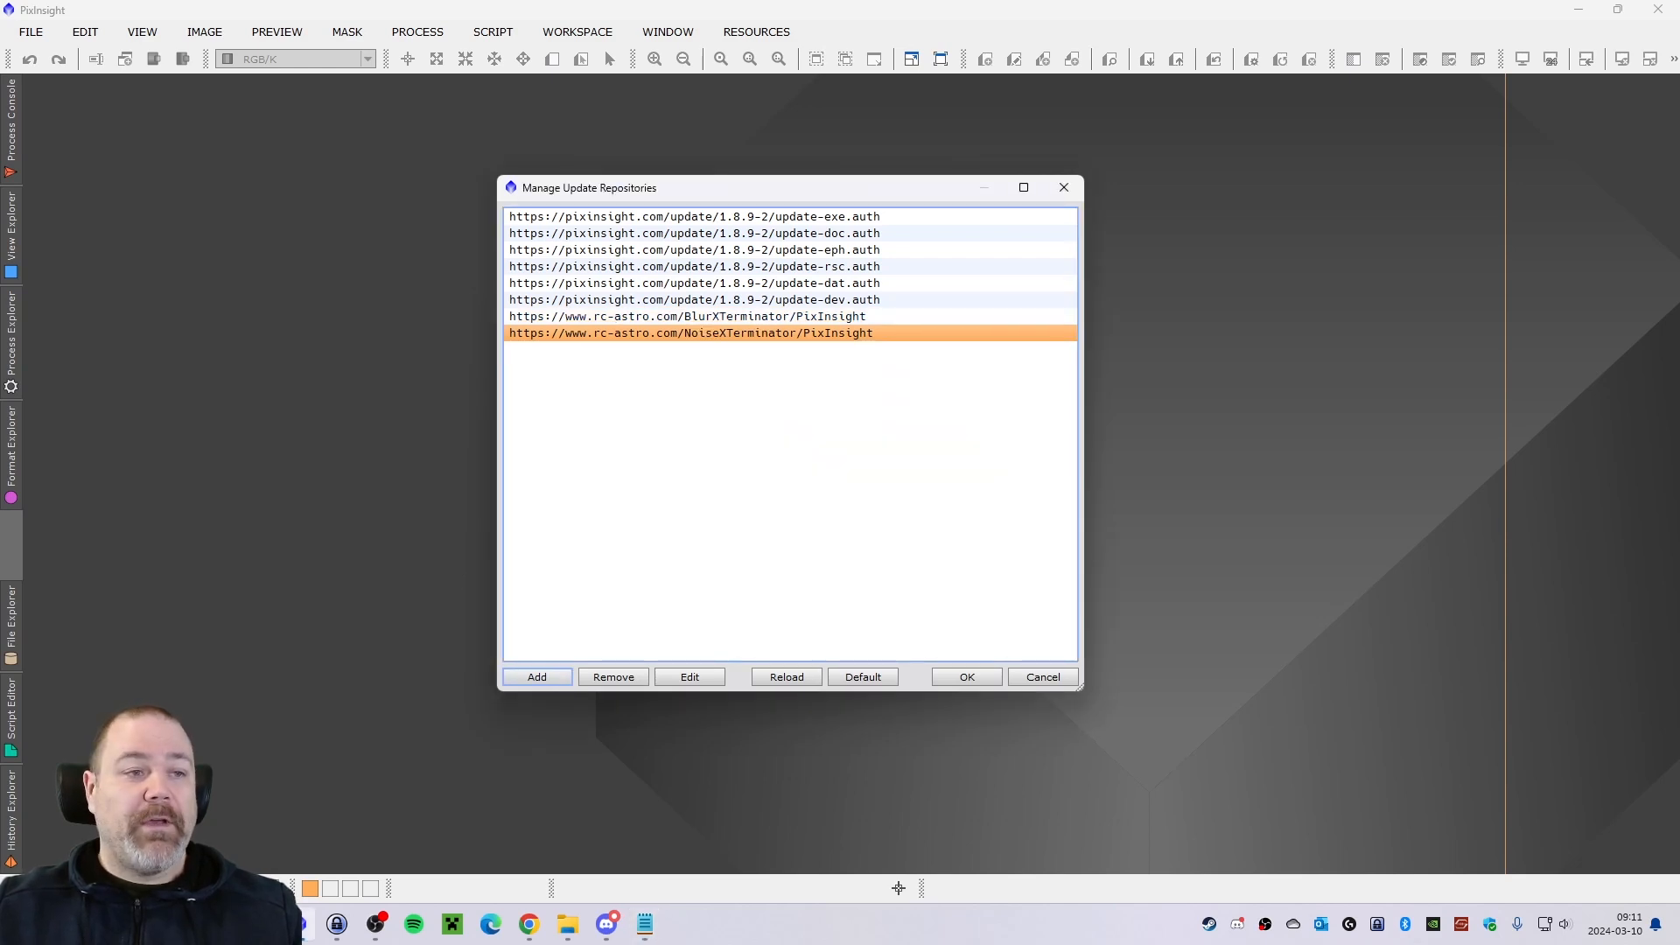
key(alt+Tab)
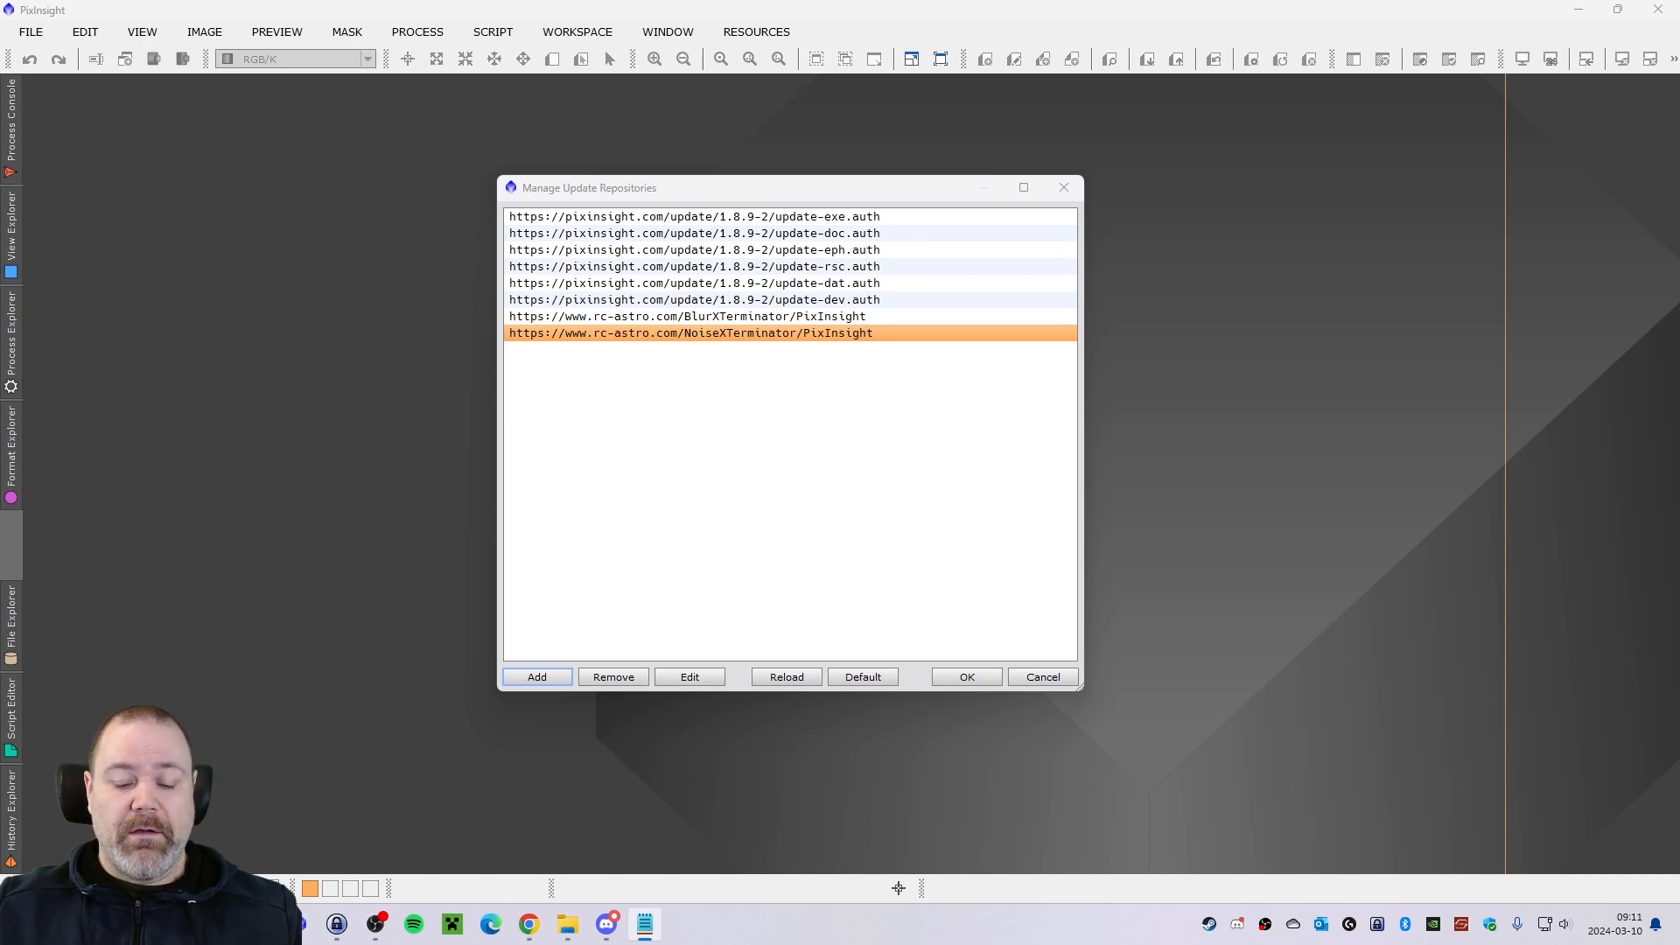
click(537, 676)
text(https://www.rc-astro.com/StarXTerminator/PixInsight)
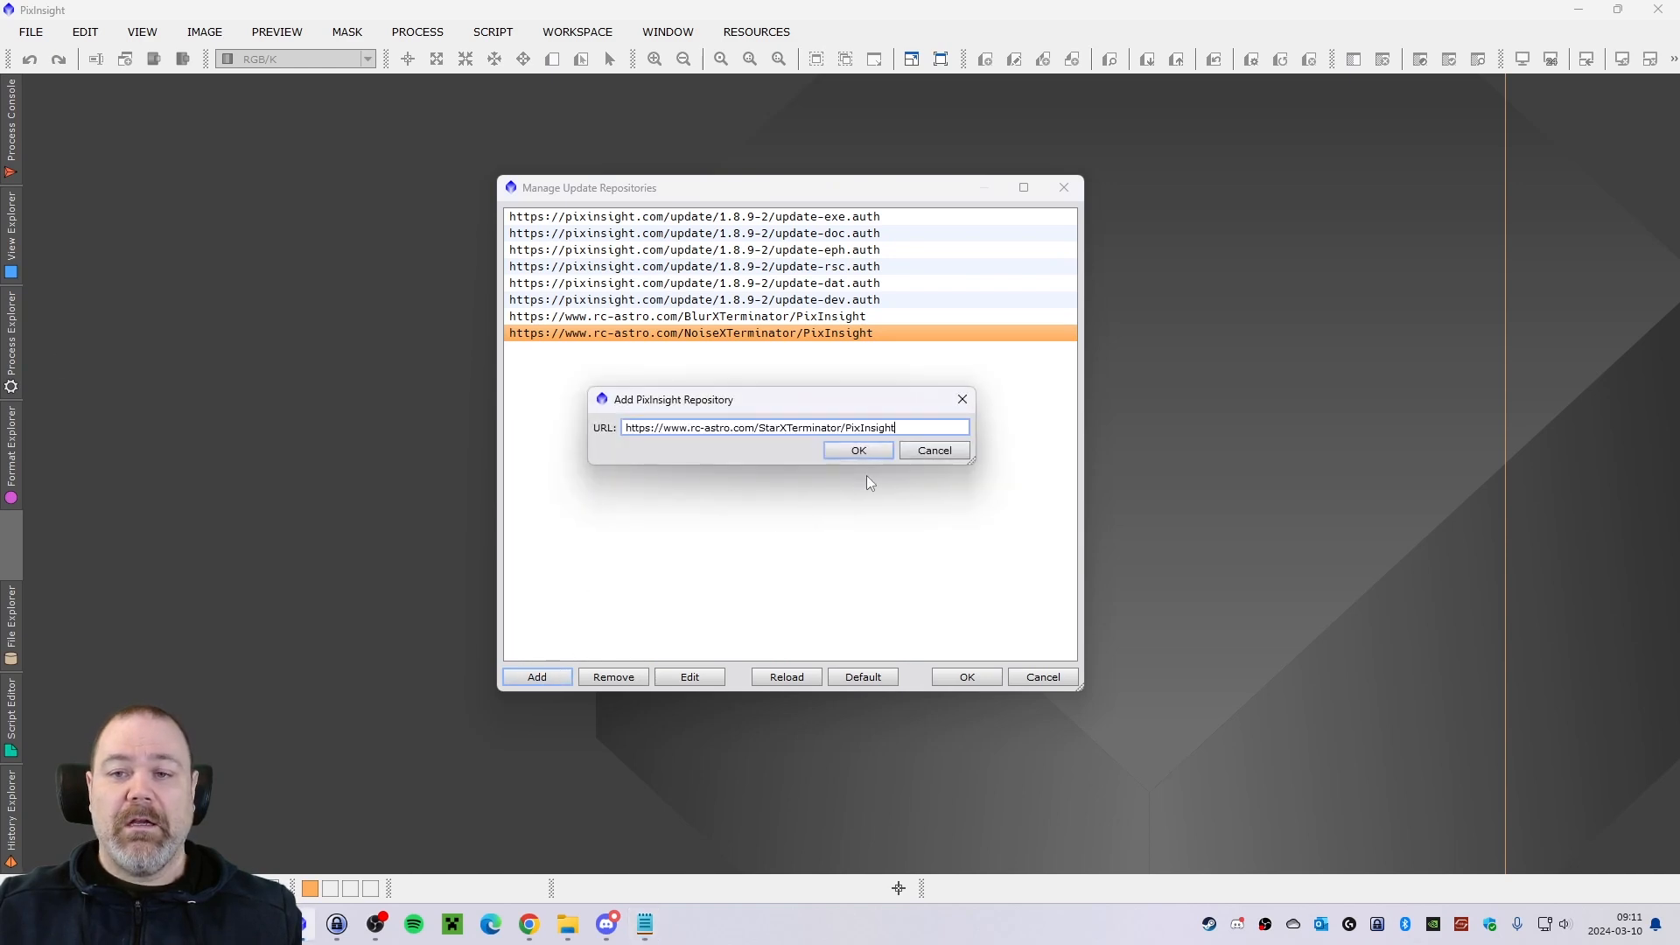
click(860, 452)
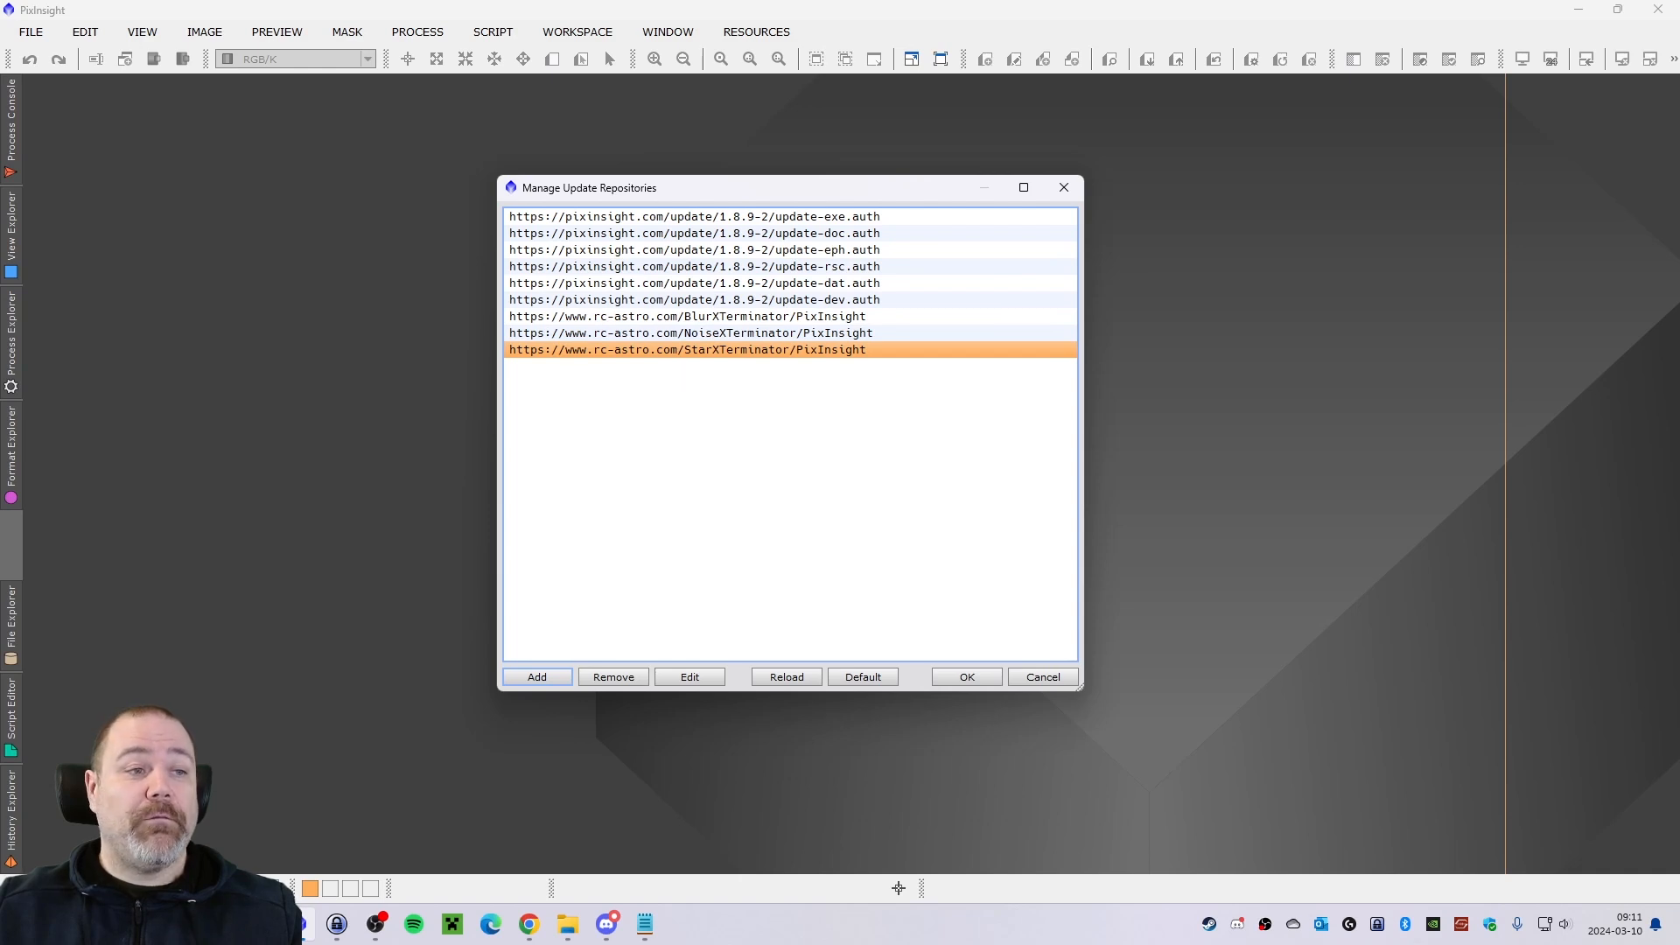
key(alt+Tab)
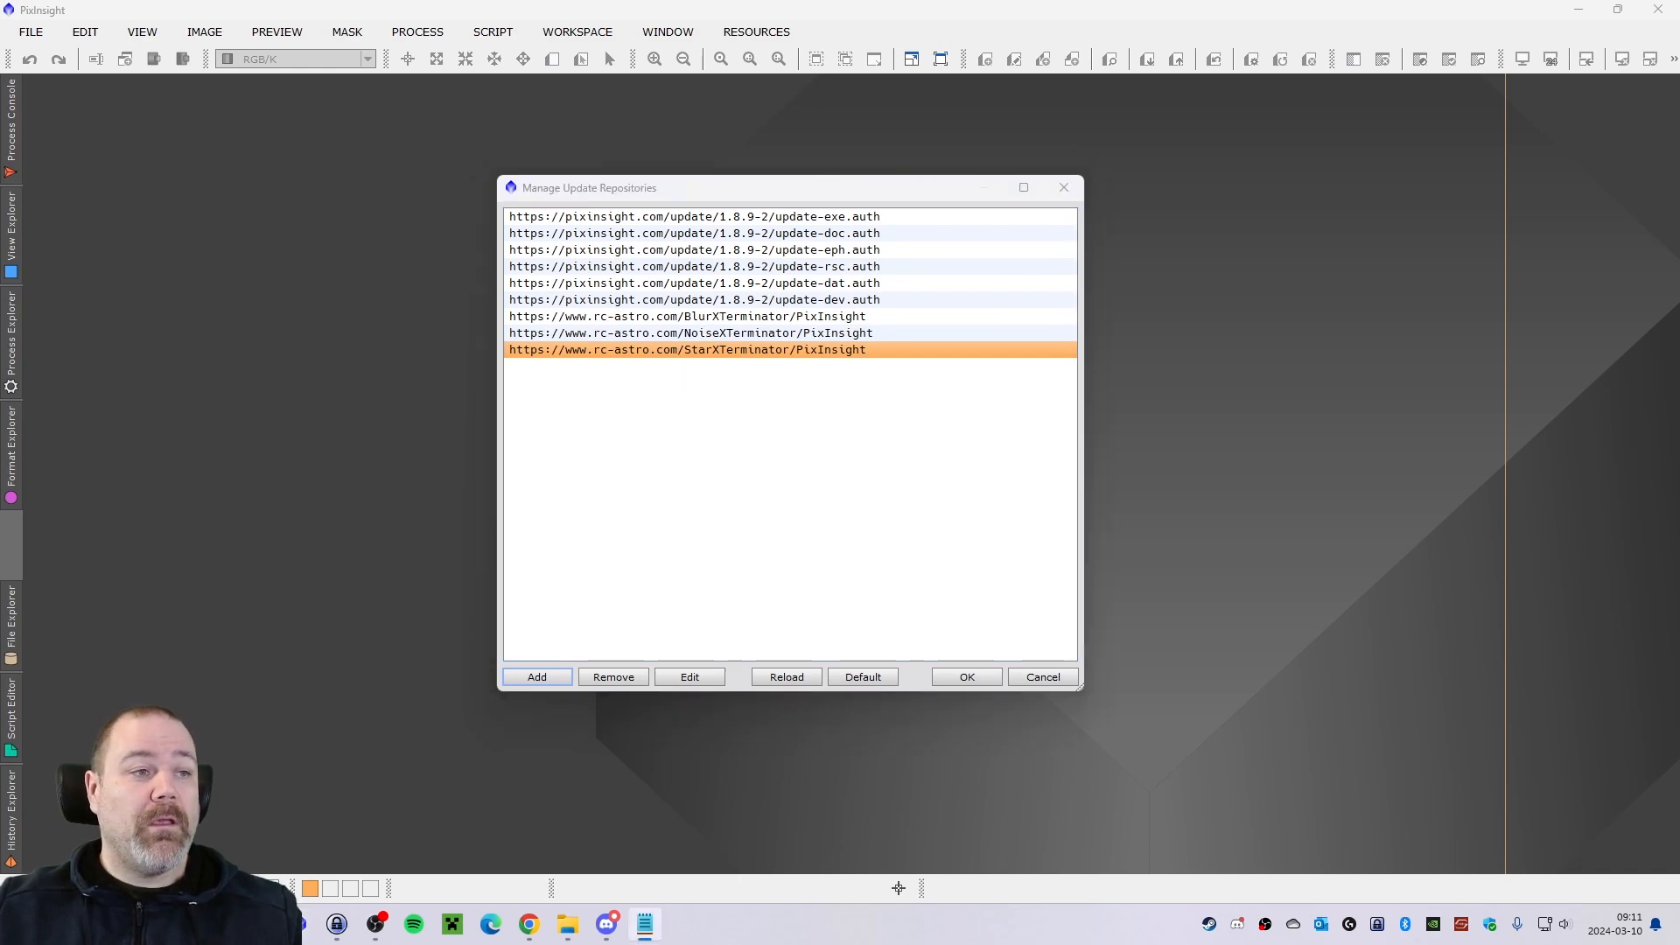
click(537, 676)
text(https://www.skypixels.at/HVB_Repository/)
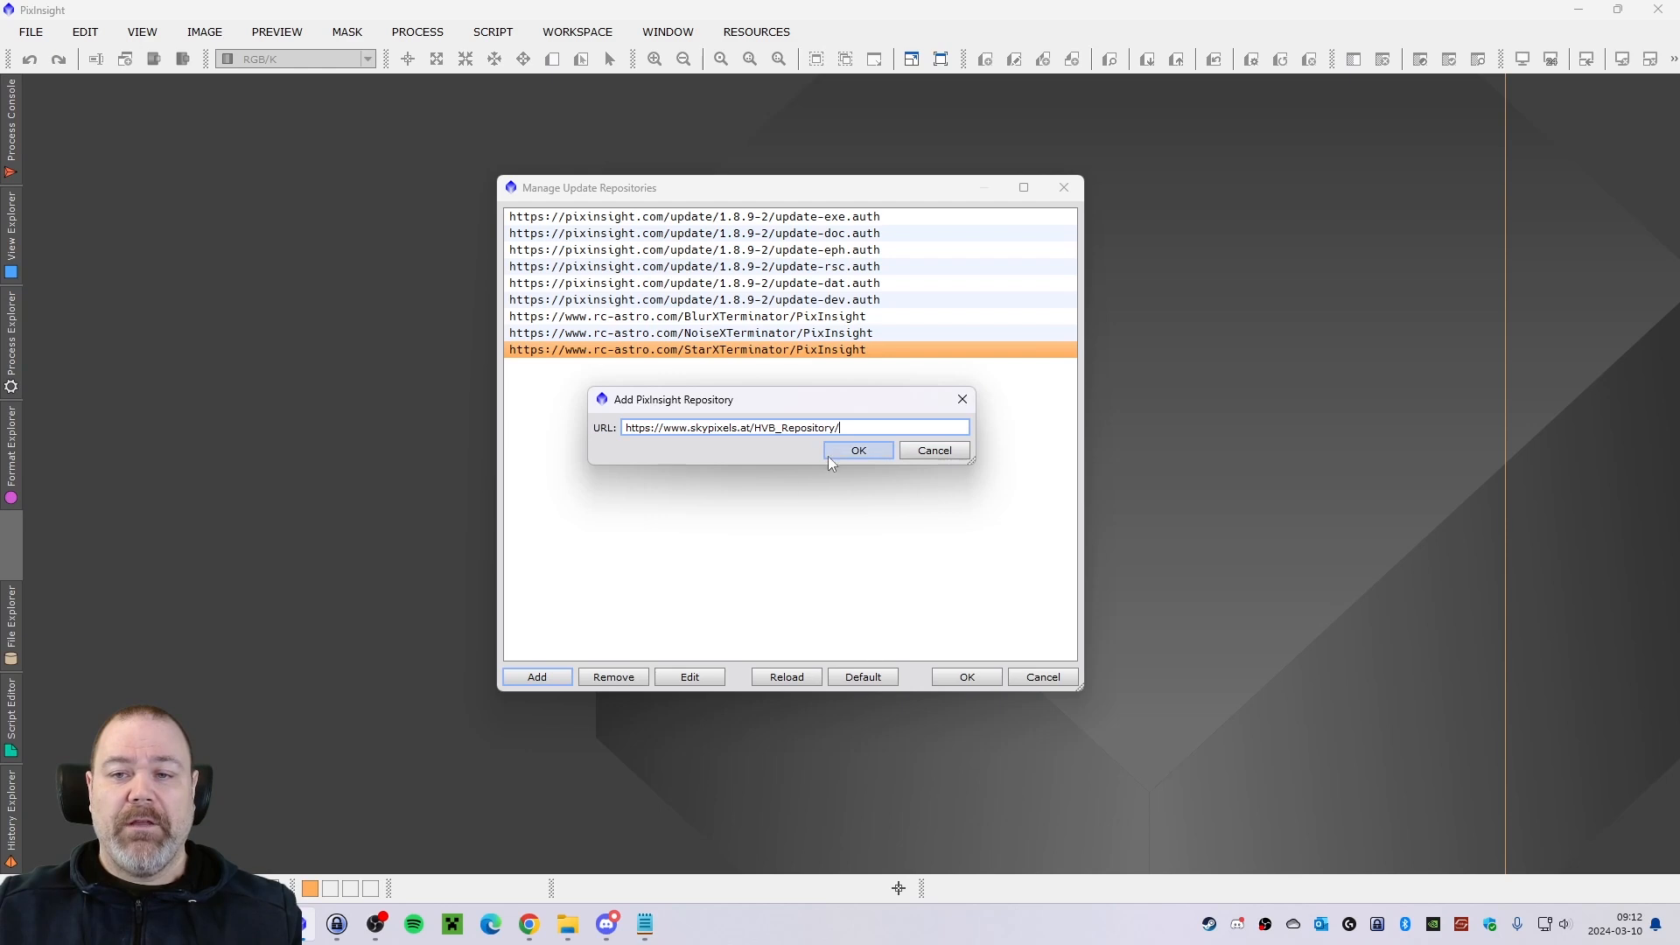
click(830, 453)
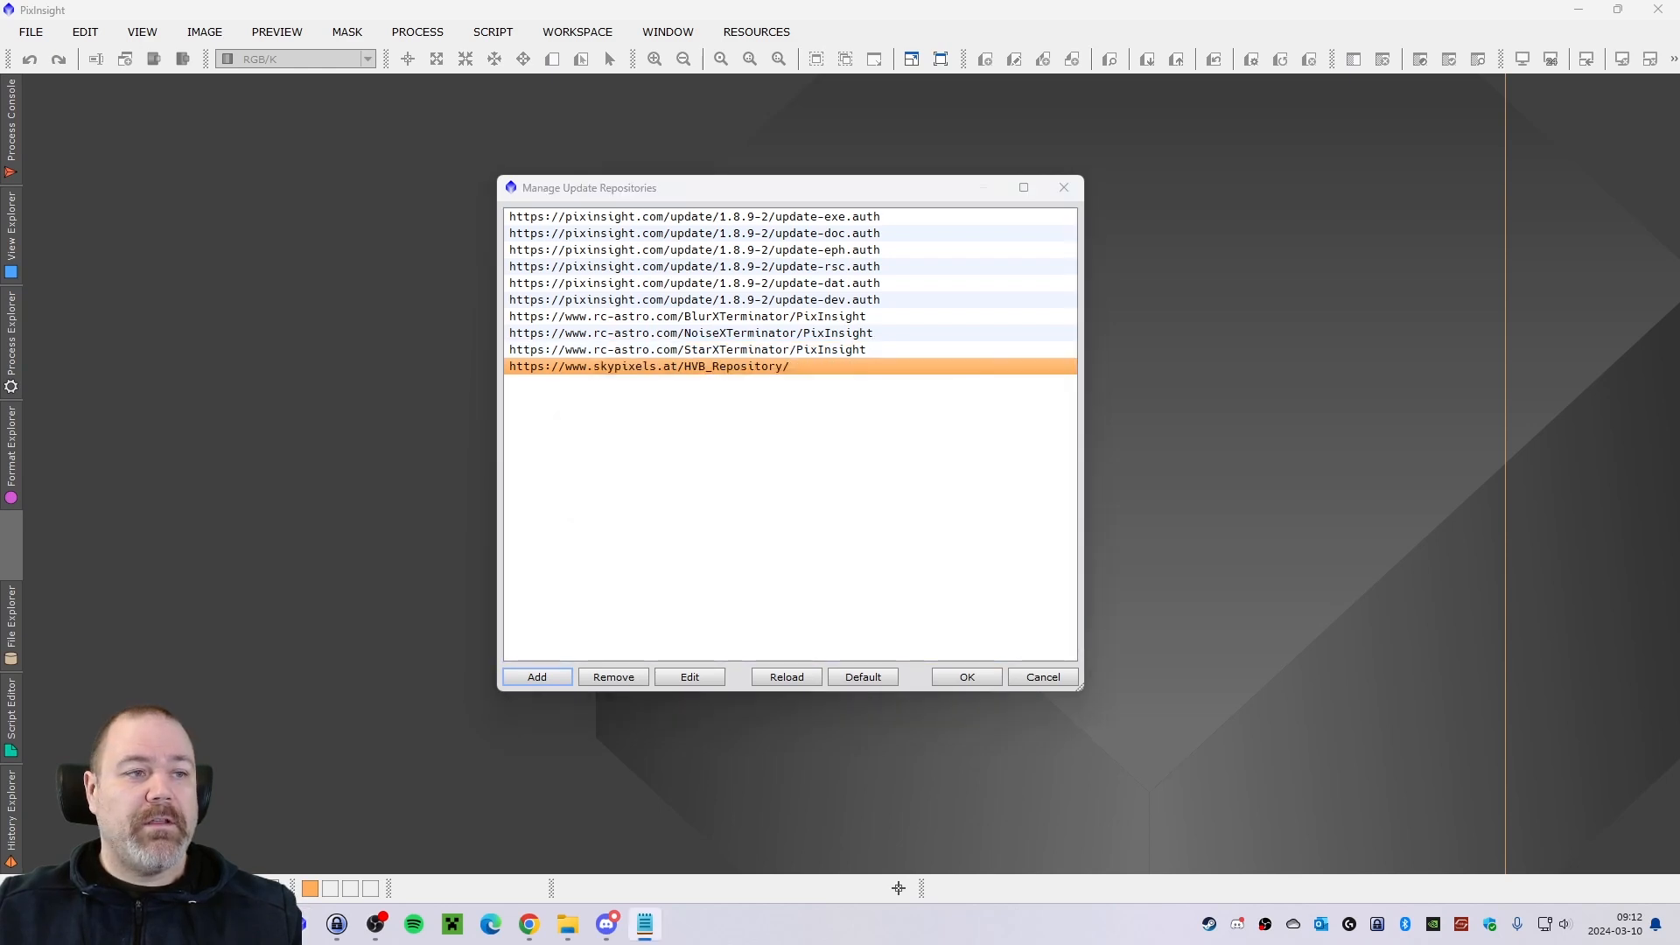
click(542, 680)
text(https://darkarchon.internet-box.ch:8443/)
click(856, 451)
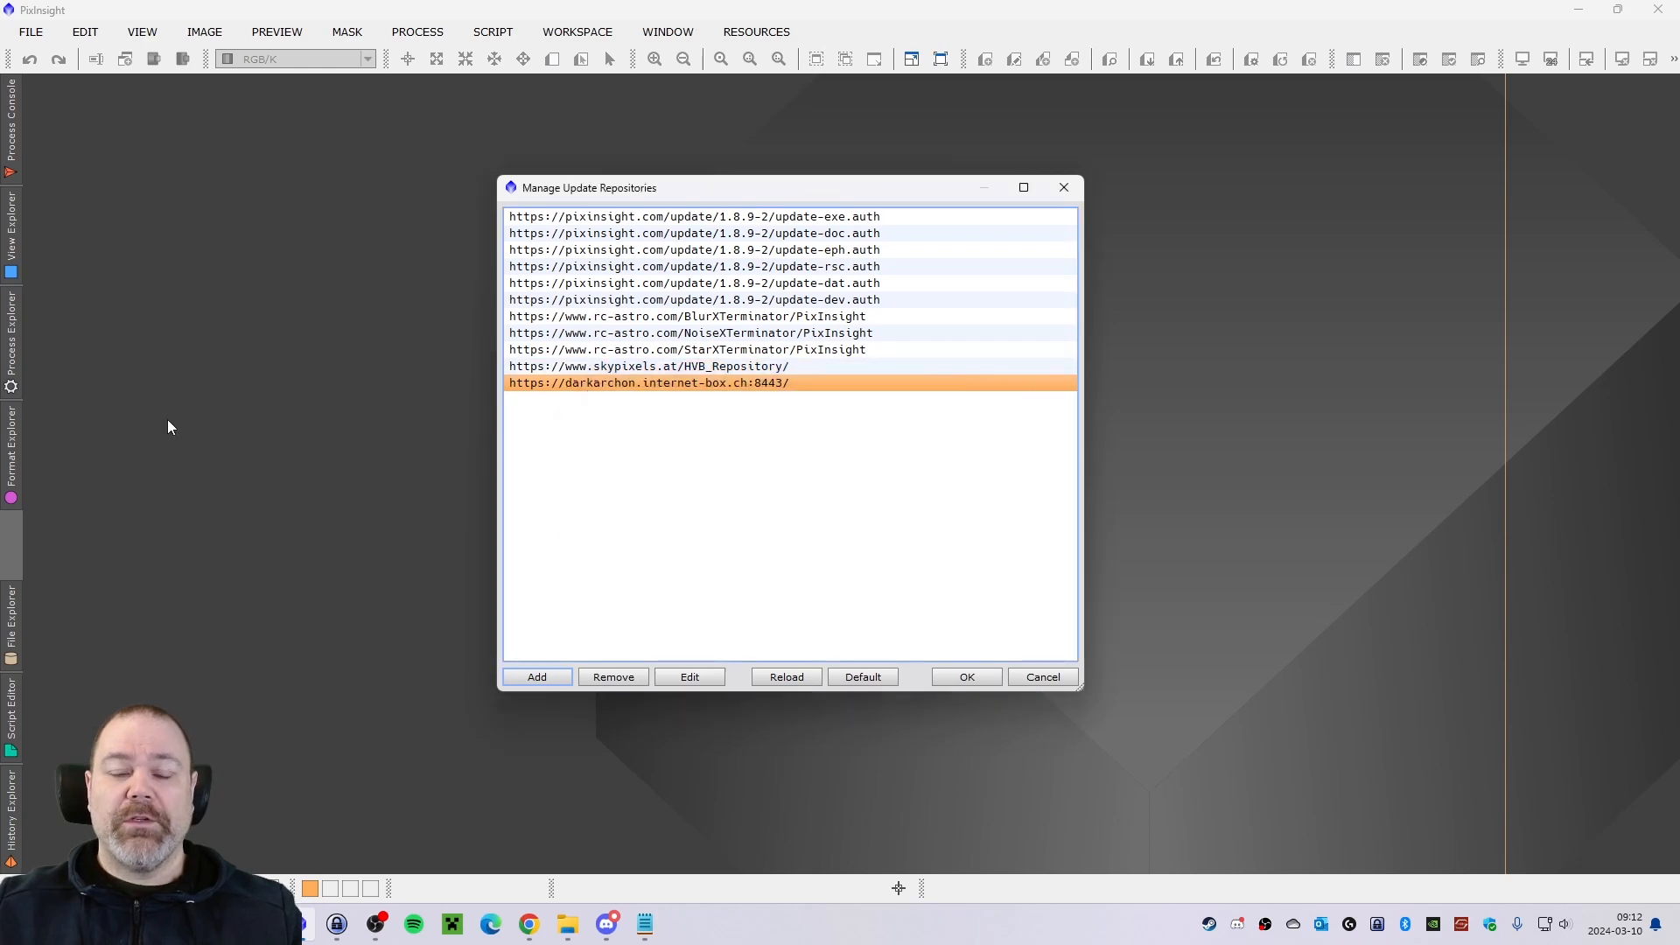
key(alt+Tab)
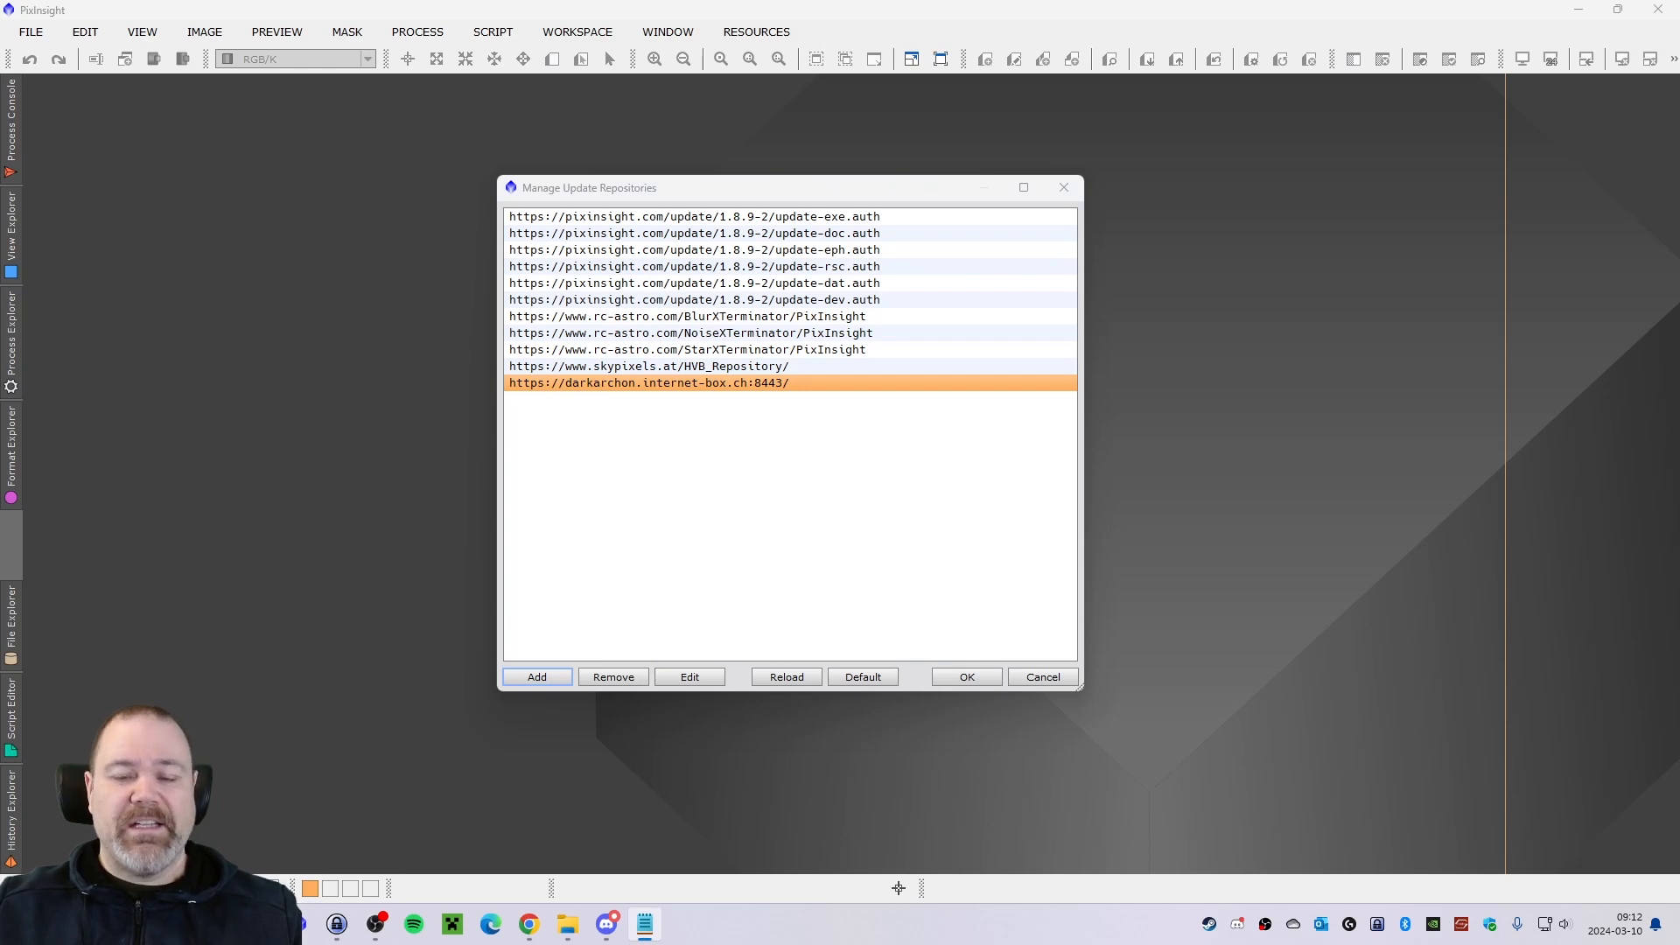
click(539, 676)
text(https://foraxxpaletteutility.com/FPU/)
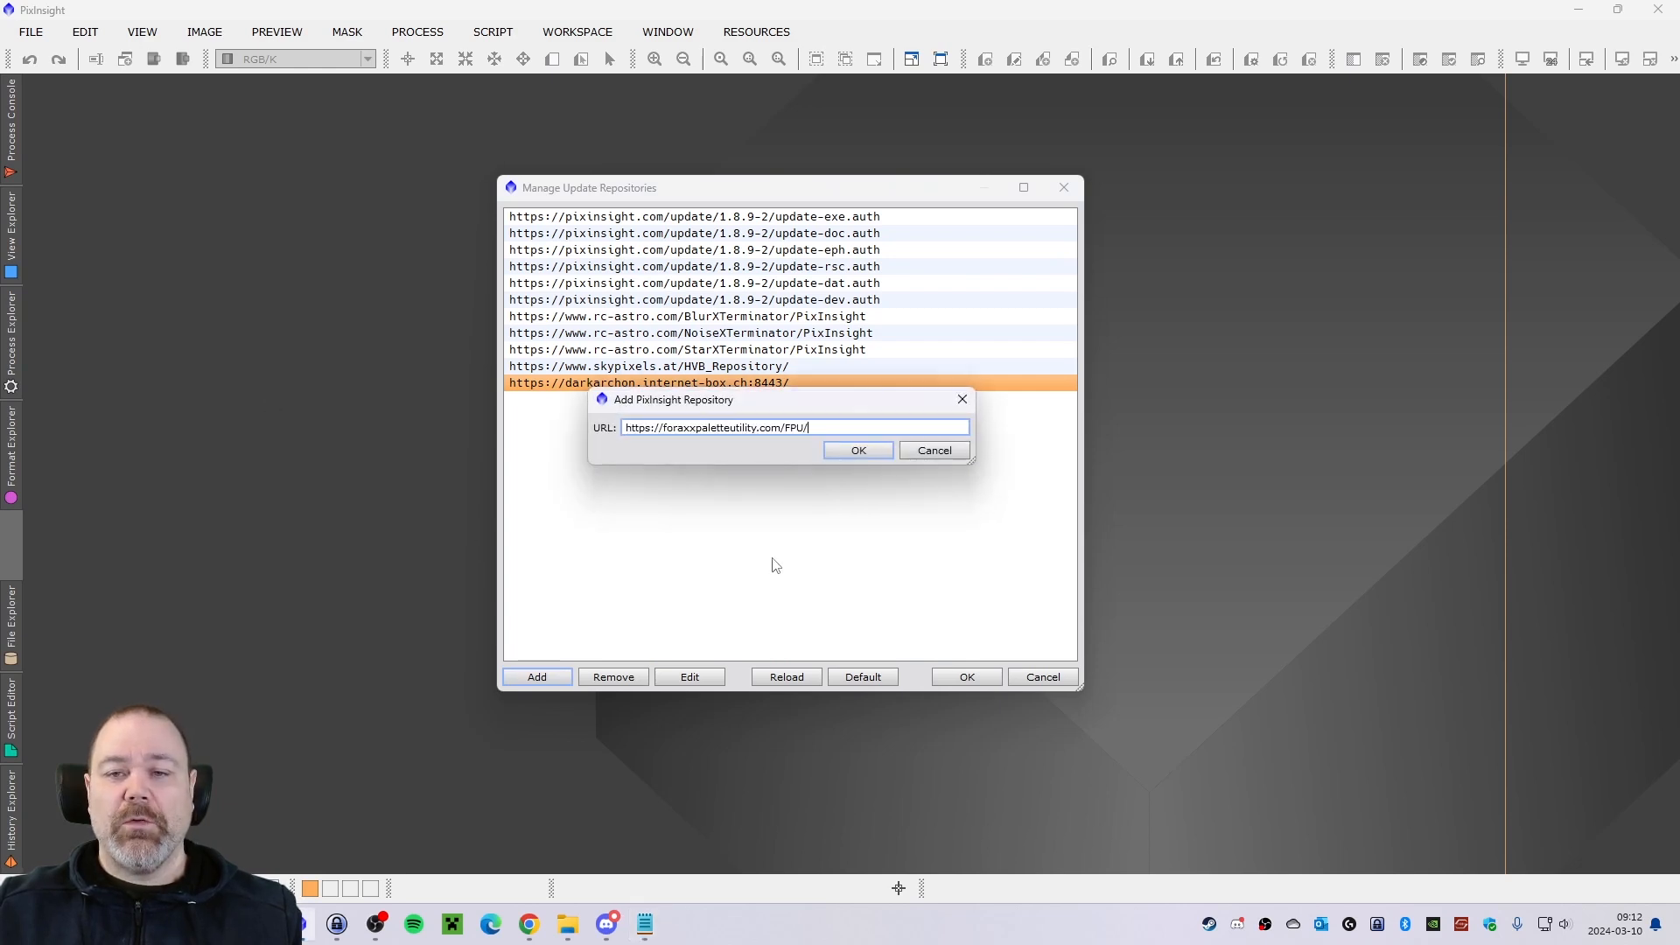
click(858, 451)
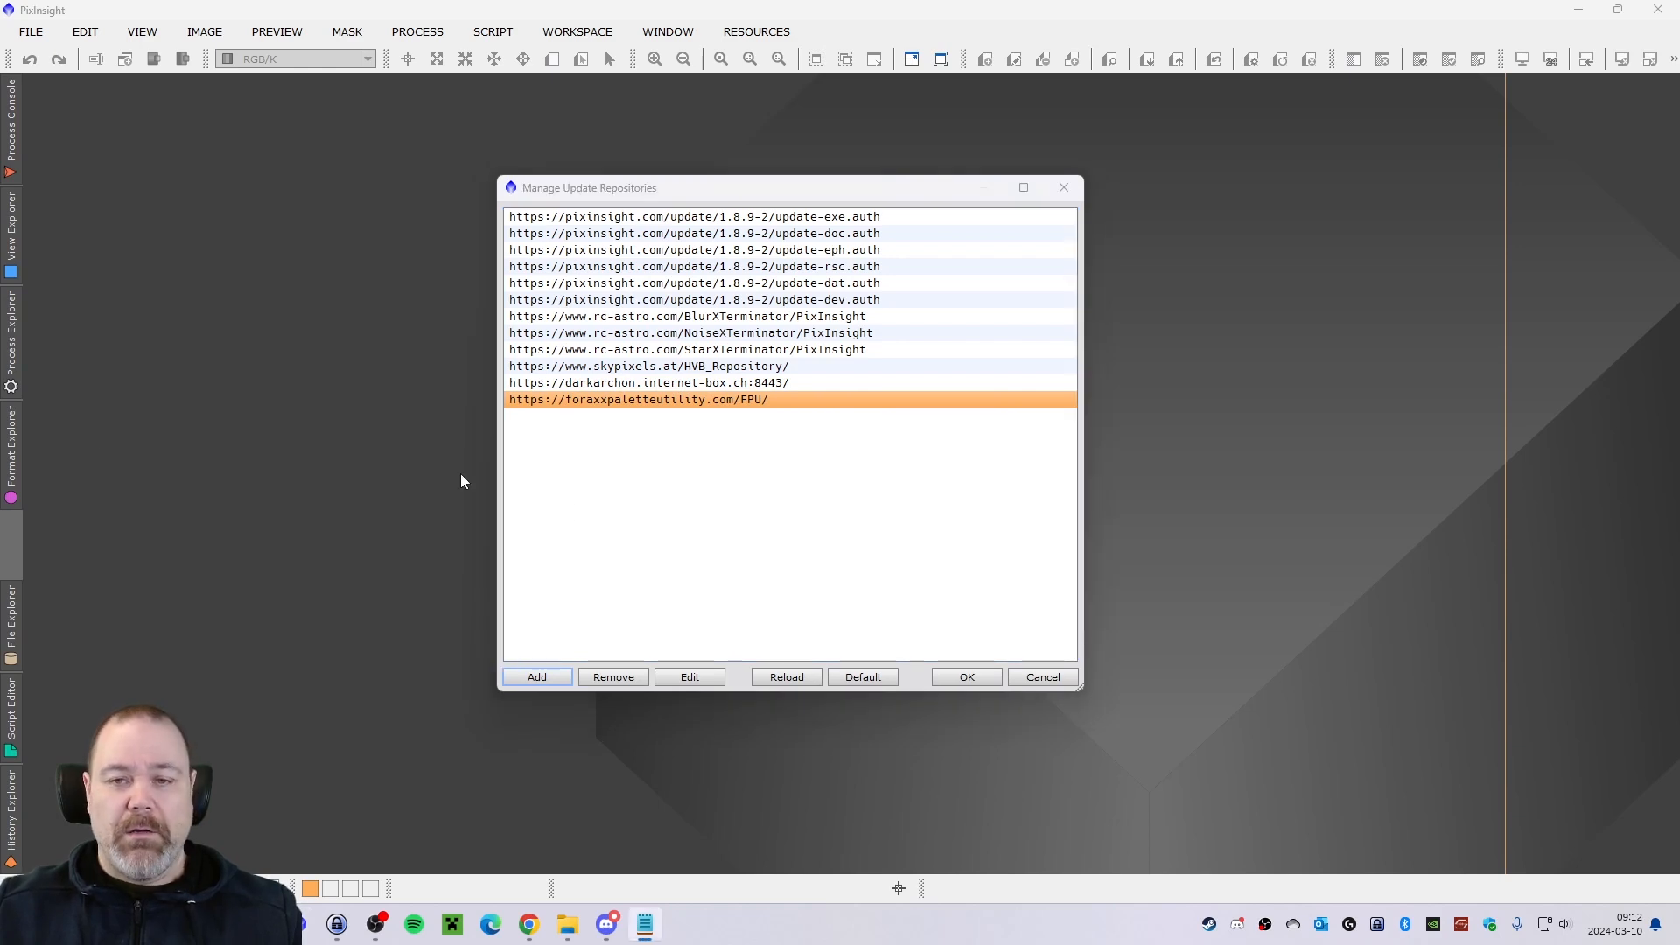
click(537, 677)
text(https://www.ghsastro.co.uk/updates/)
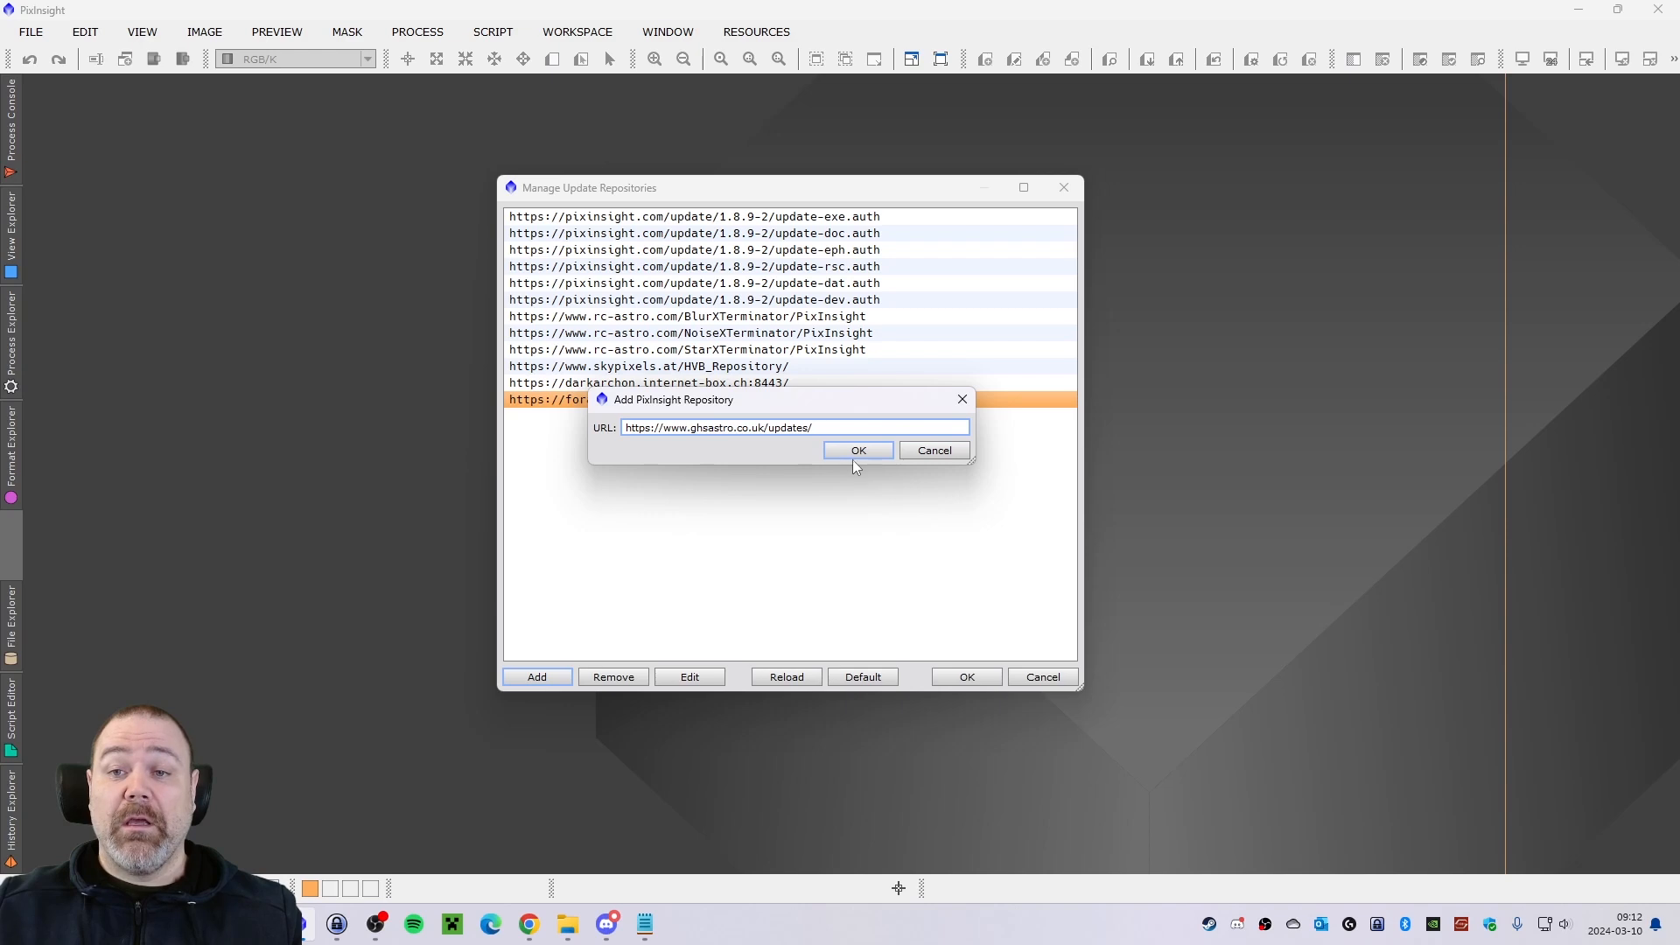
click(855, 457)
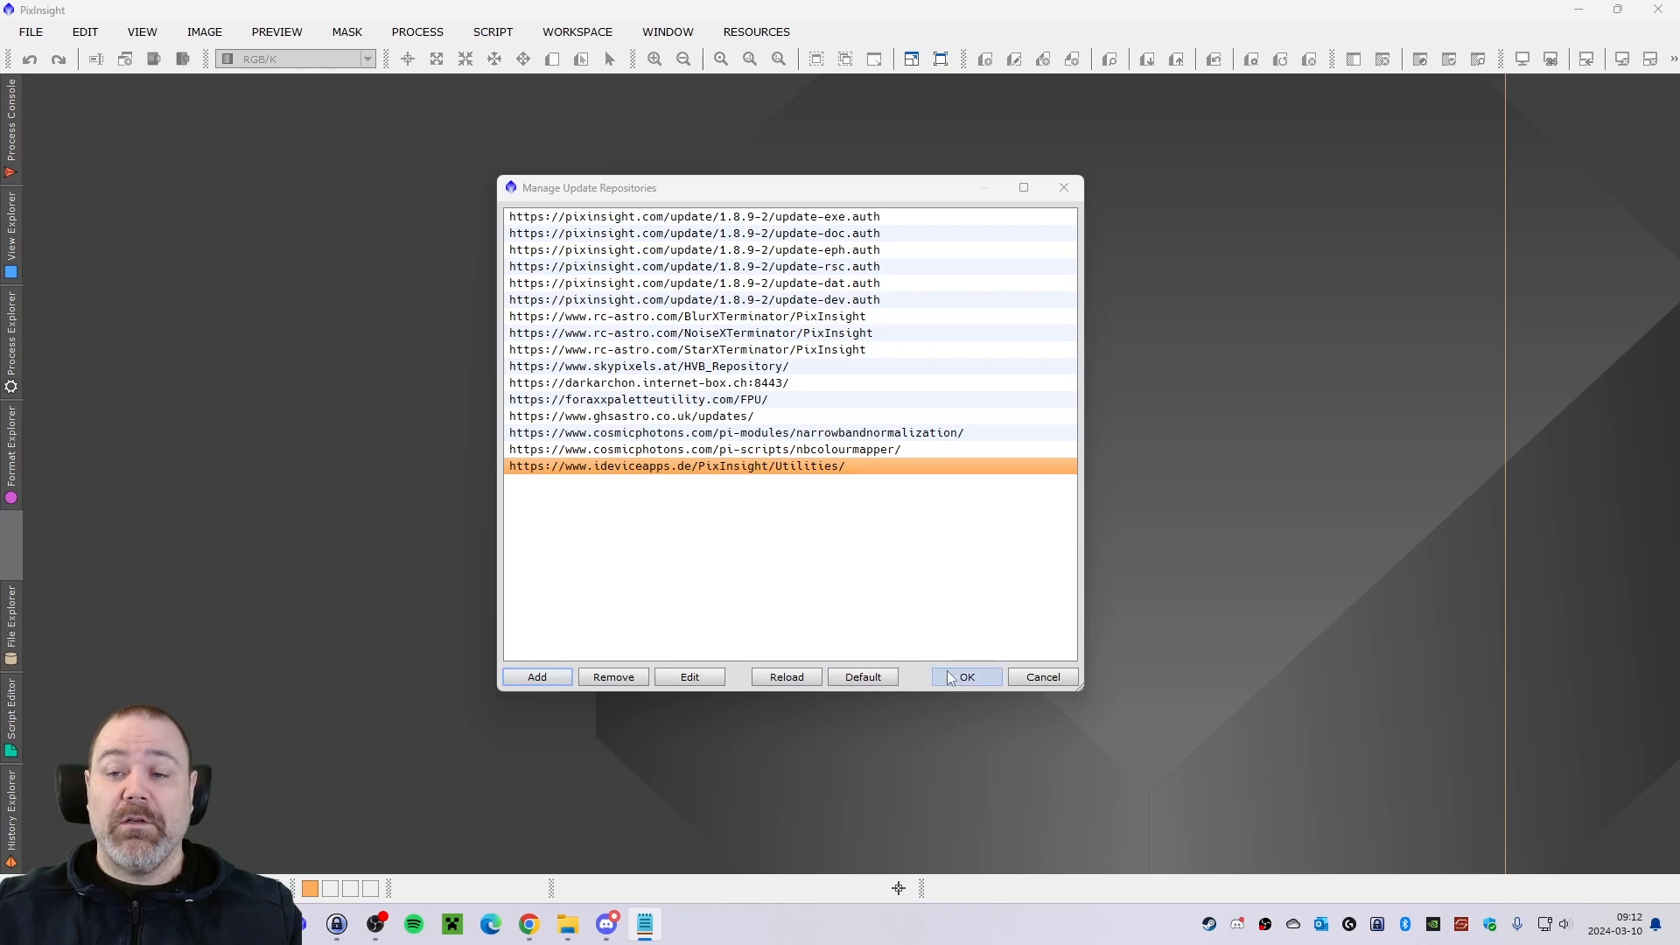
click(971, 681)
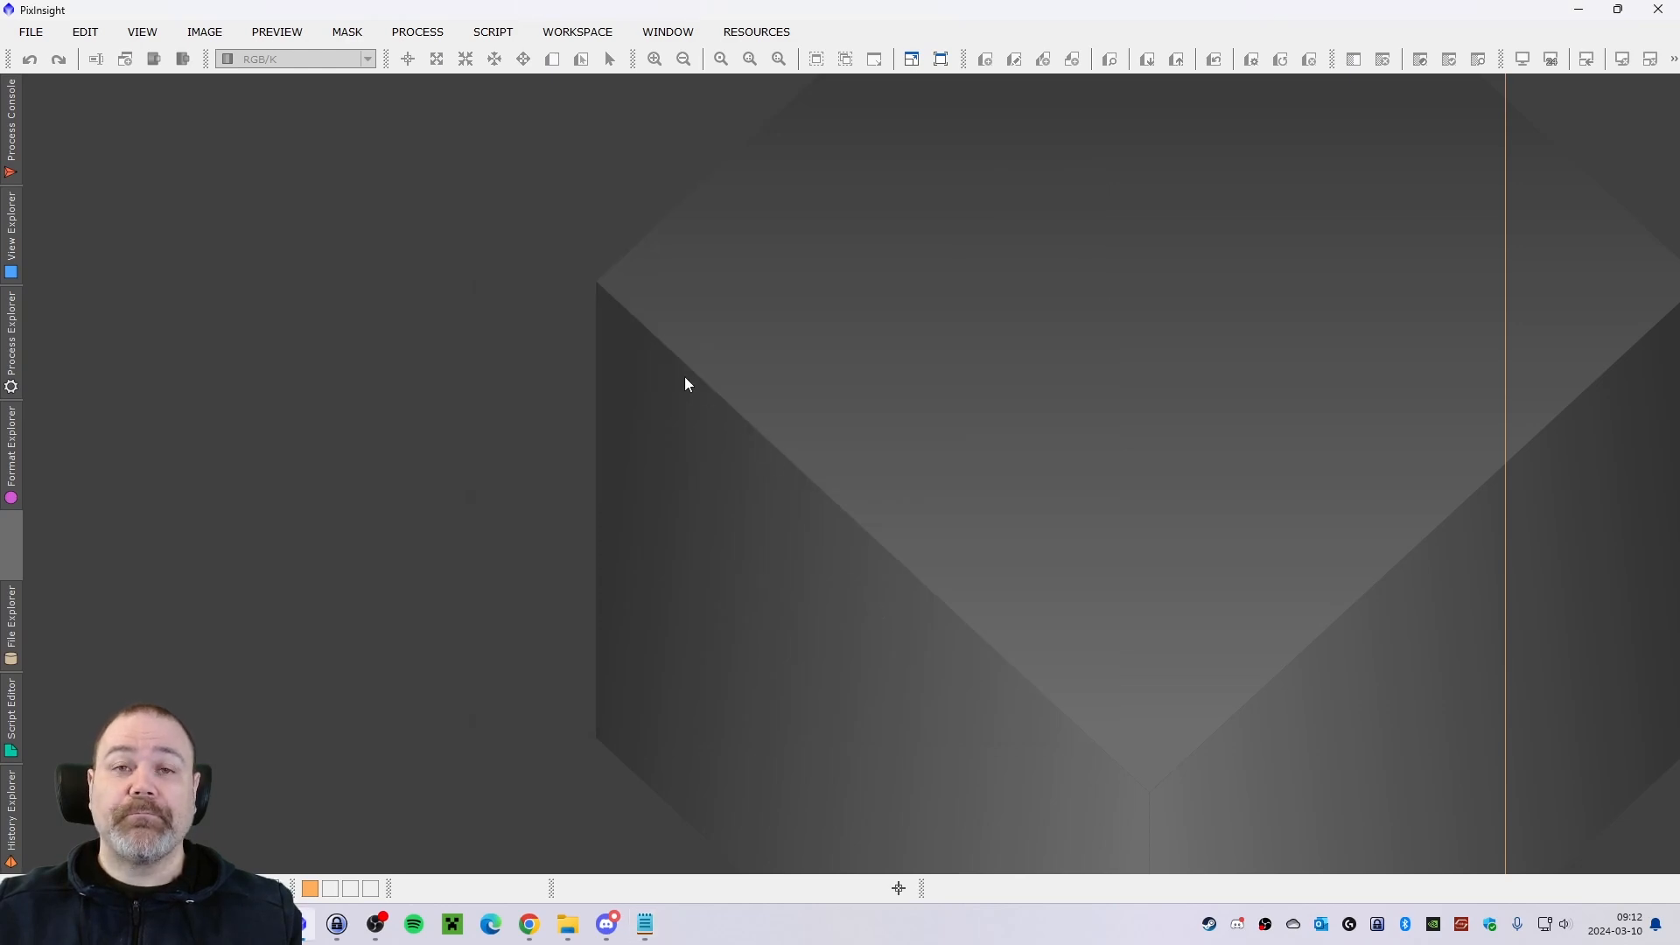
Check for updates, review the available packages, select all of them and start the download.
click(755, 34)
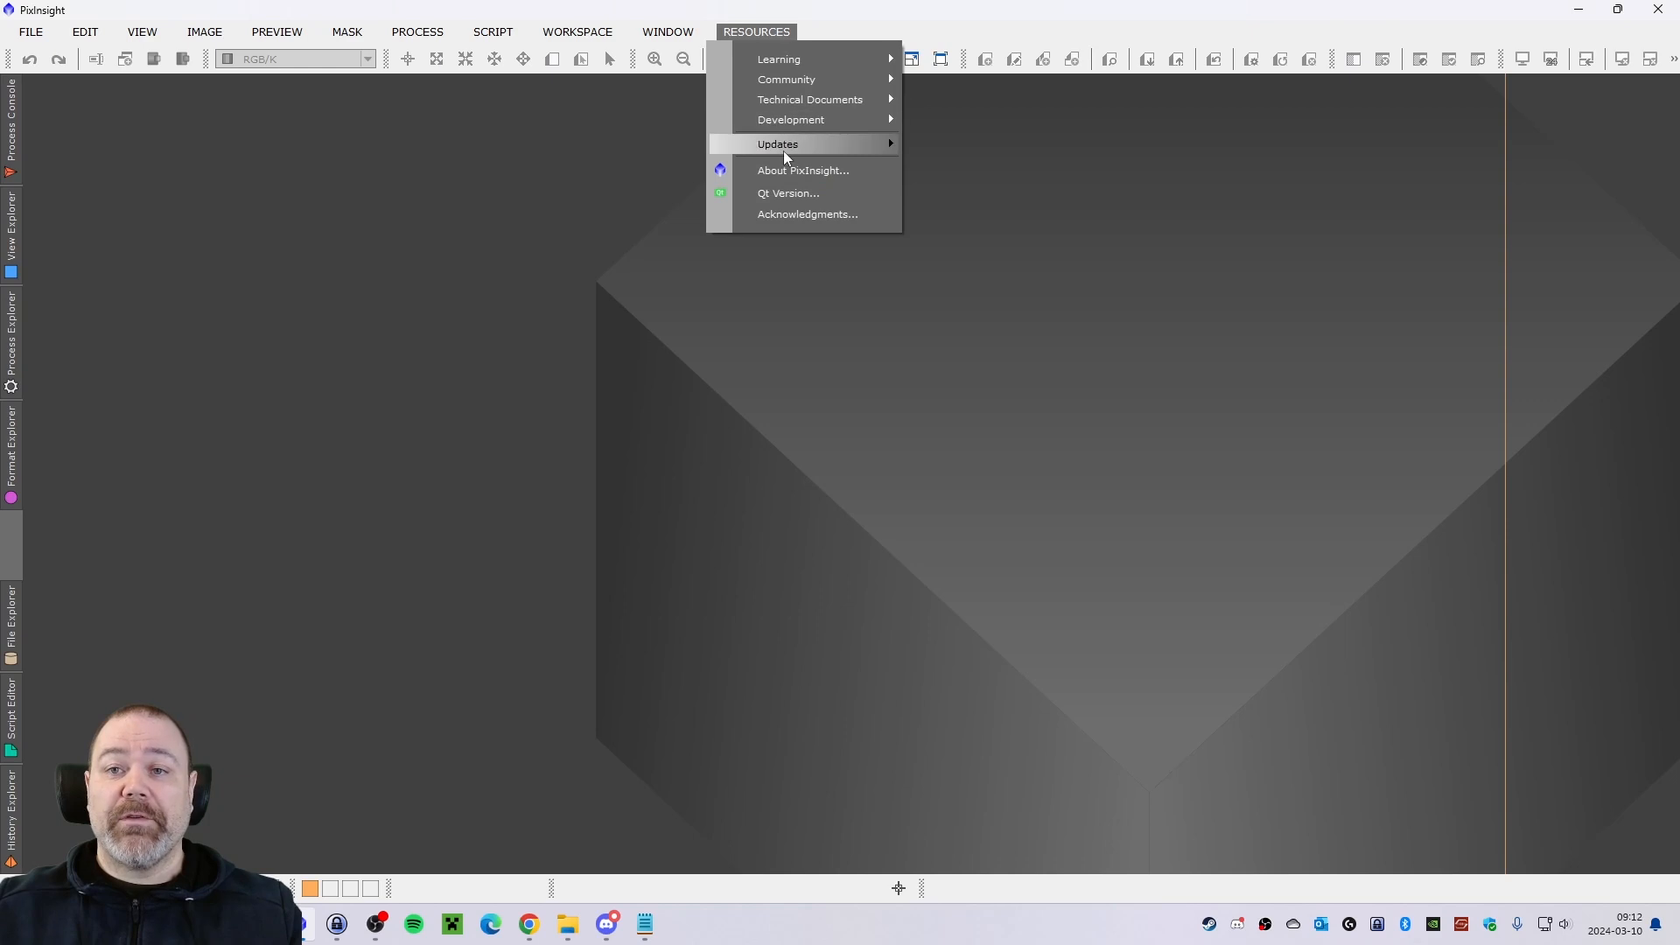
mouse_move(856, 146)
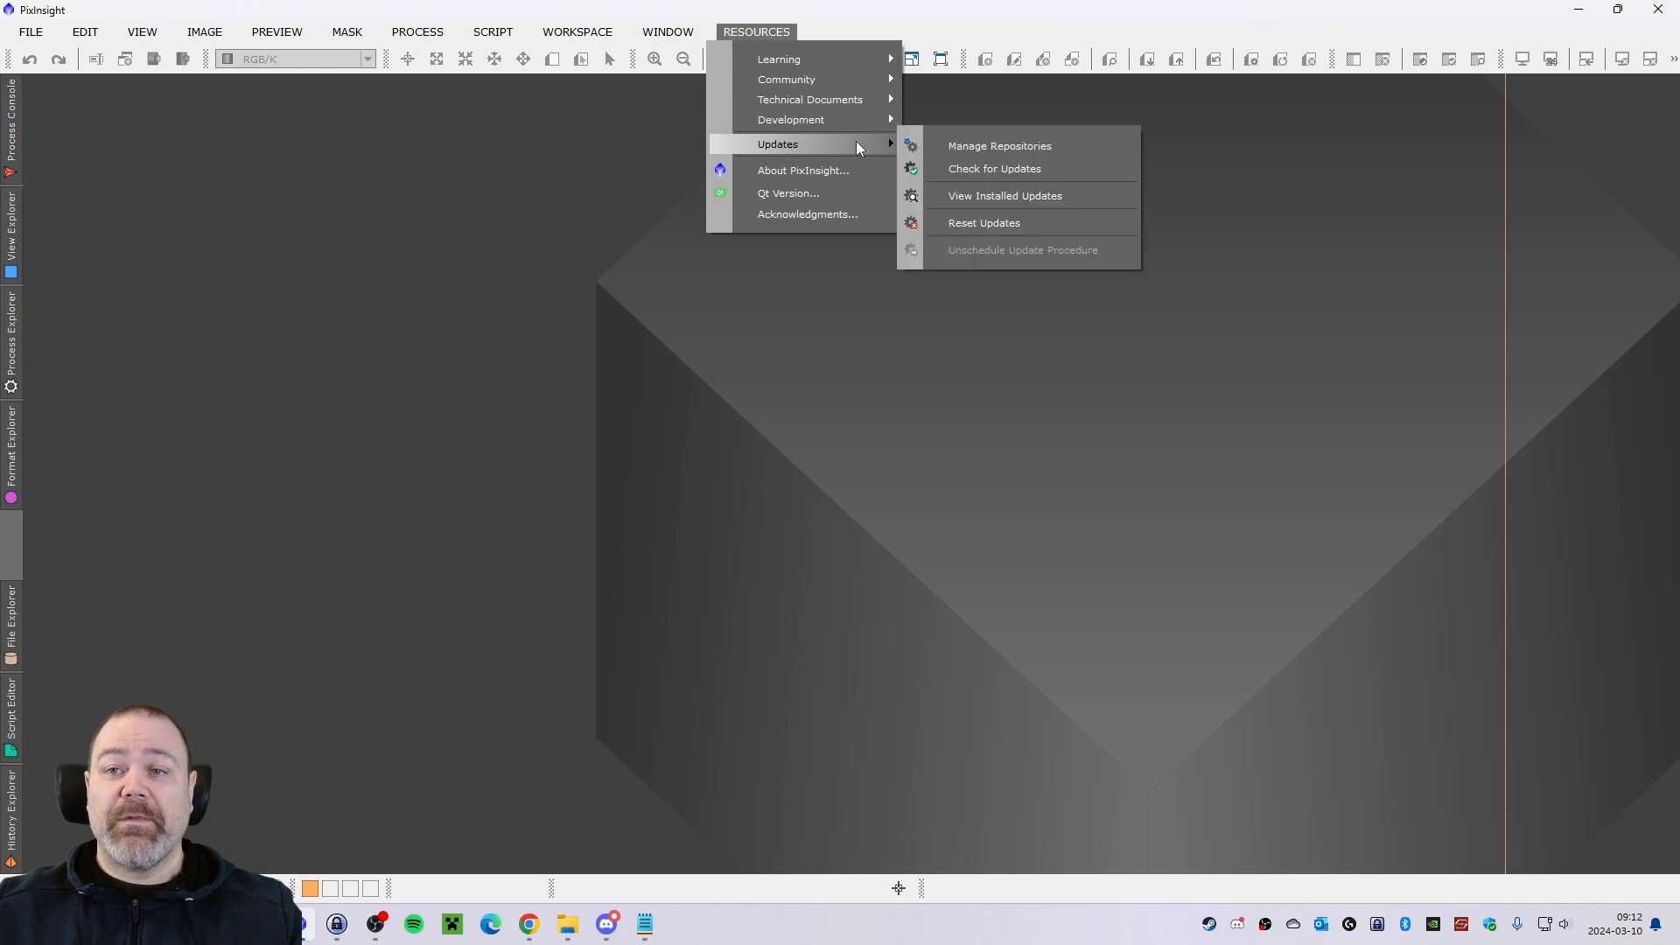
click(978, 170)
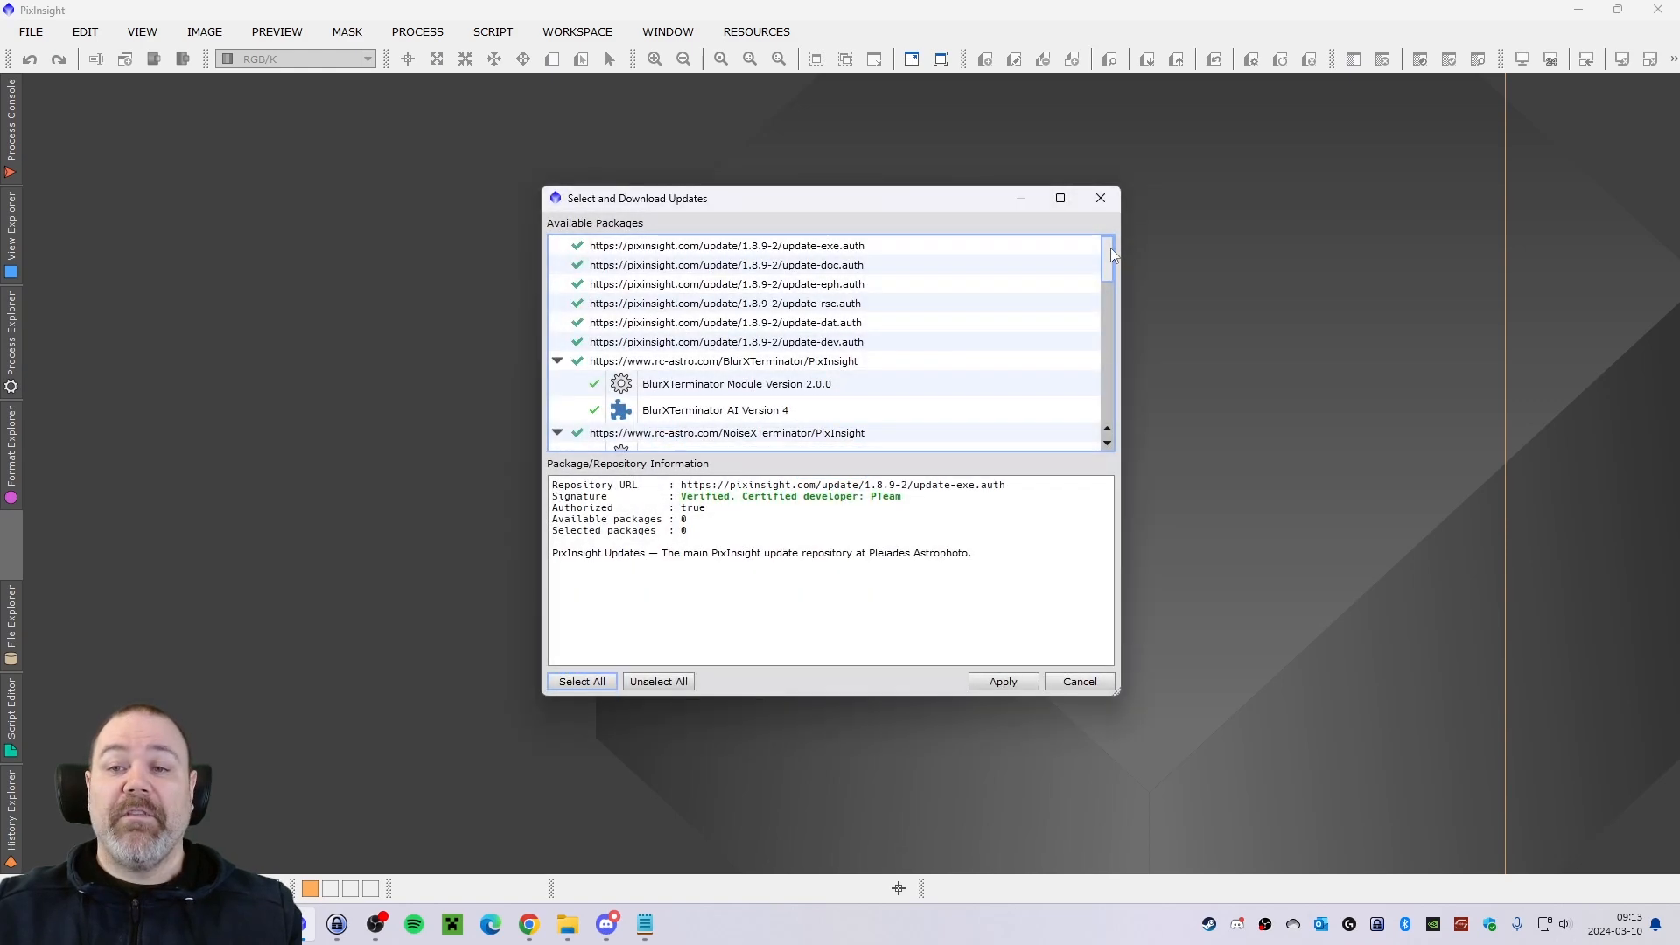
drag(1108, 266, 1118, 341)
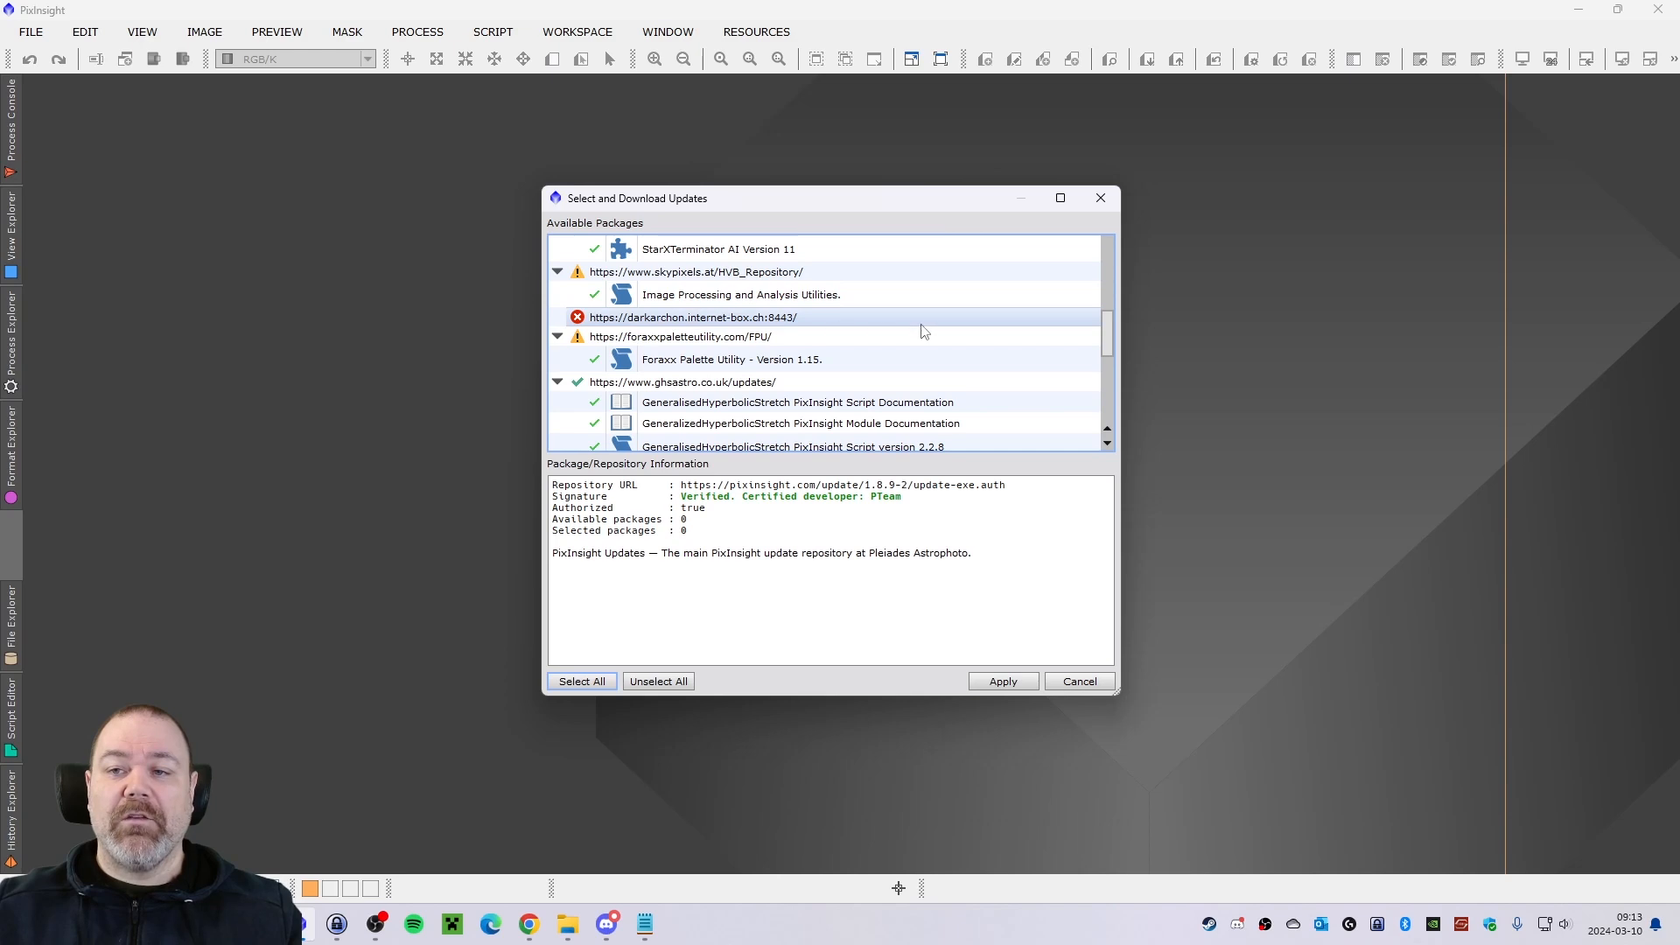
drag(1108, 329, 1107, 404)
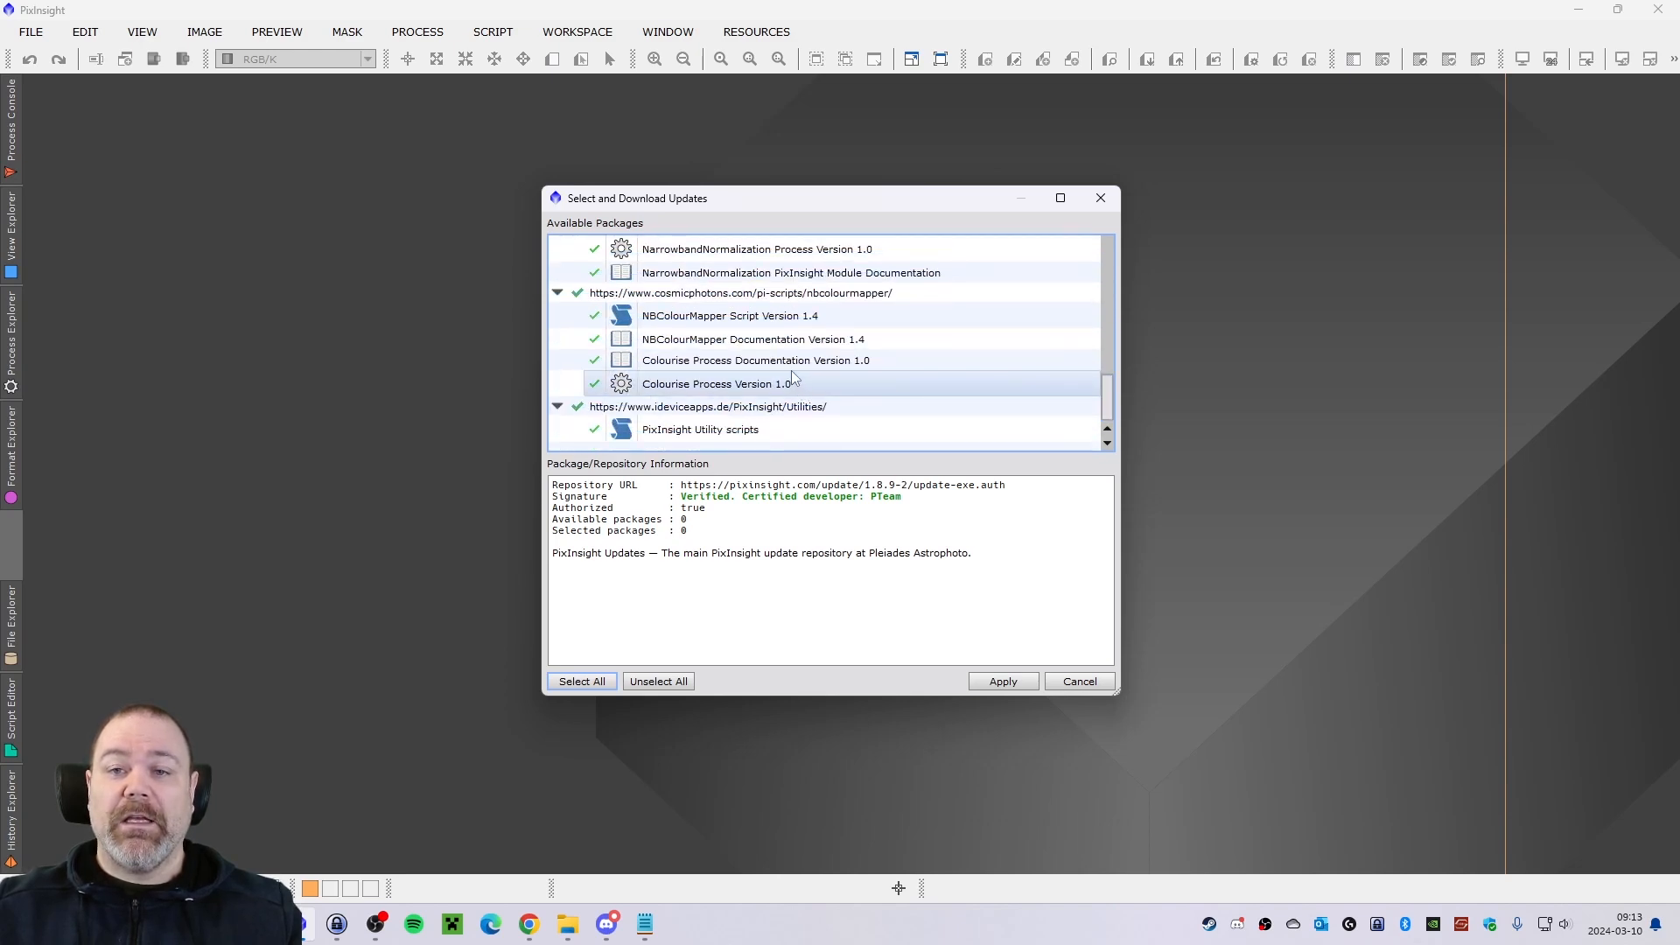
click(601, 682)
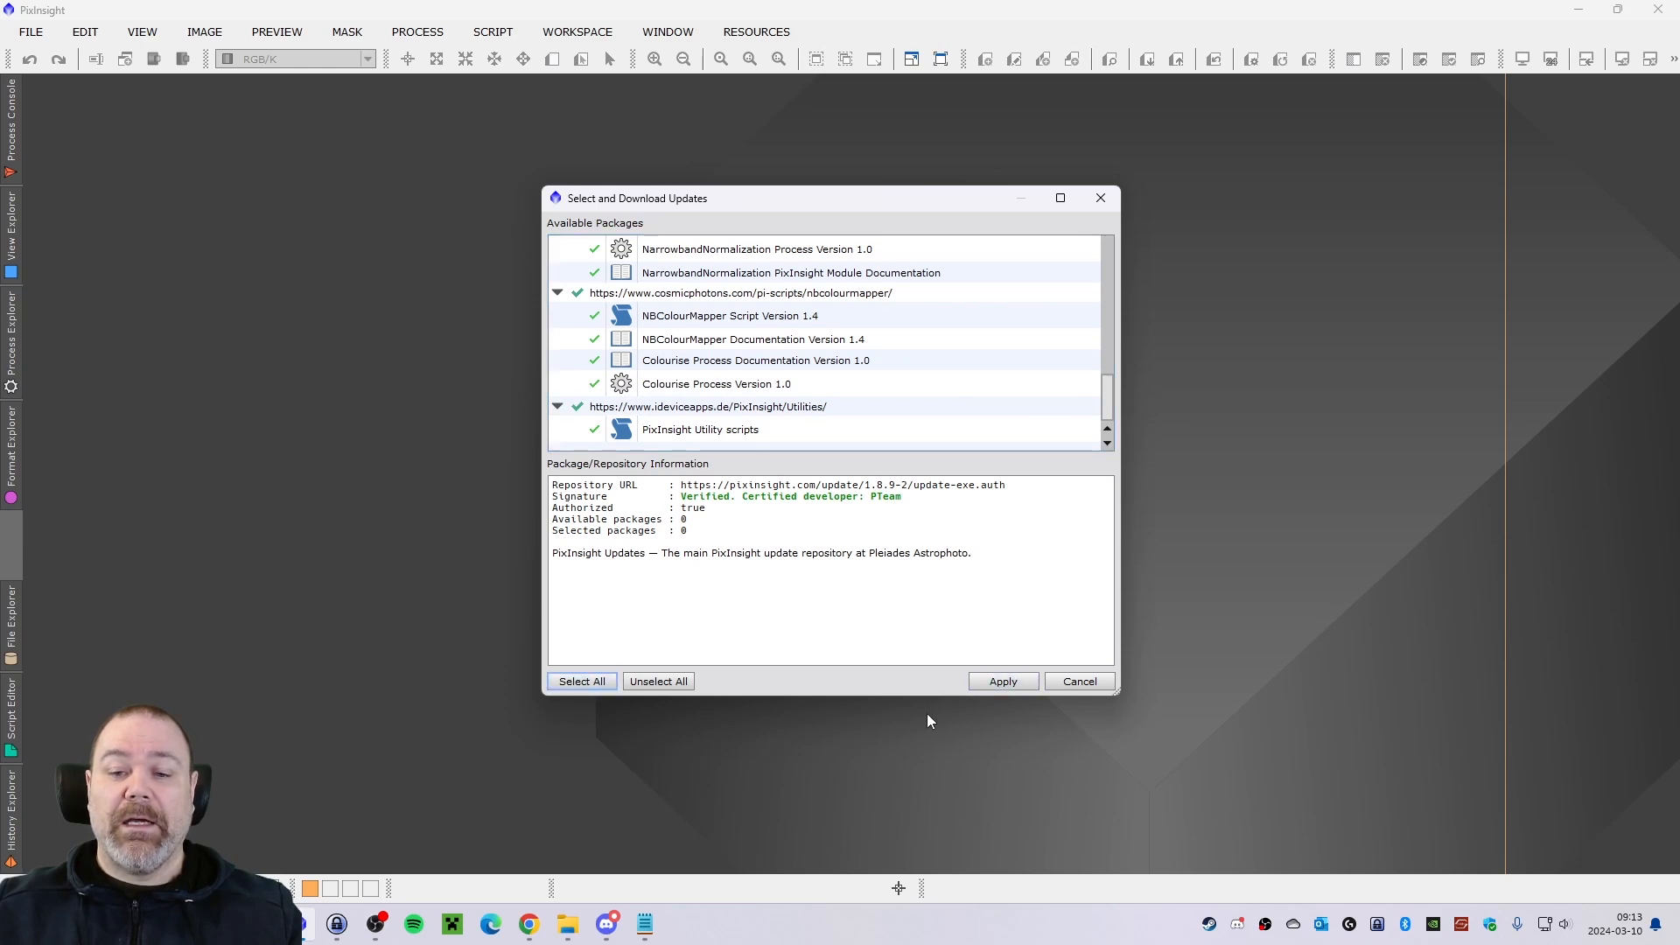
click(989, 684)
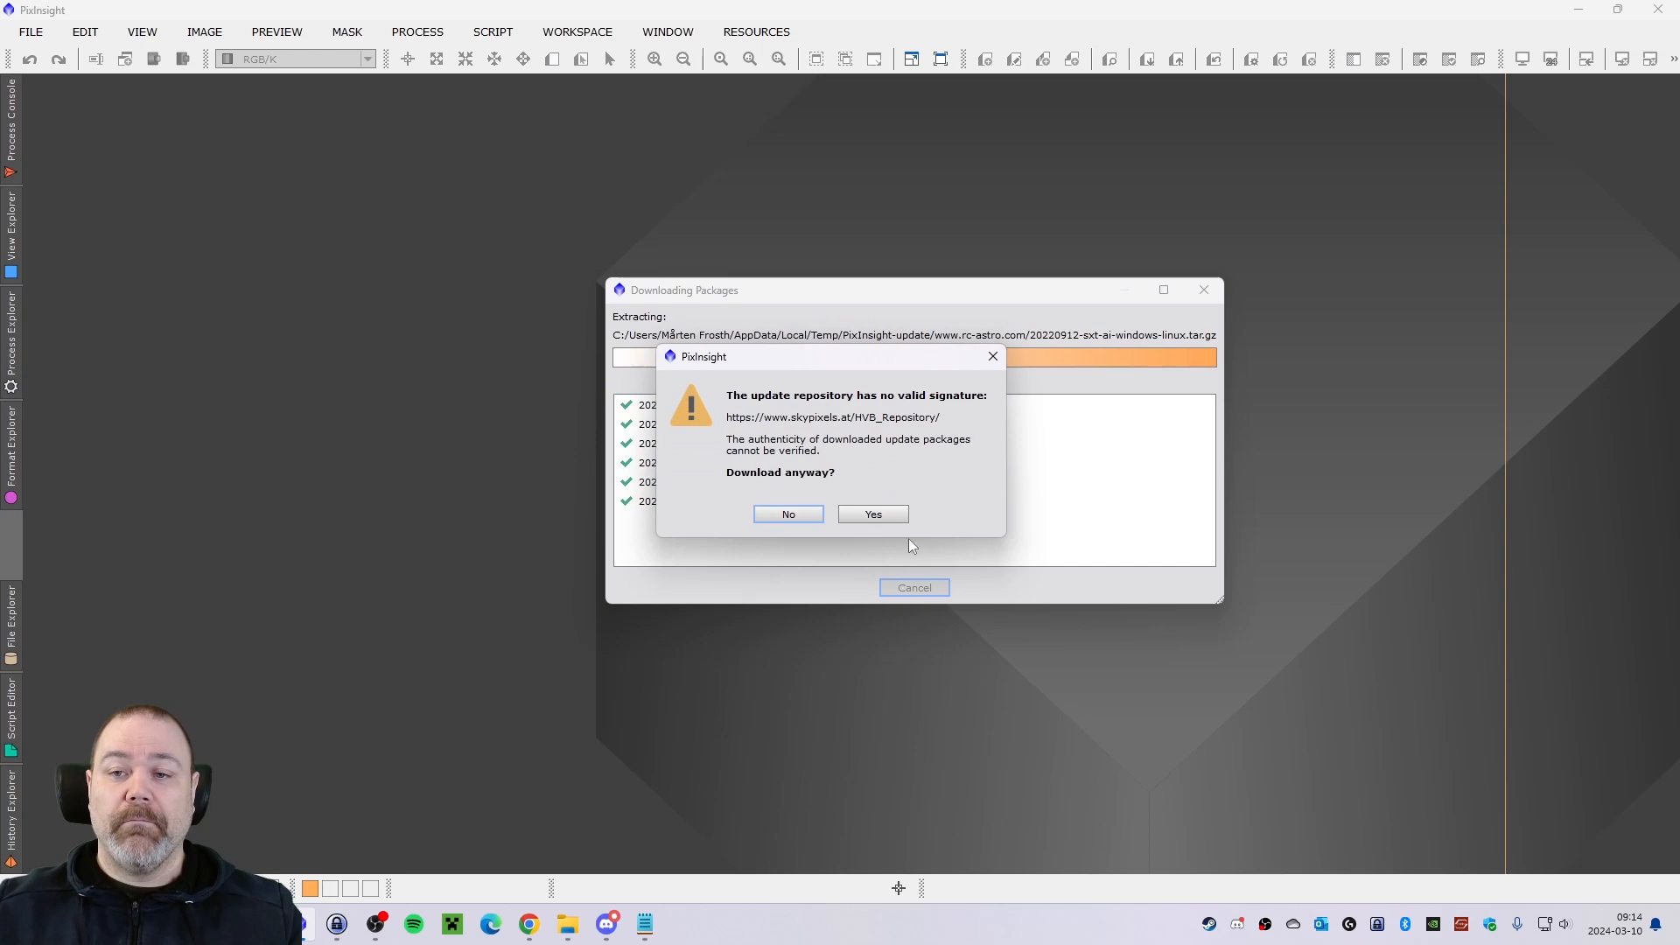
Allow the downloads from the unsigned skypixels.at and foraxxpaletteutility.com repositories and acknowledge the scheduled updates.
click(871, 514)
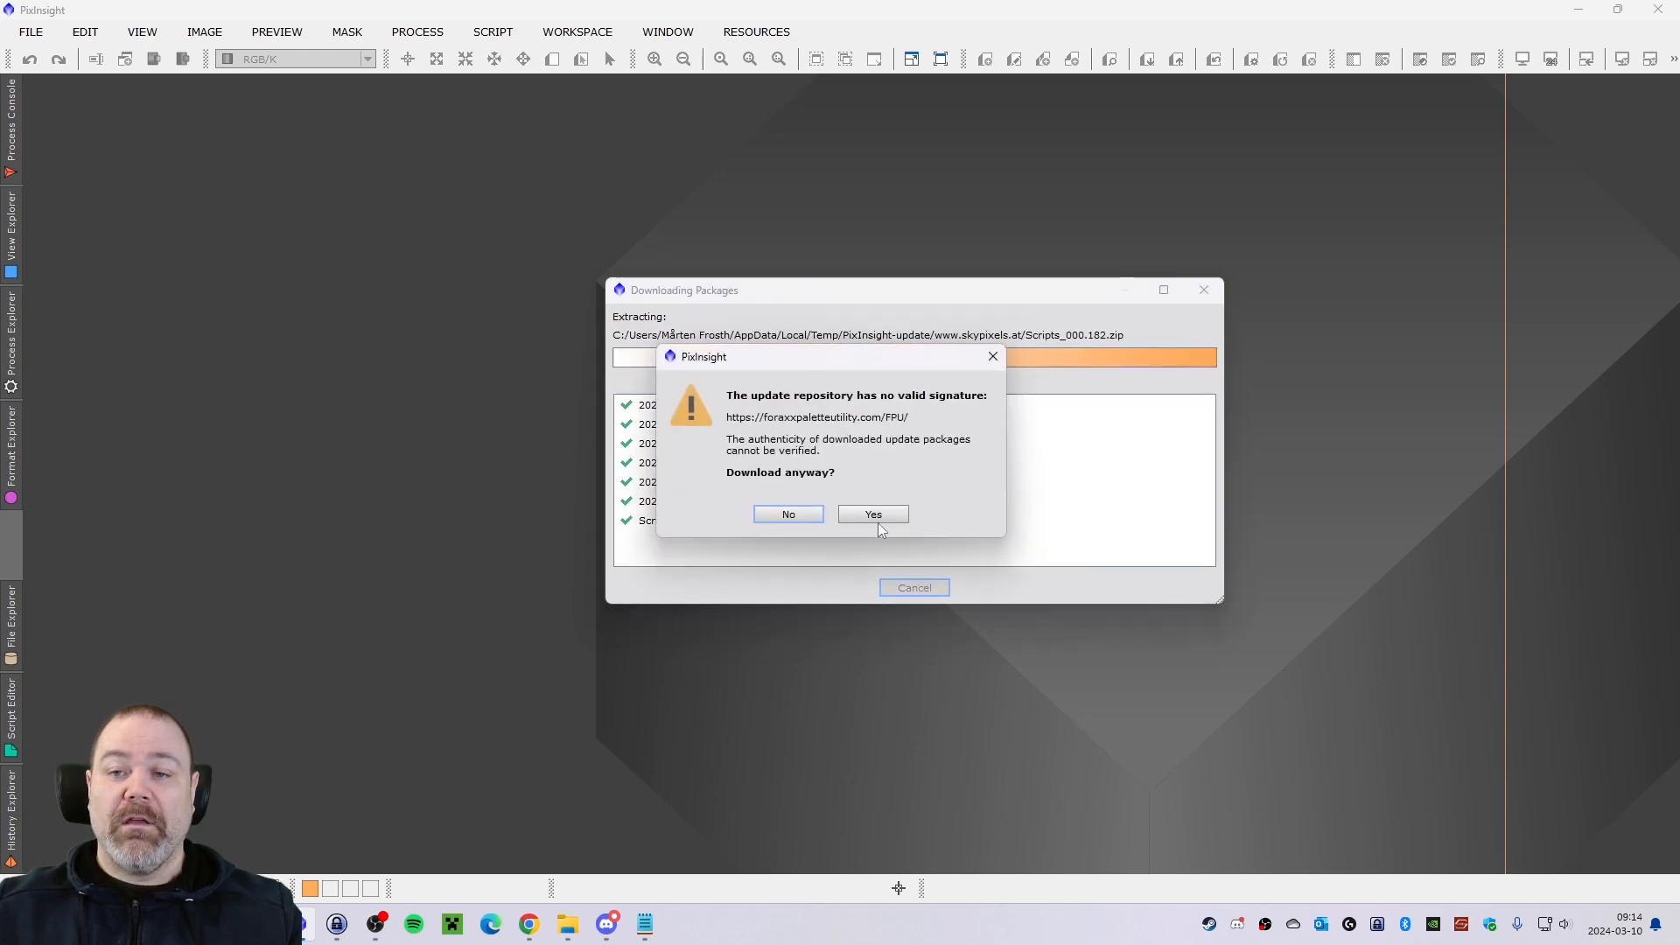
click(881, 514)
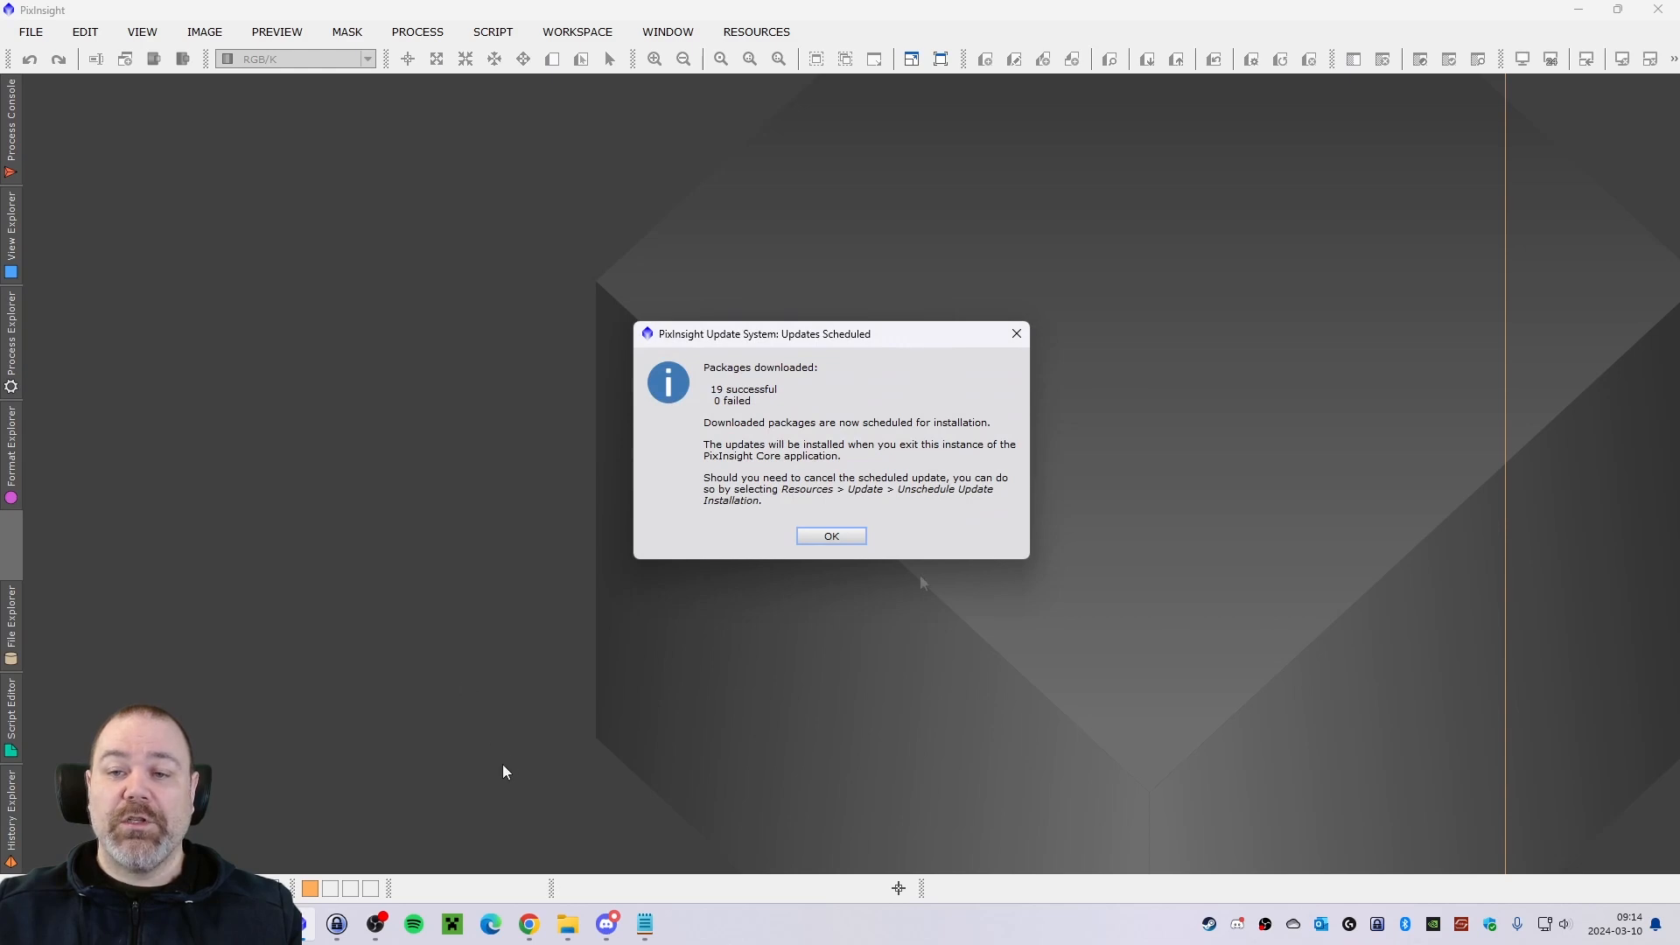
click(847, 538)
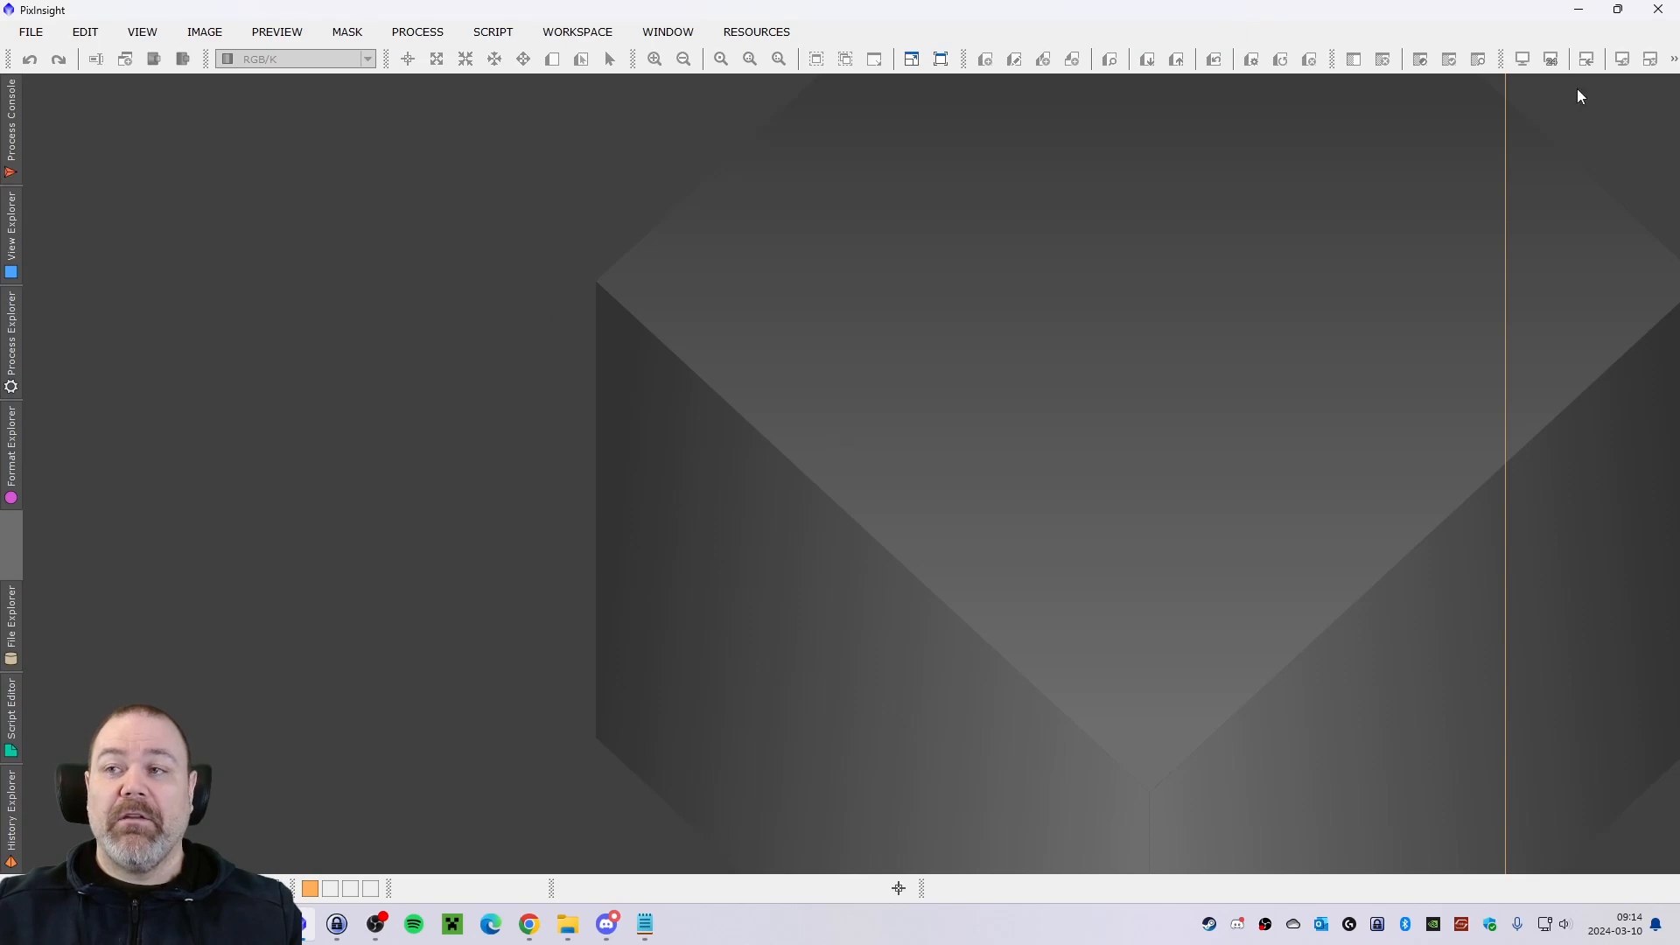
Exit PixInsight, install the scheduled updates with the Restart PixInsight option enabled, and dismiss the update result.
click(1658, 9)
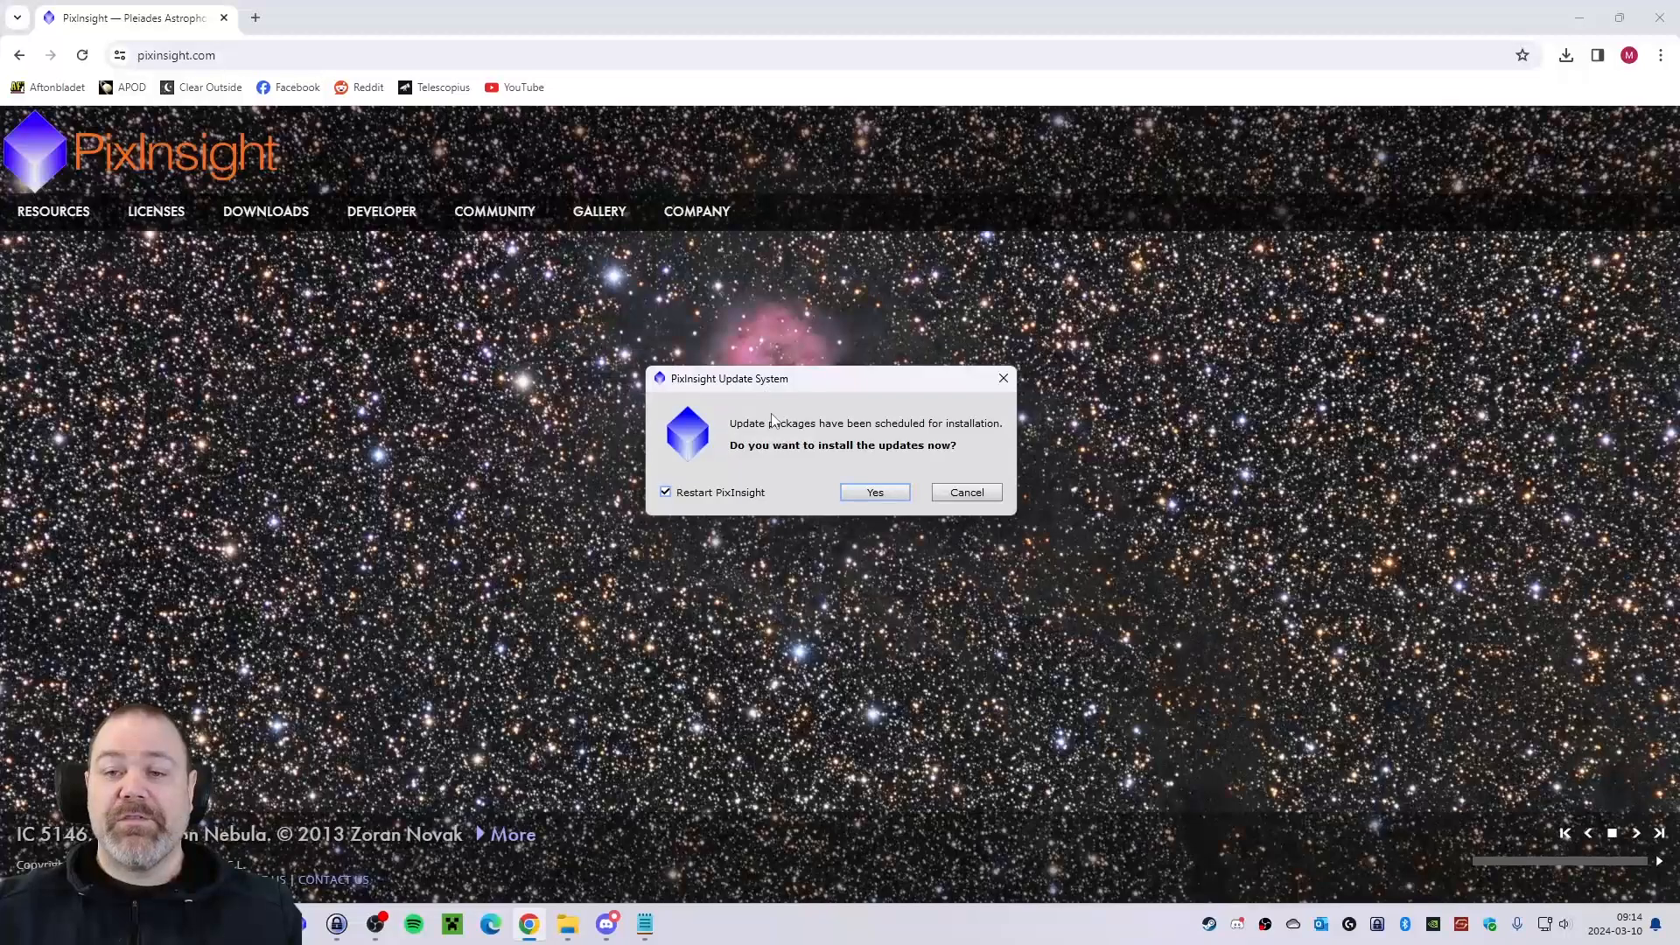
click(875, 492)
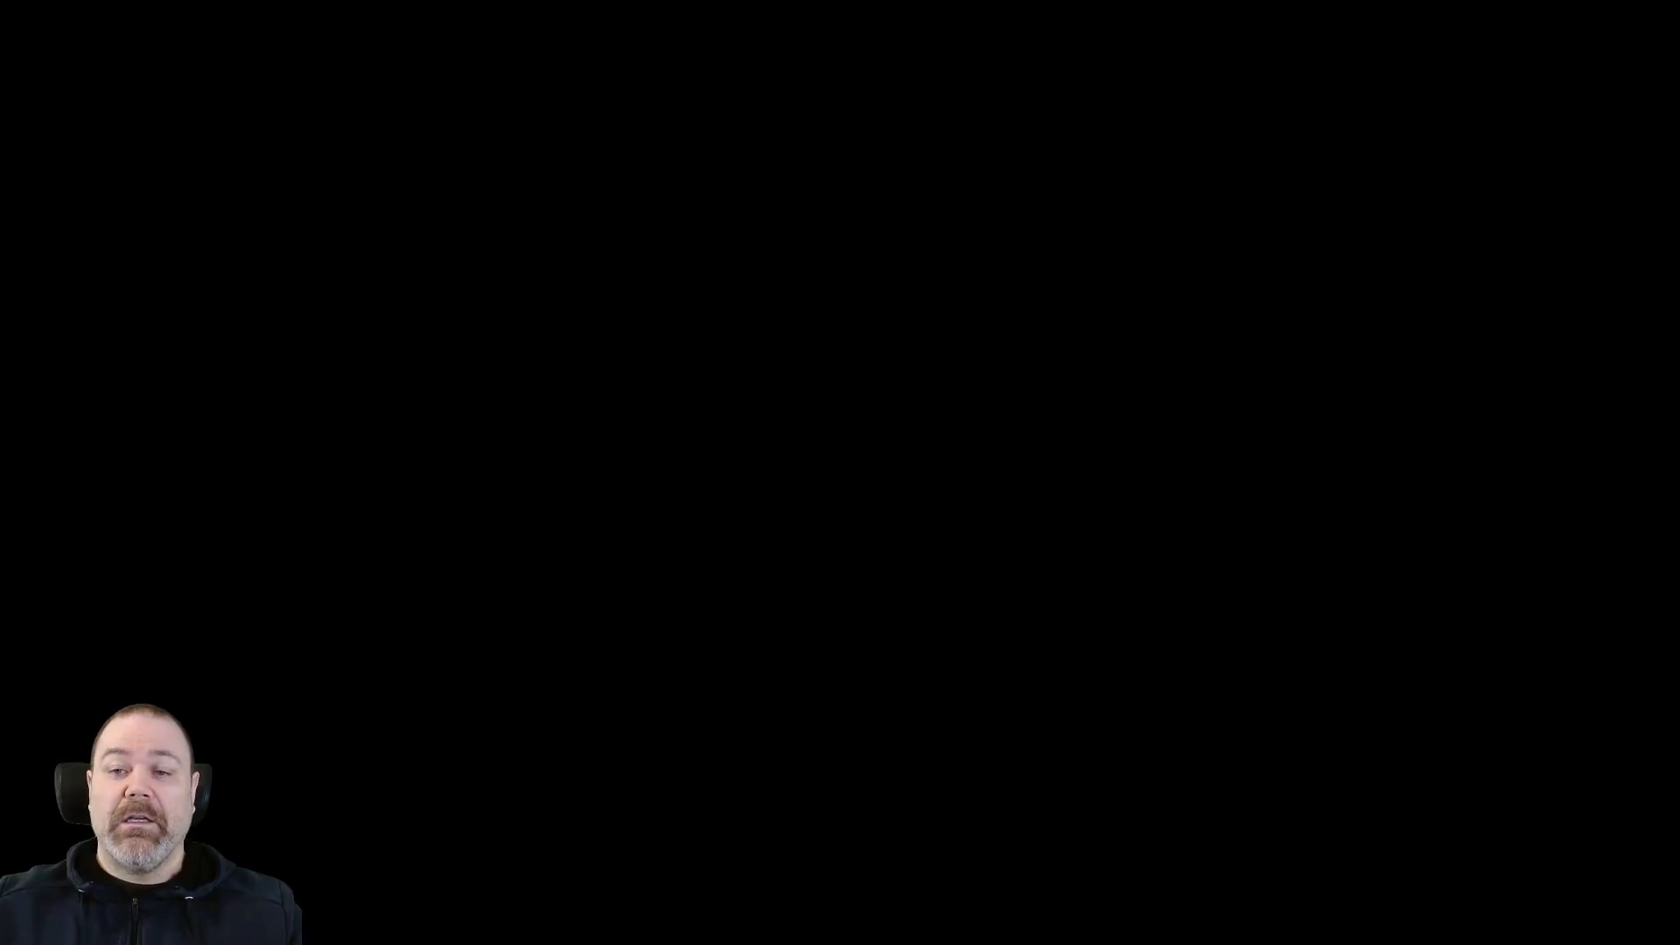
click(590, 580)
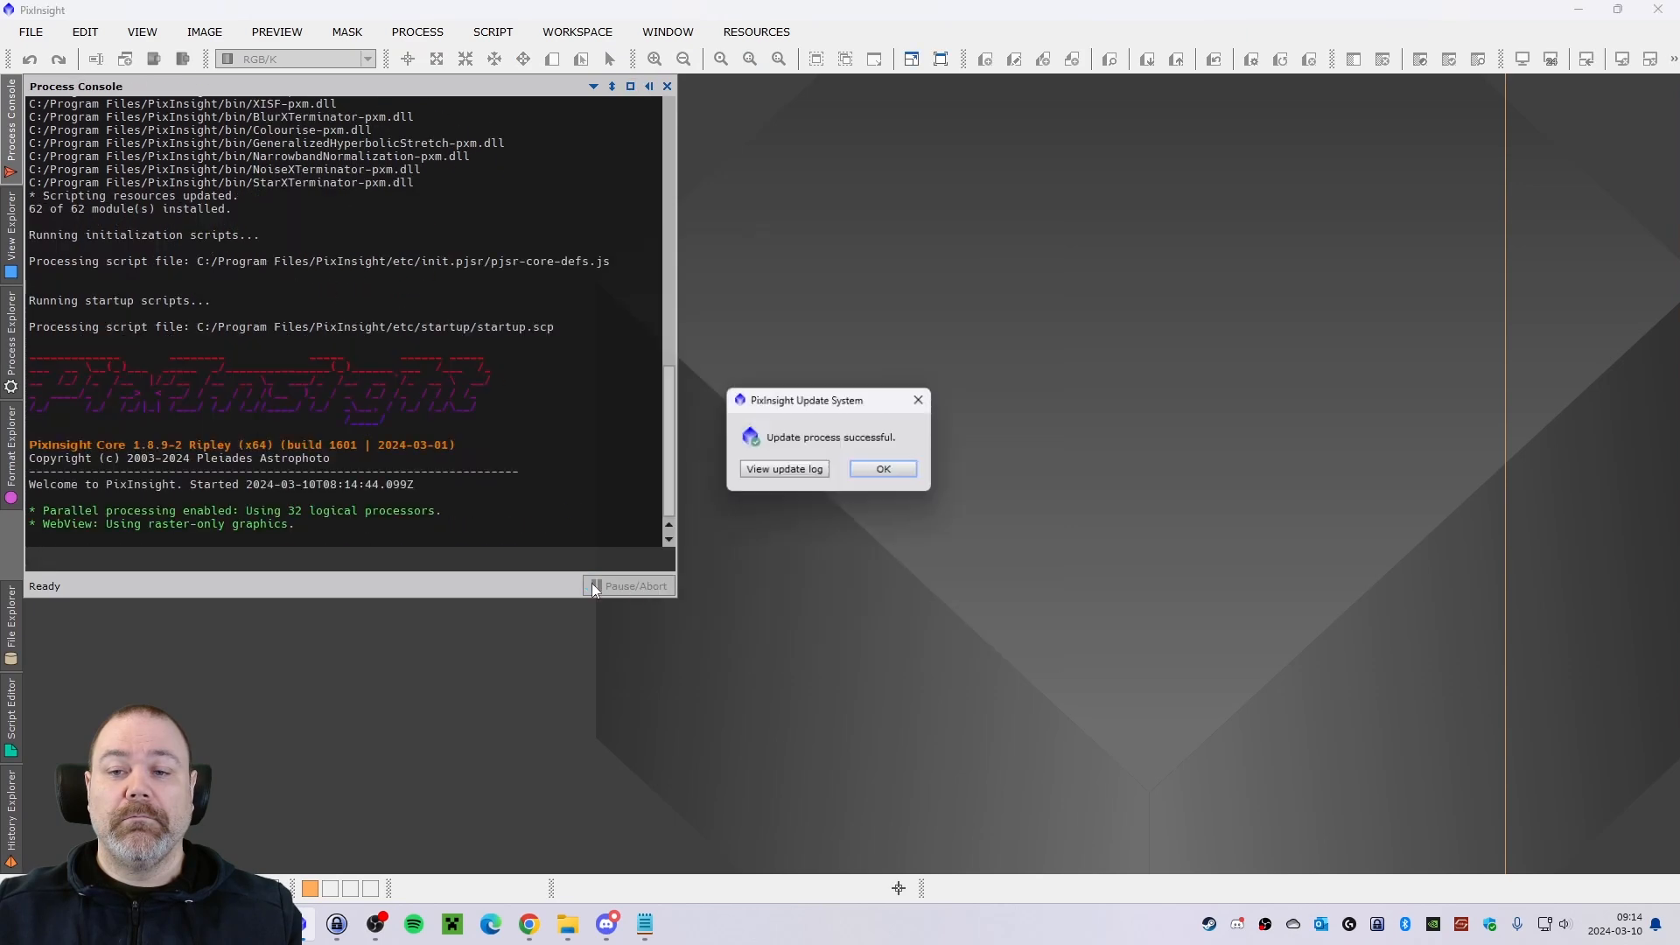
click(885, 476)
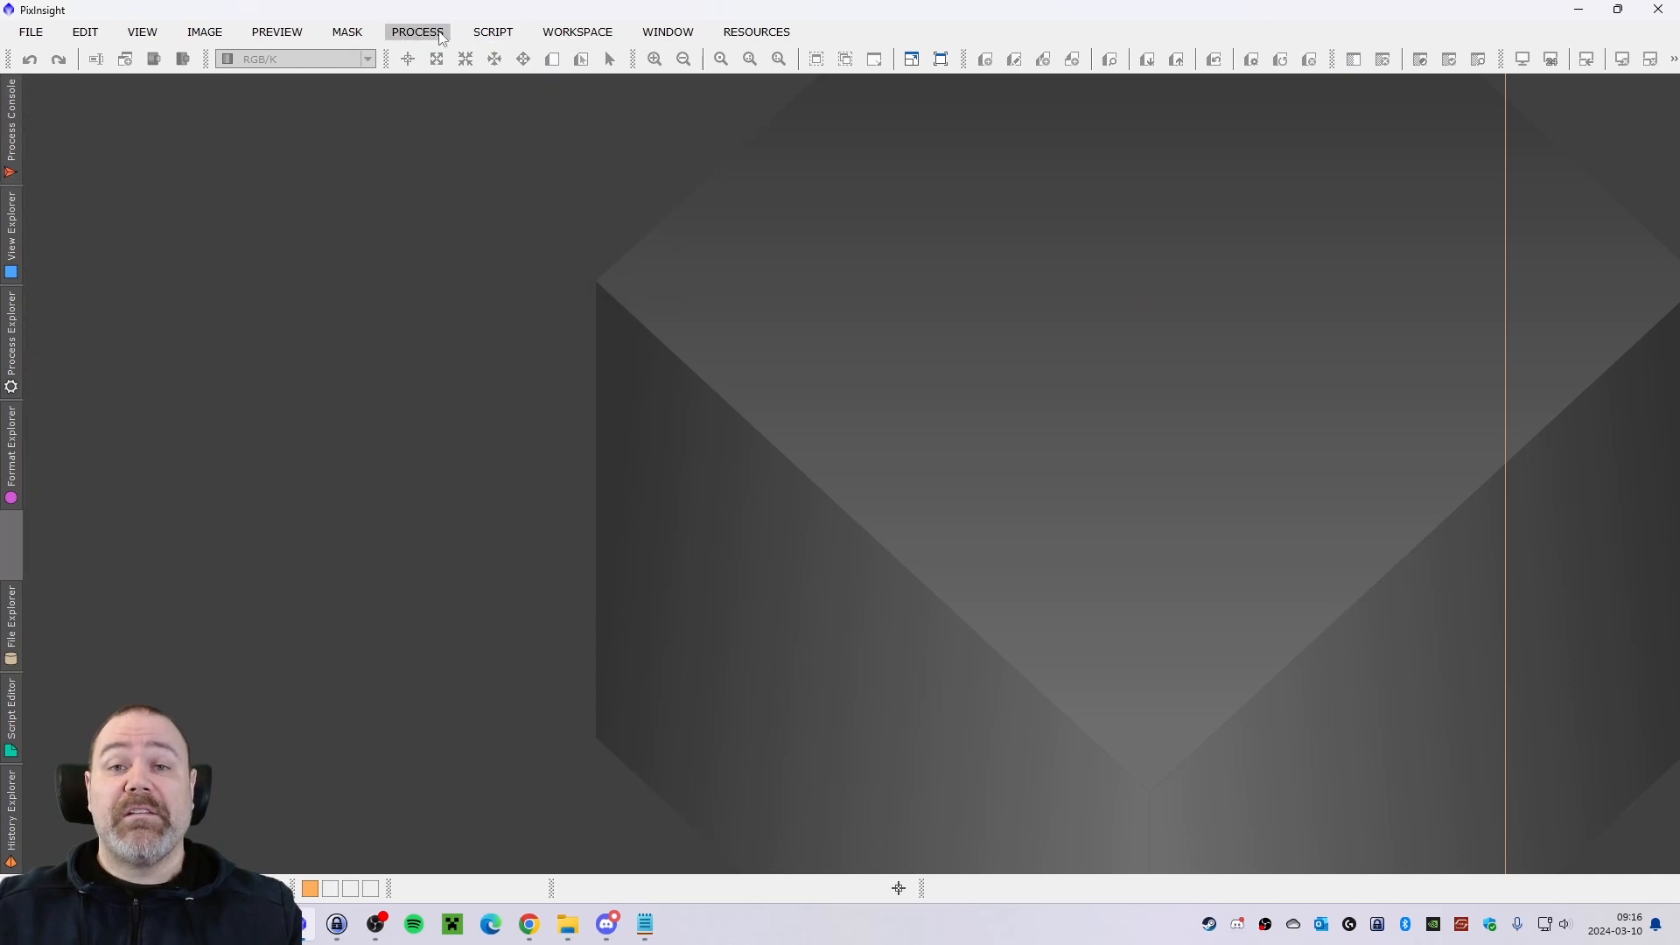
Open the BlurXTerminator process from the list of all processes and bring up its license dialog.
click(442, 35)
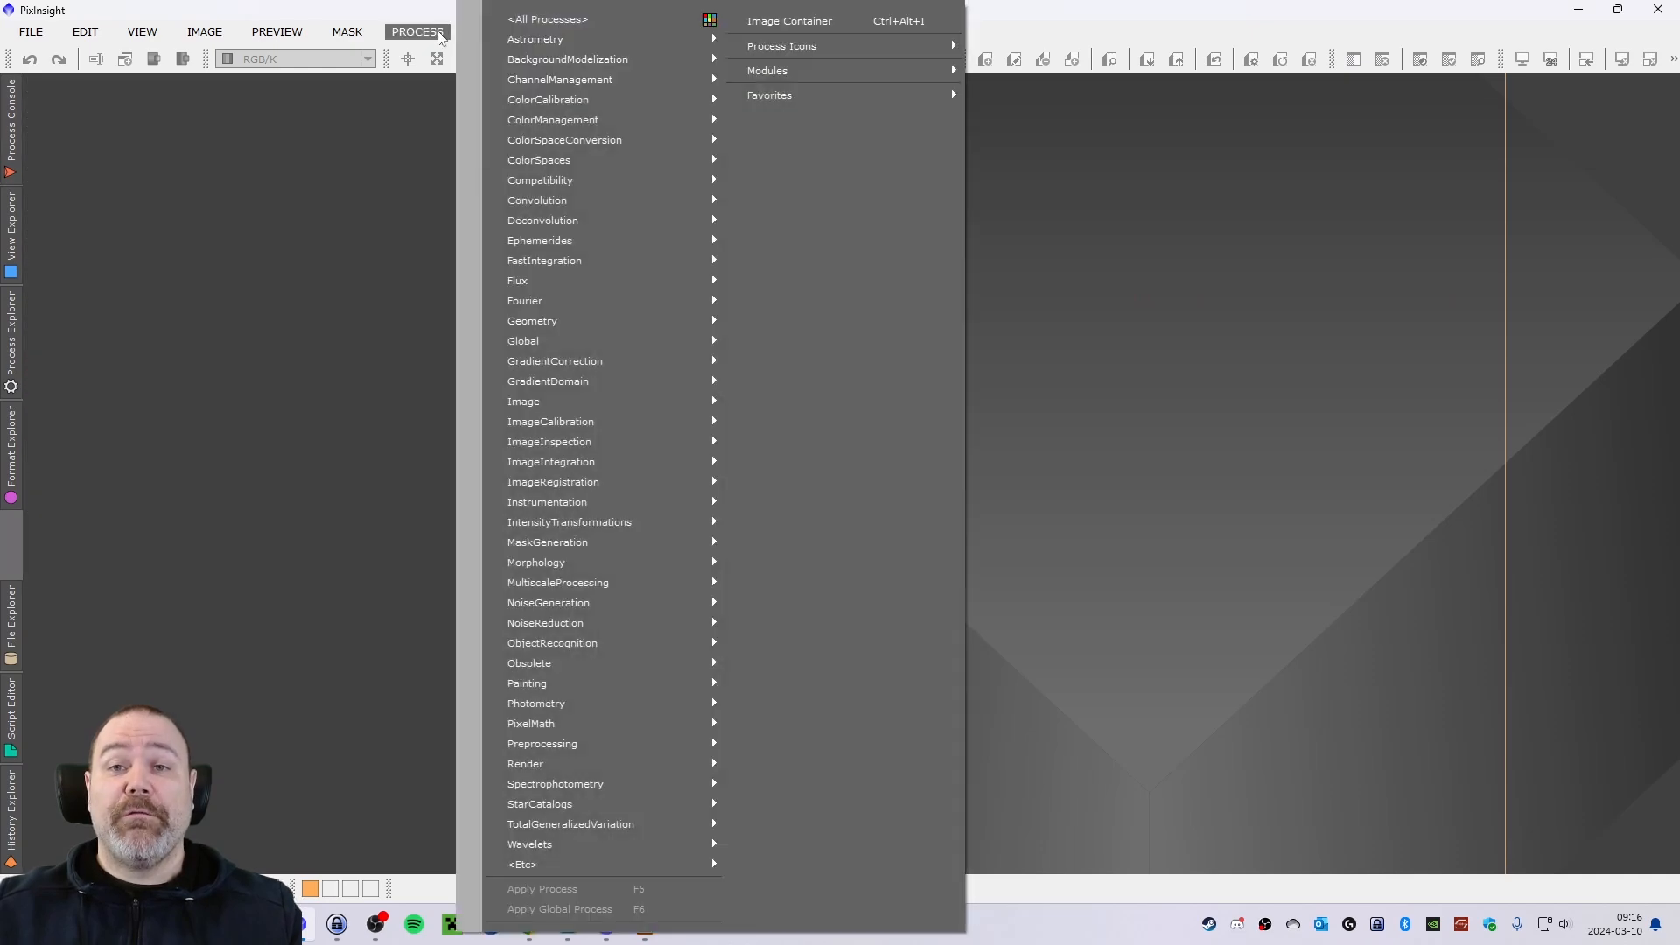
mouse_move(595, 25)
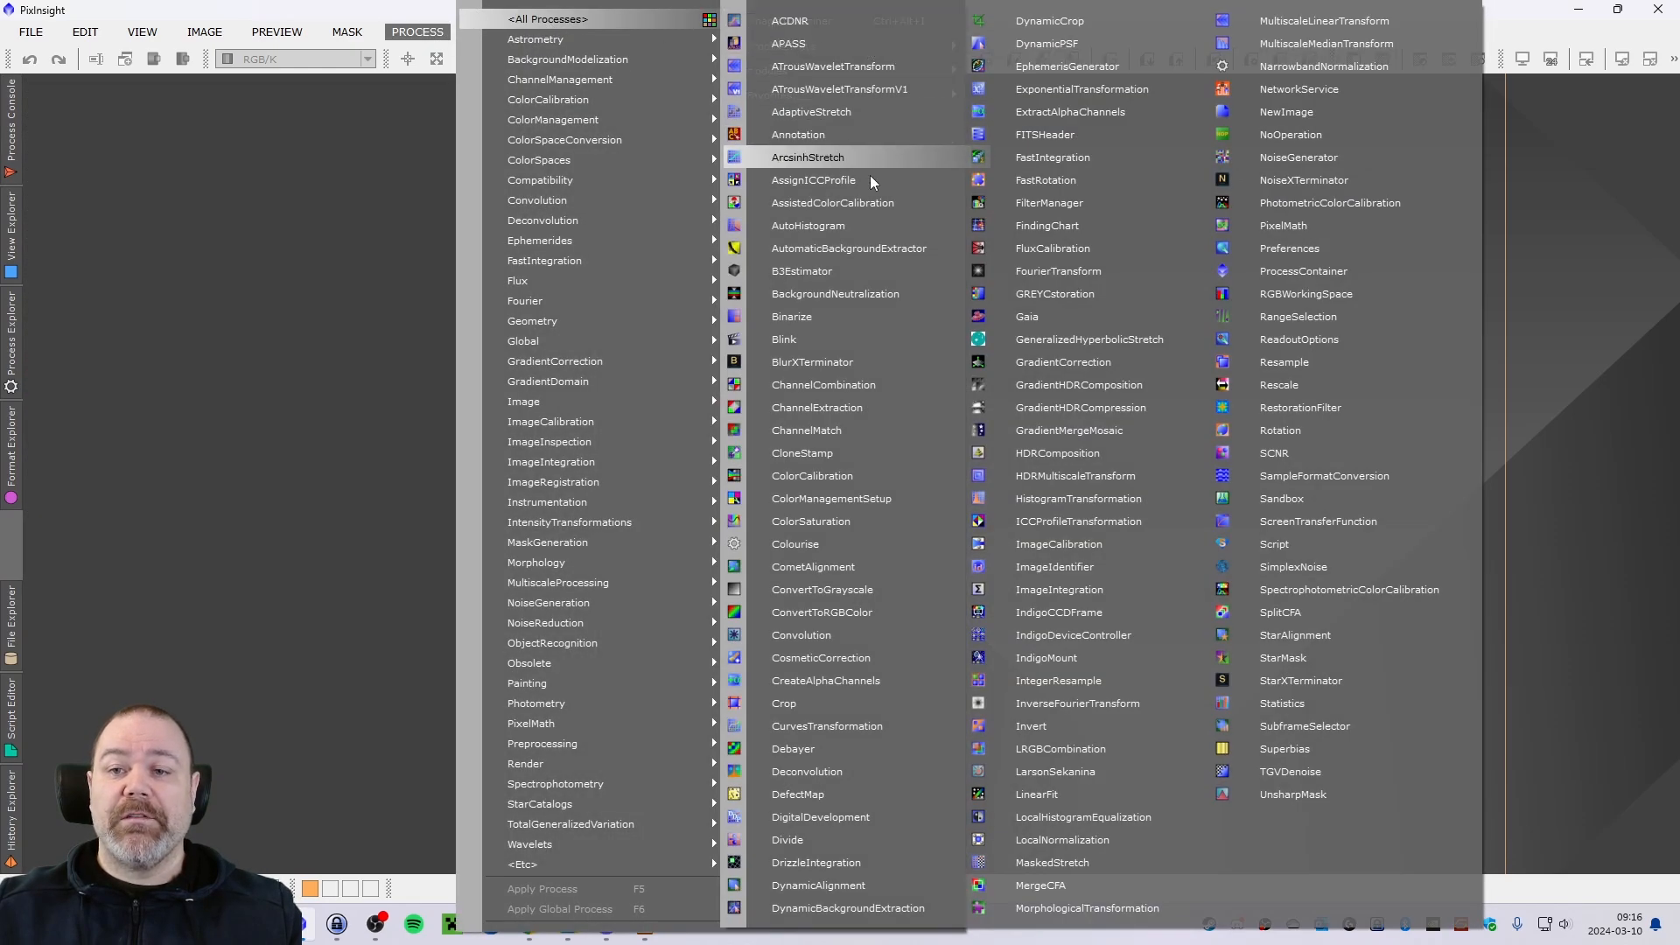
click(816, 366)
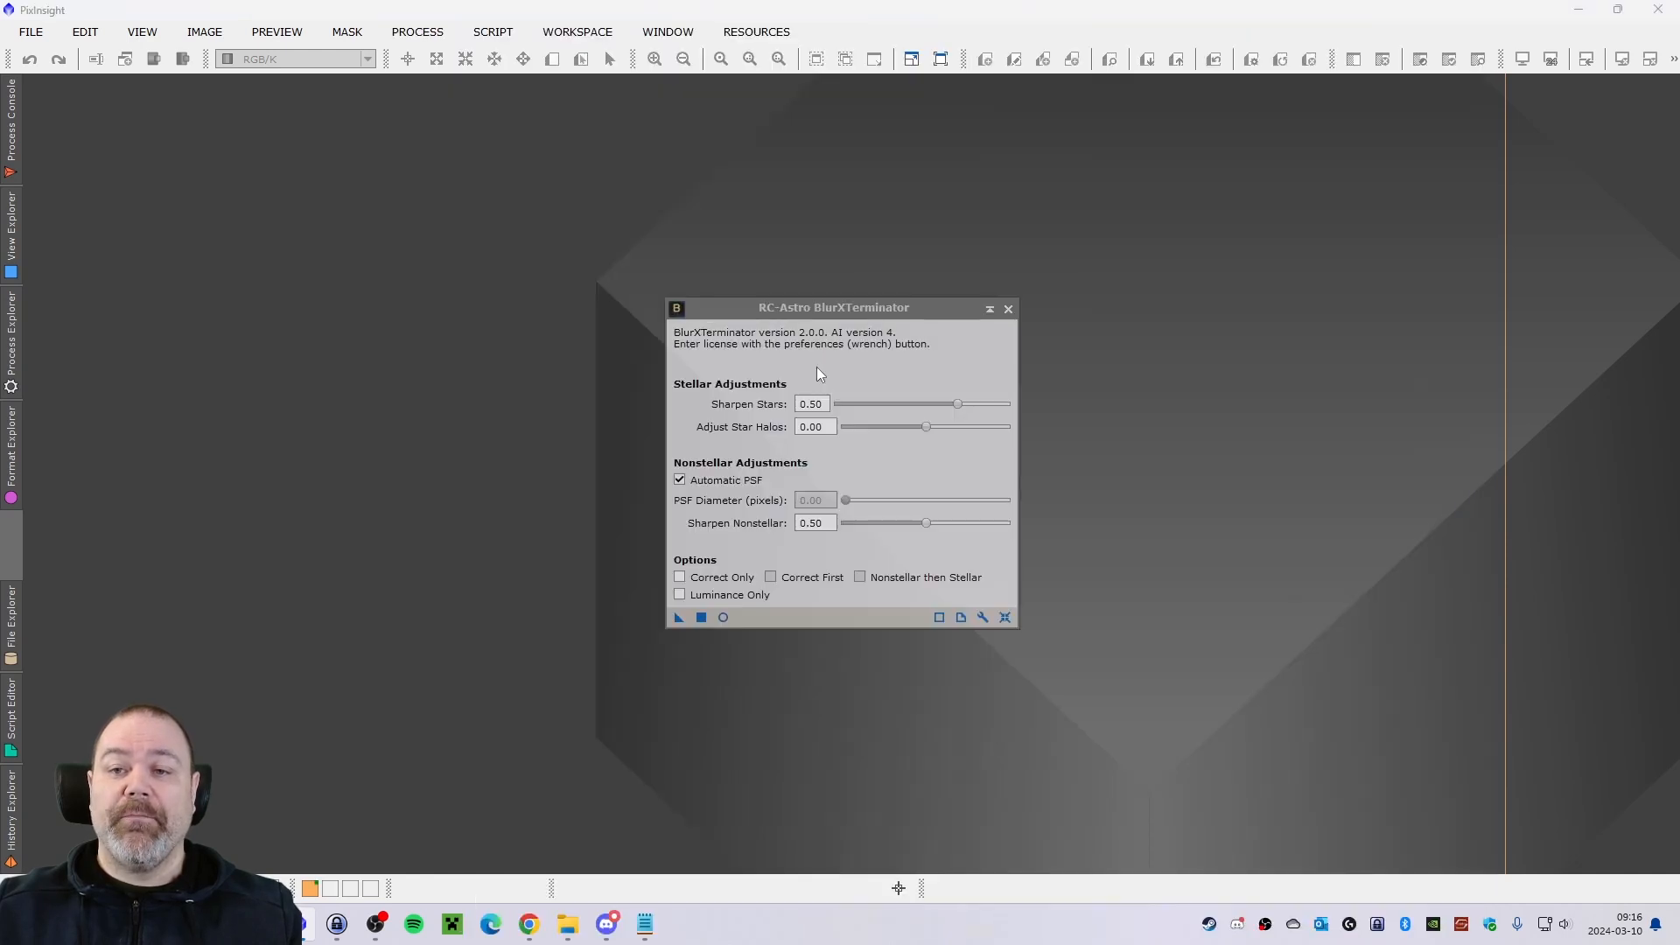
drag(833, 307, 809, 252)
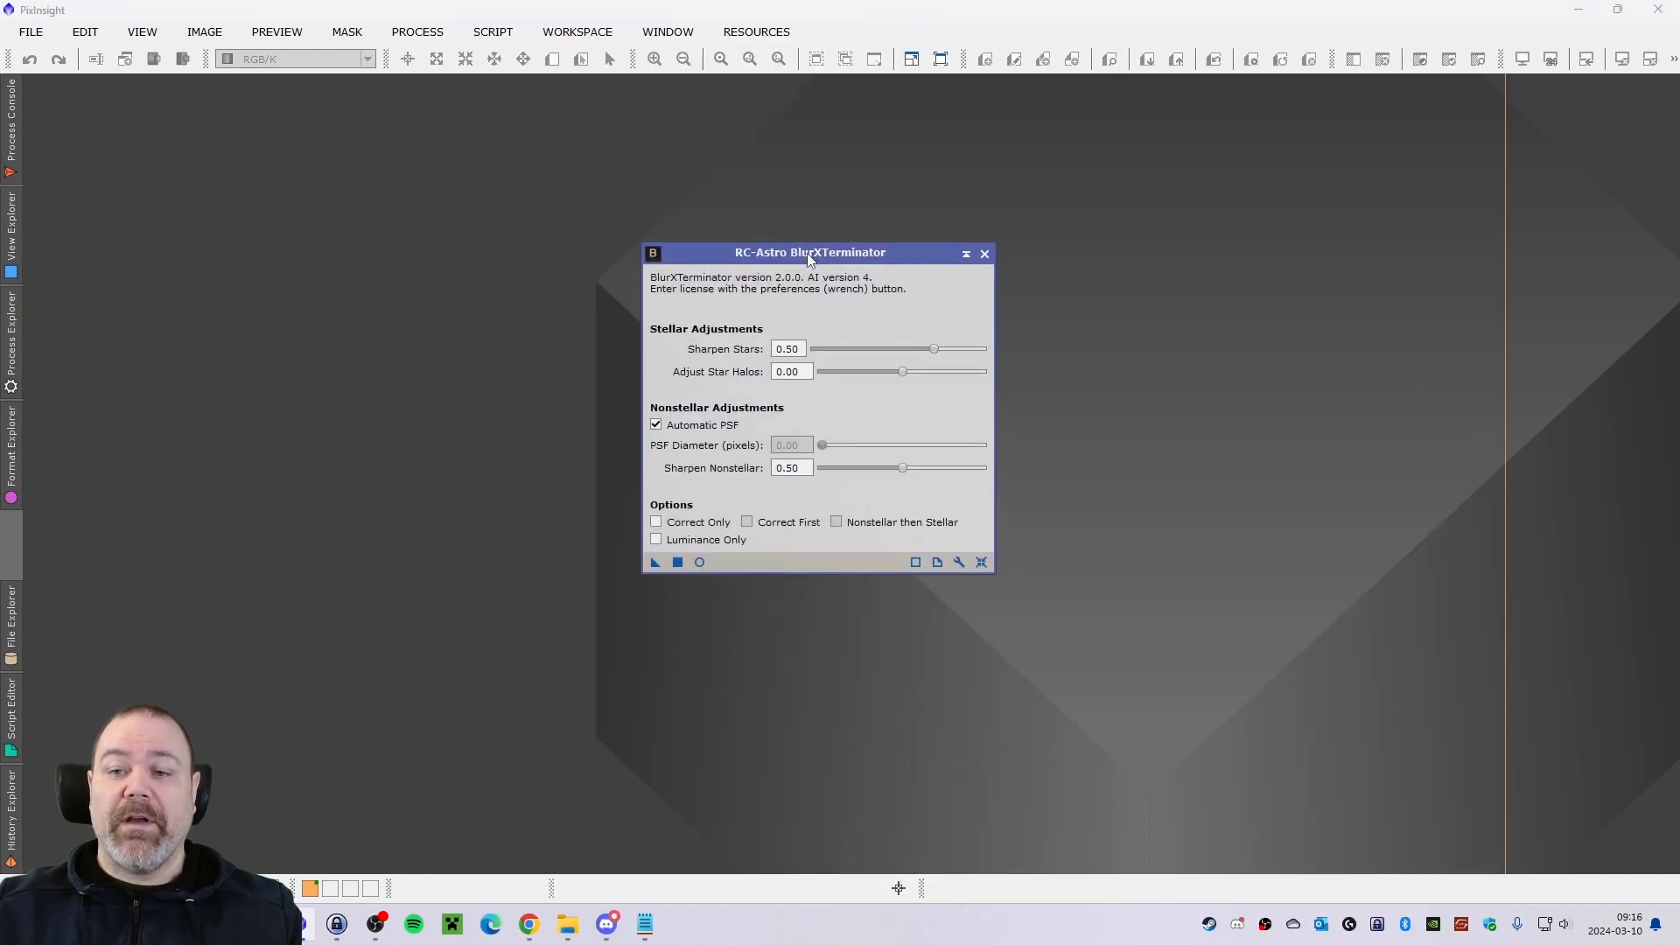
click(961, 563)
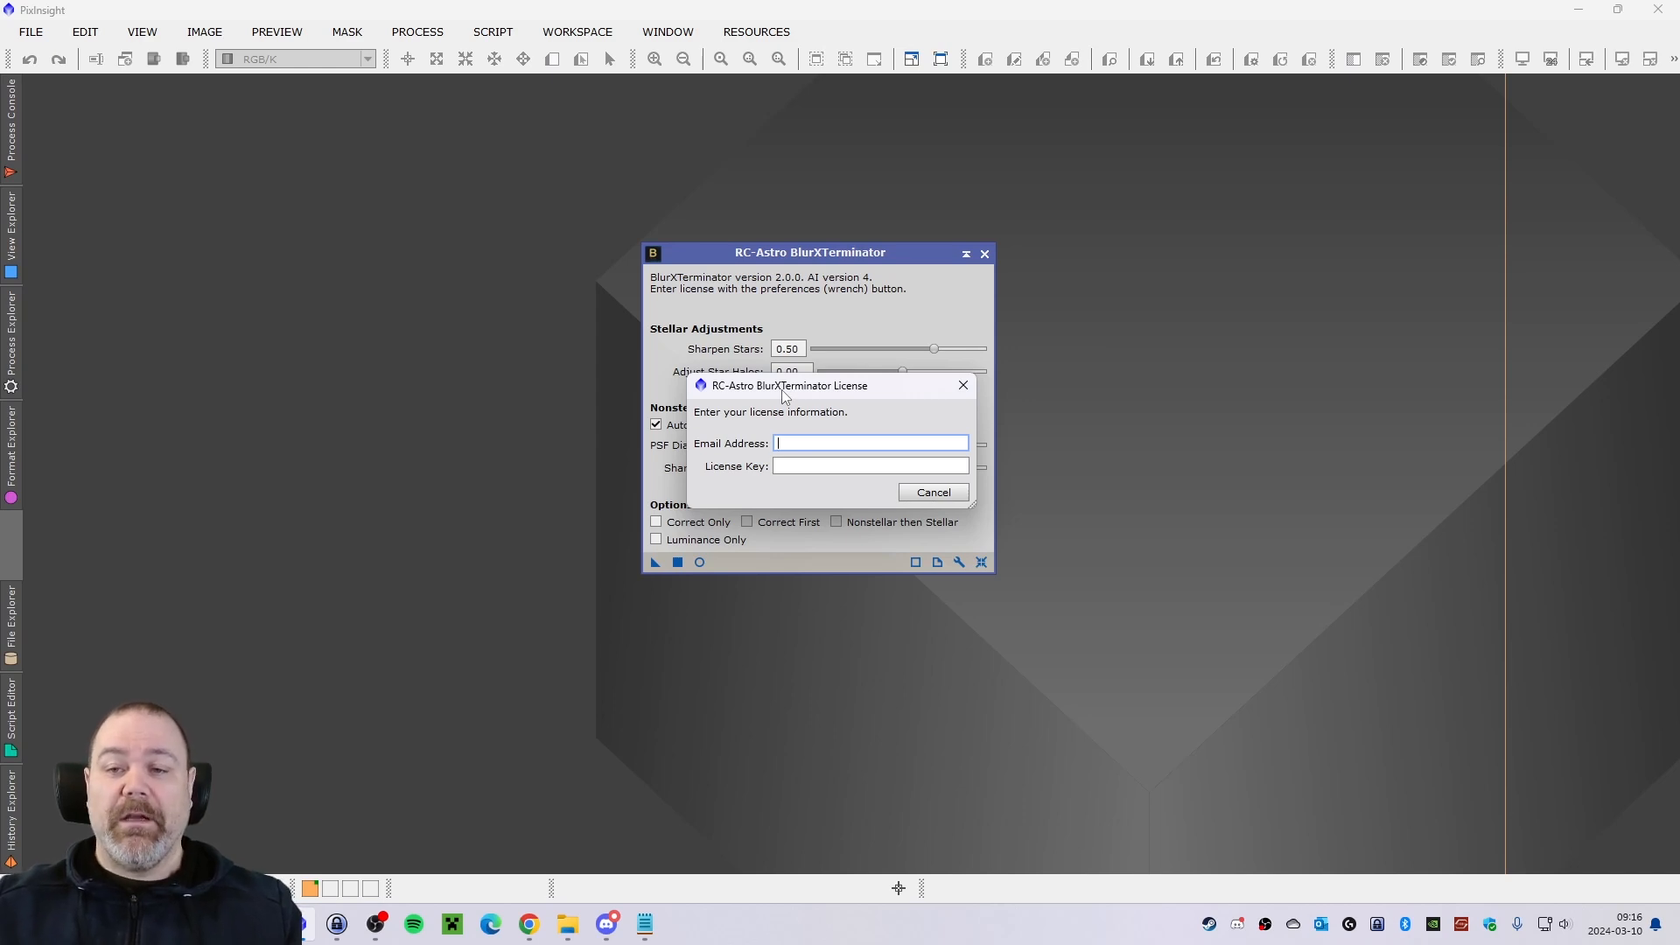
mouse_move(783, 396)
mouse_down()
mouse_move(774, 366)
mouse_move(779, 384)
mouse_up()
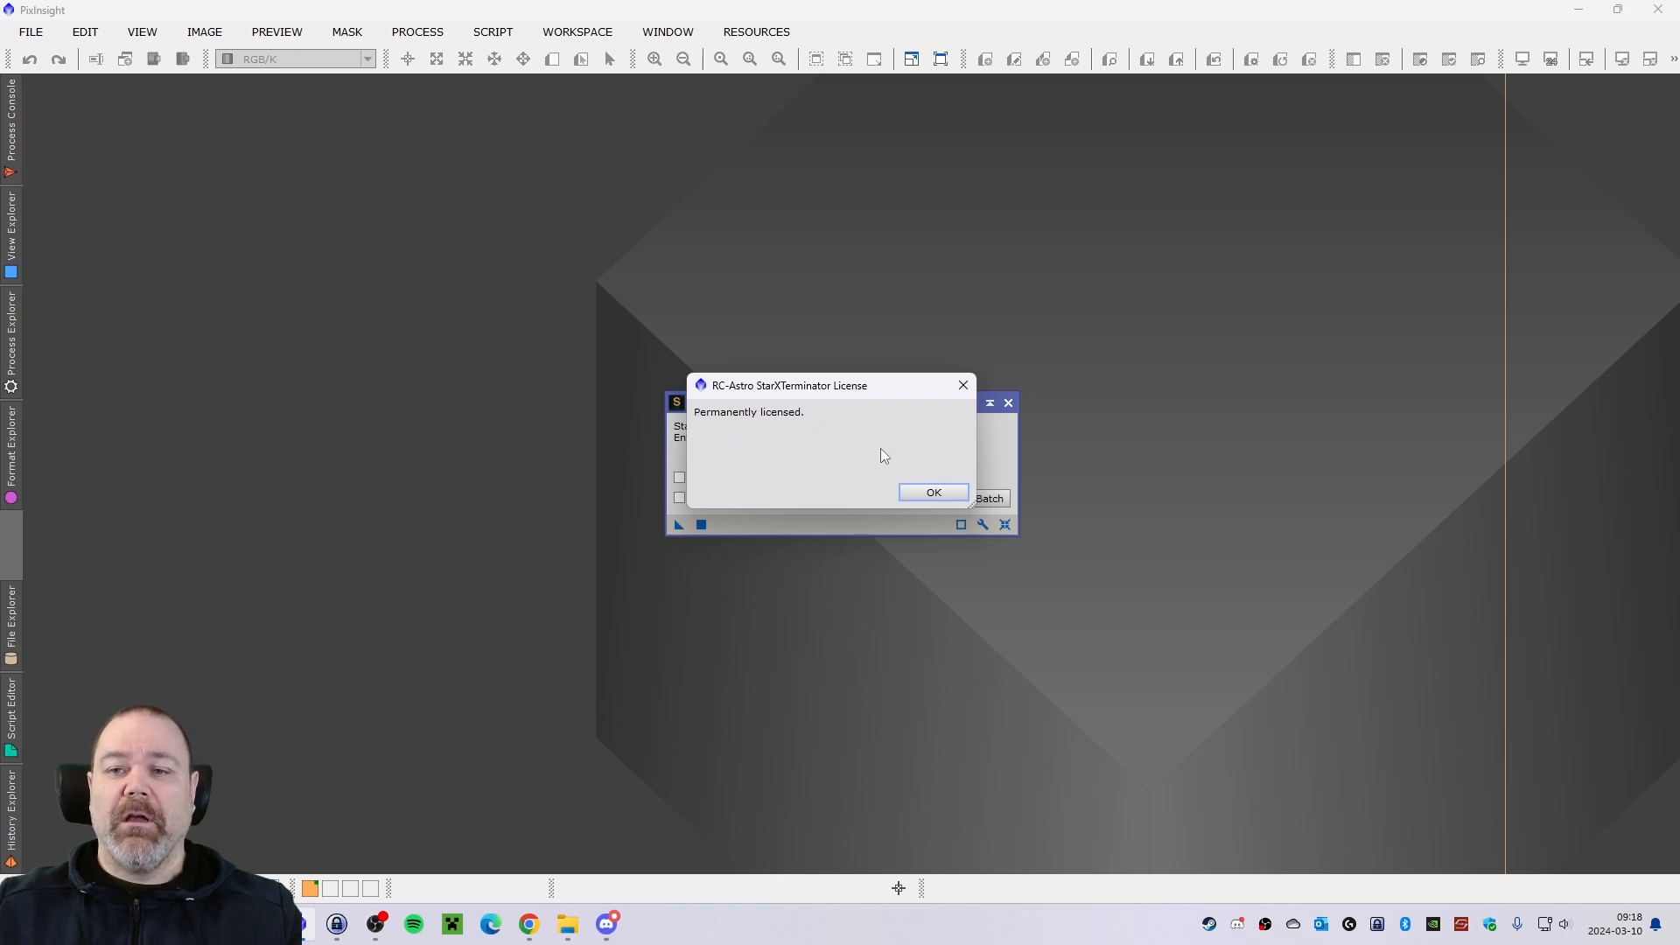
Dismiss the StarXTerminator license dialog and close the StarXTerminator process window.
click(932, 492)
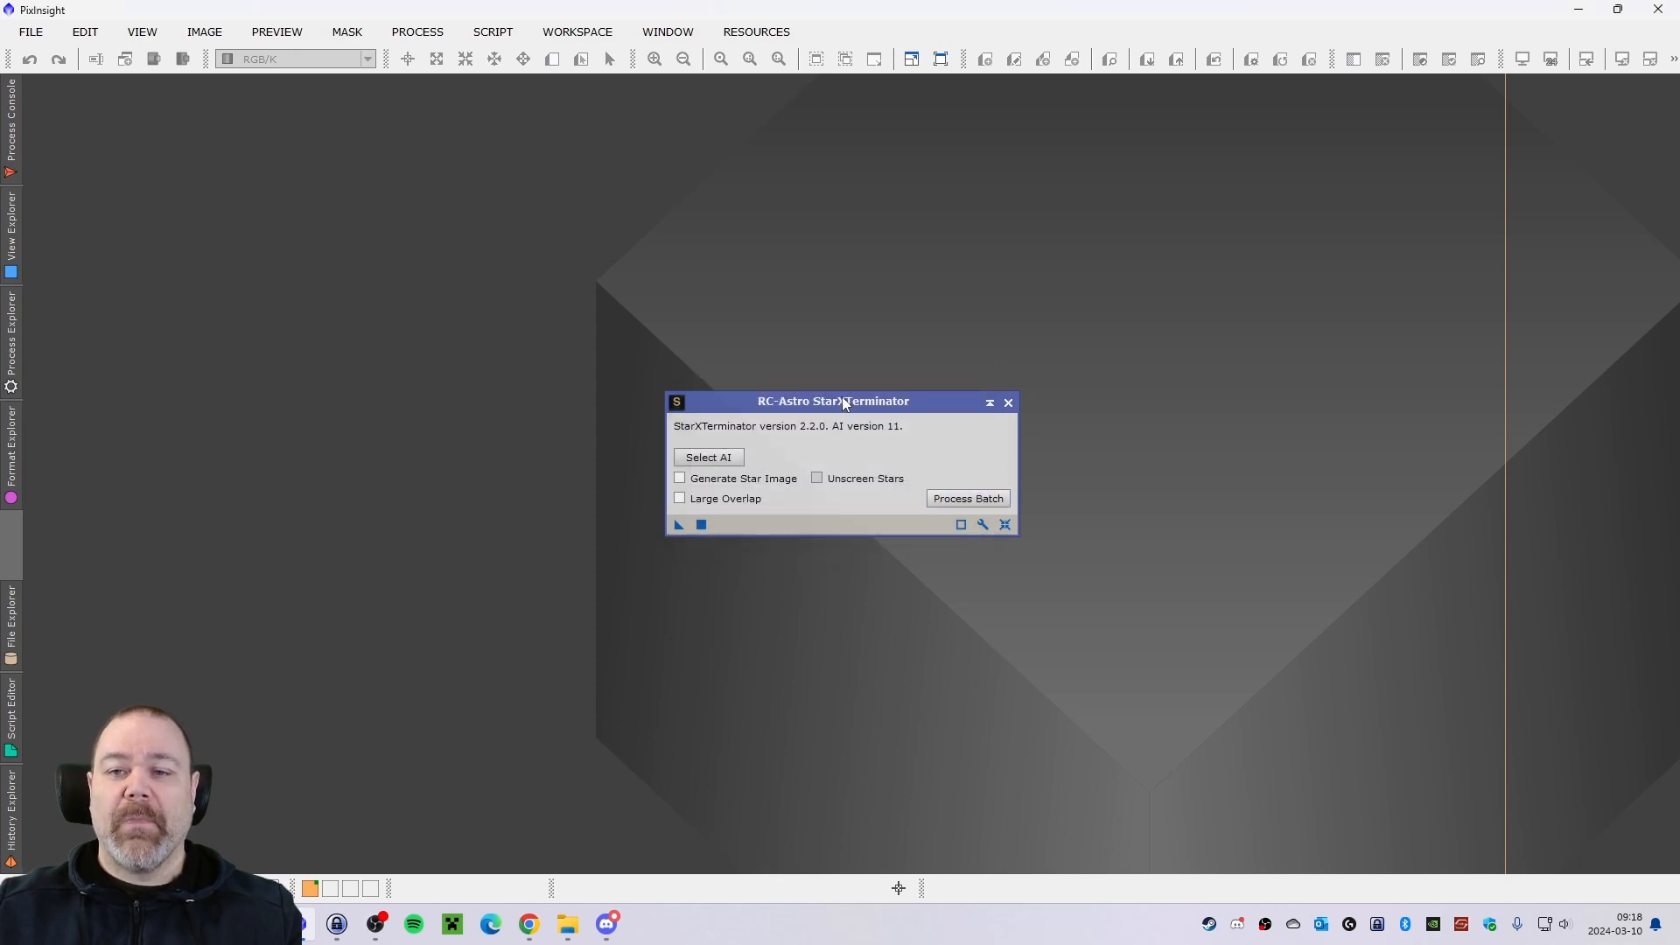
drag(845, 405, 829, 350)
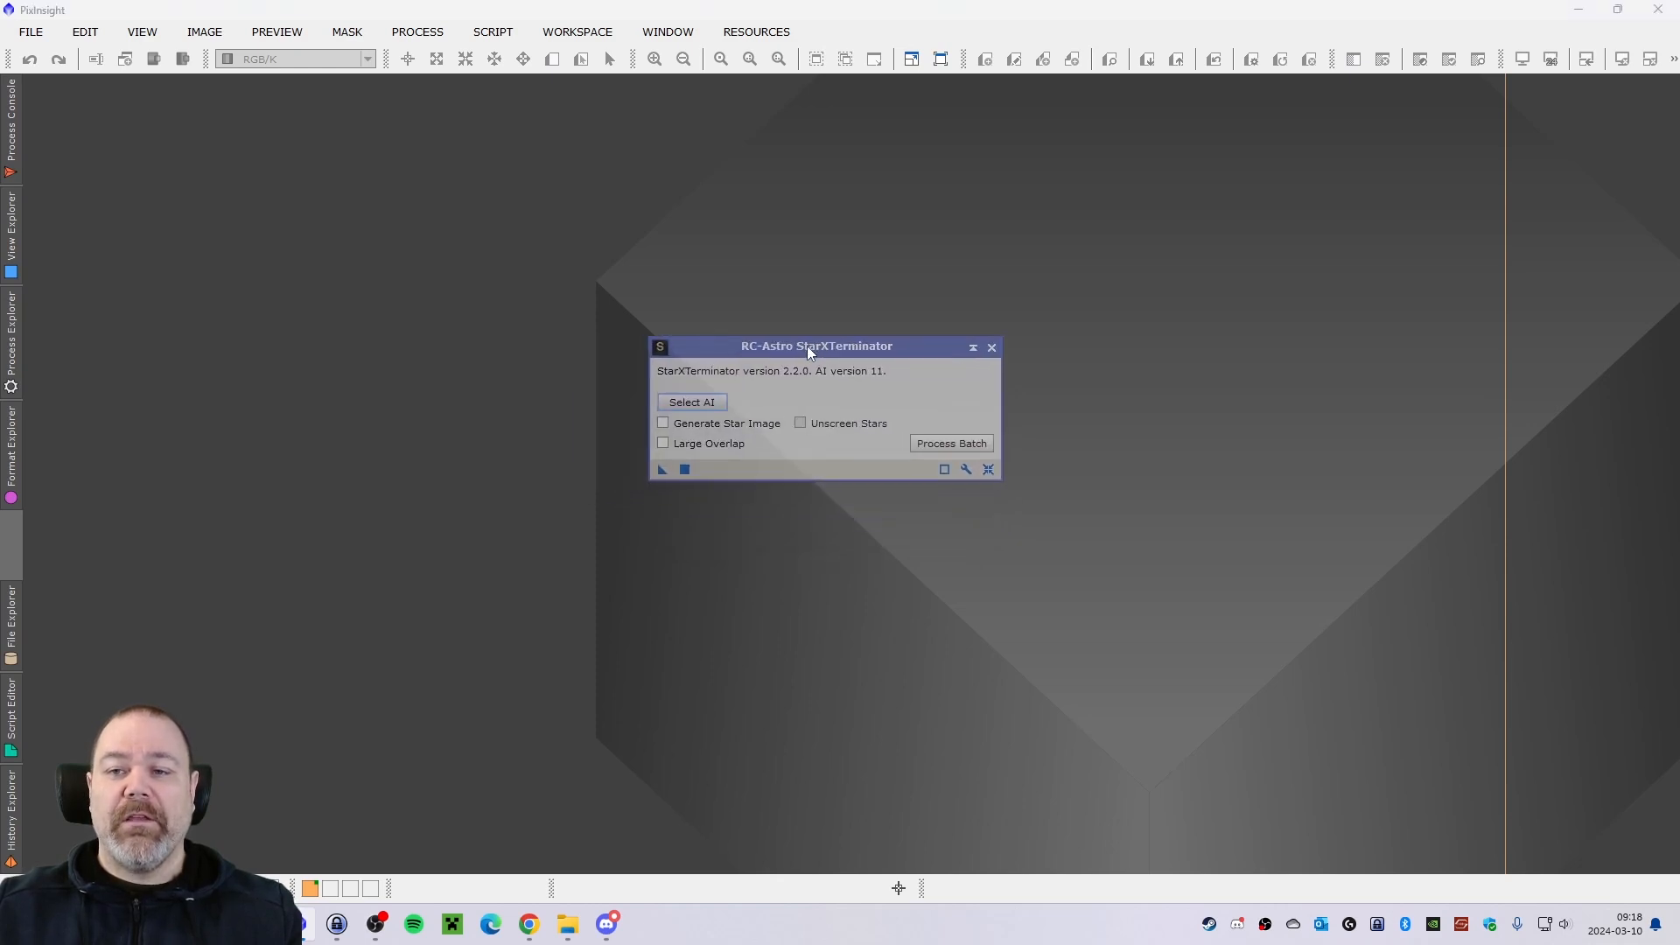
click(991, 349)
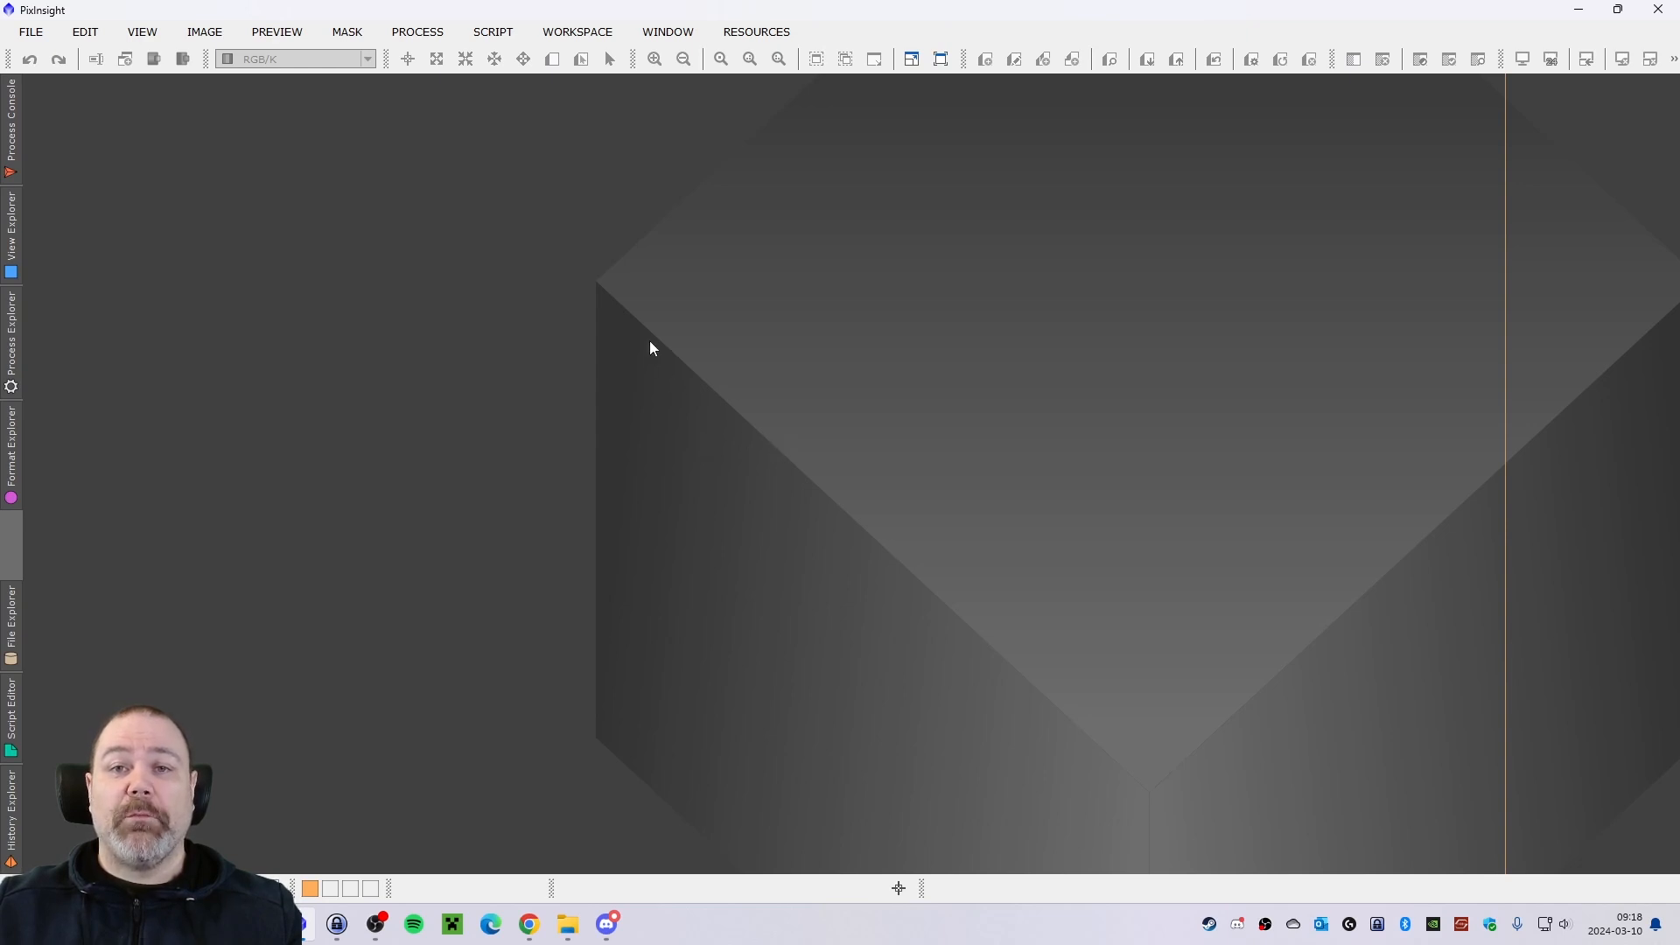
Open the BlurXTerminator process and set Sharpen Stars to 0.16, Adjust Star Halos to 0.16 and Sharpen Nonstellar to 0.36.
click(417, 32)
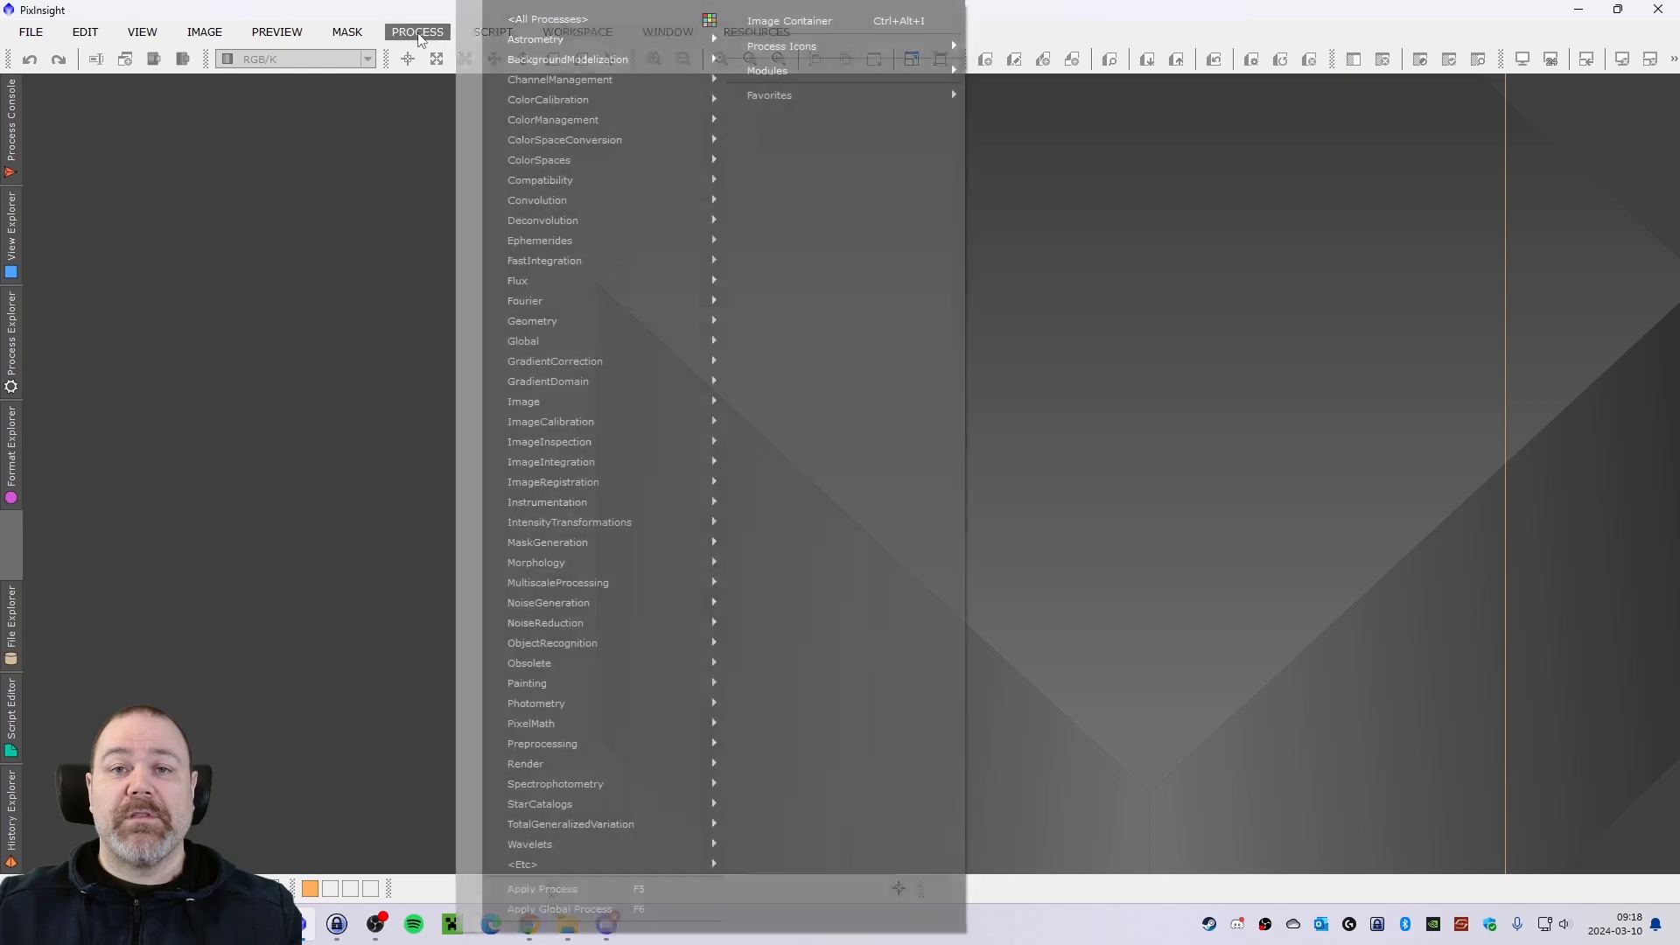
mouse_move(598, 30)
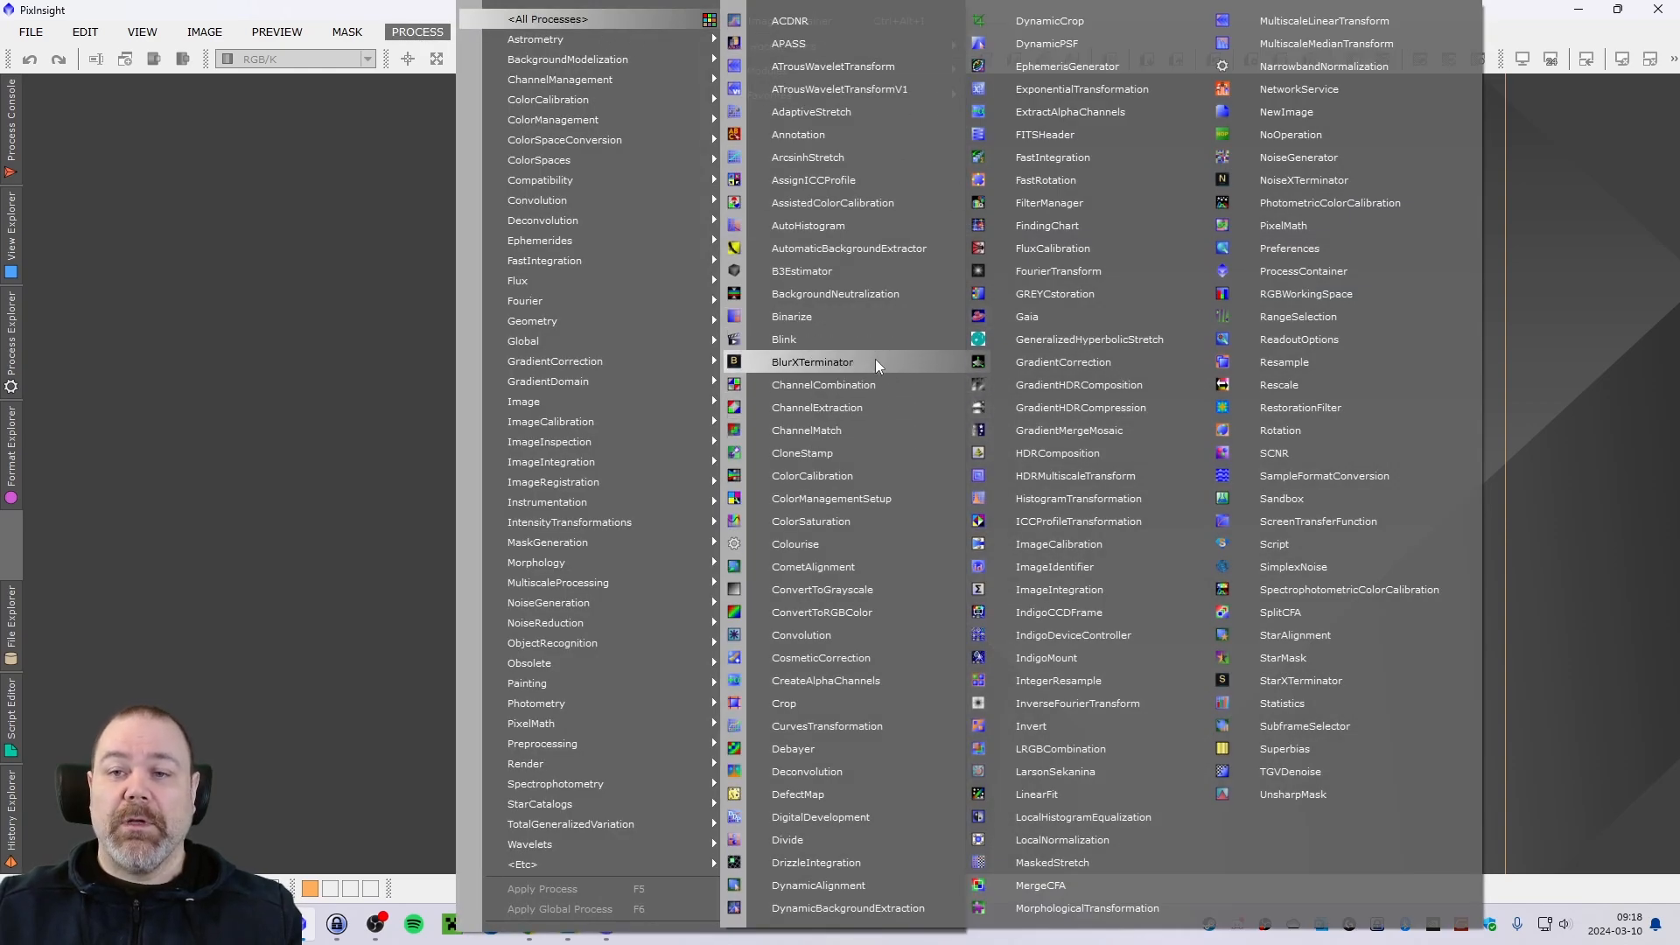
click(829, 374)
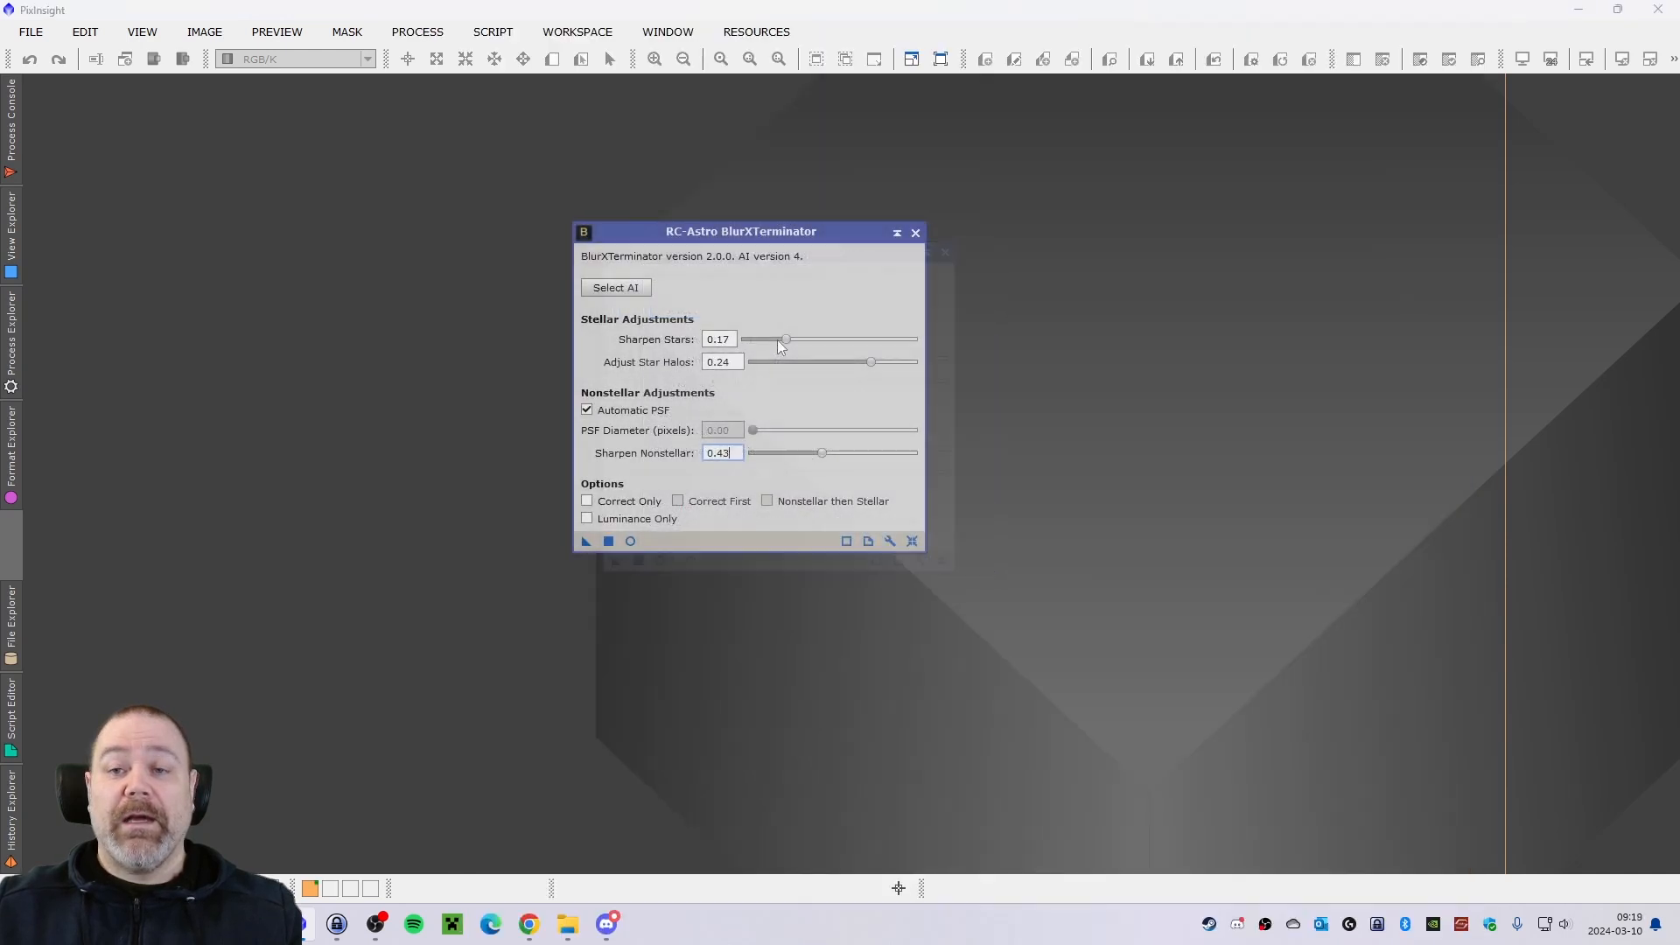
drag(786, 336, 866, 363)
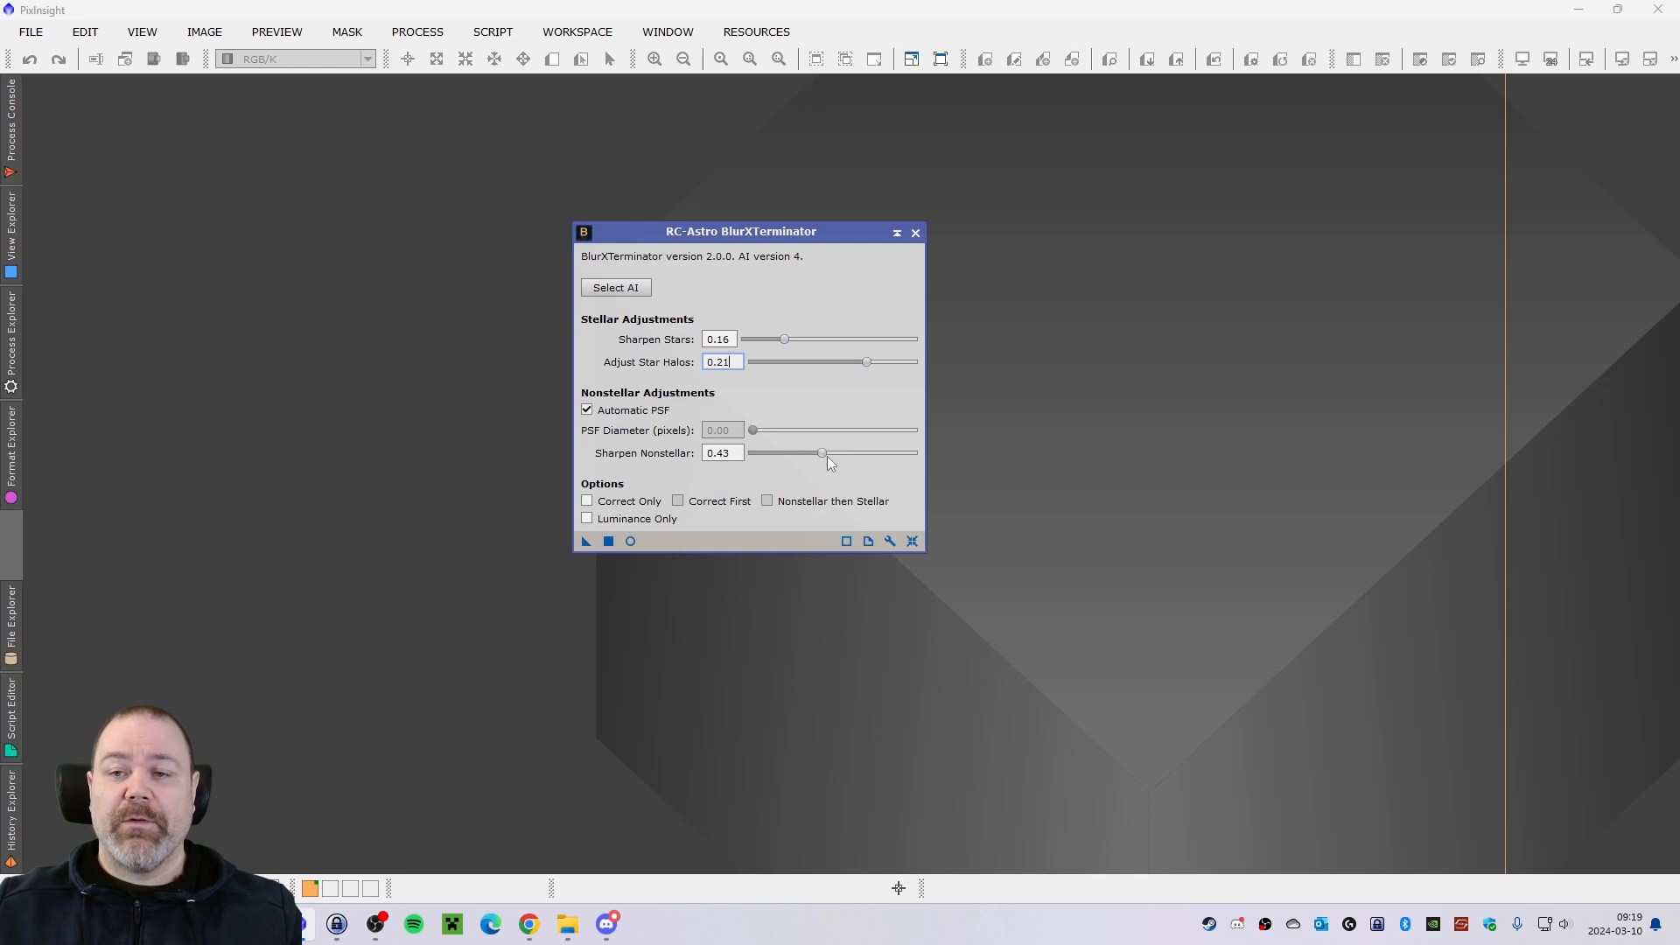
drag(827, 455, 808, 448)
click(866, 363)
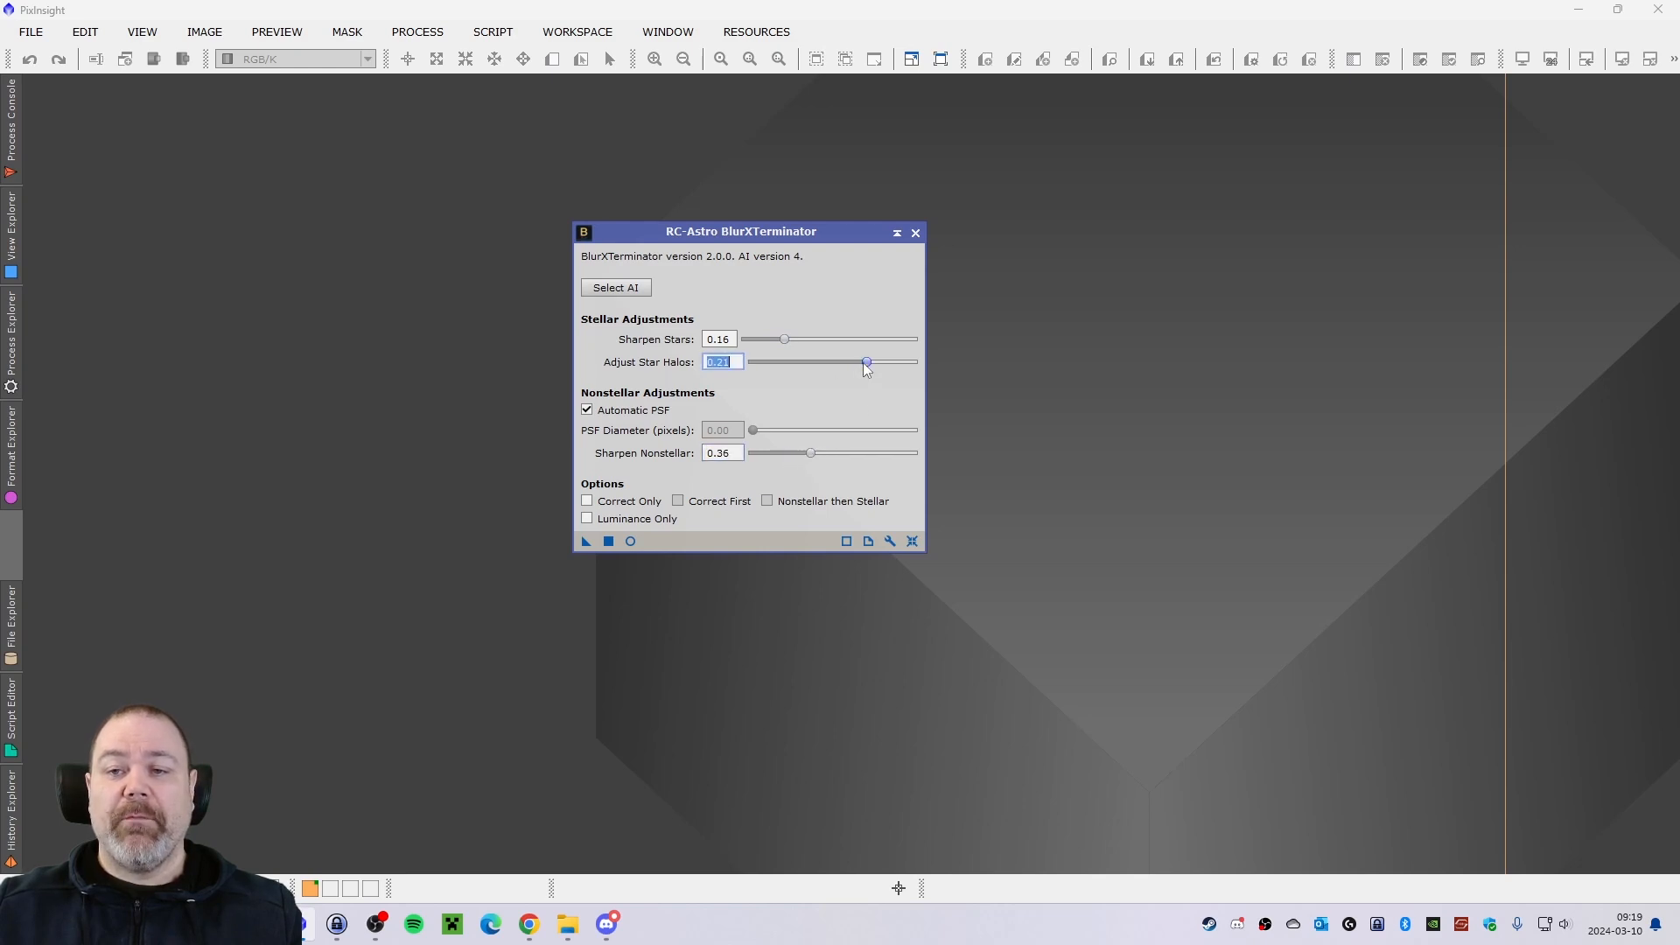
drag(866, 363, 858, 363)
drag(724, 229, 746, 219)
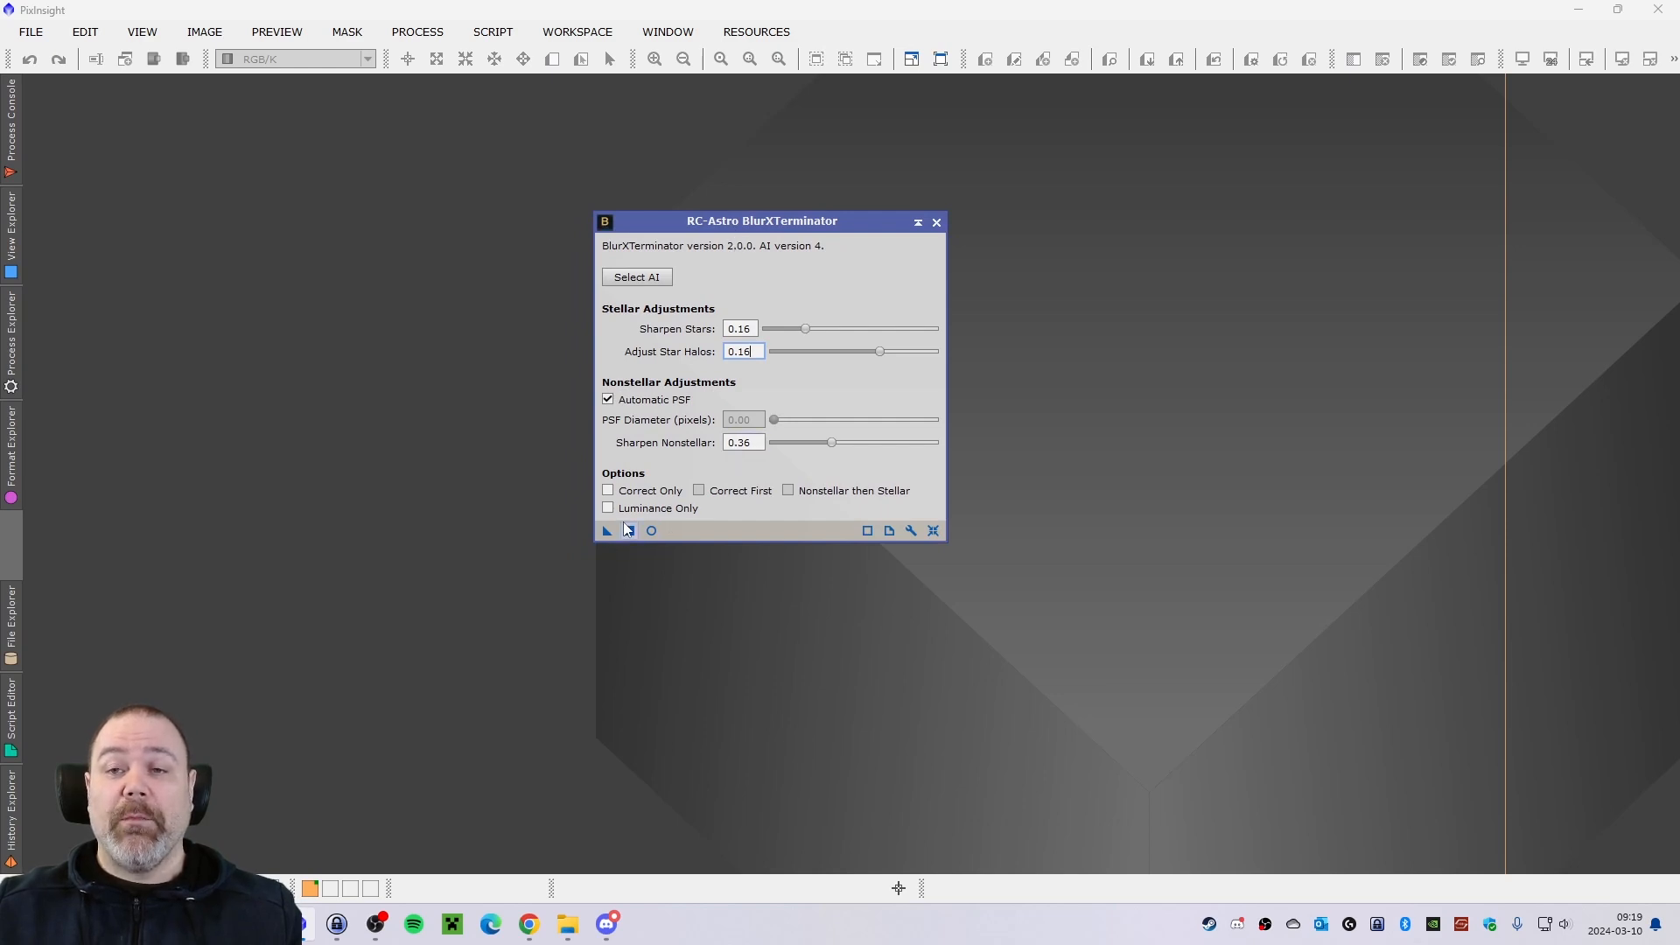
drag(711, 221, 704, 222)
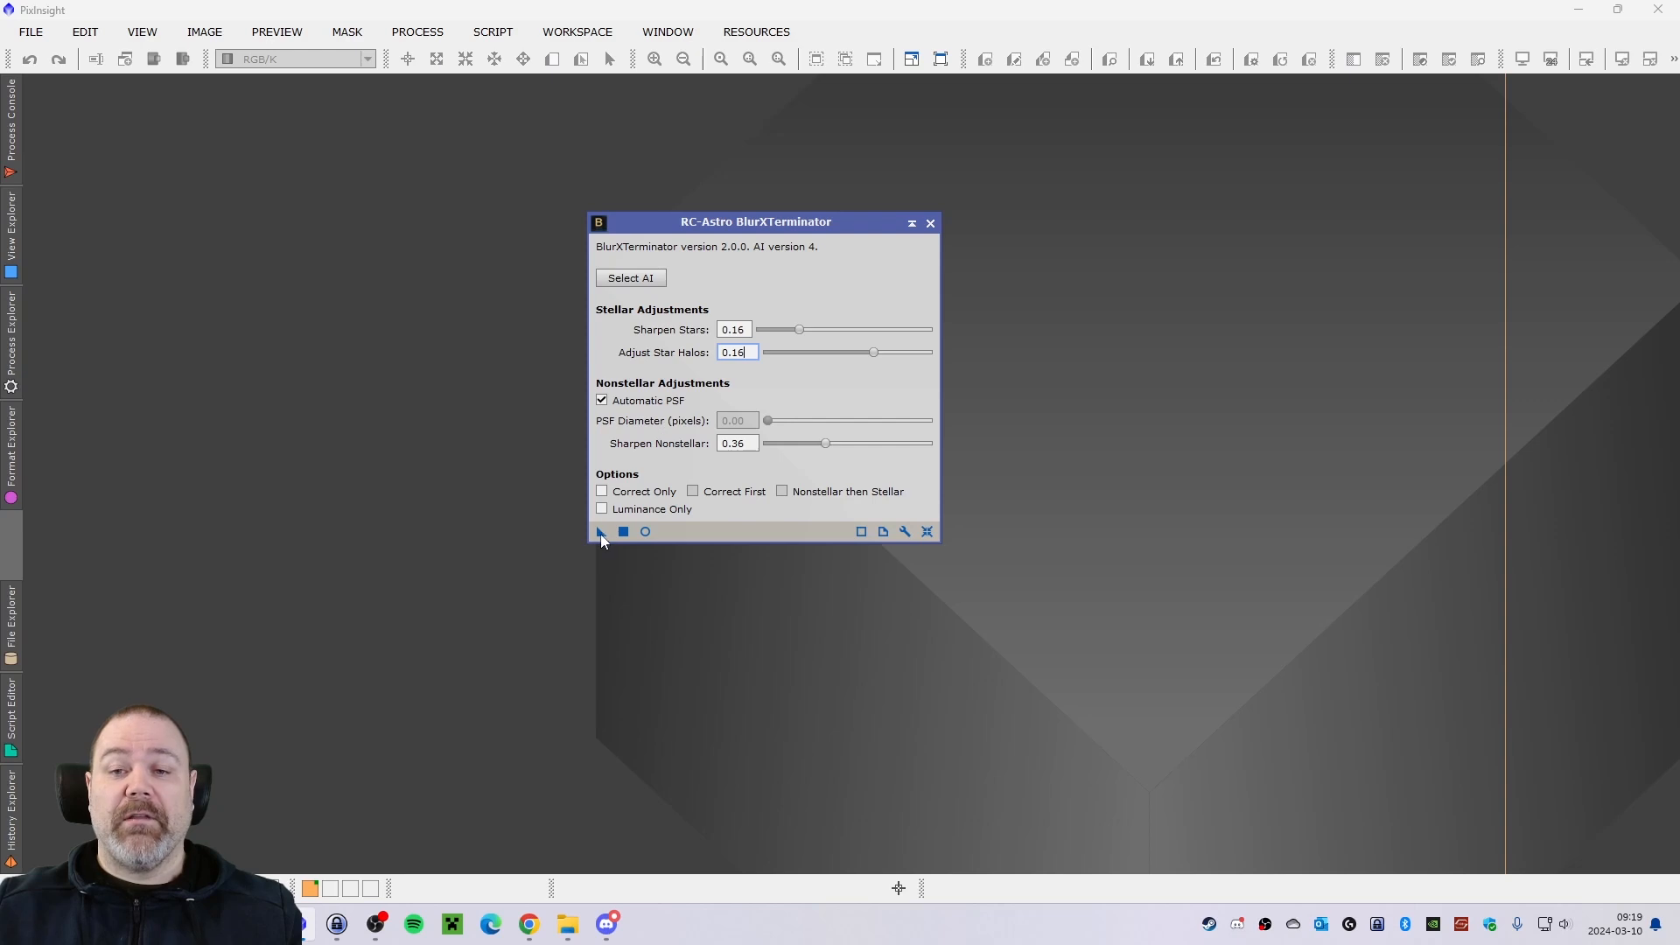
Save the BlurXTerminator settings as a process icon on the workspace and set its identifier to BlurXTerminator.
drag(600, 534, 292, 375)
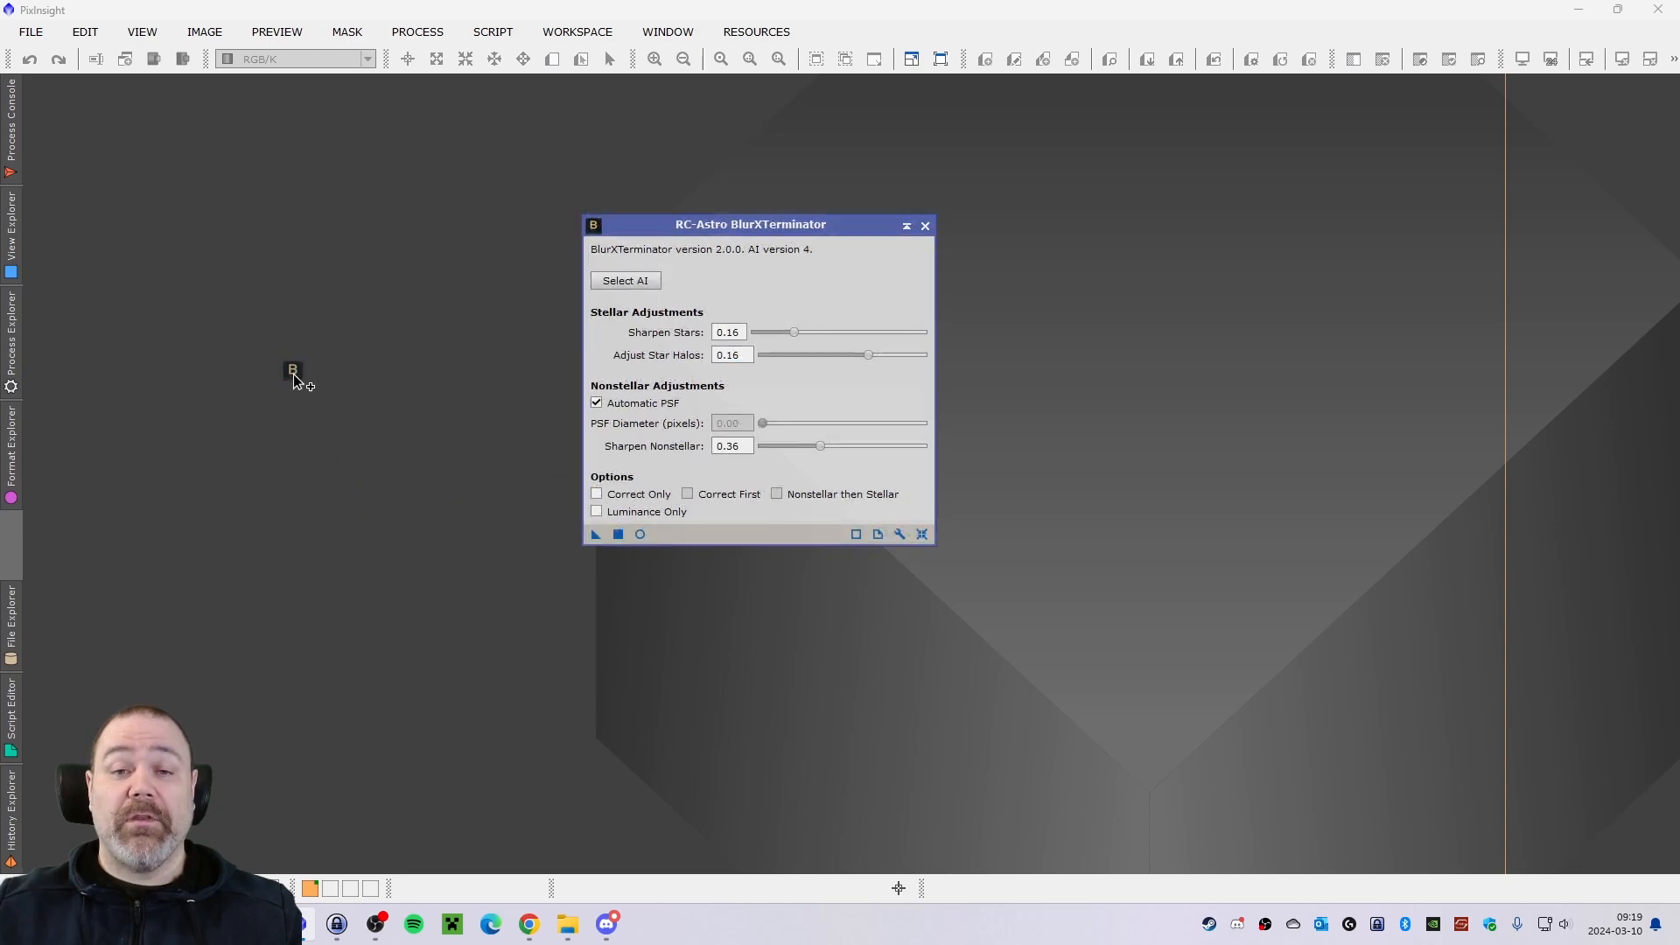
drag(372, 429, 345, 442)
right_click(388, 435)
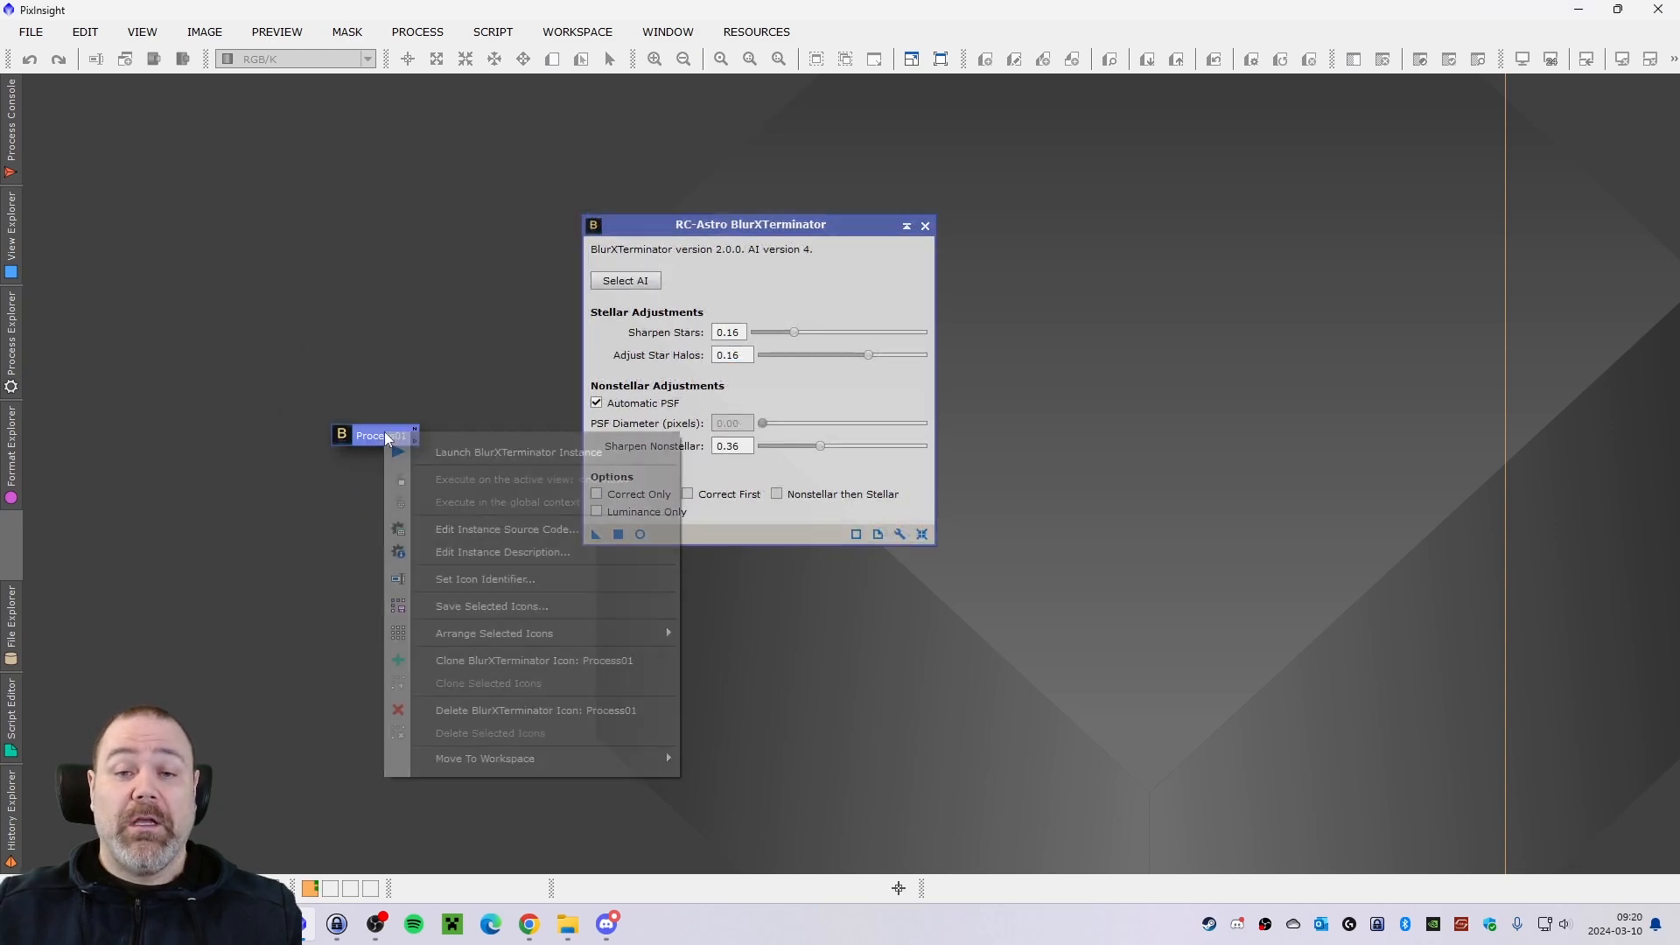
click(532, 578)
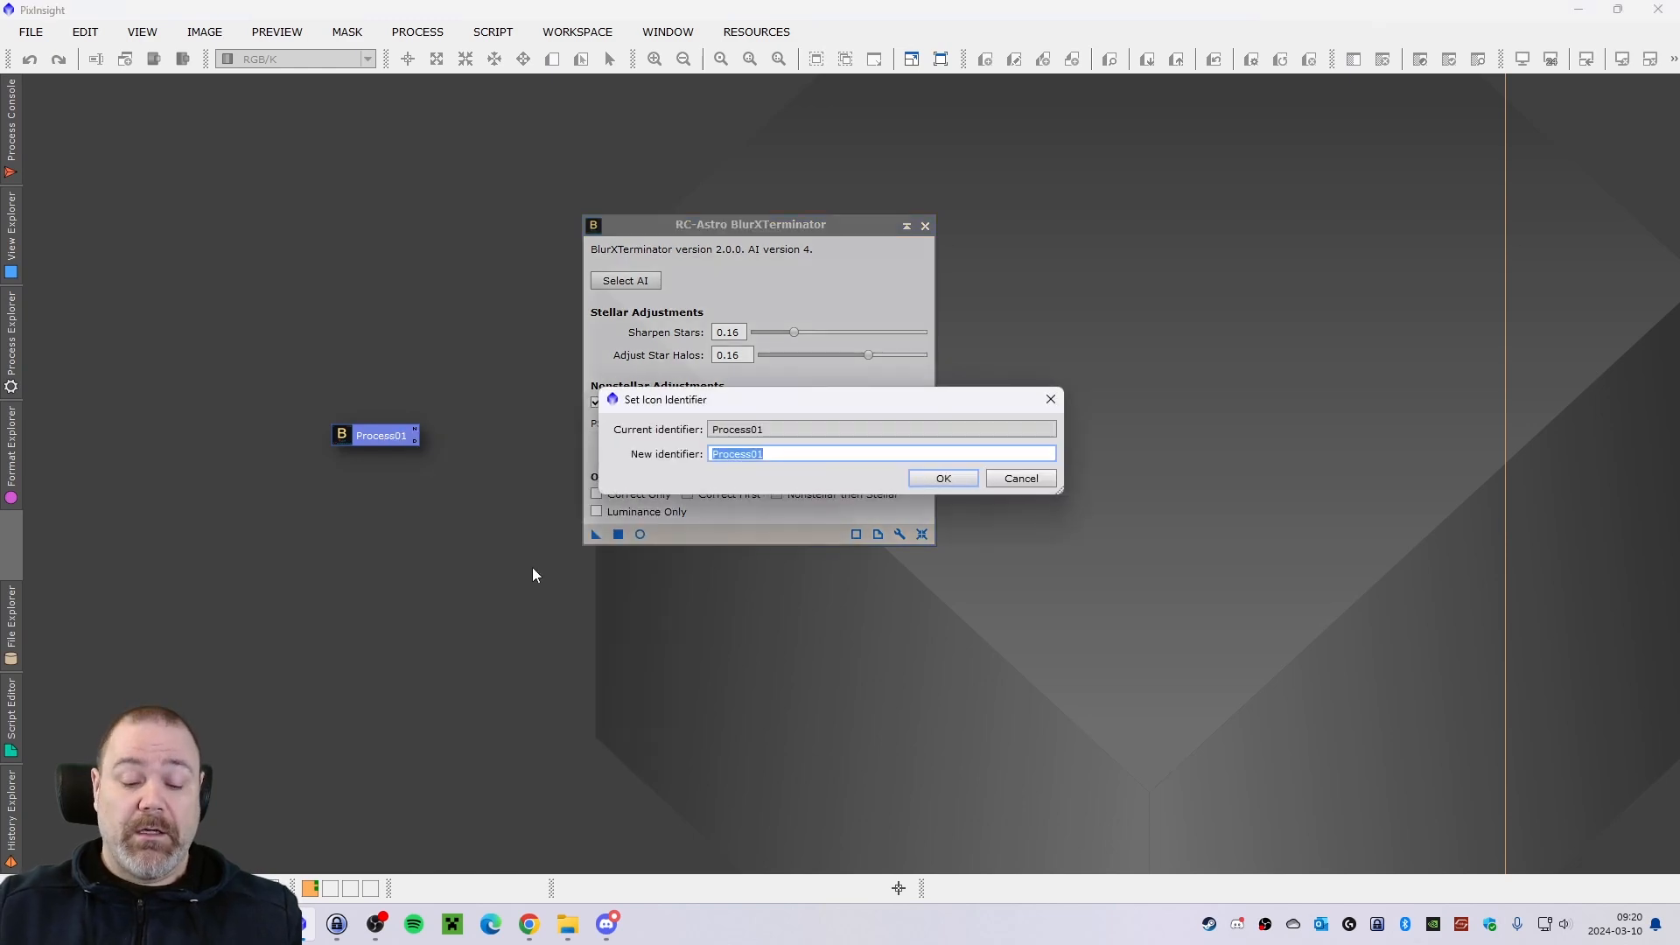
text(BlurX)
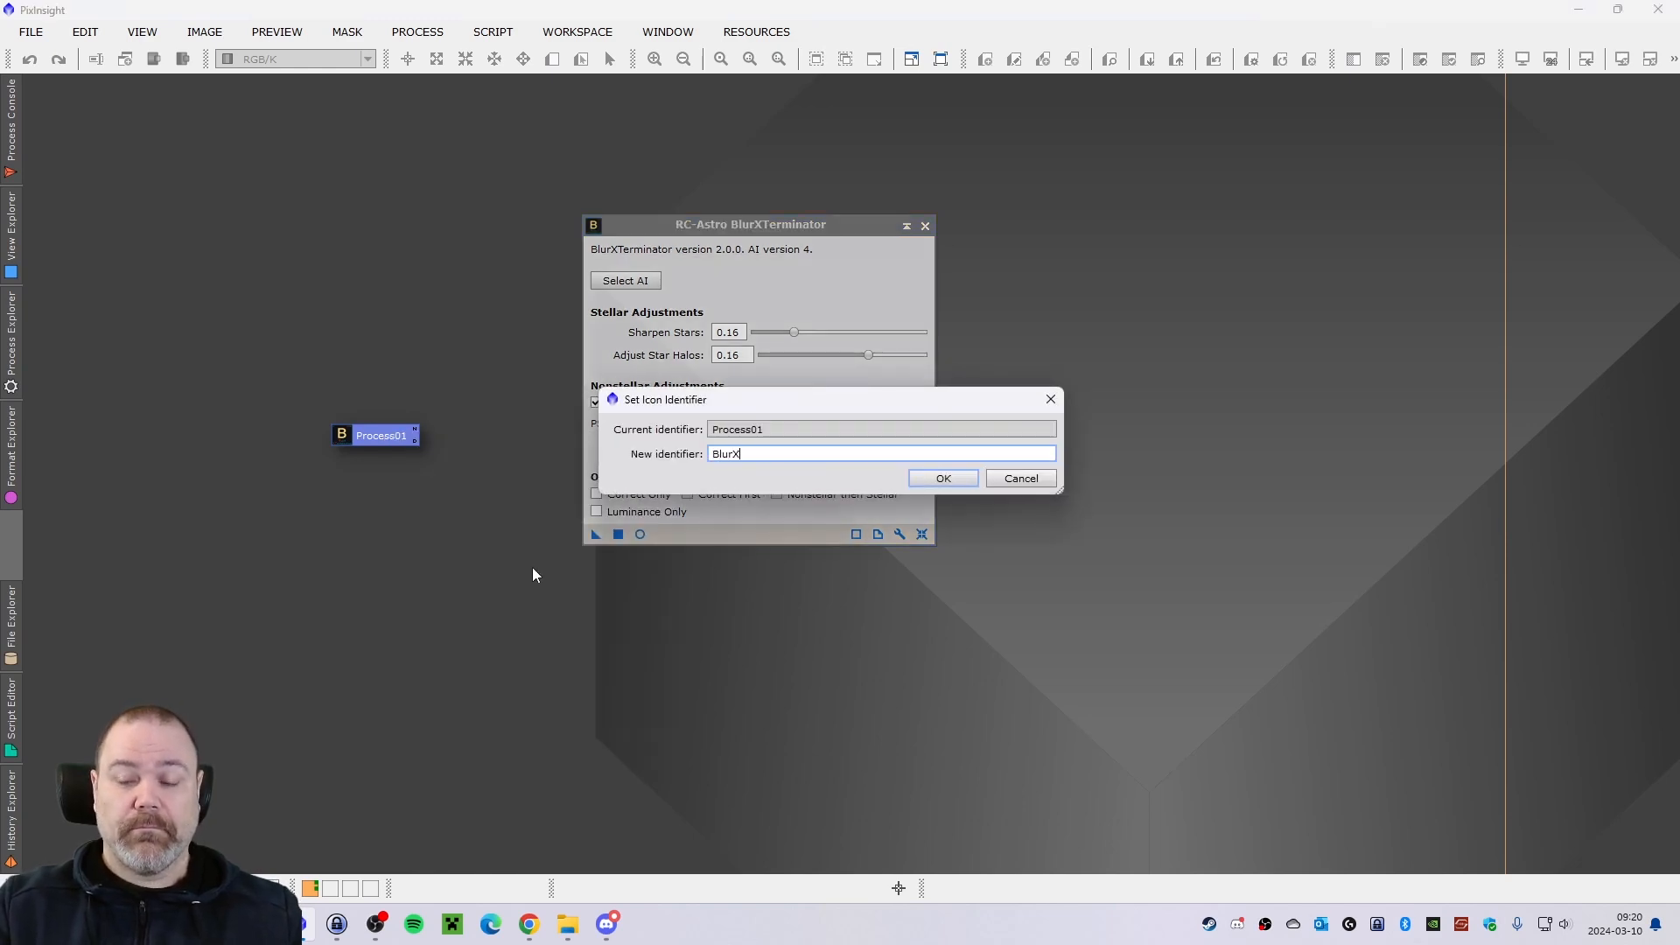
text(Terminator)
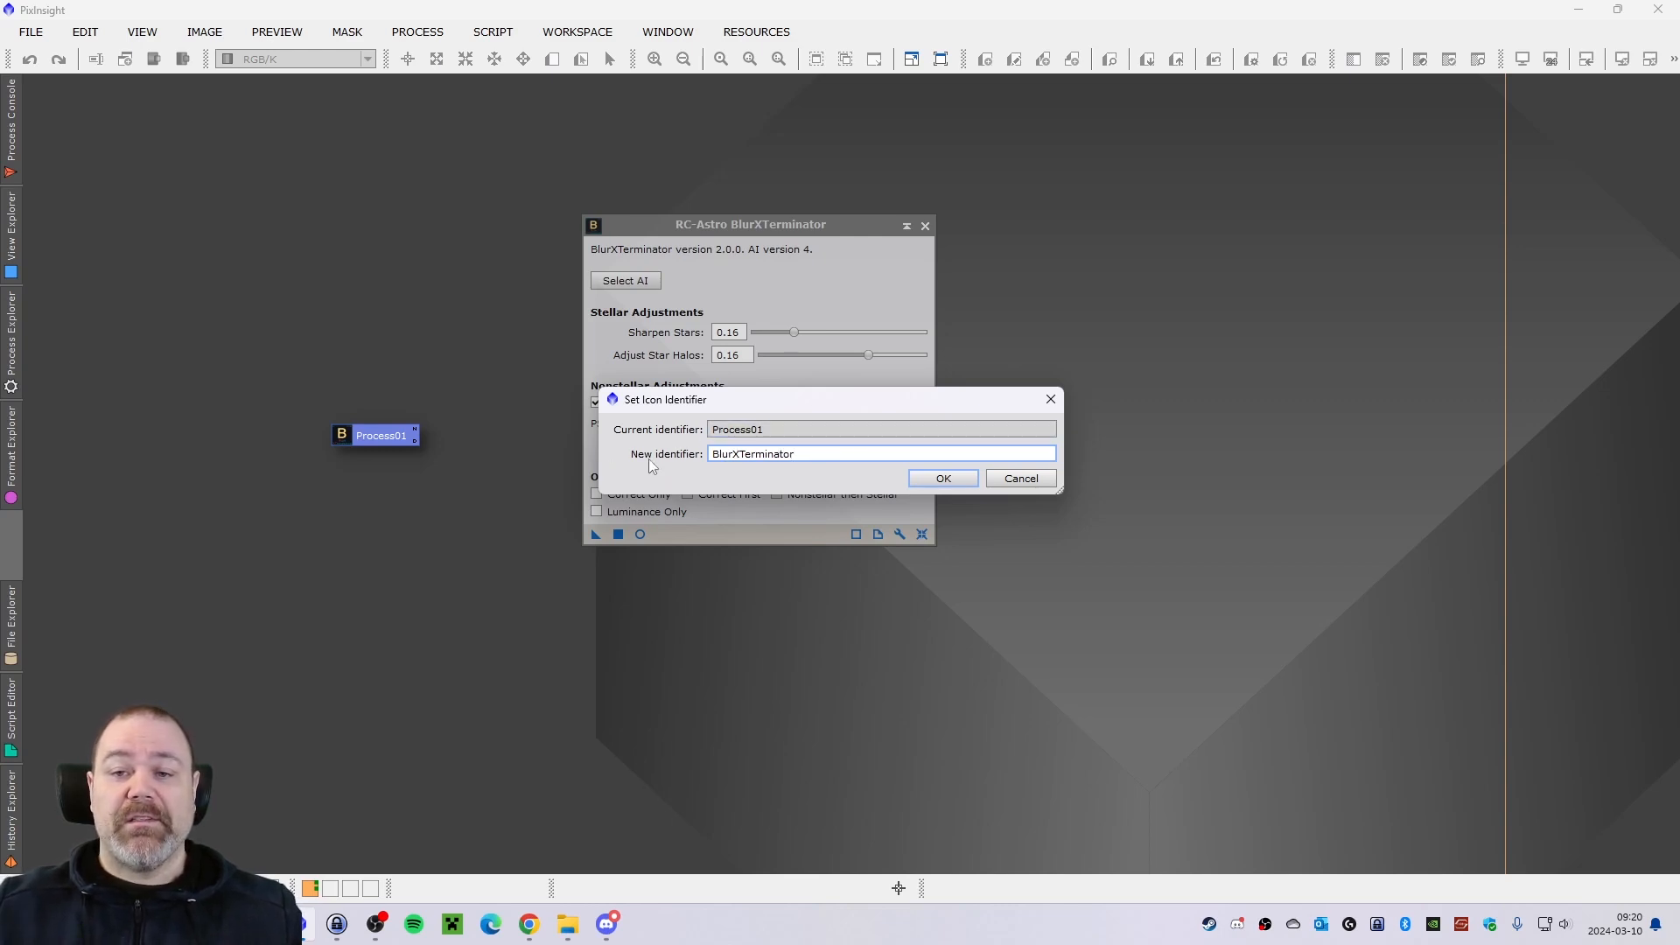
click(919, 479)
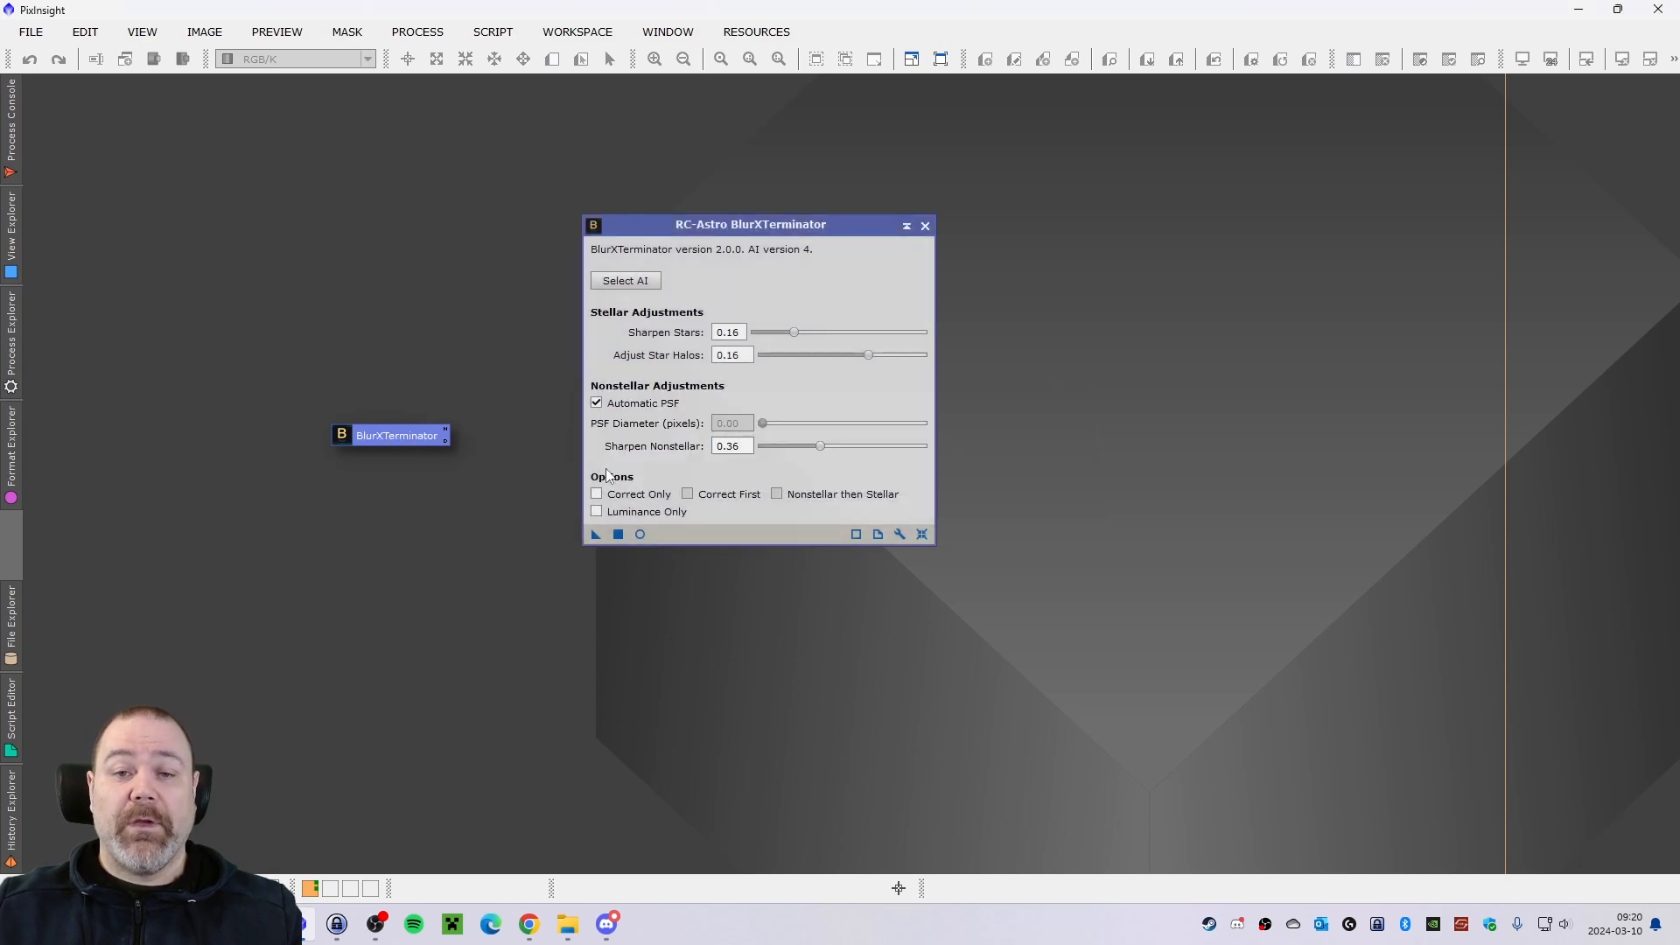
Move the BlurXTerminator icon to the workspace's upper-right corner and close the process window.
drag(748, 225, 690, 232)
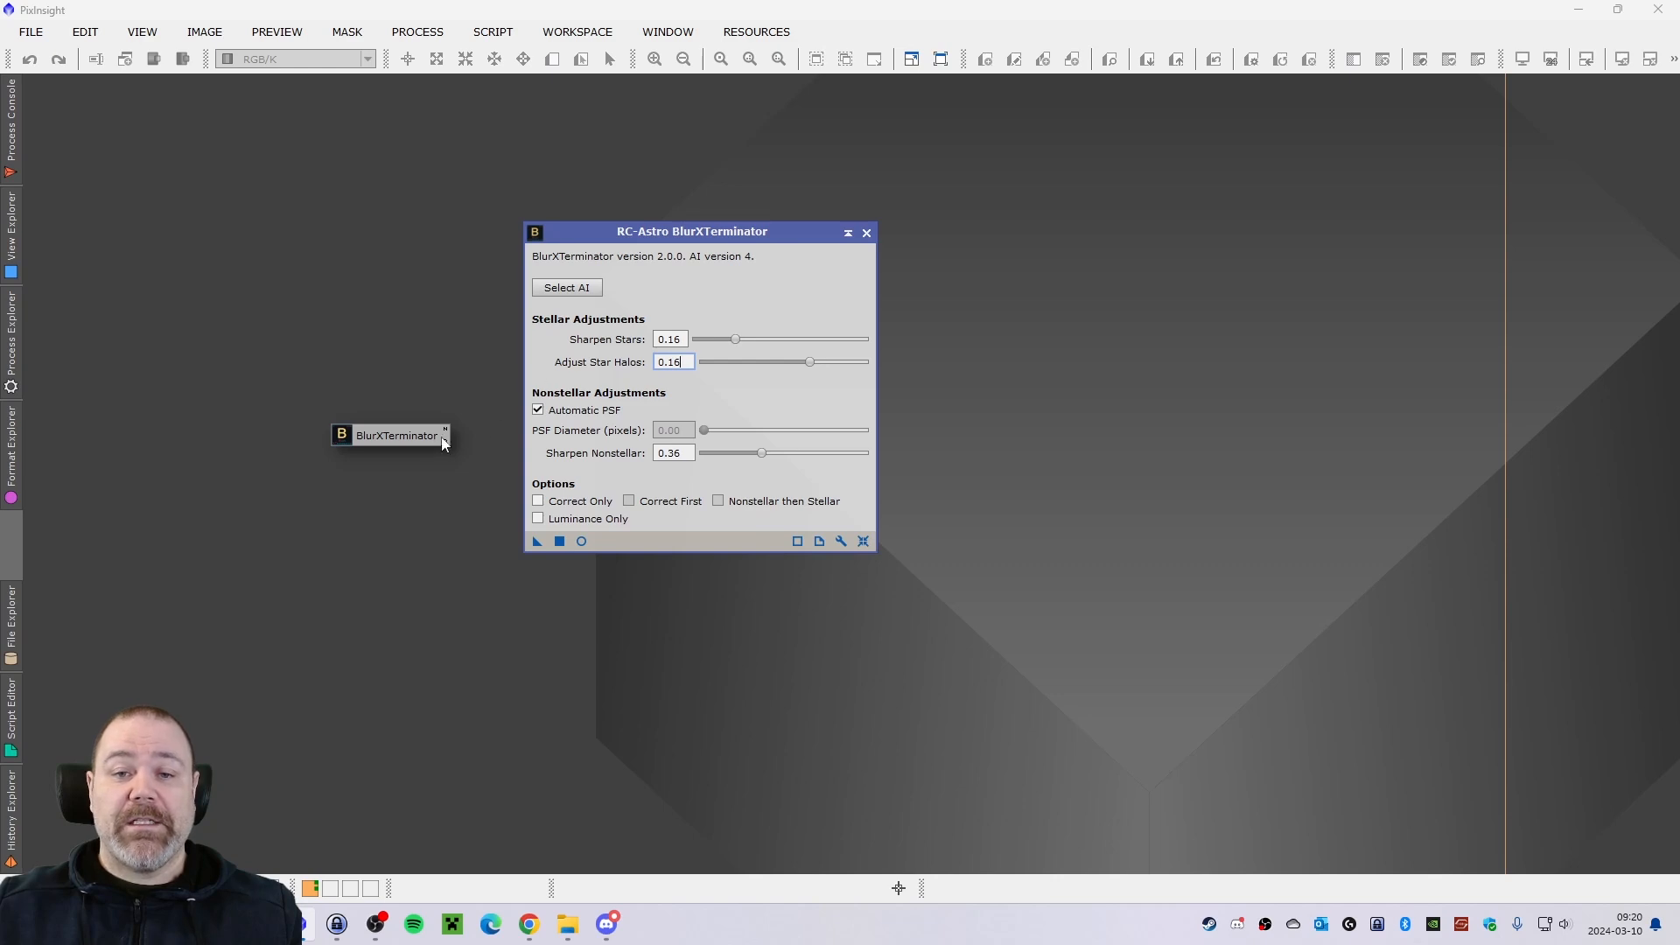
drag(391, 442, 1561, 104)
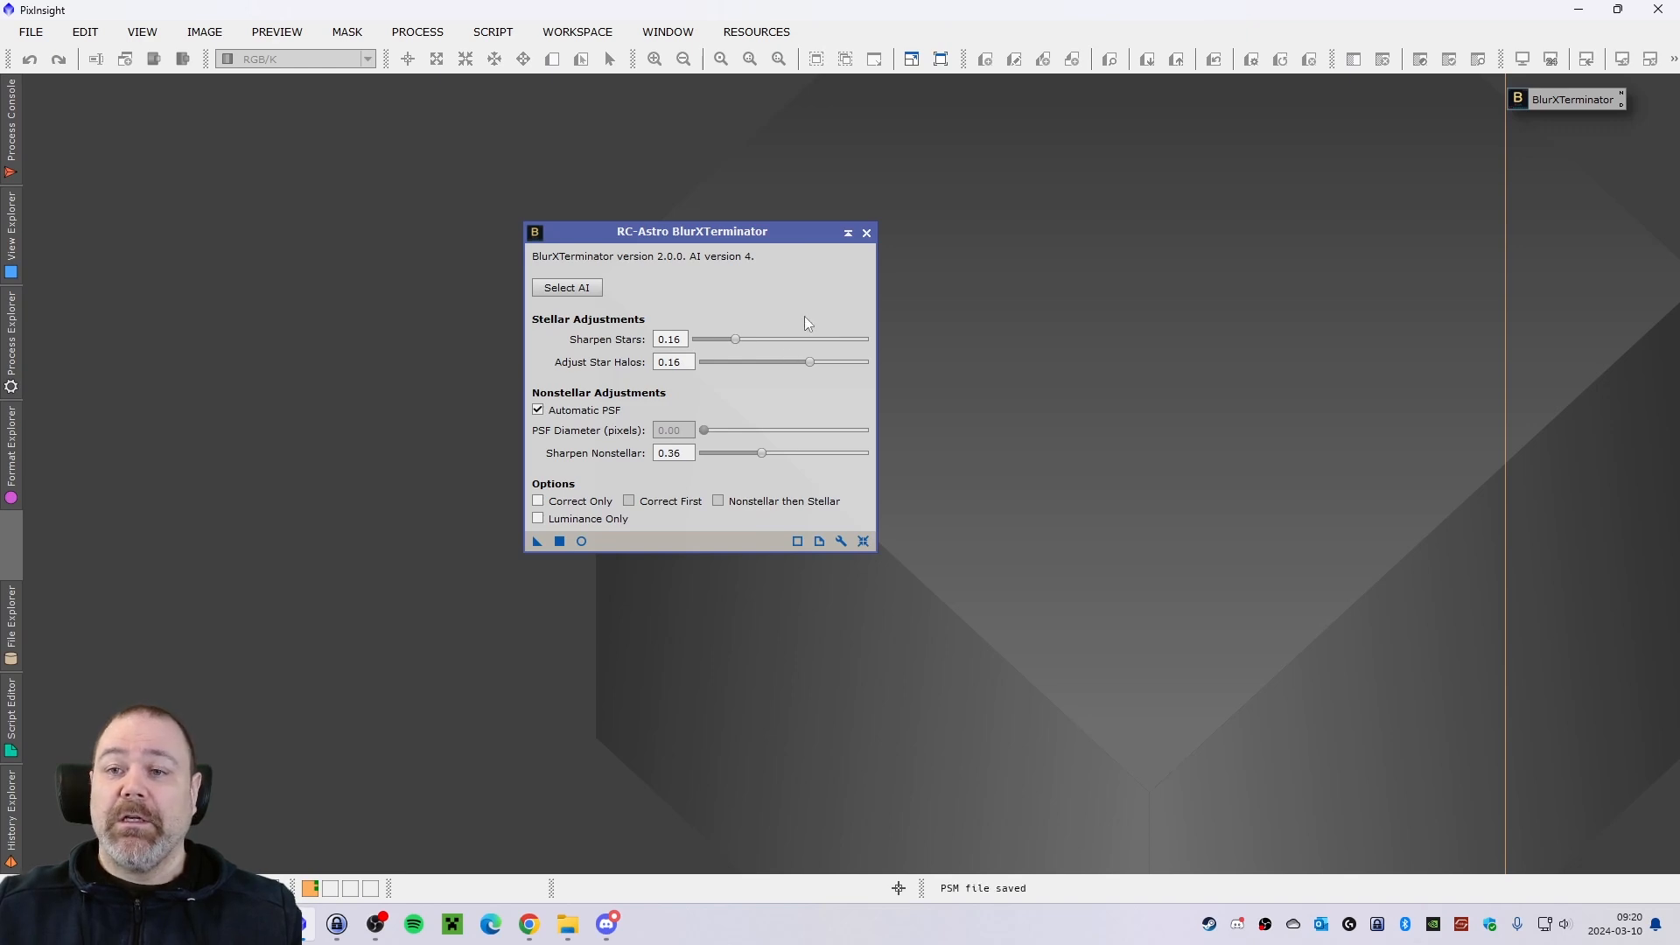
click(867, 233)
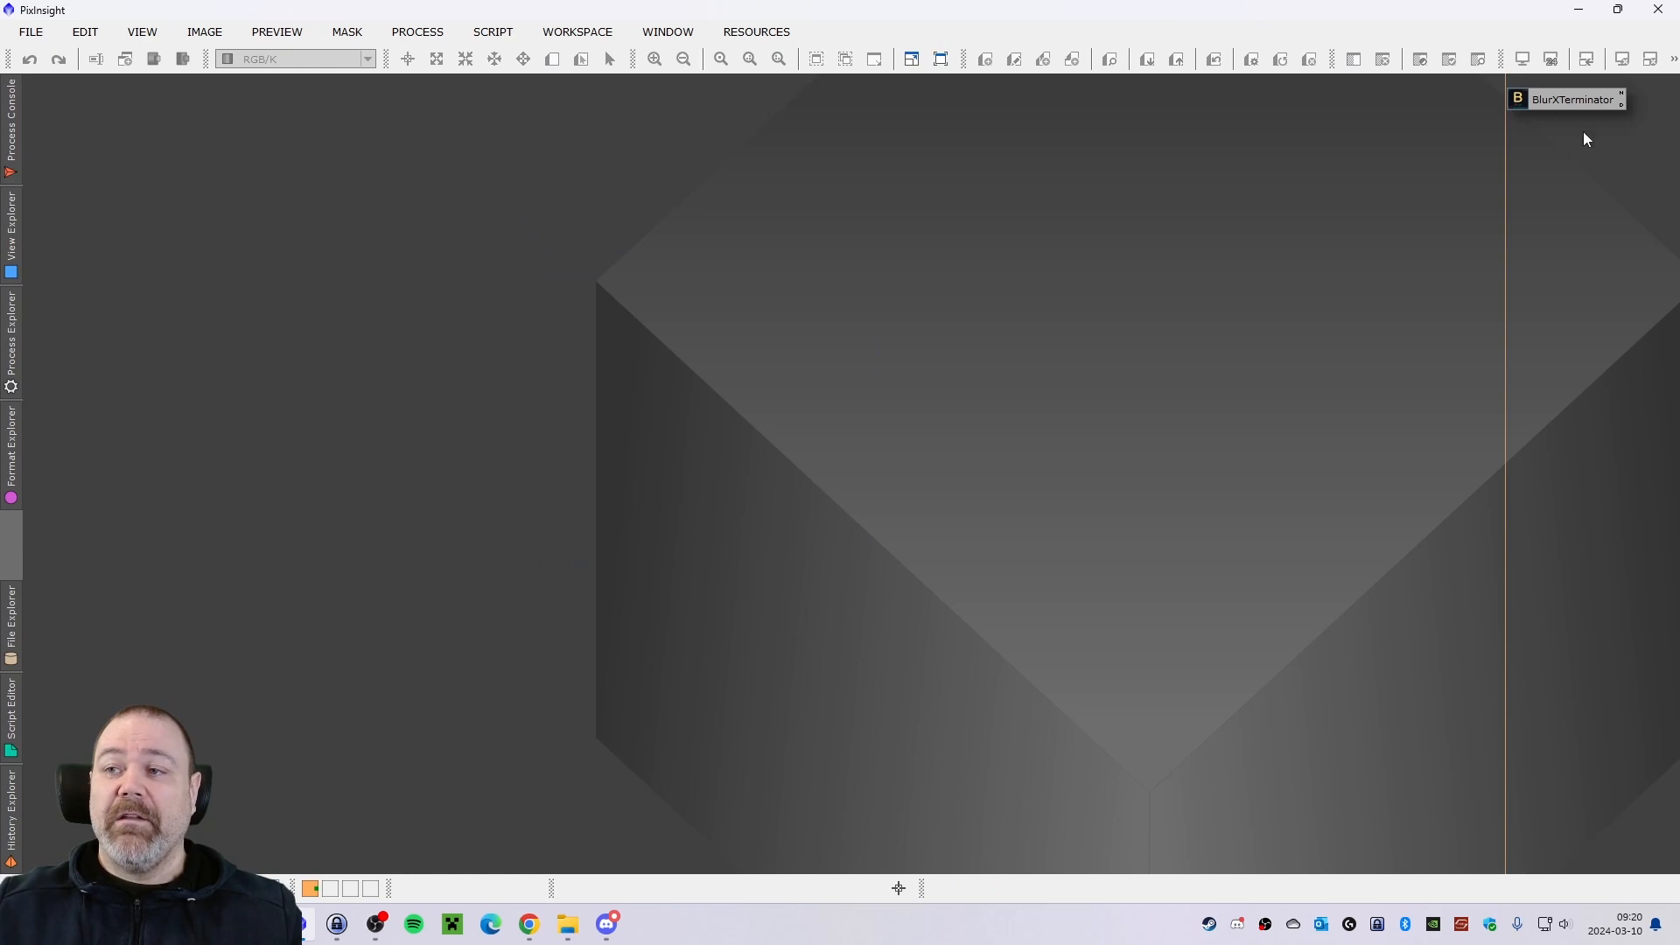
Test the BlurXTerminator icon by resetting the launched process to its defaults, then relaunching the stored settings and closing the window.
double_click(1575, 102)
drag(765, 237, 720, 244)
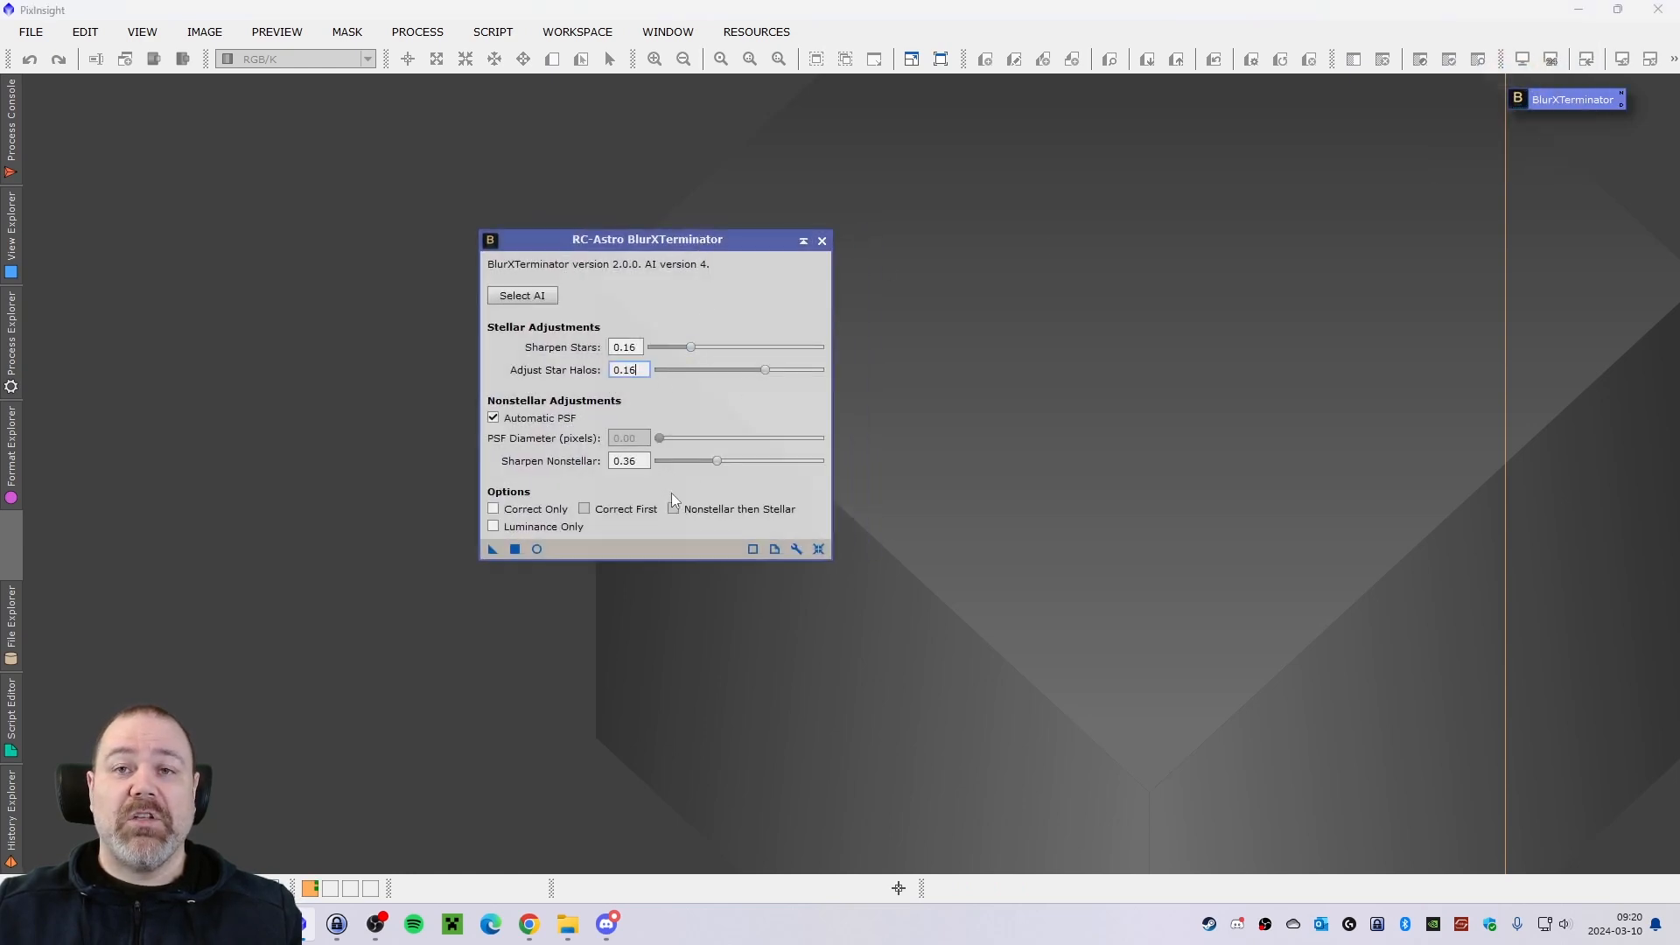
click(819, 551)
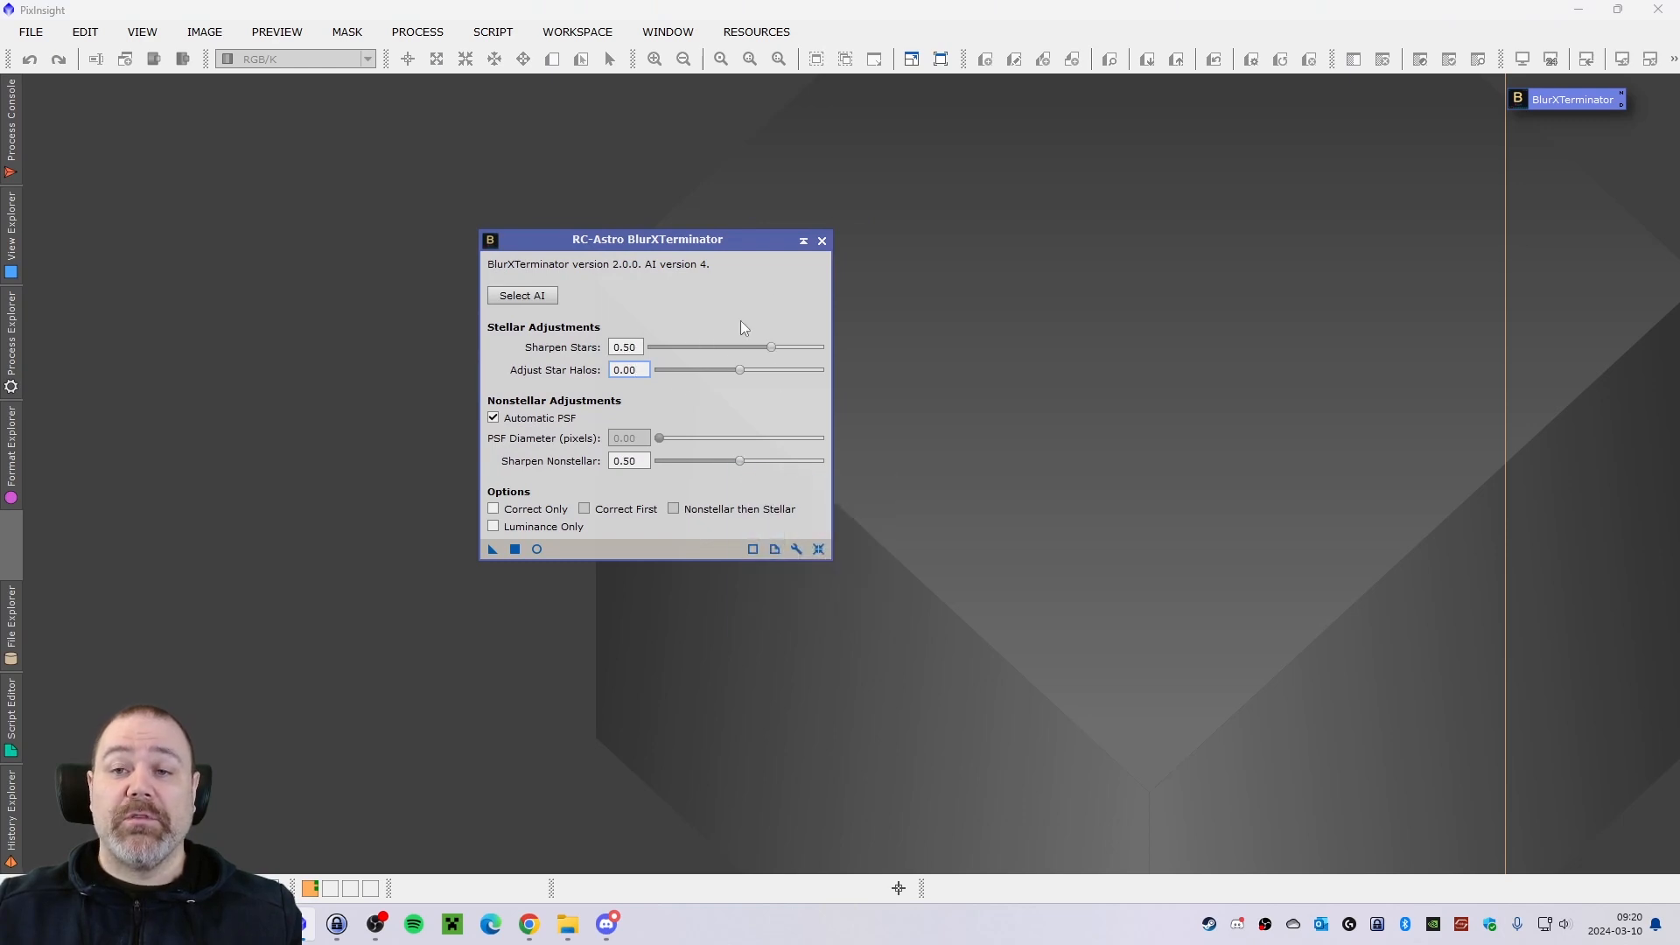
click(822, 241)
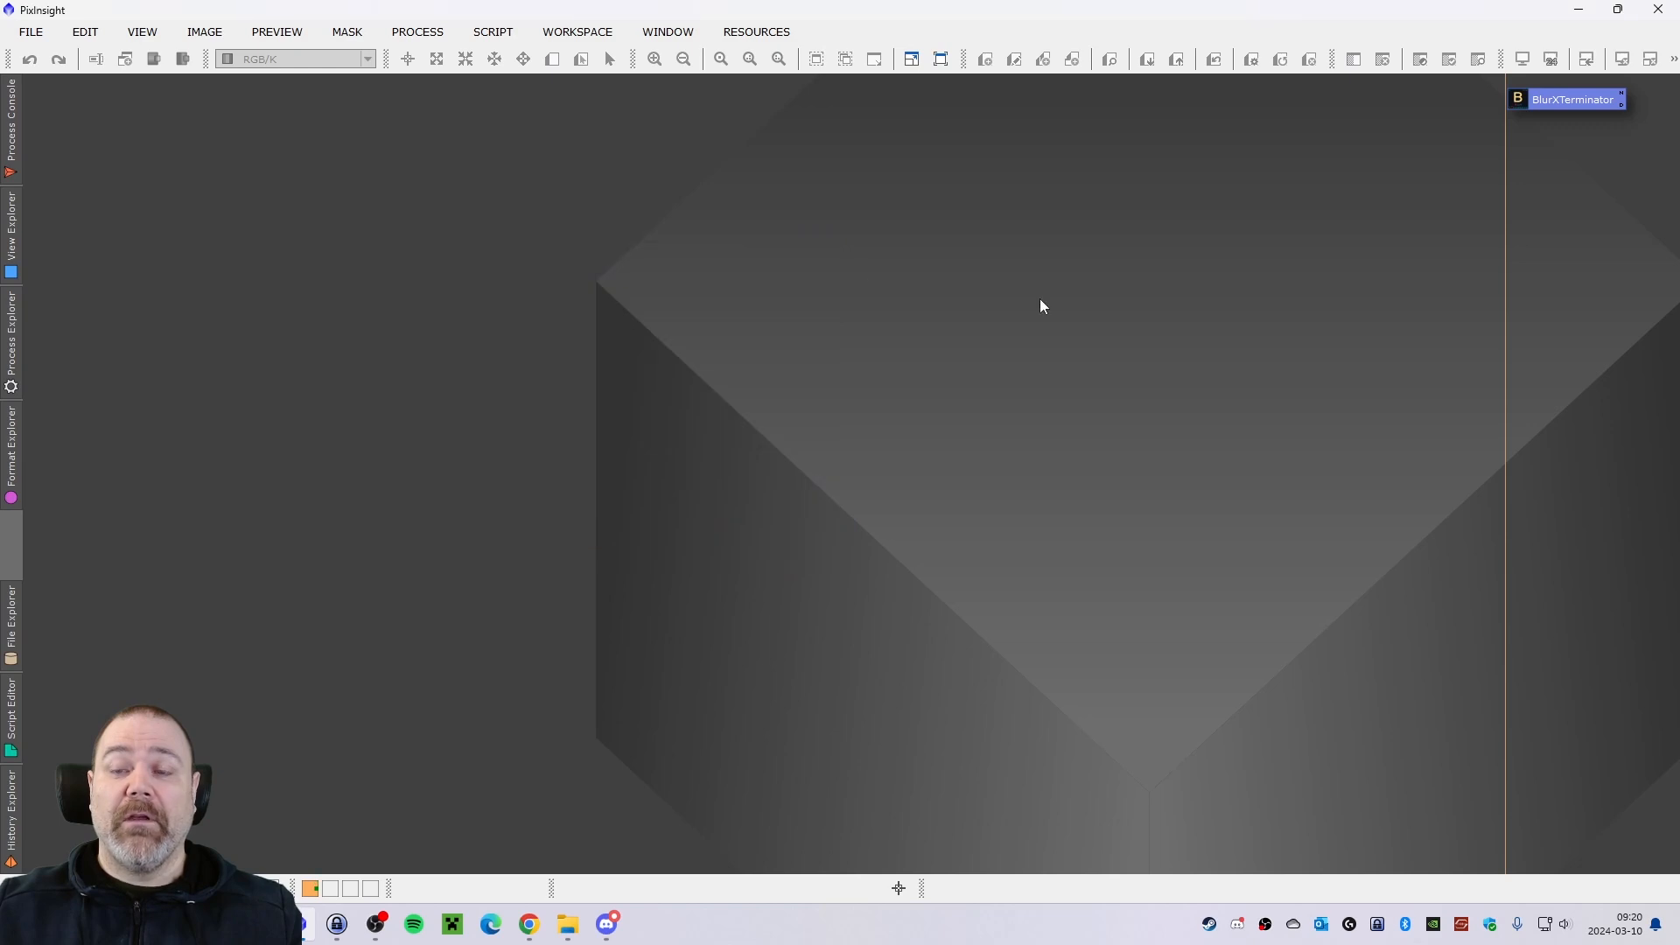
double_click(1556, 102)
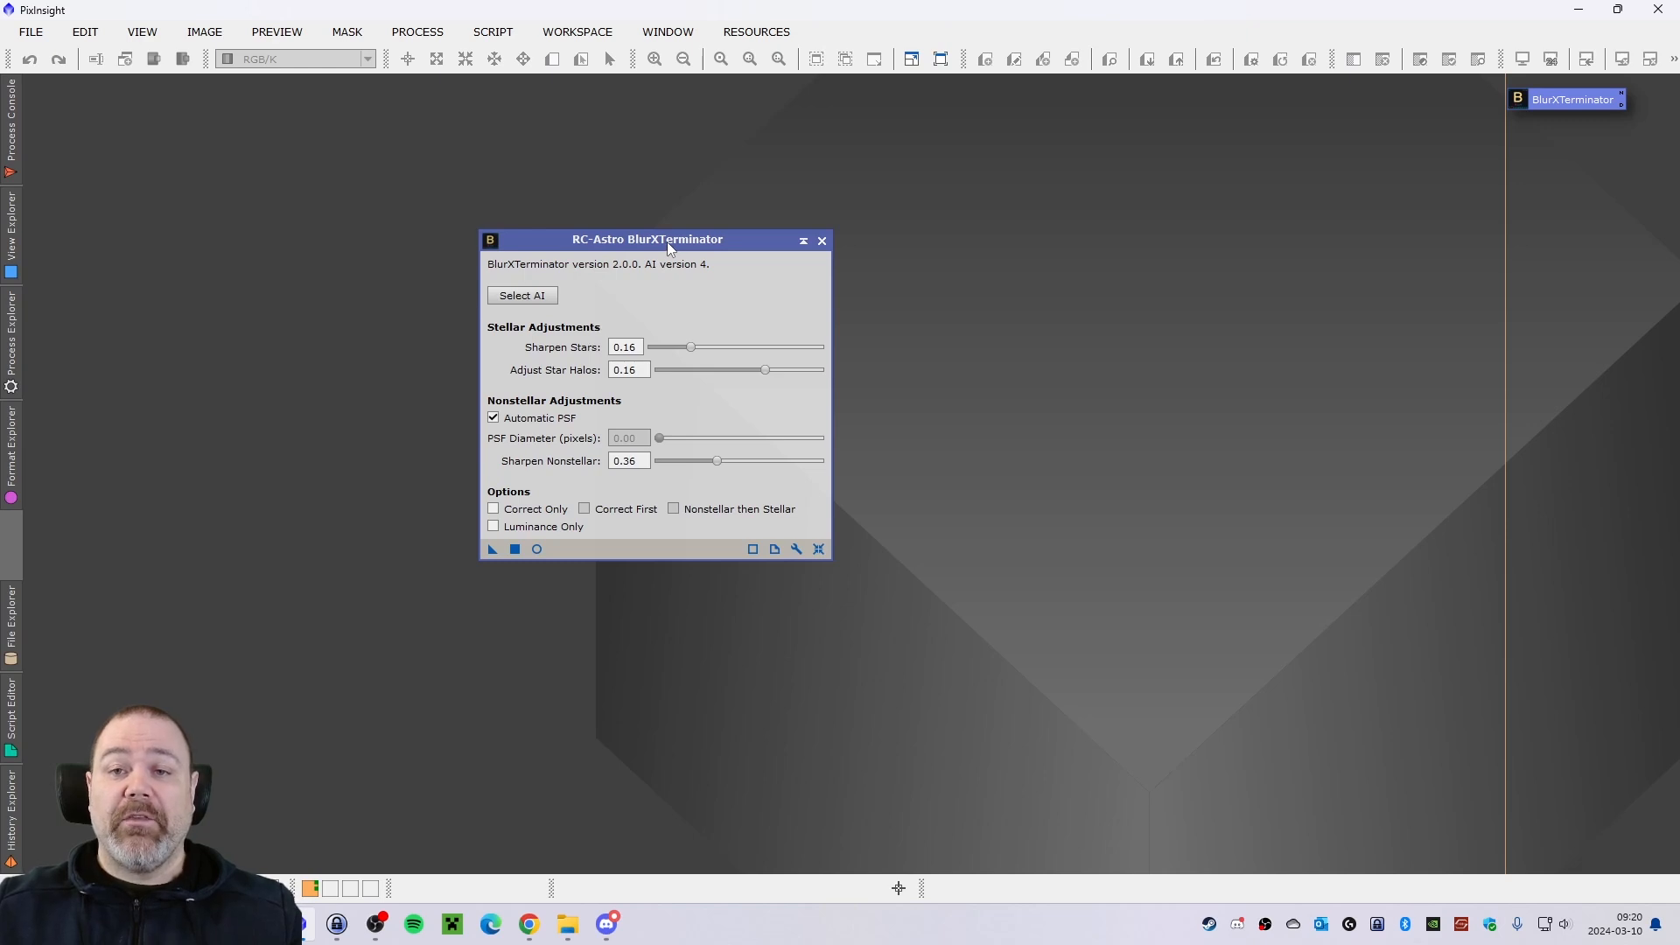
click(822, 240)
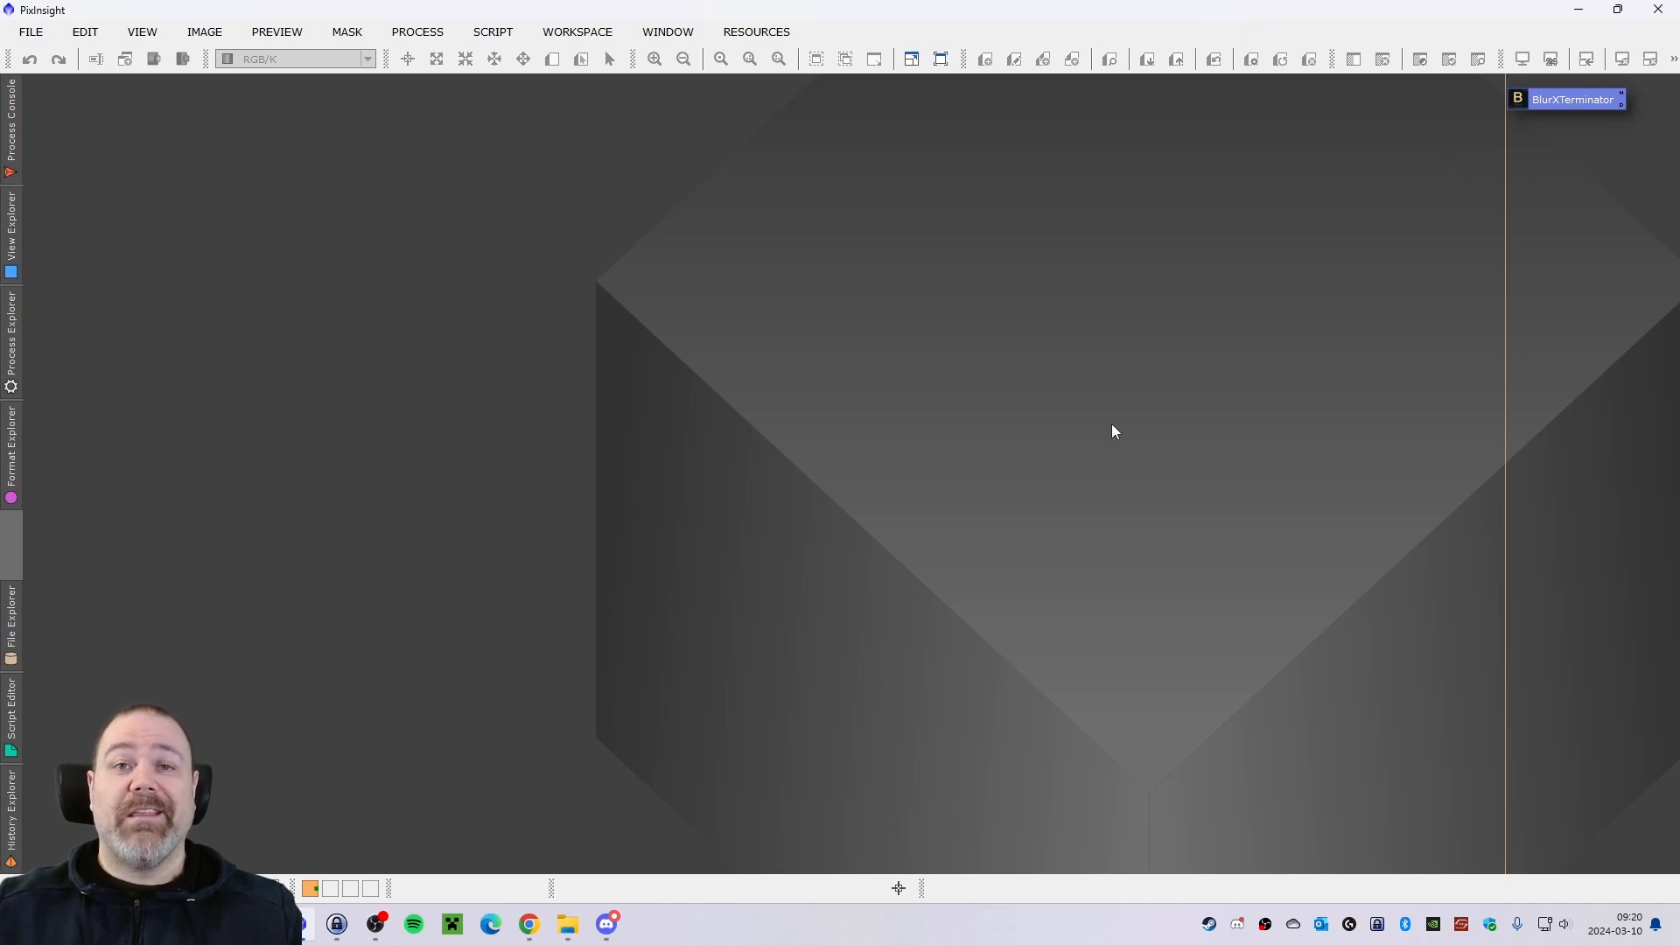
Review the workspace's Process Icons commands for loading, merging, saving and removing icons.
right_click(1554, 219)
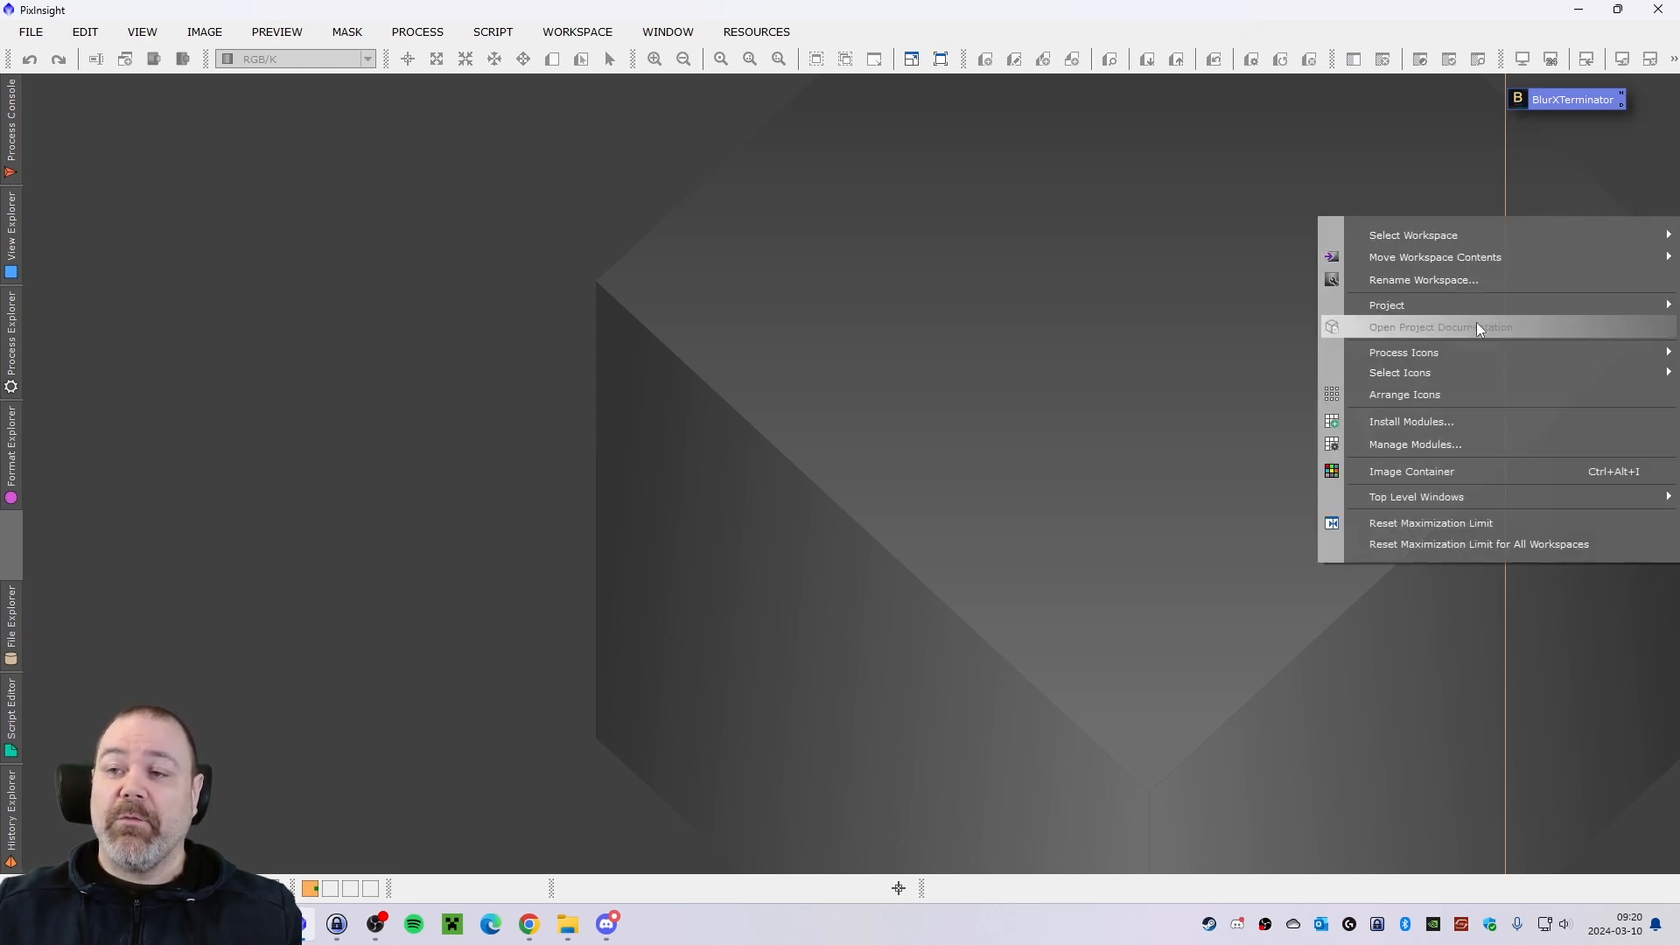
mouse_move(1436, 354)
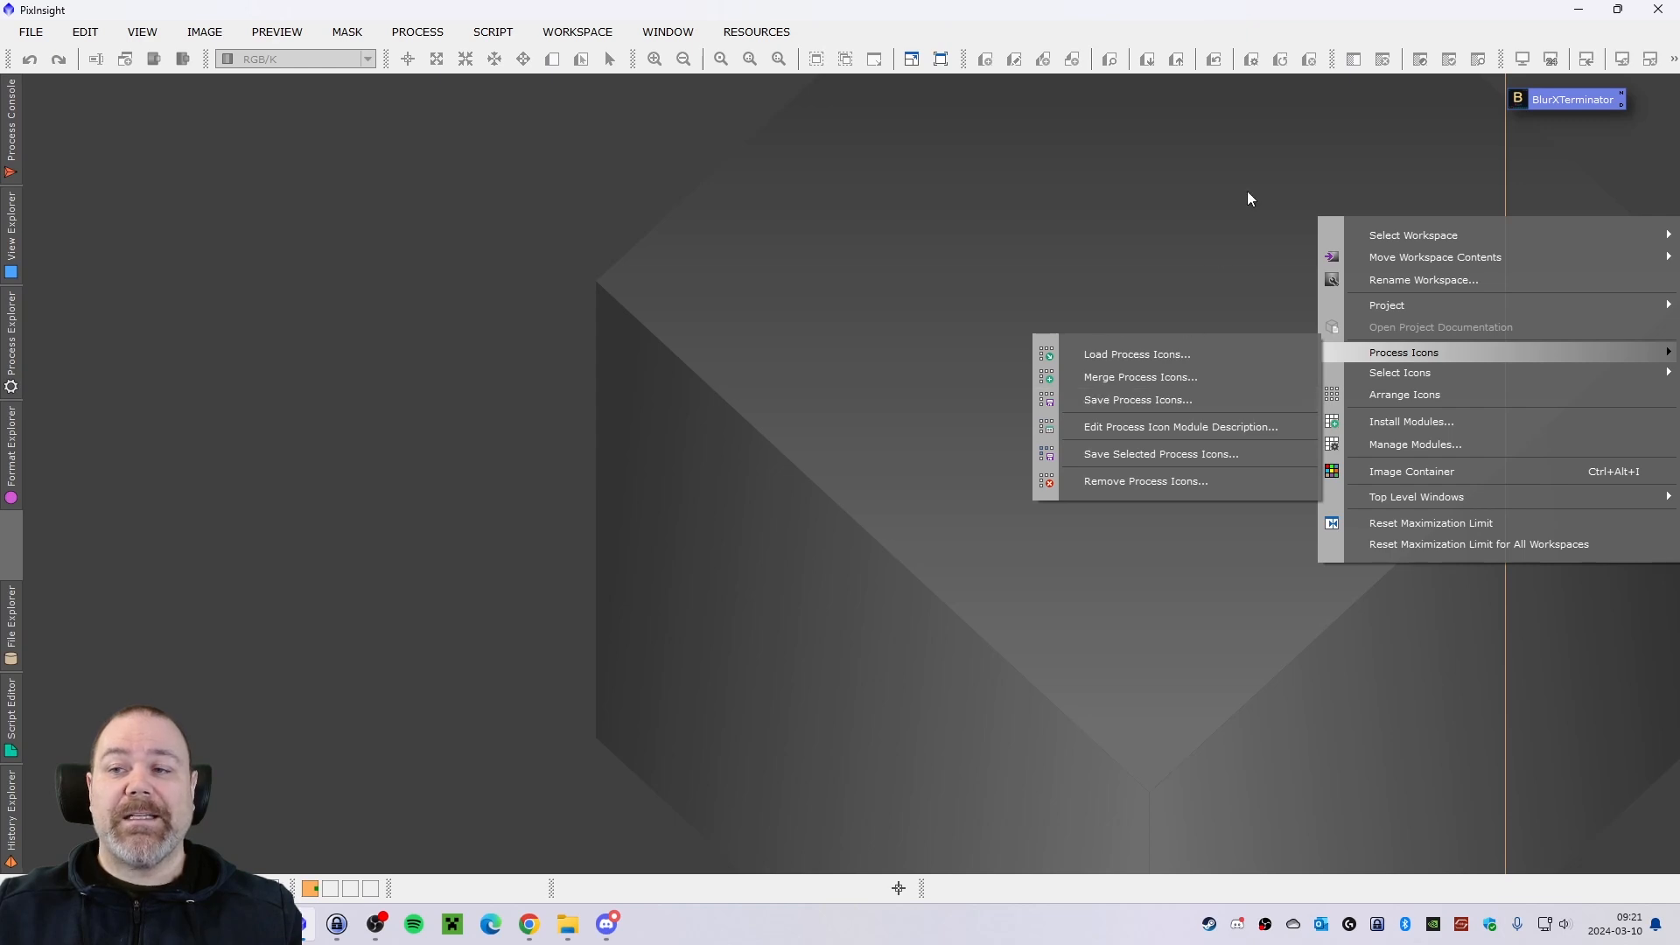
click(1340, 118)
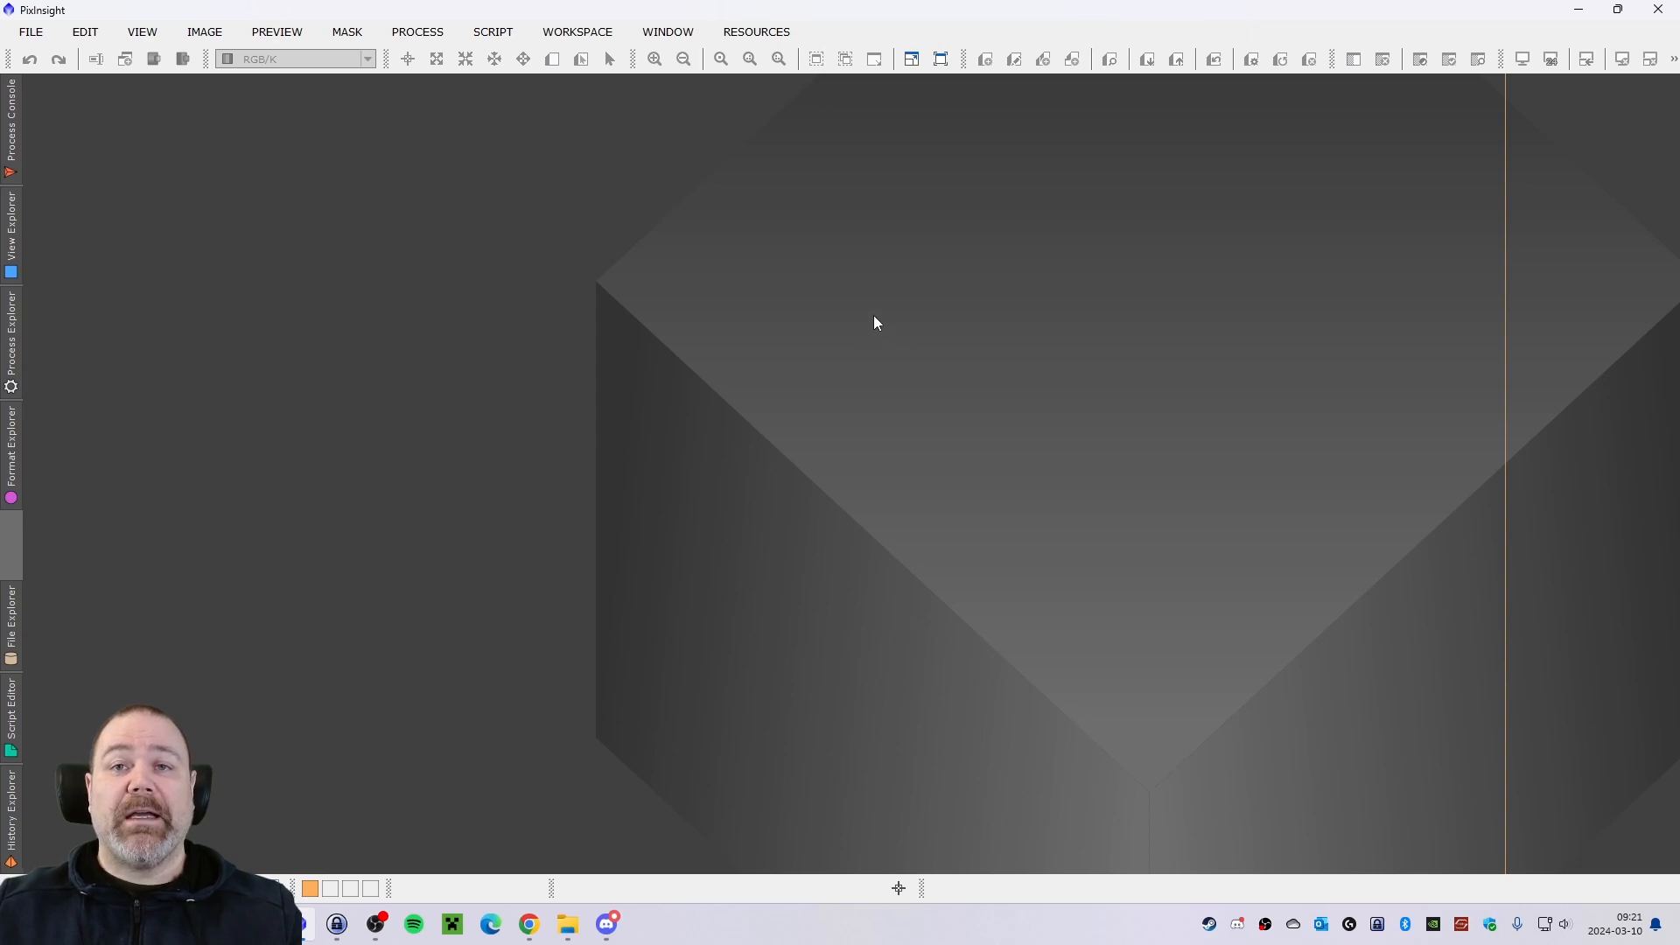
Load the process icons from ProcessIconsMono.xpsm in the Astrofoto folder under the personal cloud storage's Dokument folder.
right_click(1530, 266)
mouse_move(1352, 402)
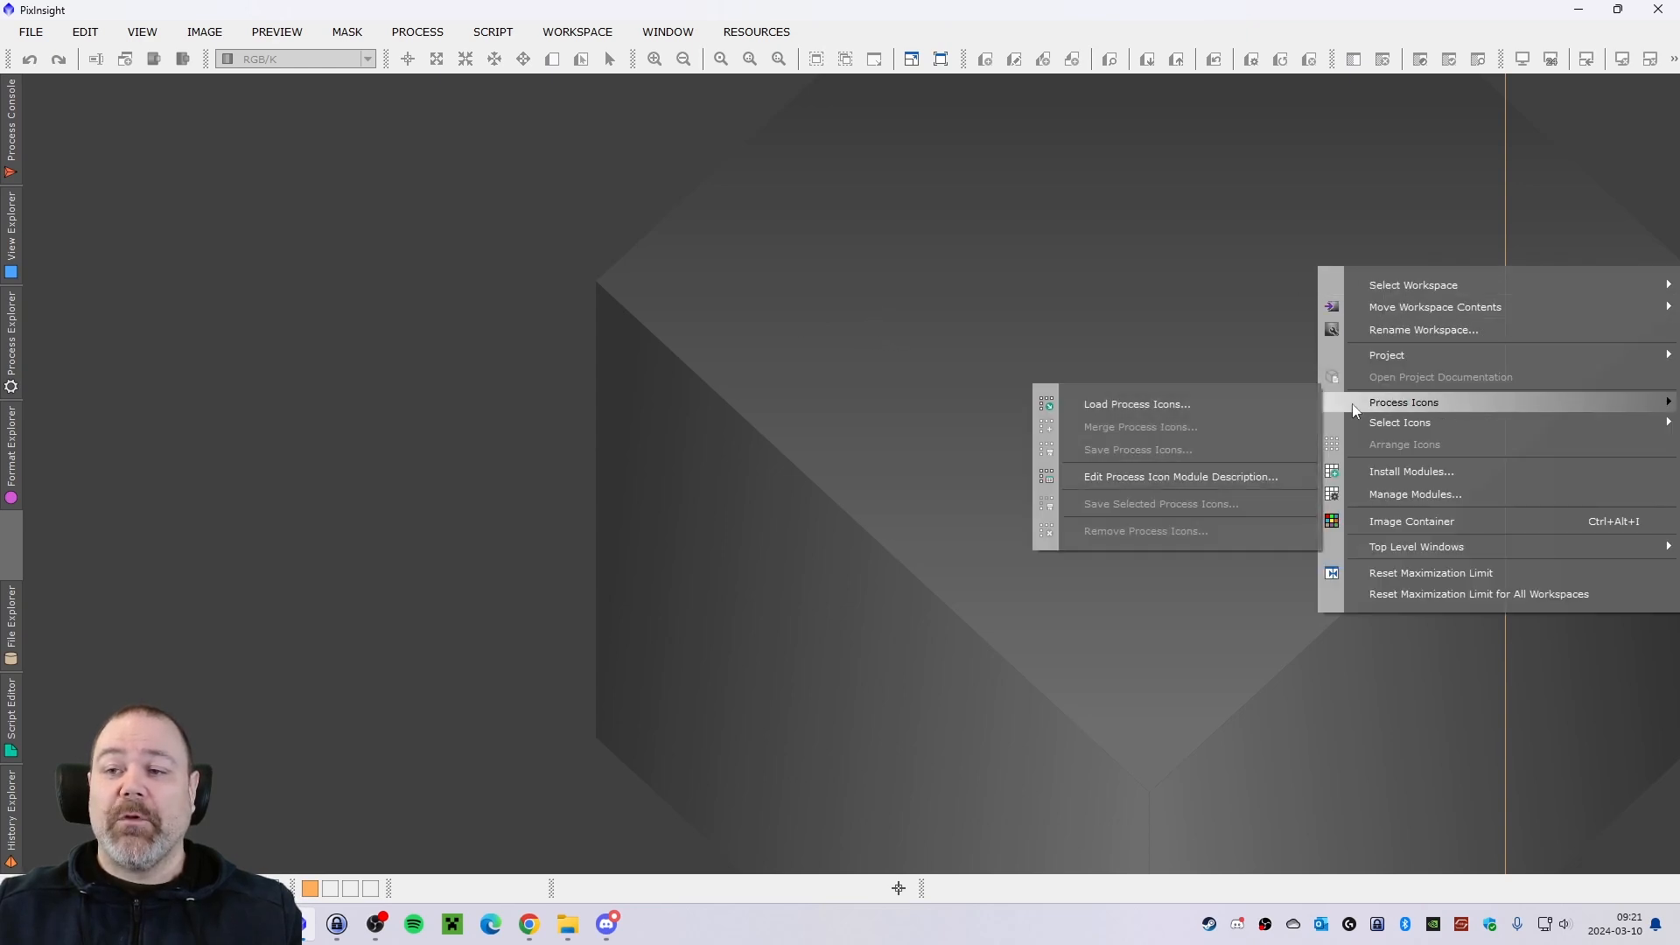
click(1141, 408)
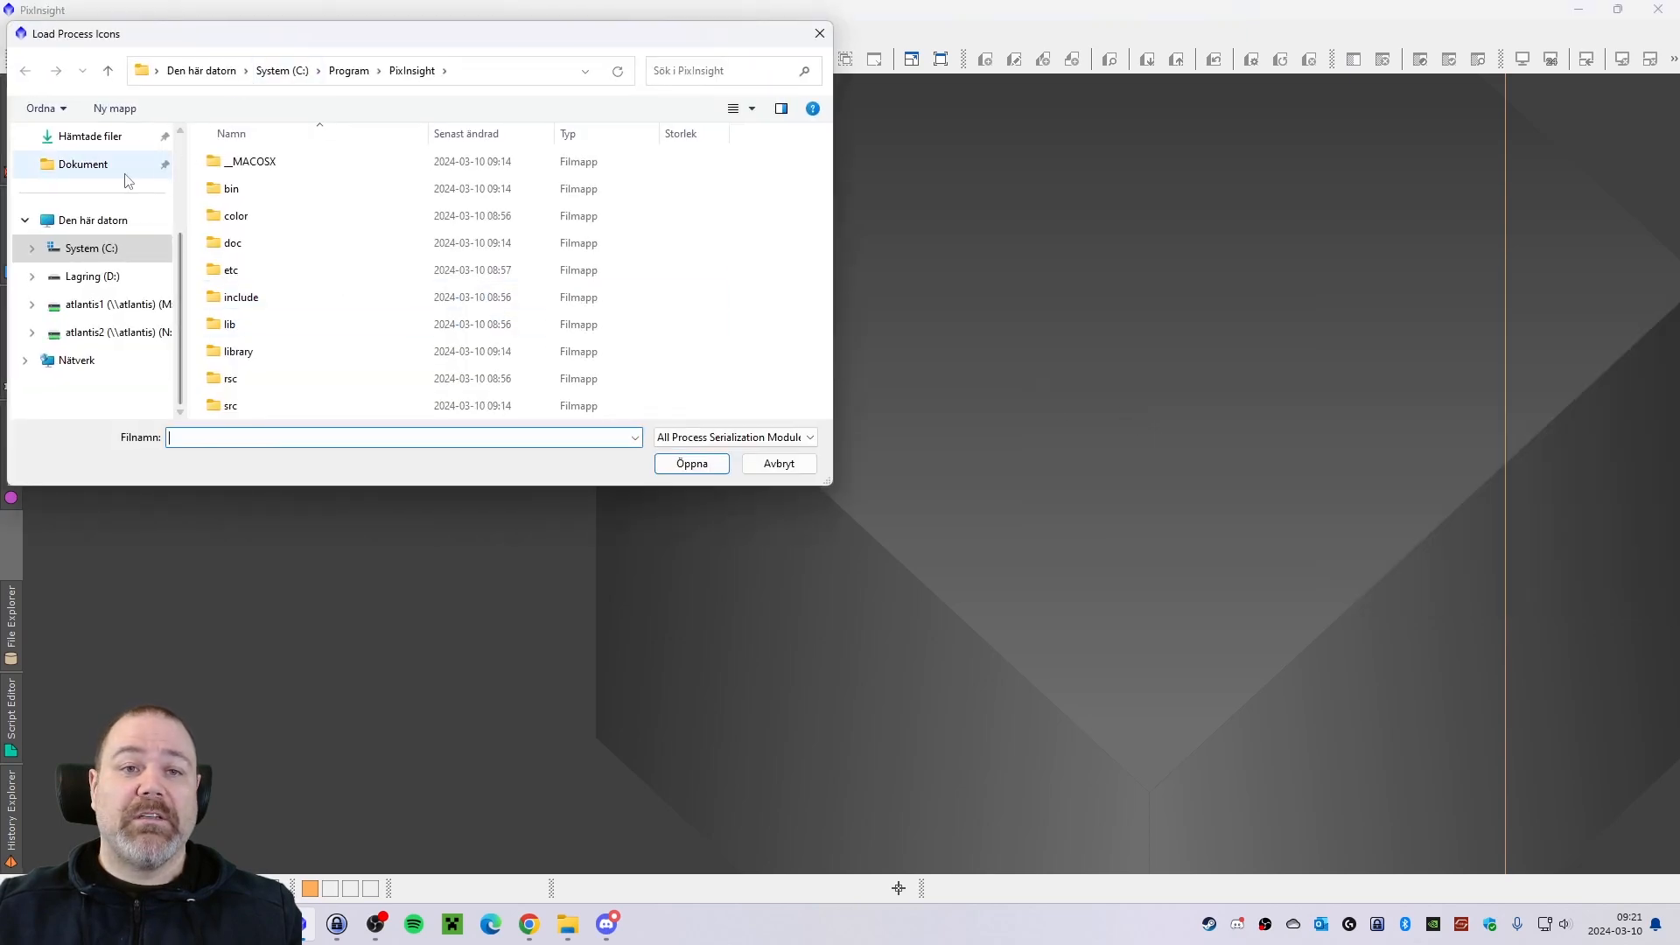
scroll(112, 218, up, 3)
click(94, 199)
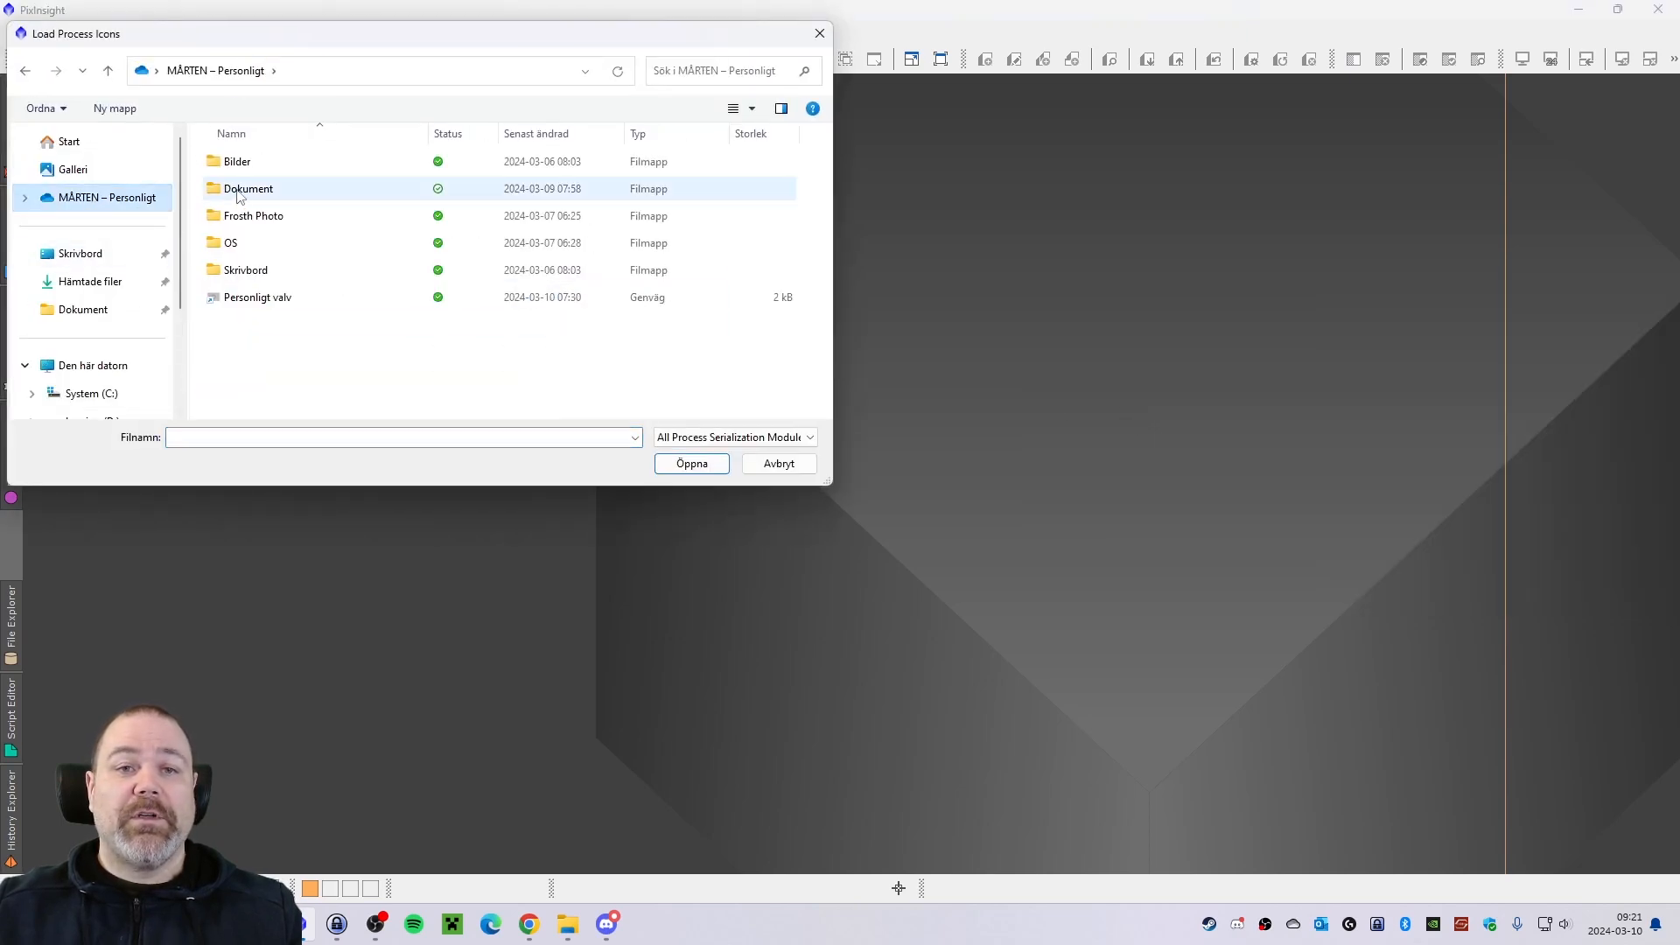
double_click(239, 191)
double_click(247, 219)
scroll(334, 273, down, 1)
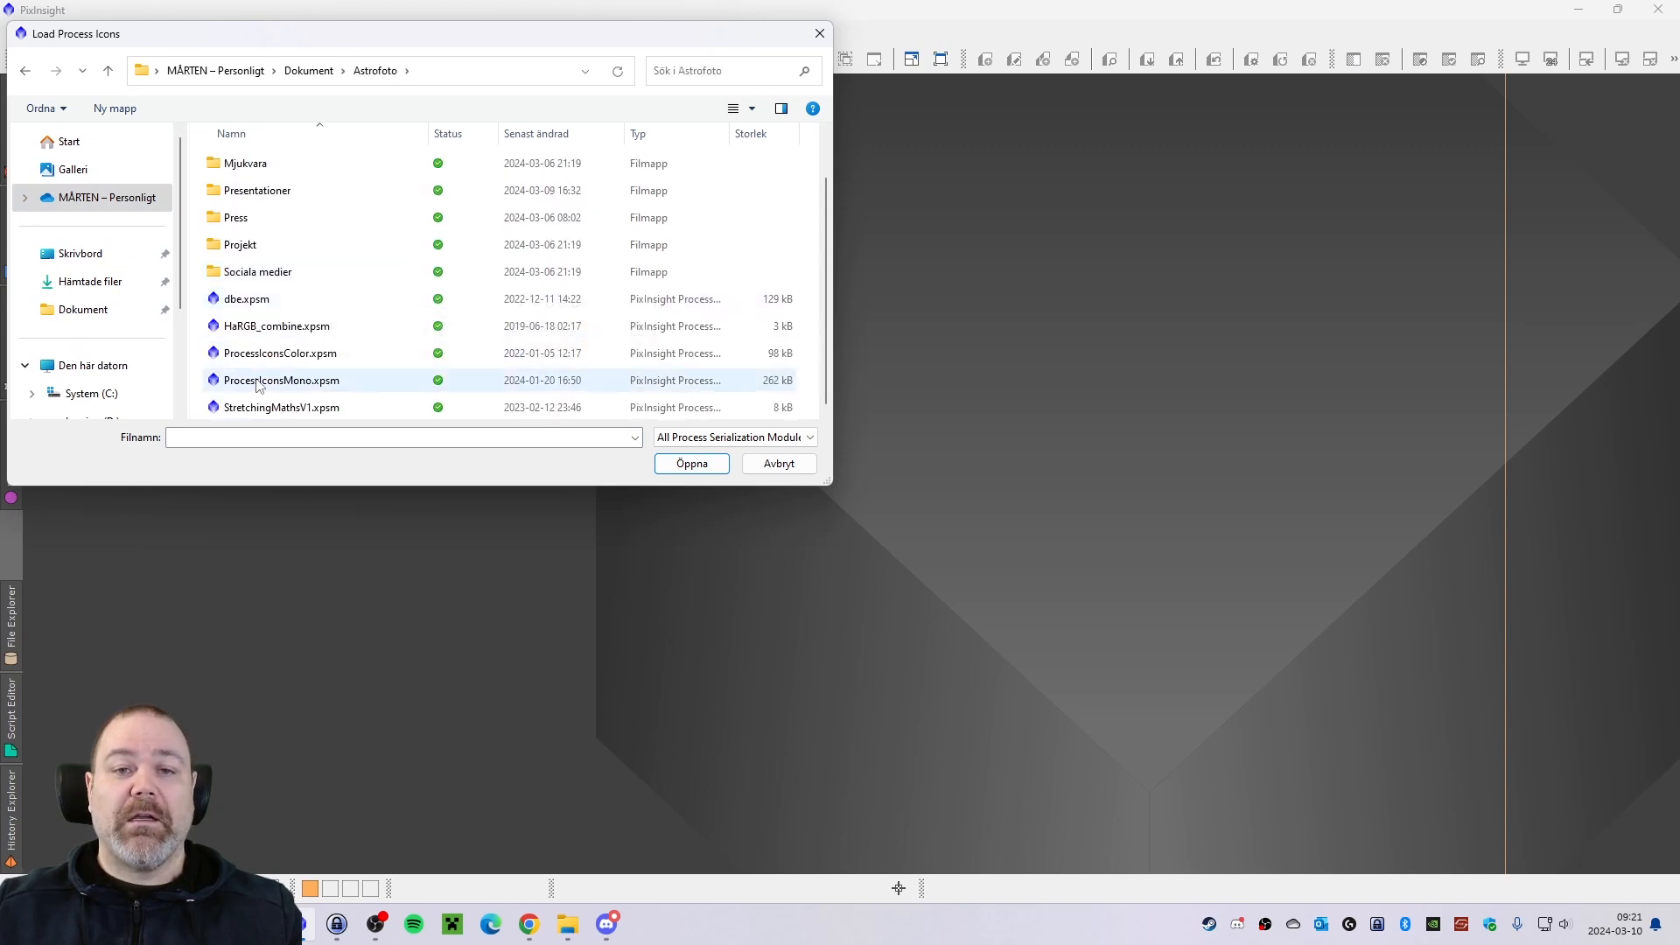
drag(368, 41, 444, 53)
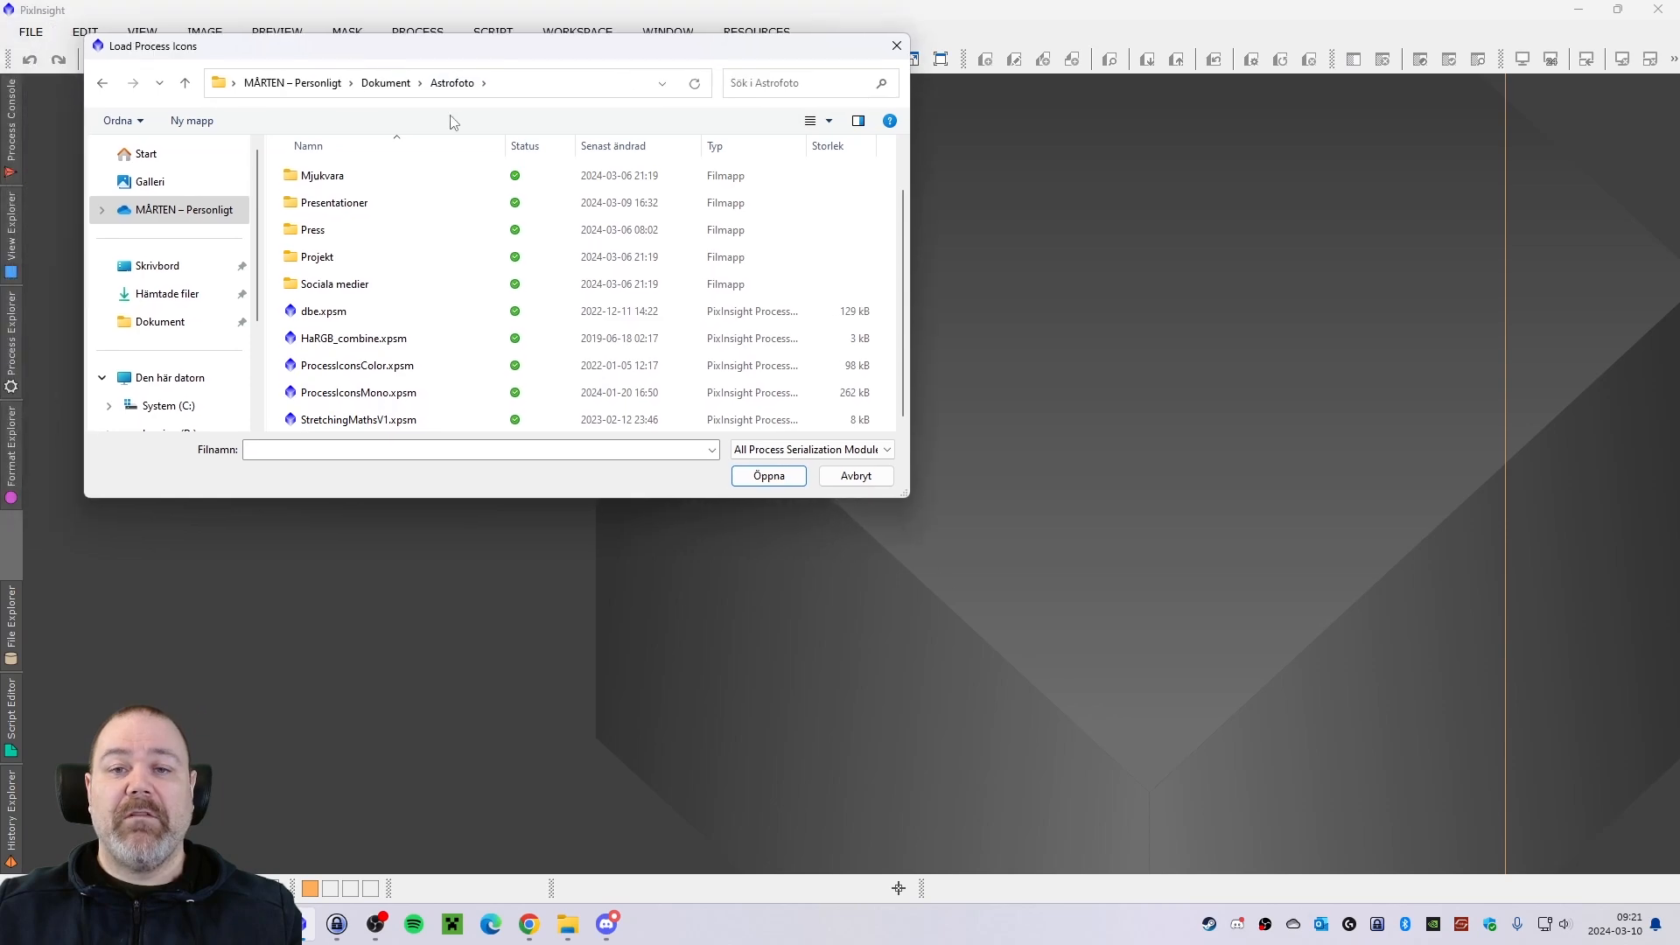
double_click(337, 393)
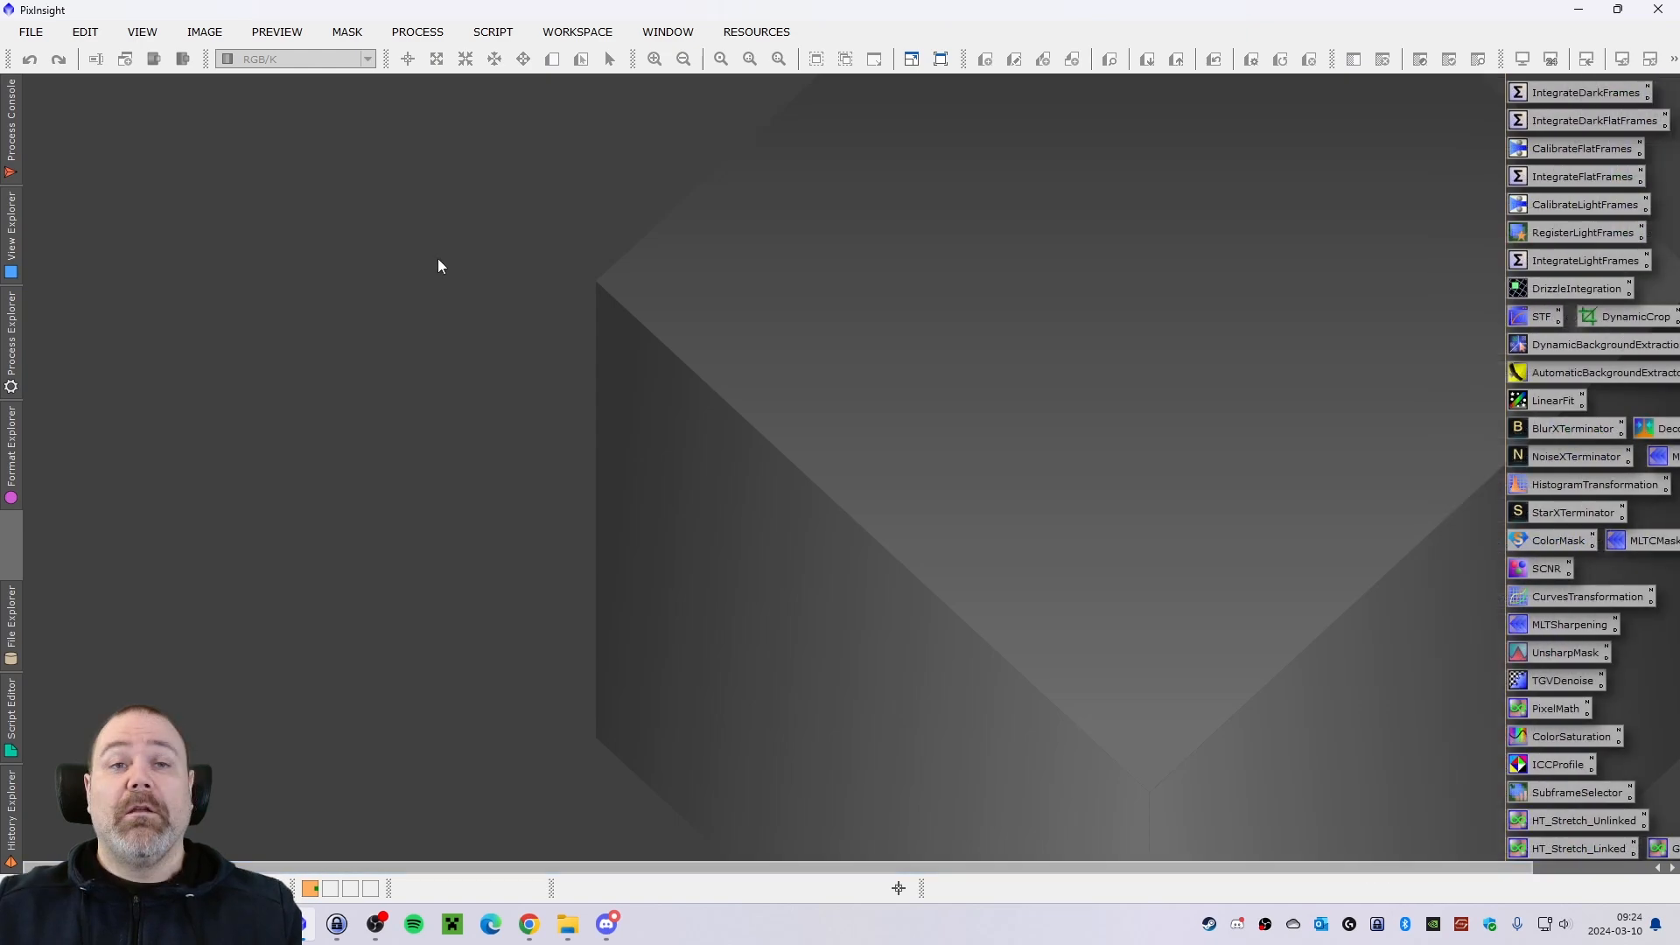
Open the Global Preferences and review the startup, message box and file I/O settings, including the default .xisf extension.
click(89, 32)
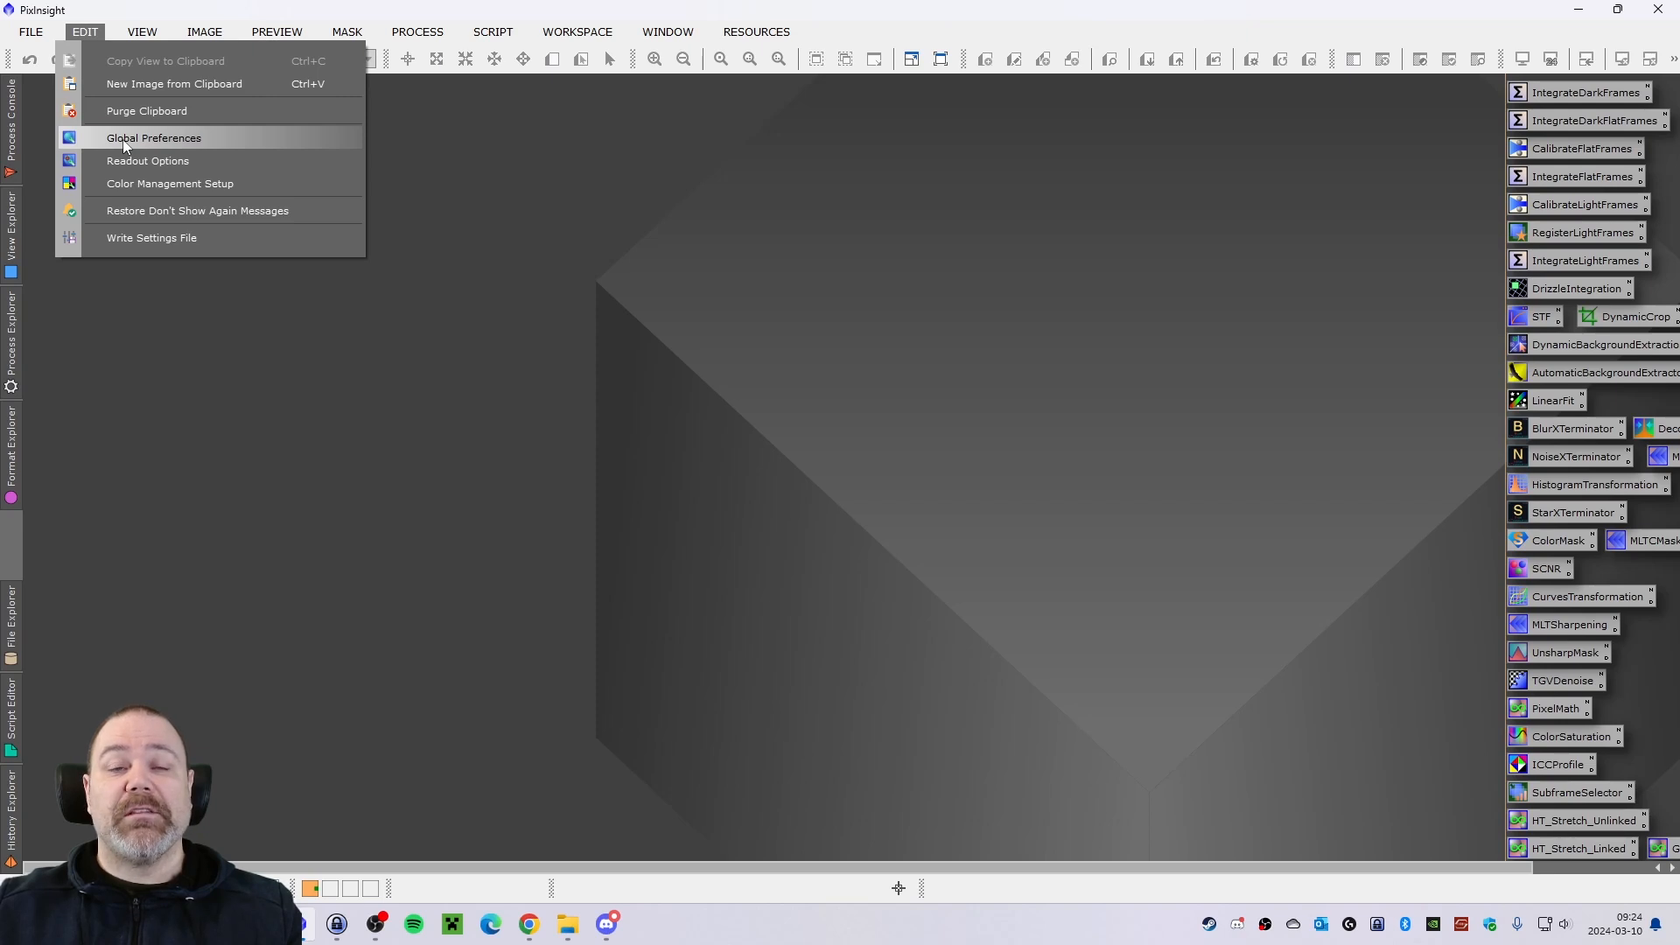
click(566, 145)
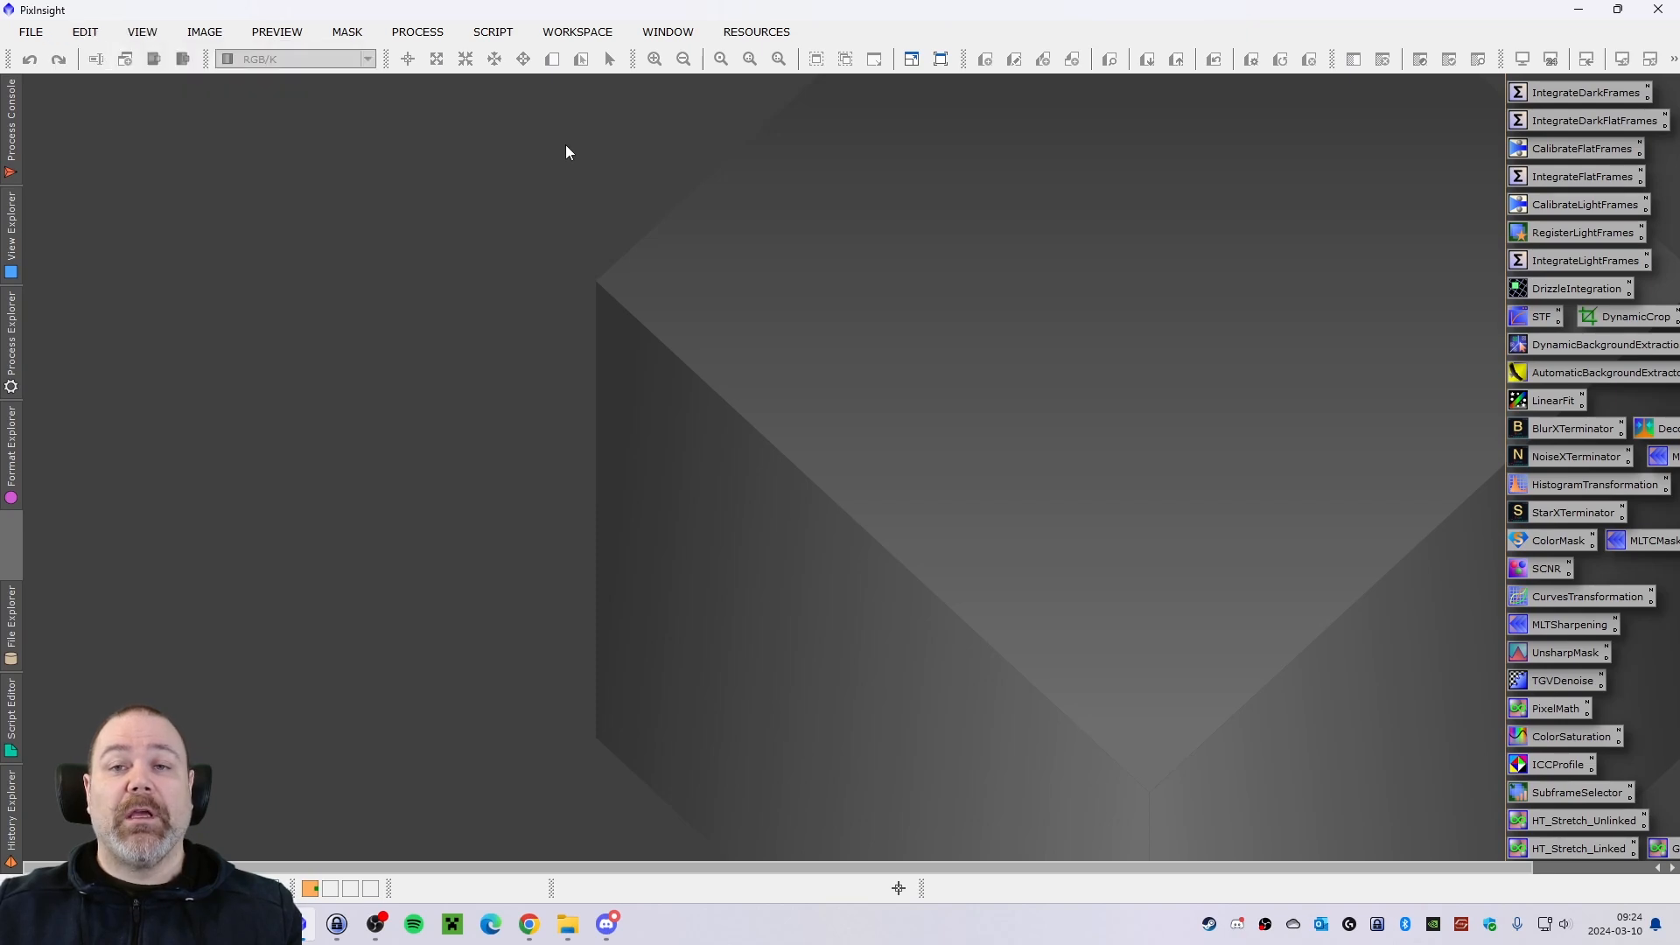
click(87, 32)
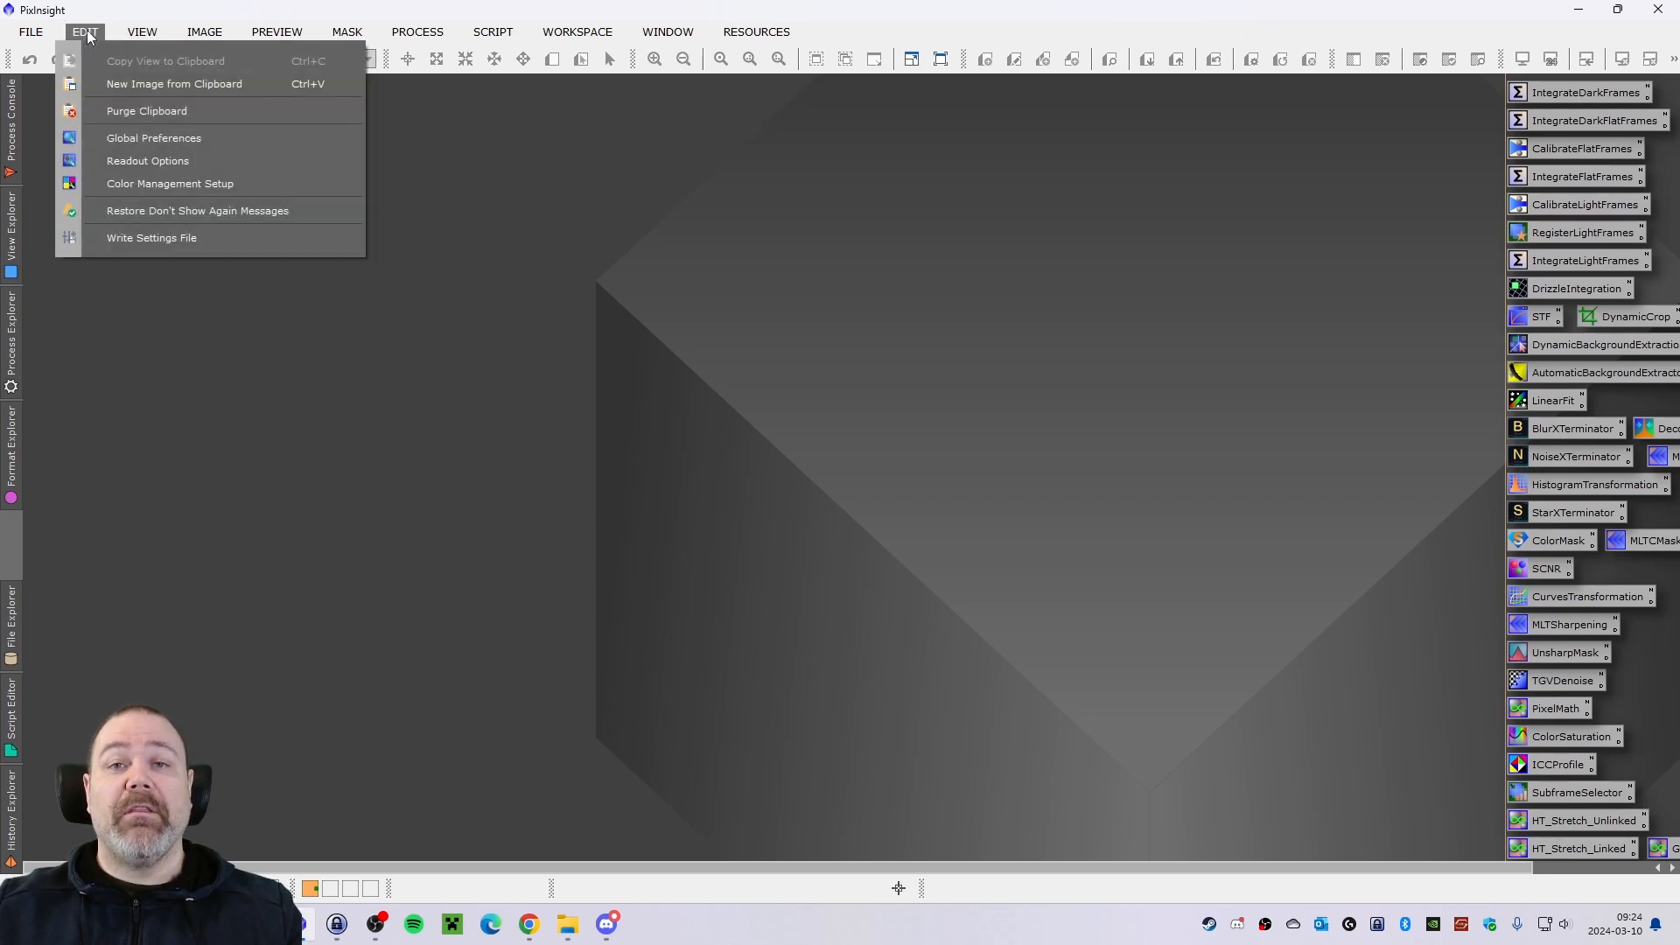
click(151, 139)
drag(759, 140, 655, 126)
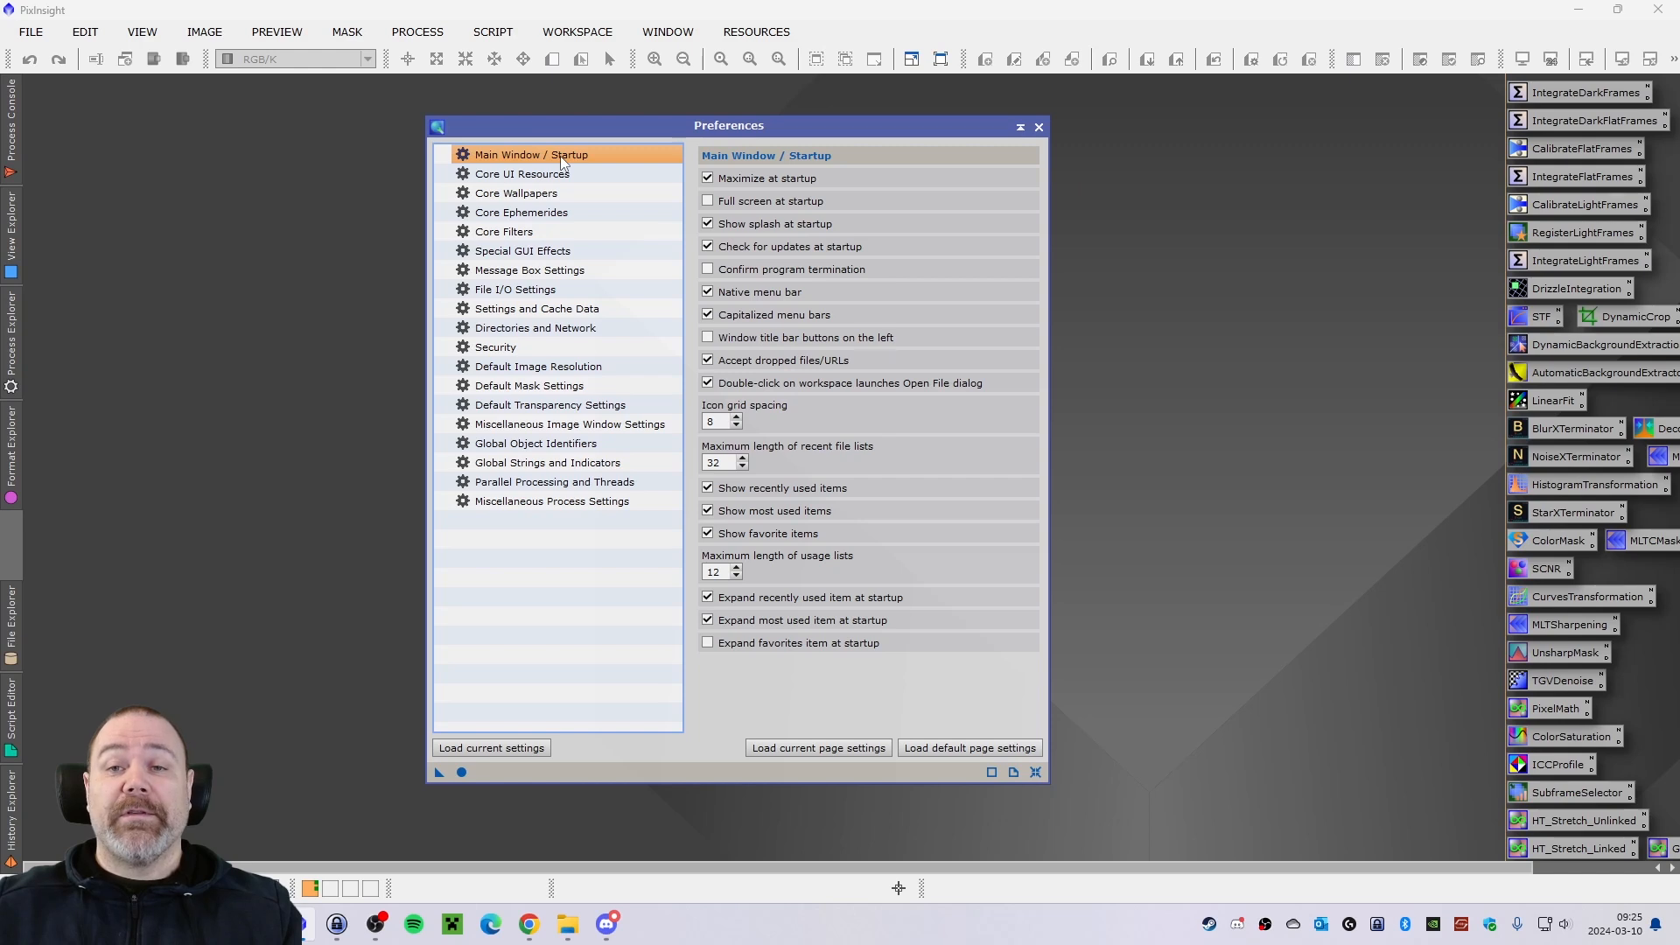
click(567, 274)
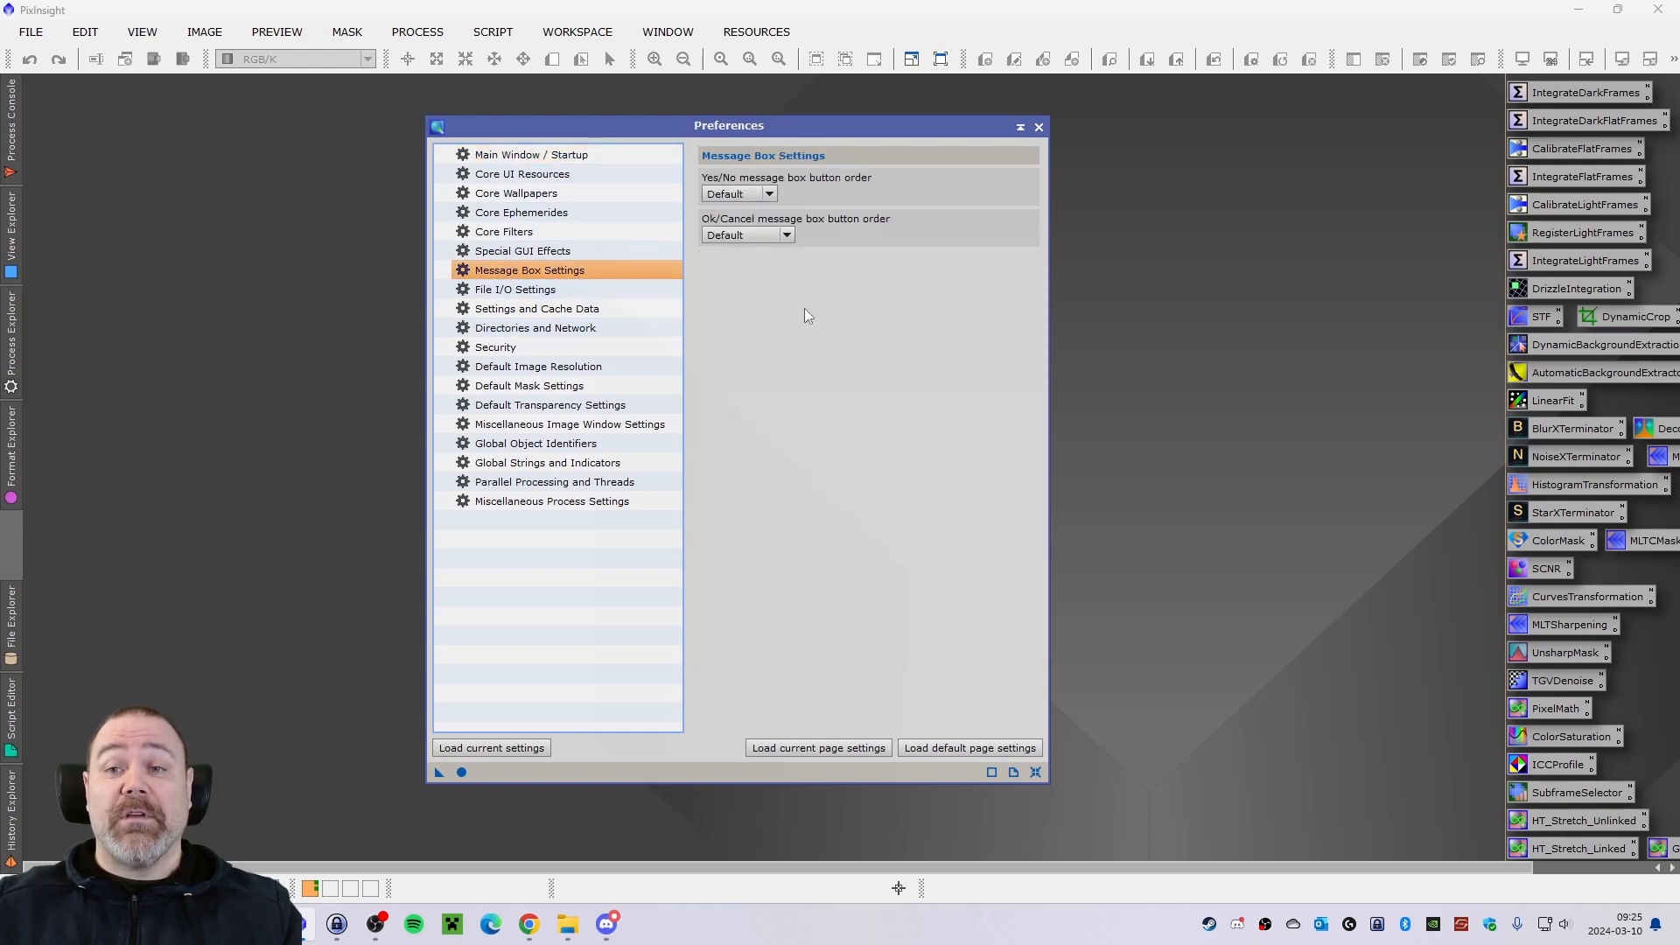
click(769, 194)
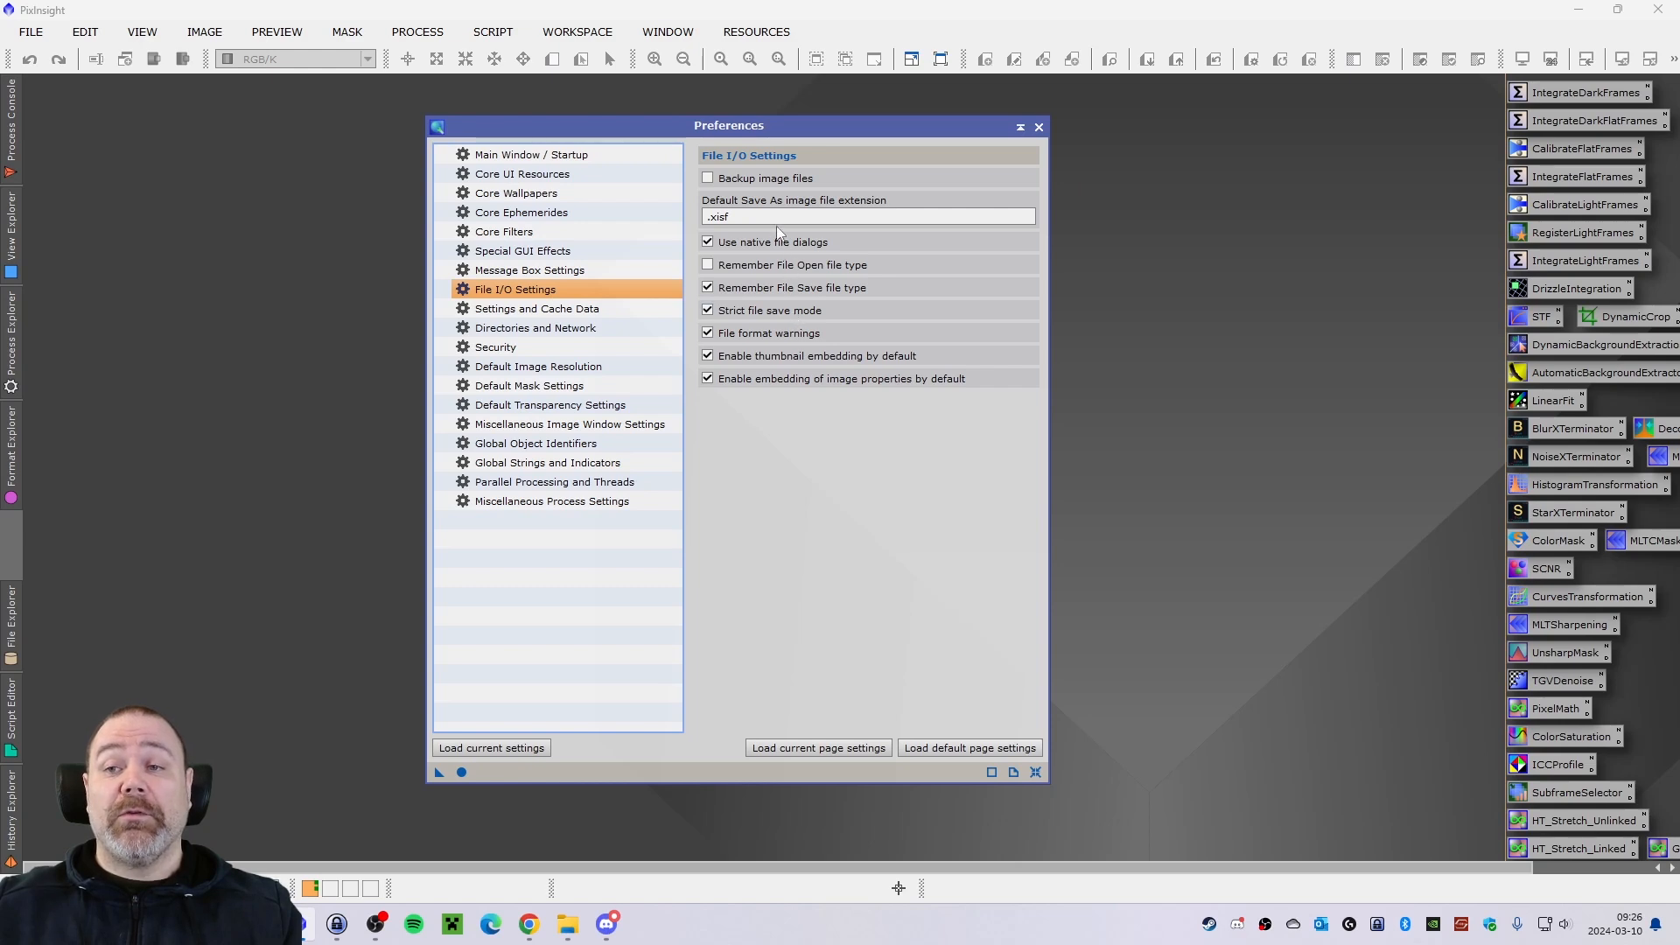
mouse_move(771, 219)
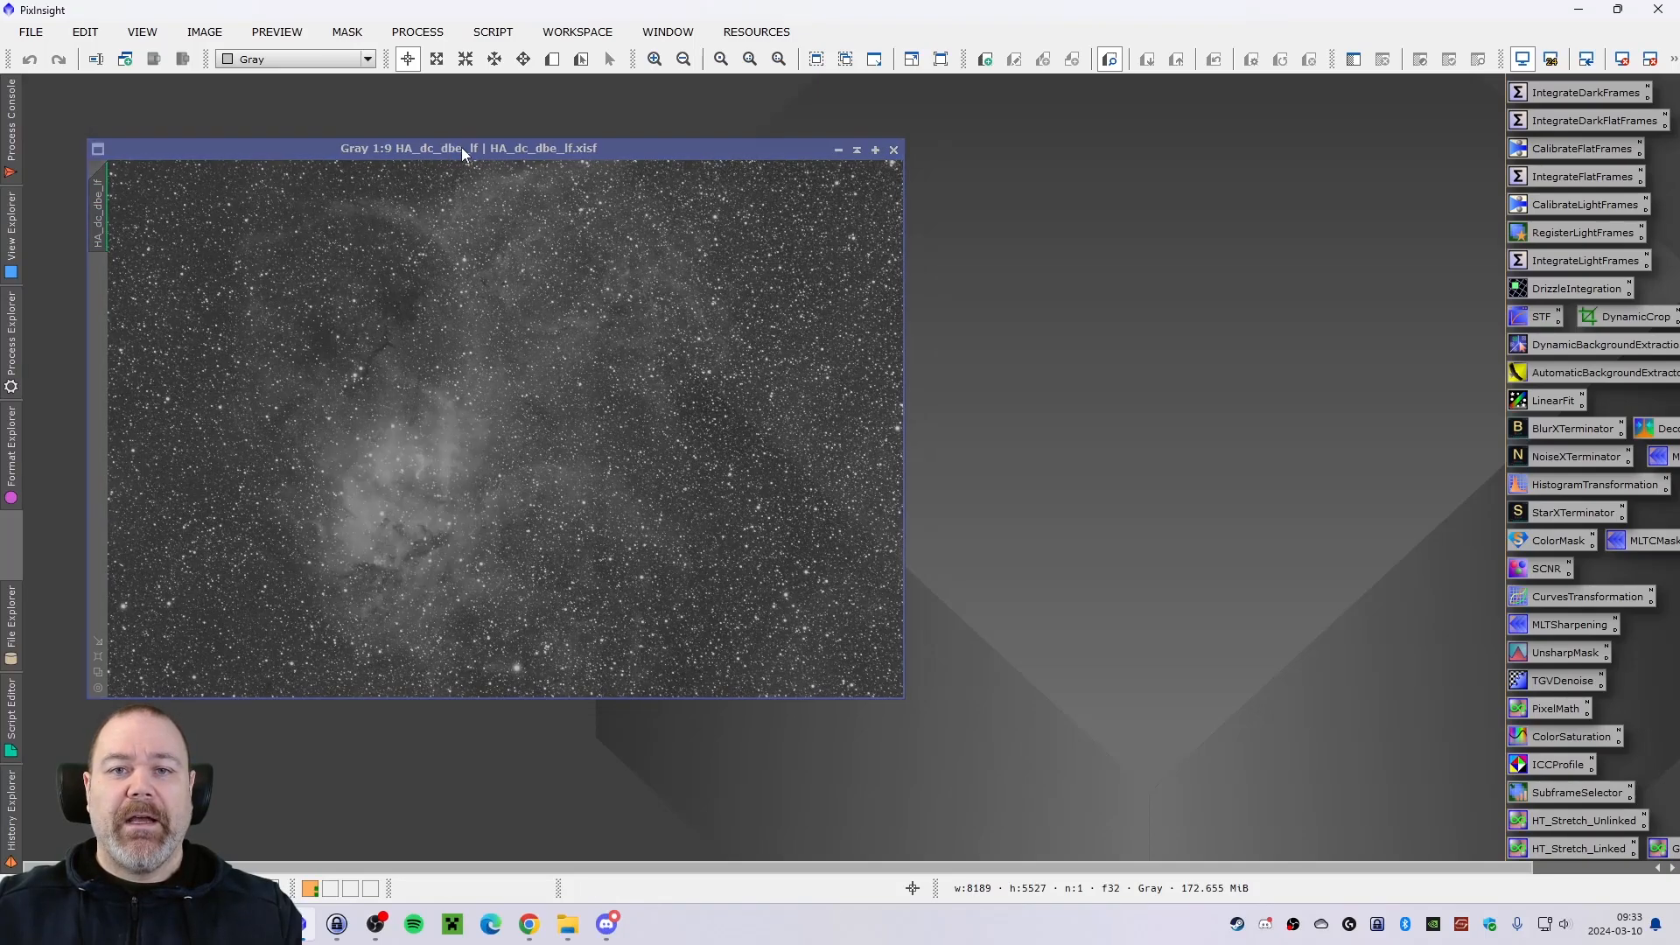
Apply BlurXTerminator to HA_dc_dbe_lf with Sharpen Stars 0.50, Star Halos 0.00, automatic PSF and Sharpen Nonstellar 0.50, and check the run's console log.
drag(460, 147, 460, 140)
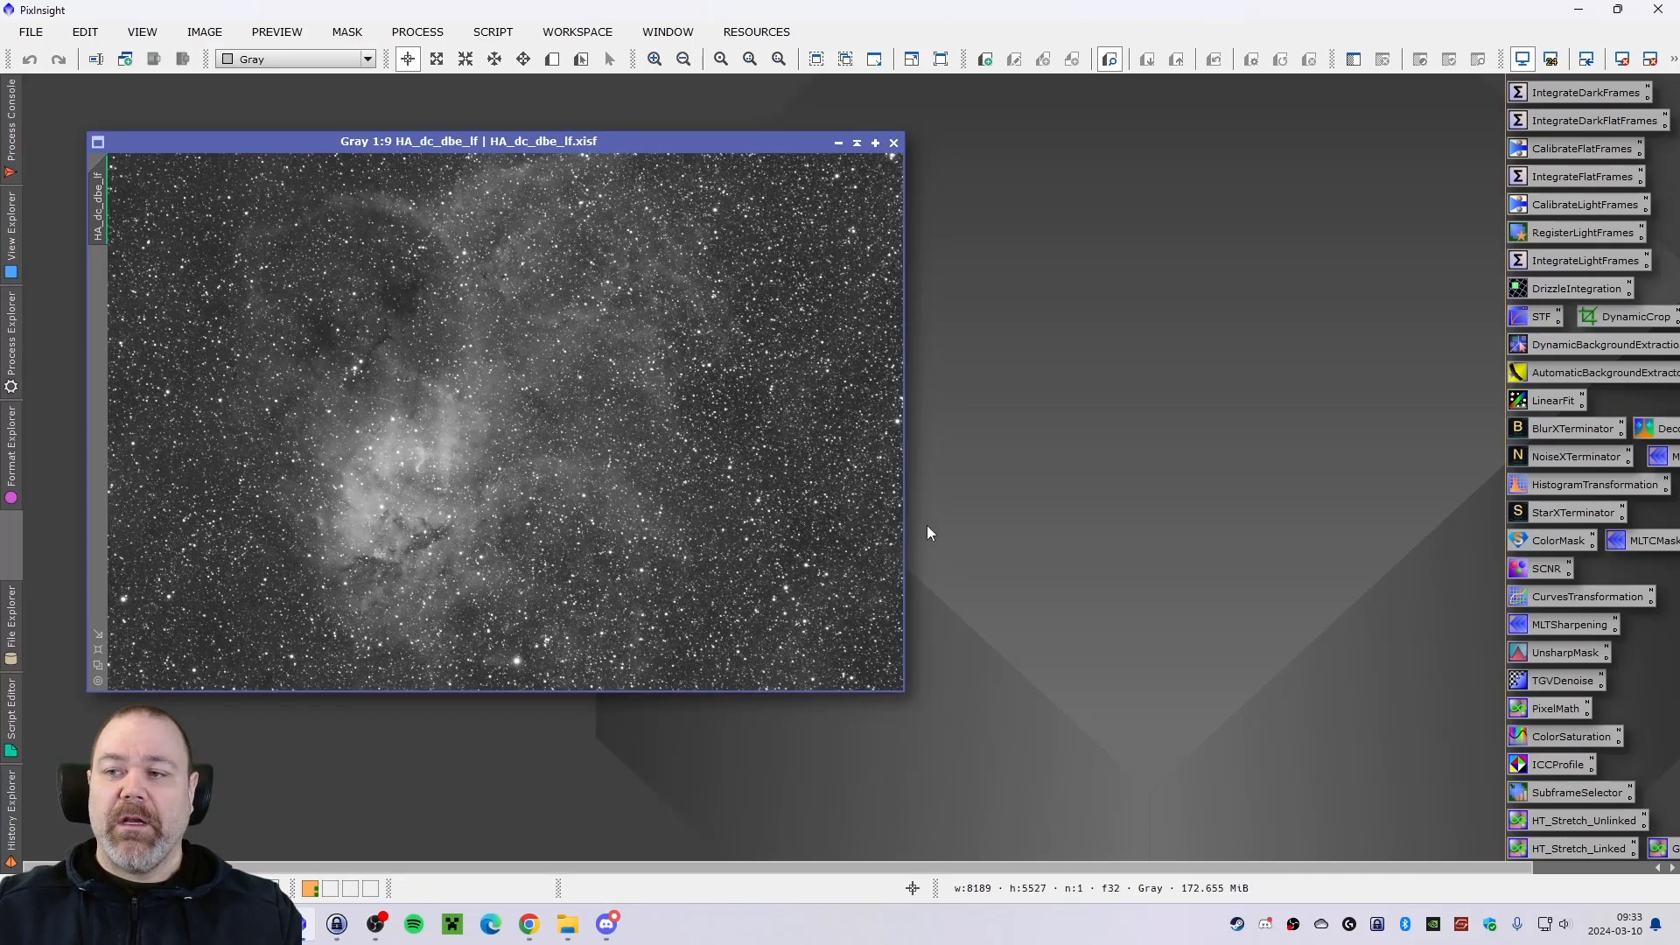
double_click(1562, 428)
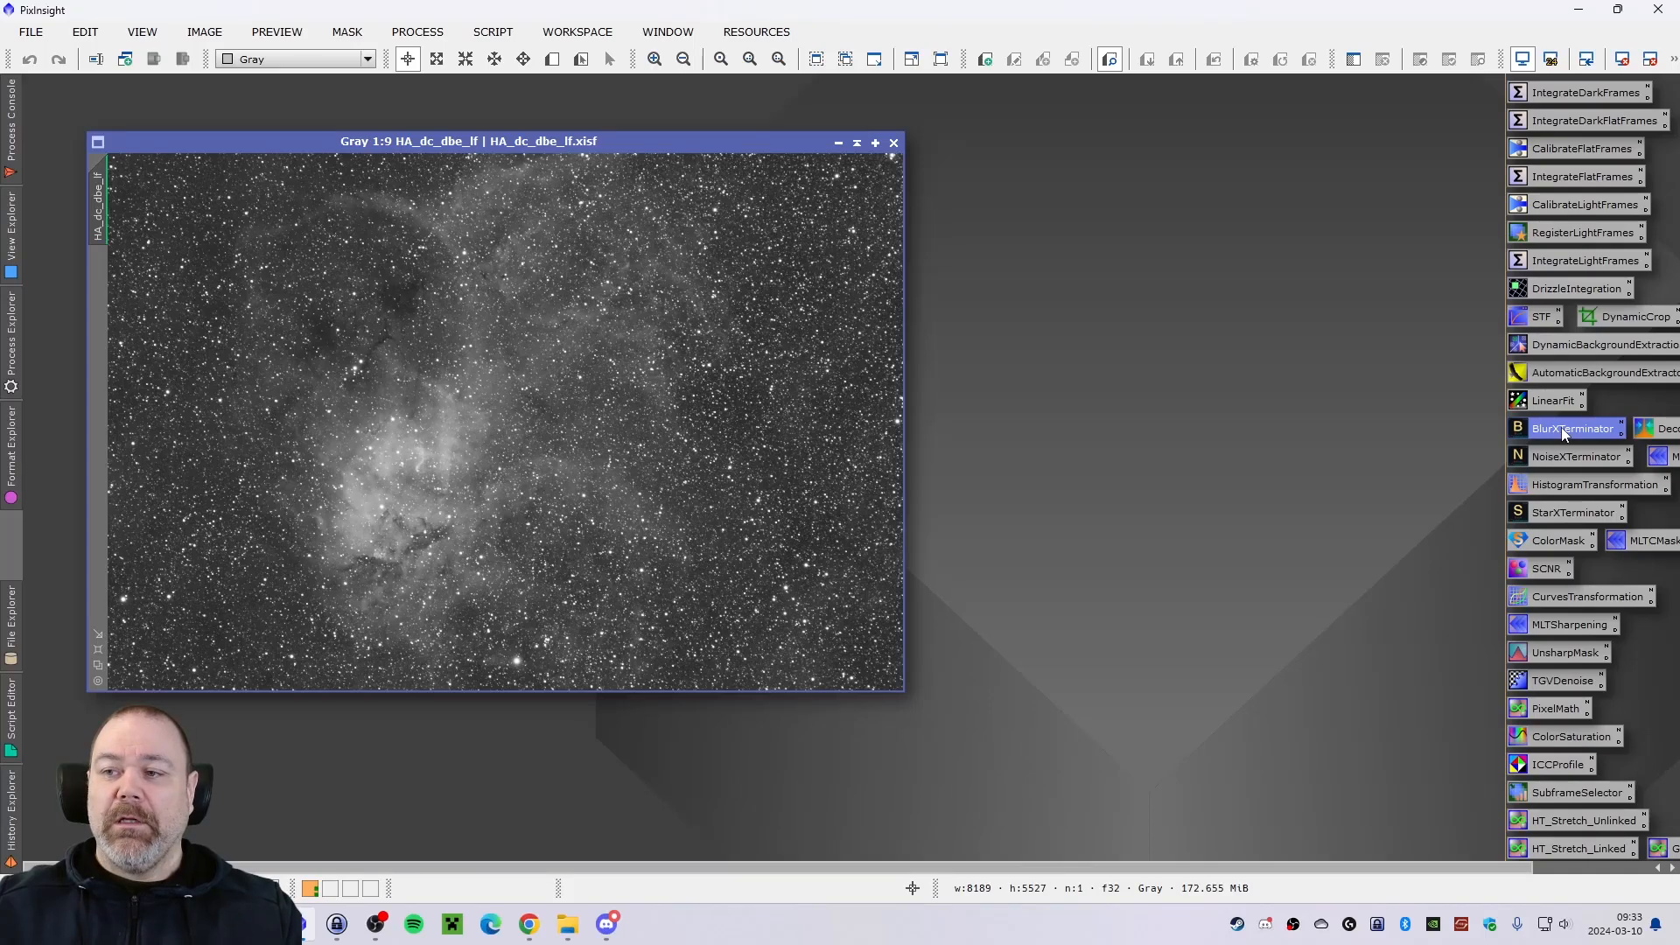
drag(1269, 224, 1163, 220)
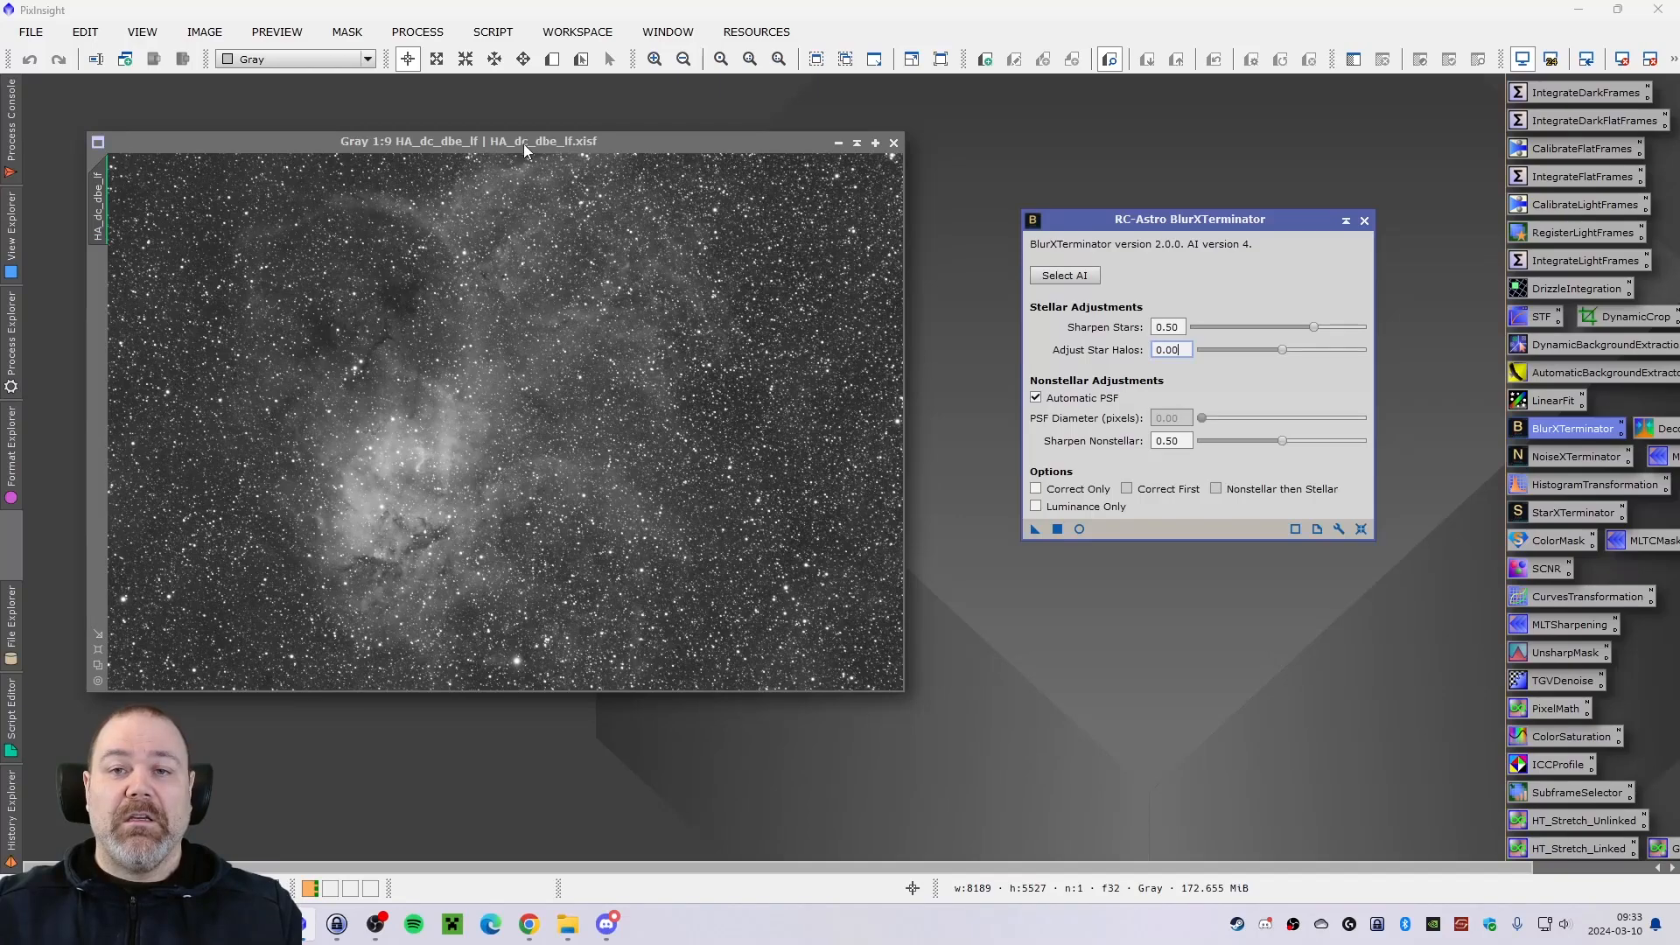
drag(524, 144, 523, 154)
drag(1189, 223, 1196, 248)
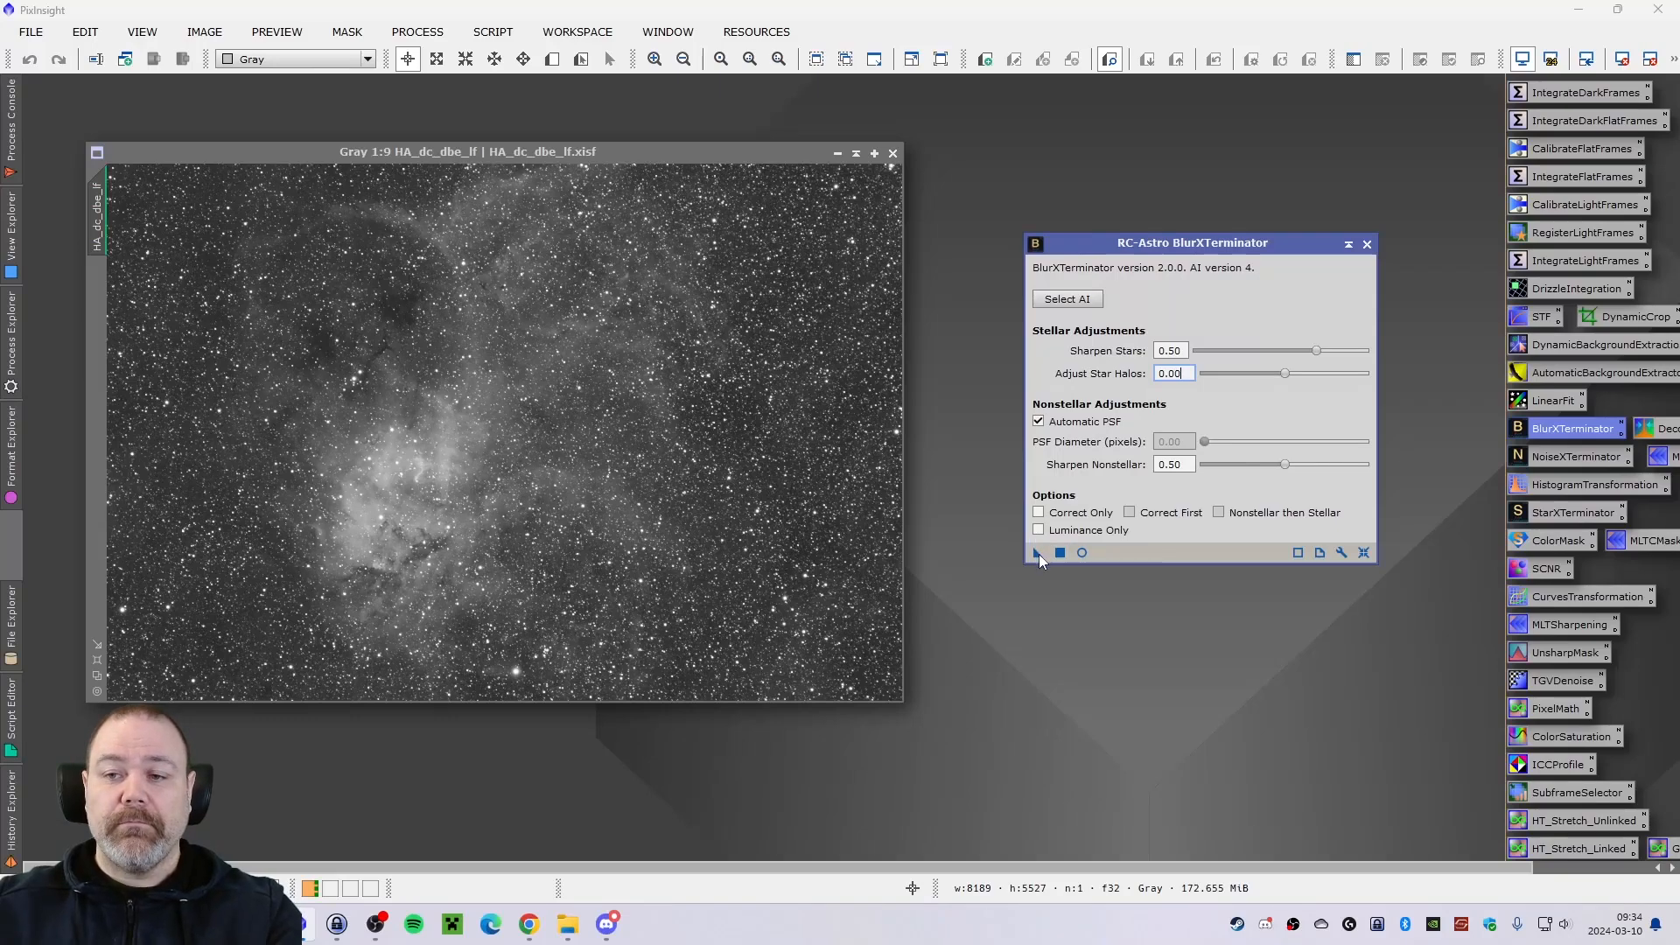
drag(1038, 554, 627, 448)
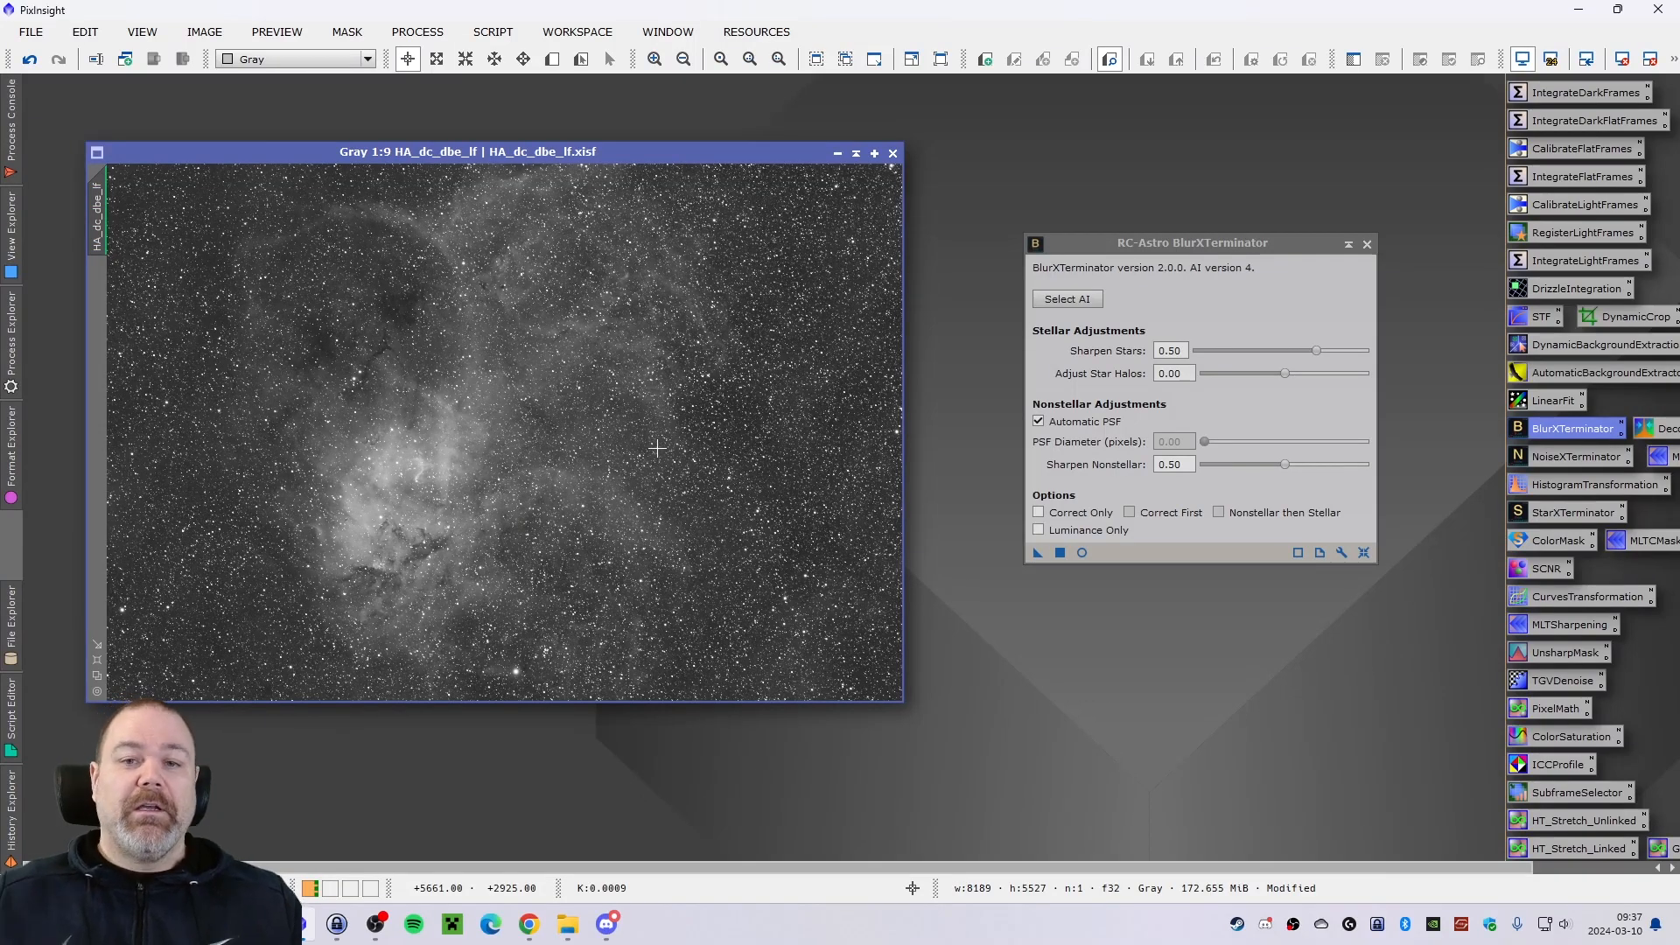
click(14, 134)
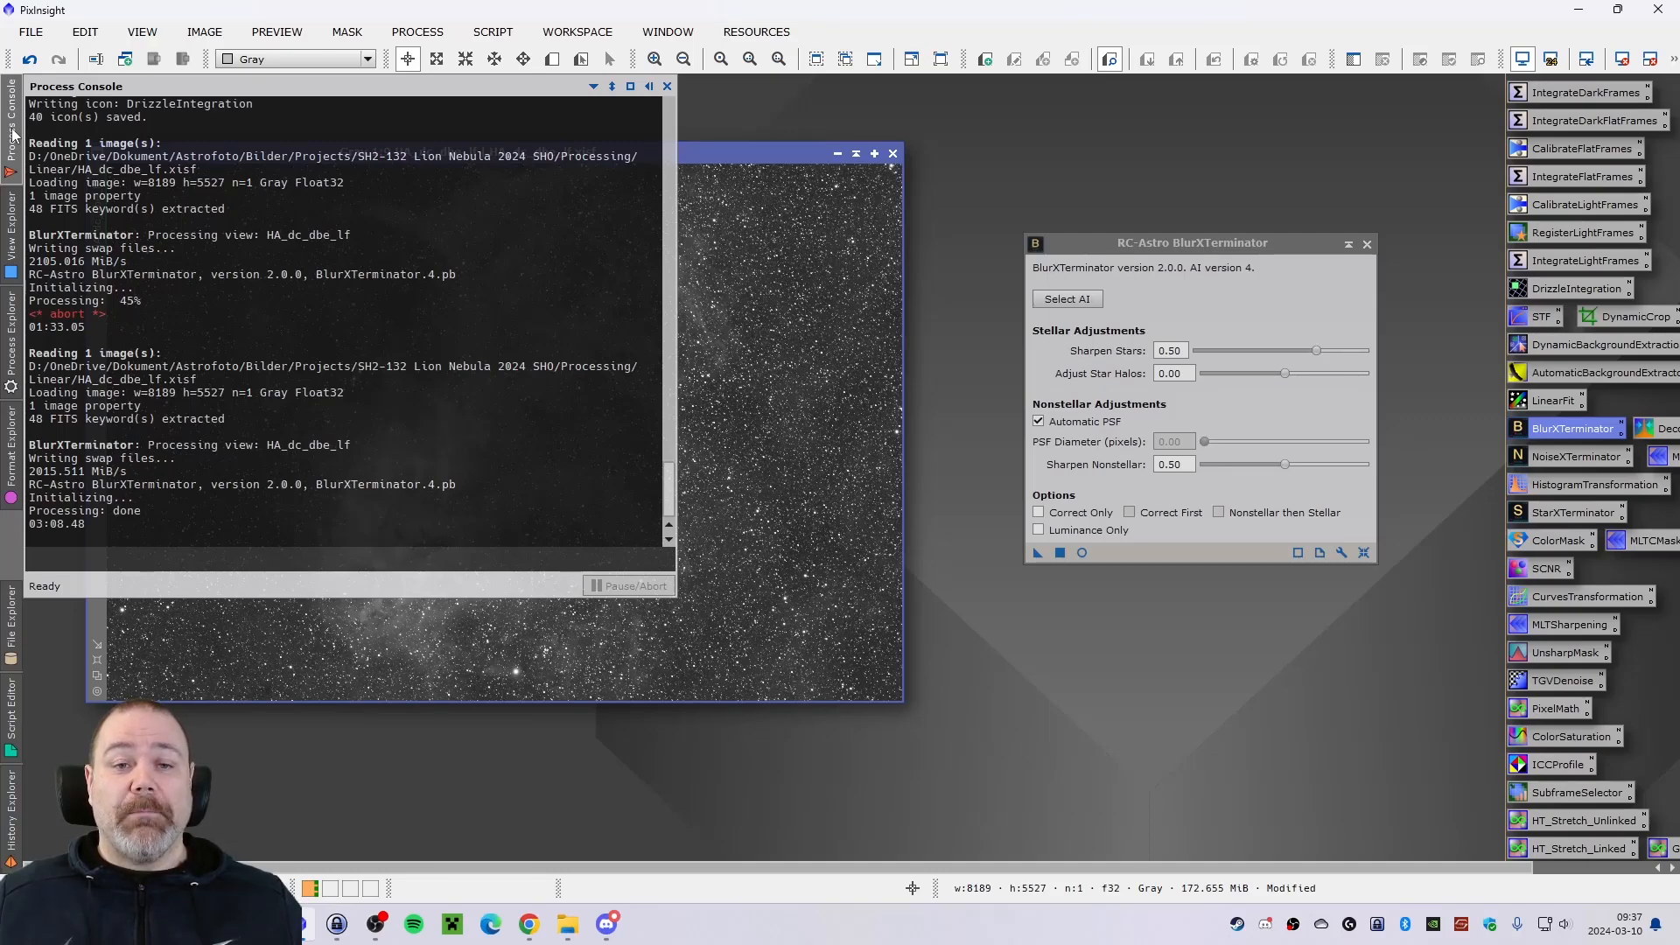
click(12, 131)
Undo the BlurXTerminator sharpening on the HA_dc_dbe_lf image and close the process window.
key(ctrl+z)
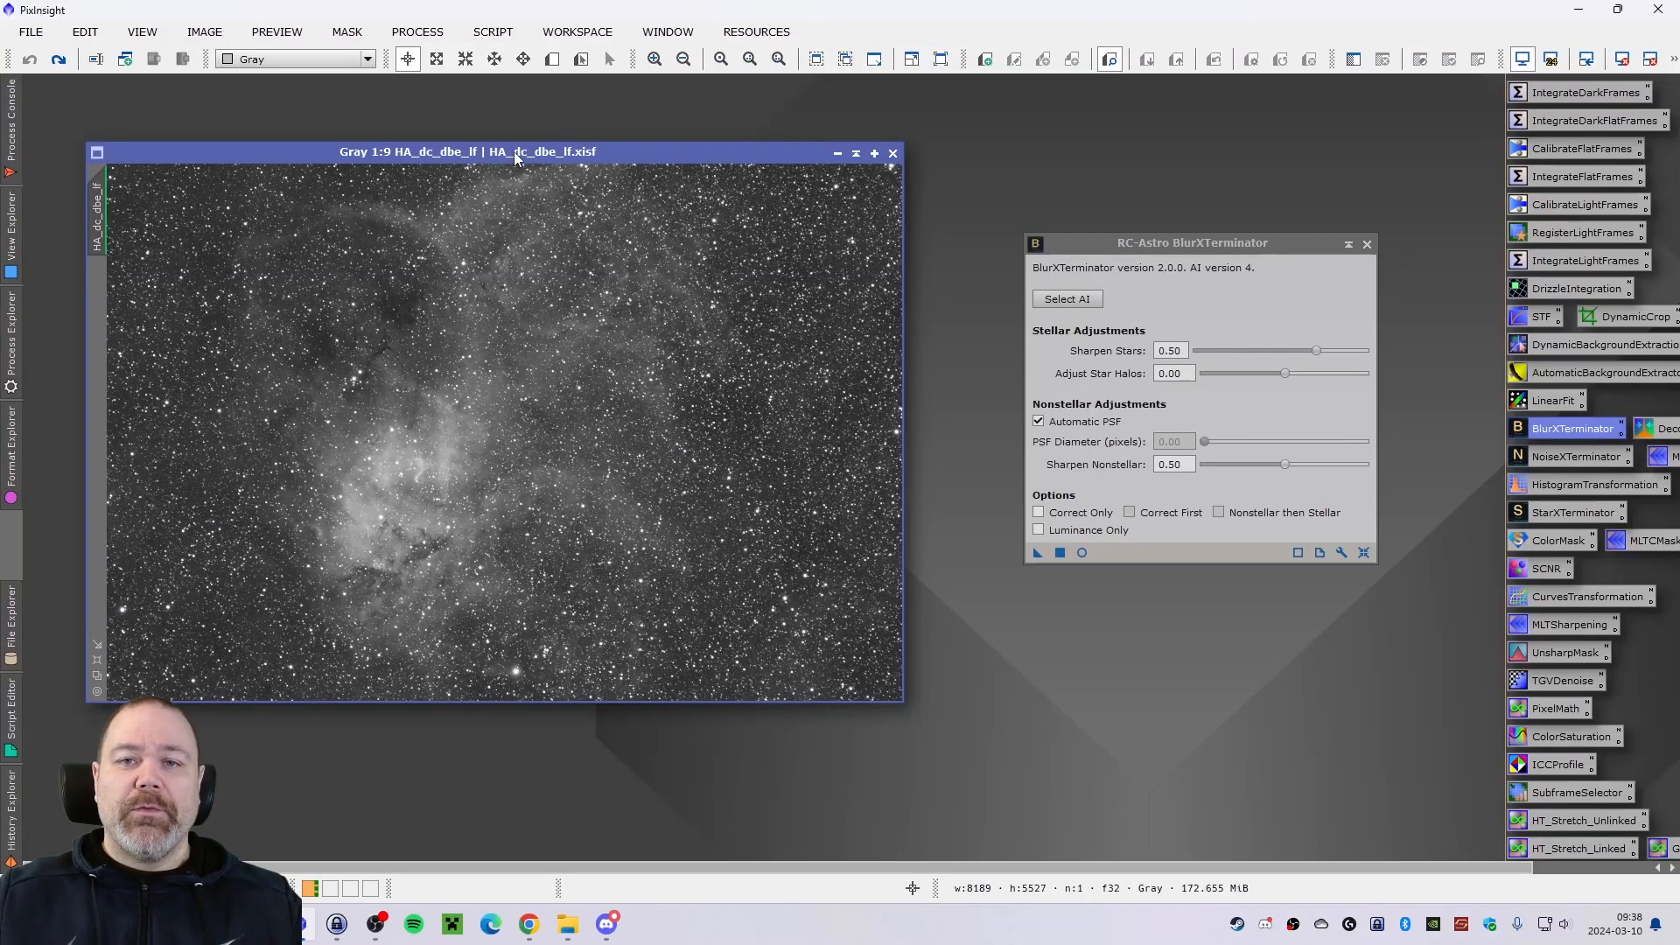
mouse_move(523, 156)
mouse_down()
mouse_move(583, 160)
mouse_move(552, 161)
mouse_up()
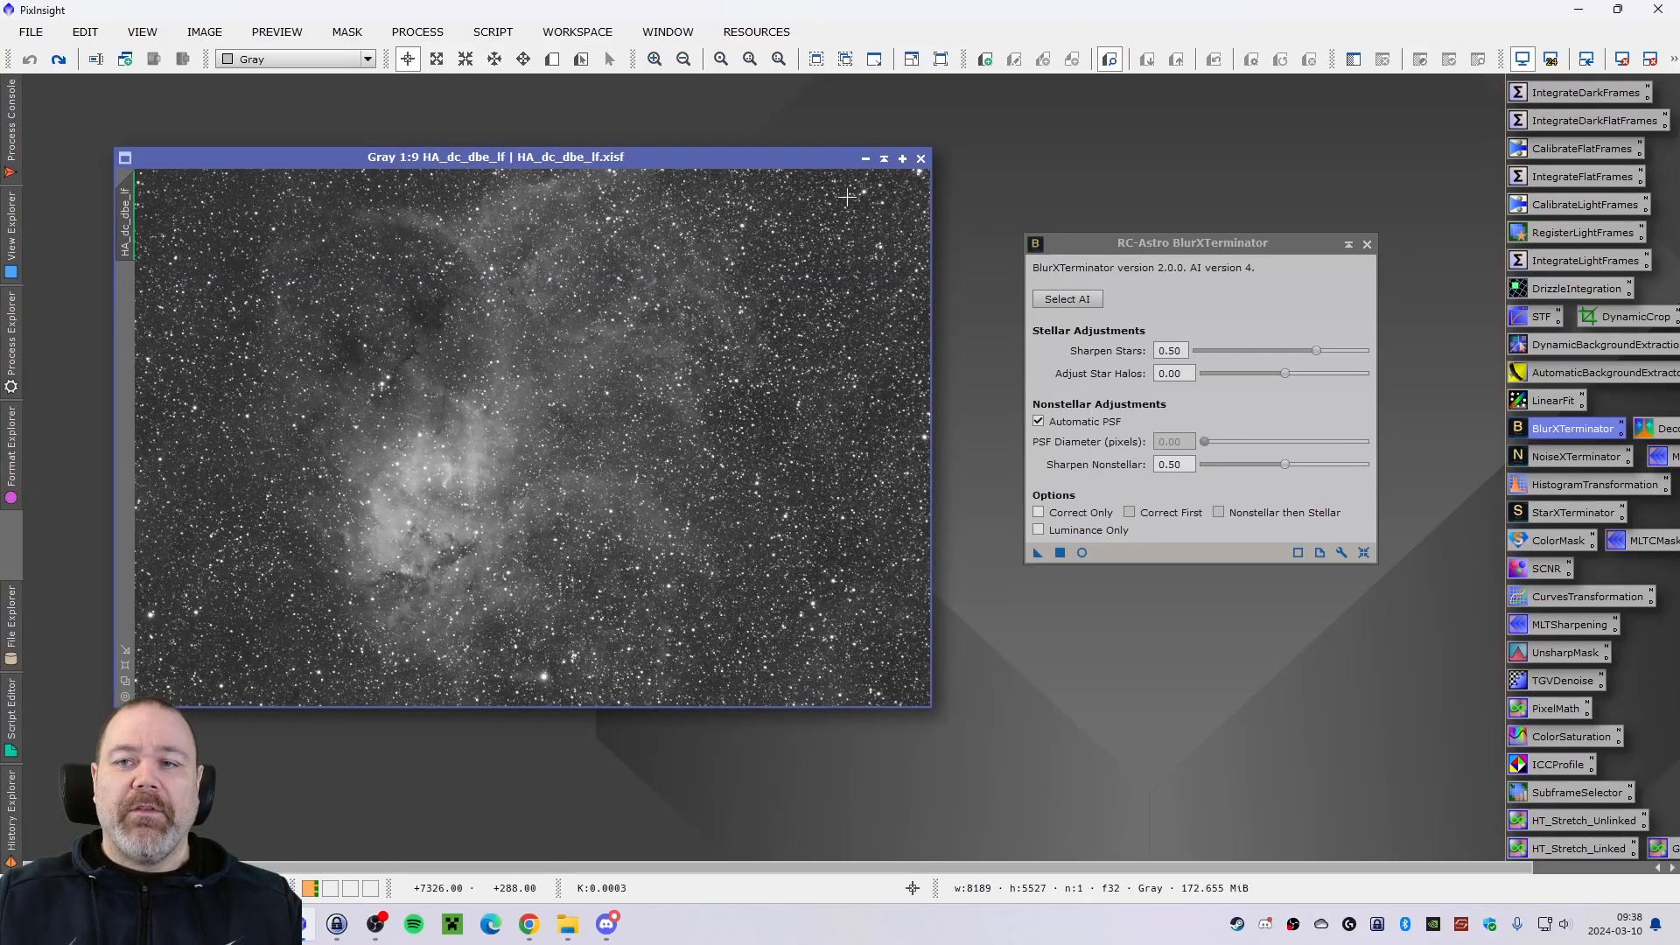
click(1367, 244)
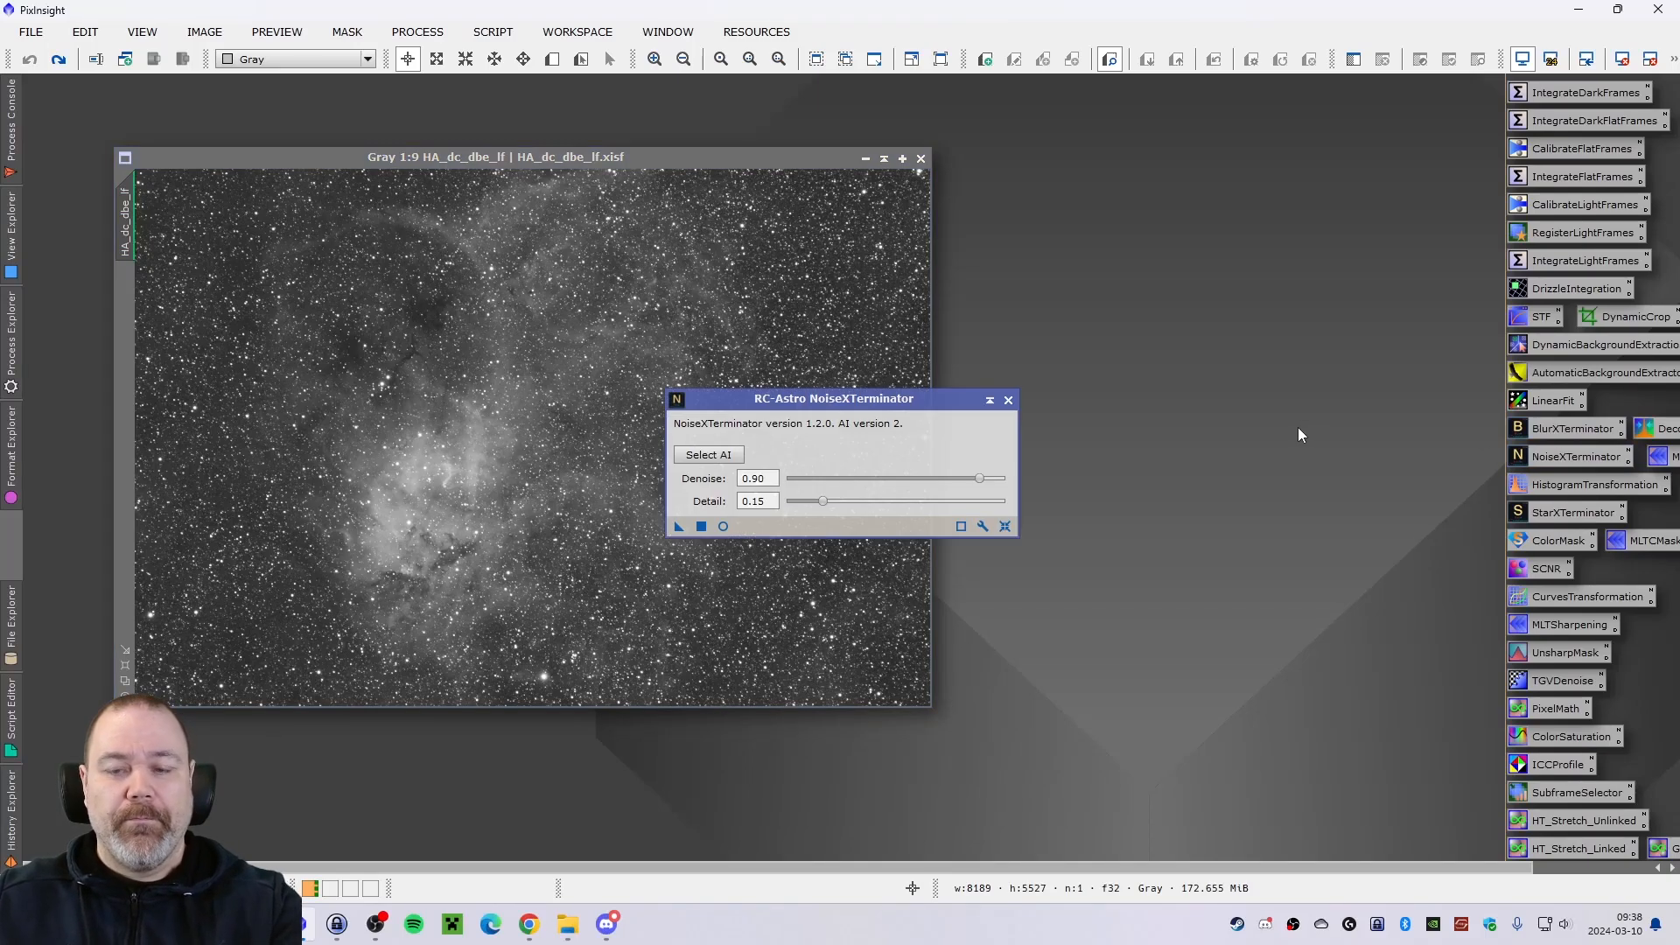
Apply NoiseXTerminator to the HA_dc_dbe_lf image with Denoise 0.90 and Detail 0.15.
drag(859, 399, 1262, 275)
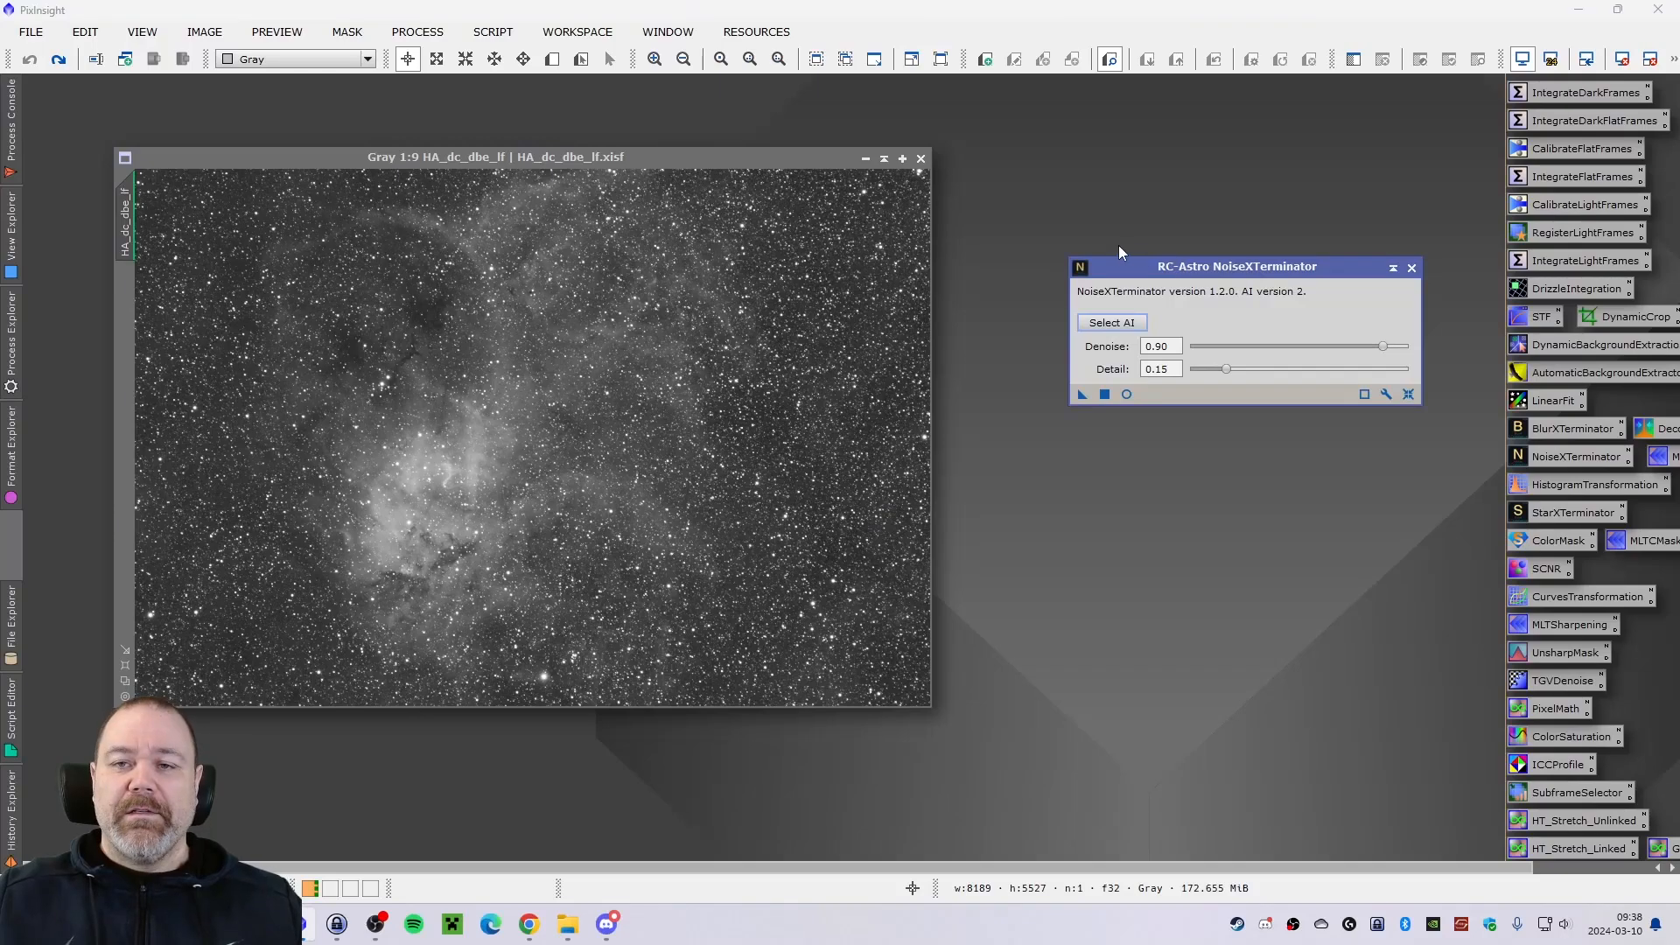
click(686, 161)
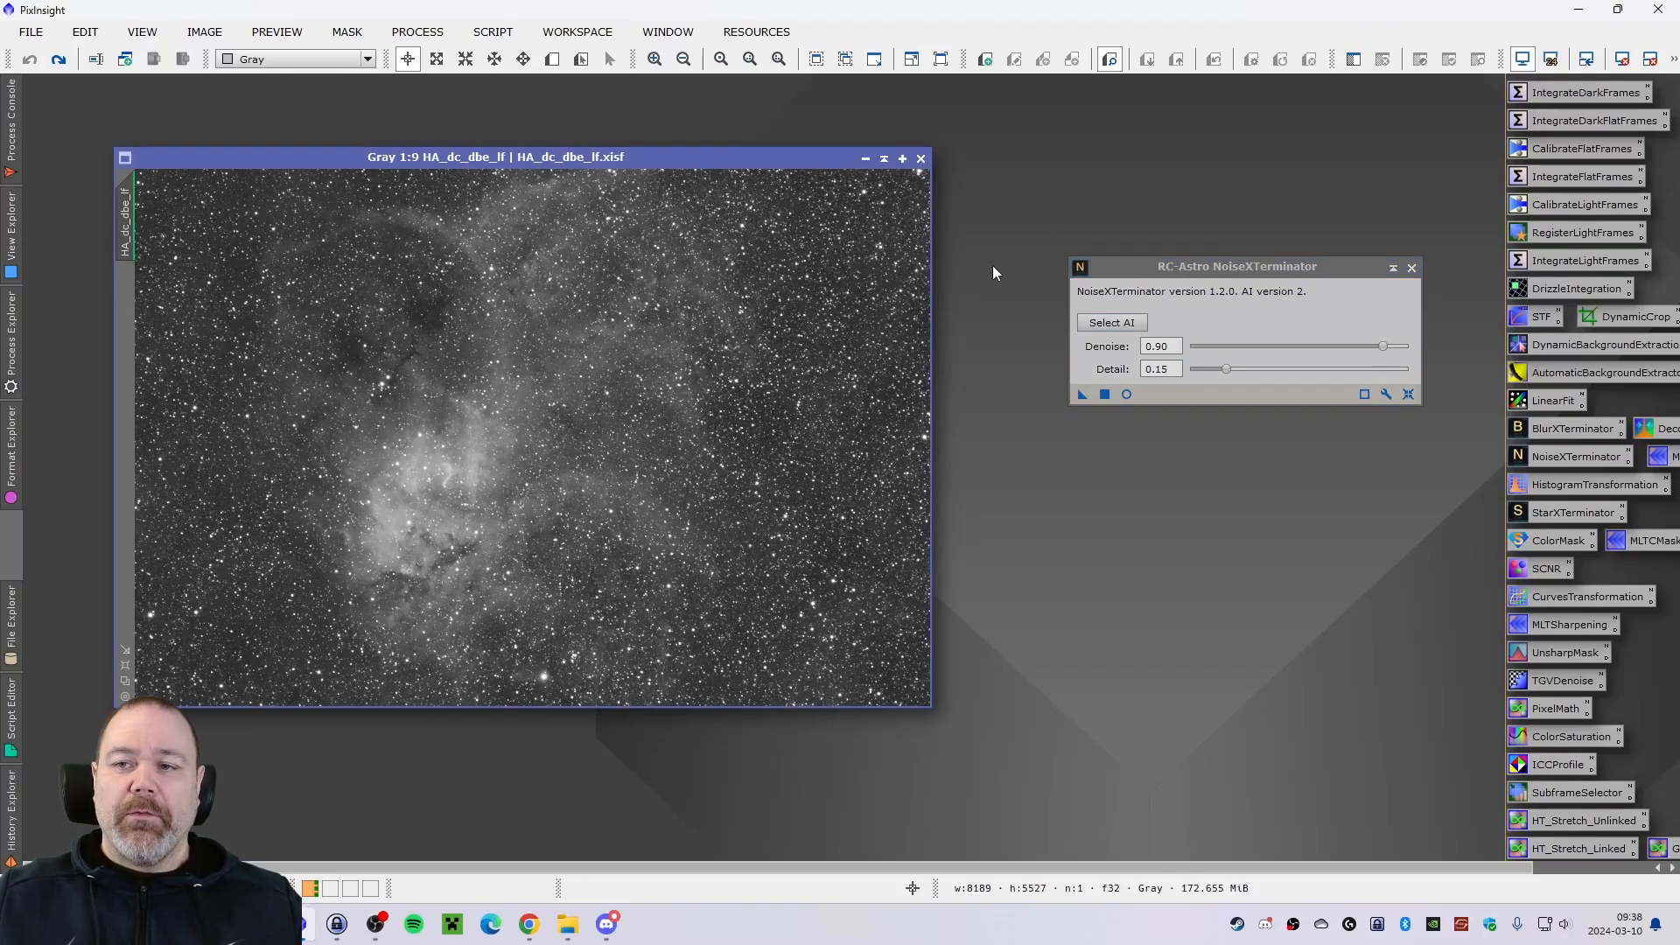
click(1152, 264)
drag(1084, 395, 713, 395)
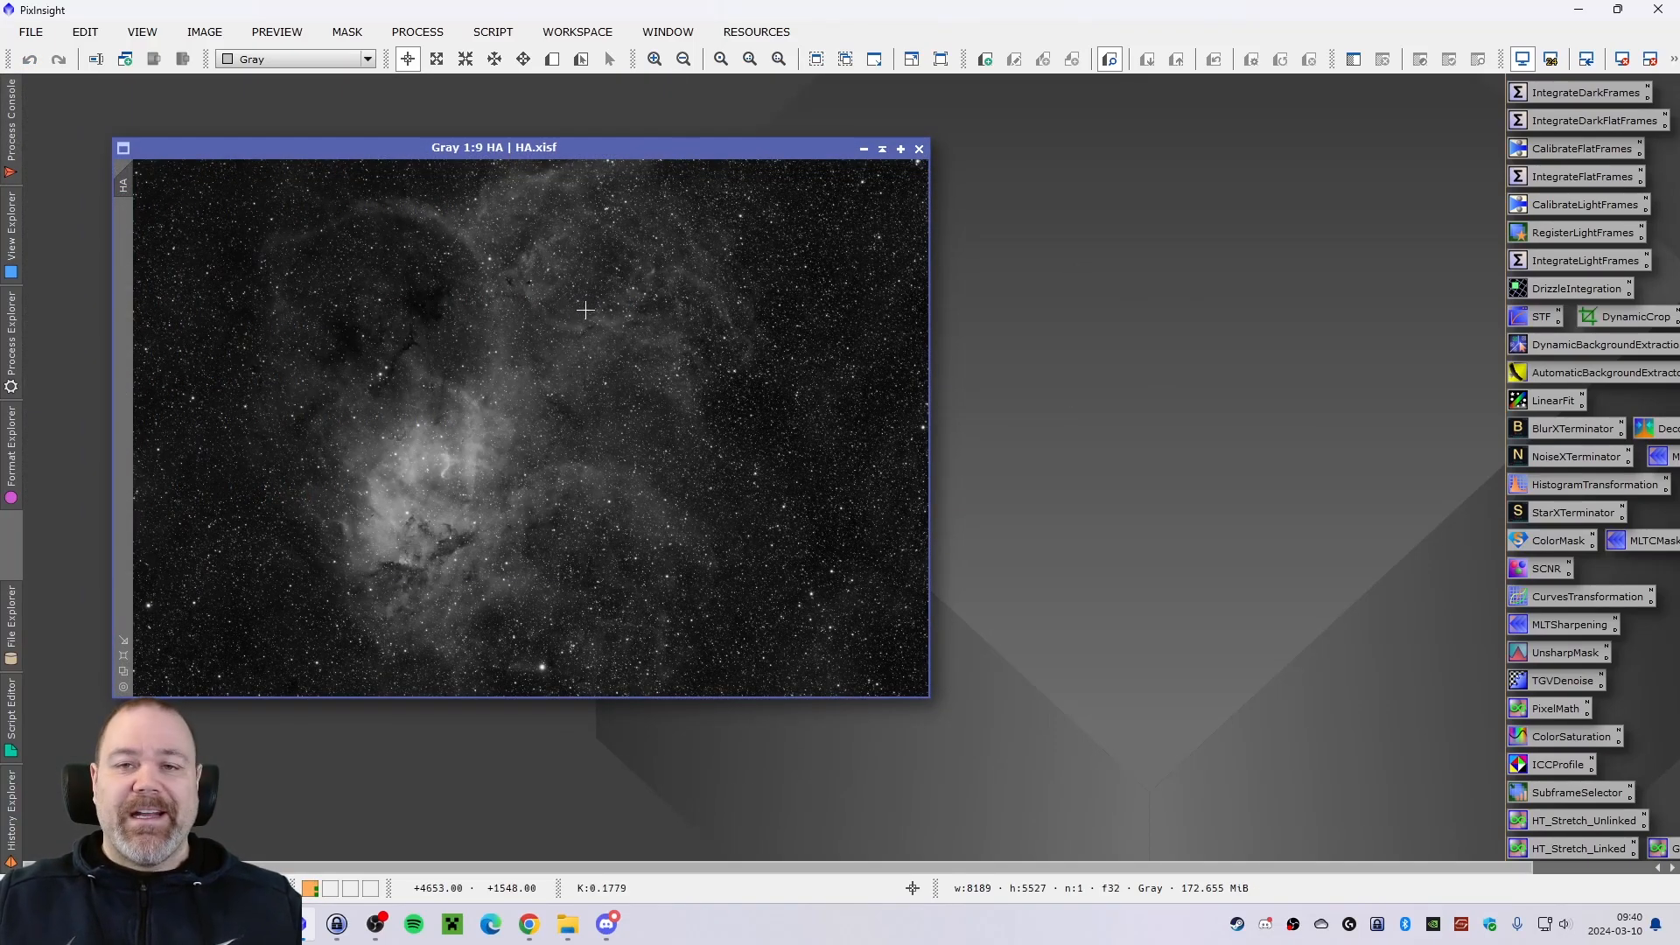
Apply StarXTerminator to the stretched HA image with Generate Star Image and Unscreen Stars enabled, and check the run's console log.
double_click(1561, 515)
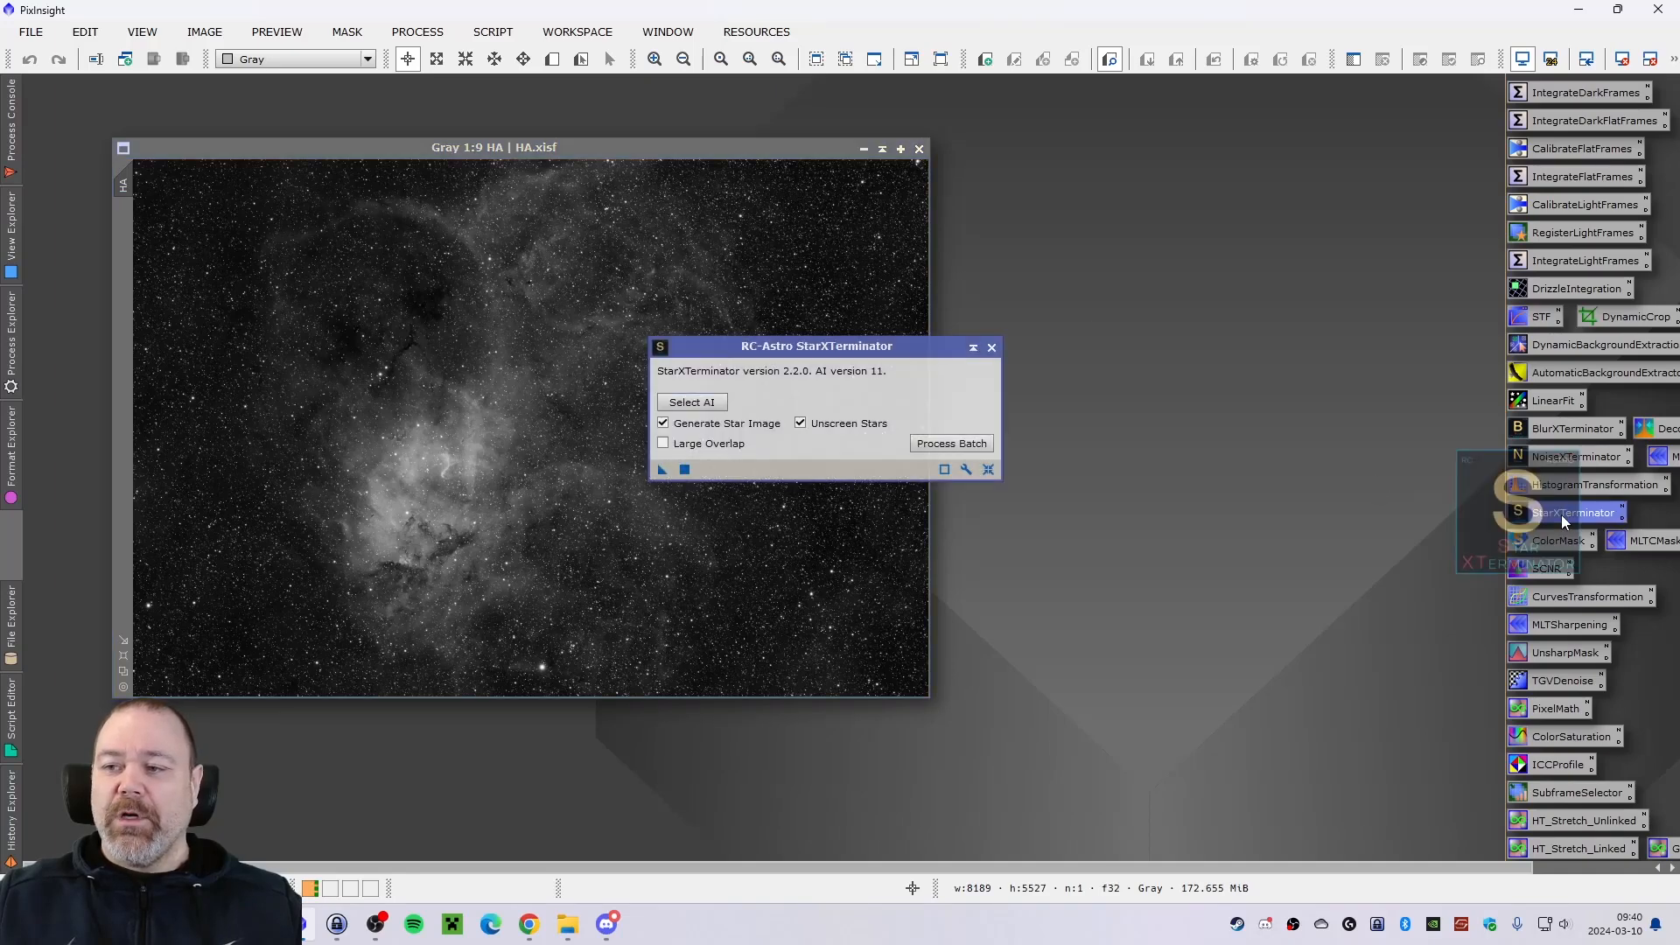
drag(877, 345, 1271, 278)
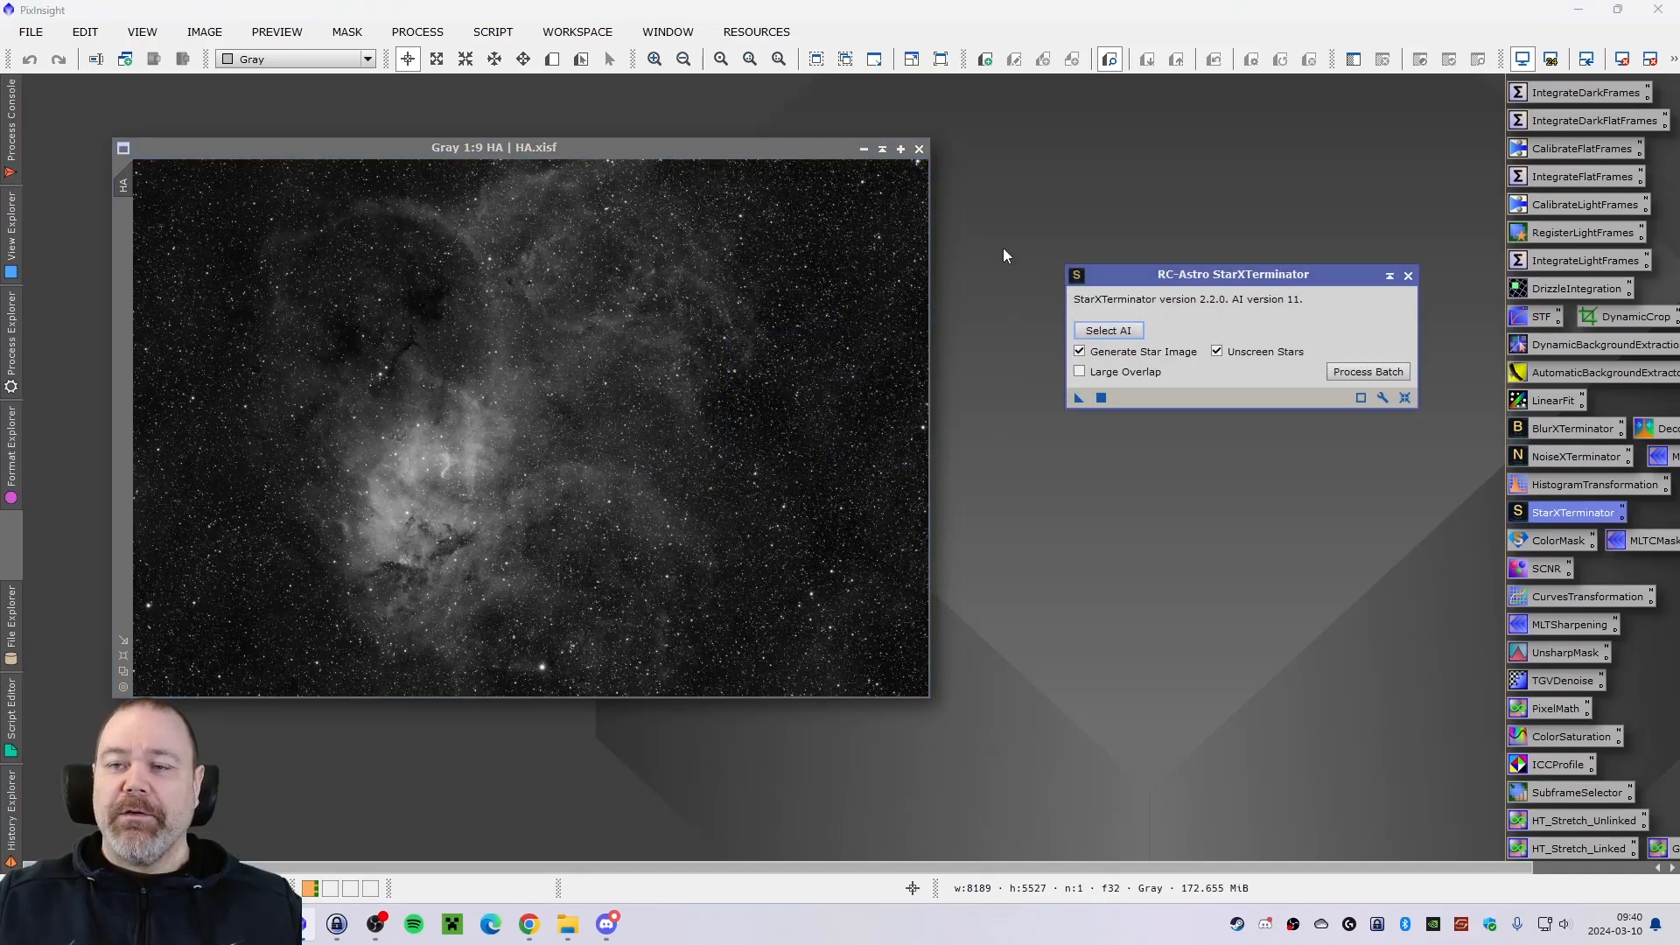
drag(543, 149, 526, 156)
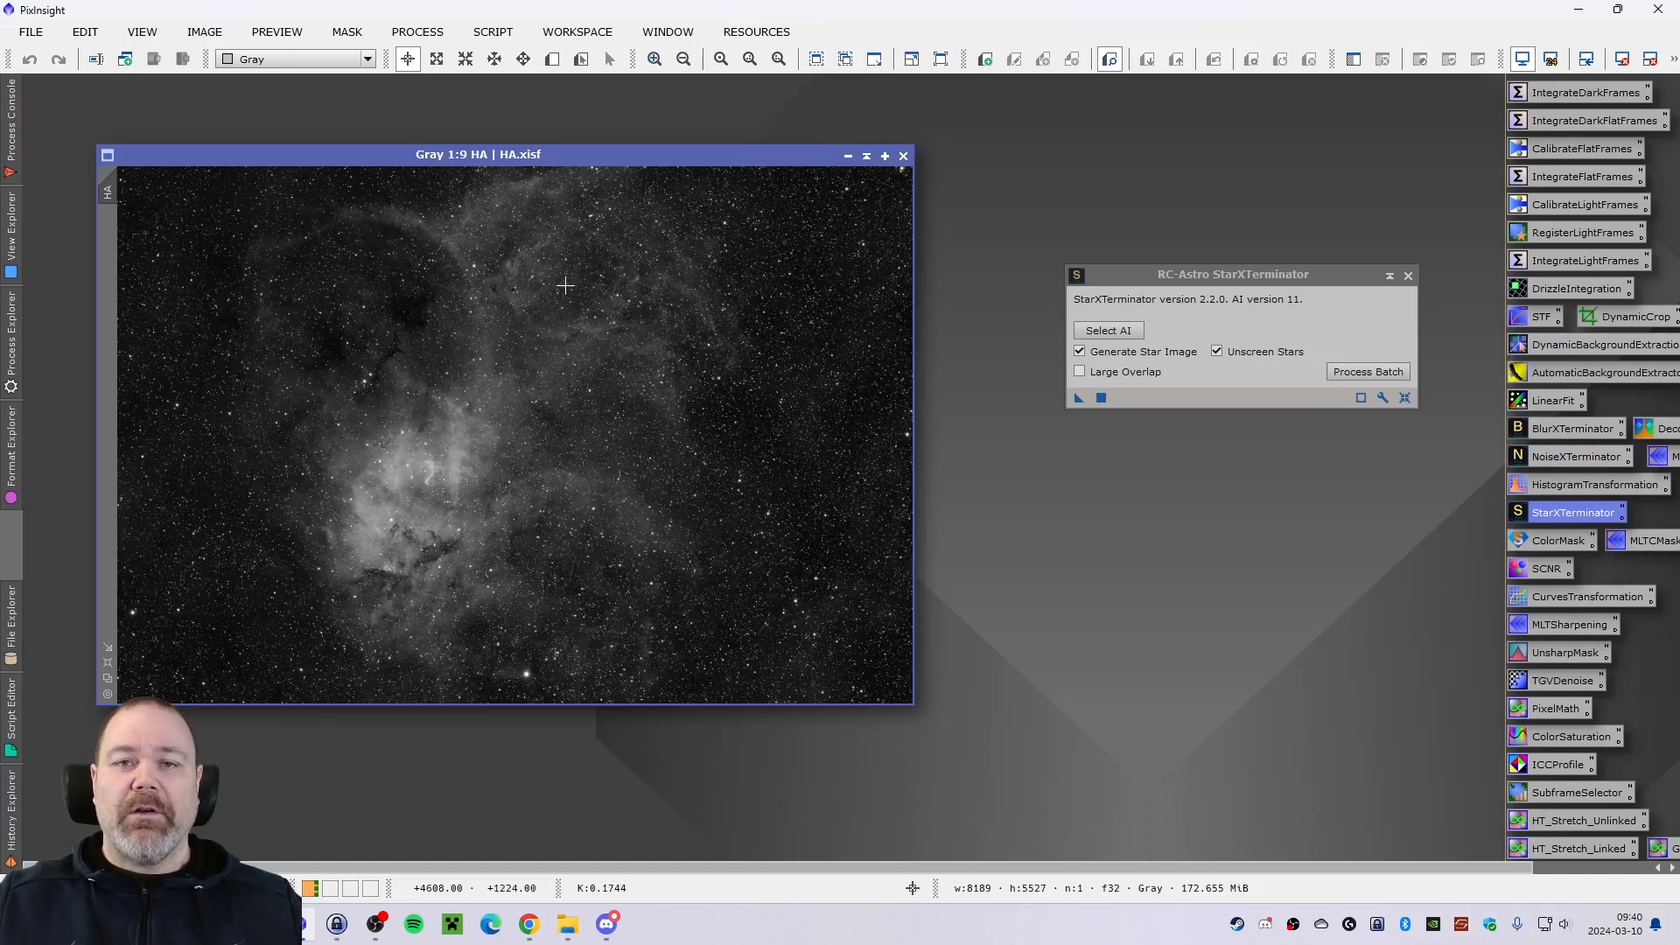
drag(527, 155, 554, 149)
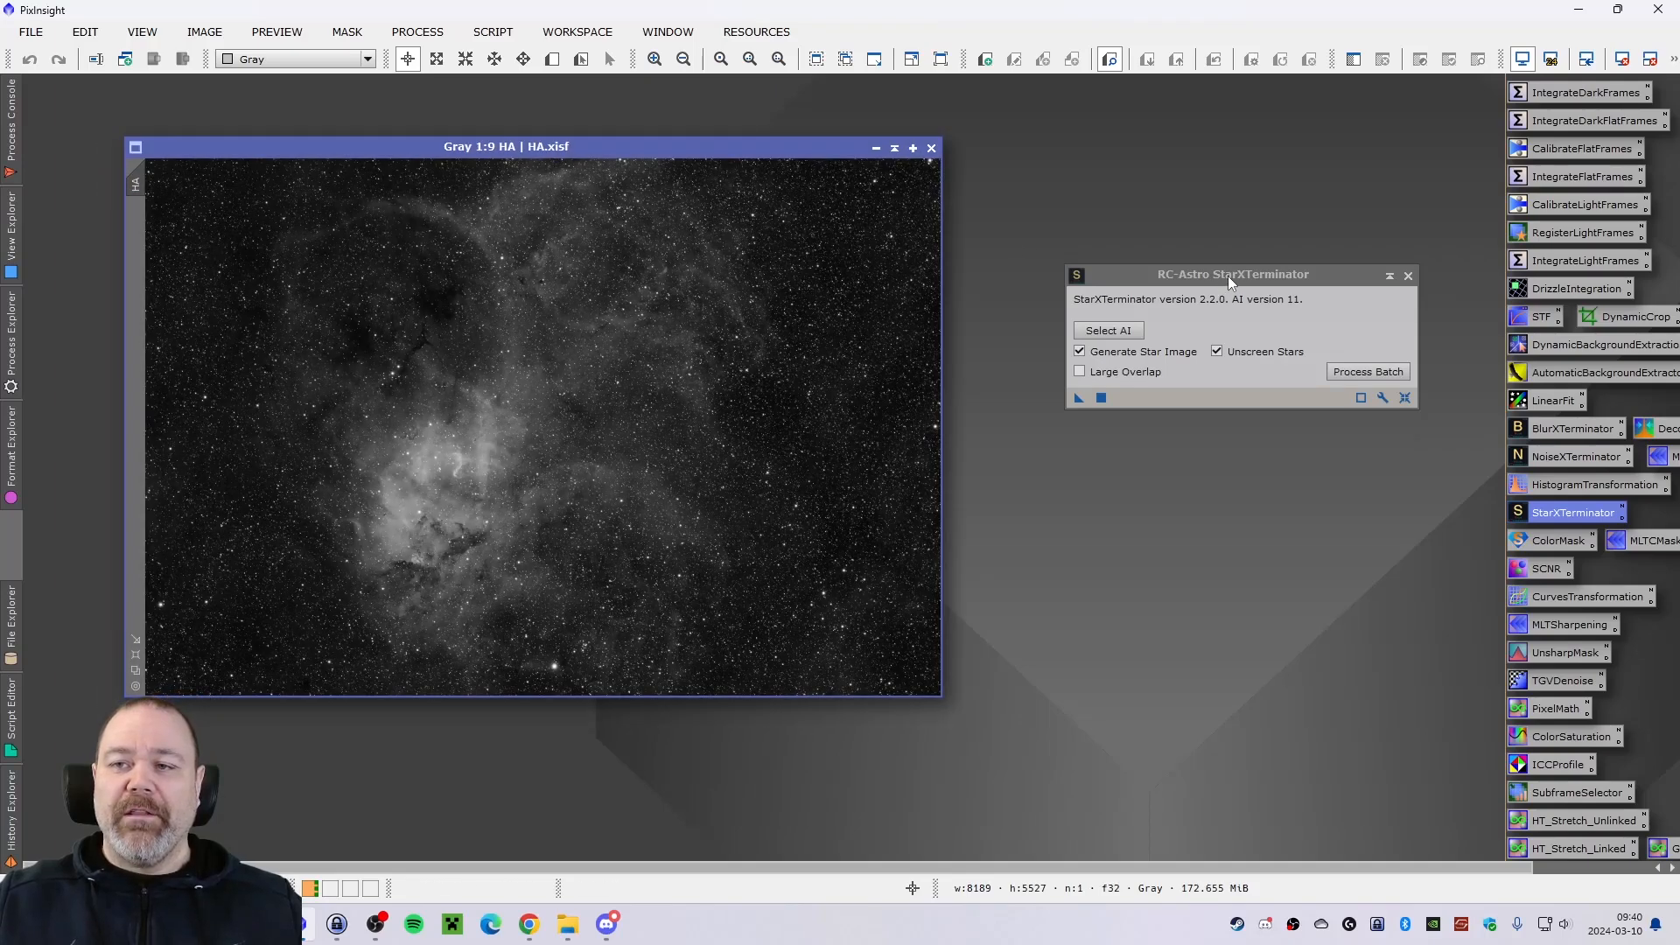
drag(1227, 275, 1219, 287)
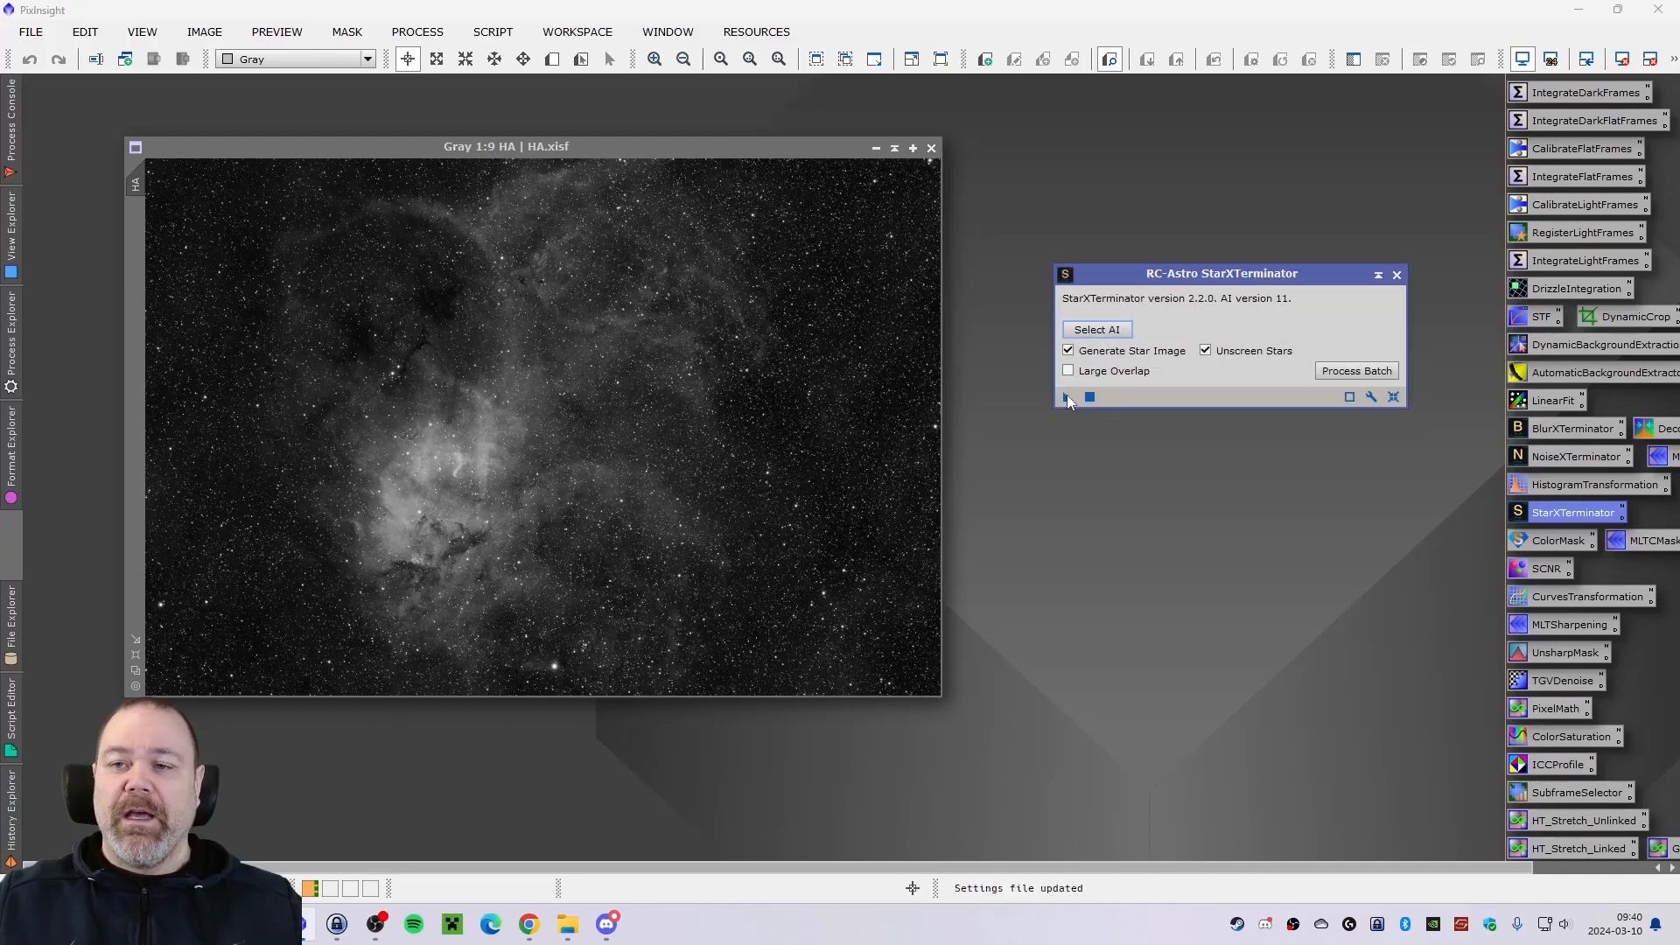
drag(1068, 396, 687, 453)
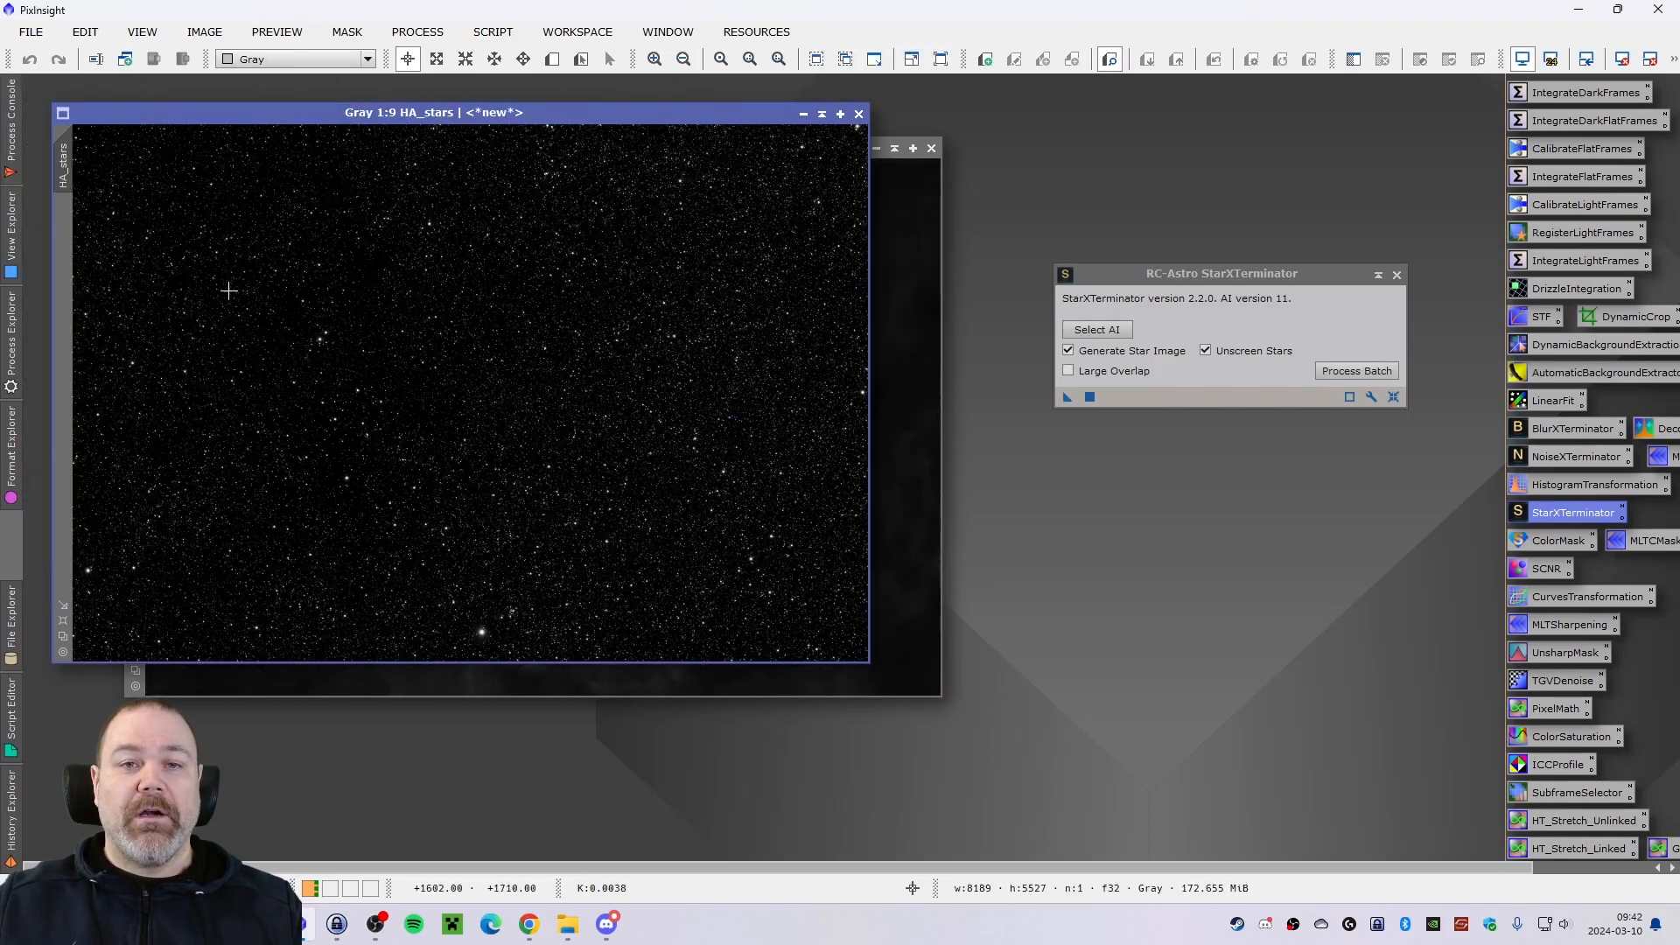
click(13, 127)
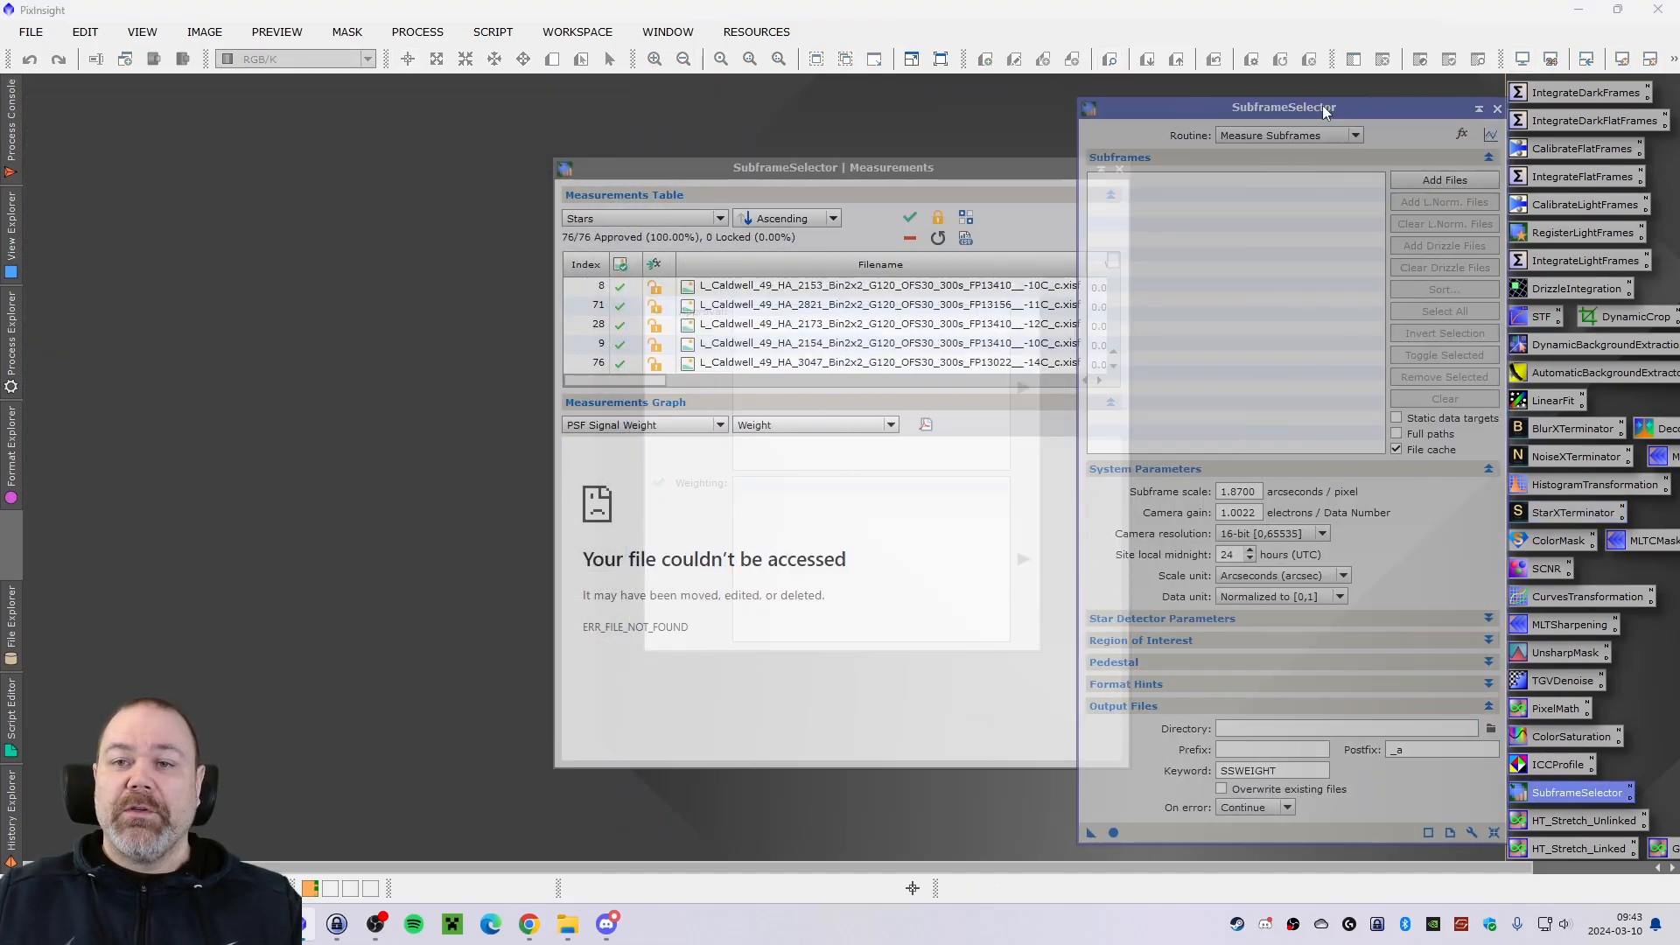
Spread out the SubframeSelector windows, collapse the Measurements Graph and enlarge the Measurements window to fill the workspace's left half.
drag(1322, 105, 1221, 107)
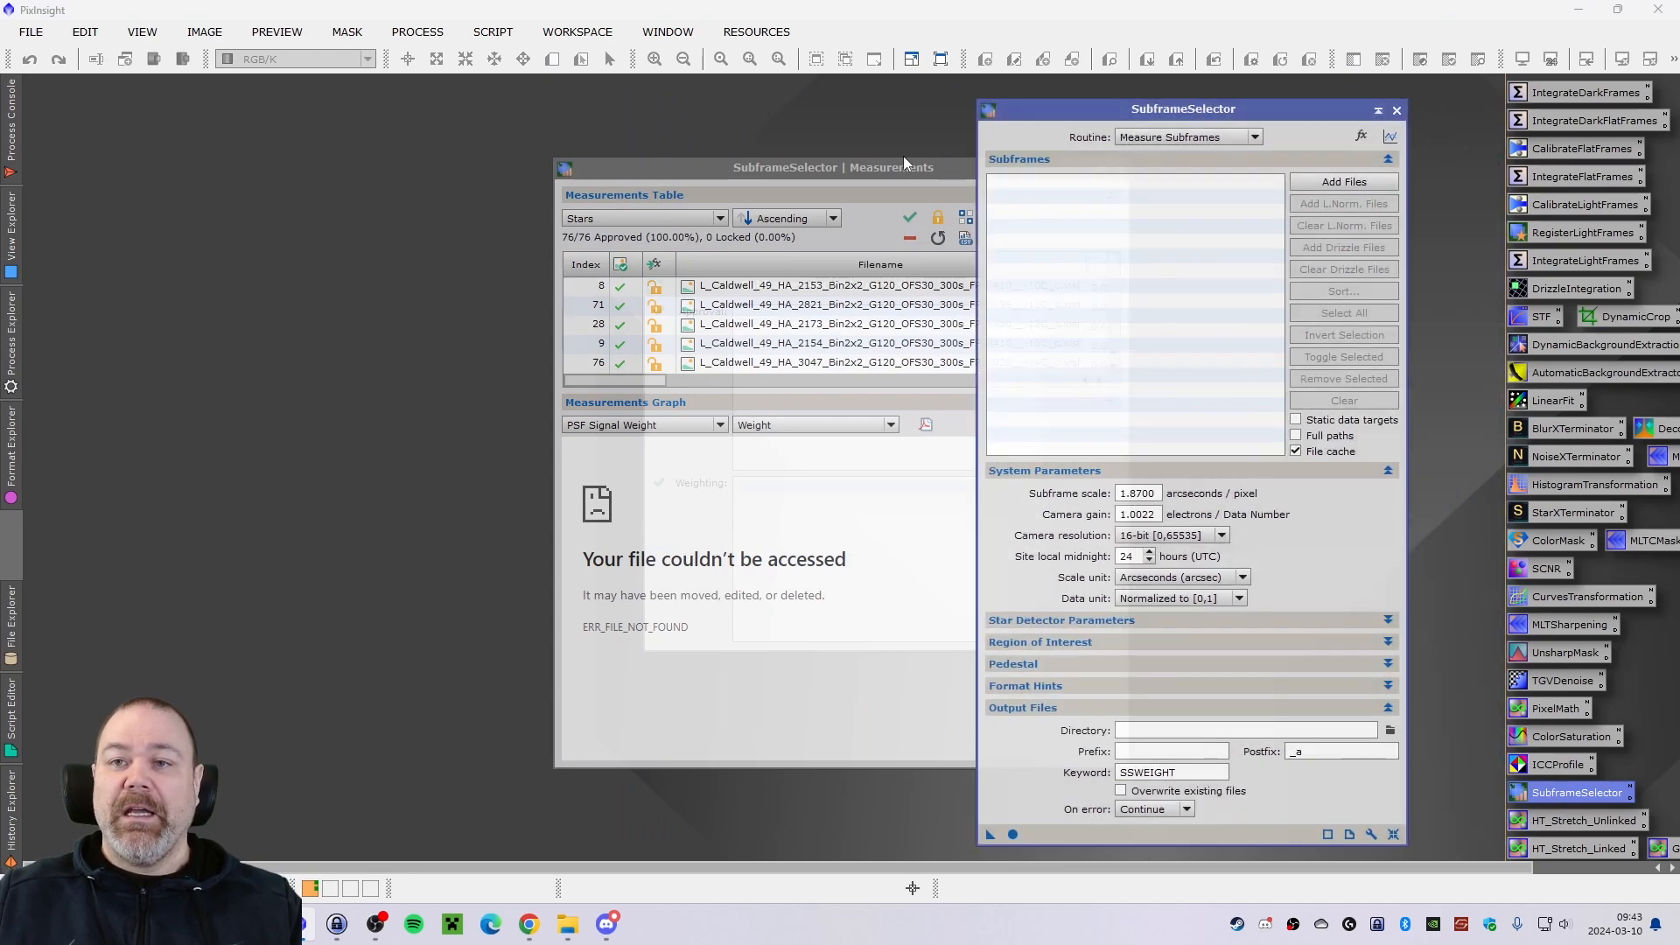
drag(872, 167, 344, 87)
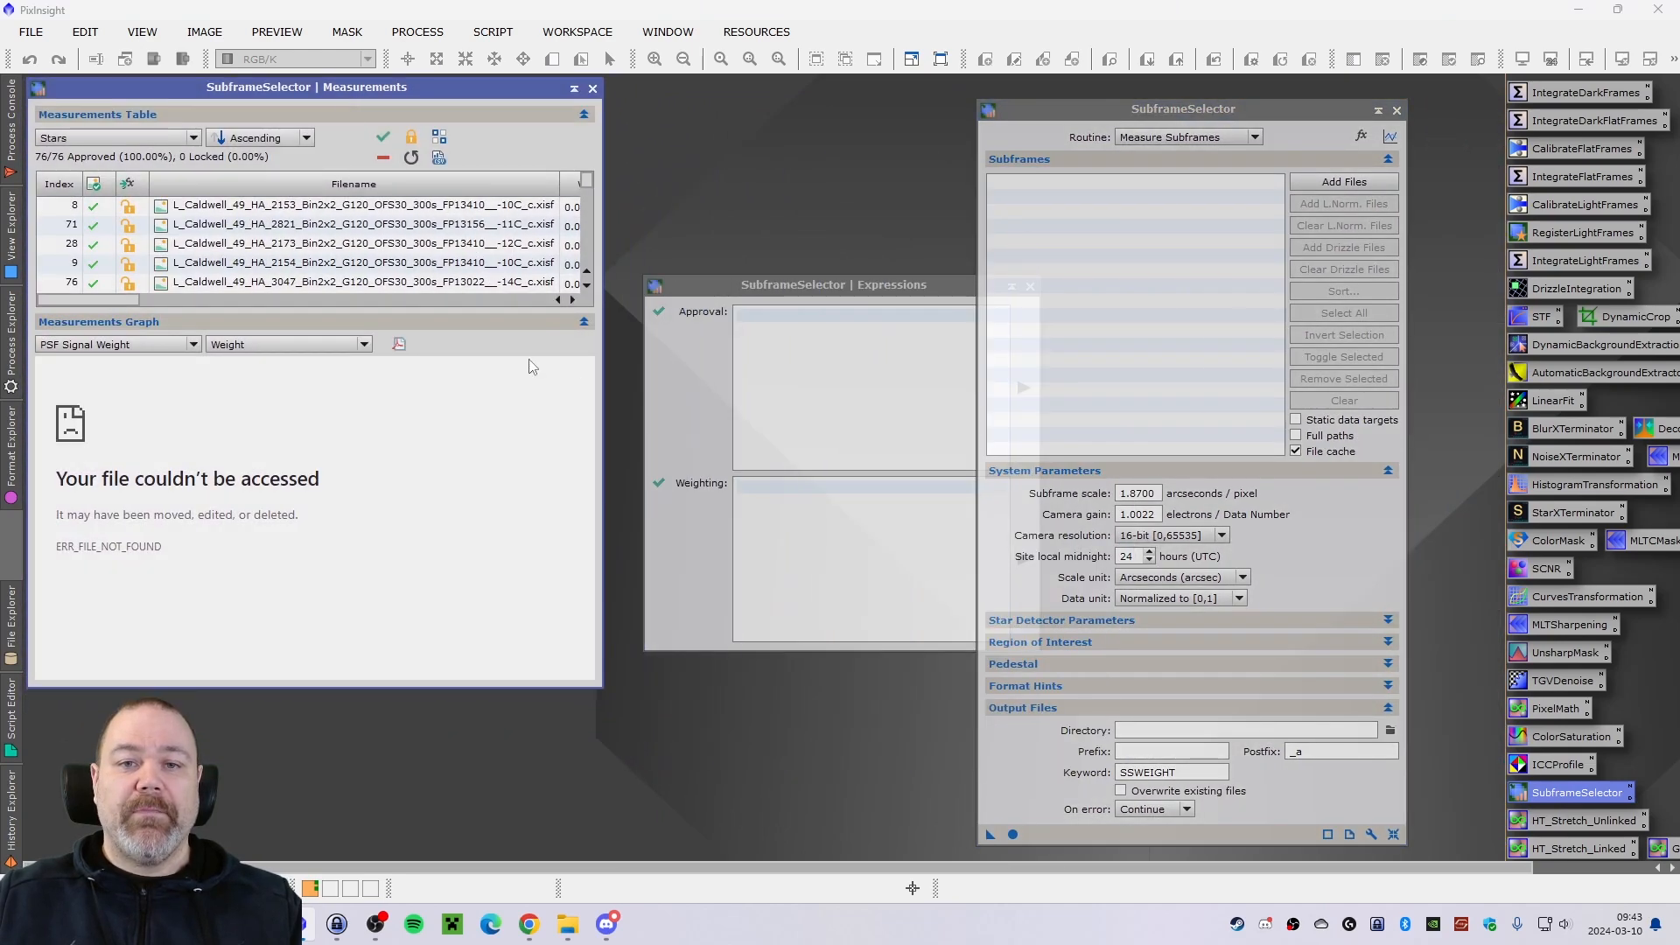
click(583, 323)
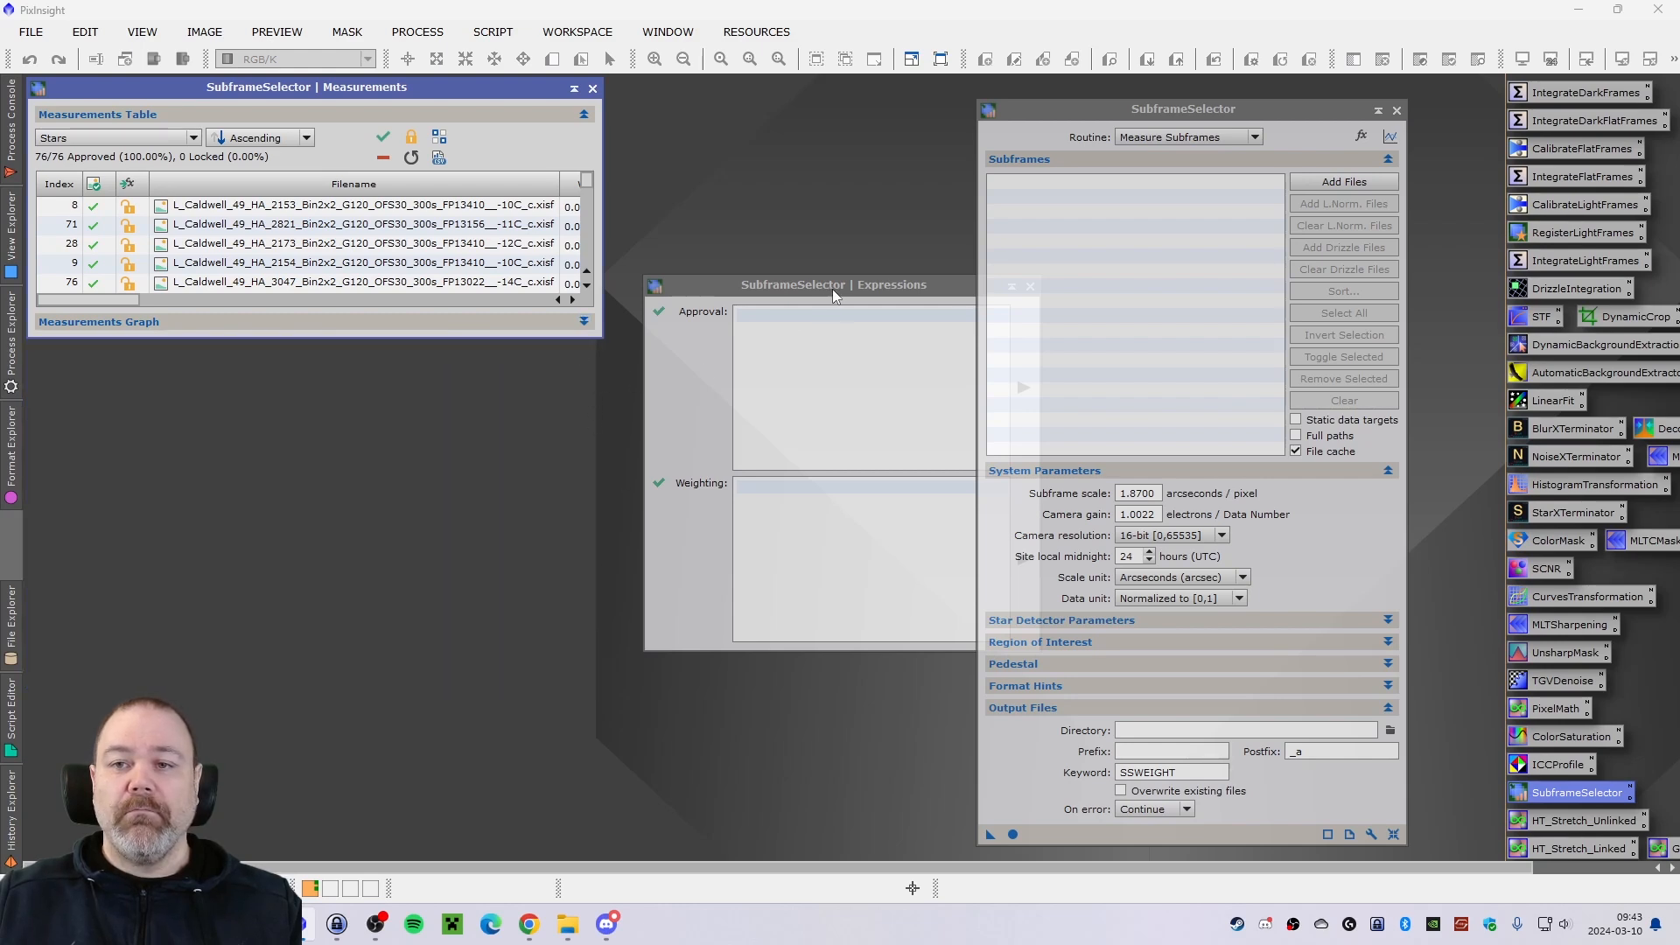
drag(832, 288, 1470, 502)
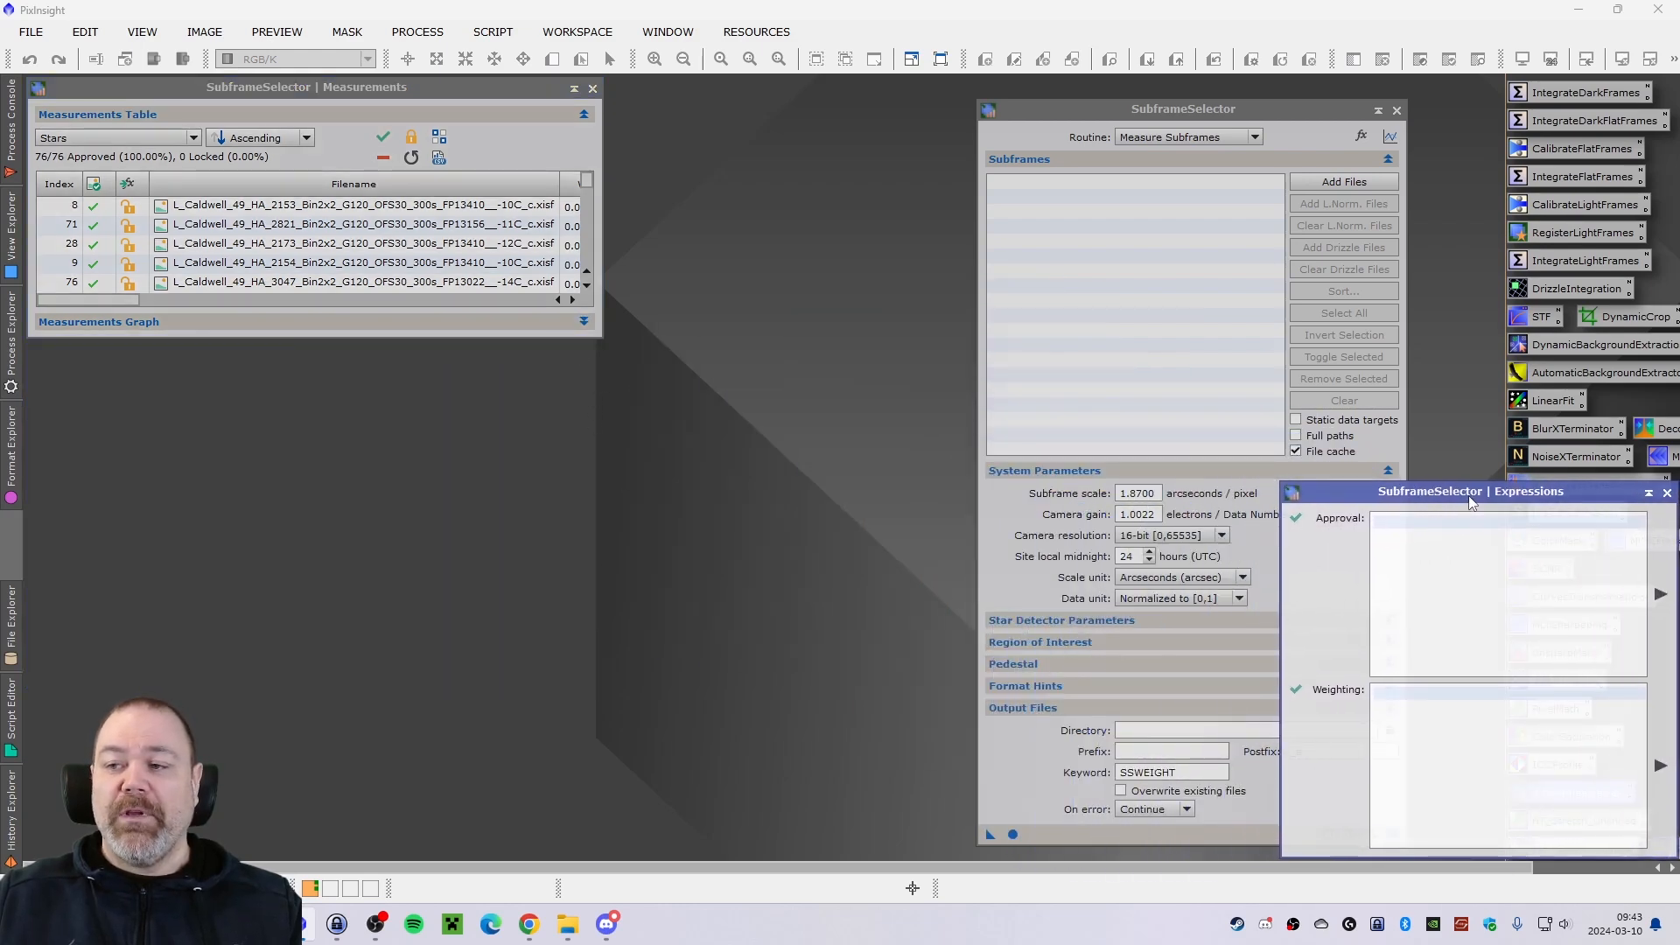
drag(600, 339, 925, 858)
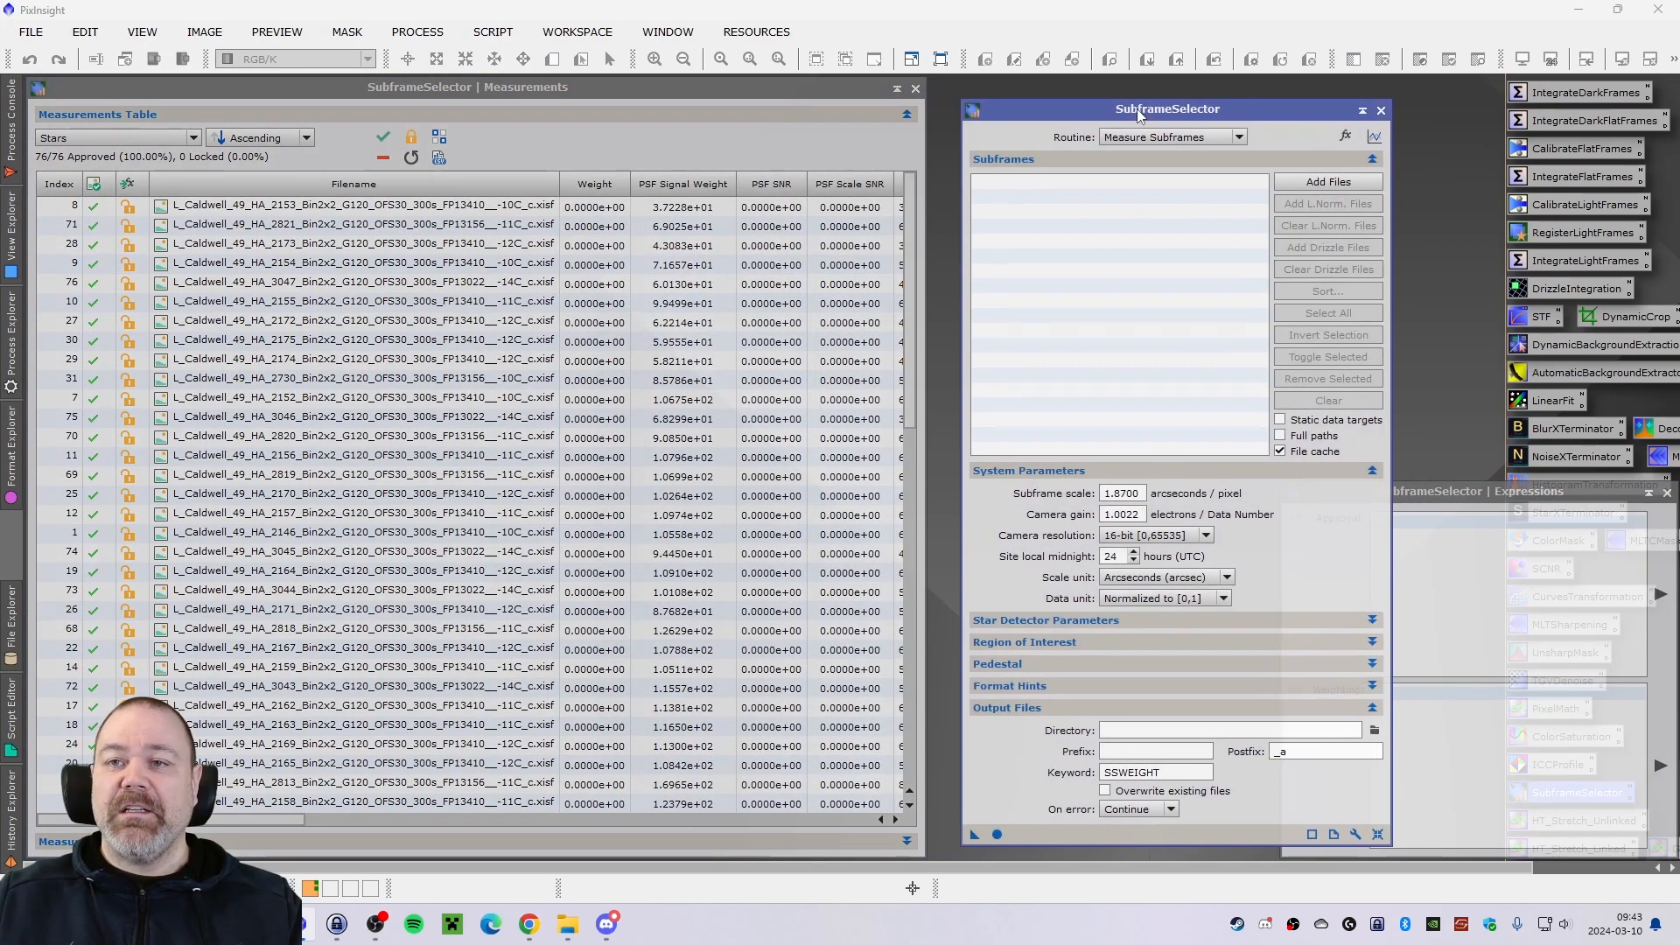
Place the main SubframeSelector window beside the Measurements window at matching height, with the Expressions window over its lower-right corner.
drag(1137, 109, 1109, 100)
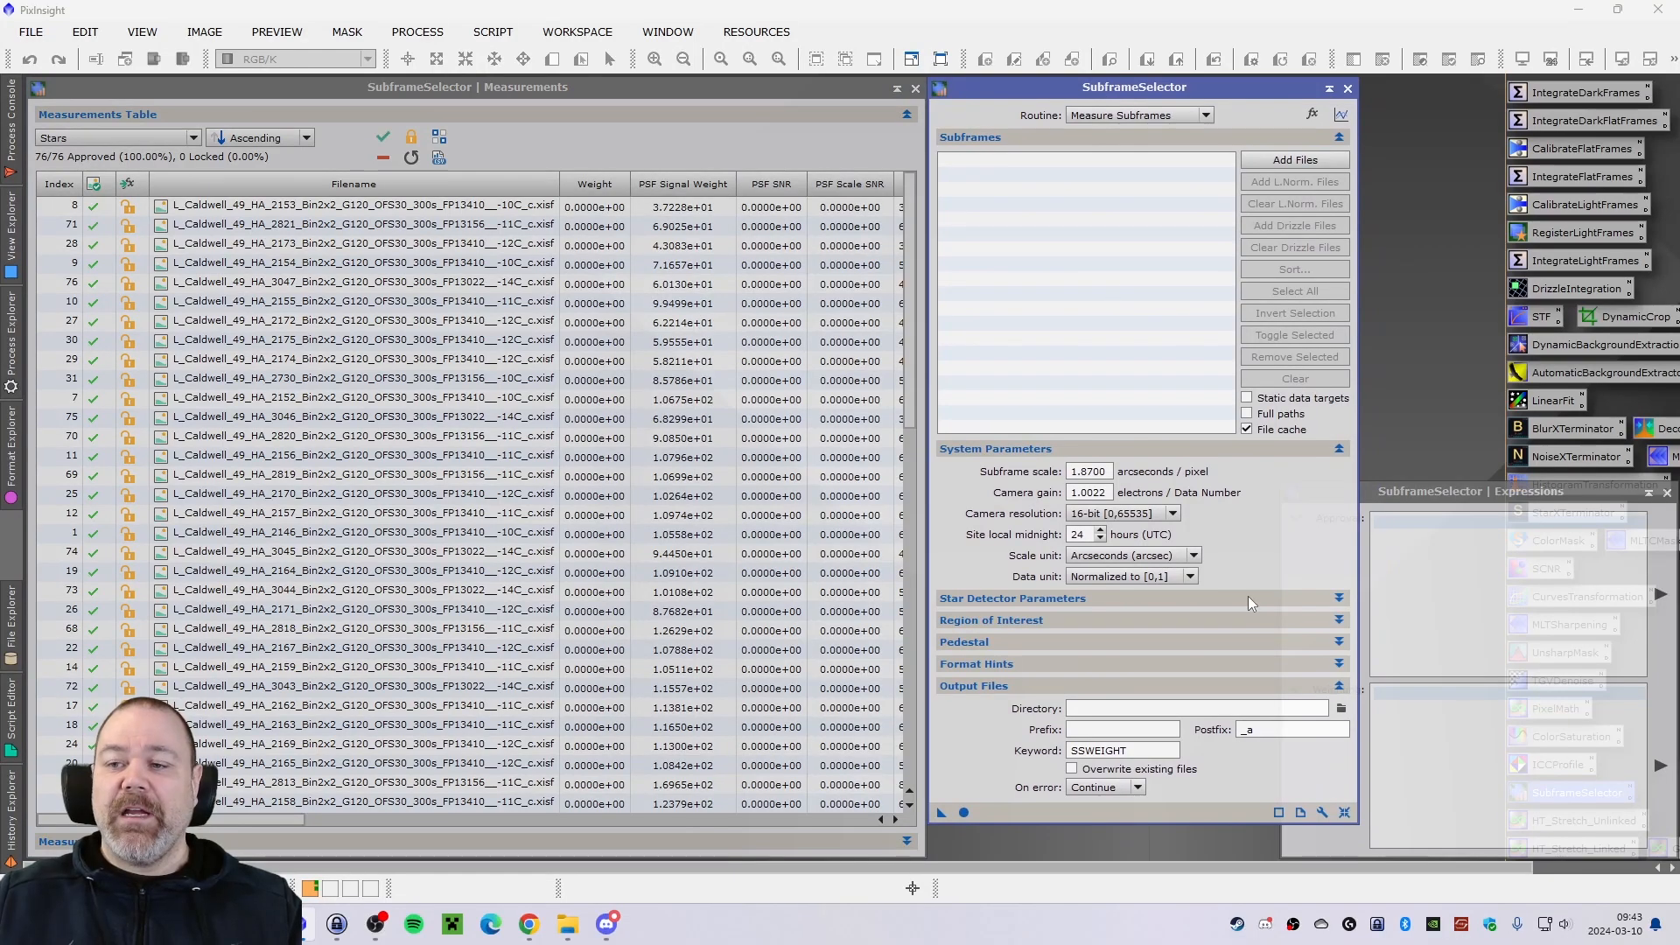
drag(1359, 826, 1363, 855)
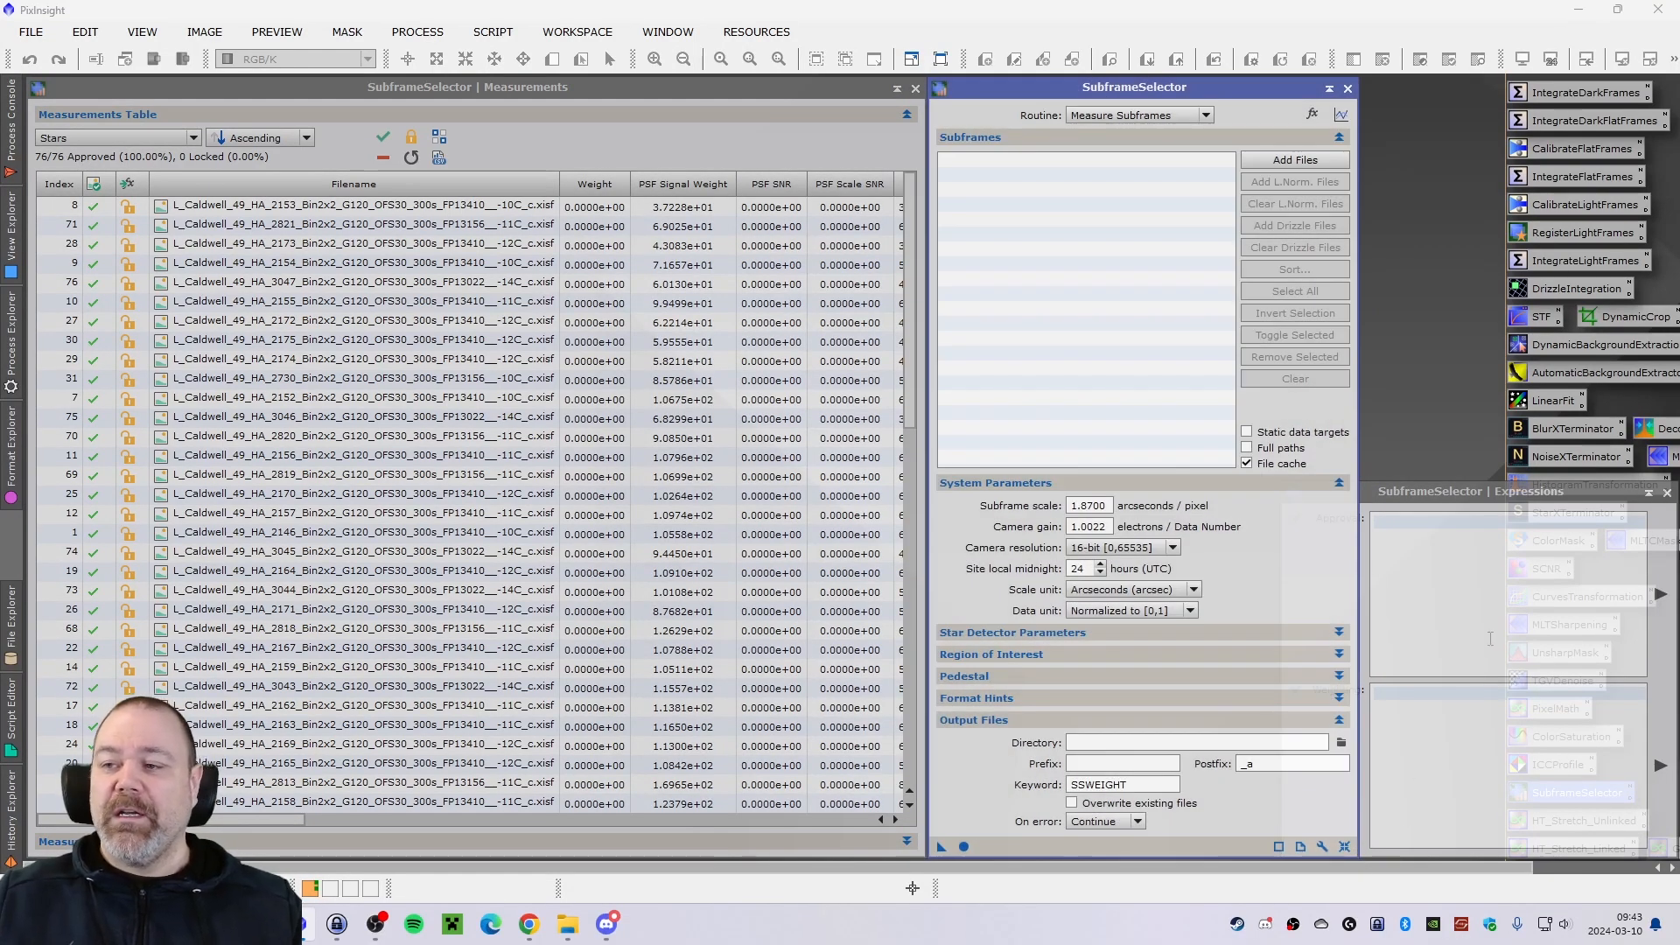
drag(1444, 499, 1319, 494)
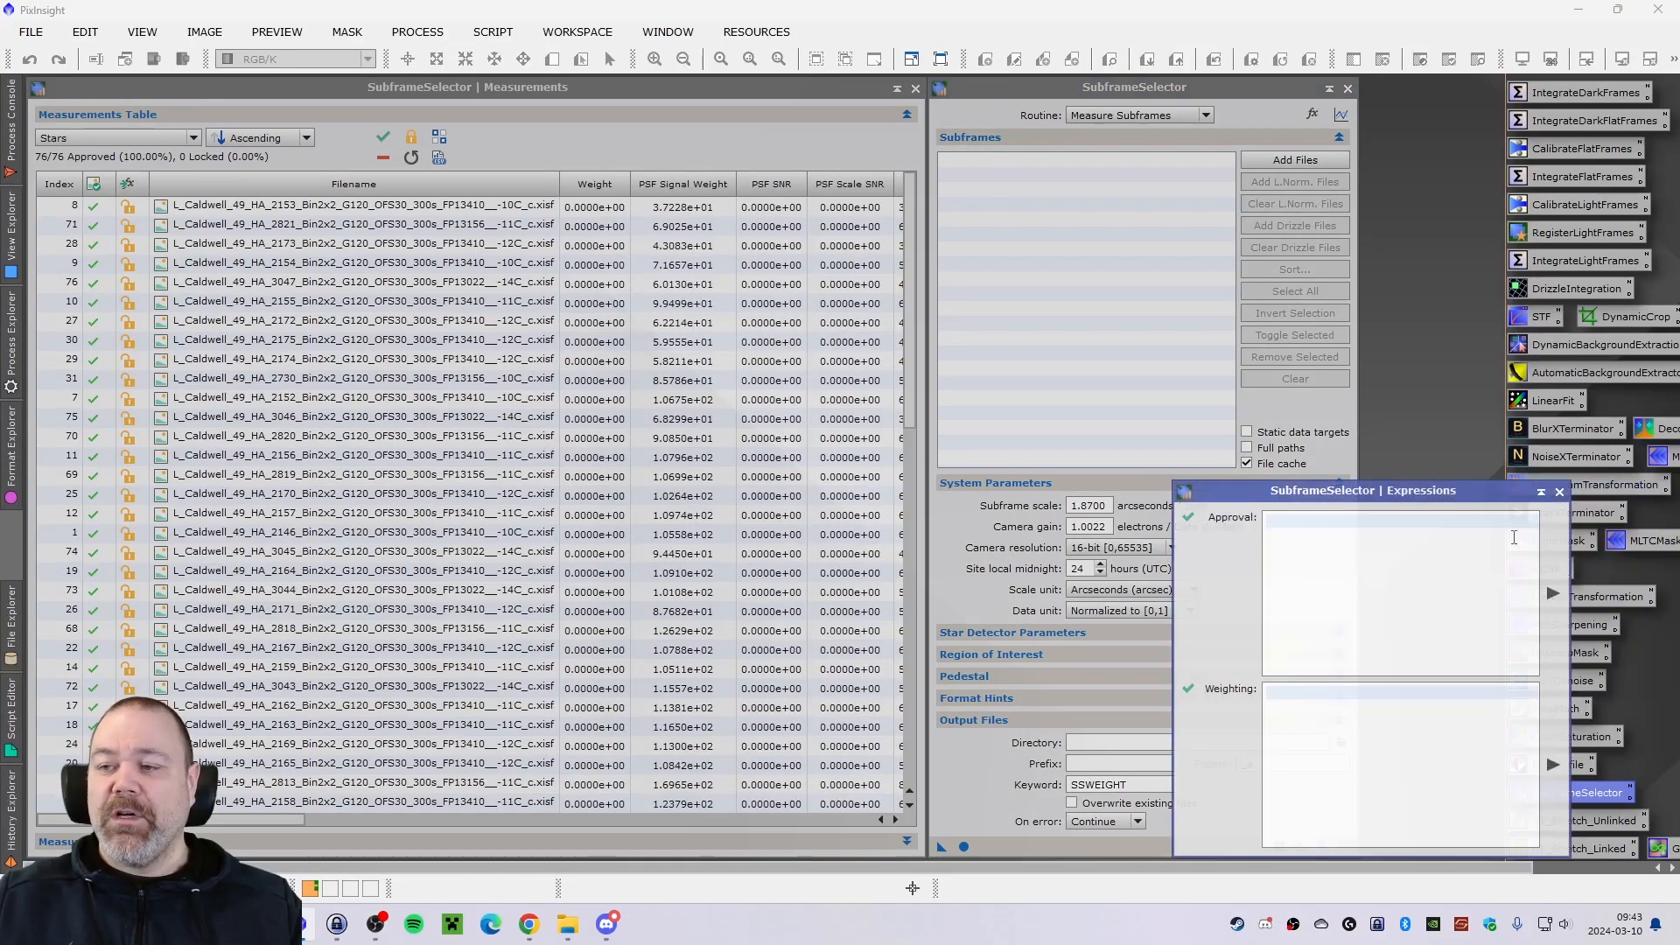
drag(1571, 555, 1444, 560)
drag(1335, 500, 1436, 487)
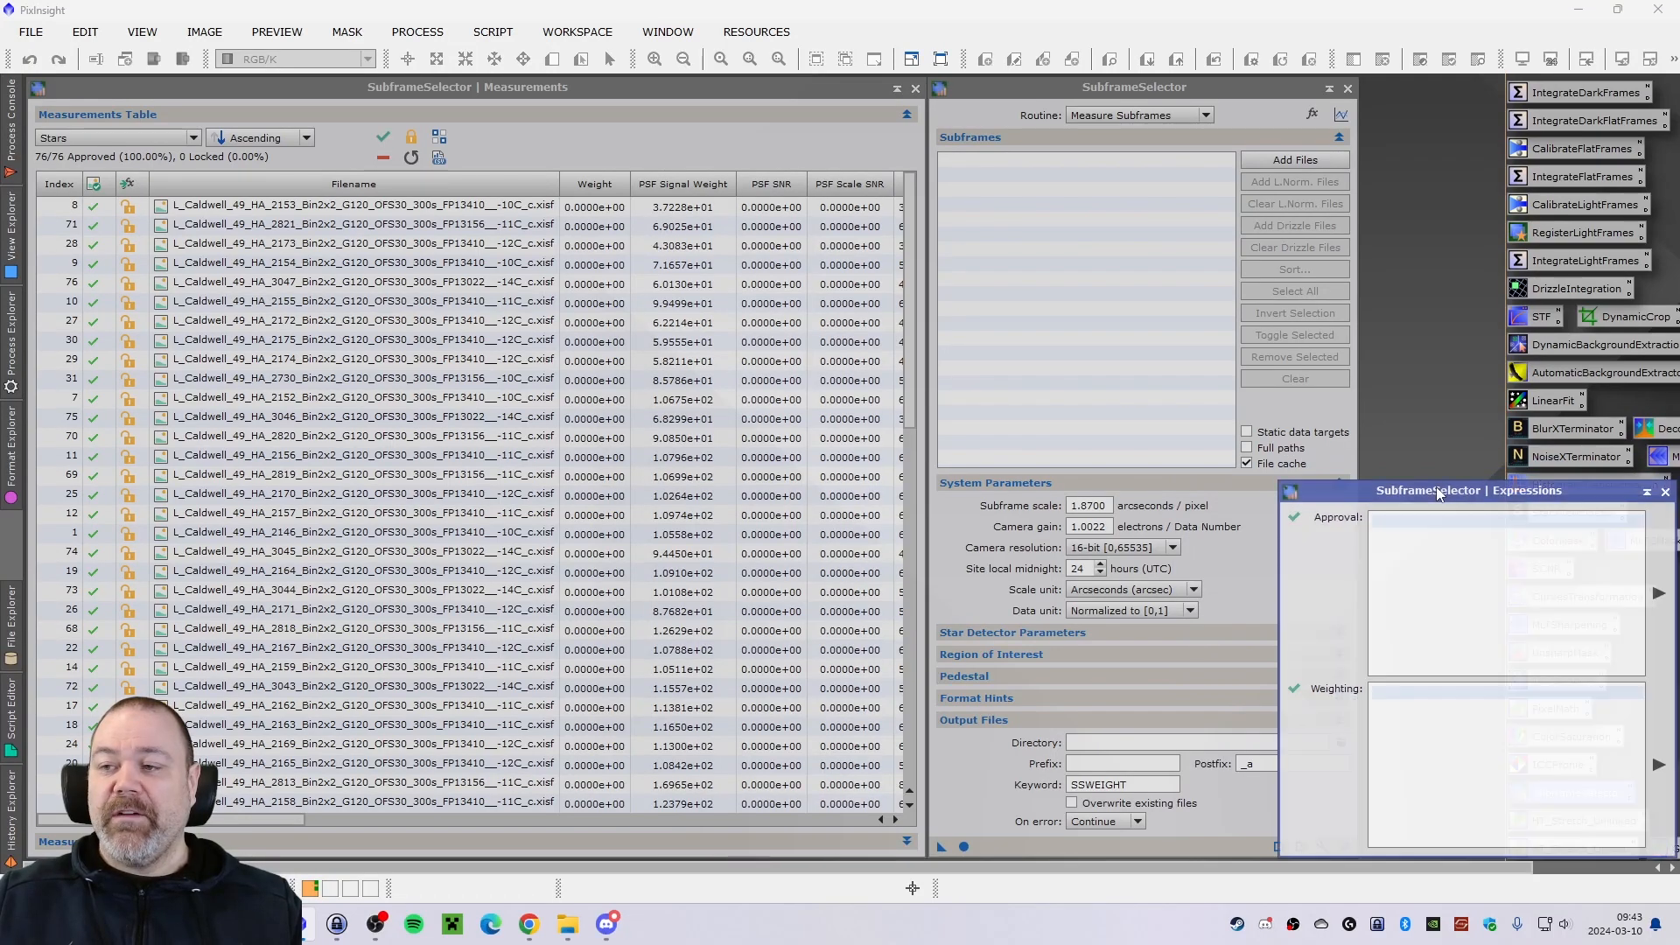
Add all the light frames from the SH2-132 Lion Nebula 2024 SHO project's "Light frames approved" folder to SubframeSelector.
click(1061, 93)
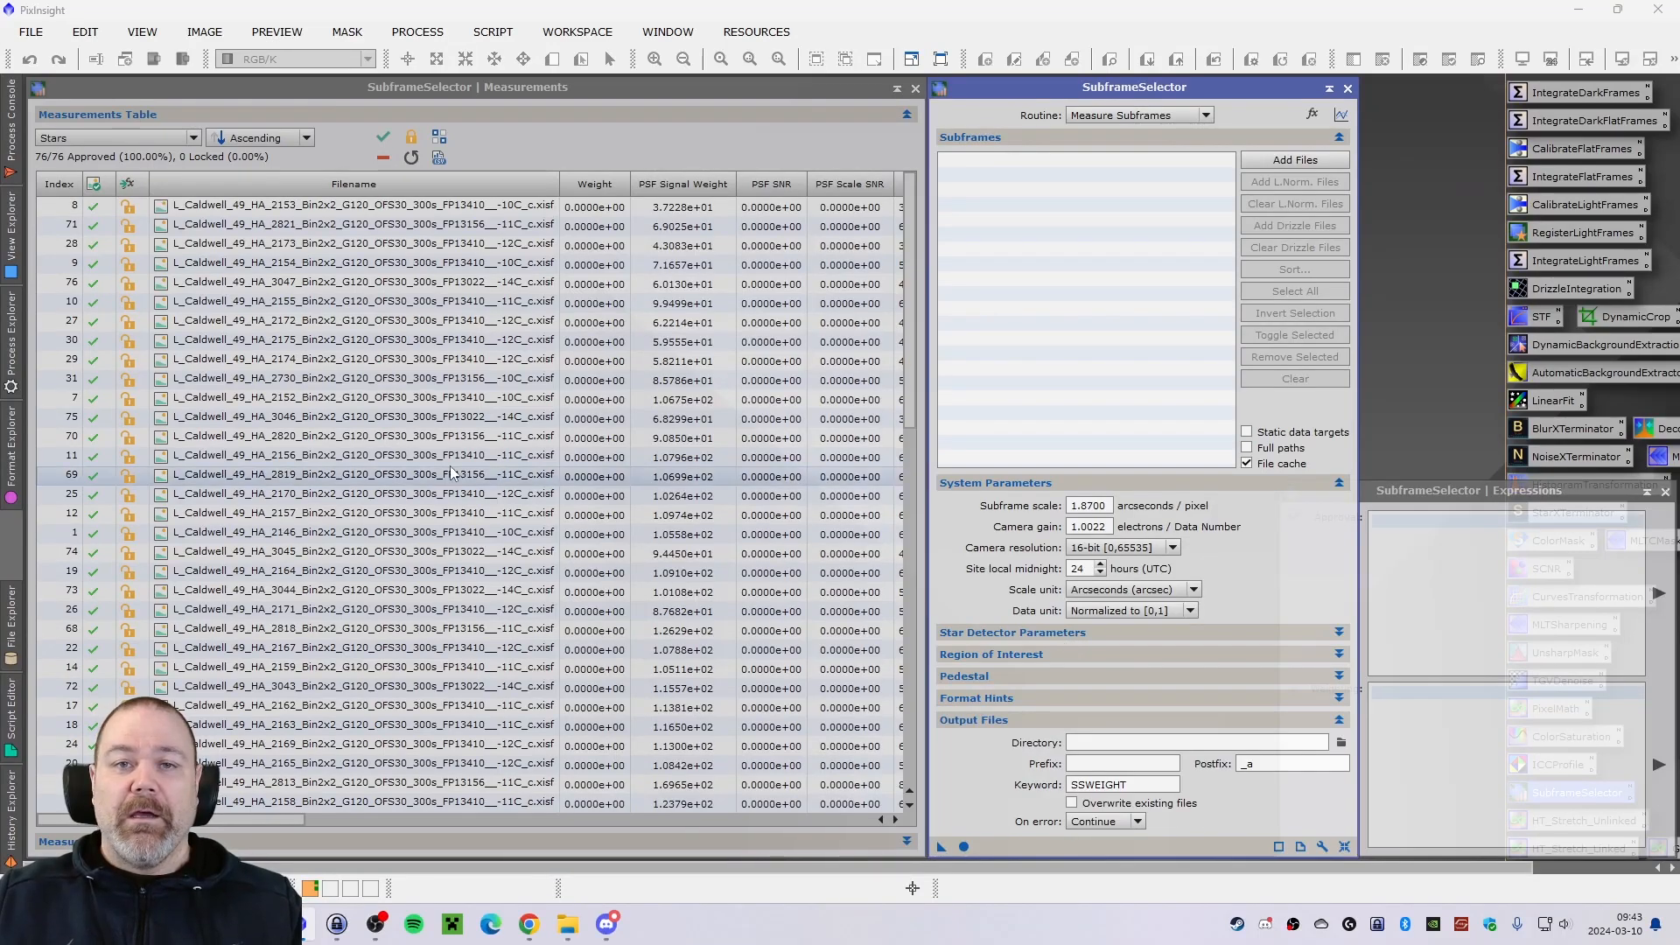
click(1302, 162)
click(943, 254)
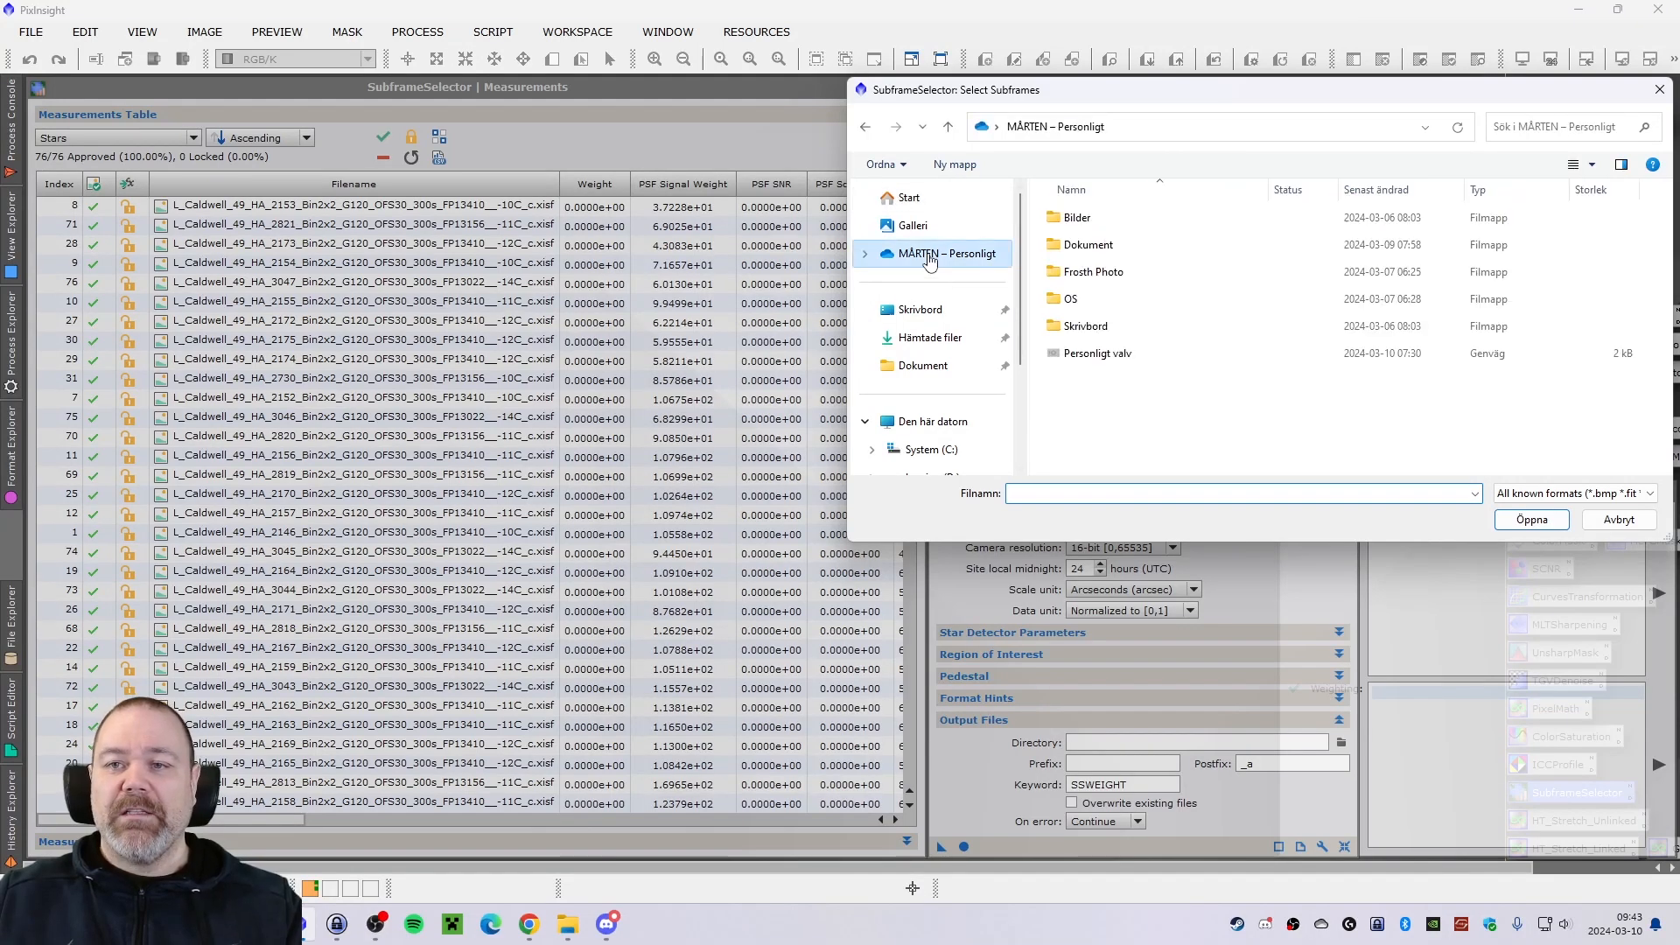
double_click(1097, 245)
double_click(1094, 271)
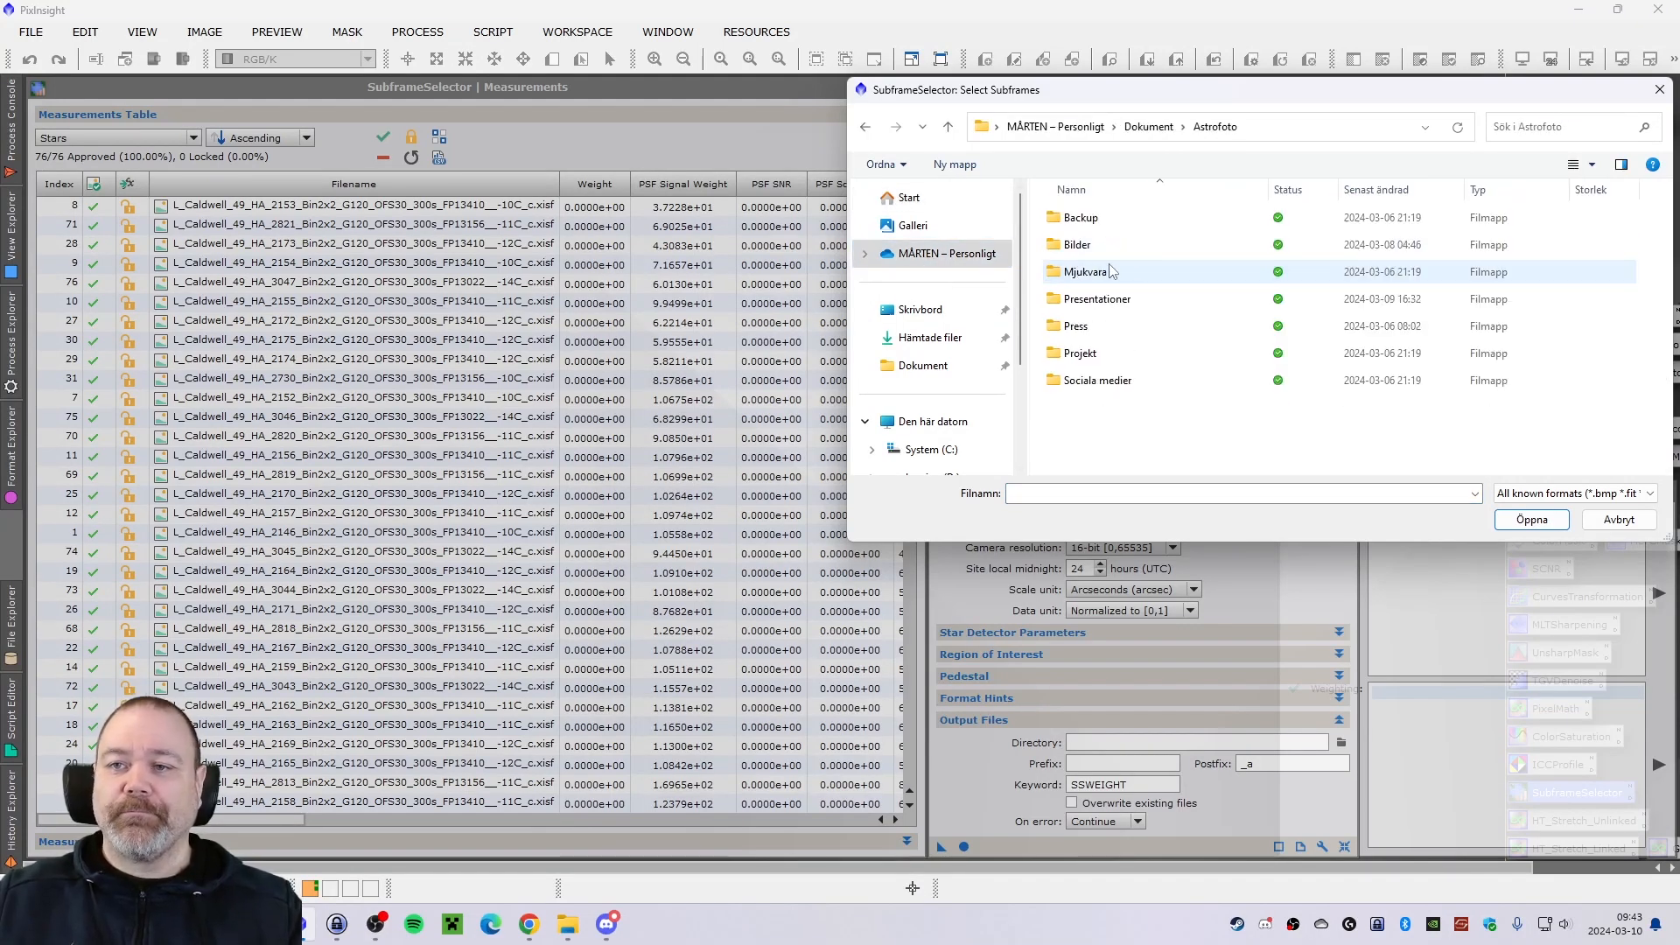
double_click(1094, 244)
scroll(1177, 368, down, 3)
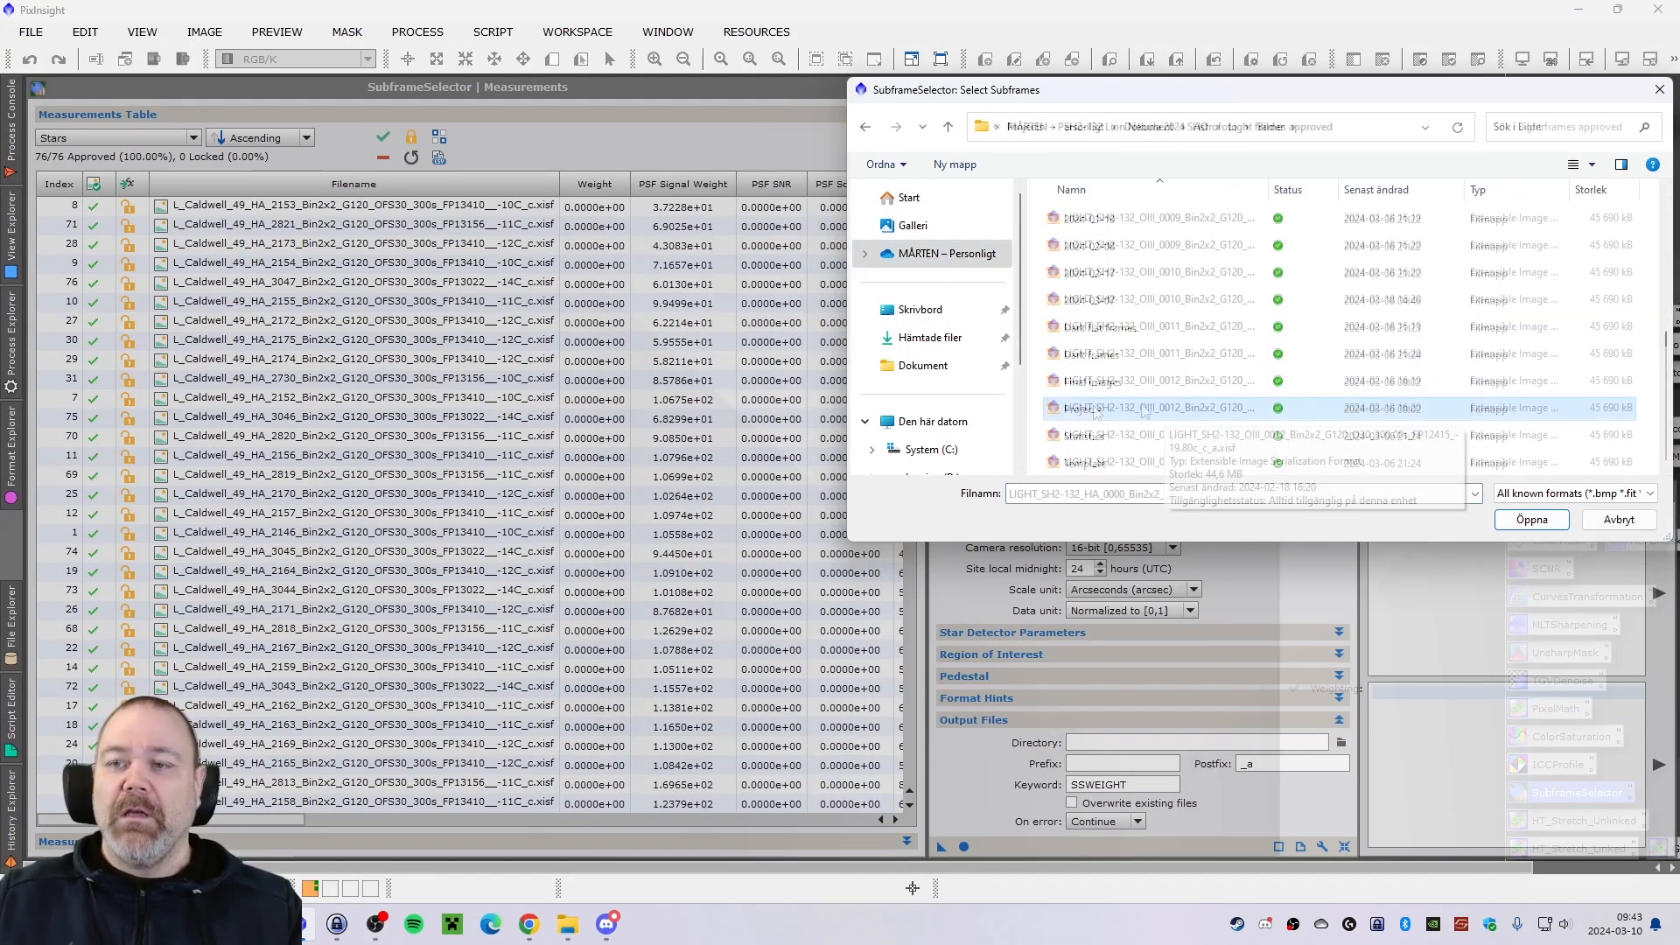
scroll(1137, 394, down, 20)
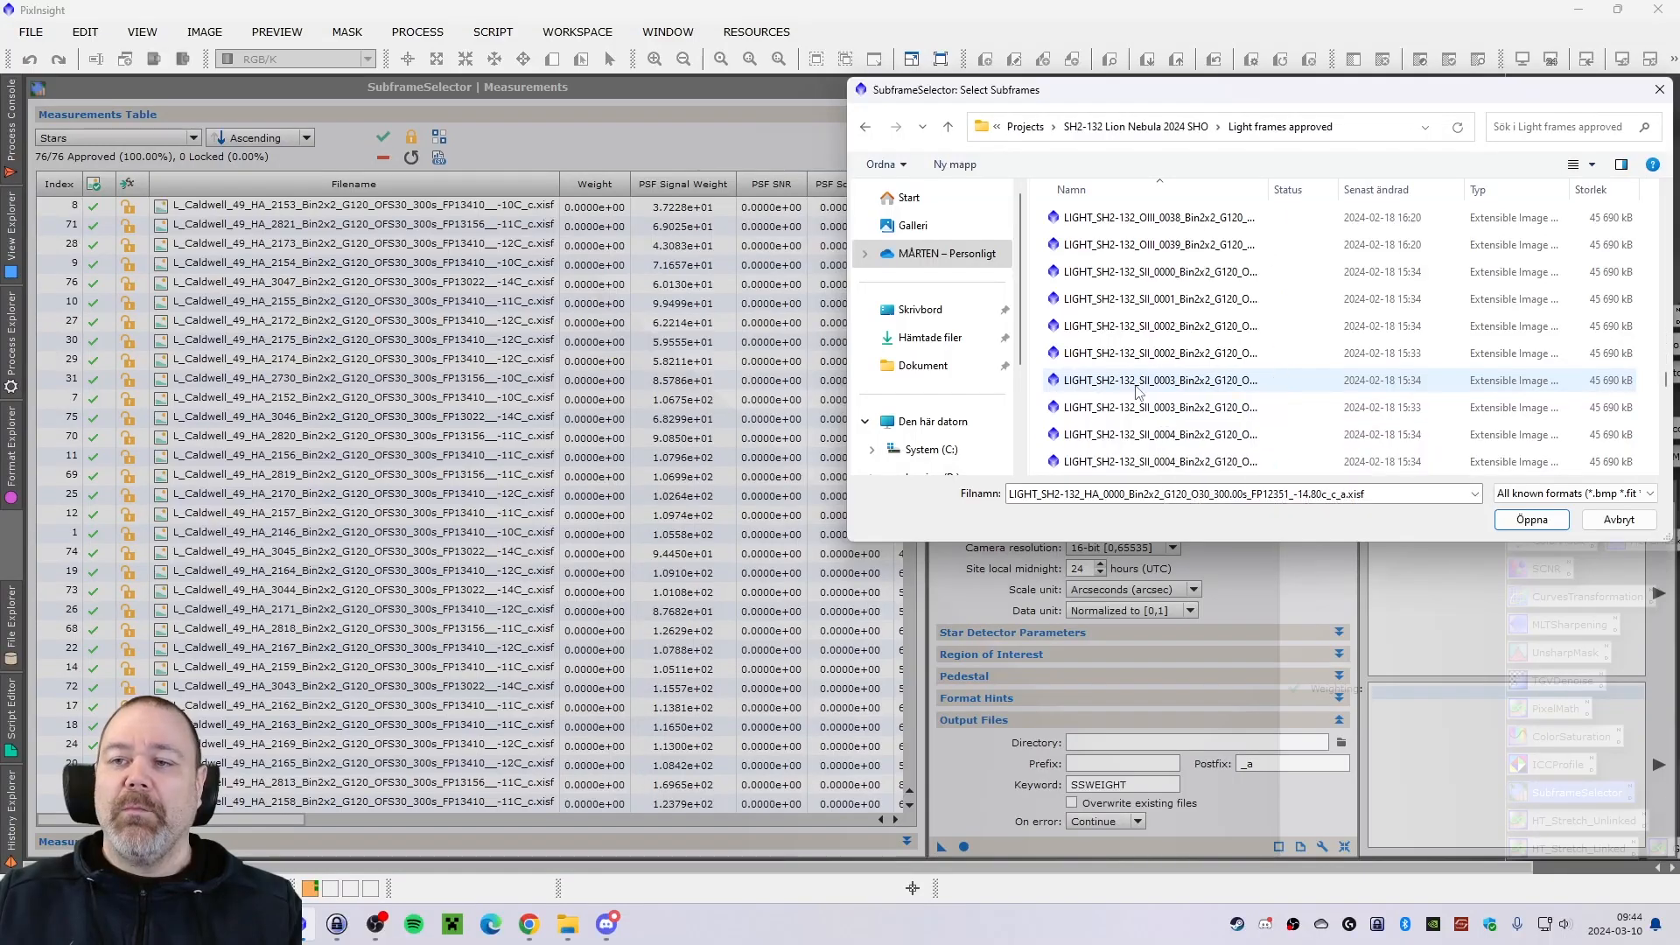
scroll(1137, 391, down, 20)
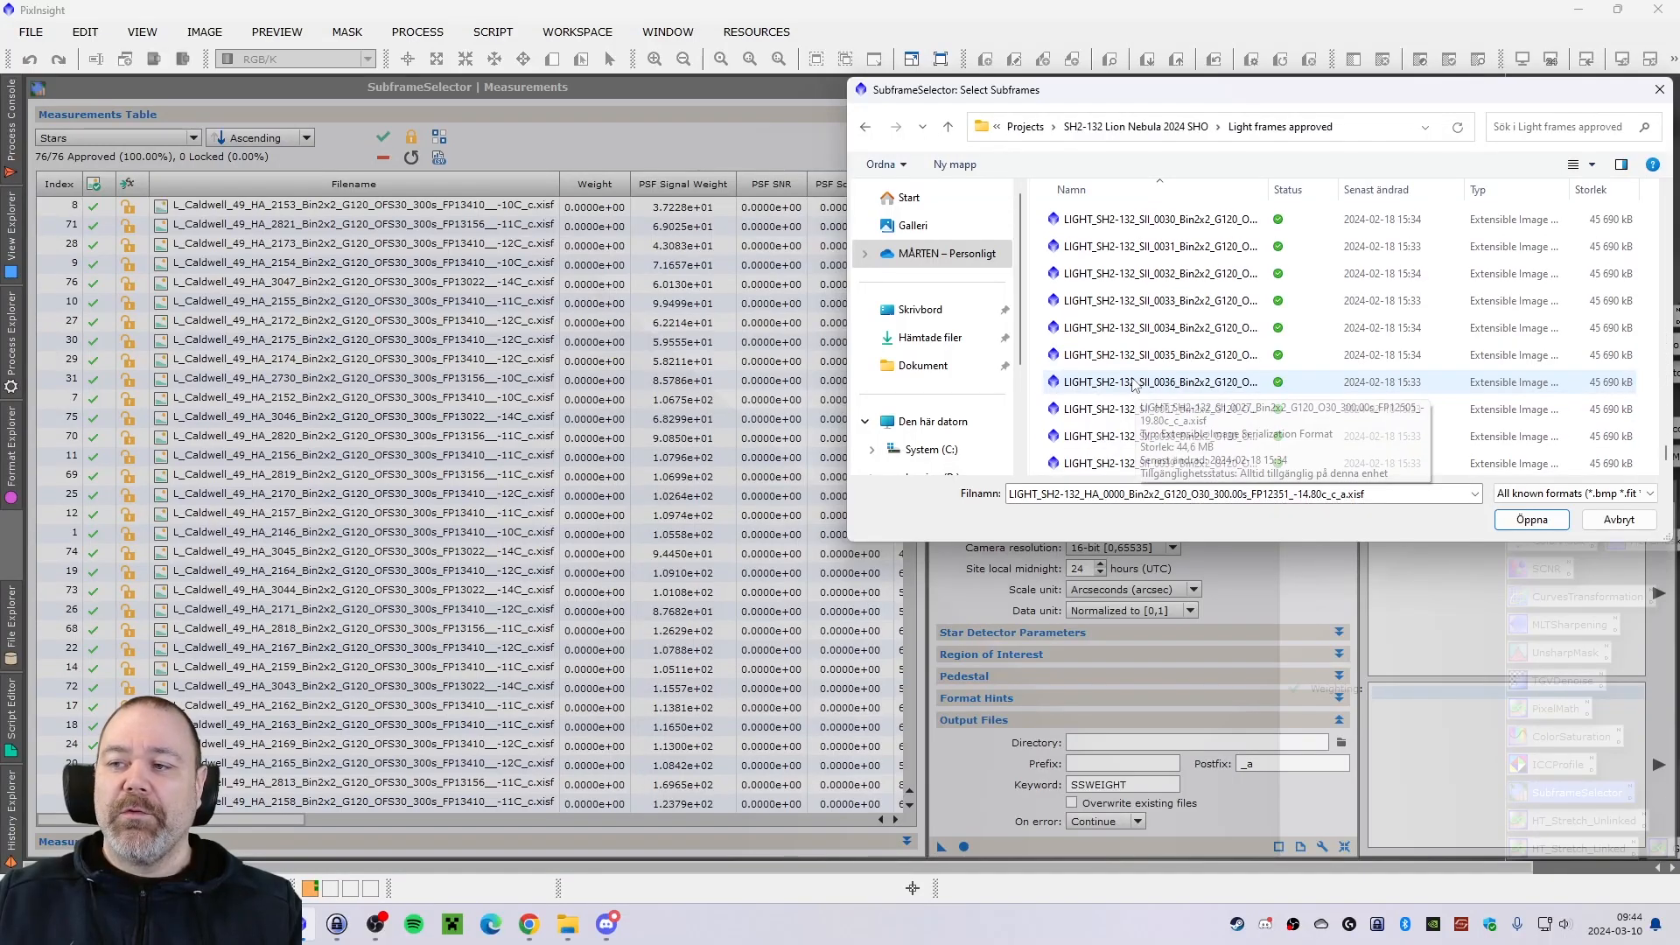
key(ctrl+a)
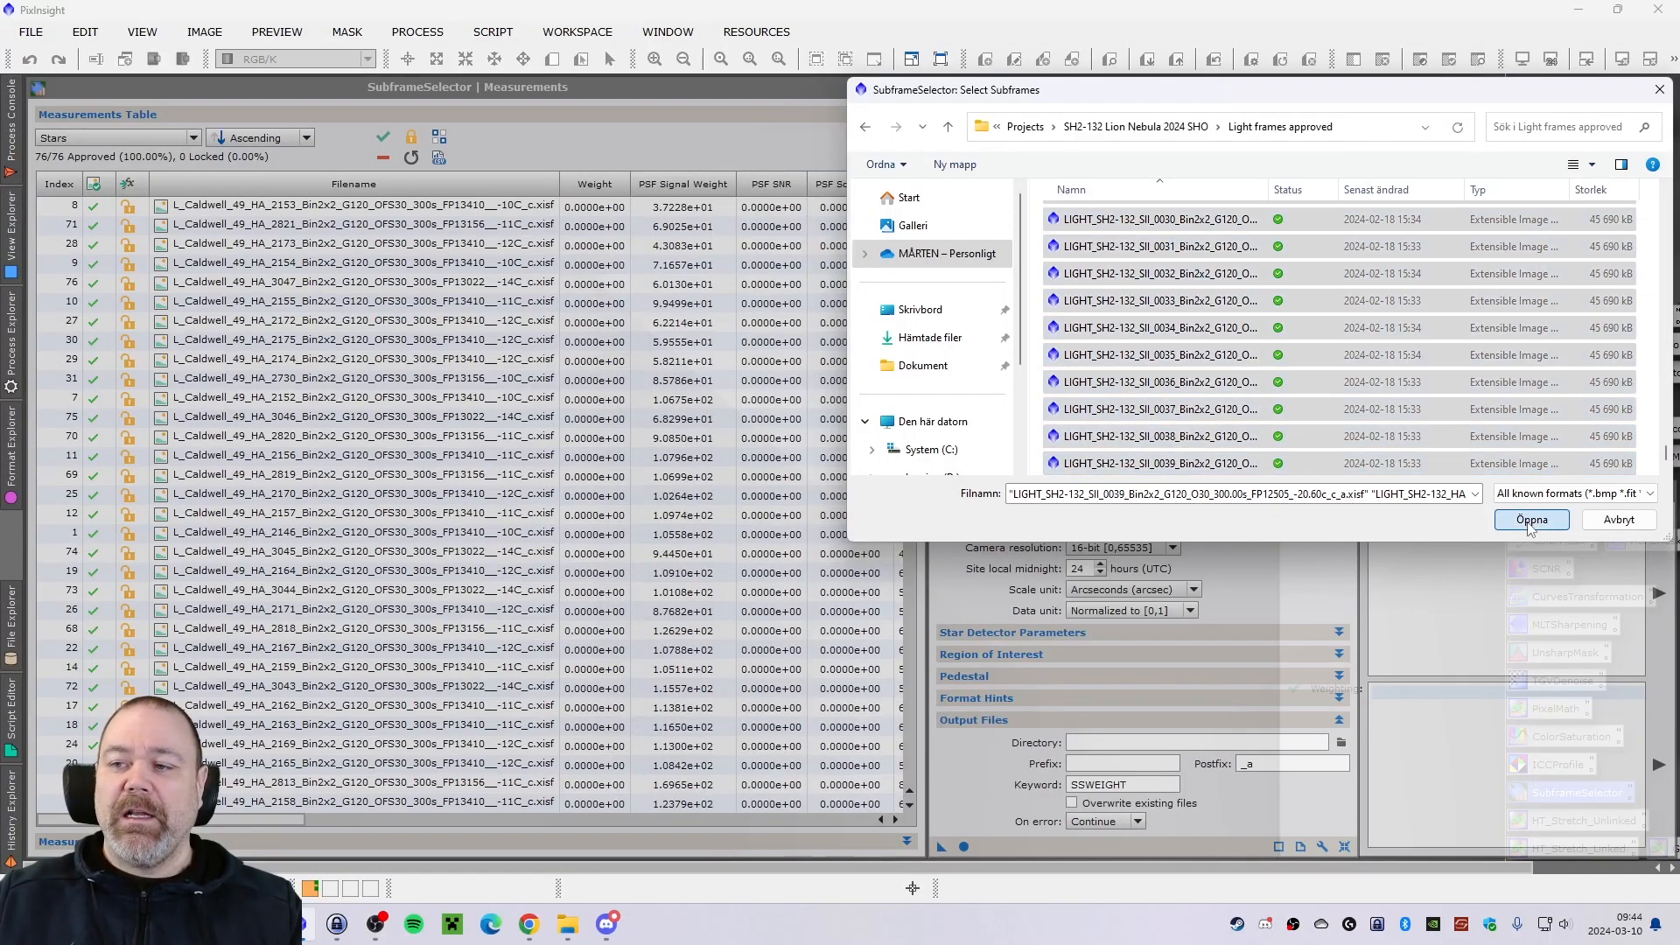
click(1532, 519)
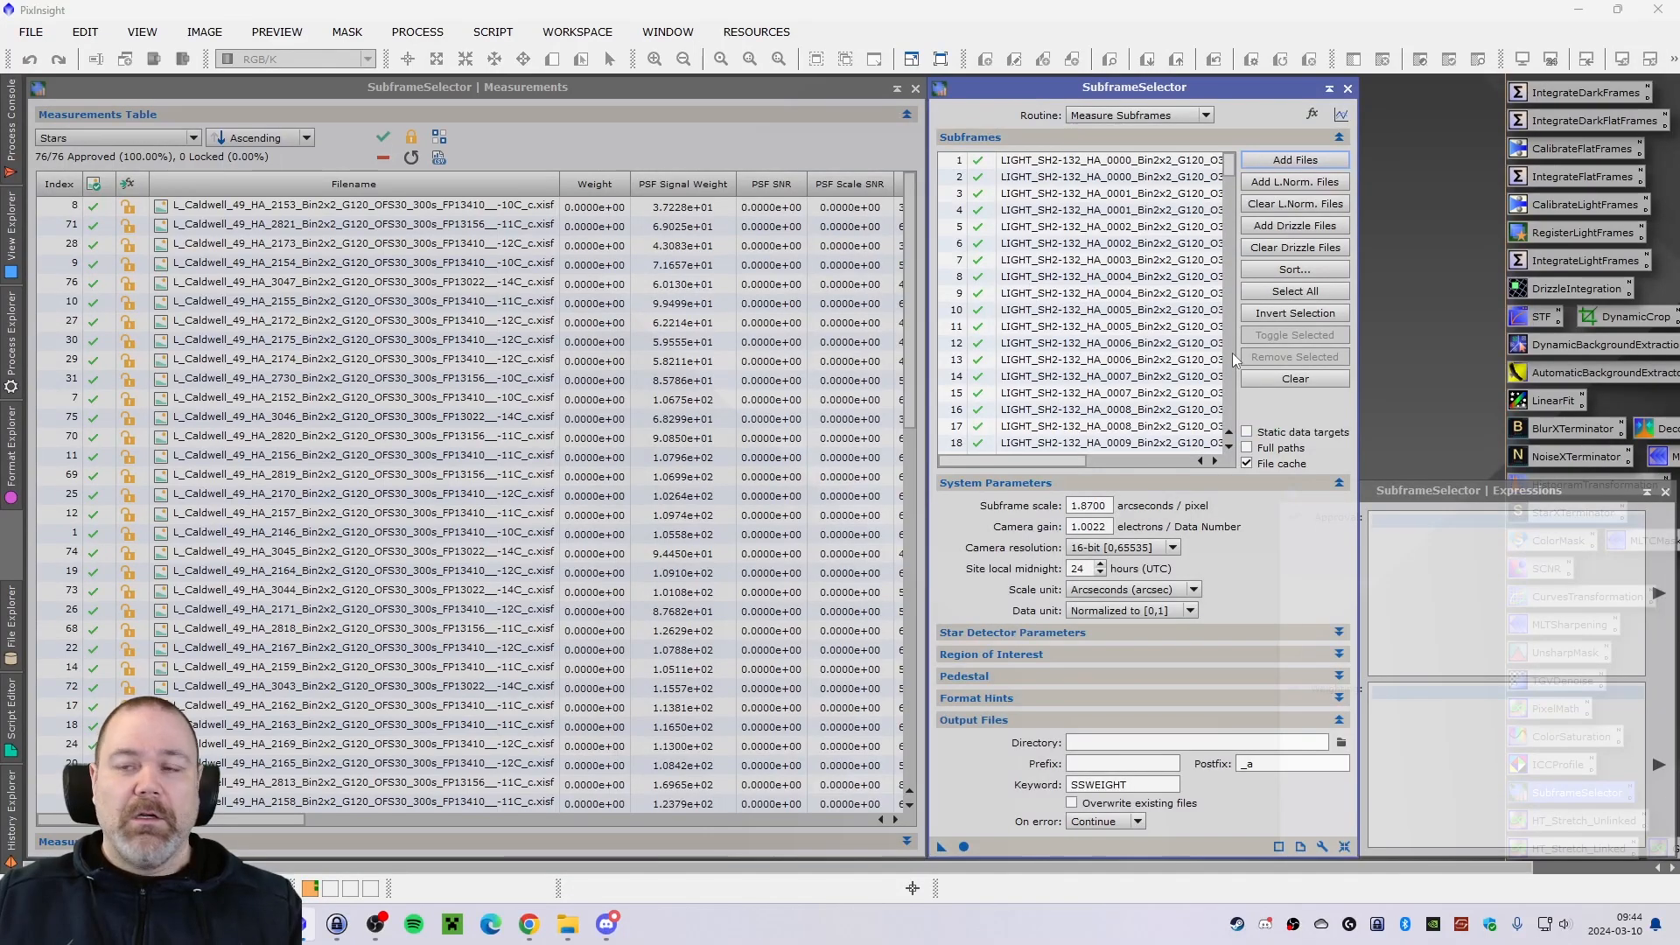
Check the loaded subframe list and run the Measure Subframes routine on it.
mouse_move(1230, 175)
mouse_down()
mouse_move(1234, 438)
mouse_move(1252, 153)
mouse_up()
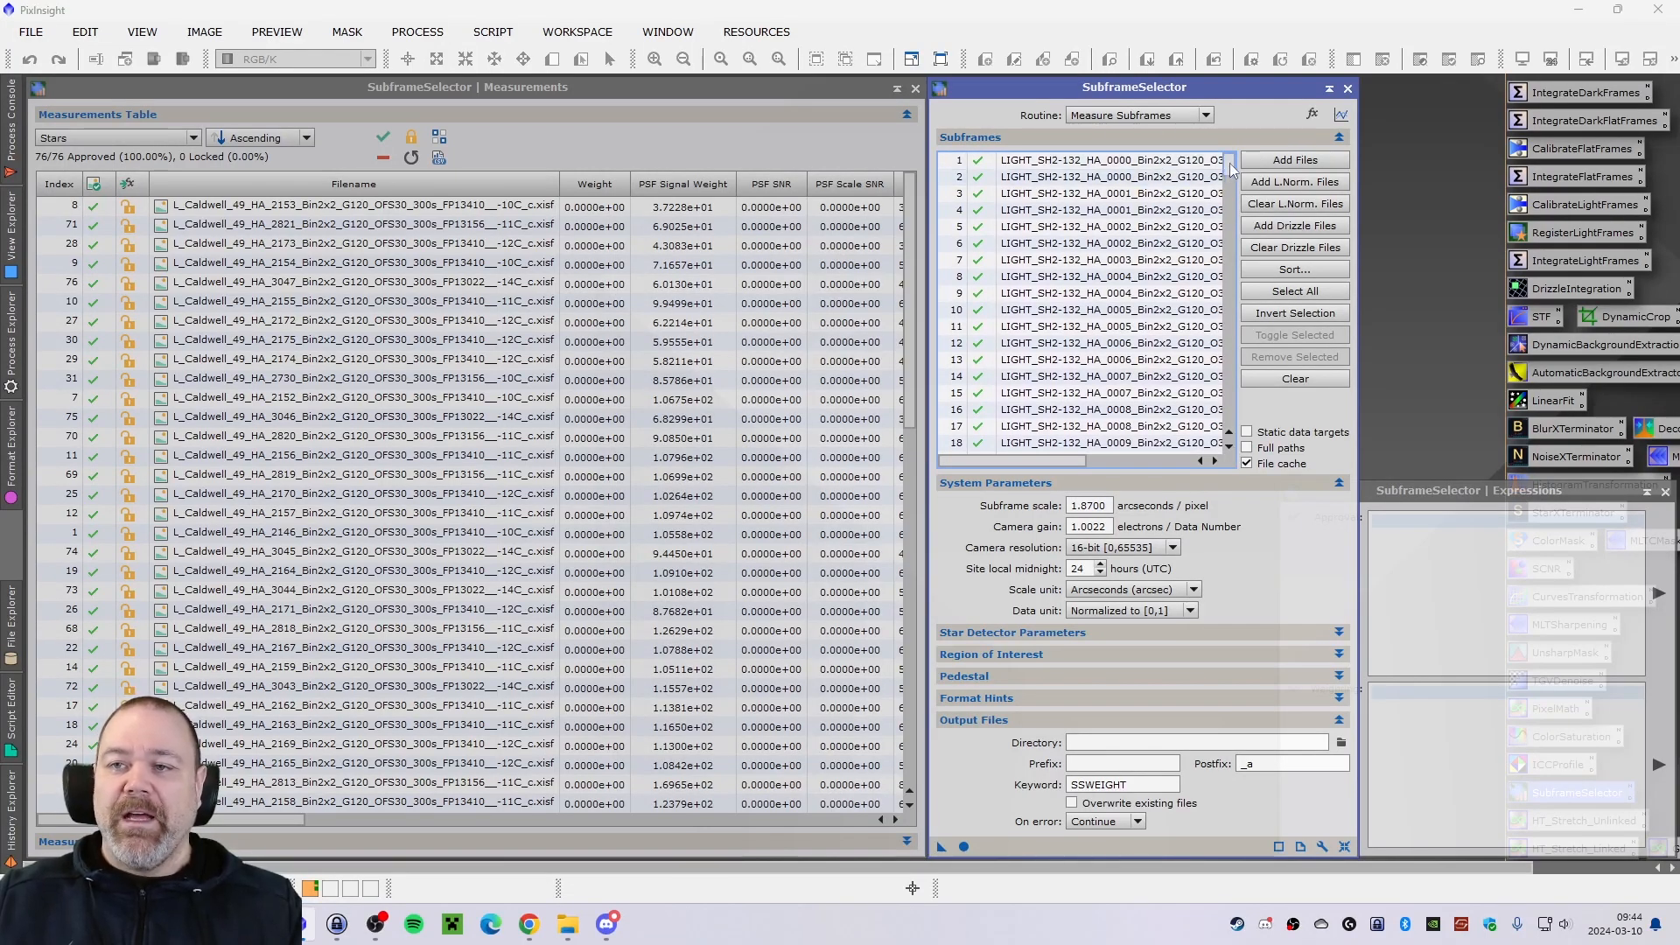
mouse_move(1231, 168)
mouse_down()
mouse_move(1232, 289)
mouse_move(1266, 447)
mouse_move(1230, 289)
mouse_move(1232, 162)
mouse_up()
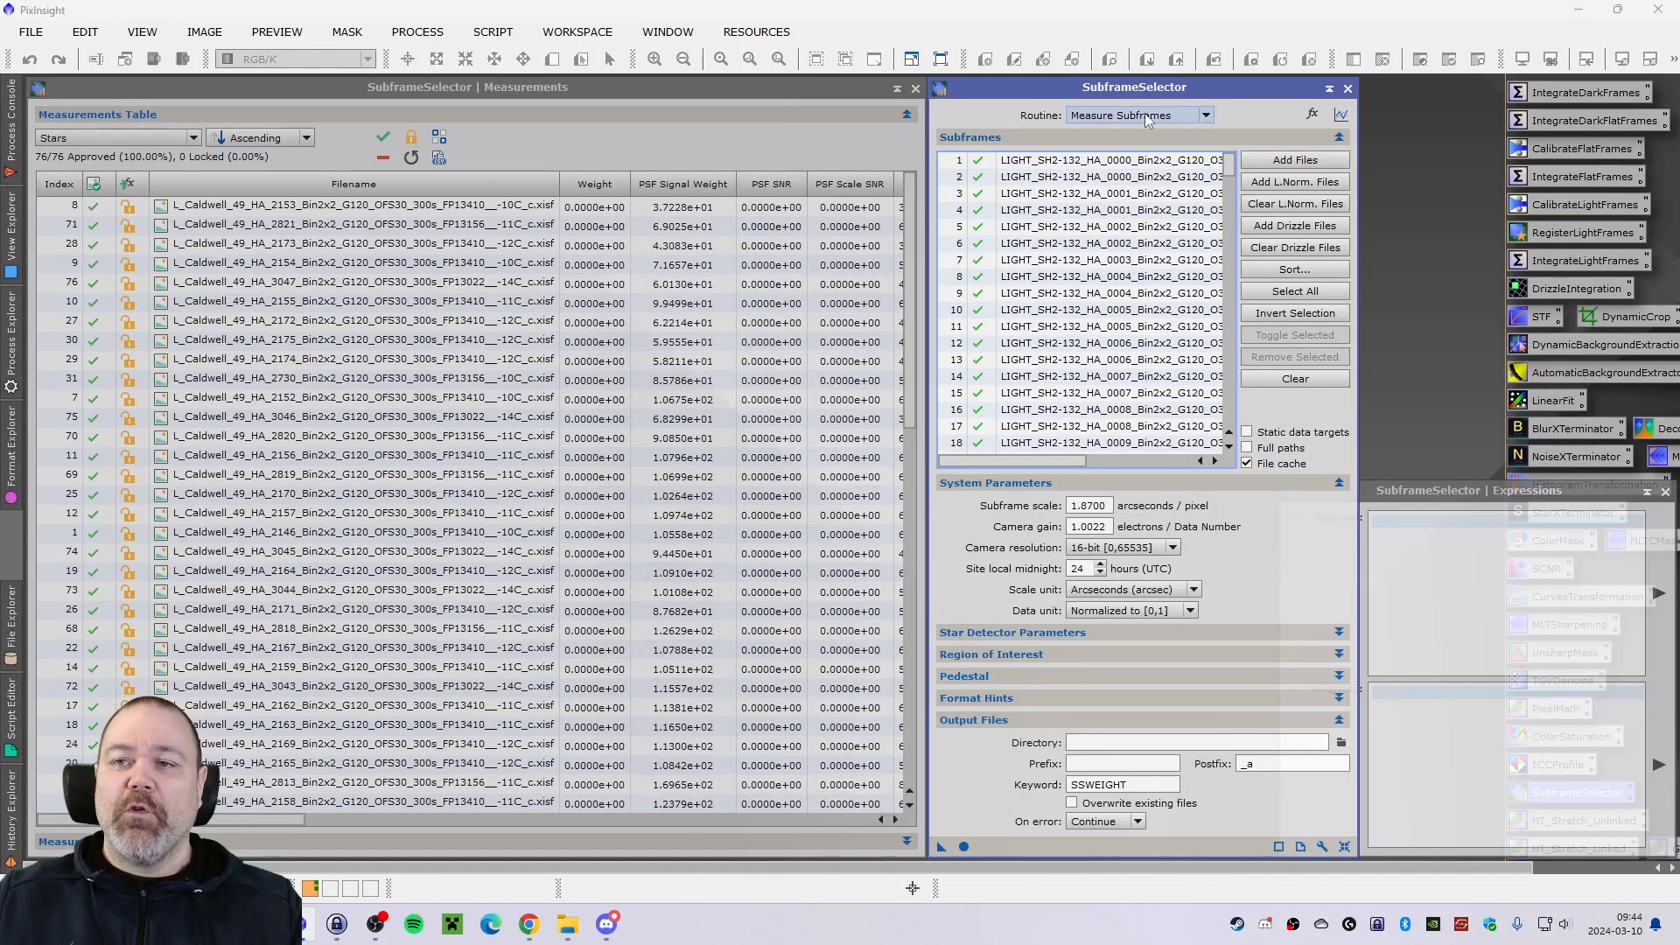
click(963, 847)
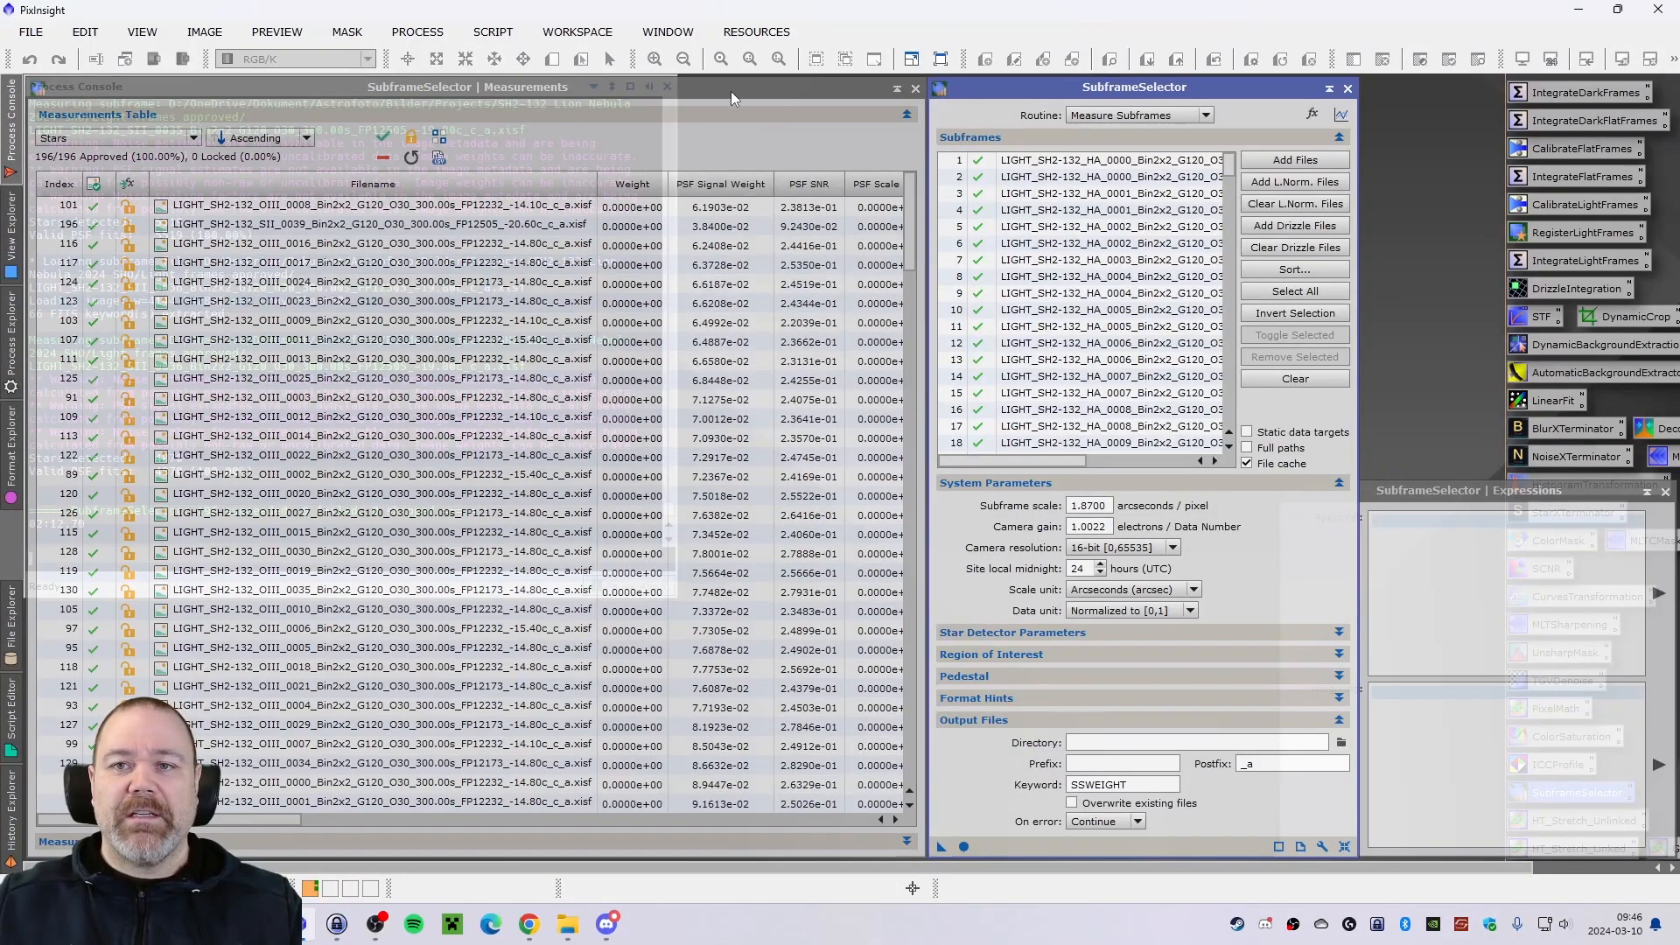
Move the Measurements window aside to uncover the workspace, and return it beside the main SubframeSelector window.
drag(727, 87, 1186, 155)
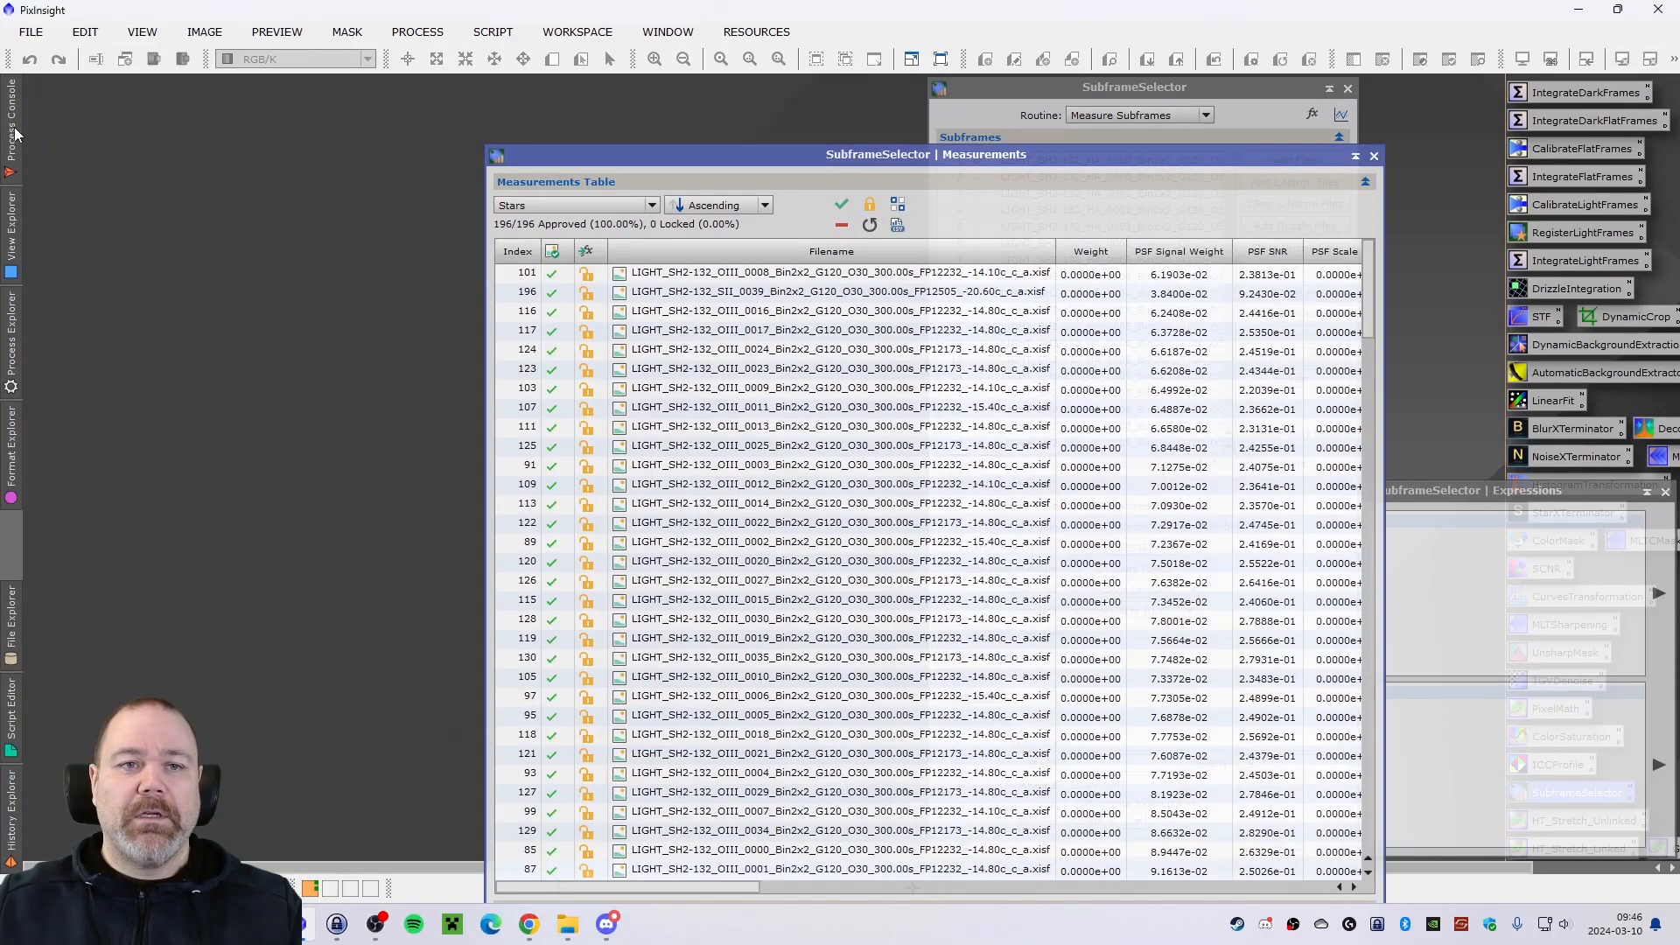
mouse_move(14, 133)
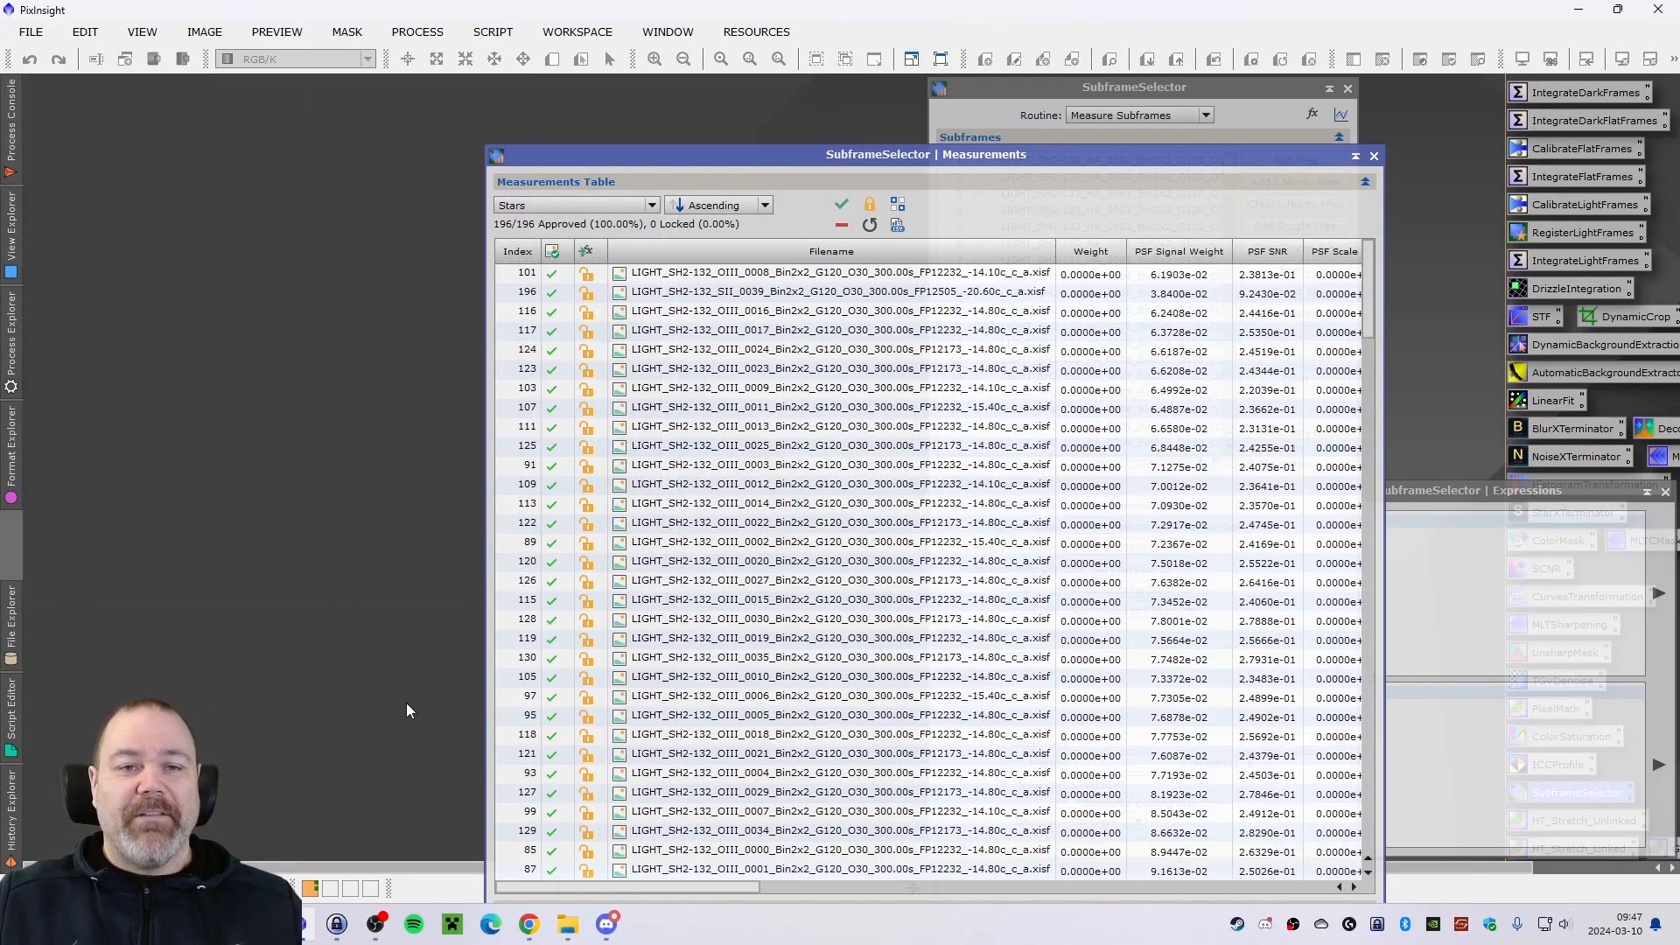
mouse_move(15, 131)
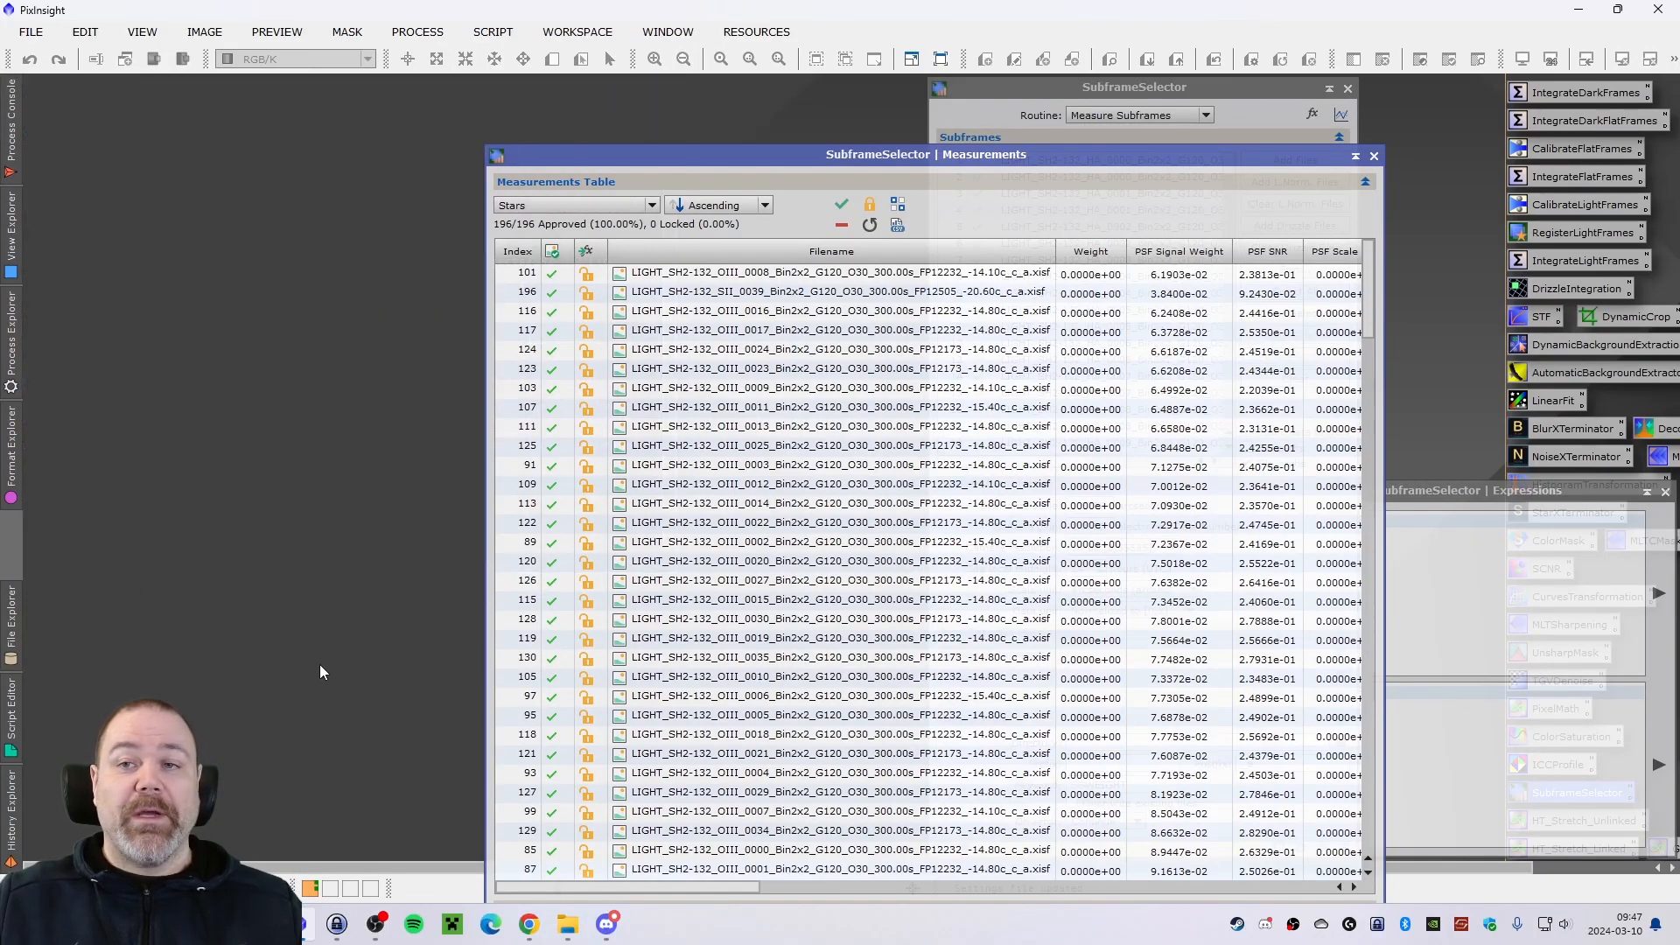
drag(916, 156, 454, 91)
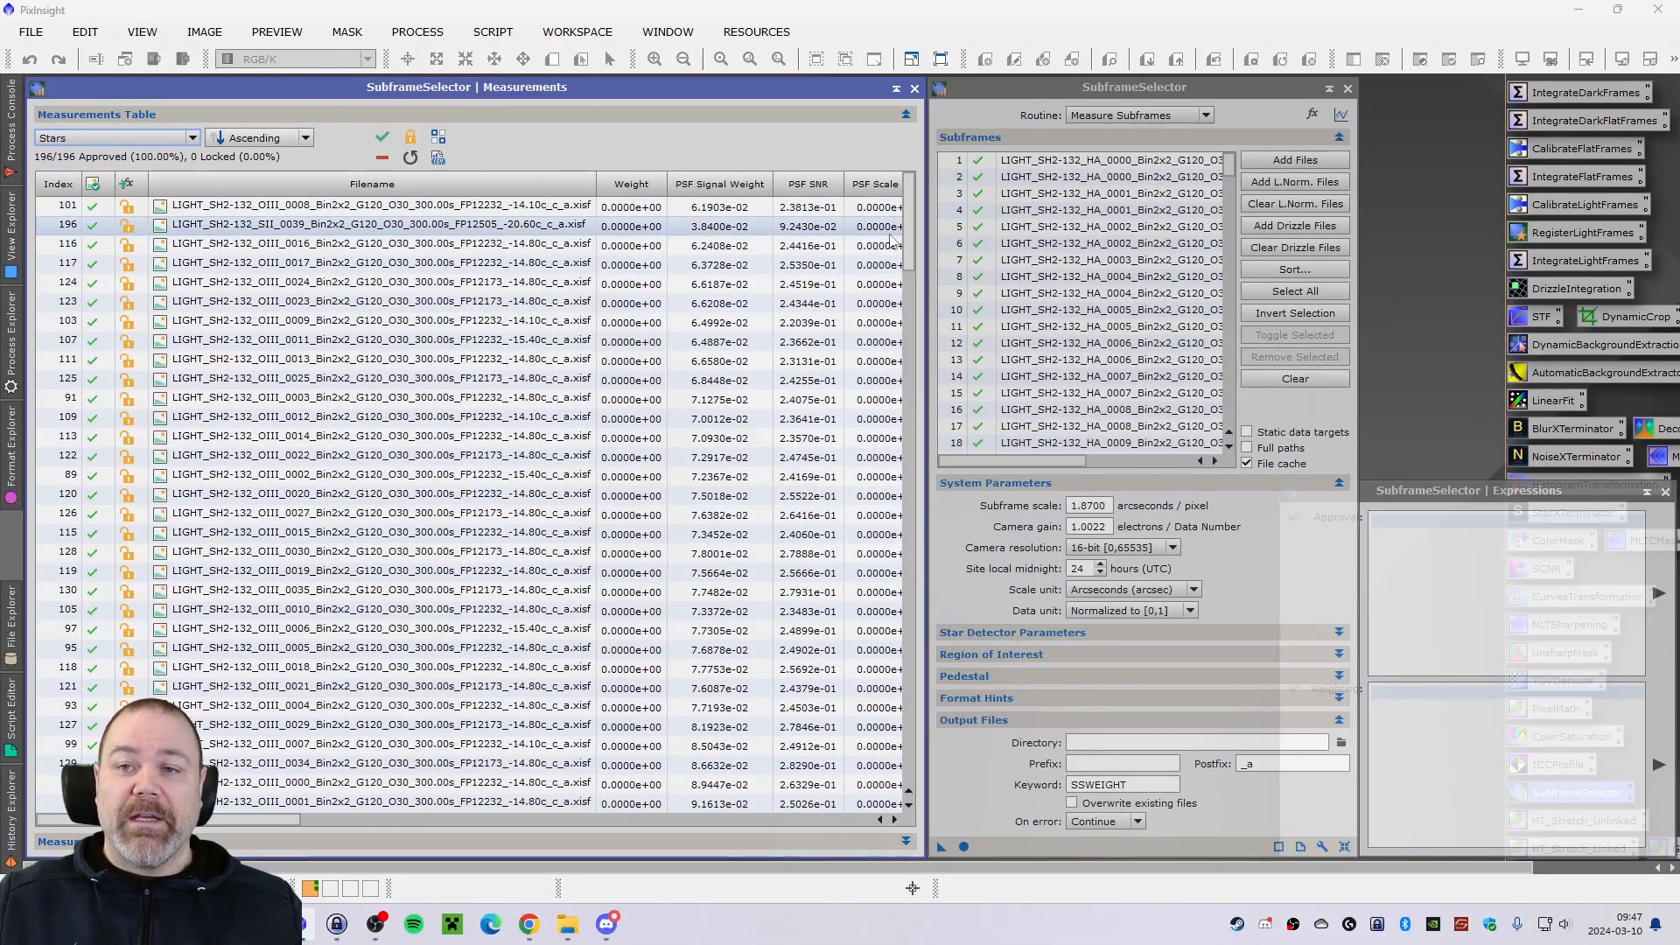
Examine the measured frames' SNR, FWHM, Eccentricity and Stars columns throughout the Measurements Table.
mouse_move(908, 219)
mouse_down()
mouse_move(910, 460)
mouse_move(947, 697)
mouse_move(938, 807)
mouse_move(930, 201)
mouse_up()
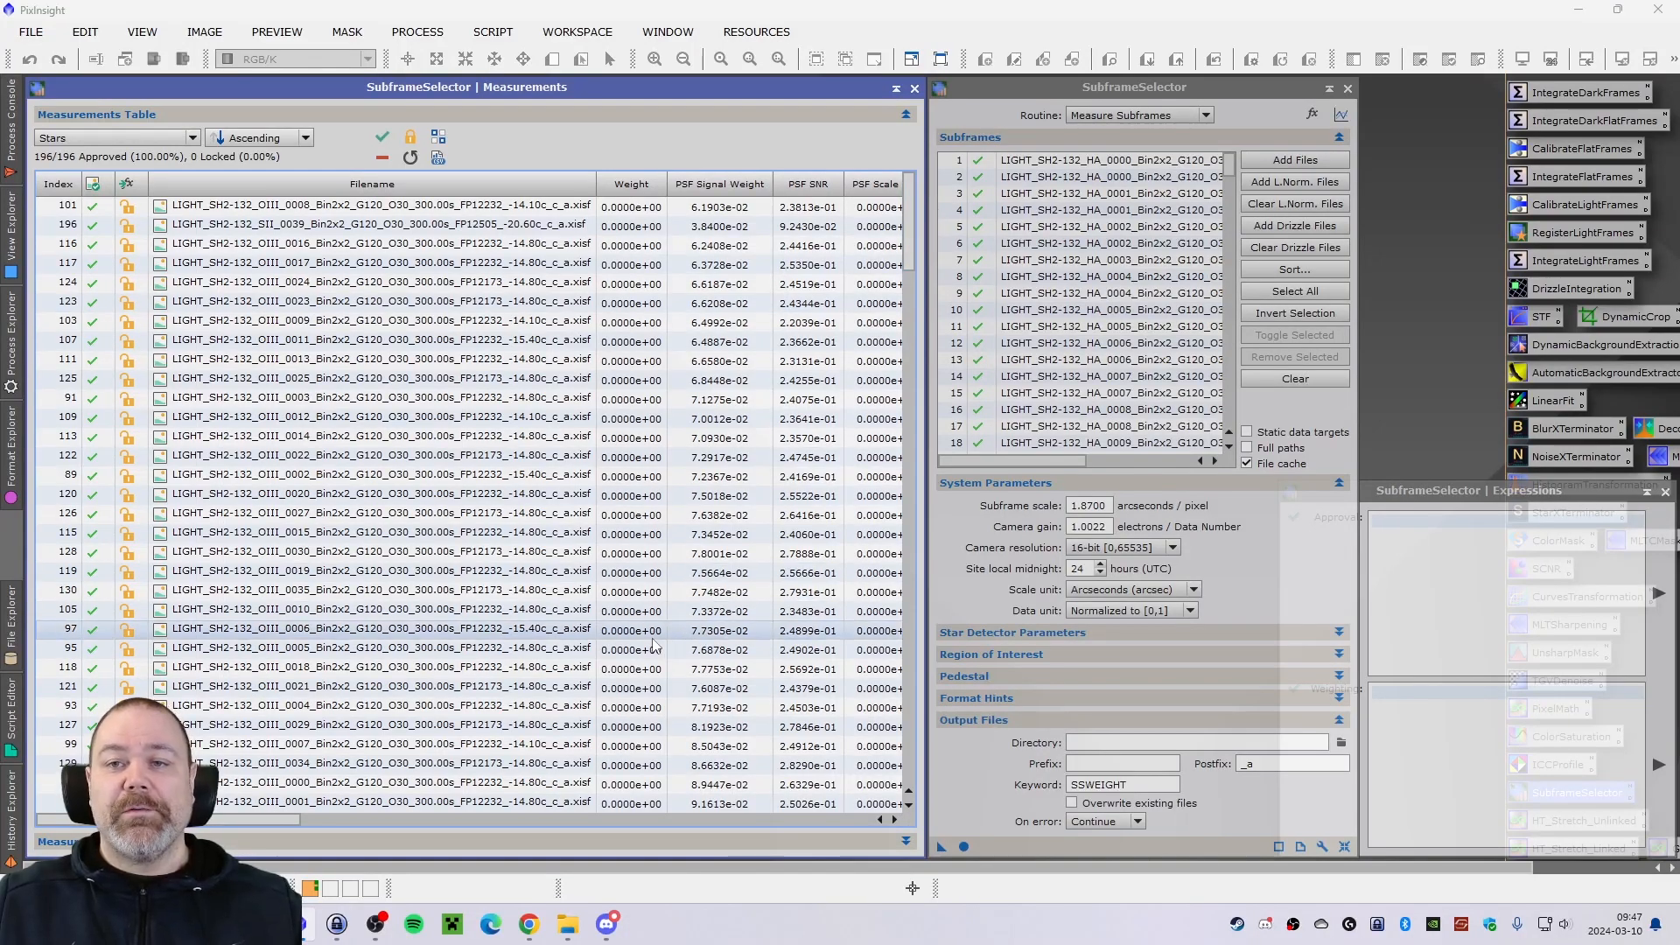
drag(263, 822, 380, 823)
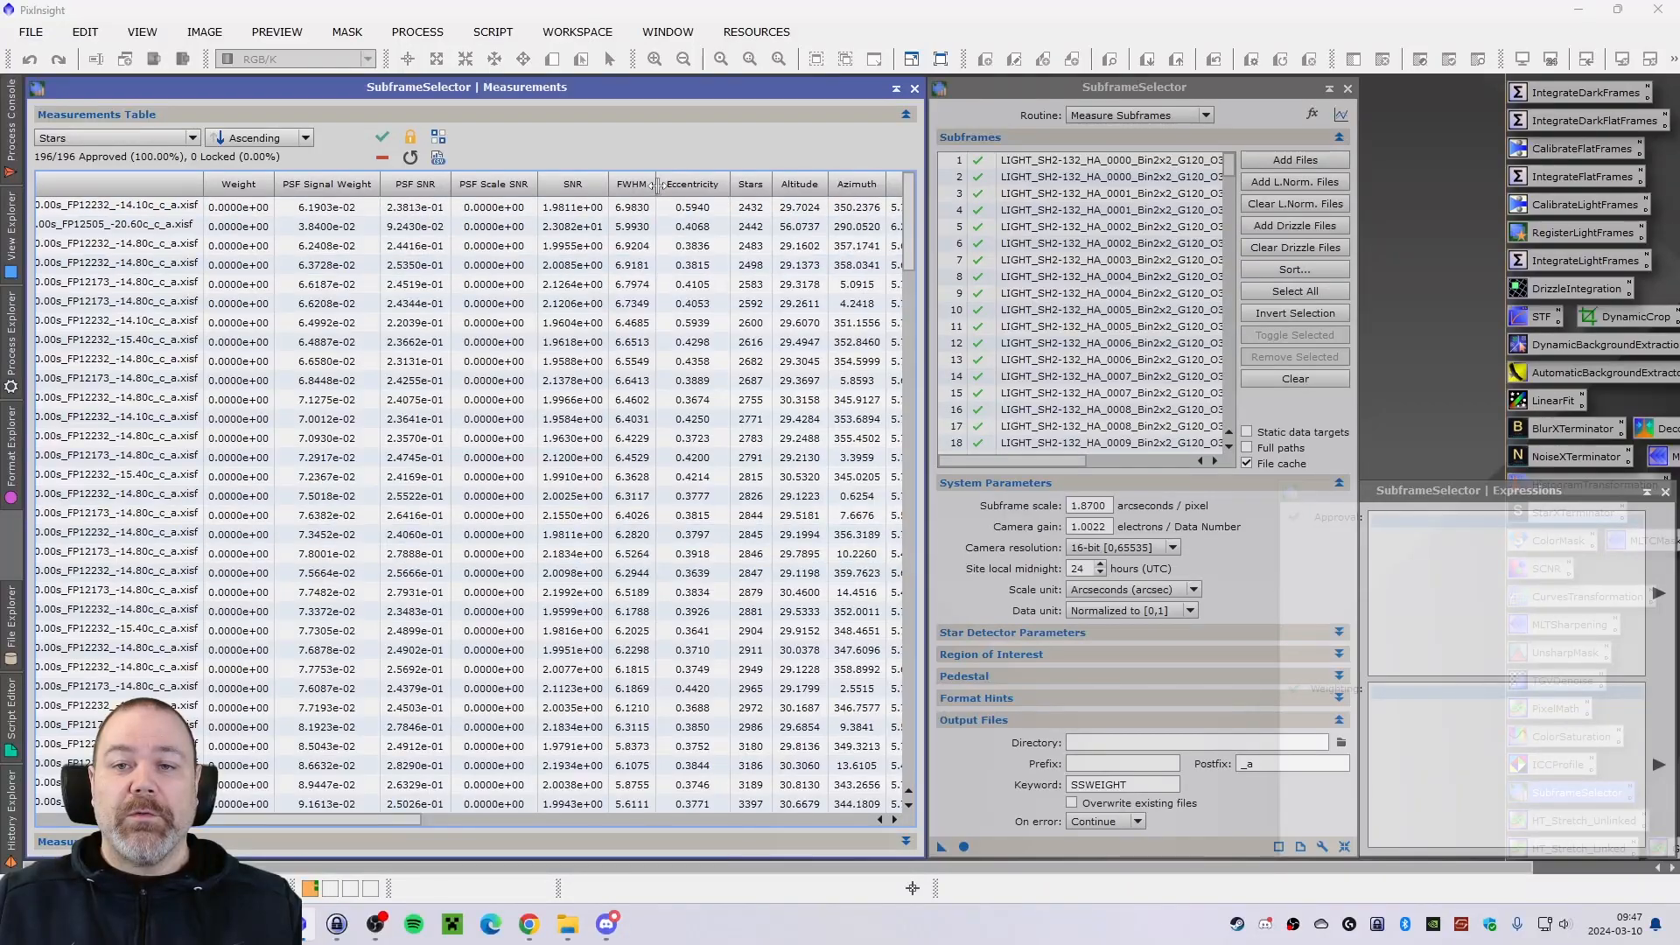
drag(908, 221, 936, 768)
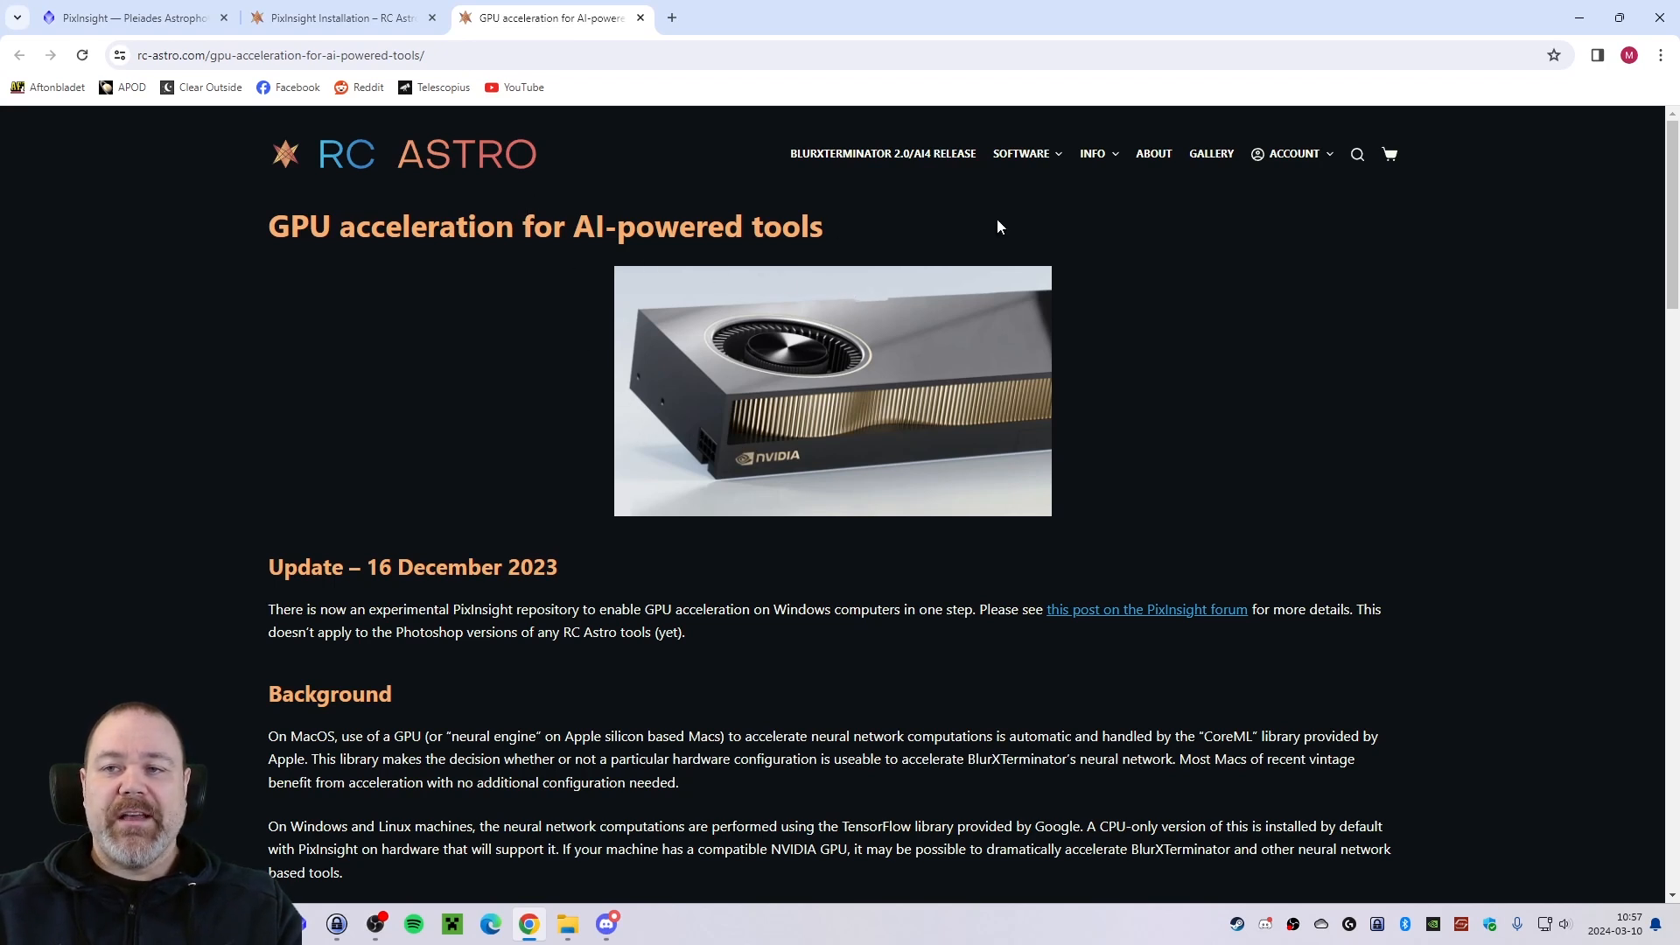
Switch to Chrome and read RC Astro's GPU acceleration guide, covering compatibility, the NVIDIA driver, the CUDA toolkit and the cuDNN files.
mouse_move(1094, 155)
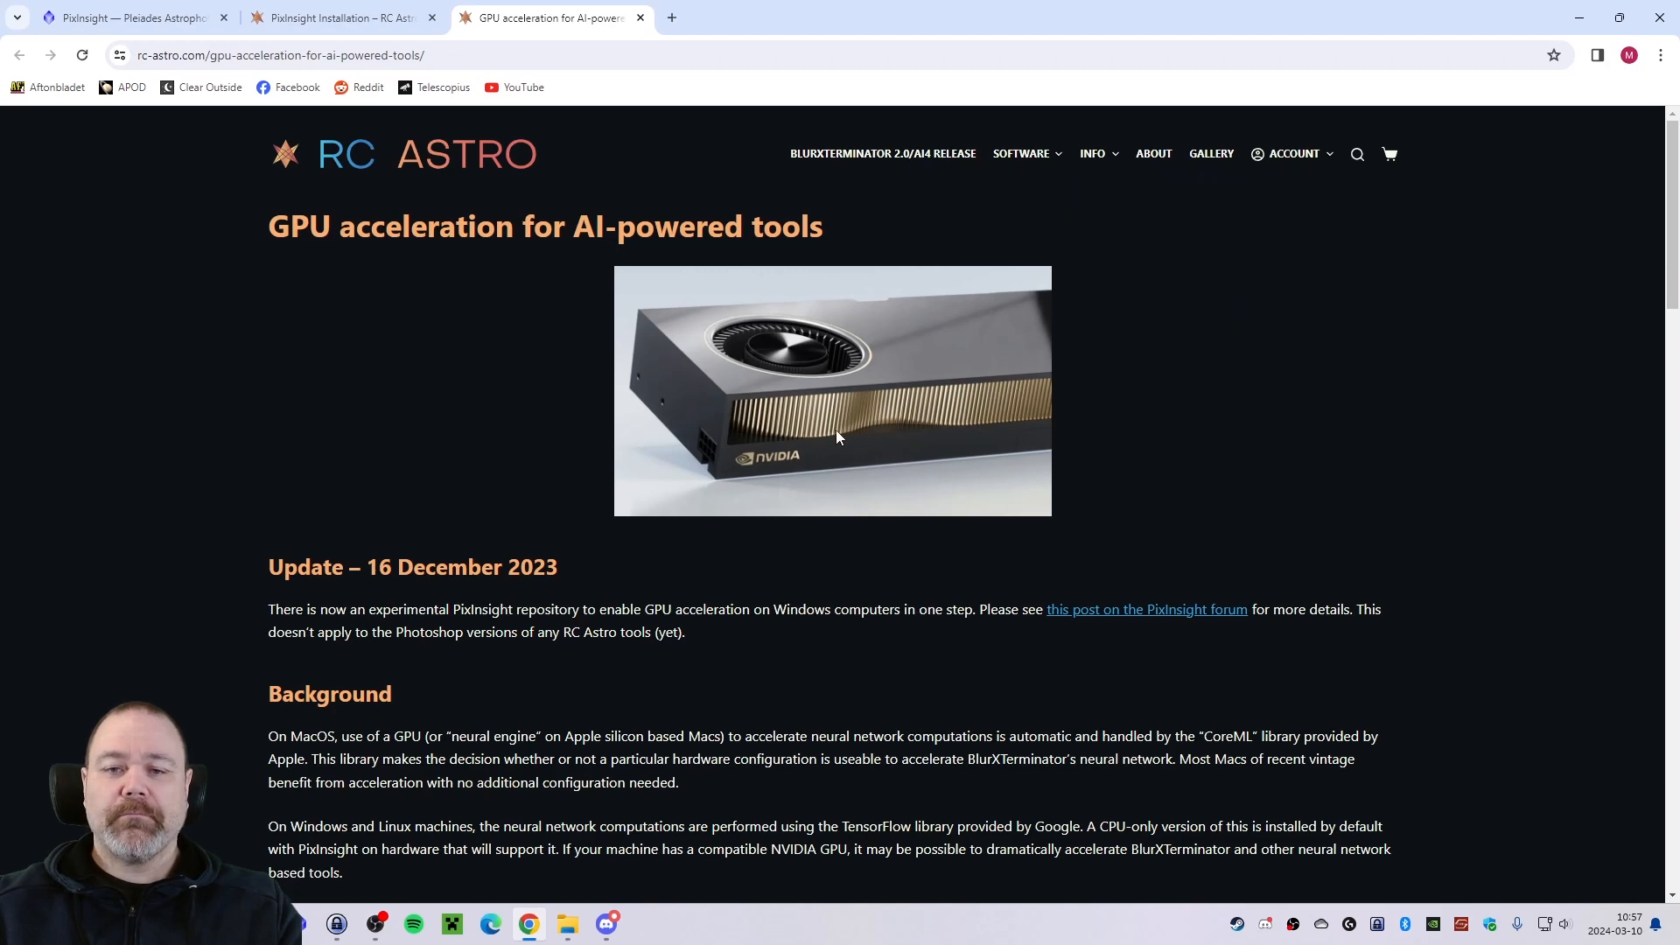
scroll(836, 435, down, 3)
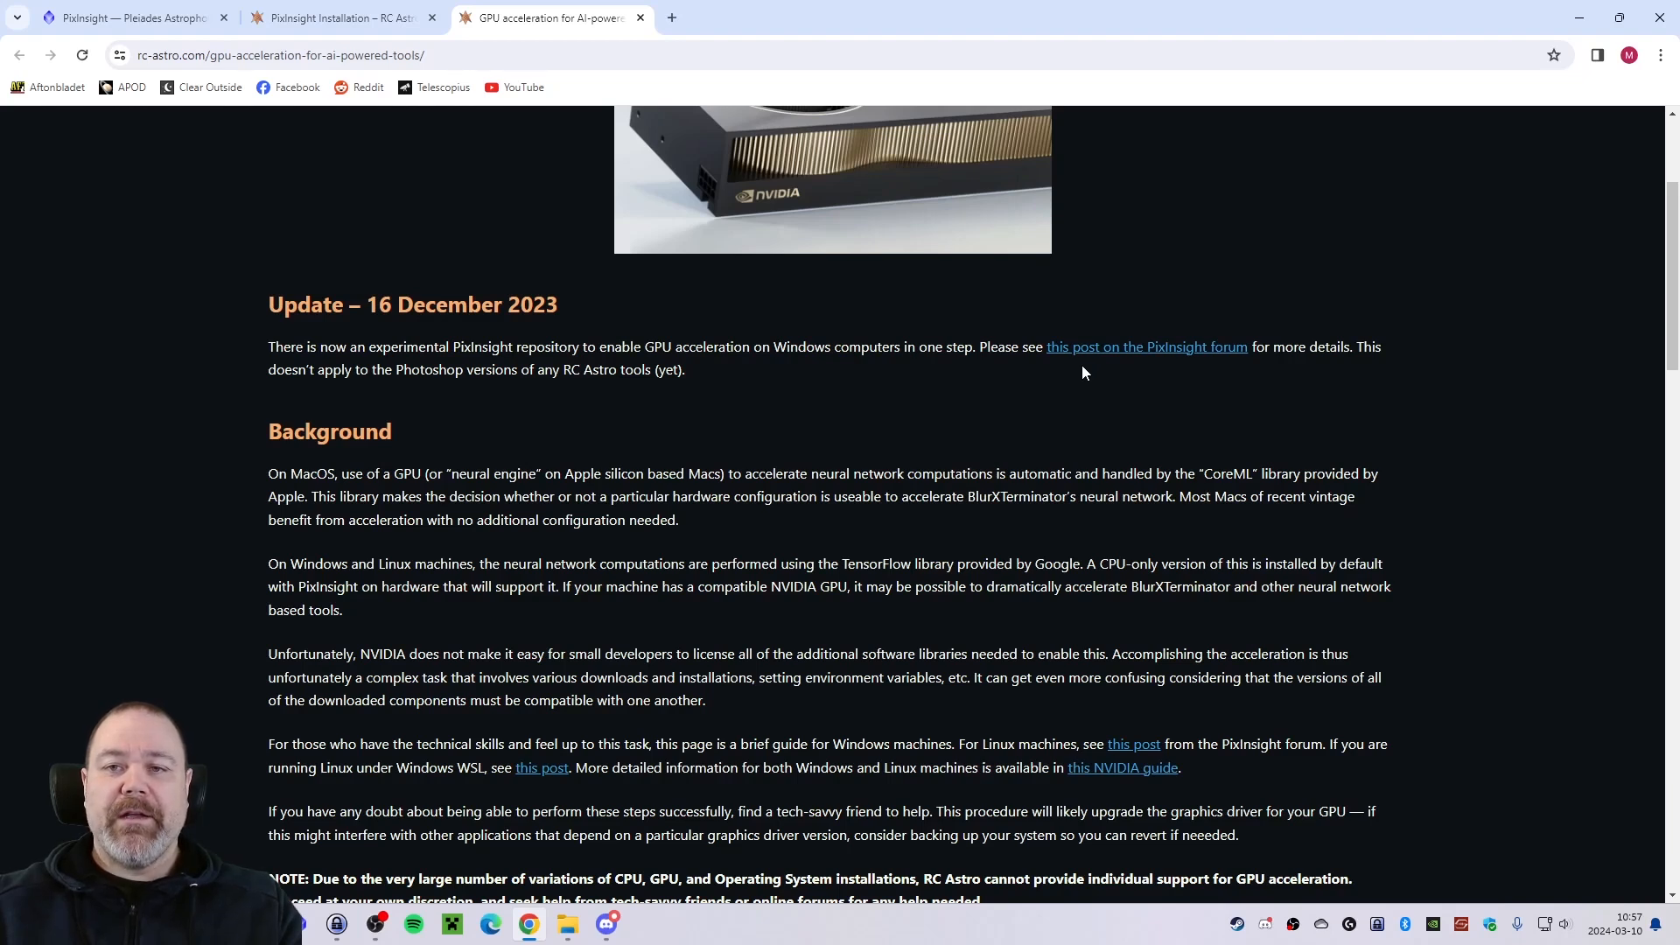
scroll(1069, 367, down, 5)
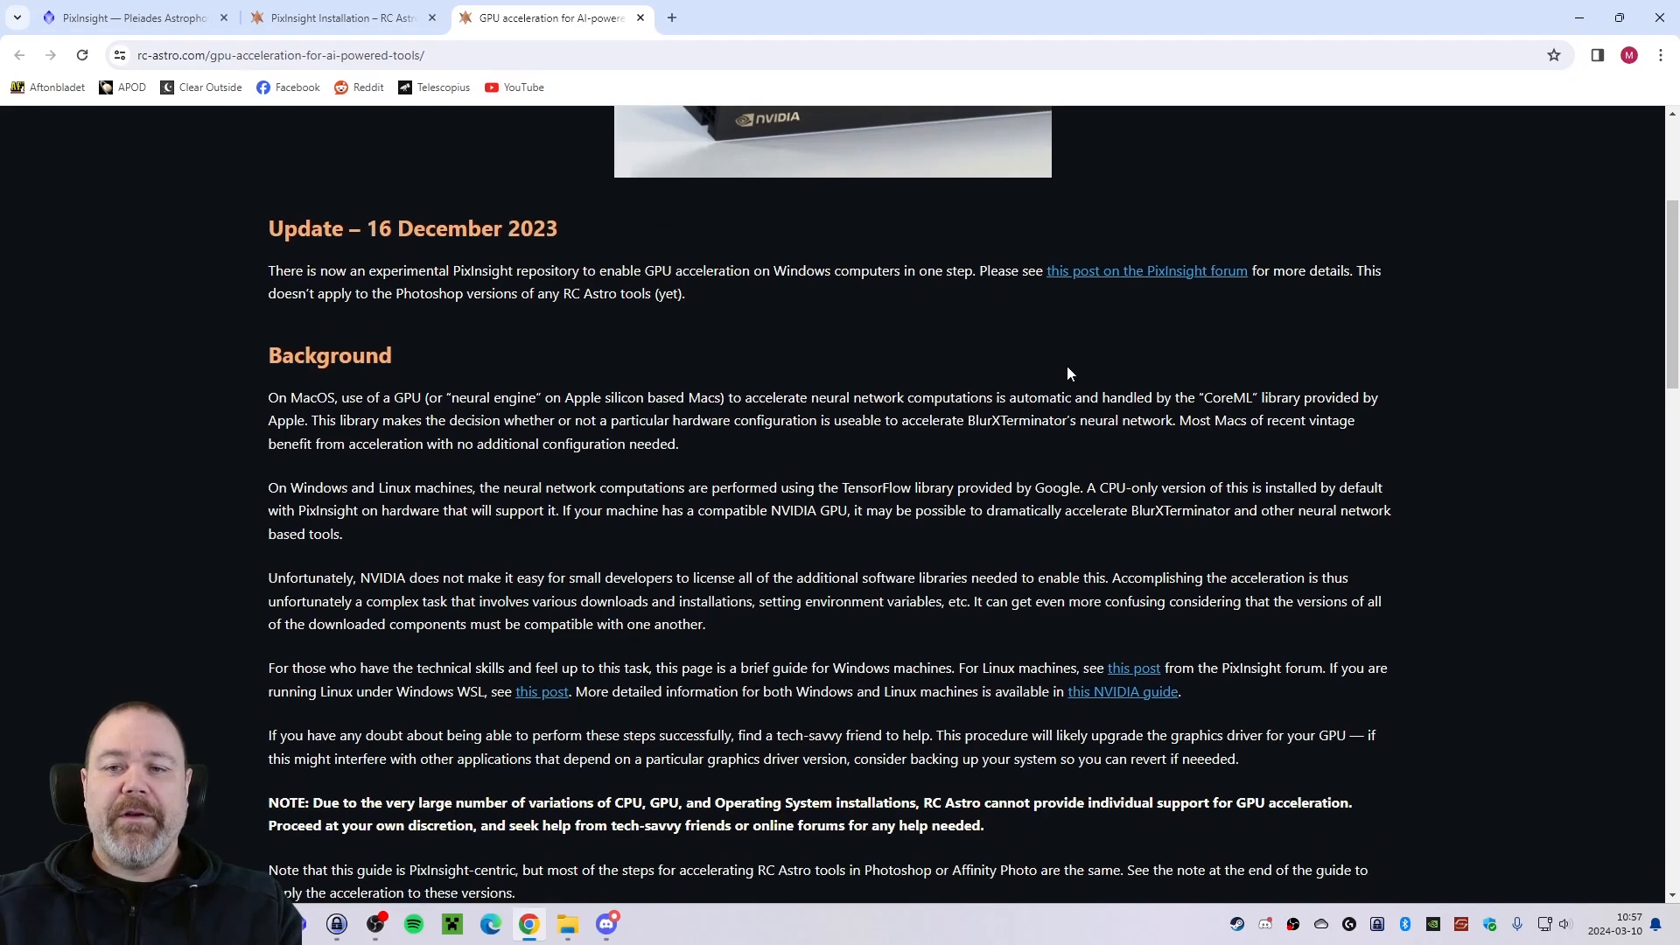
scroll(1065, 371, down, 6)
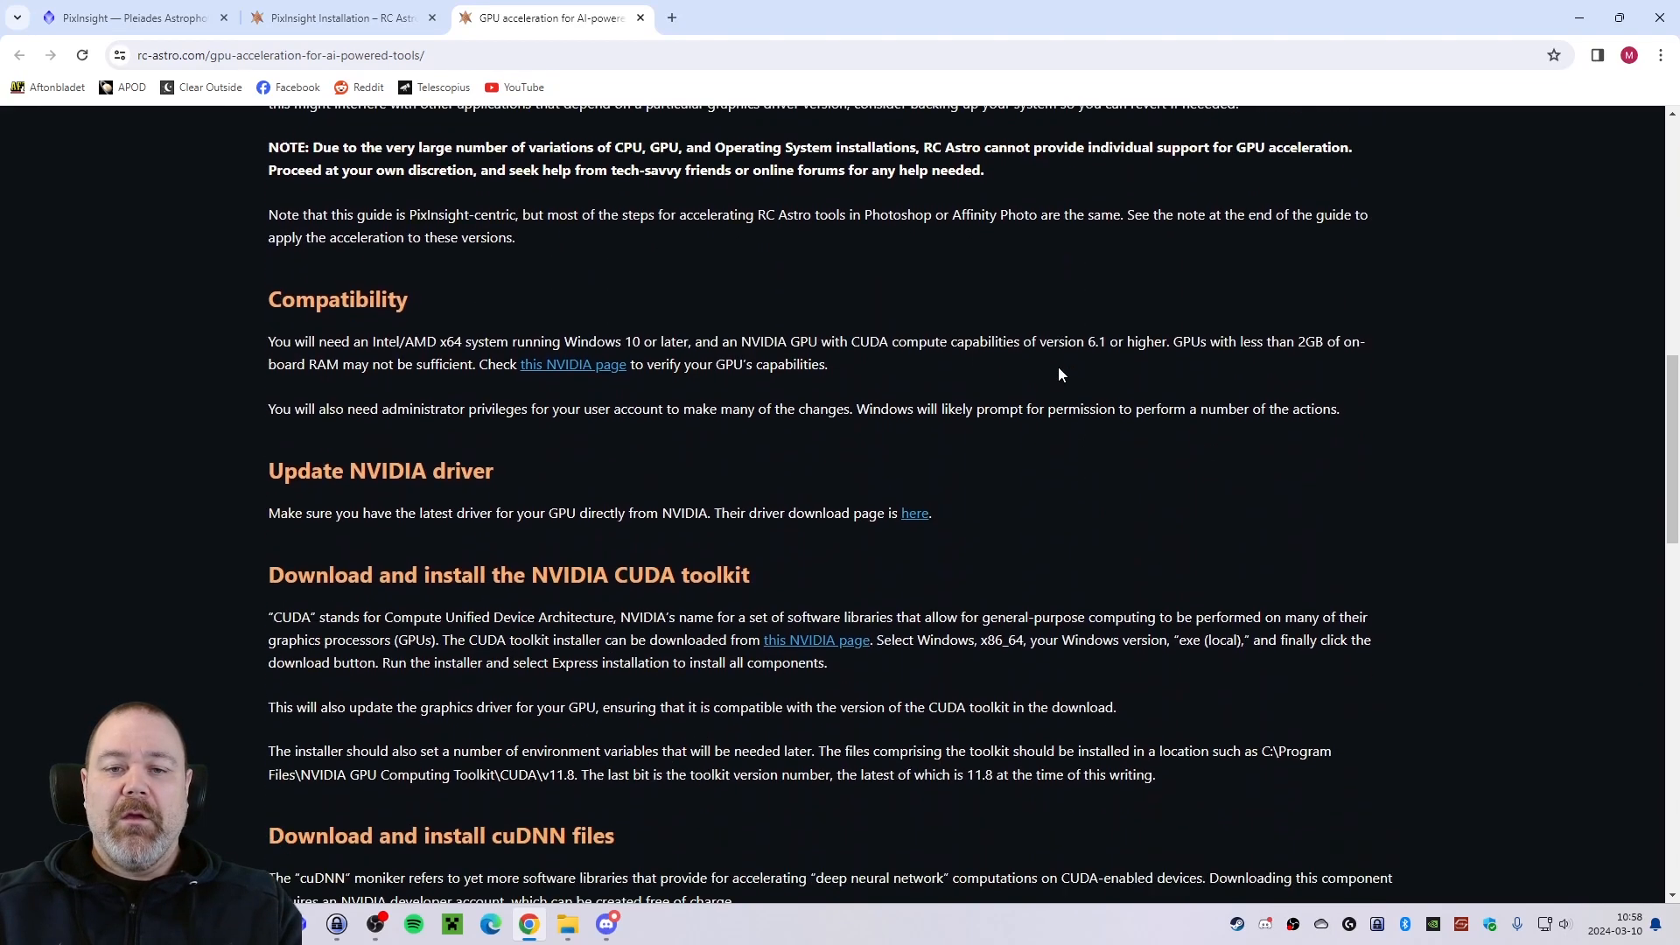
scroll(1059, 372, up, 1)
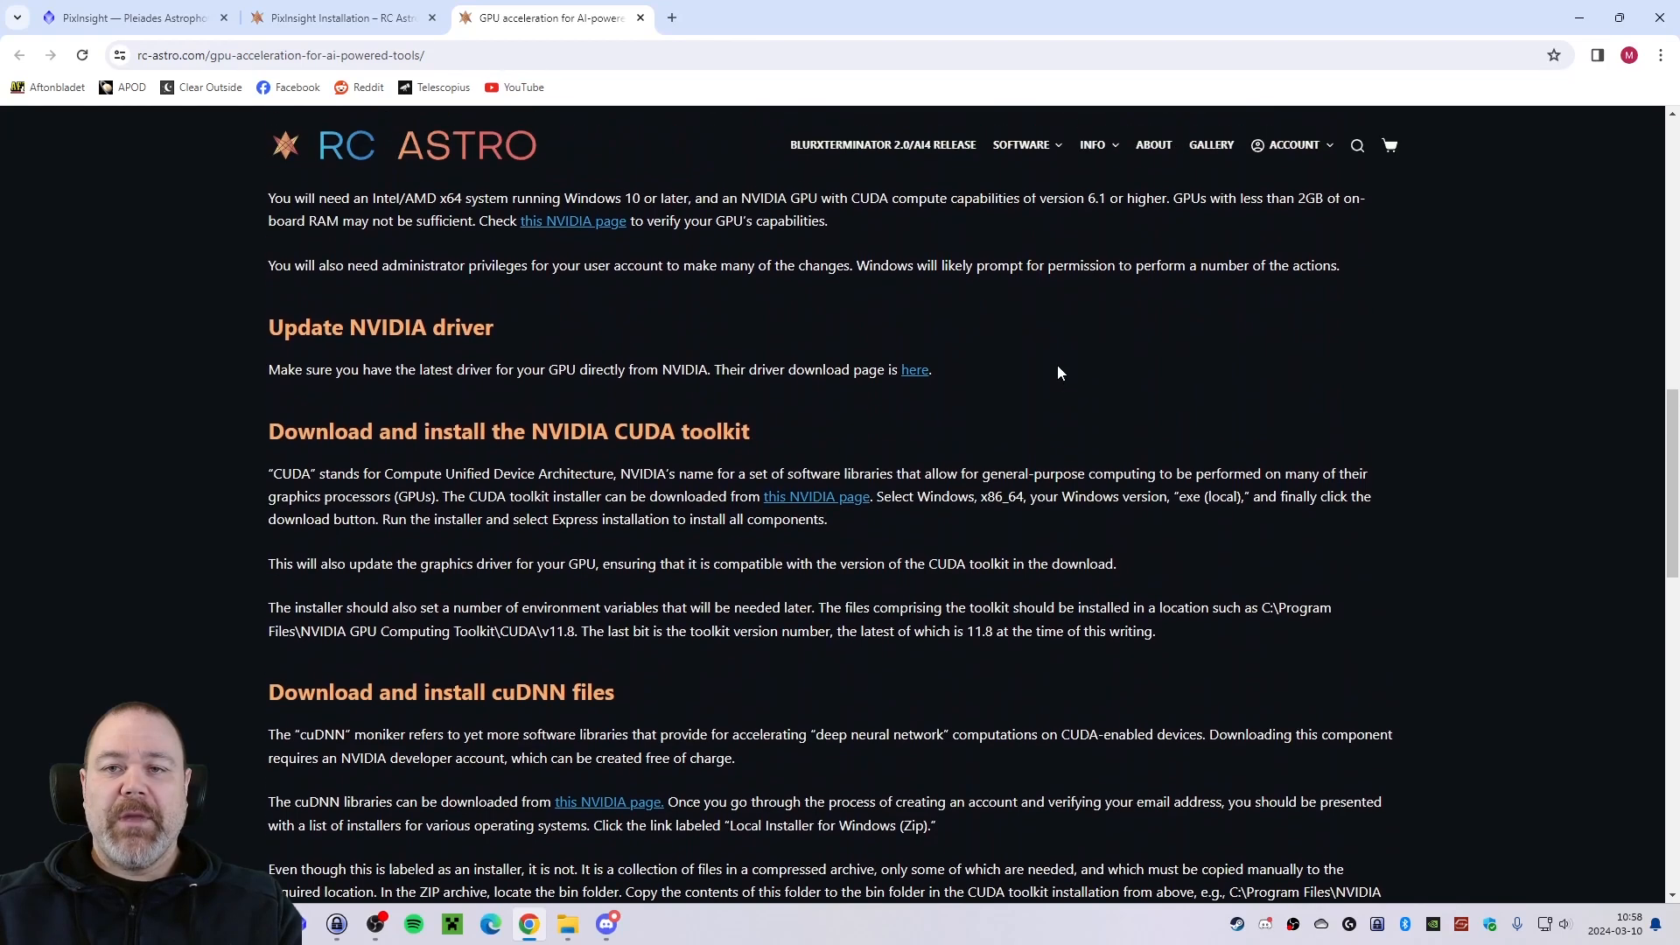
scroll(352, 338, up, 1)
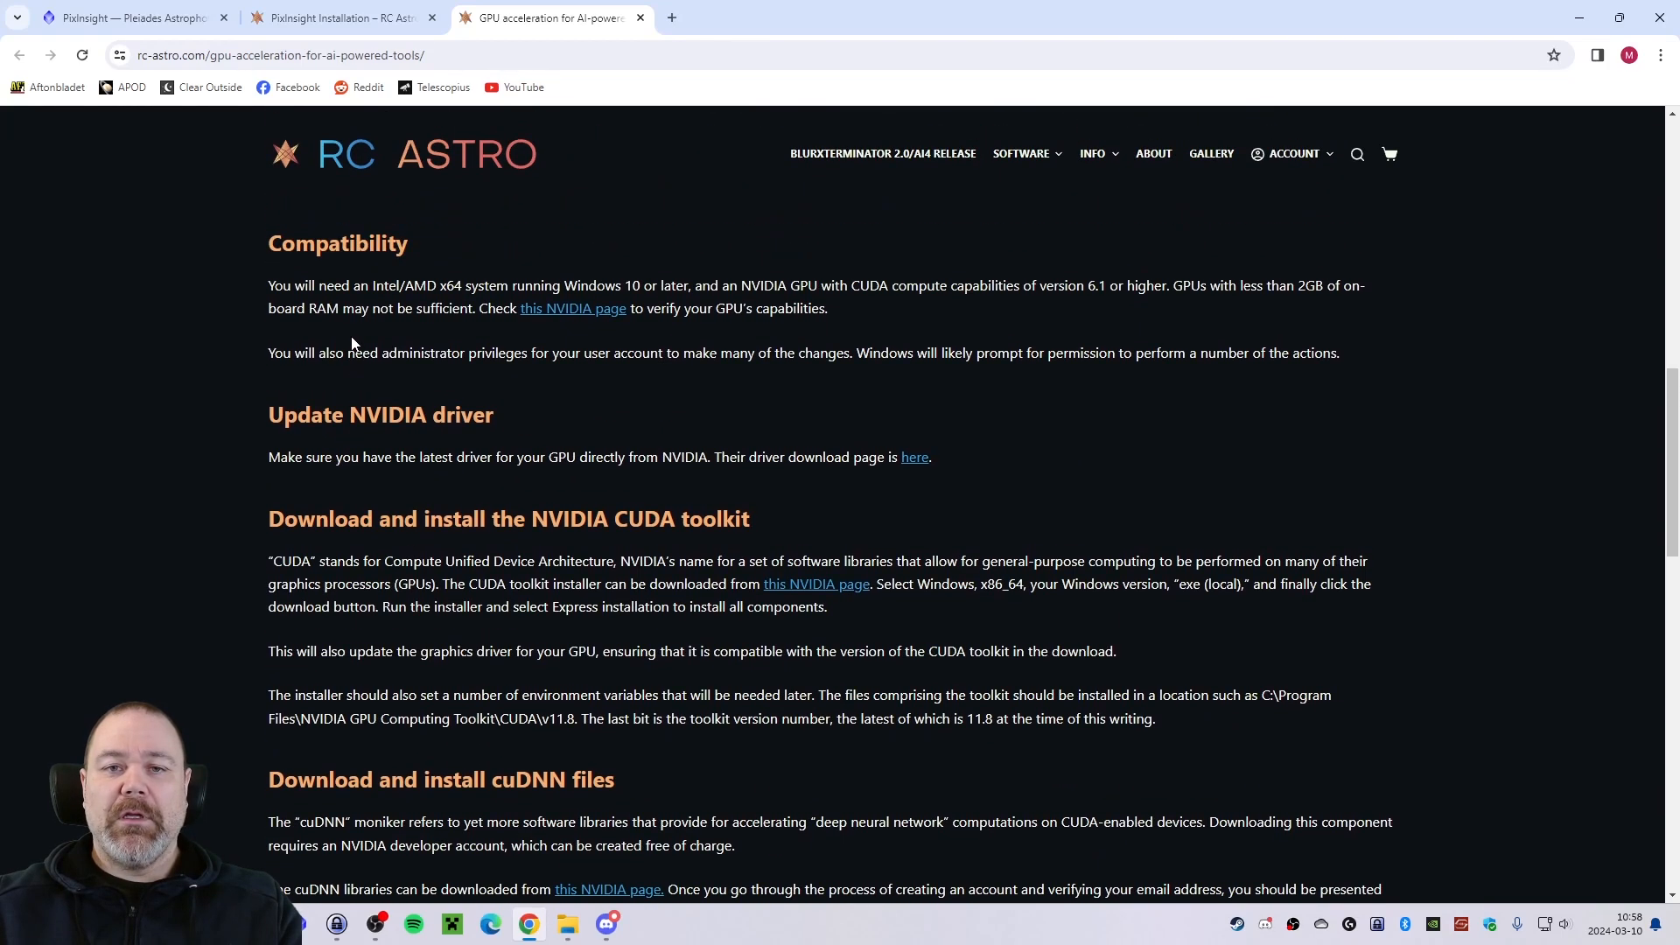
scroll(355, 333, down, 1)
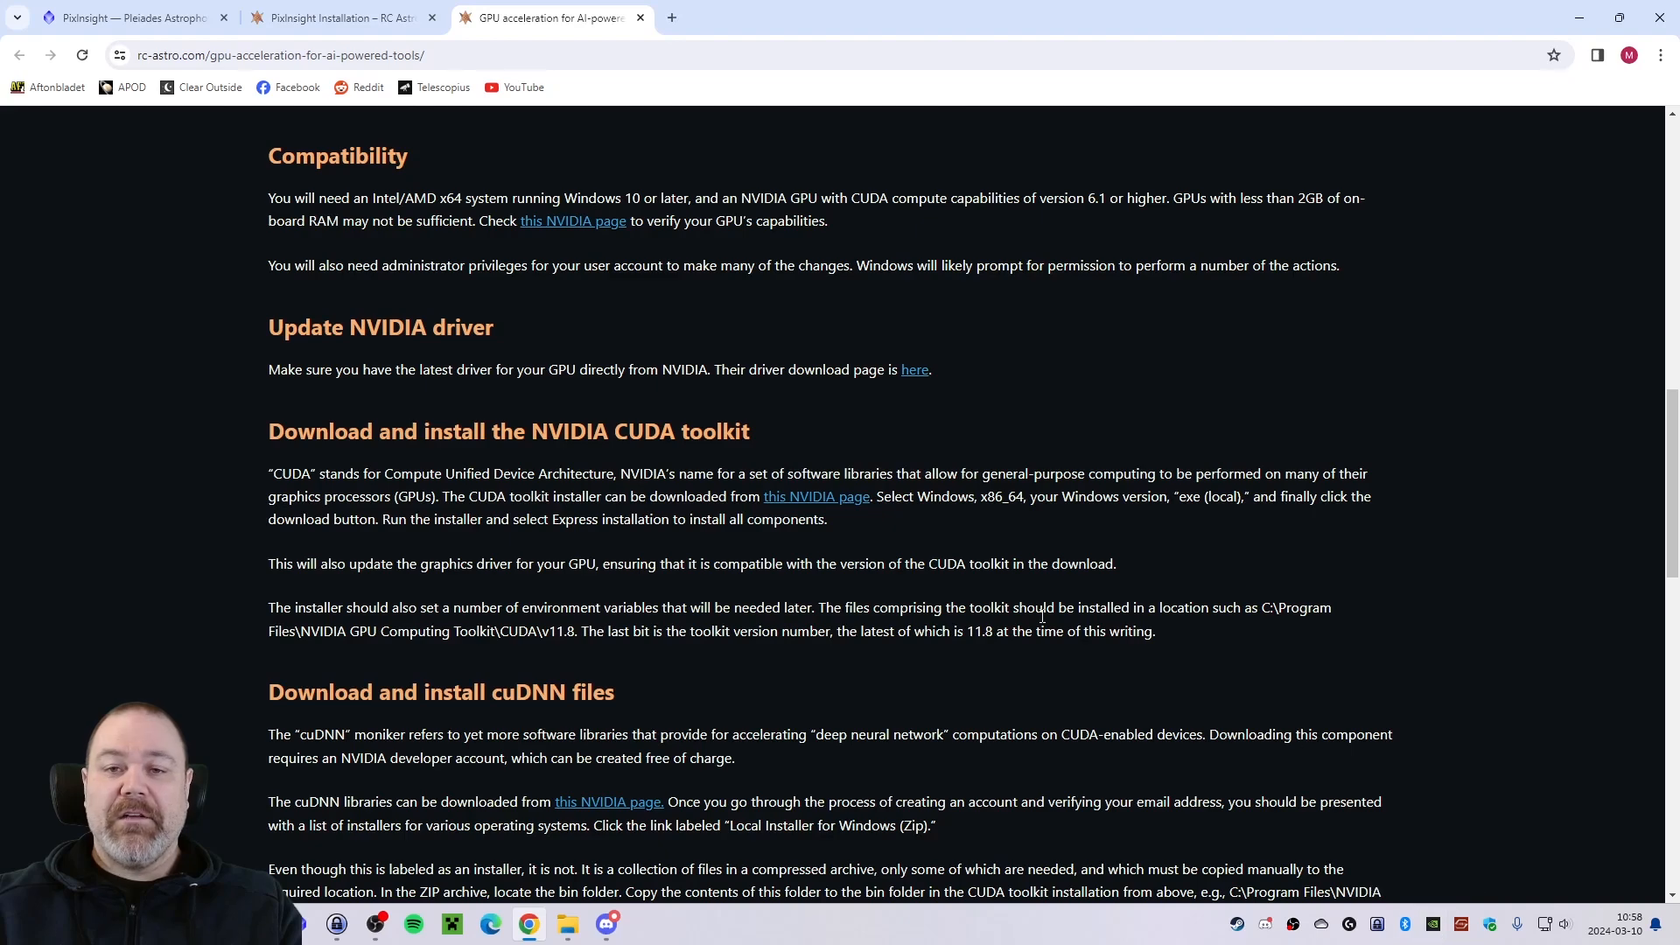
scroll(632, 444, down, 2)
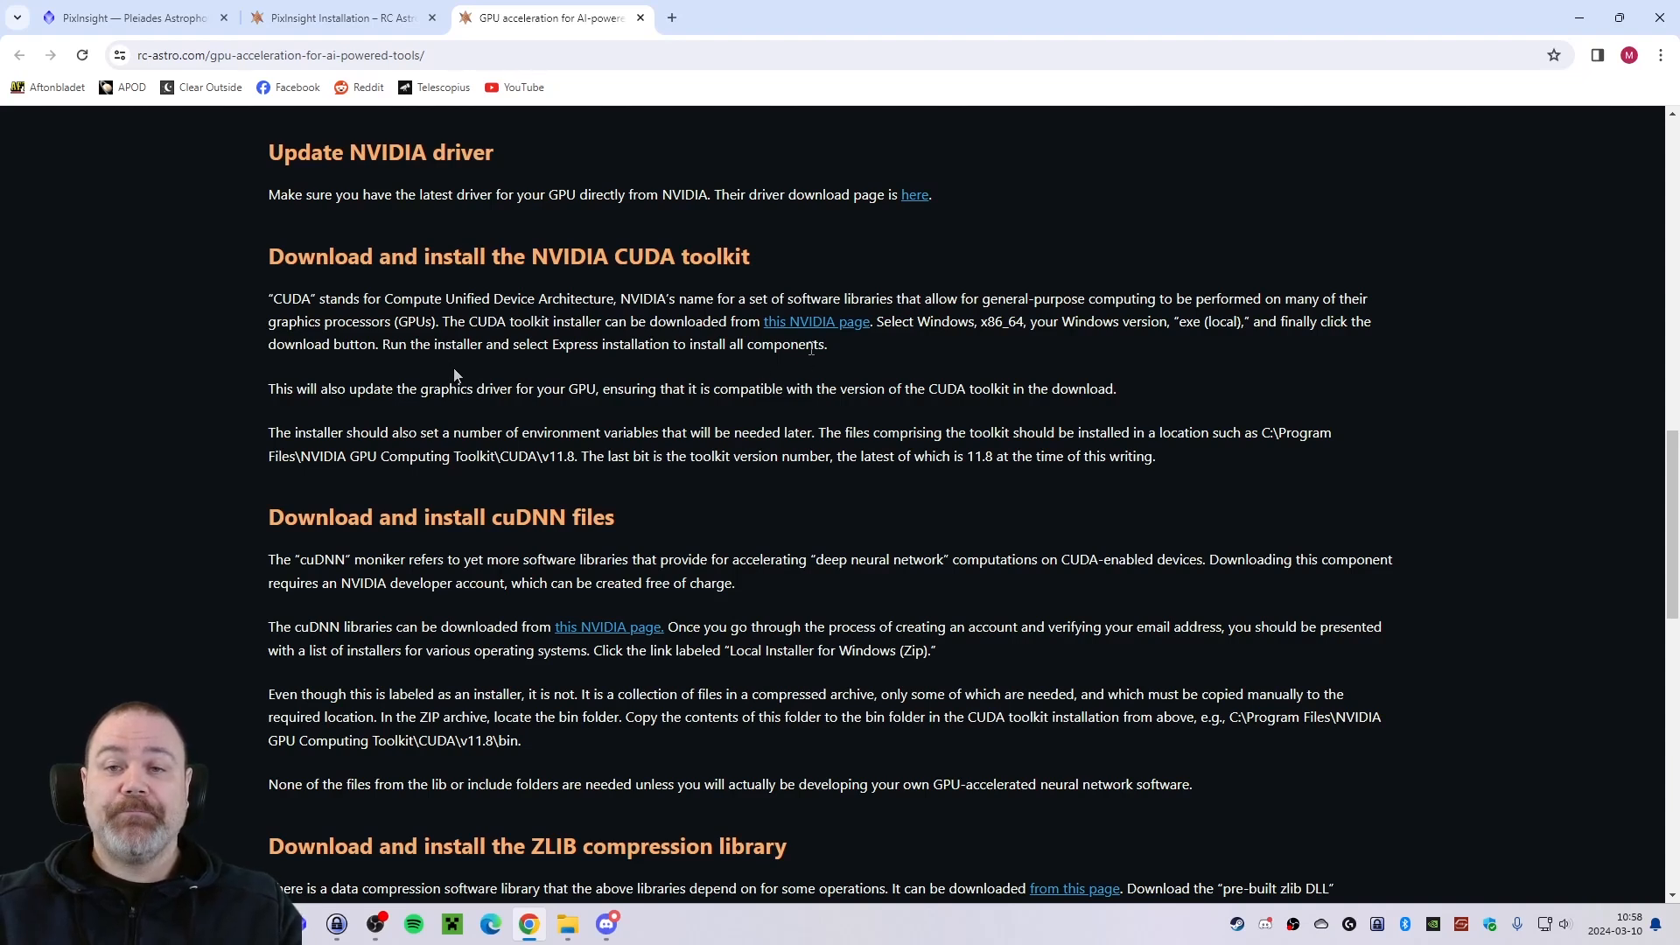
Open the guide's NVIDIA CUDA toolkit download link in a new tab and accept the site's cookies.
right_click(823, 325)
click(875, 345)
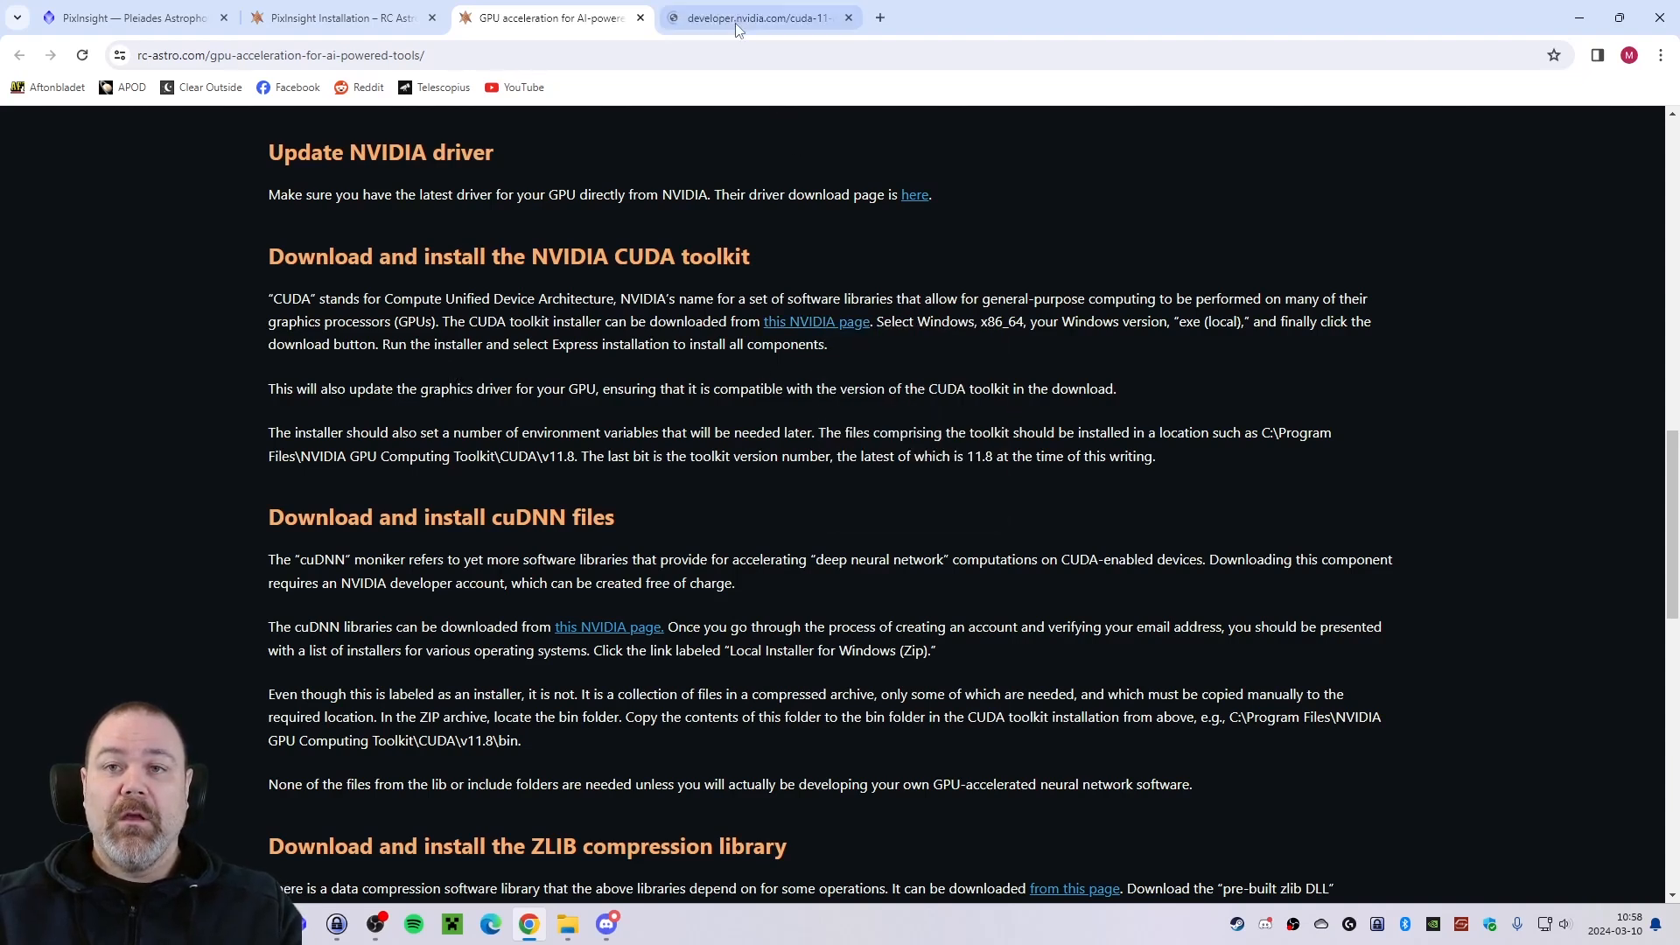
click(735, 19)
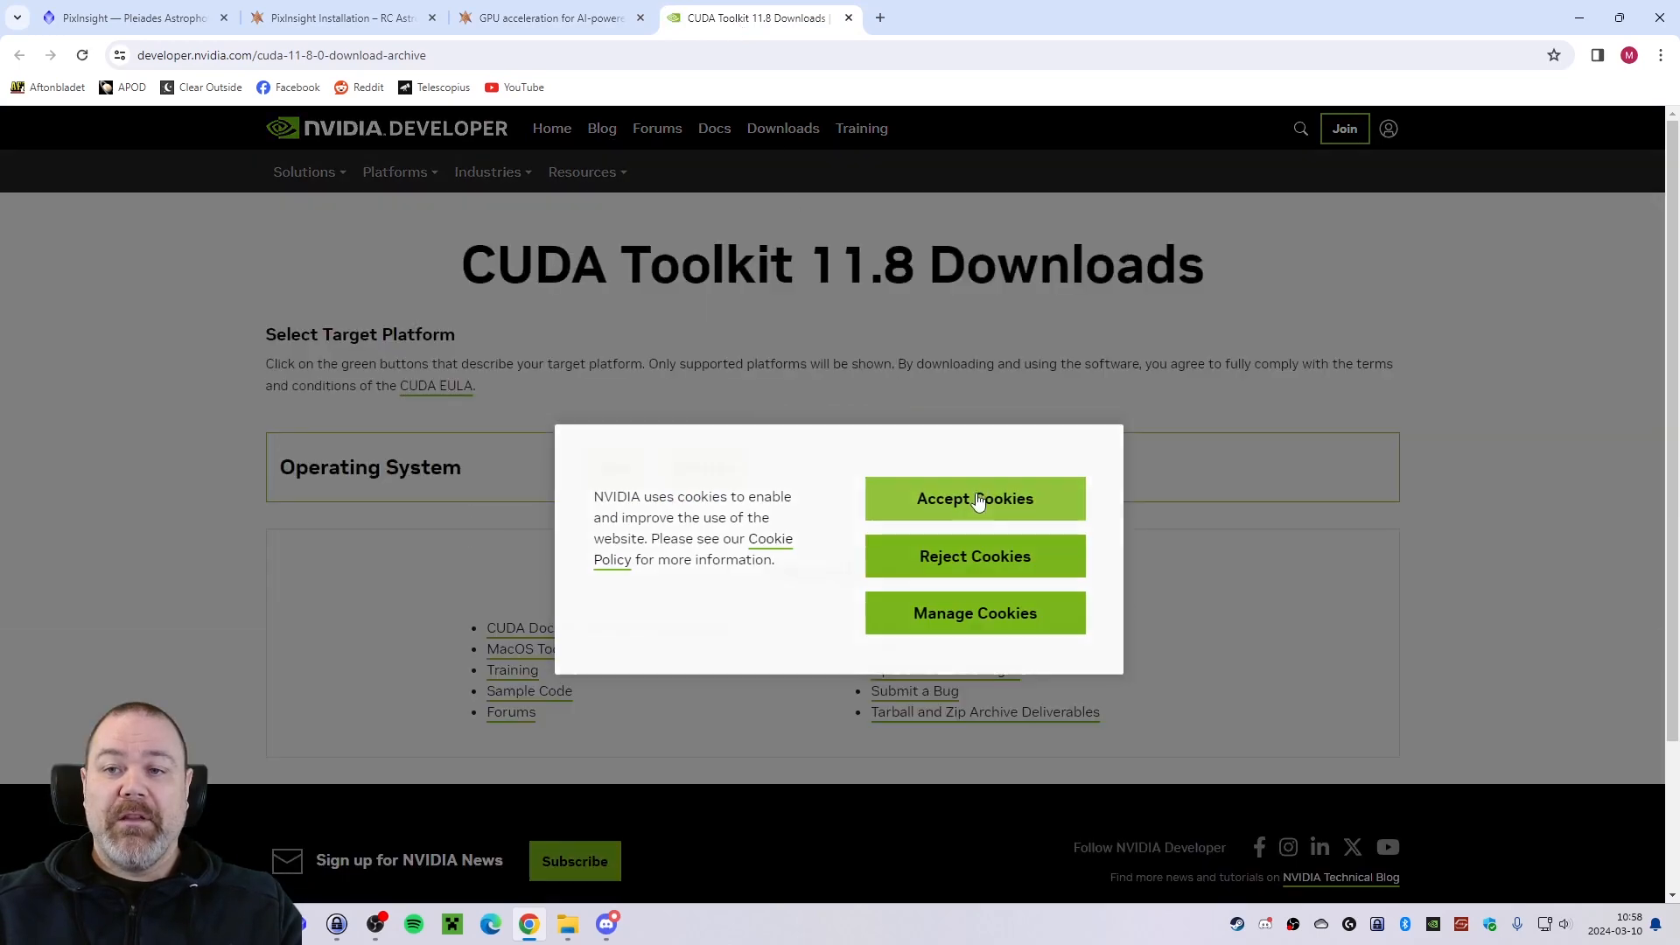
click(979, 502)
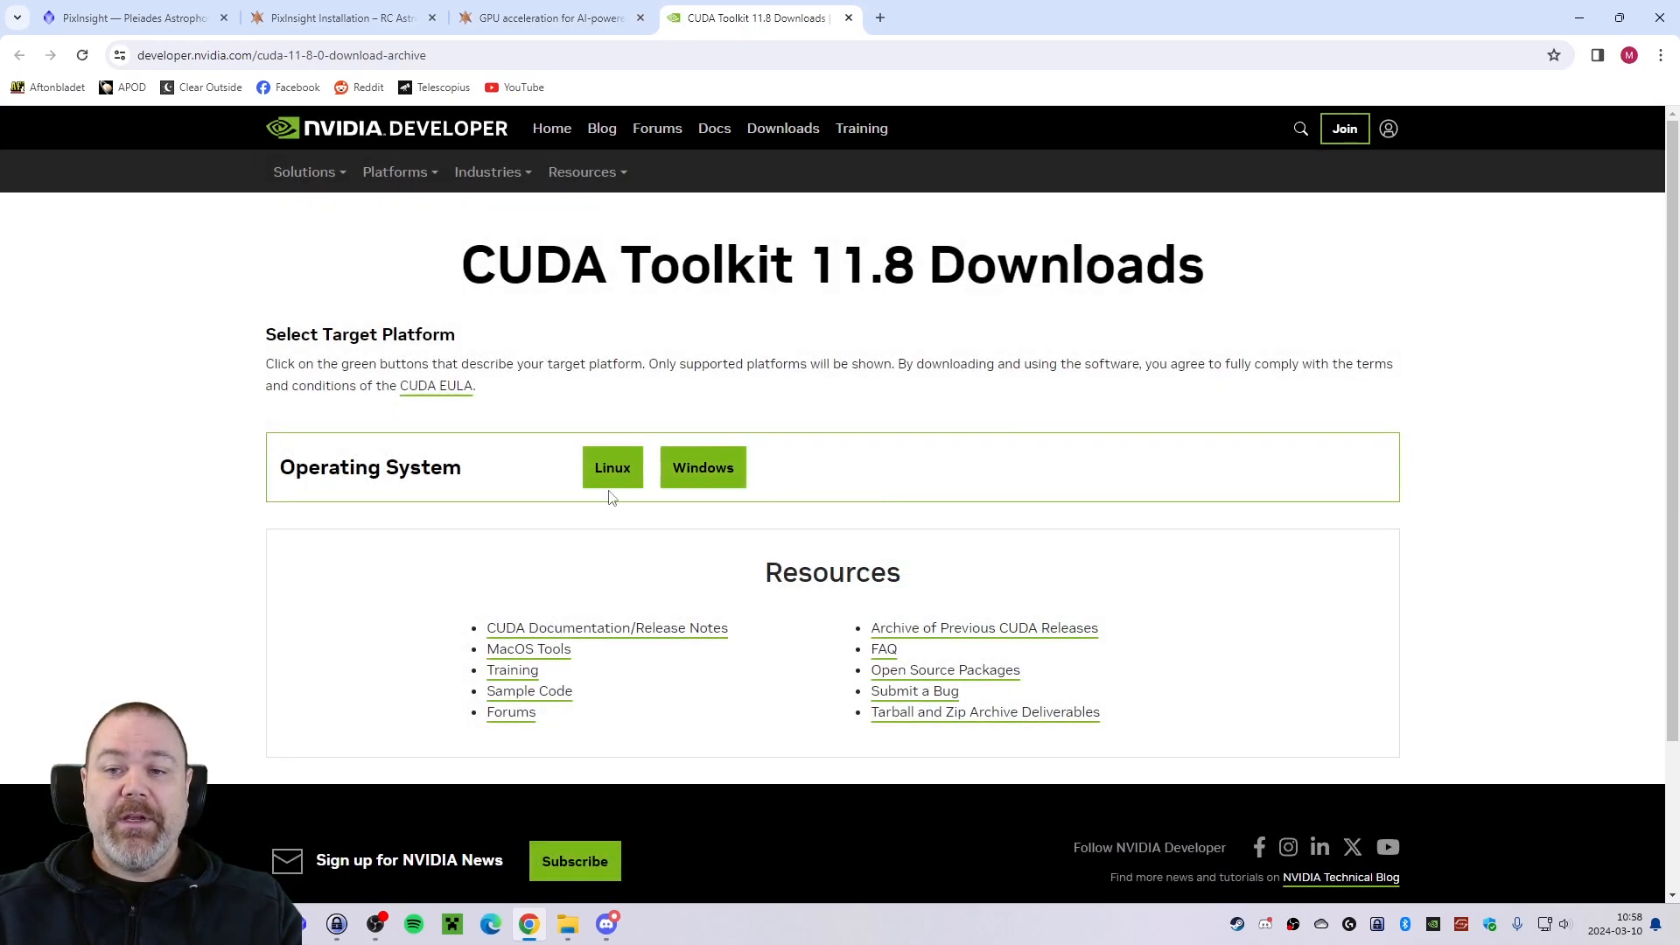
Download the CUDA Toolkit 11.8 base installer for Windows, x86_64, version 11, as exe (local).
click(716, 473)
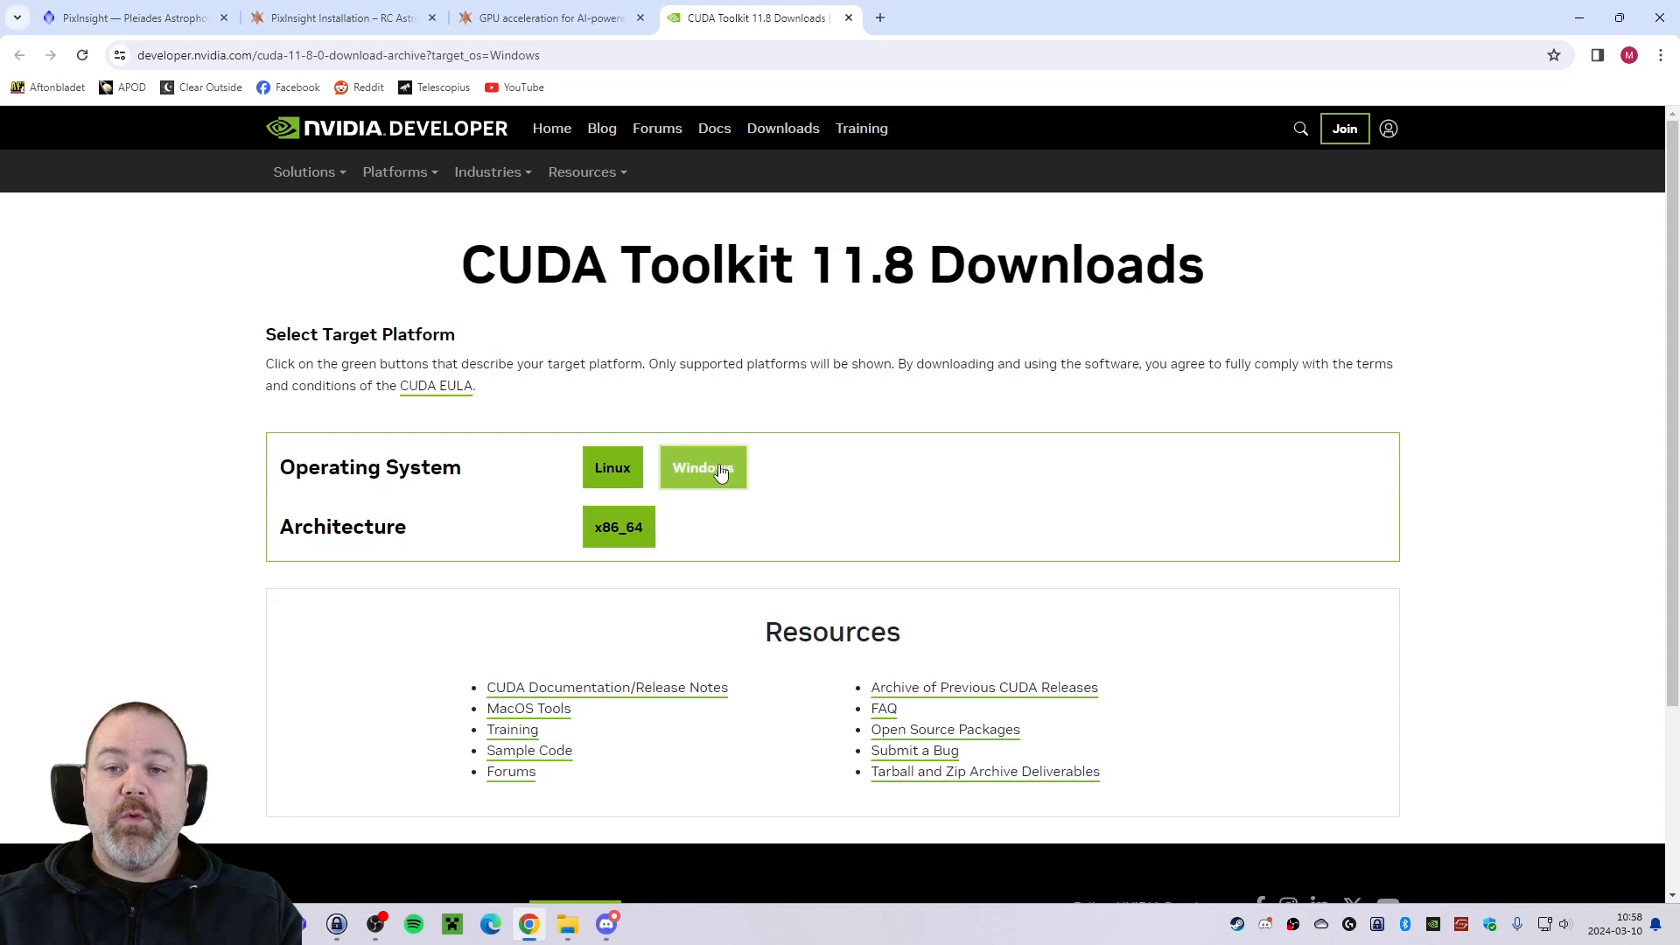
click(624, 538)
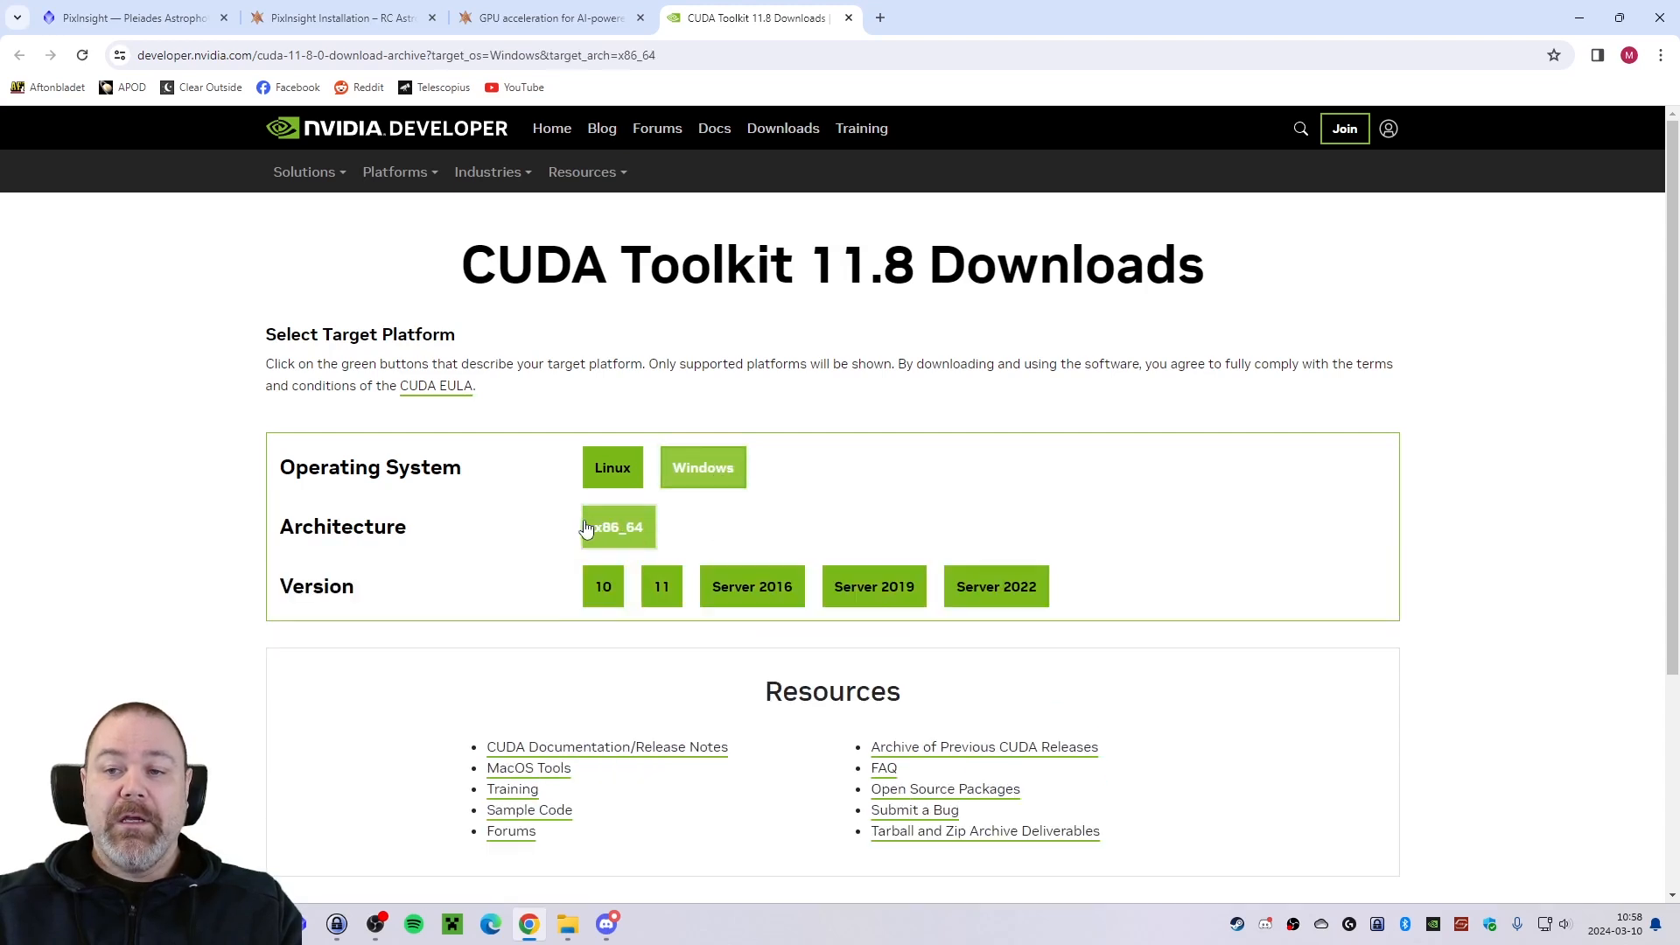
click(670, 595)
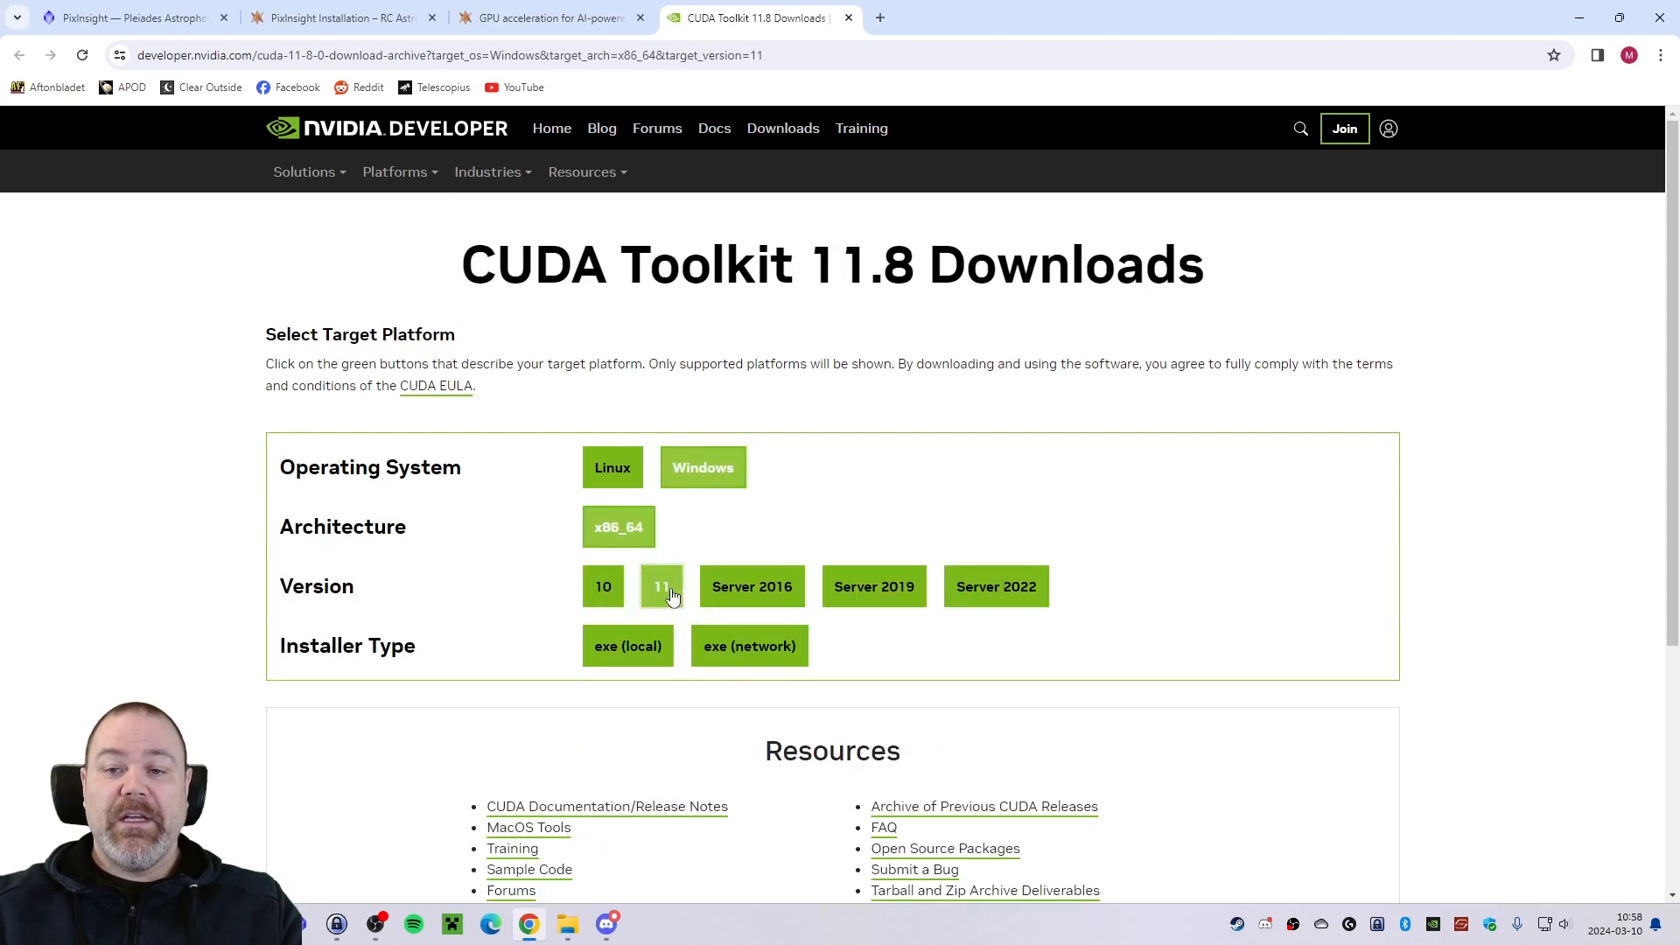
click(640, 657)
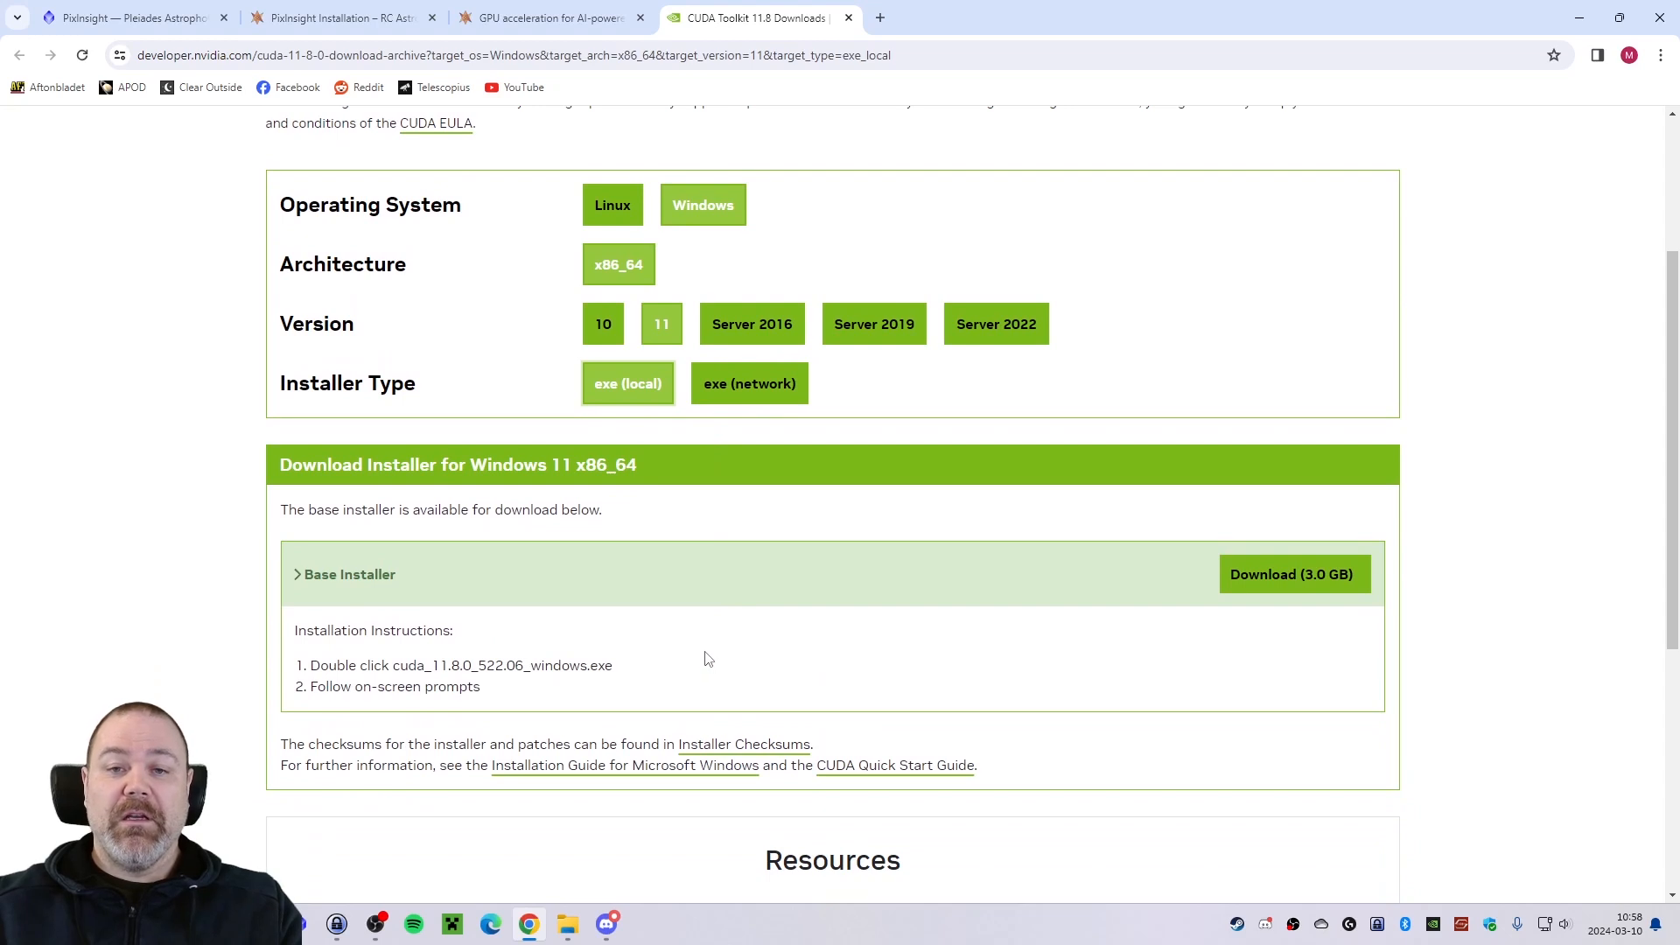
click(1278, 581)
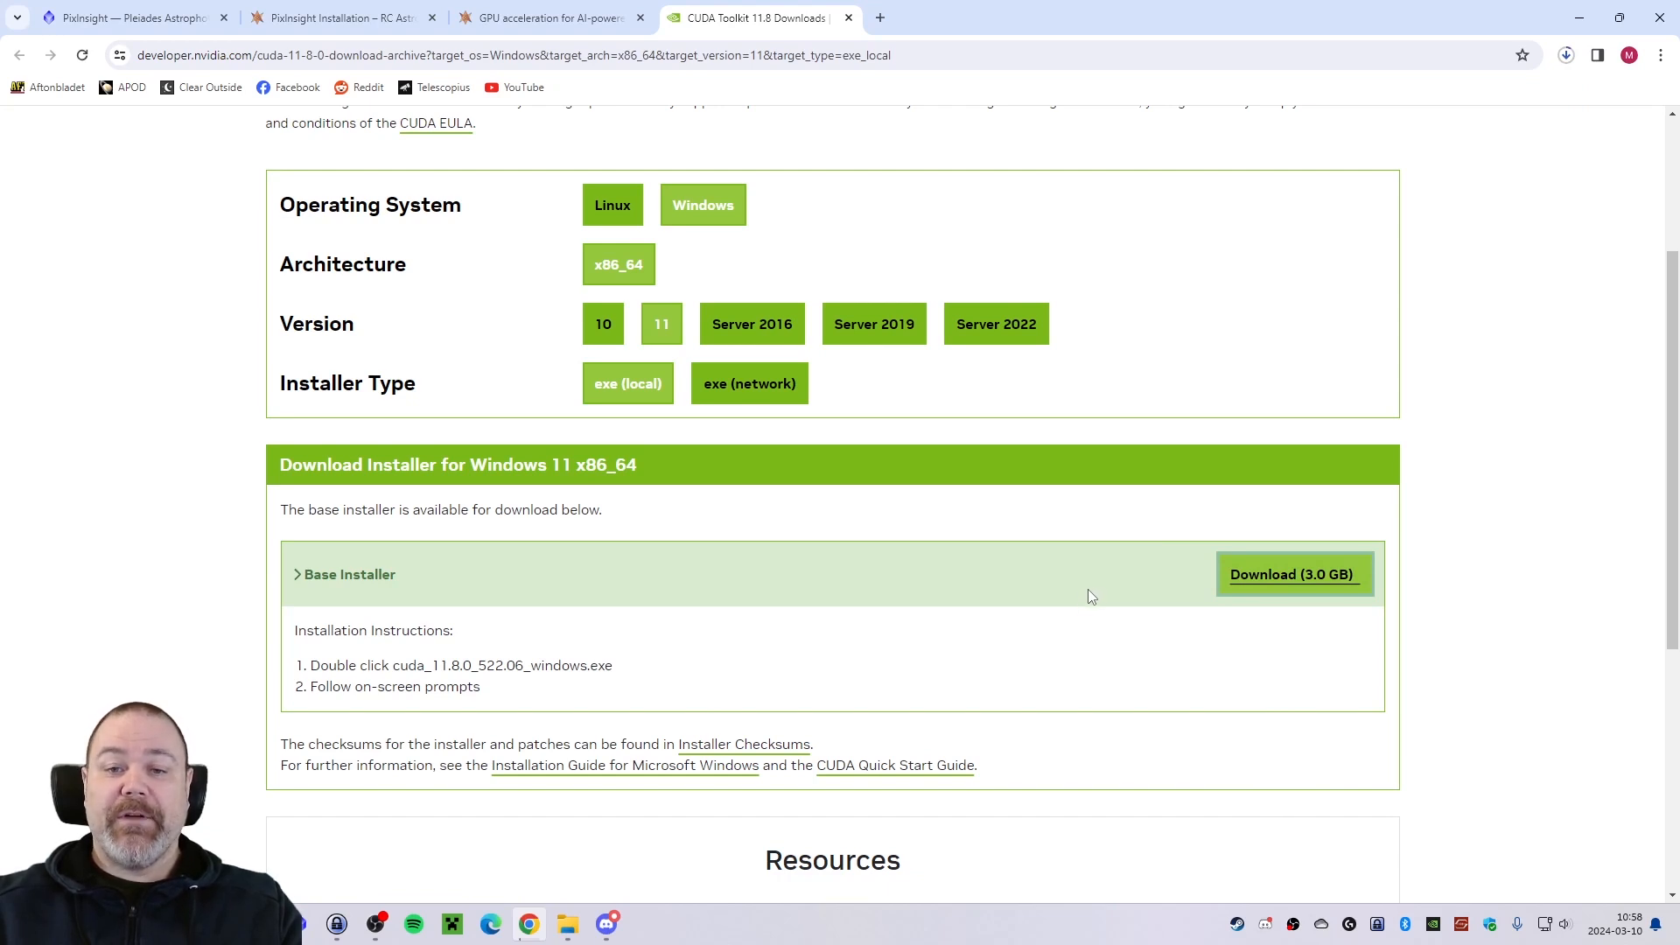
scroll(1074, 606, down, 2)
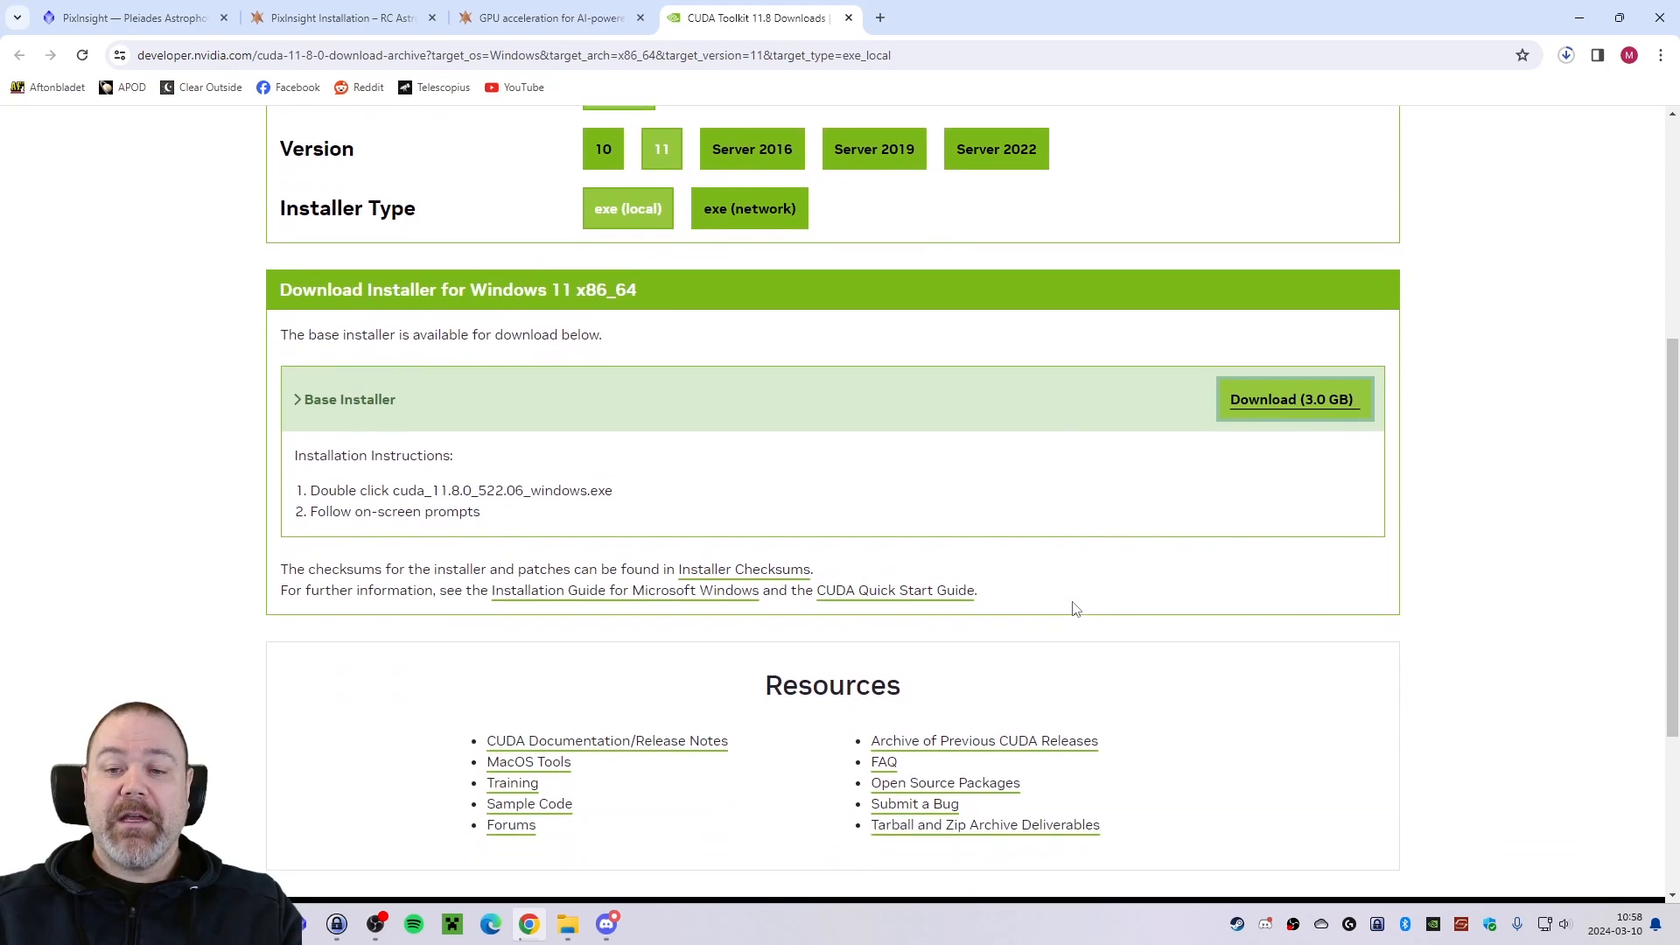
scroll(1075, 608, up, 1)
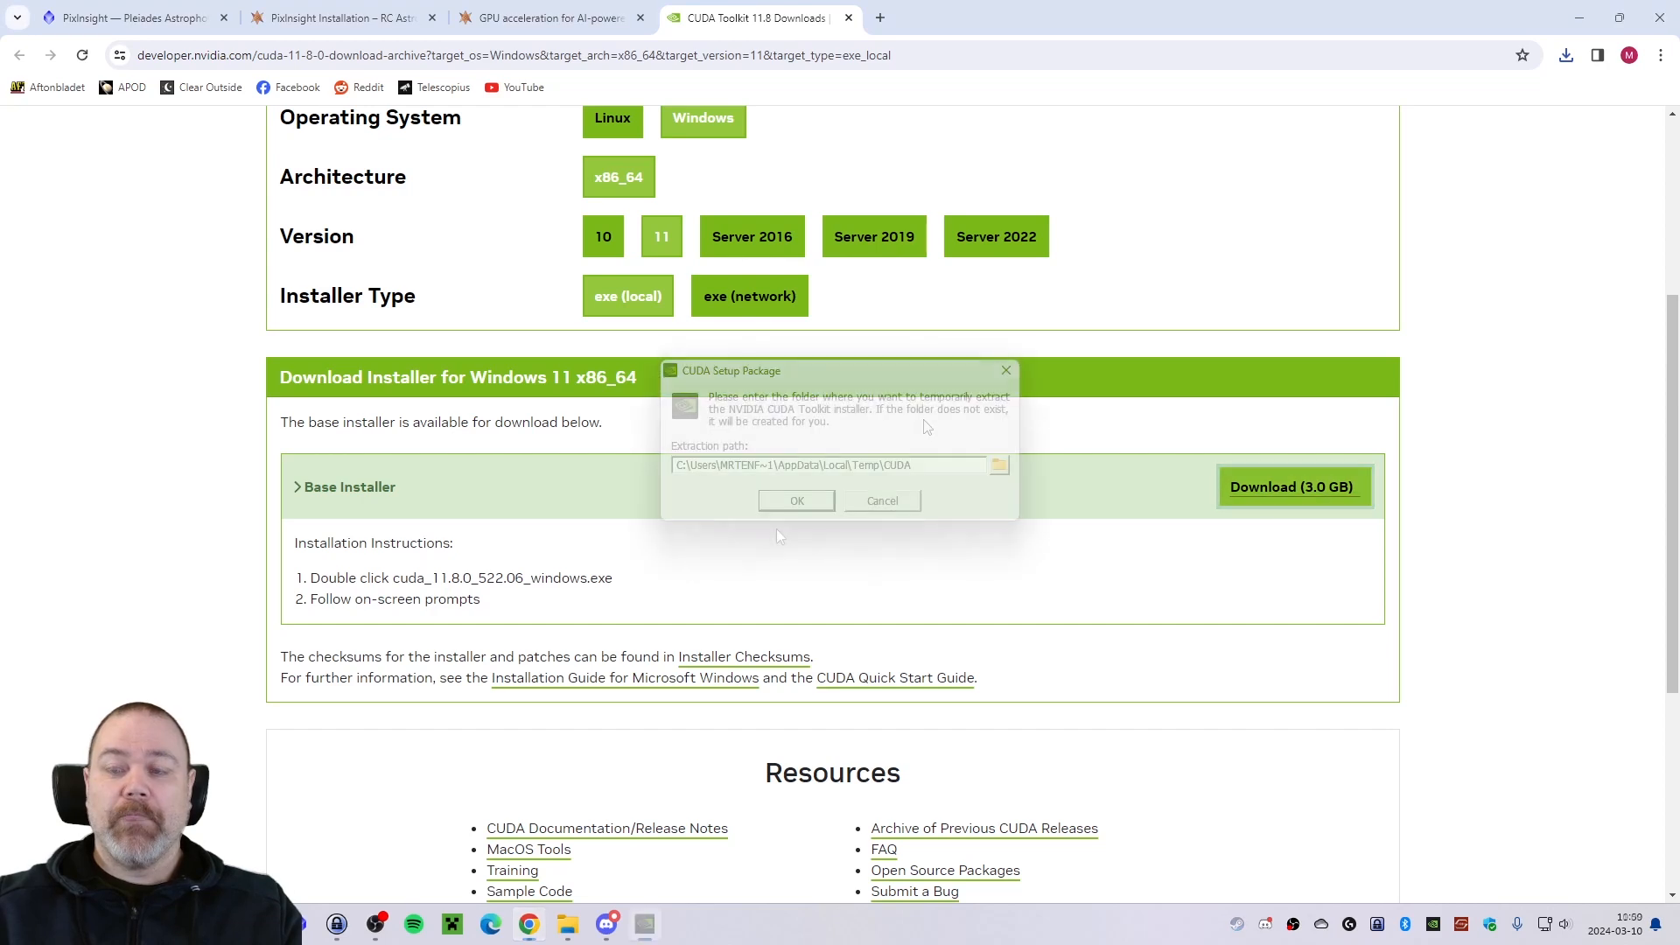
Extract the CUDA 11.8 setup package to the default temporary folder and accept the NVIDIA licence agreement.
click(799, 504)
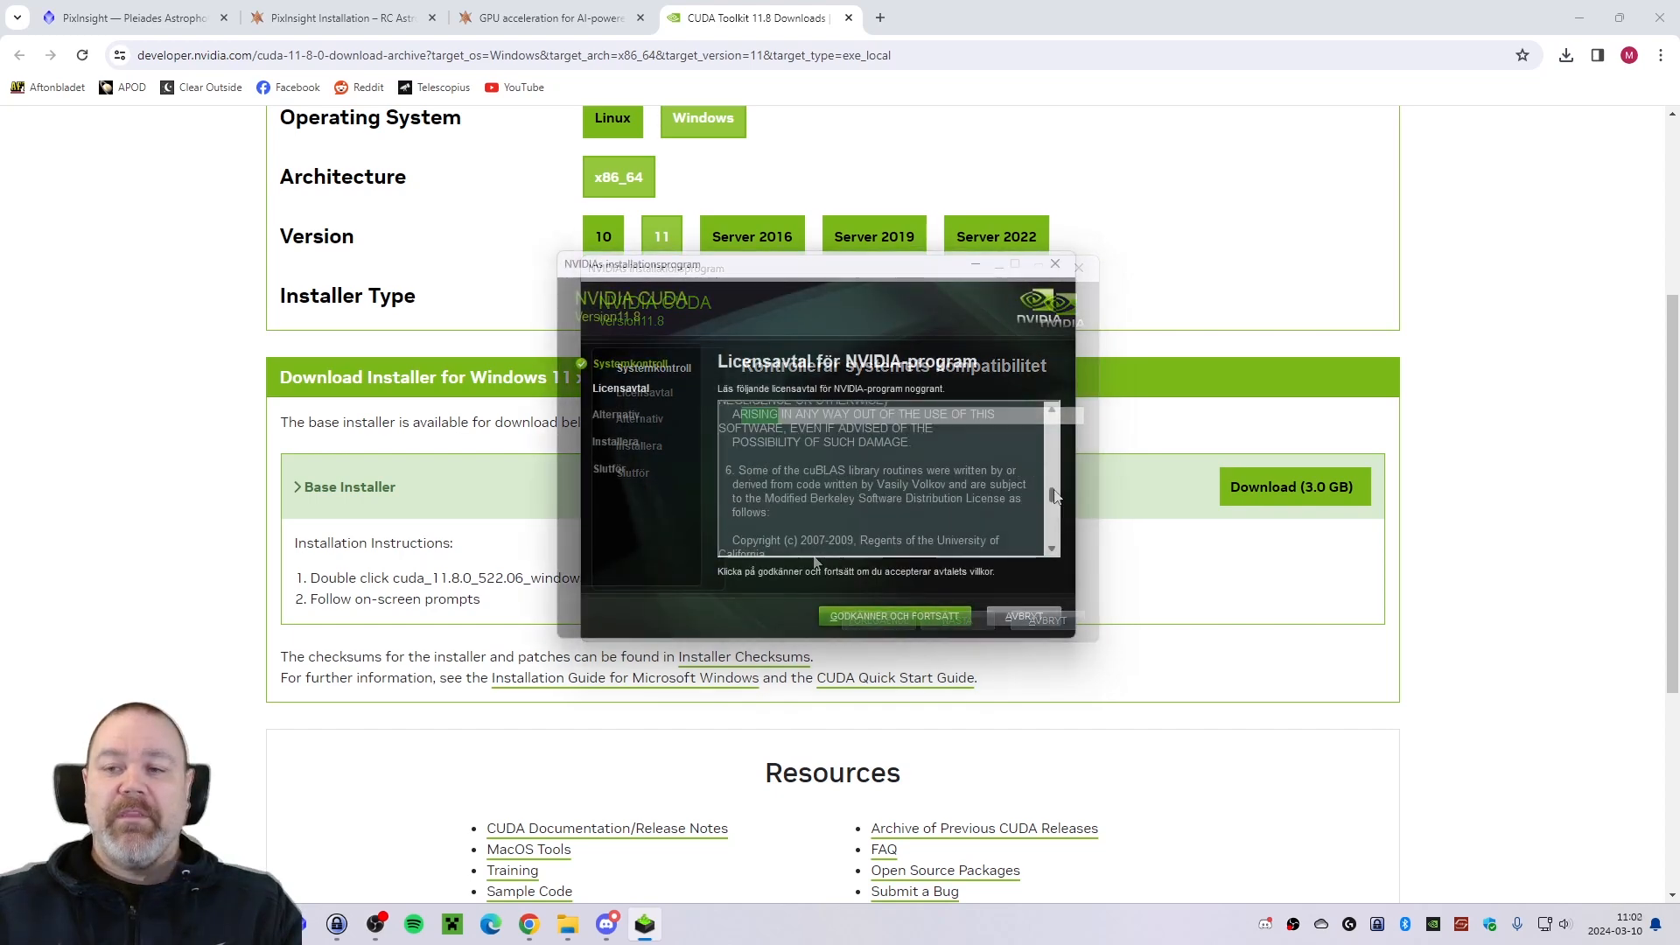
scroll(1056, 523, down, 5)
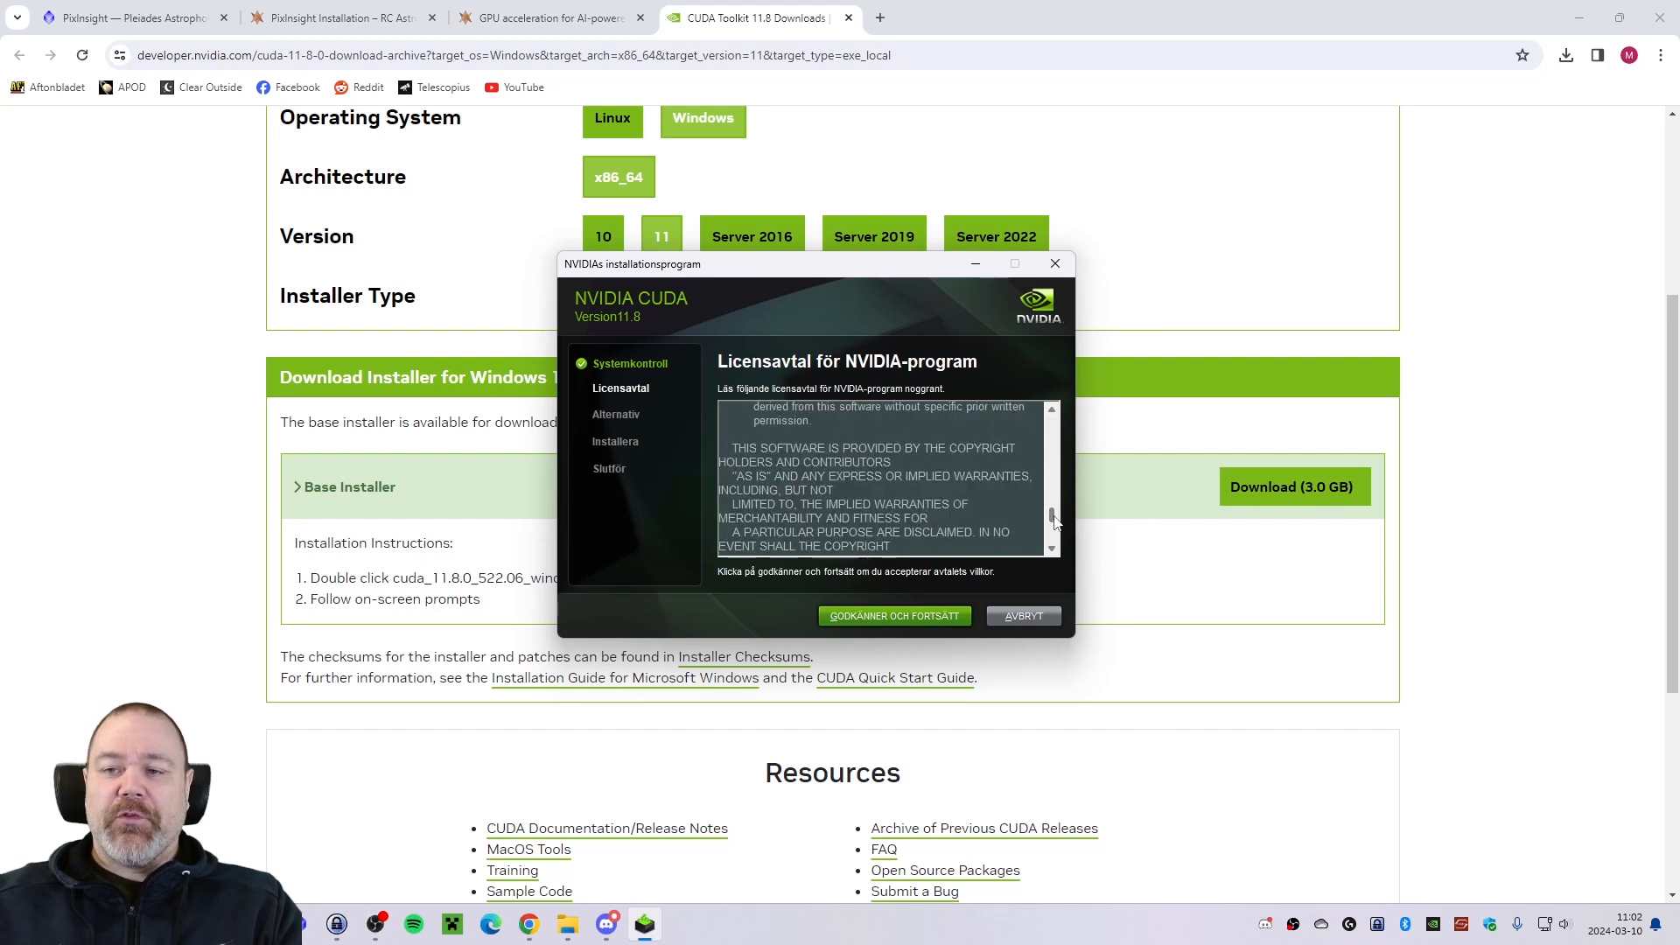
scroll(1055, 522, down, 3)
click(894, 616)
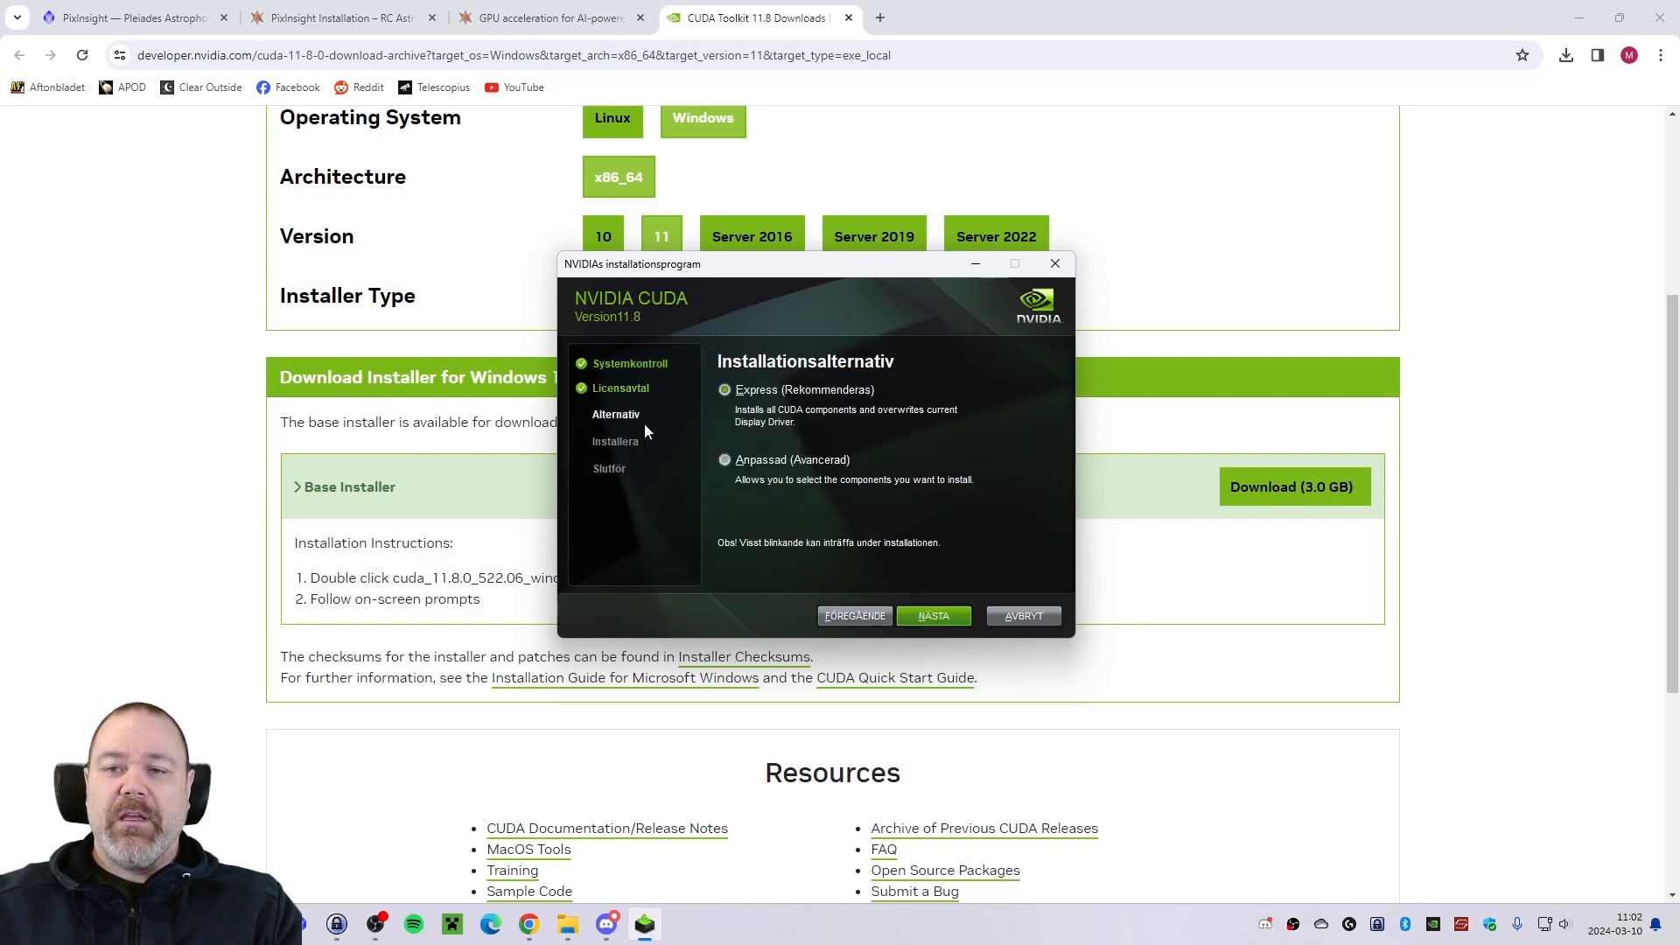
Install CUDA 11.8 with the Express option, acknowledge continuing without Visual Studio, and close the installer after reviewing the Nsight summary.
click(928, 615)
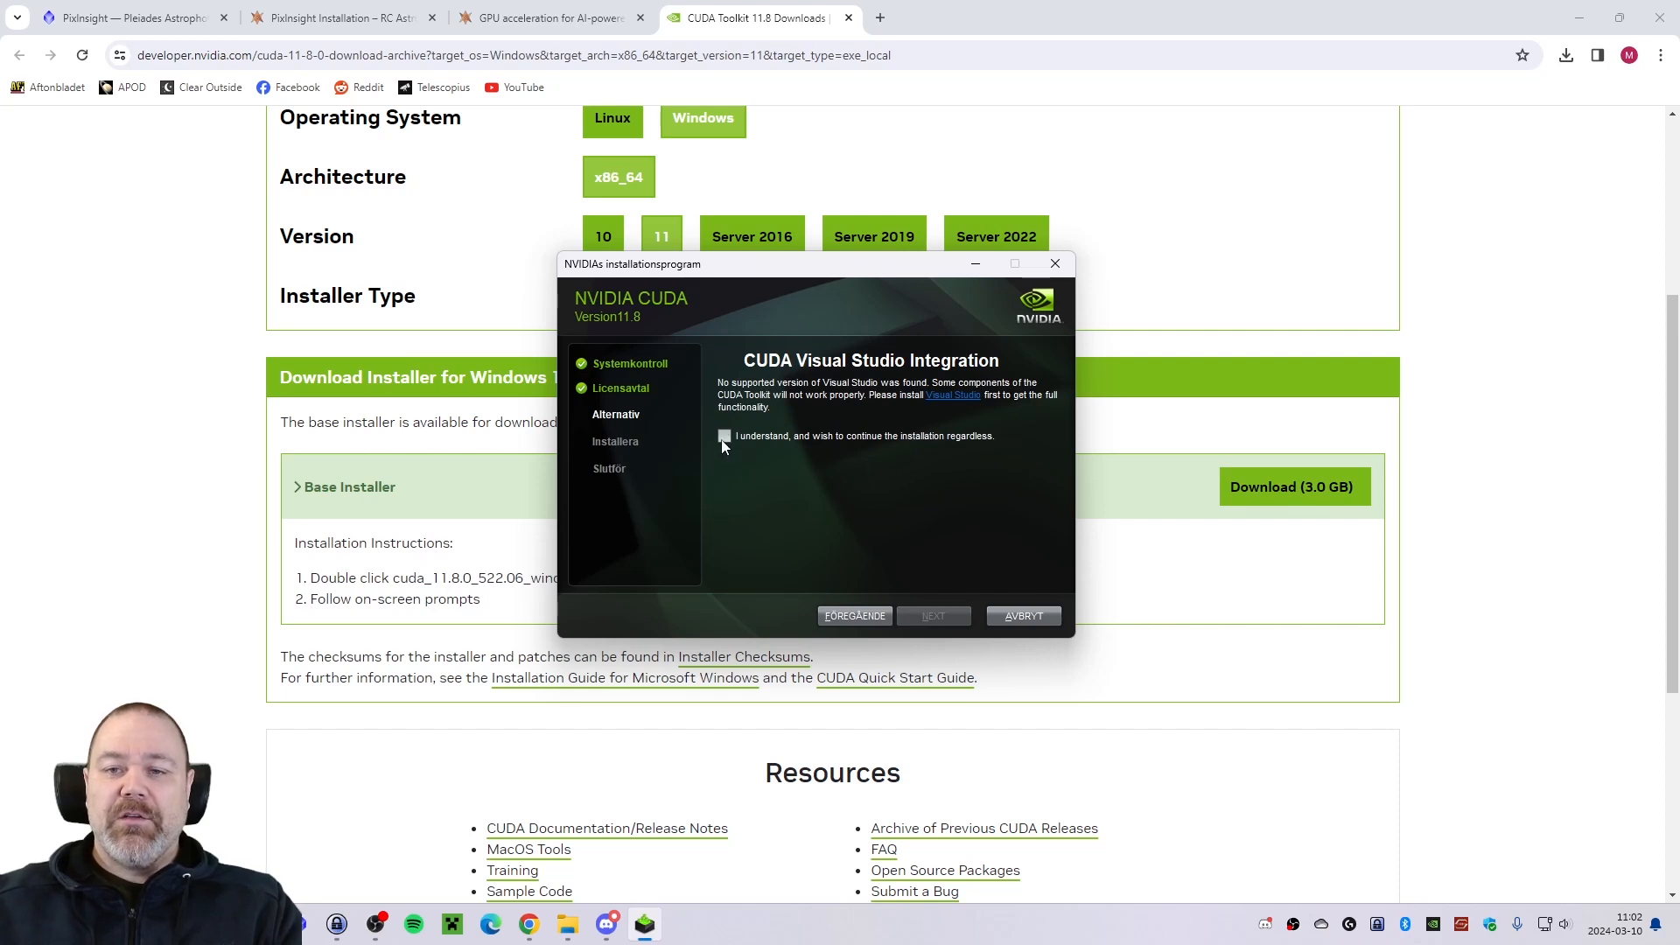
click(724, 437)
click(927, 612)
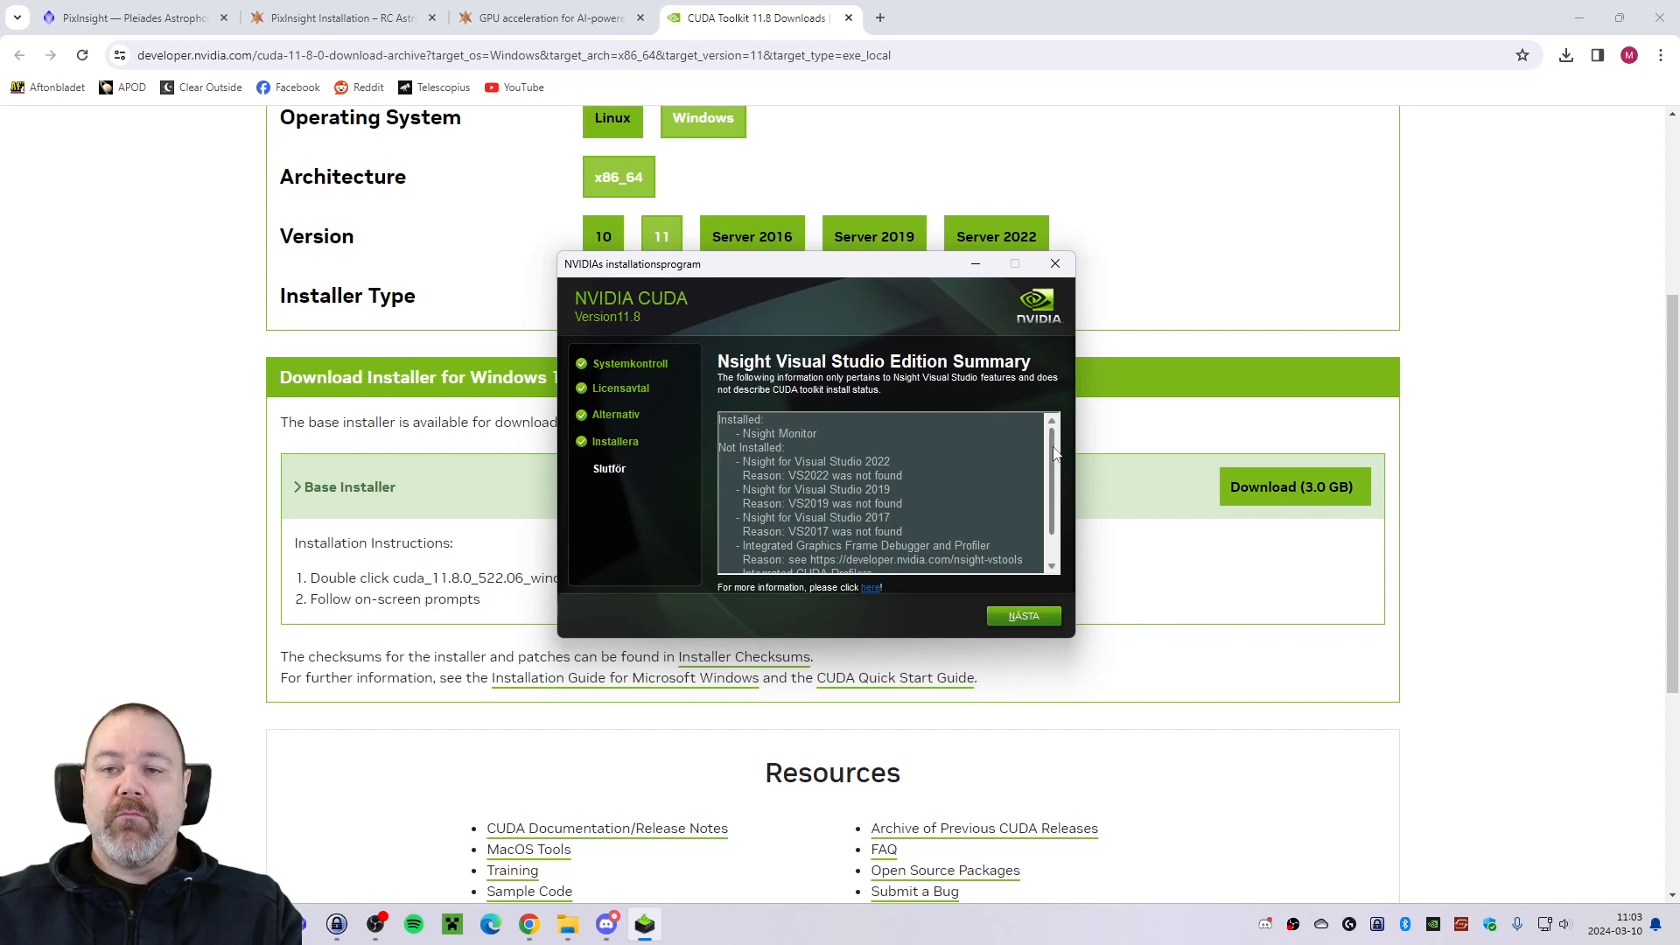
drag(1054, 454, 1059, 490)
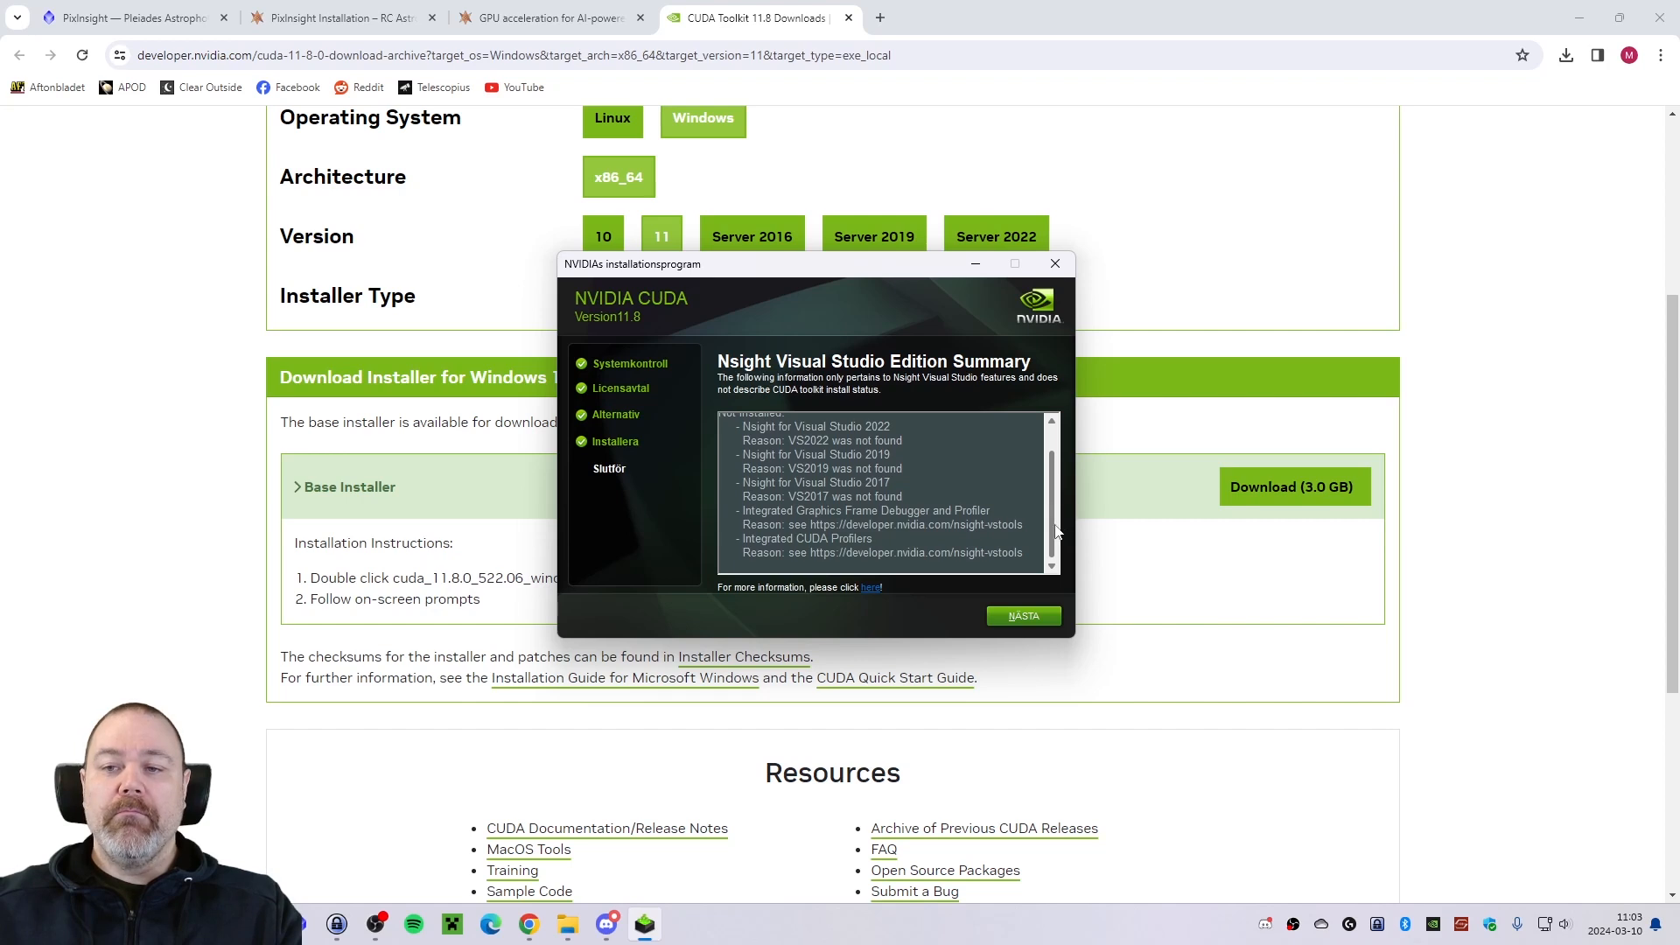
click(1022, 617)
click(1038, 616)
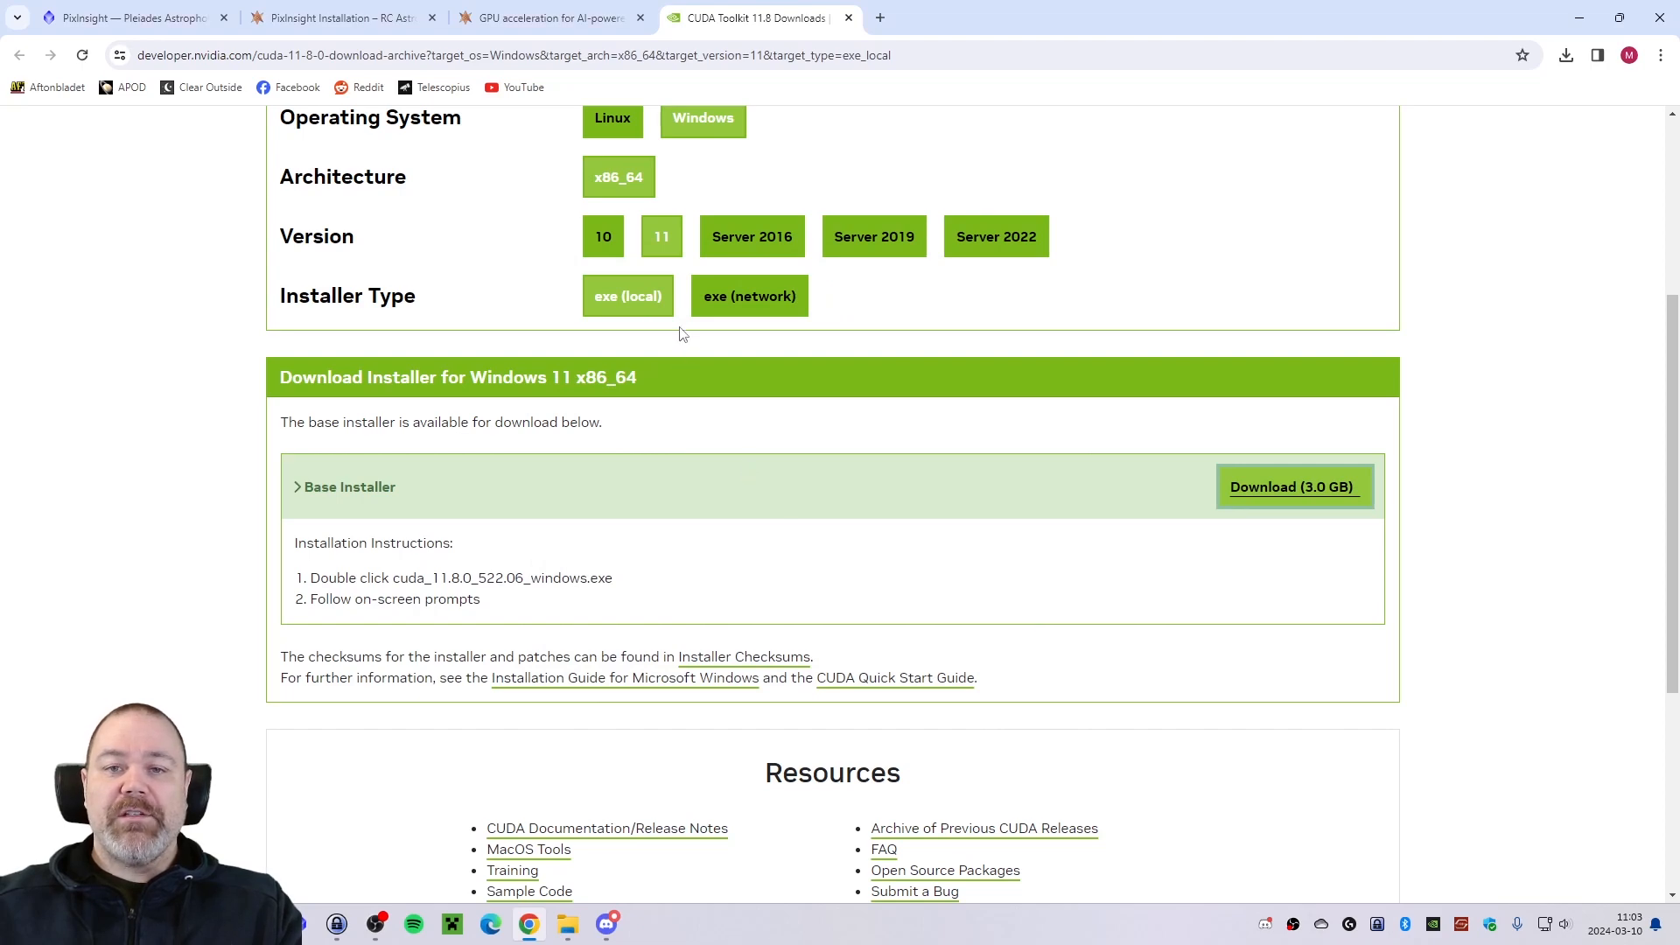
Return to RC Astro's GPU acceleration guide and open its NVIDIA cuDNN download link in a new tab.
click(560, 19)
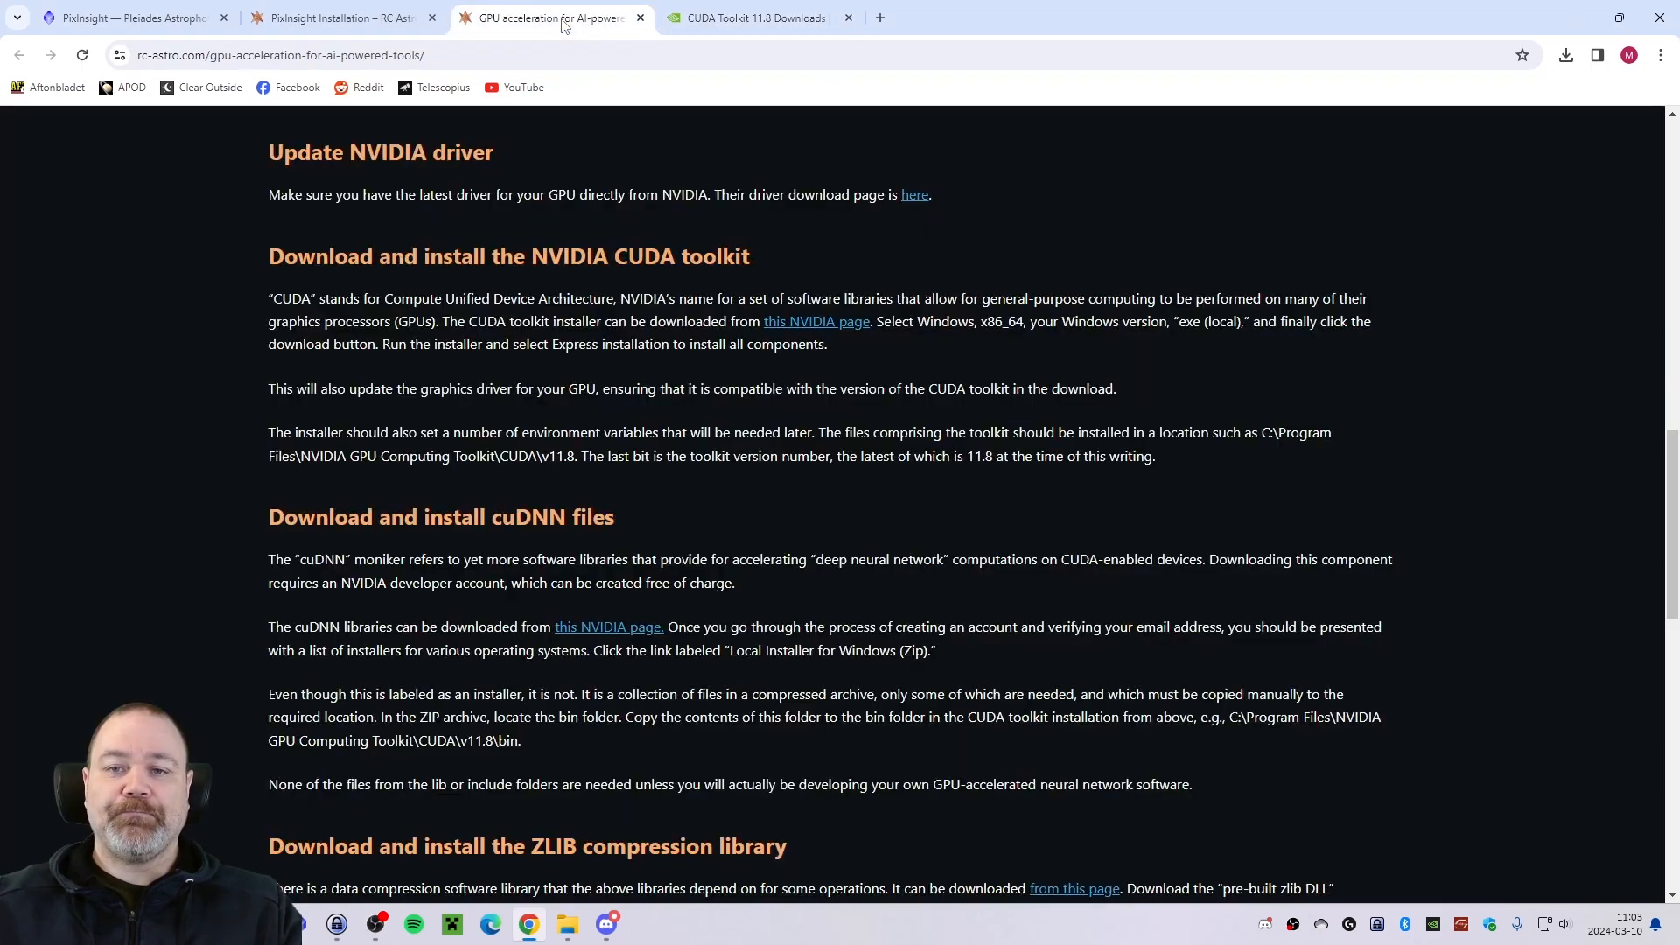
scroll(299, 278, down, 3)
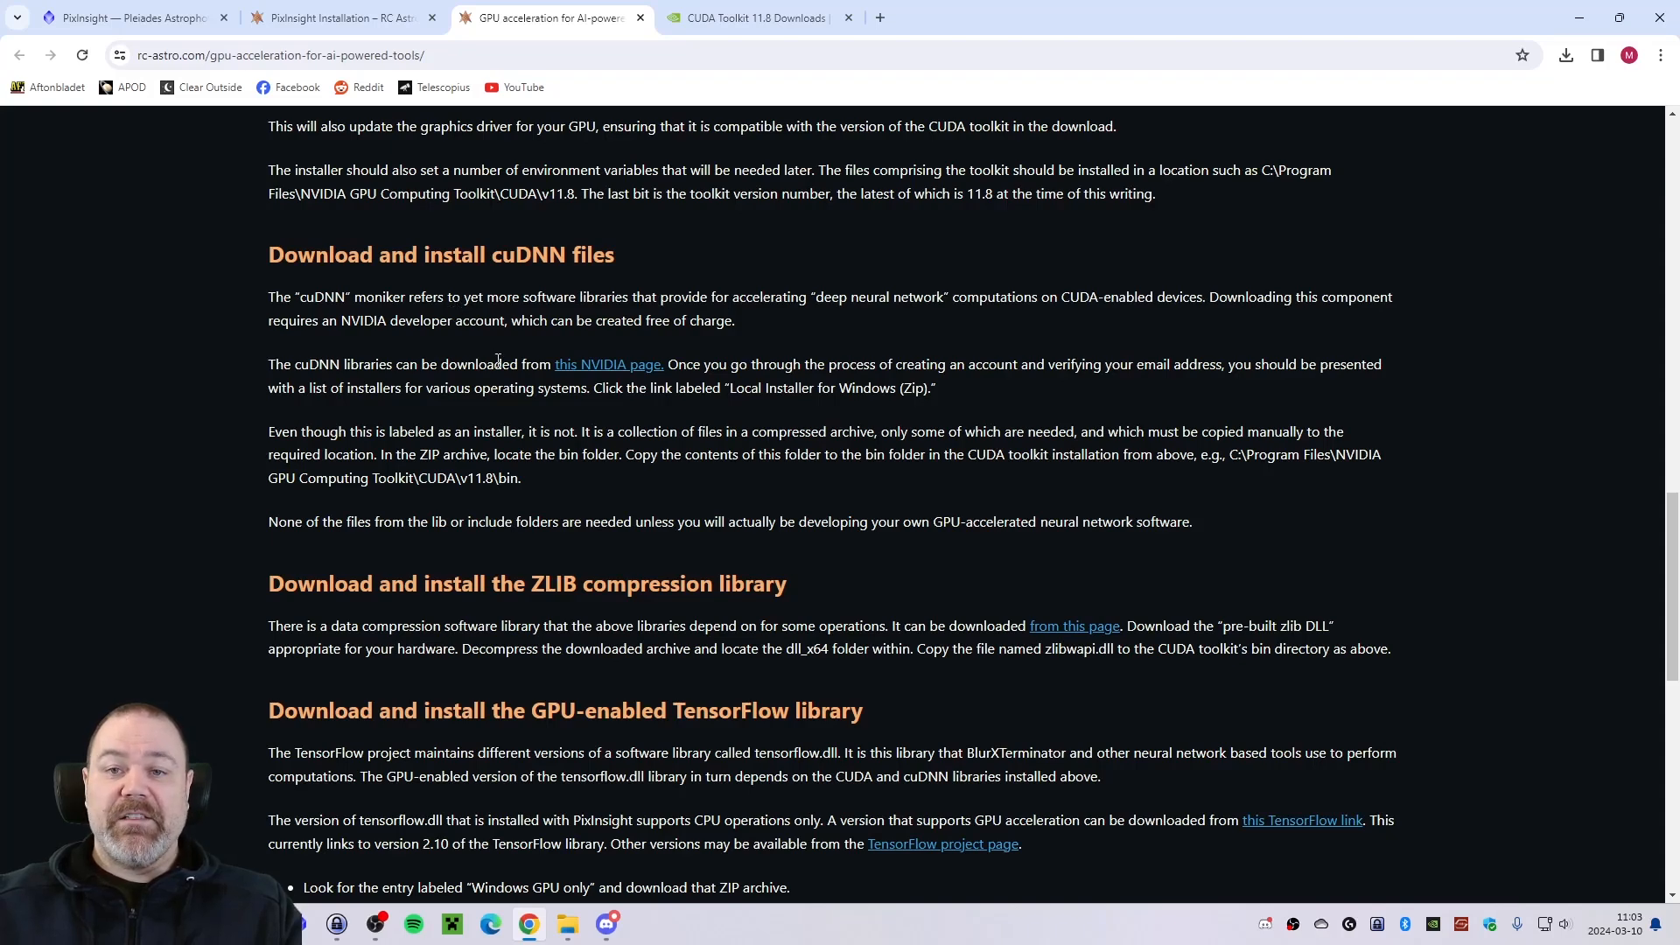
right_click(584, 366)
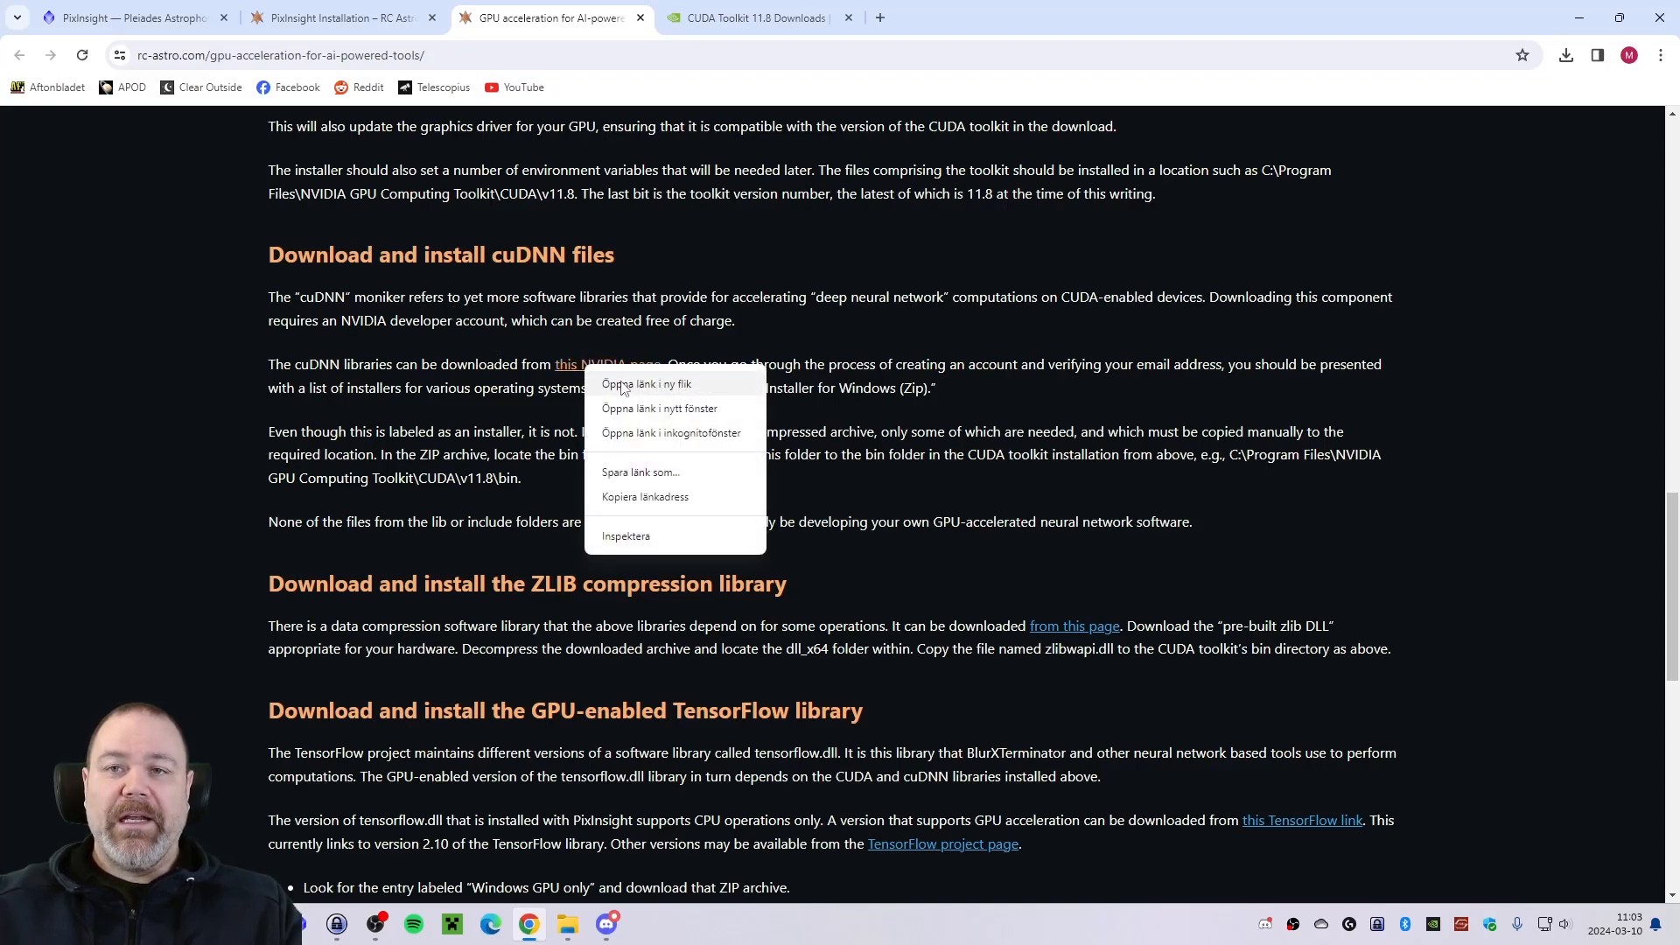
click(646, 385)
click(945, 18)
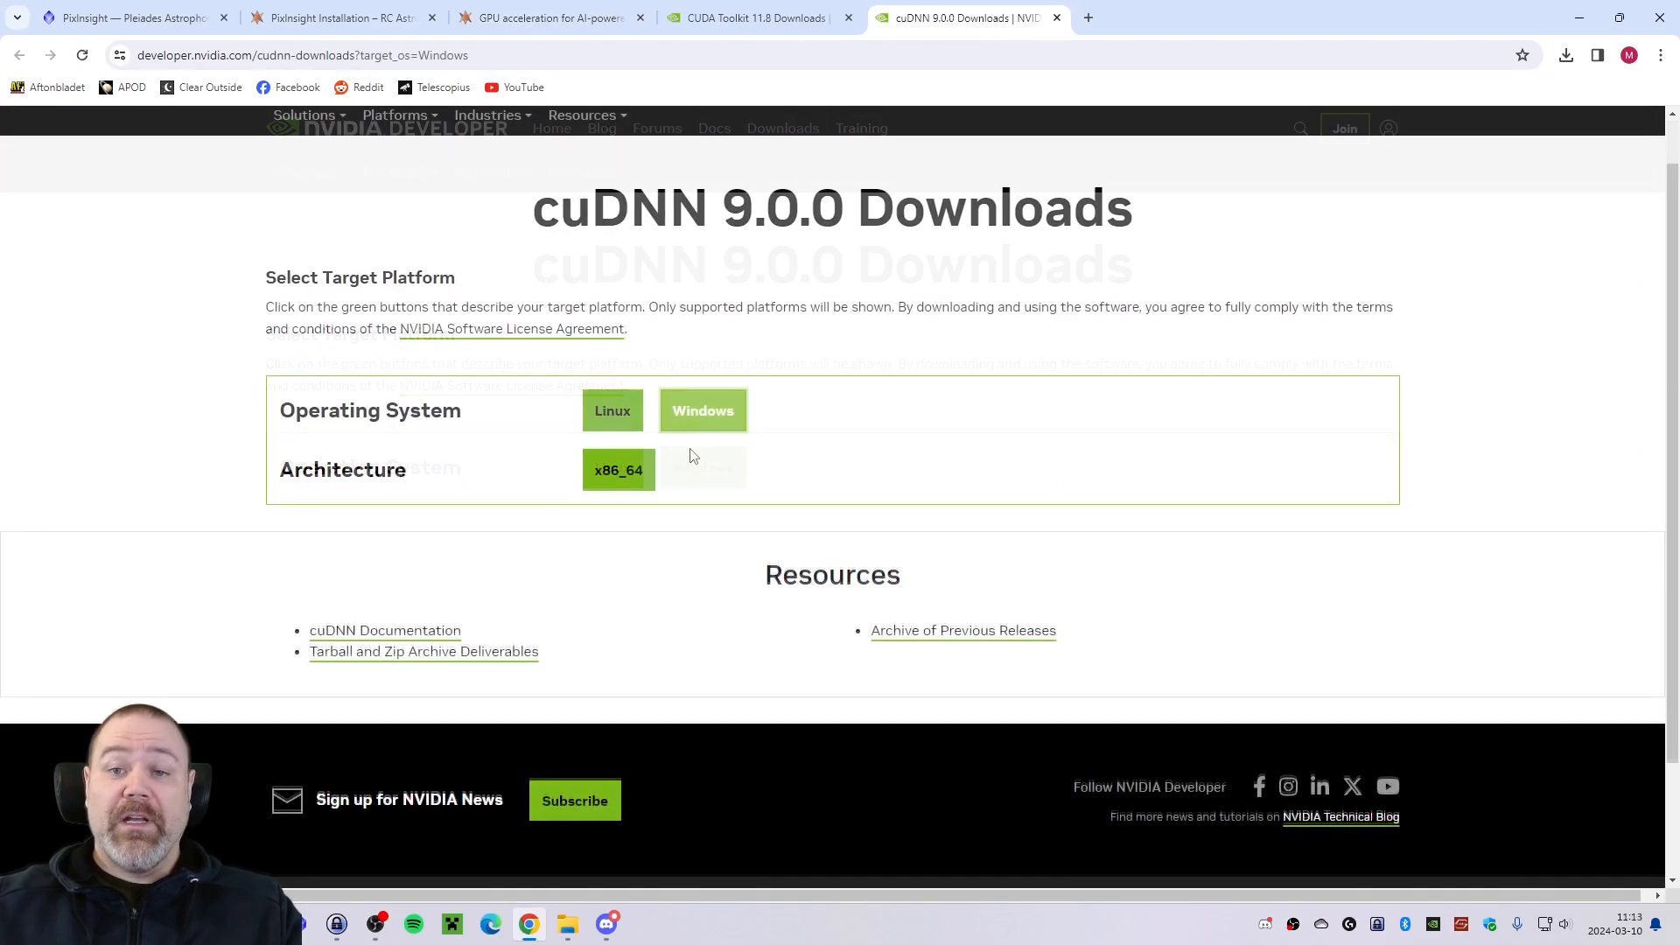
Download the cuDNN 9.0.0 base installer for Windows, x86_64, version 10, as exe (local).
click(619, 470)
click(606, 535)
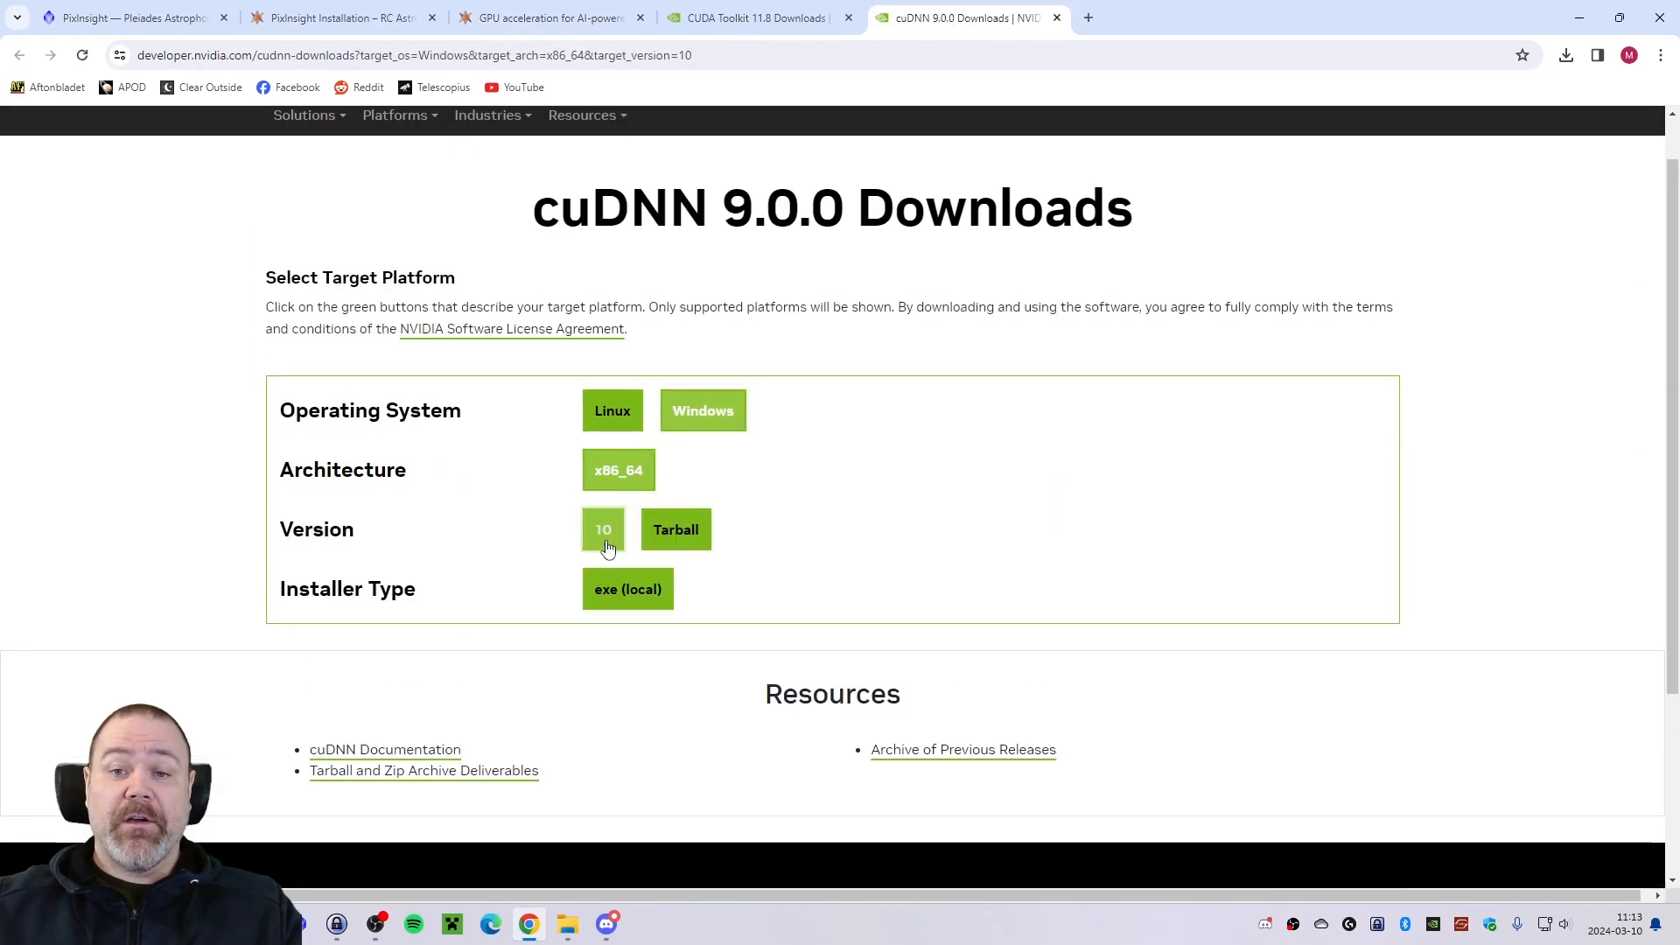
click(628, 589)
scroll(844, 592, down, 2)
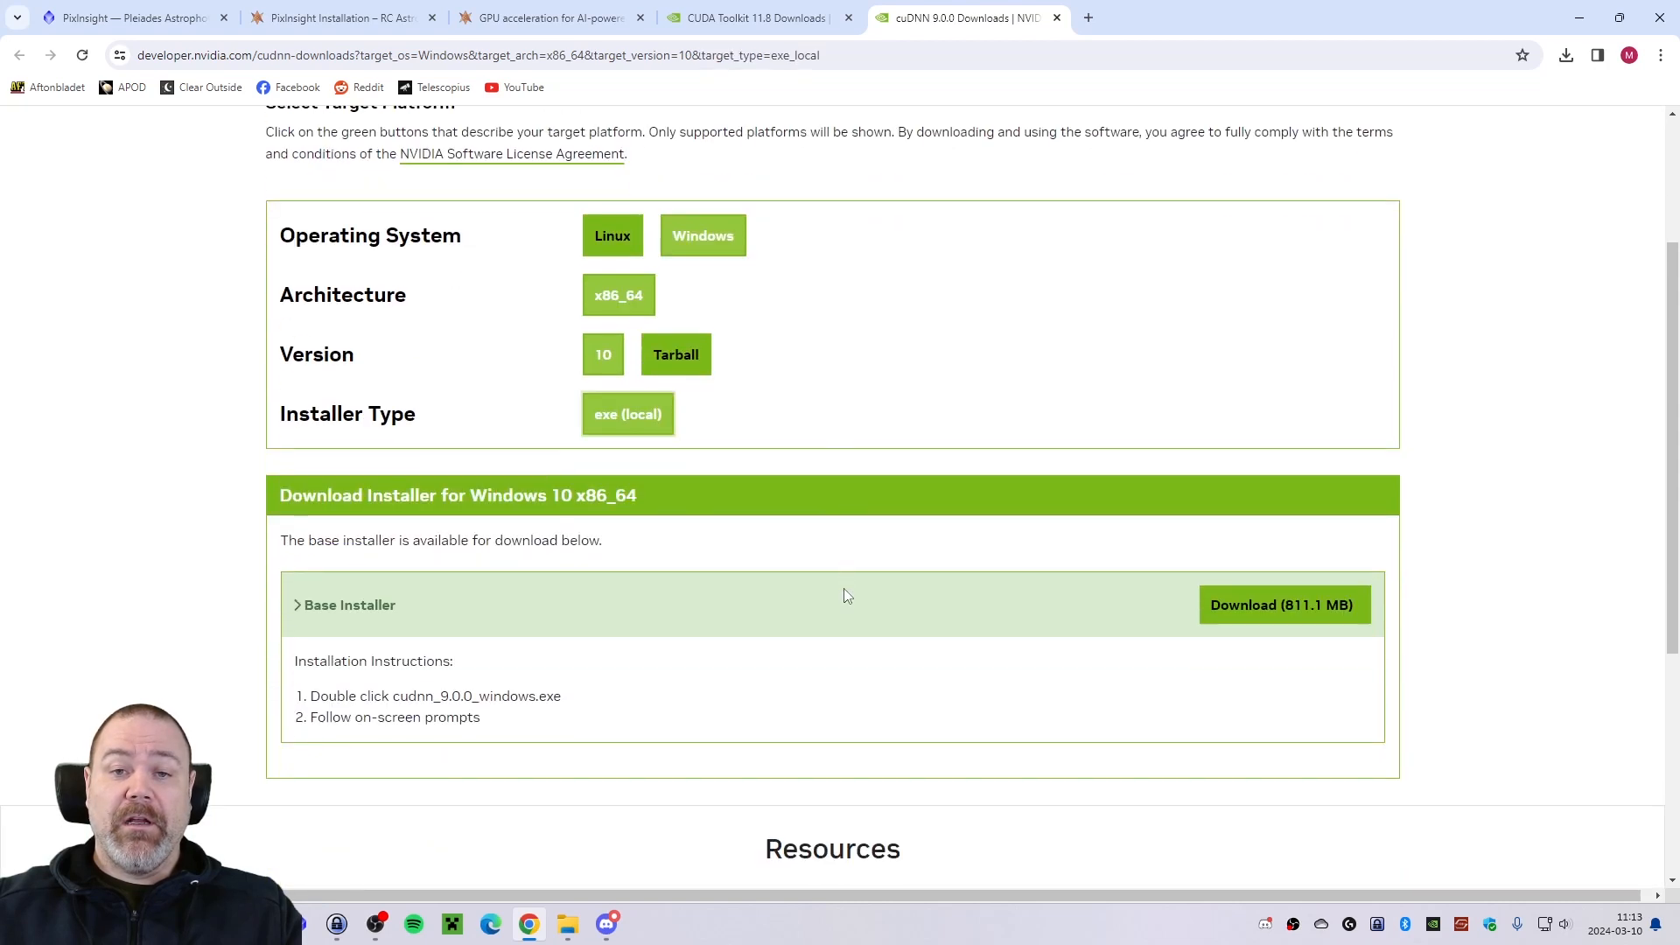
click(1253, 620)
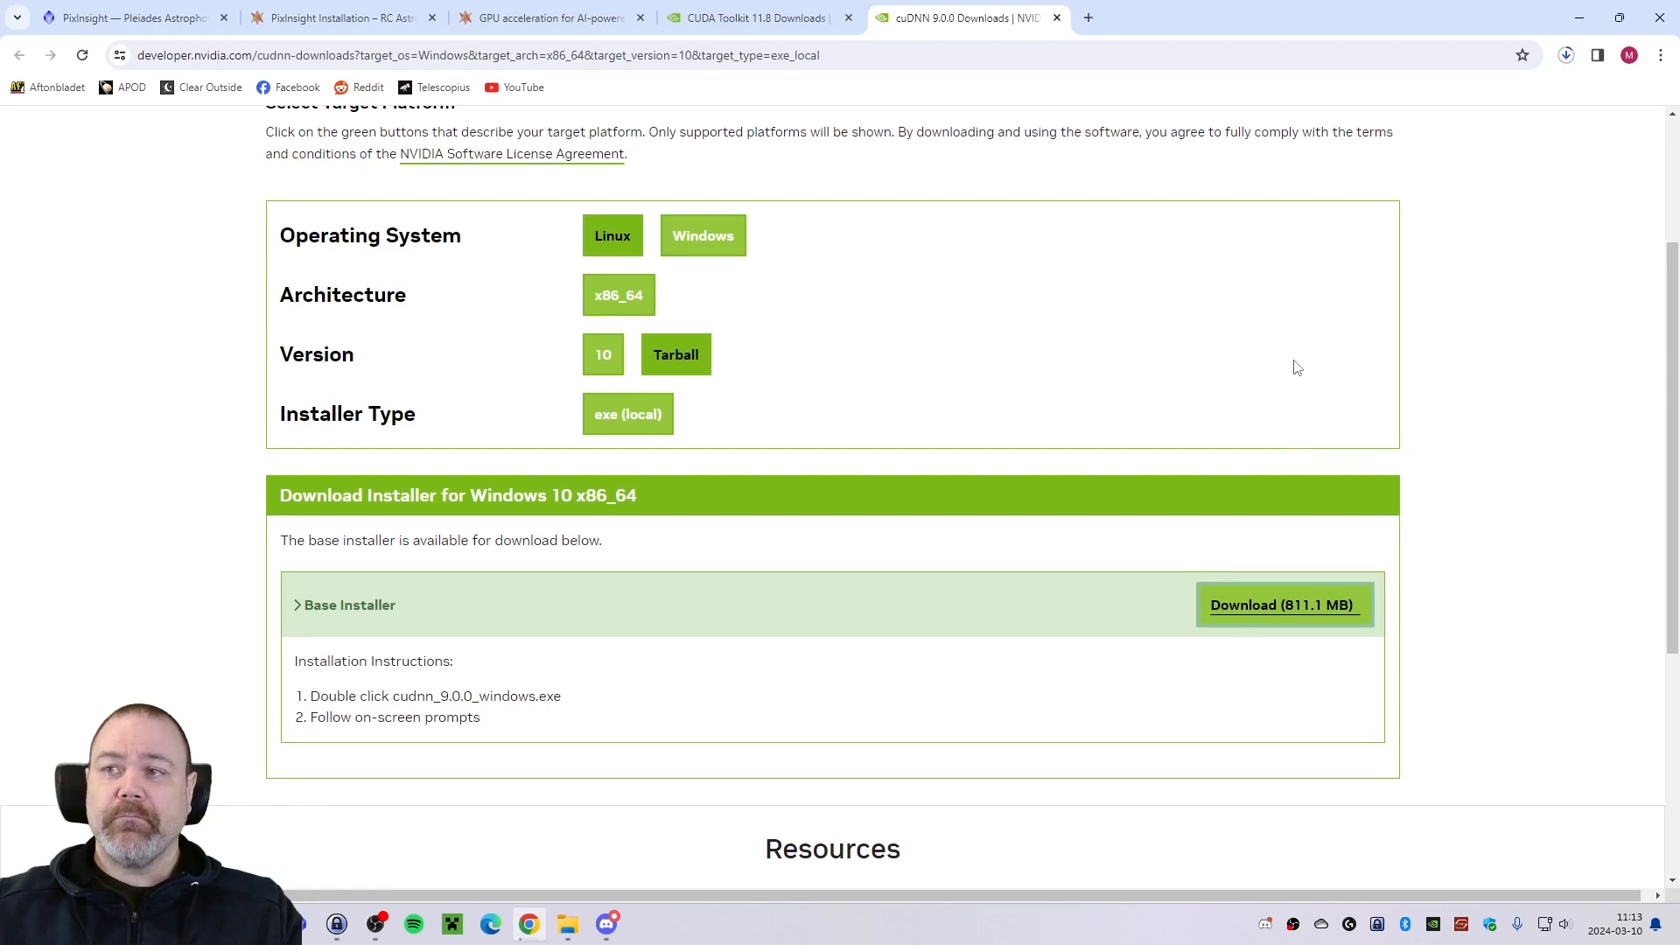
Run the downloaded cudnn_9.0.0_windows.exe, accept its licence, install cuDNN with the Express option and close the installer.
click(1566, 57)
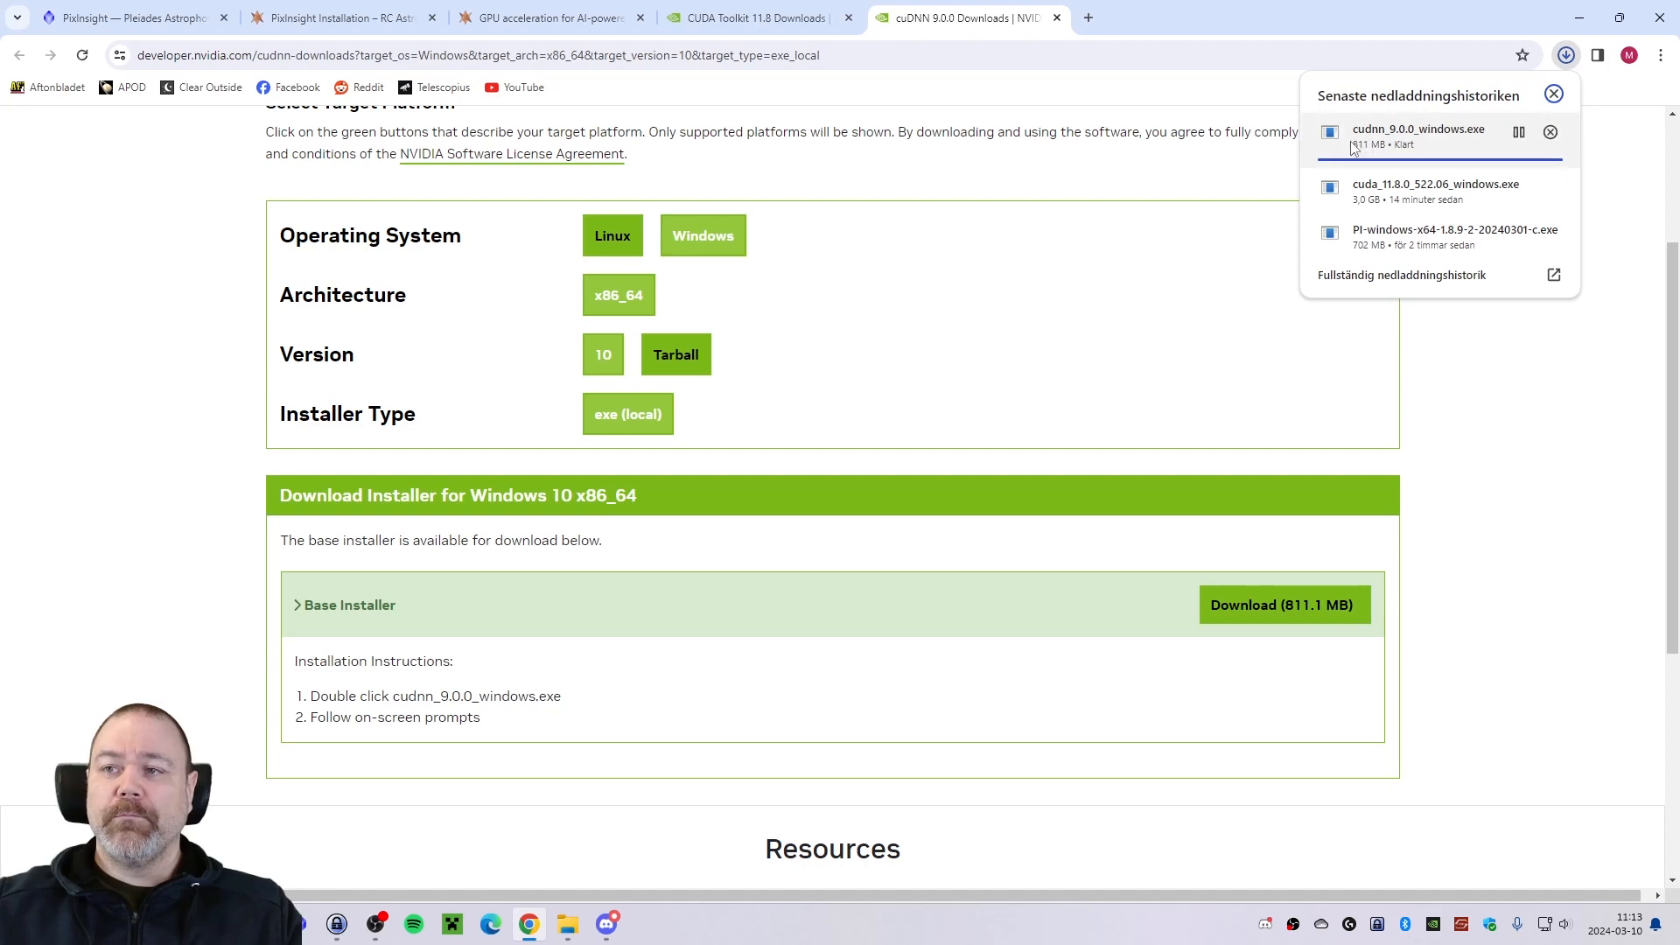
click(1361, 148)
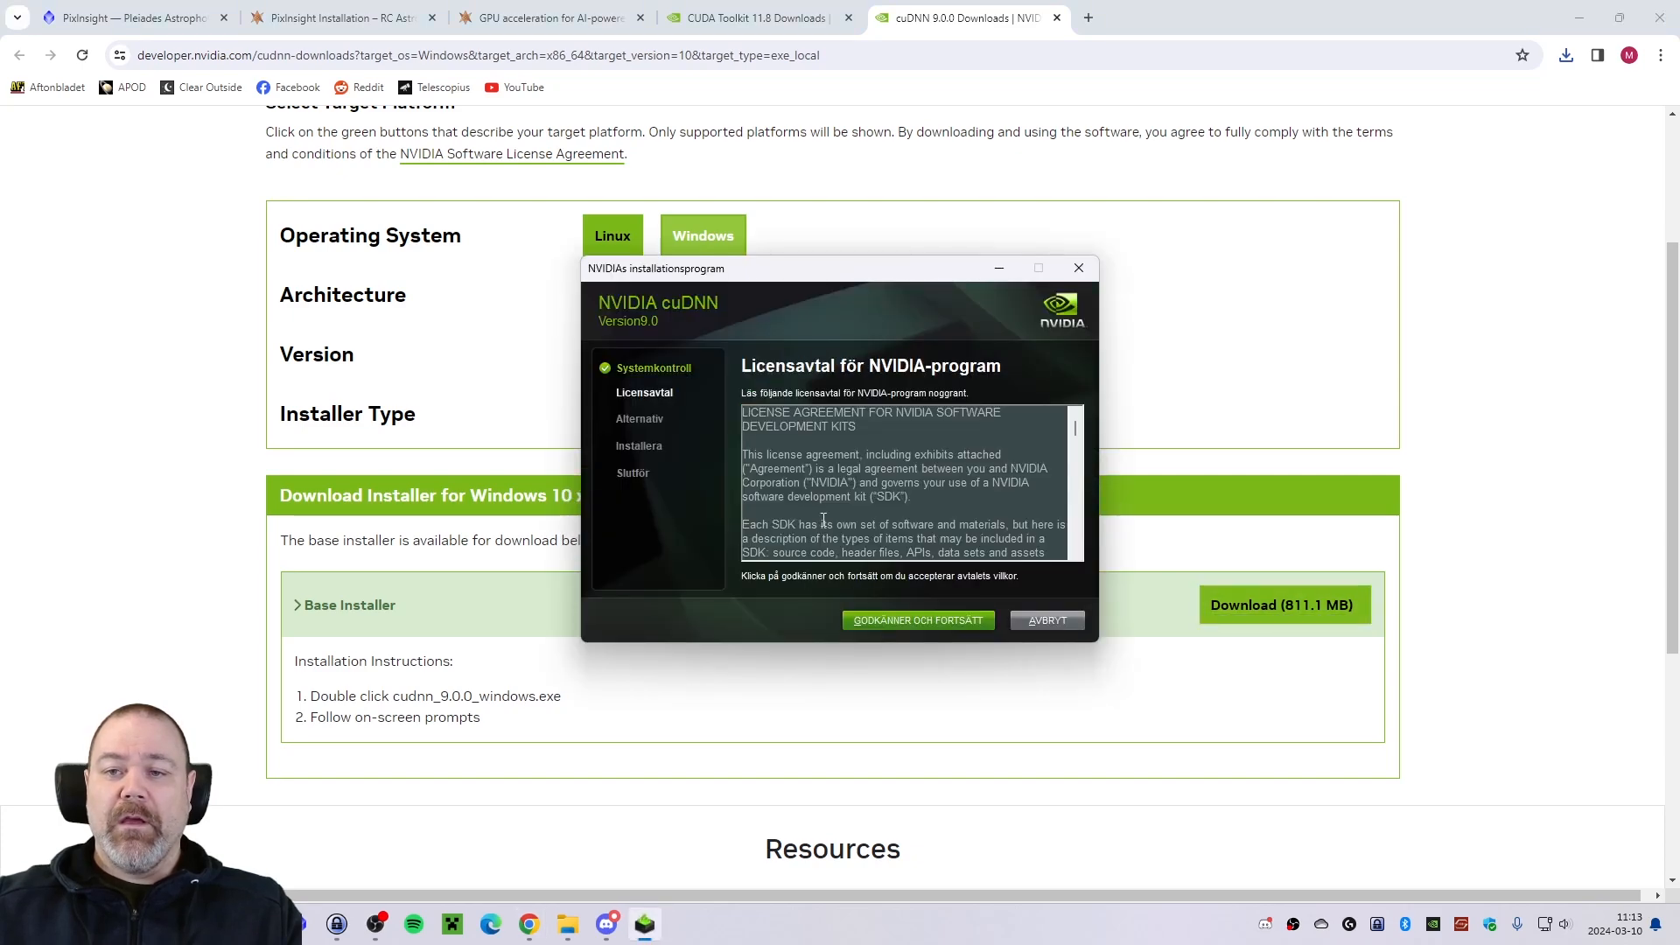
drag(1079, 435, 1083, 557)
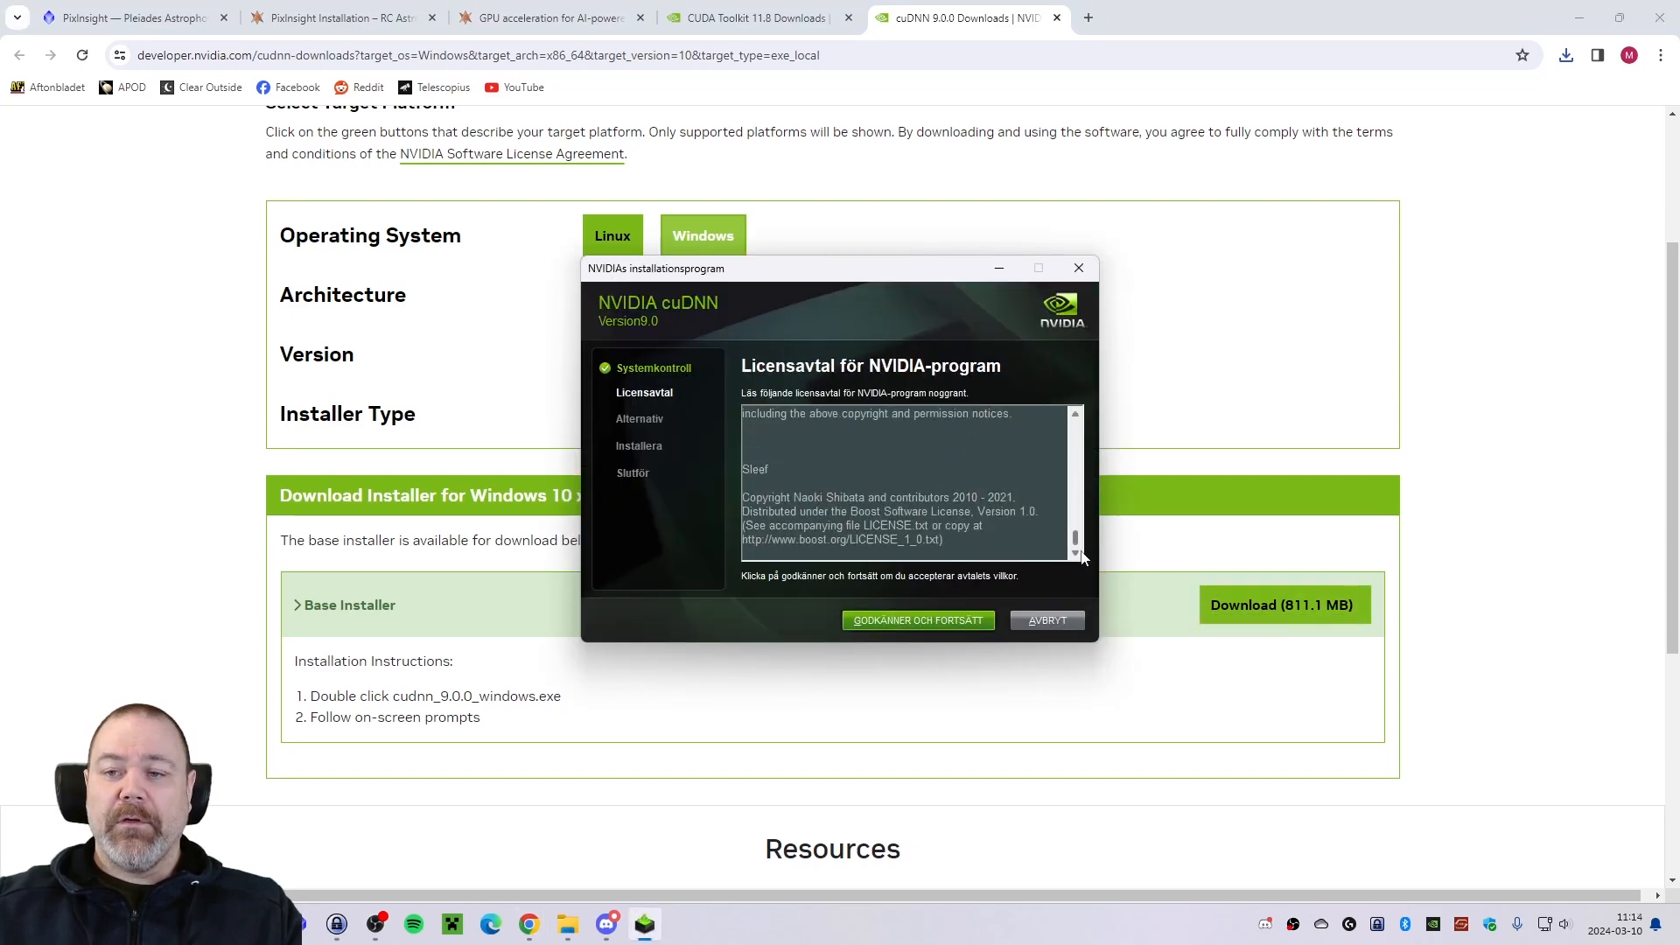
click(925, 628)
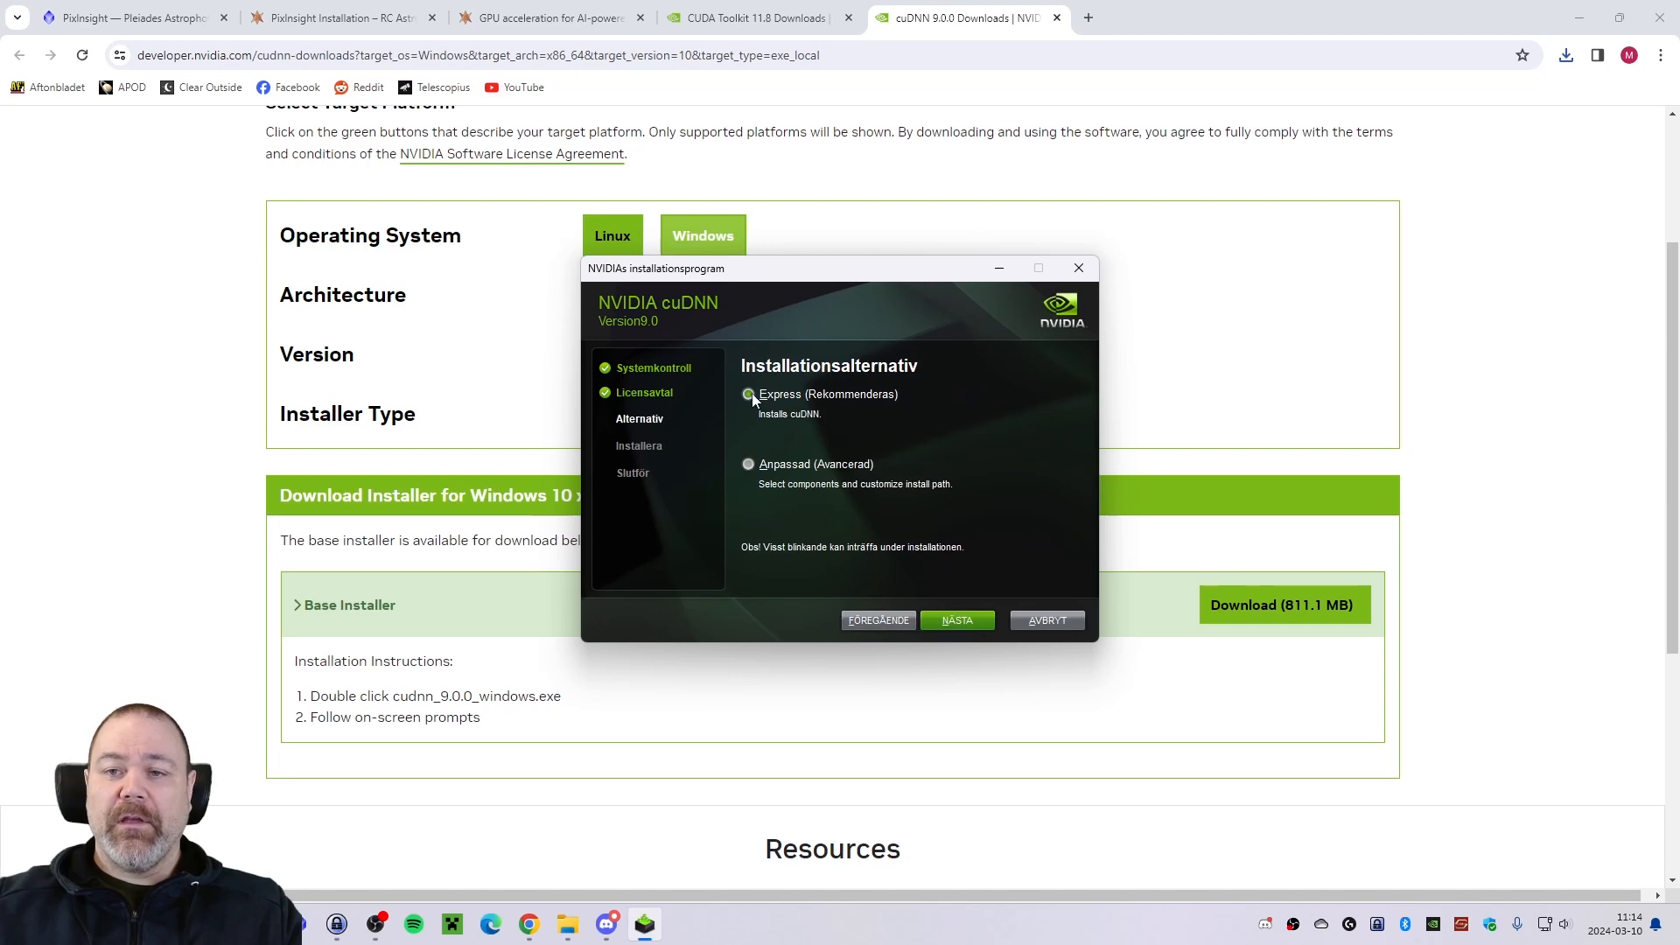
click(961, 621)
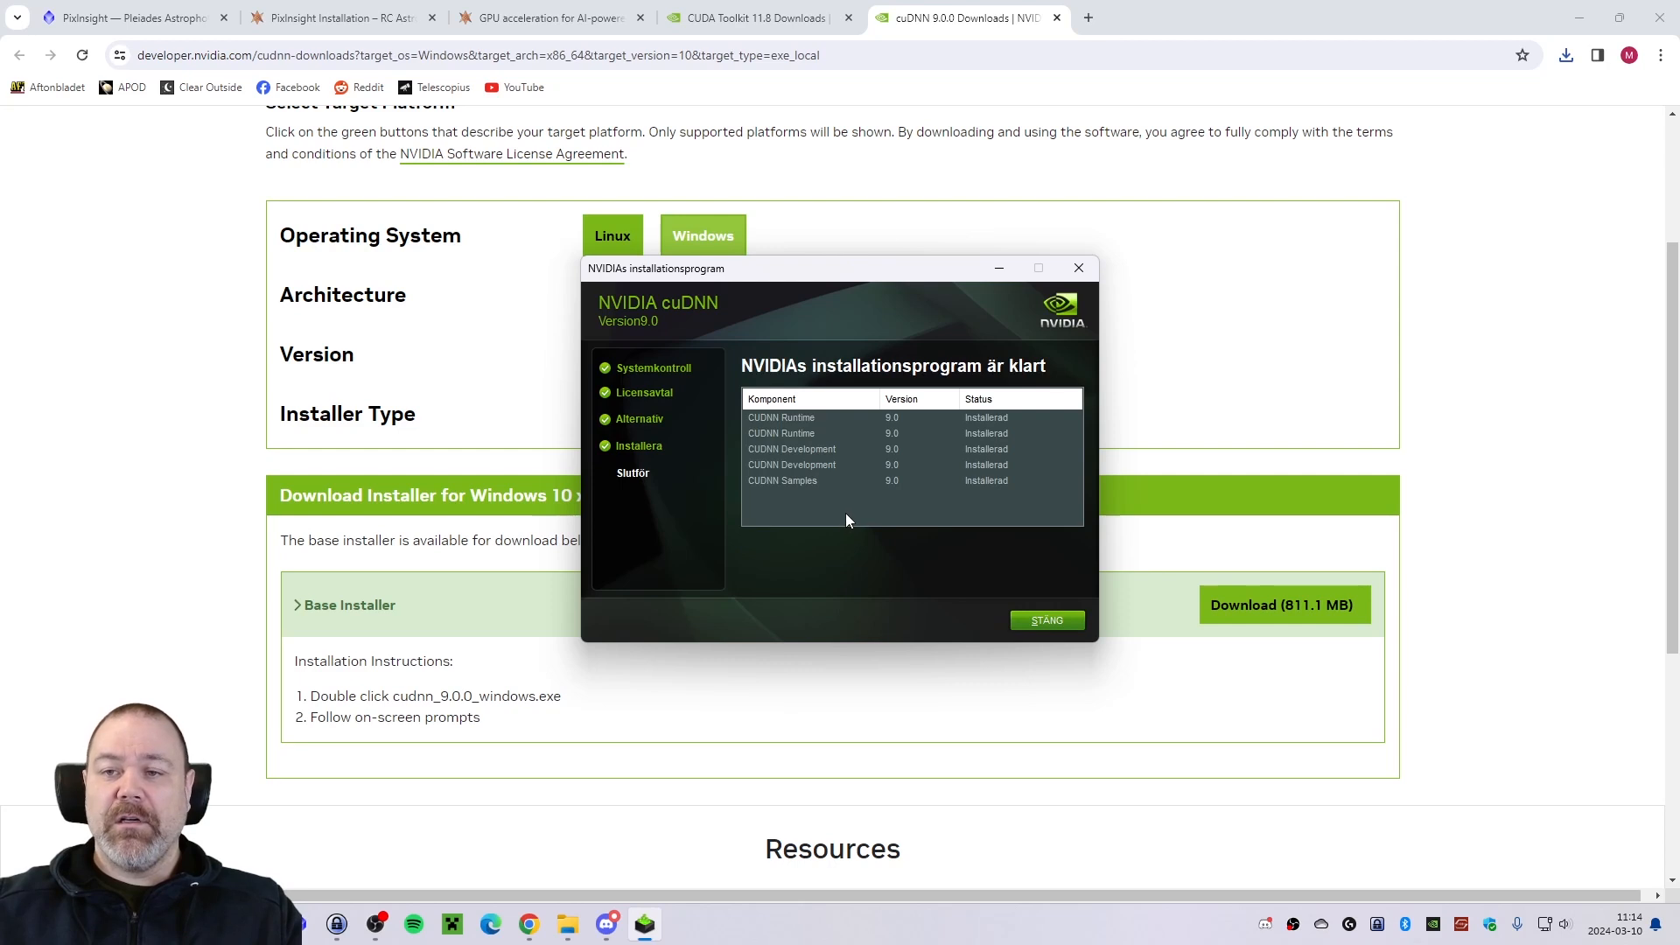
click(1054, 620)
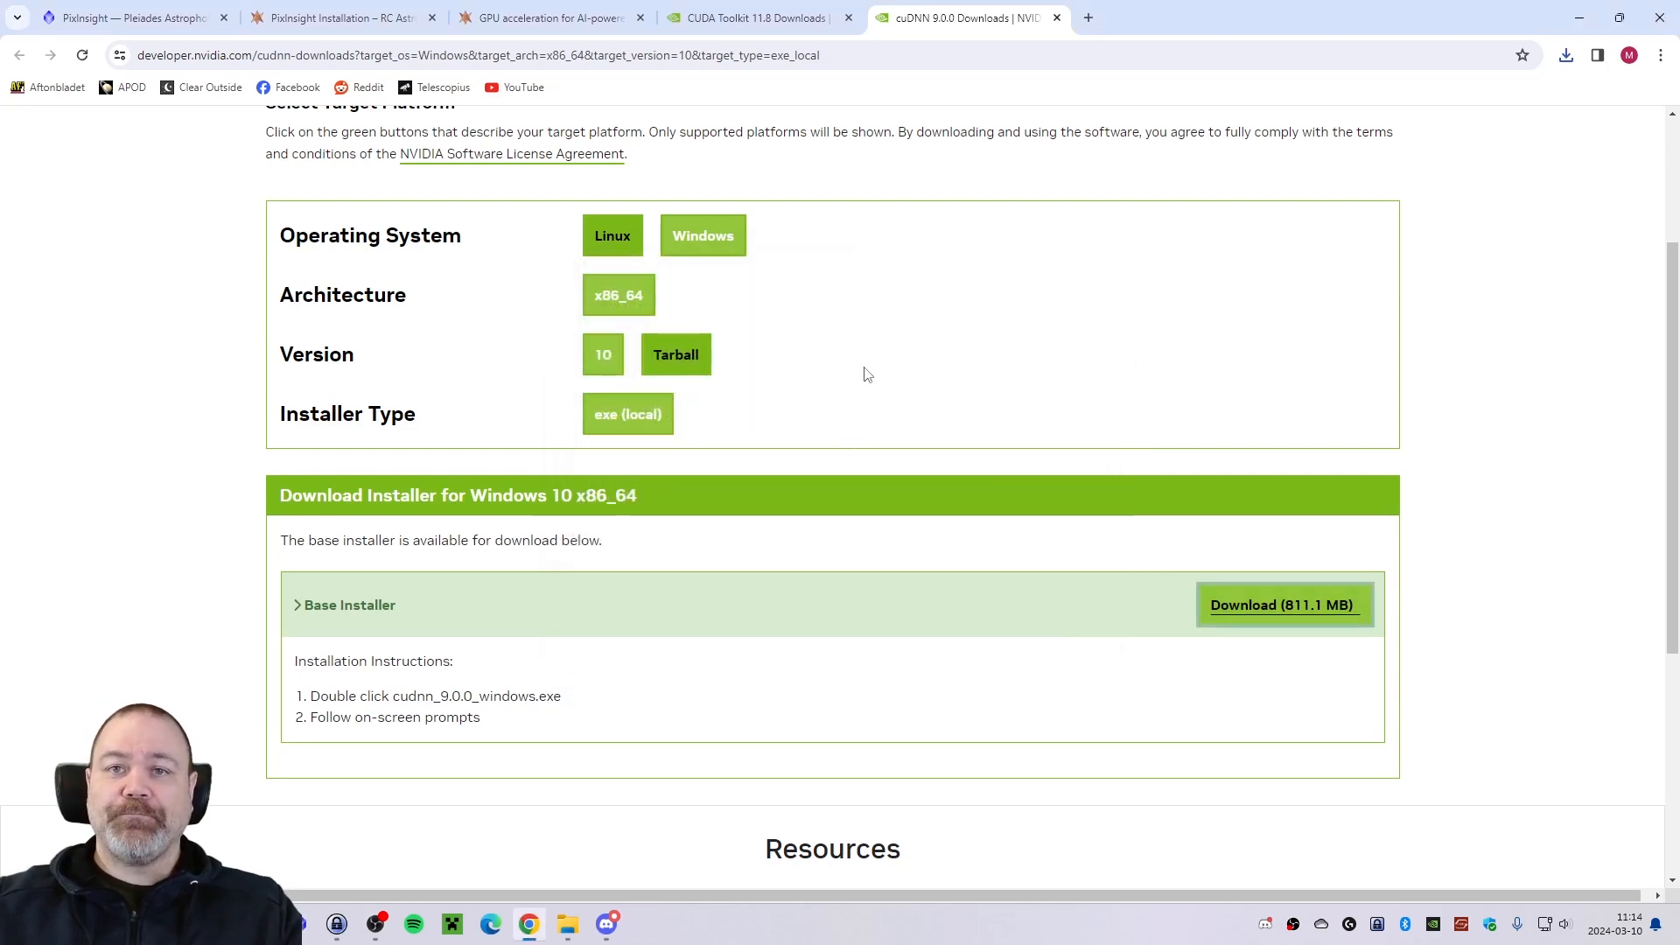
Close the cuDNN and CUDA download pages and open the guide's ZLIB download link in a new tab.
click(1057, 17)
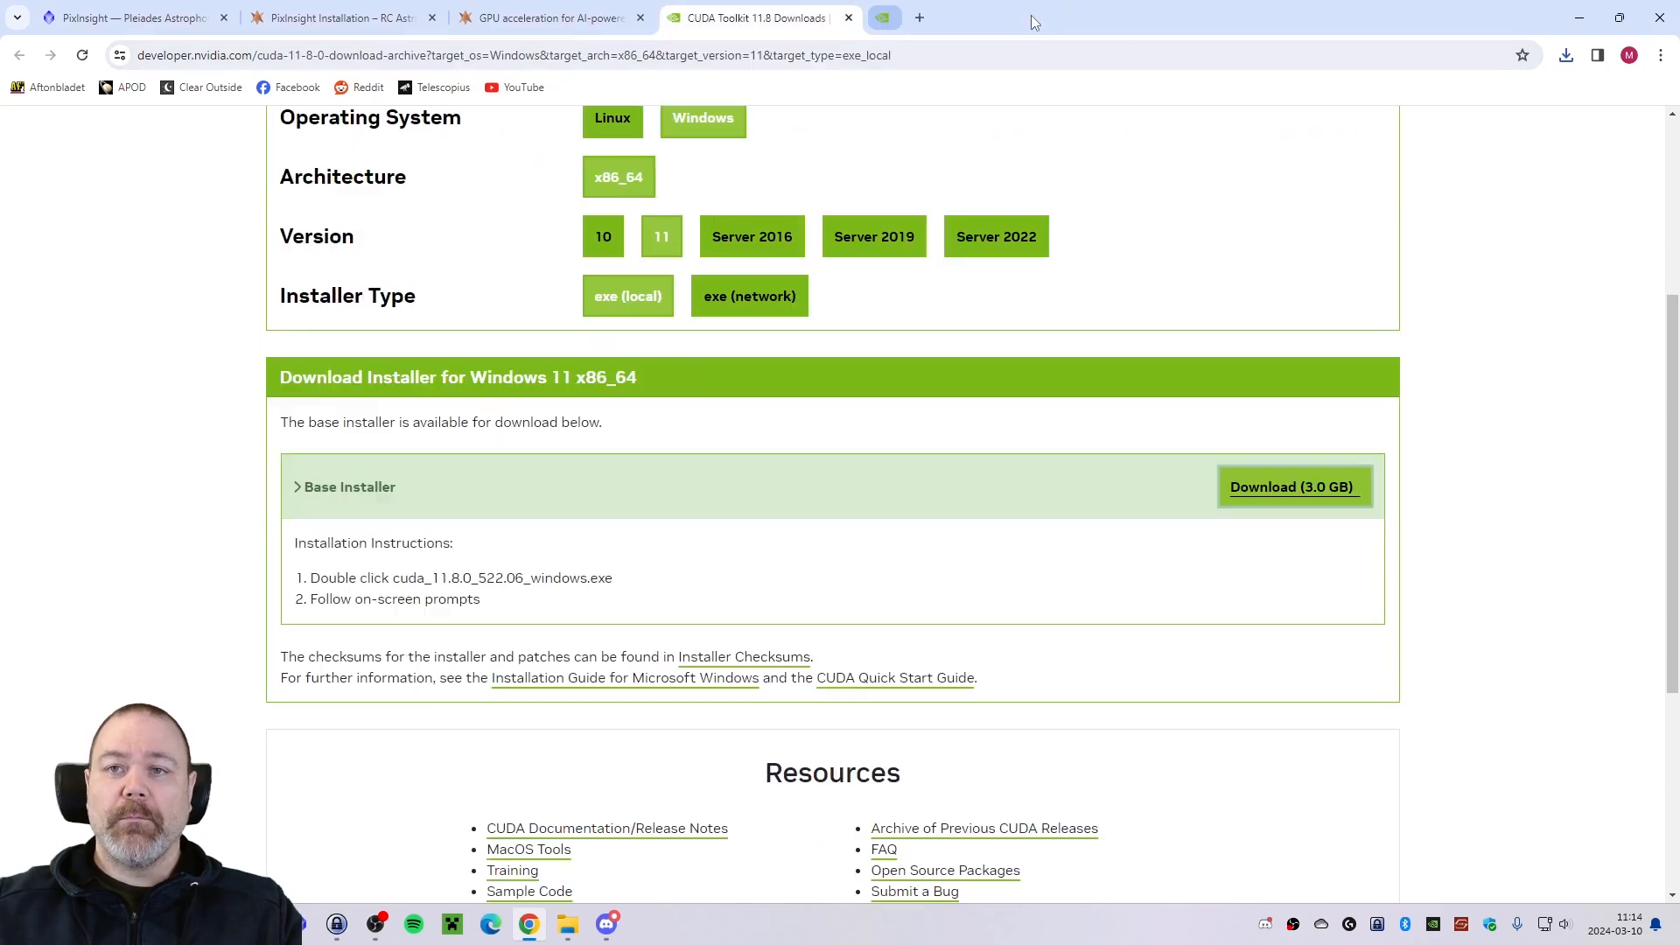
click(848, 18)
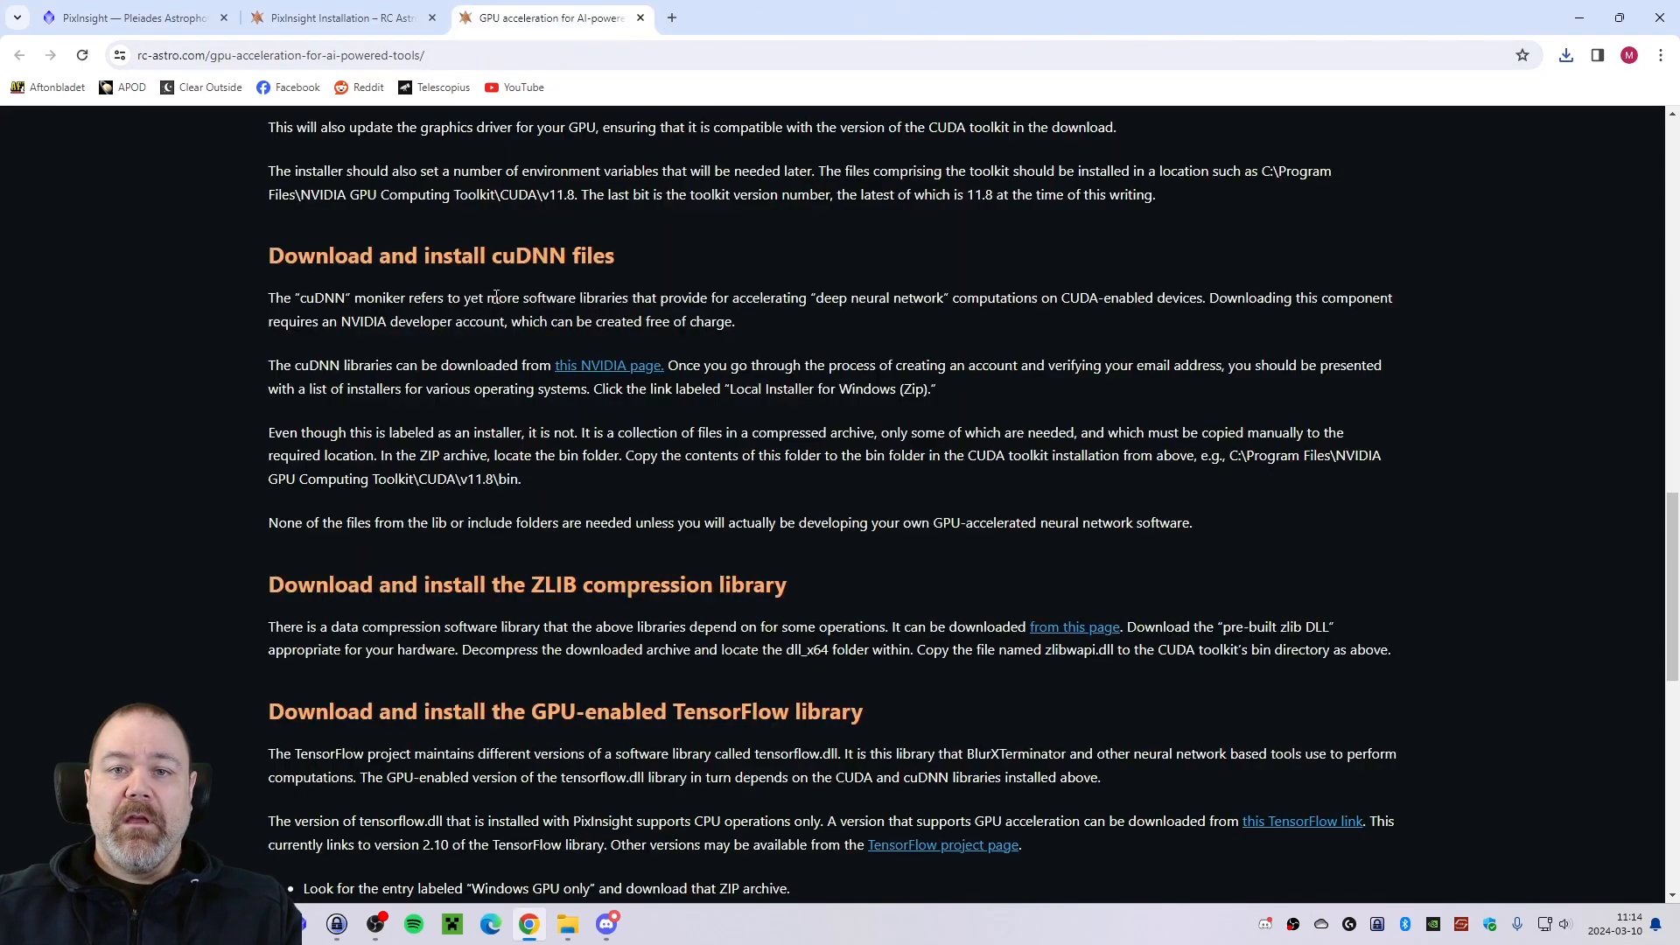
scroll(497, 300, down, 3)
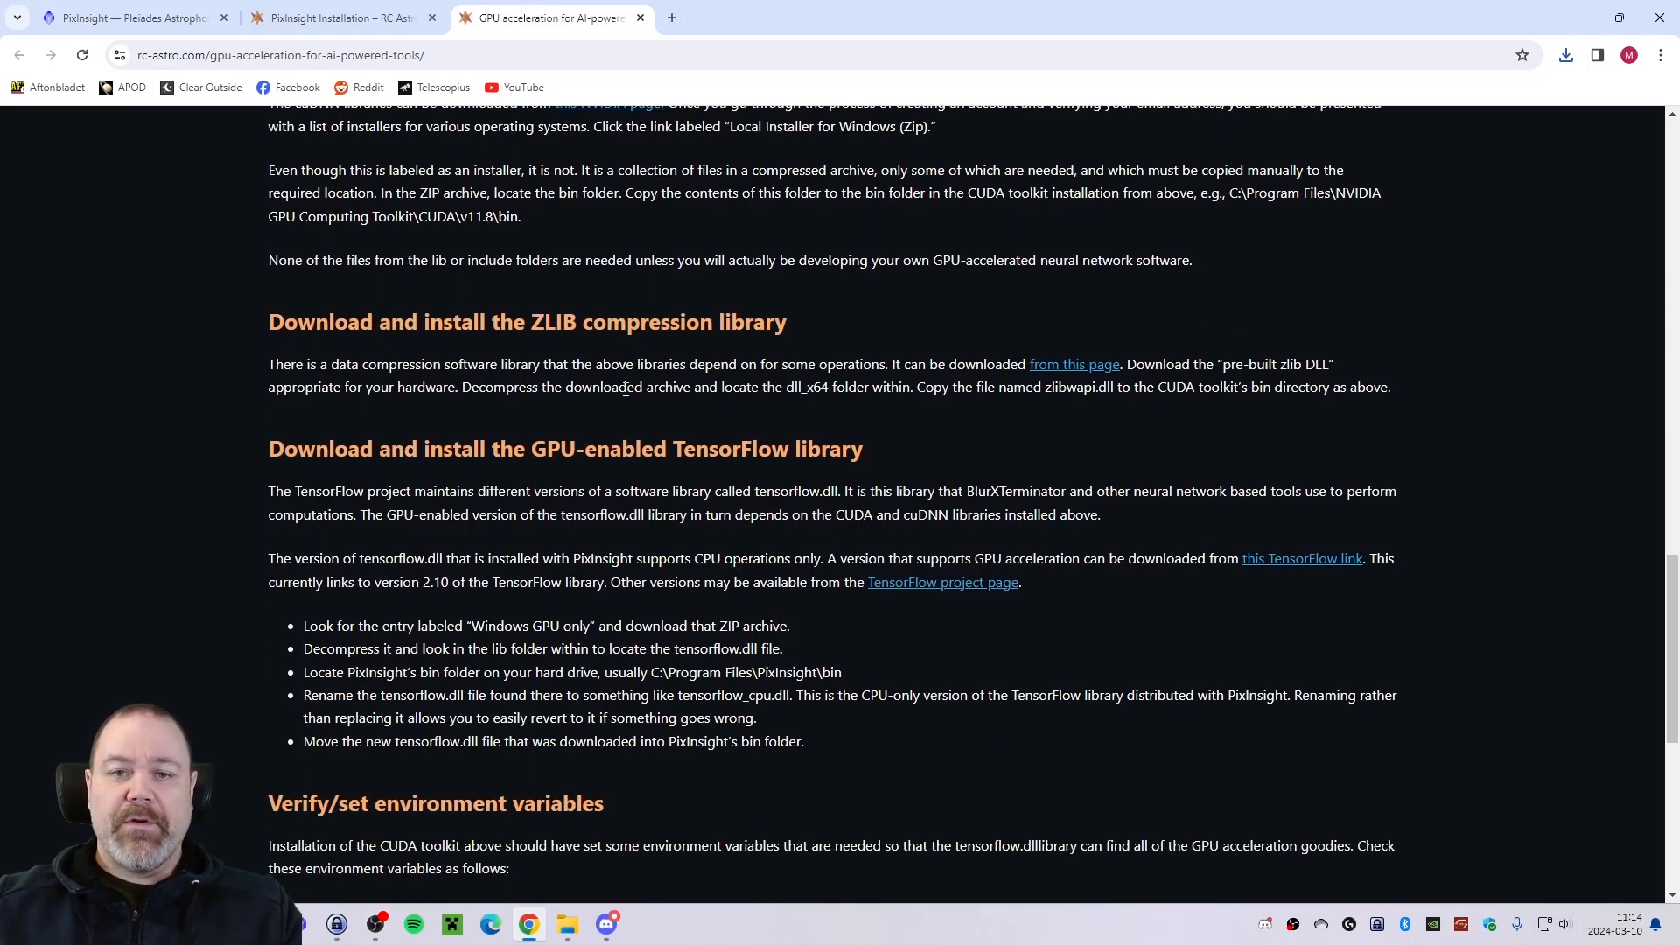
right_click(1080, 366)
click(1115, 378)
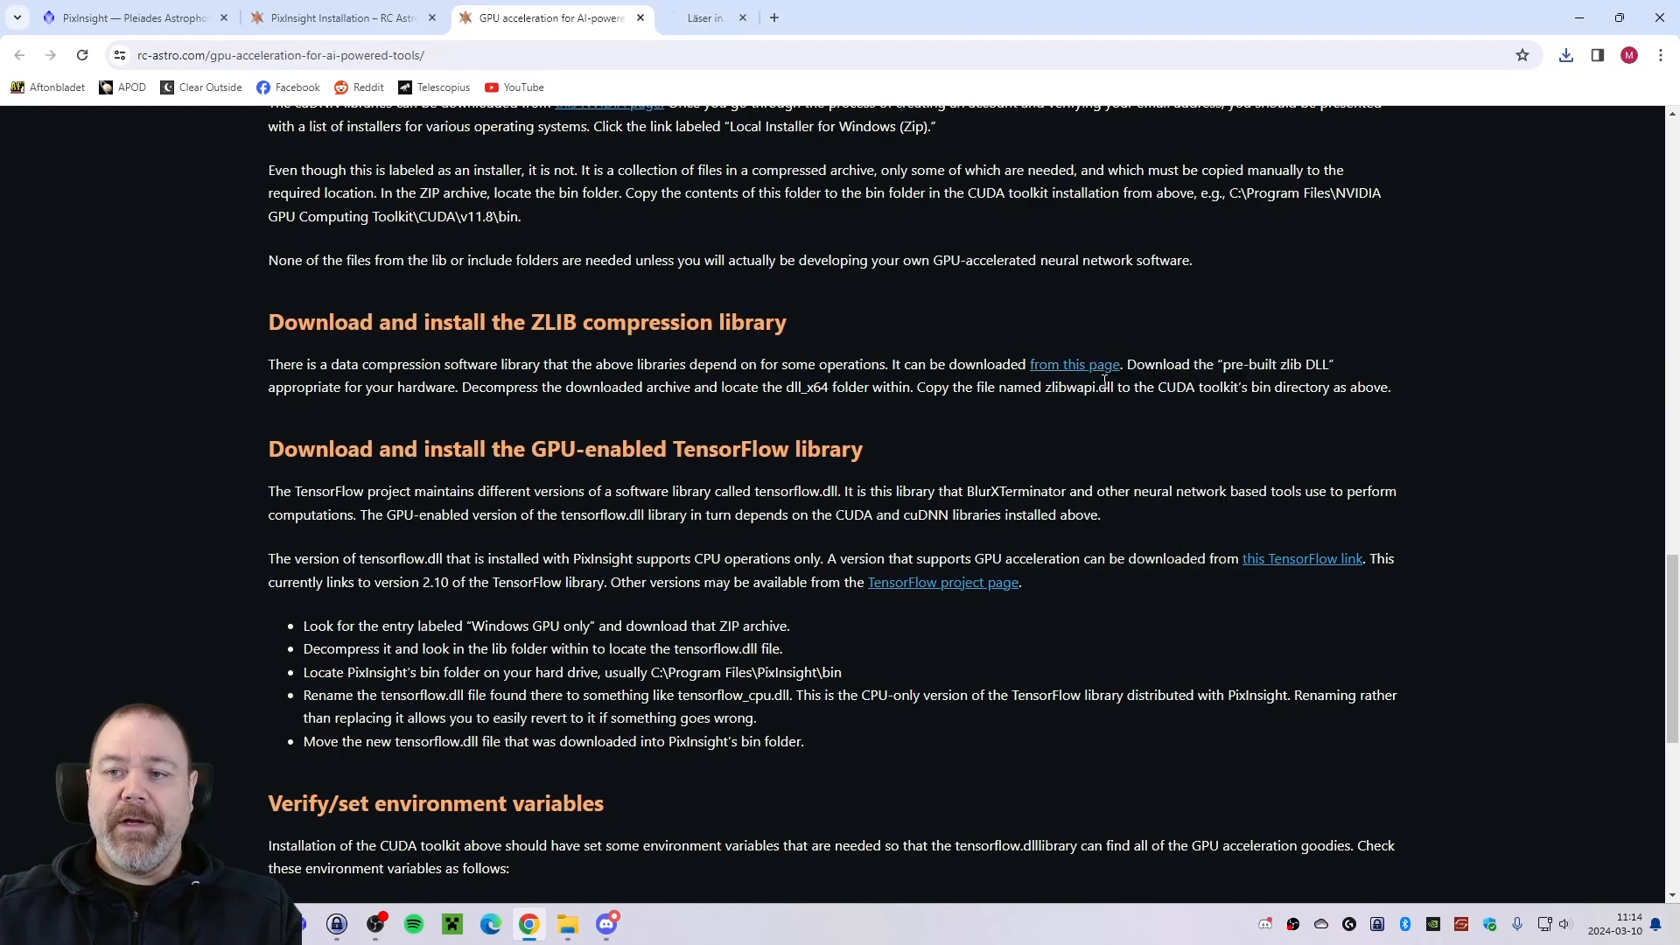
click(760, 19)
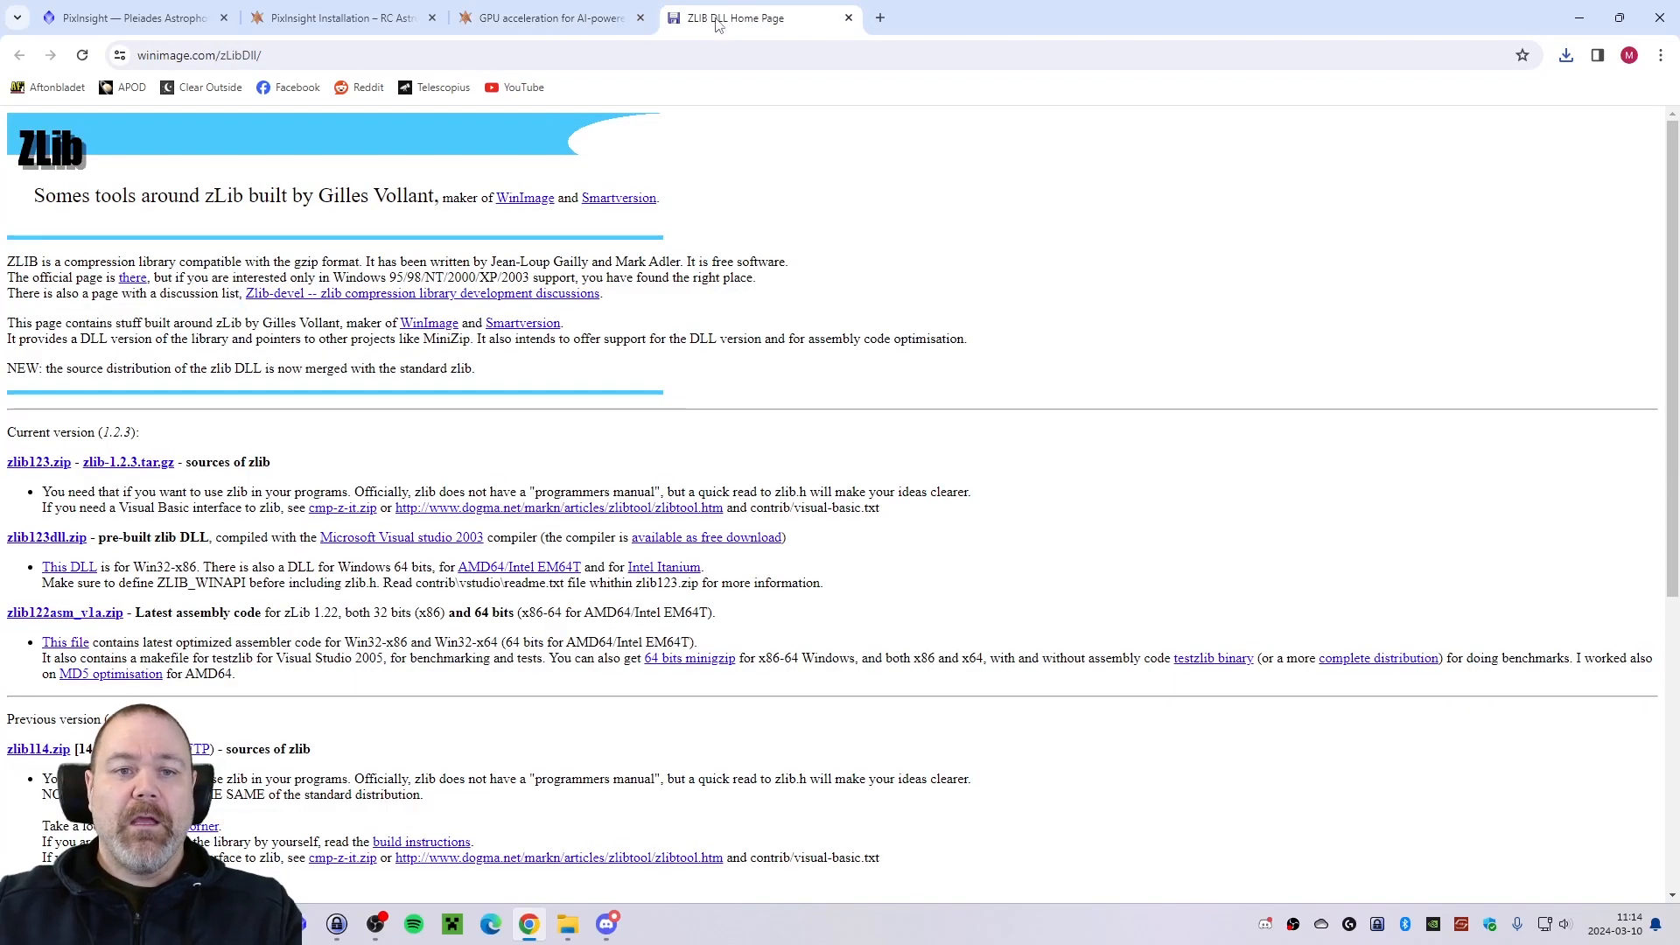
Check the guide's ZLIB instructions and download the pre-built 64-bit zlib DLL for AMD64/Intel EM64T.
click(589, 16)
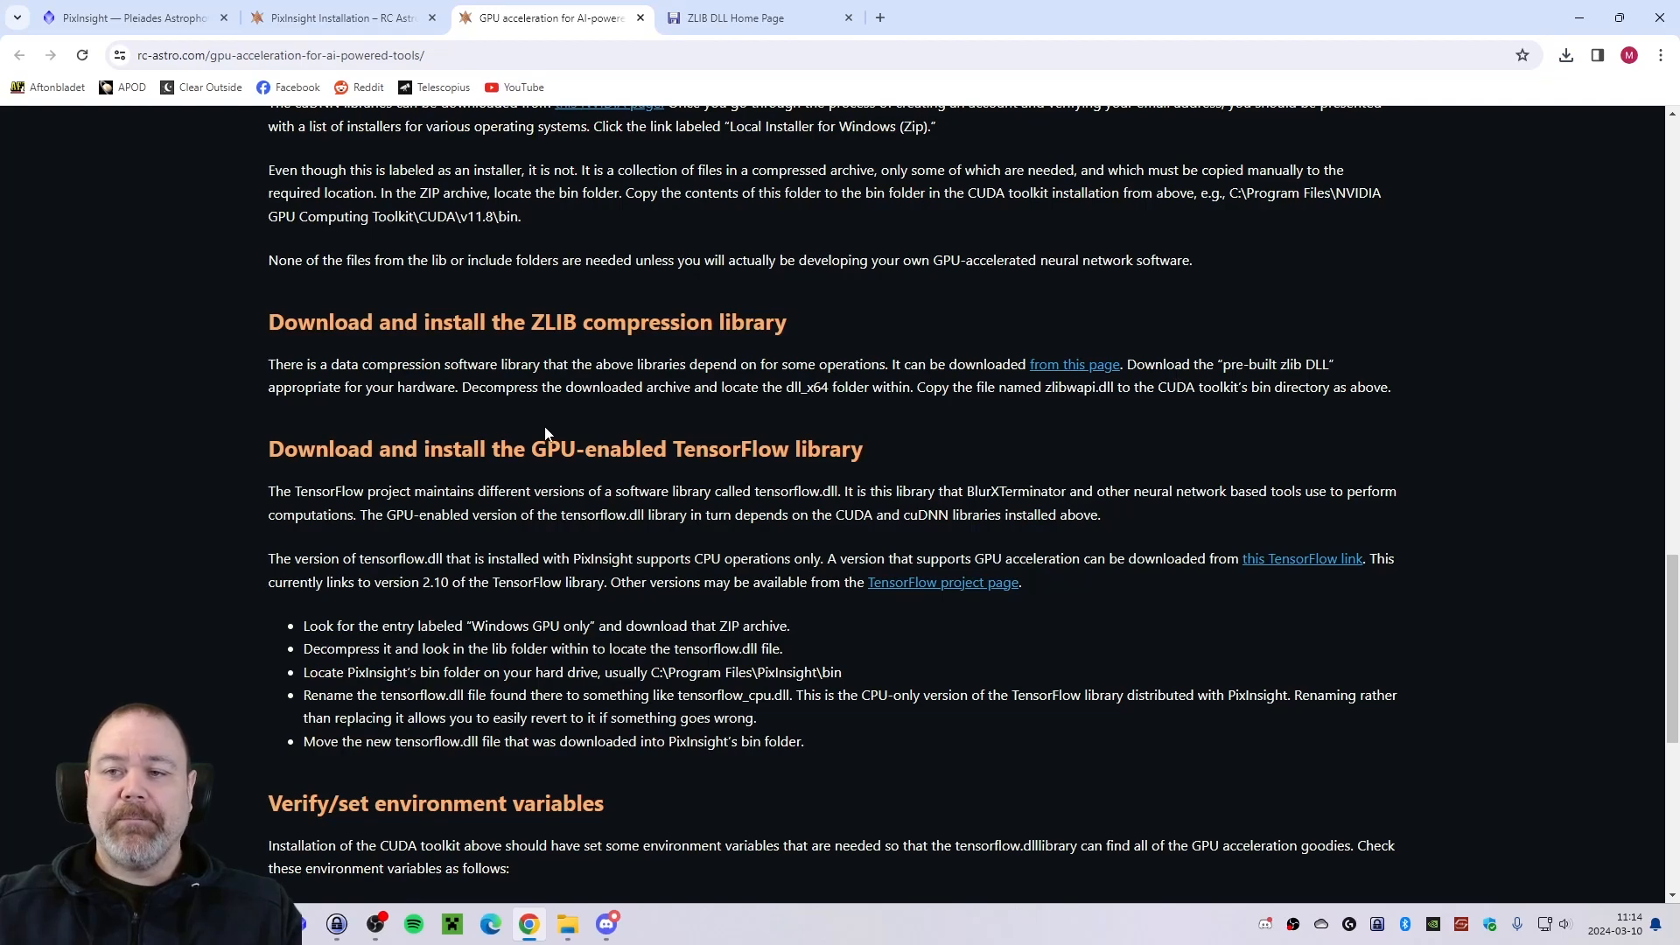
click(732, 21)
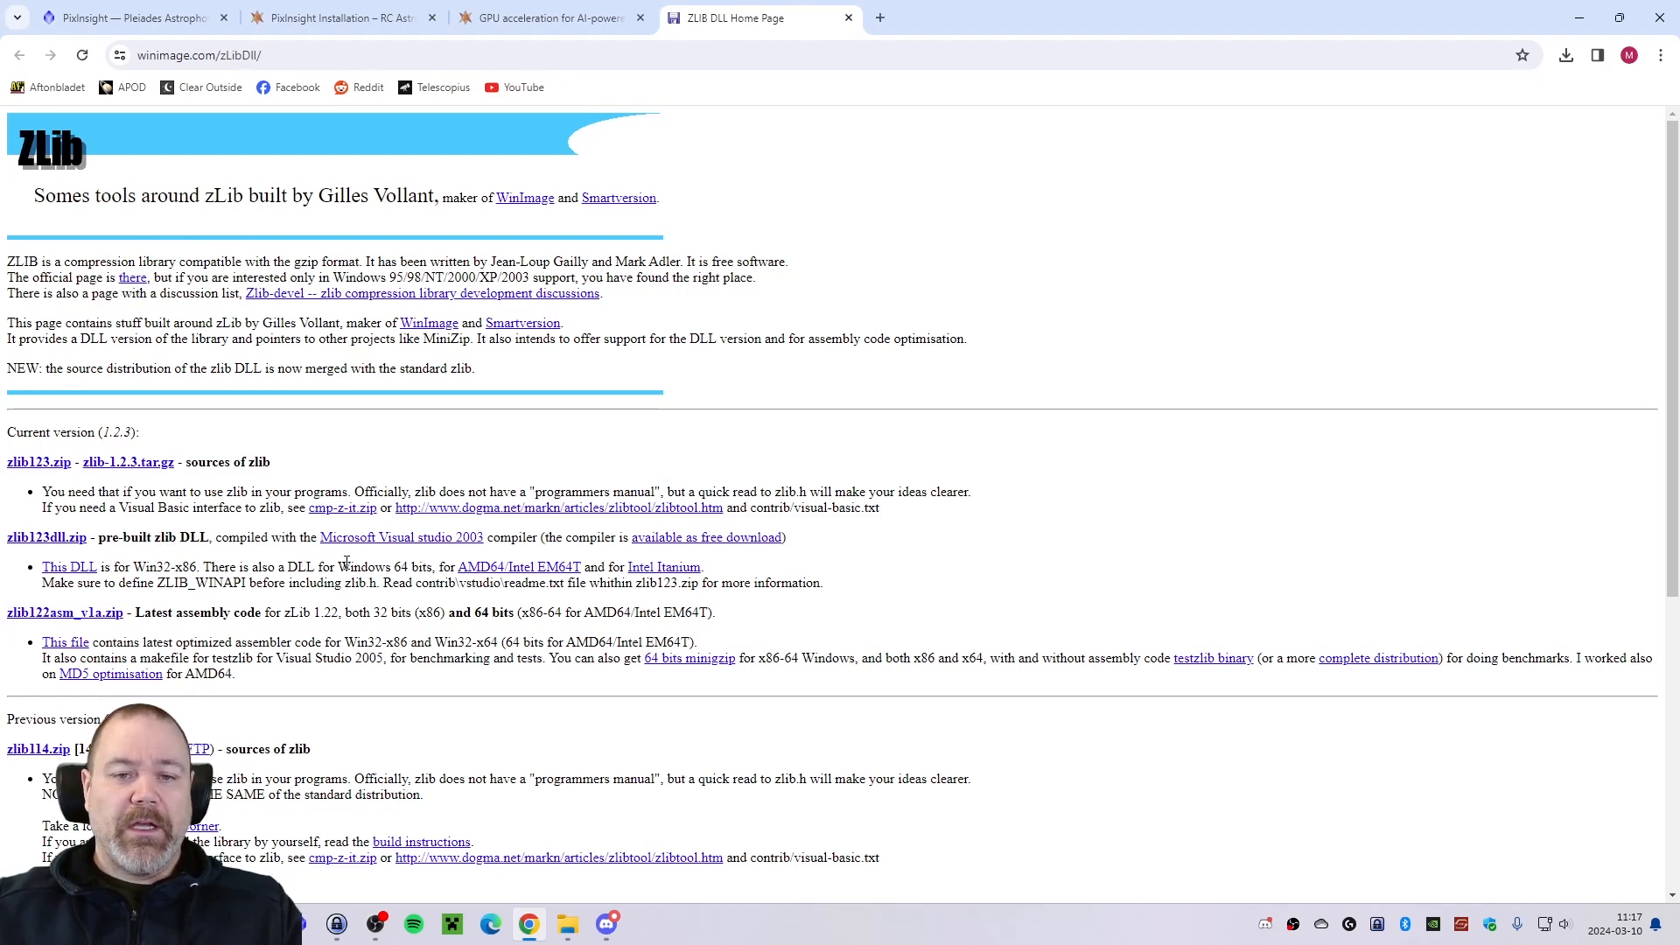
click(519, 569)
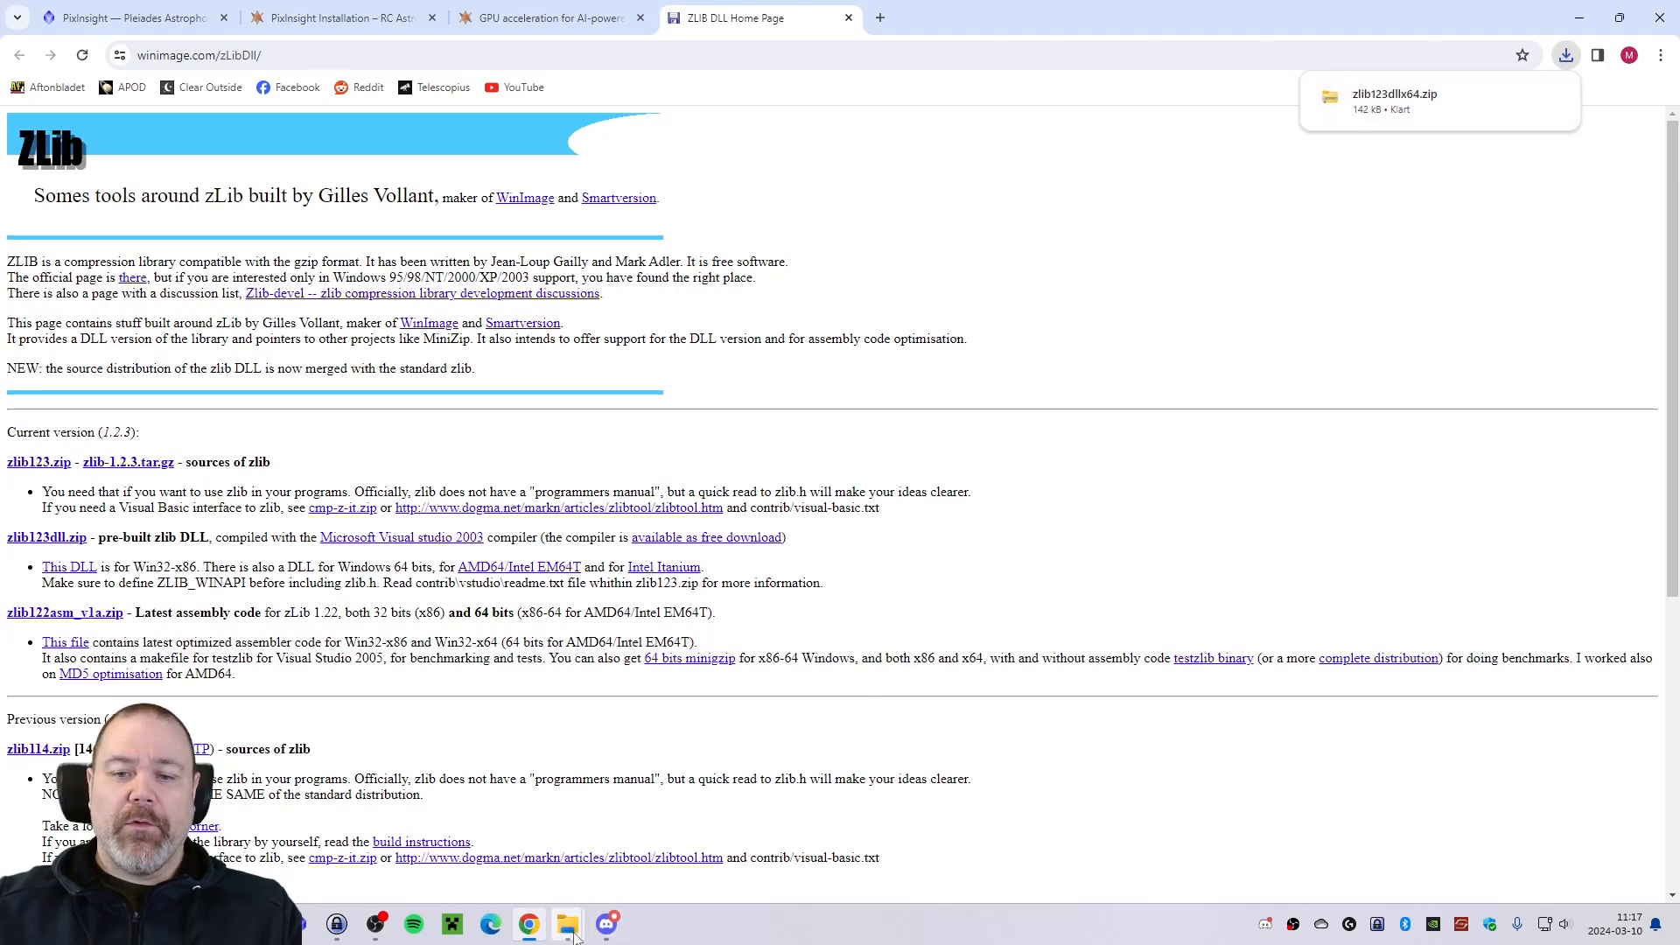
Switch to File Explorer's downloads folder, extract zlib123dllx64.zip into its own folder with 7-Zip and open that folder.
mouse_move(573, 929)
click(629, 823)
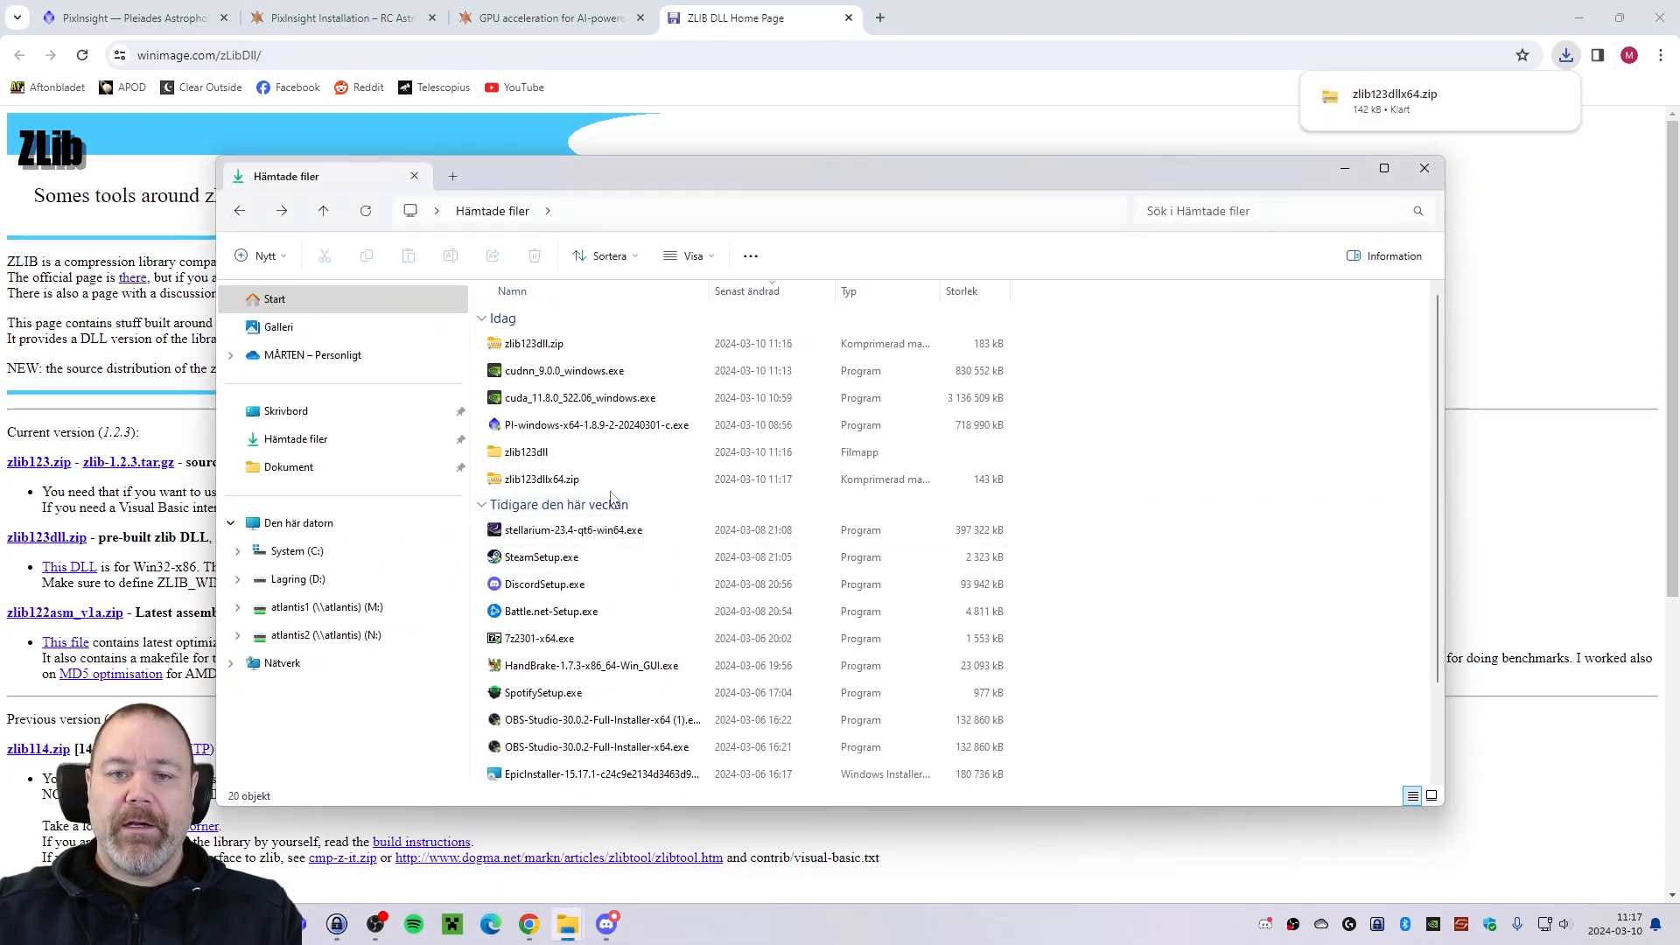
drag(542, 481, 1188, 505)
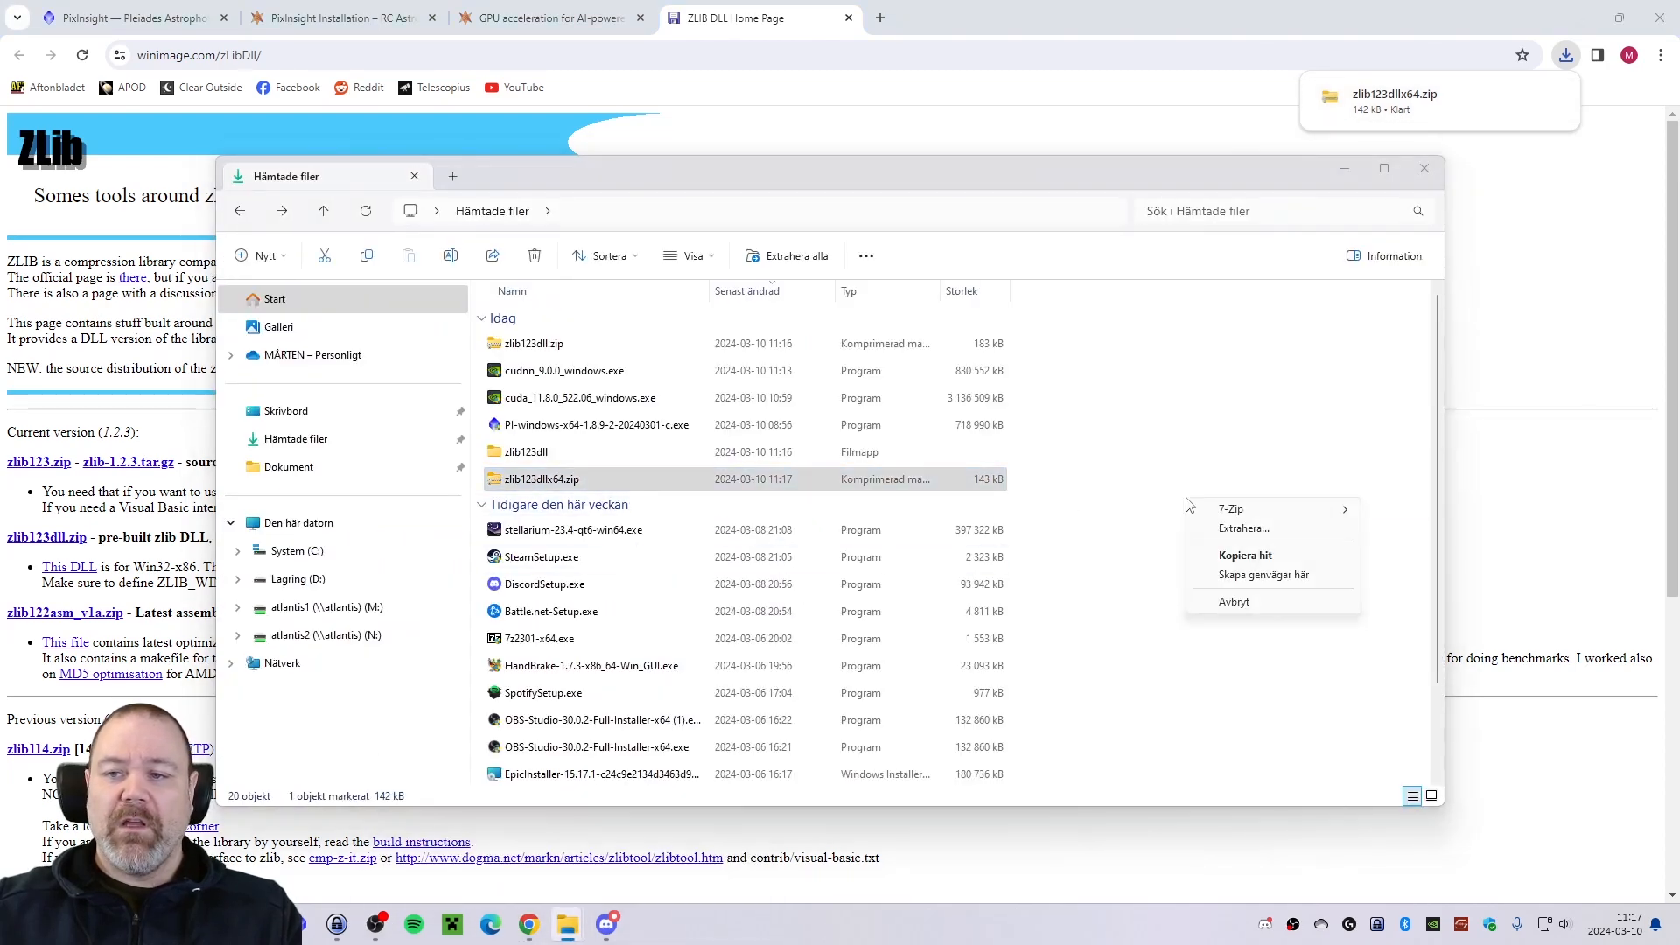
mouse_move(1238, 510)
click(1470, 589)
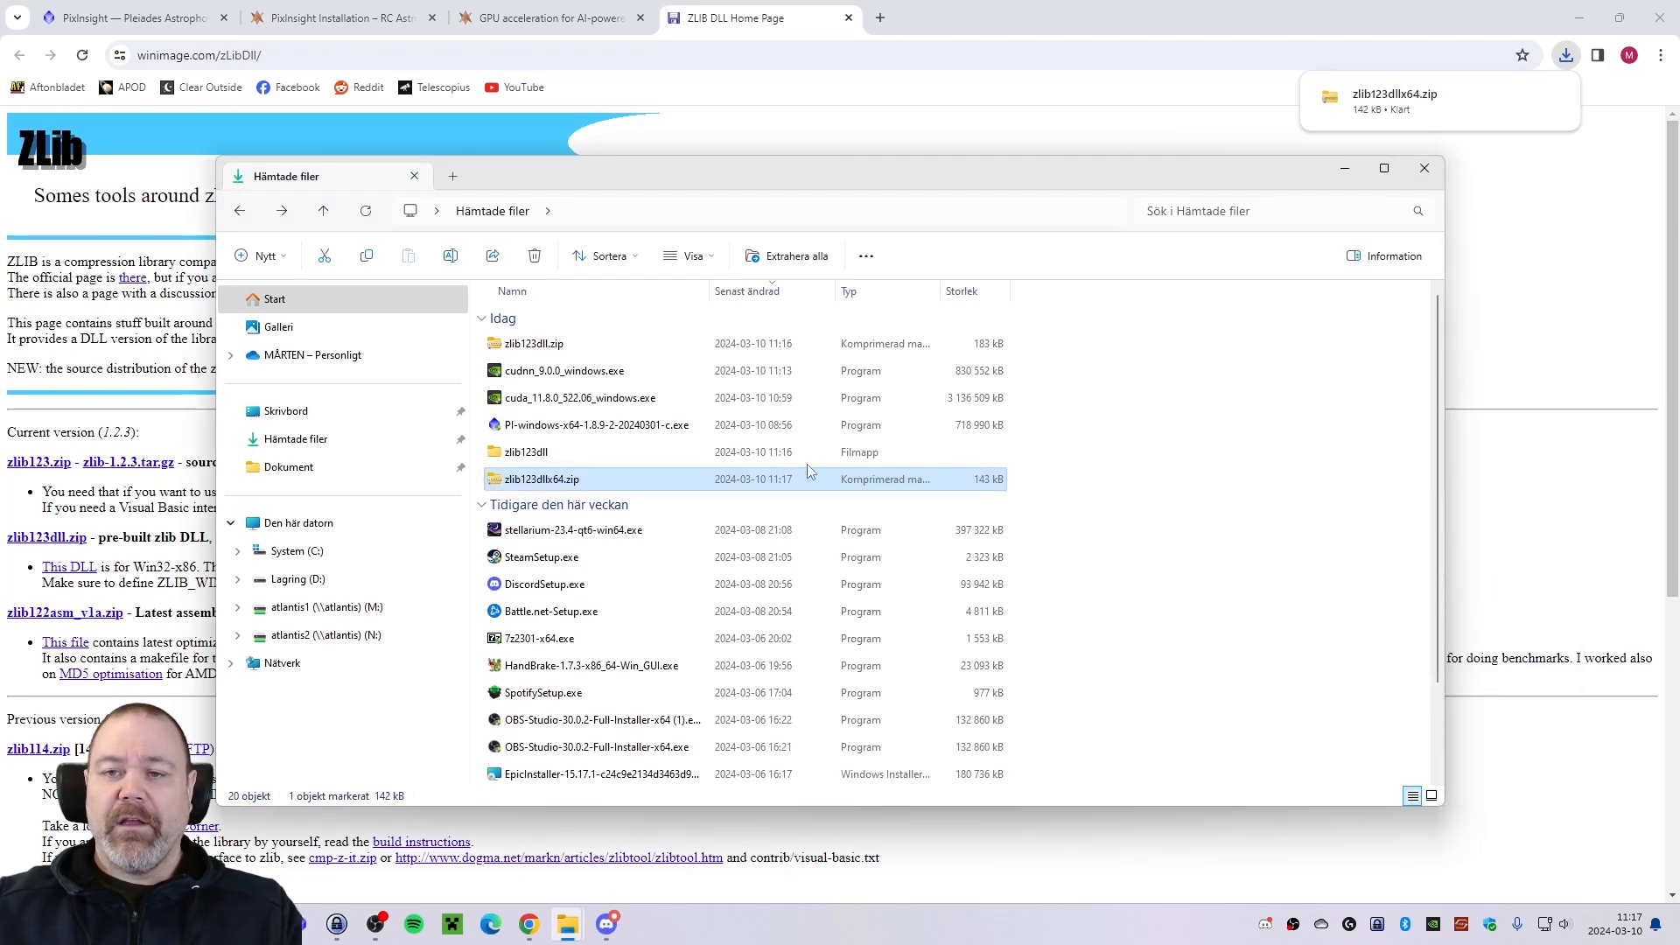
double_click(591, 504)
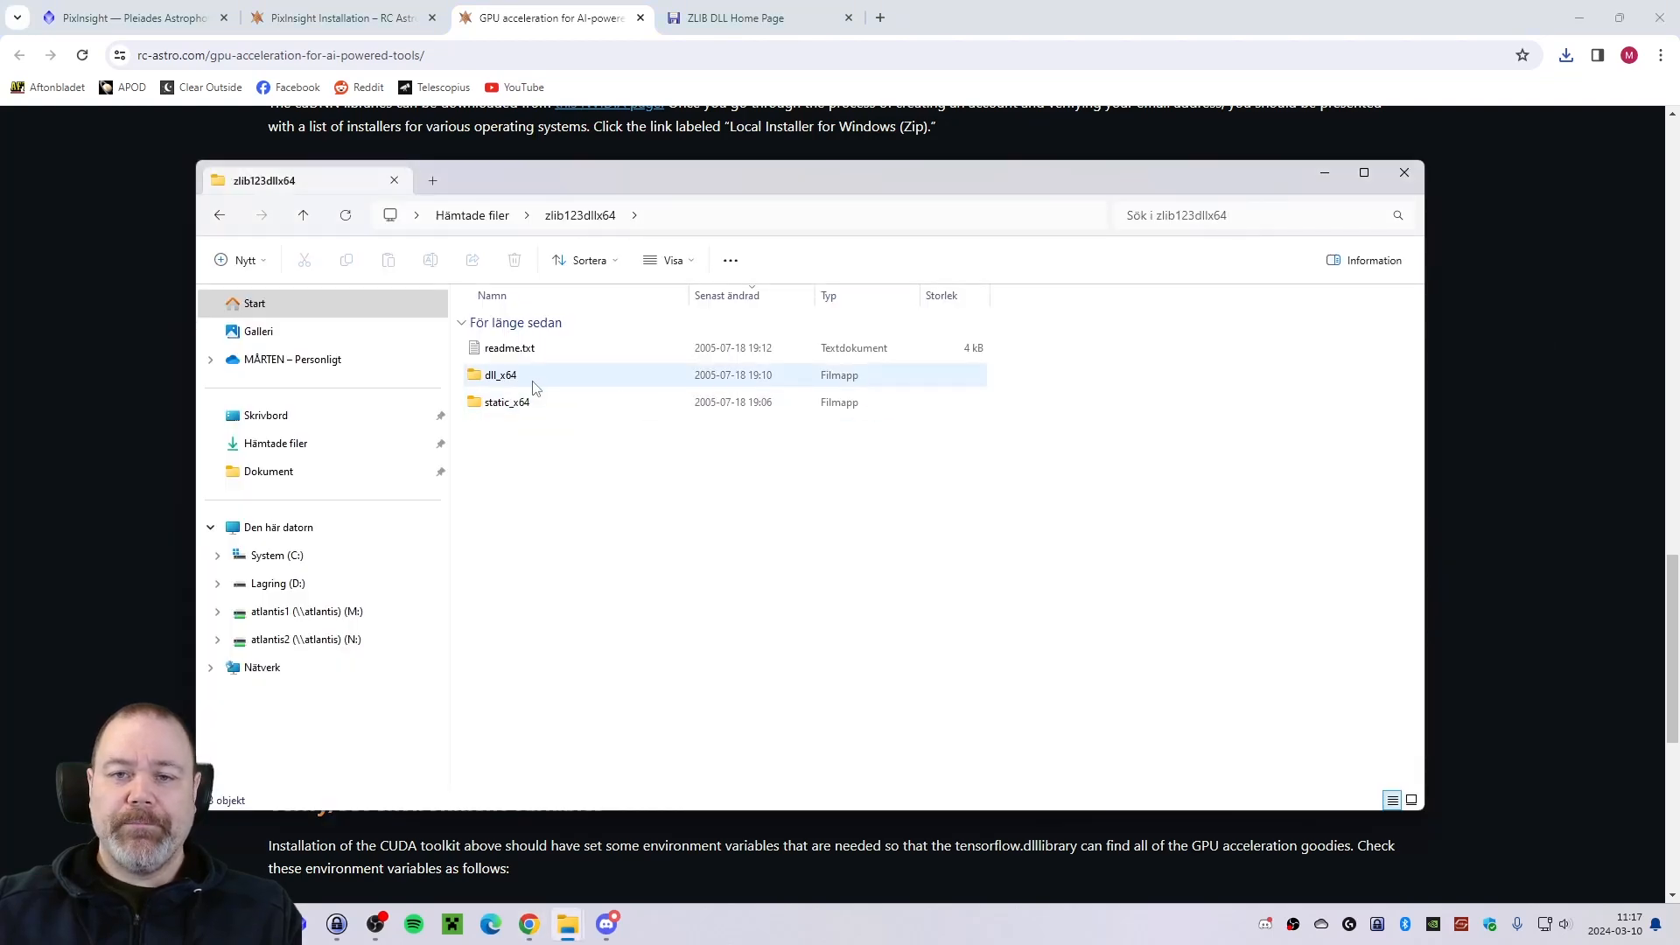
Open the extracted dll_x64 folder containing zlibwapi.dll and return to the guide to check where the file must be copied.
double_click(528, 379)
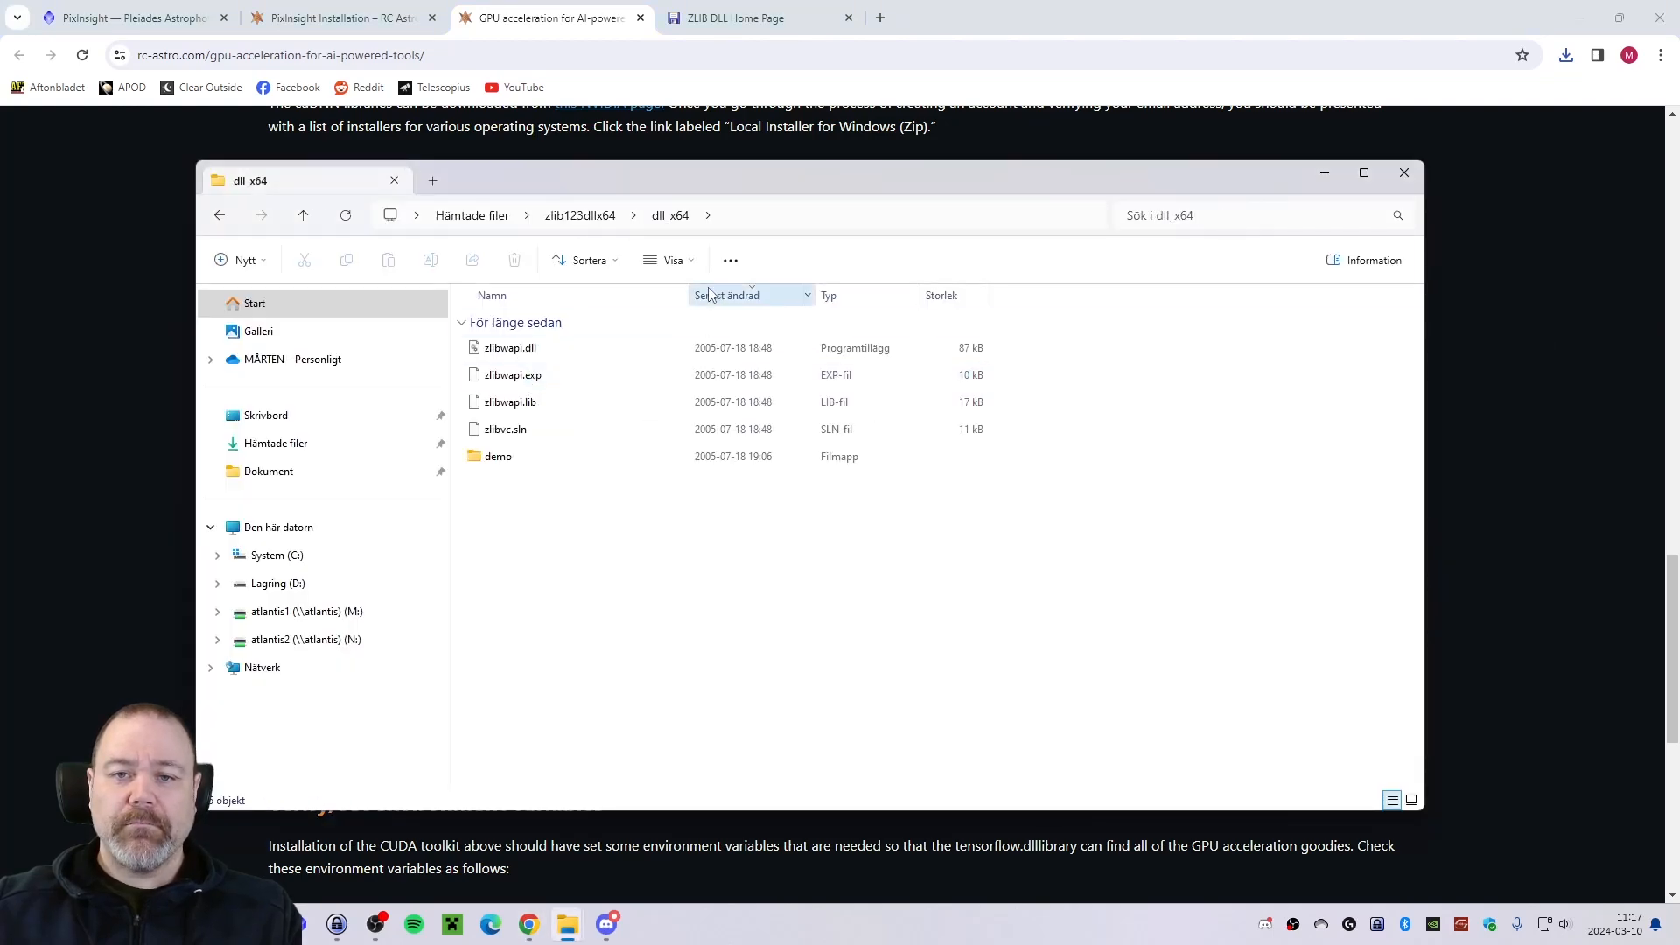
drag(691, 187, 722, 185)
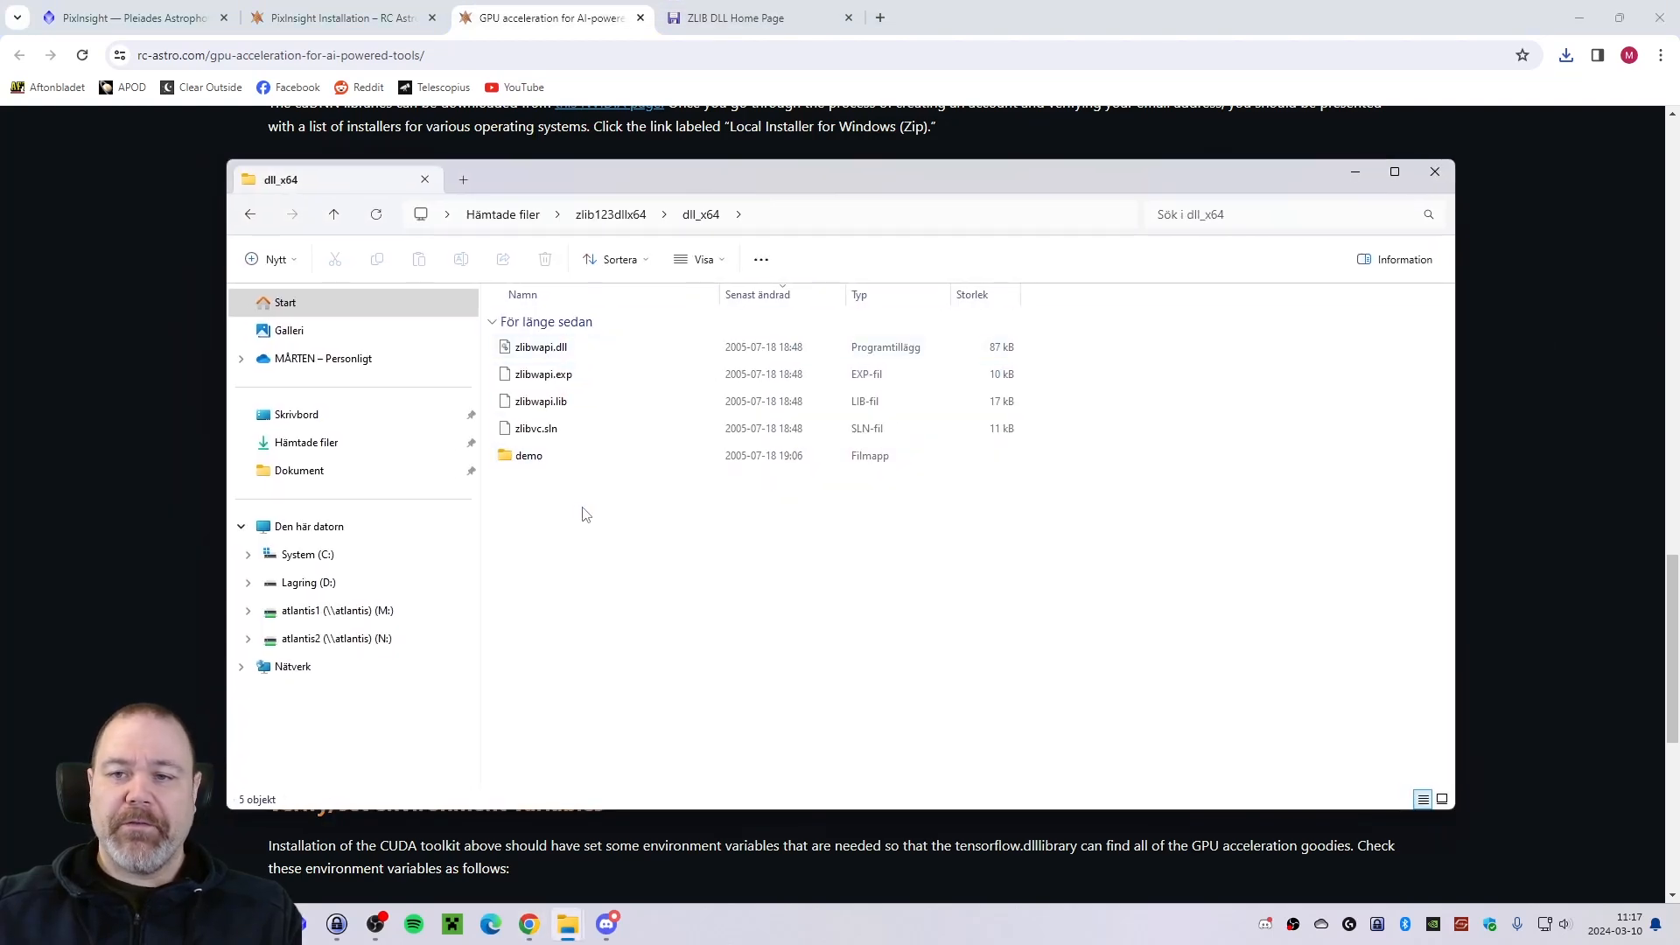
key(alt+Tab)
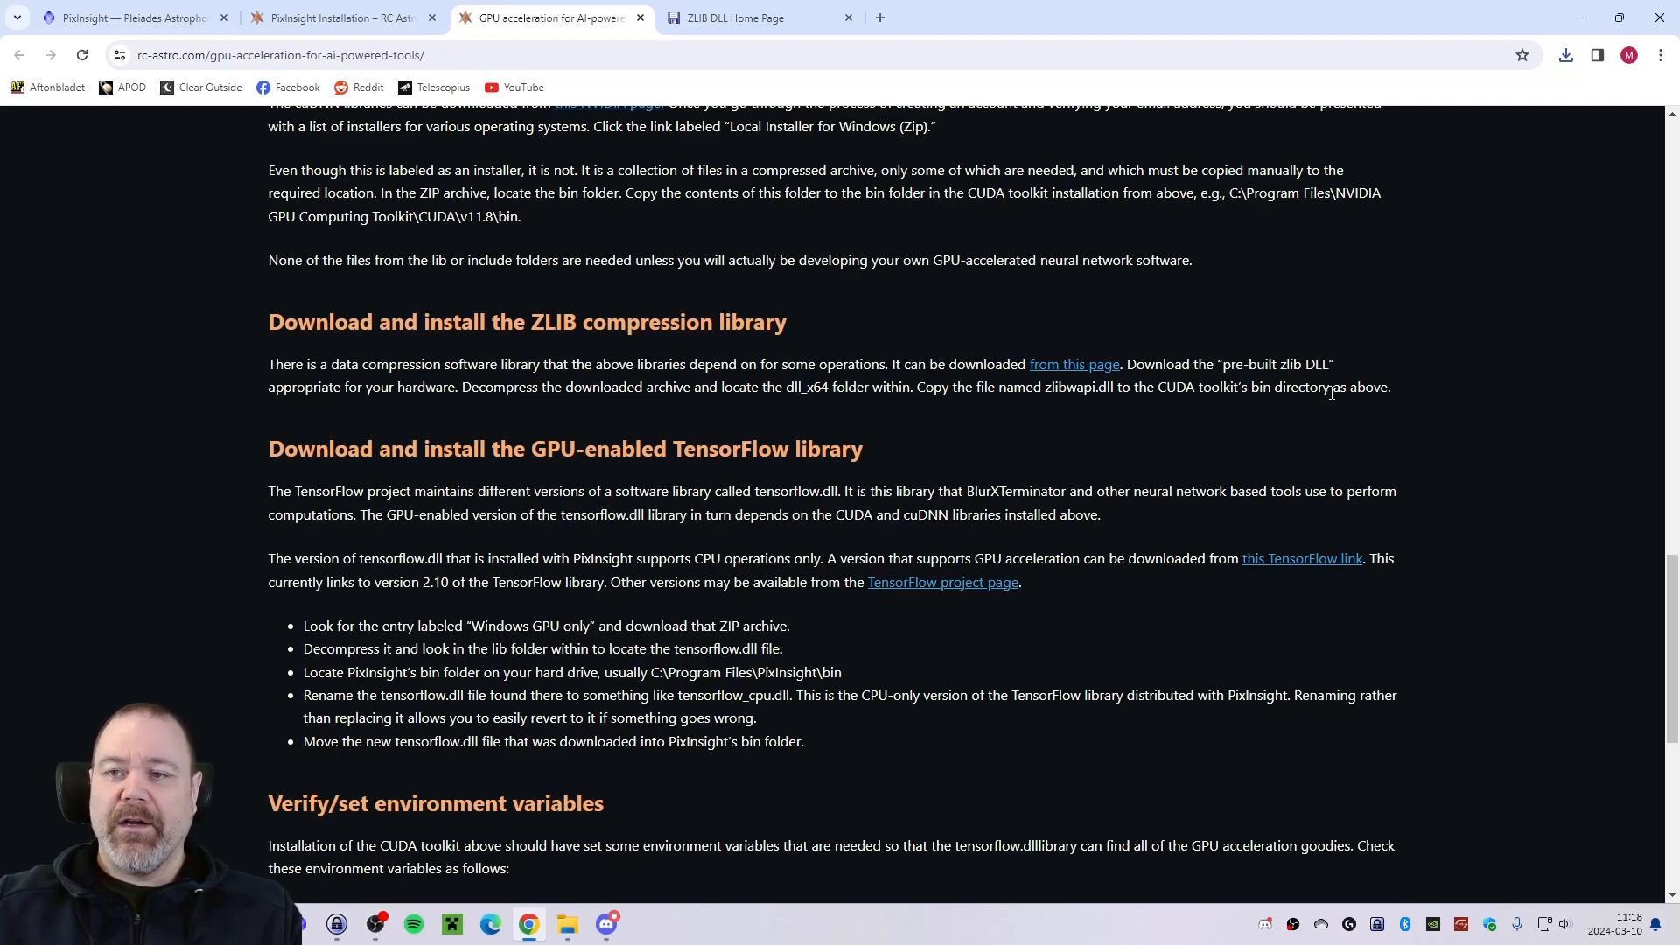
Switch to File Explorer, copy zlibwapi.dll from the dll_x64 folder and open NVIDIA GPU Computing Toolkit\CUDA\v11.8\bin under Program on C:.
key(alt+Tab)
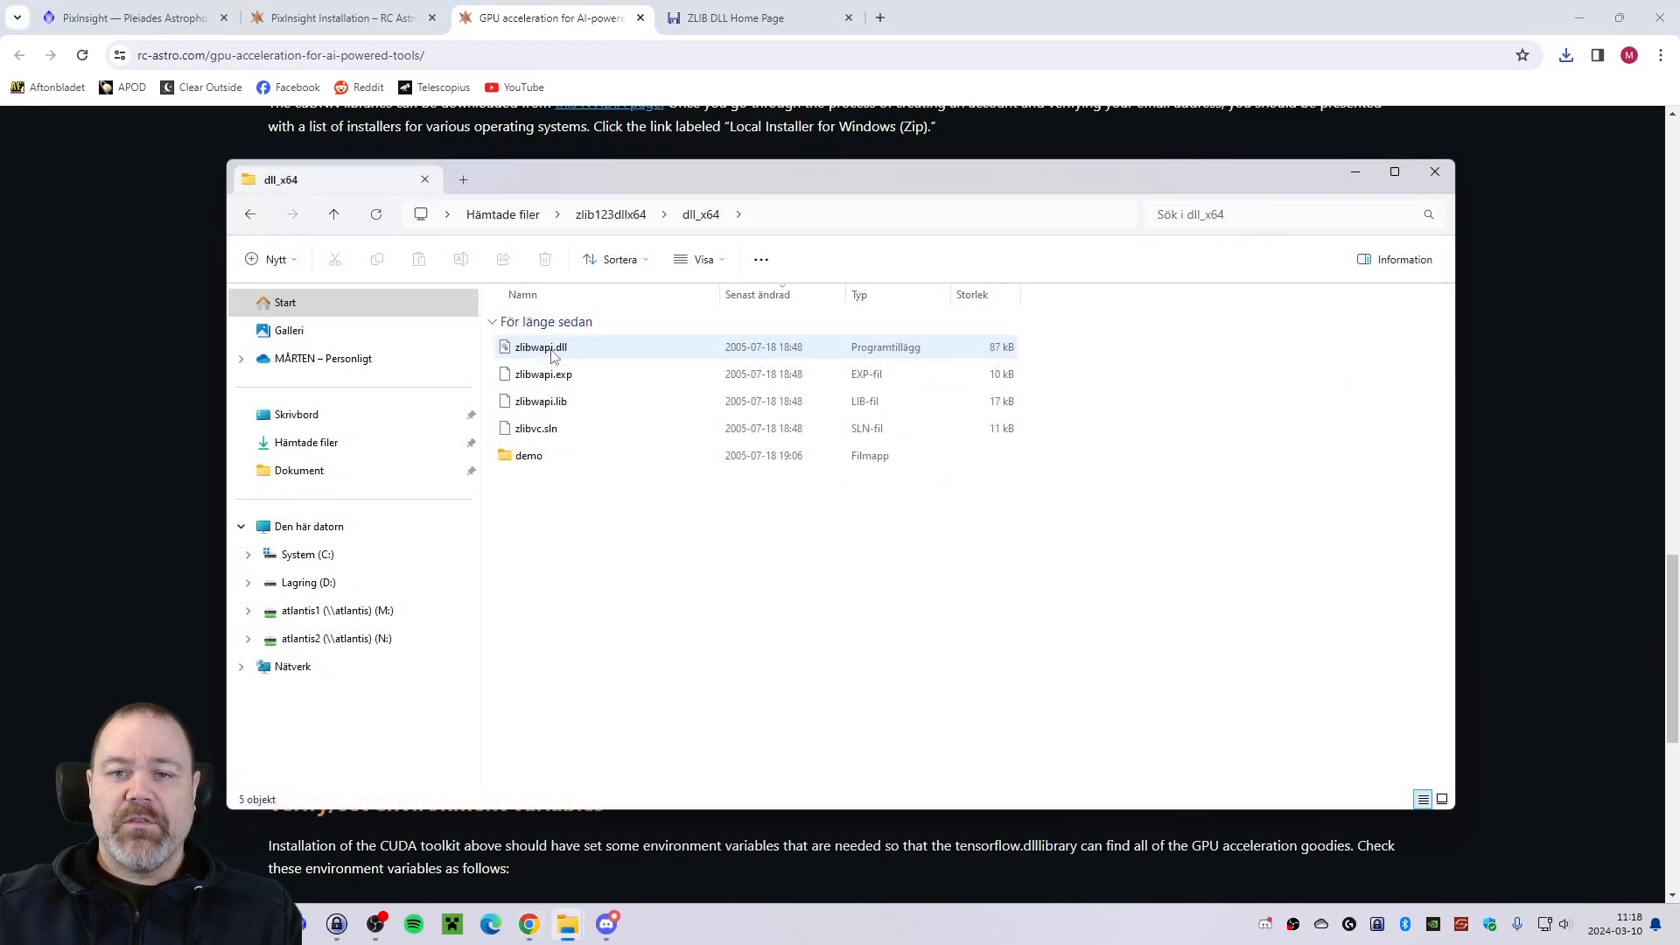
right_click(545, 350)
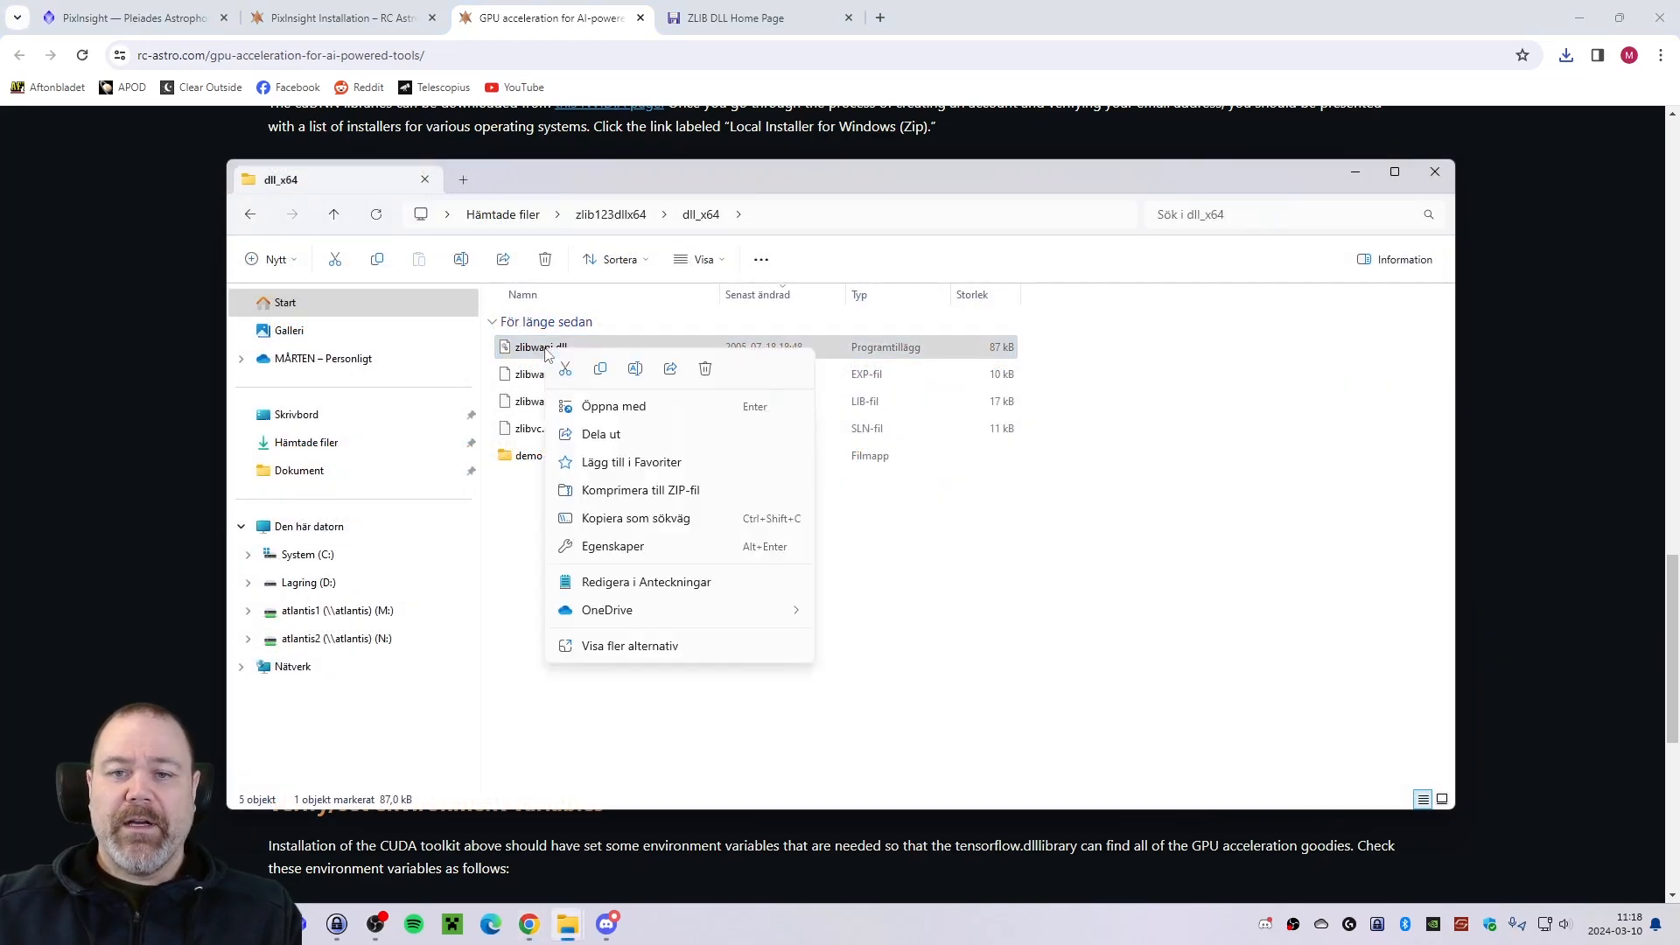
click(601, 369)
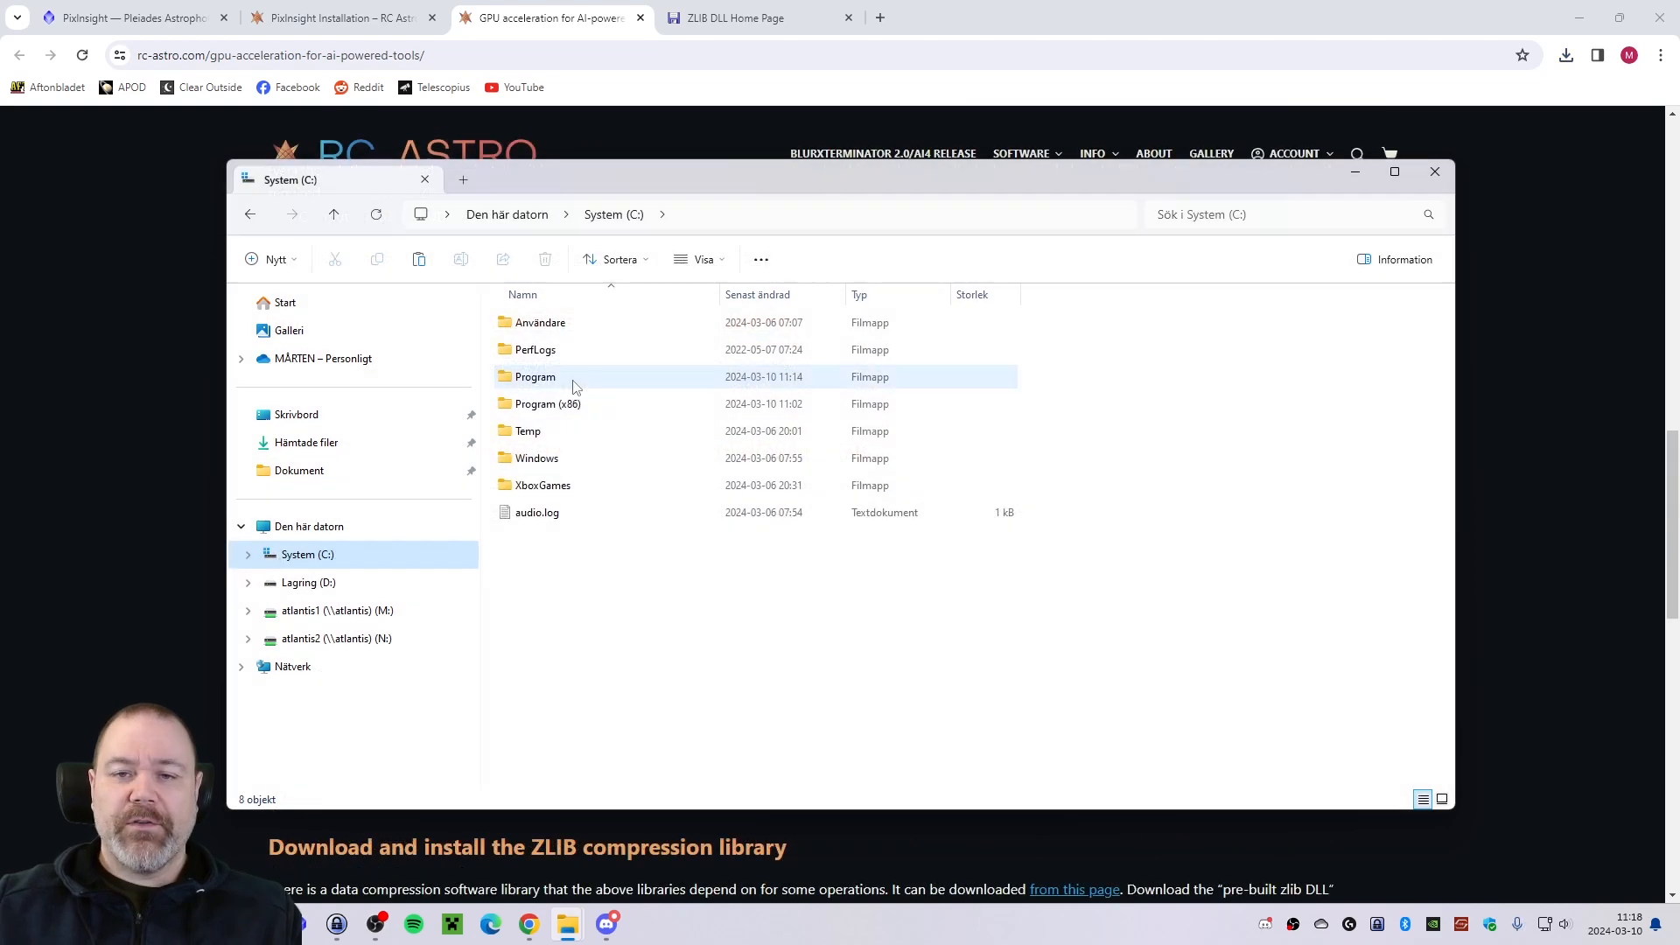
double_click(595, 378)
scroll(679, 473, down, 1)
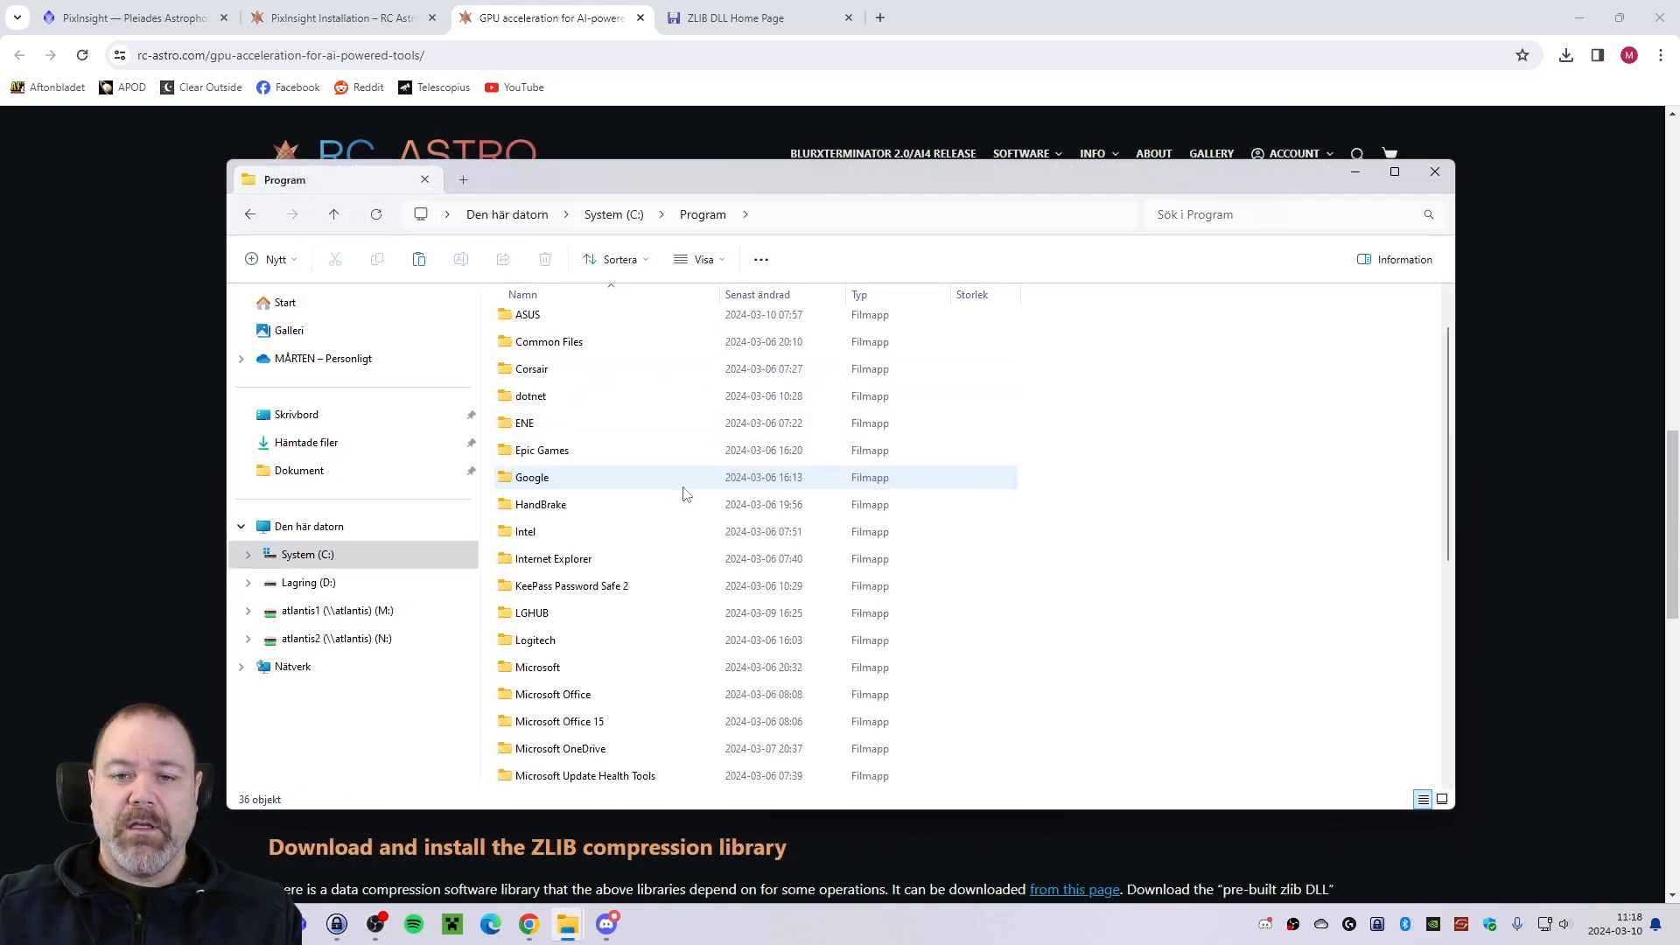
scroll(685, 494, down, 3)
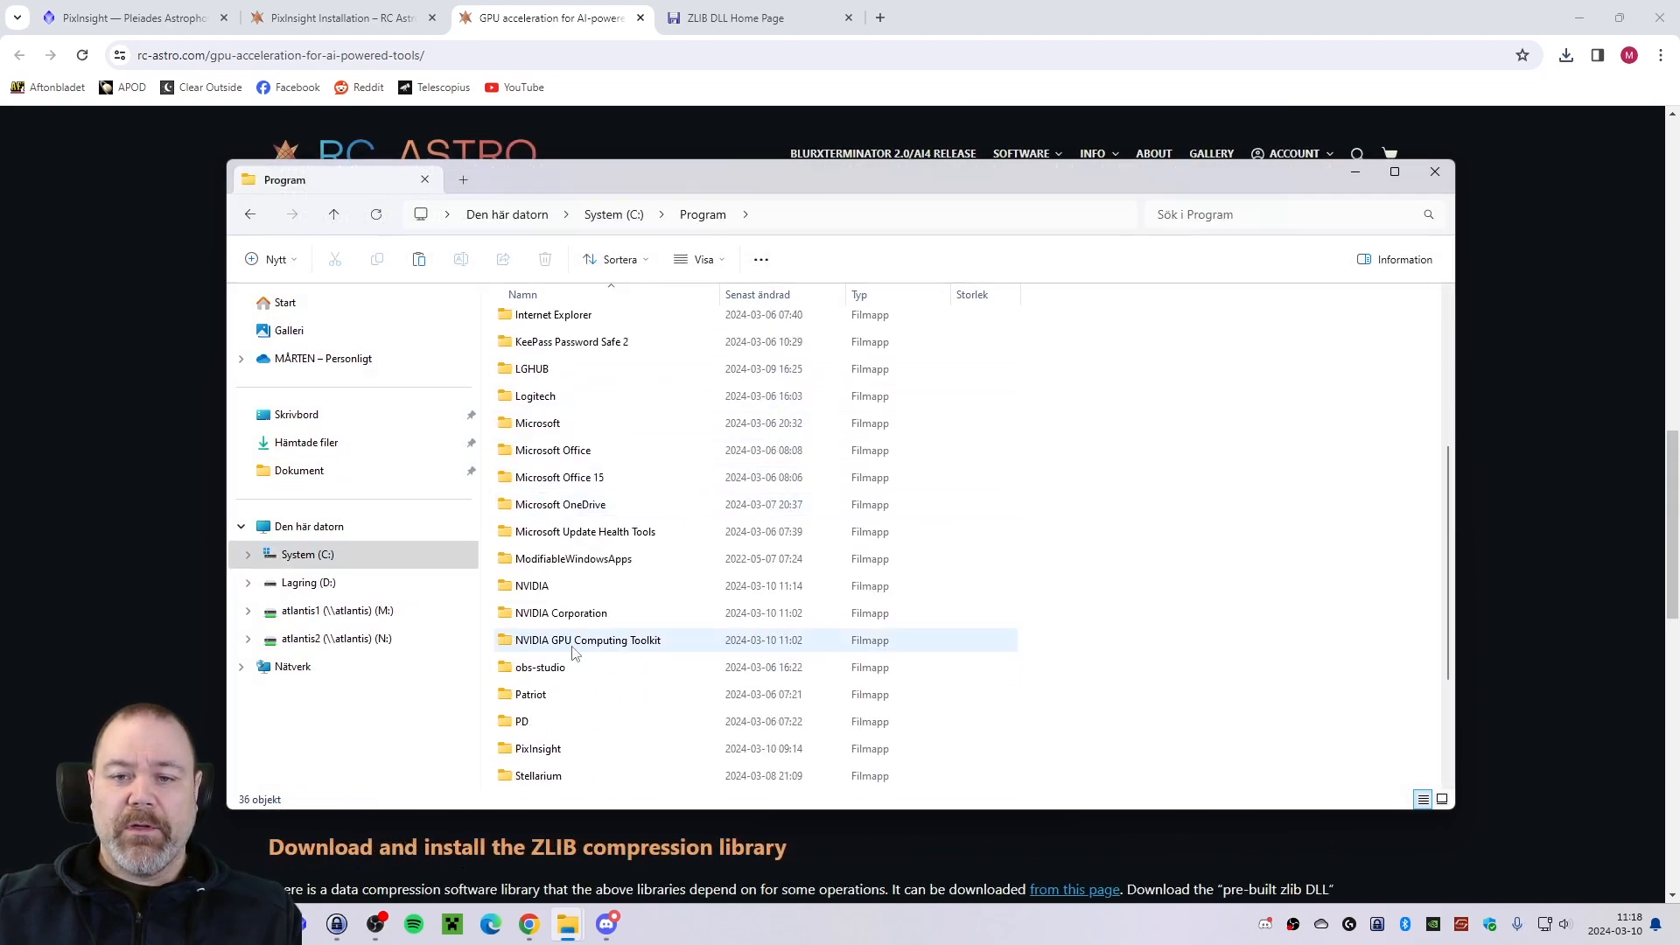
double_click(557, 652)
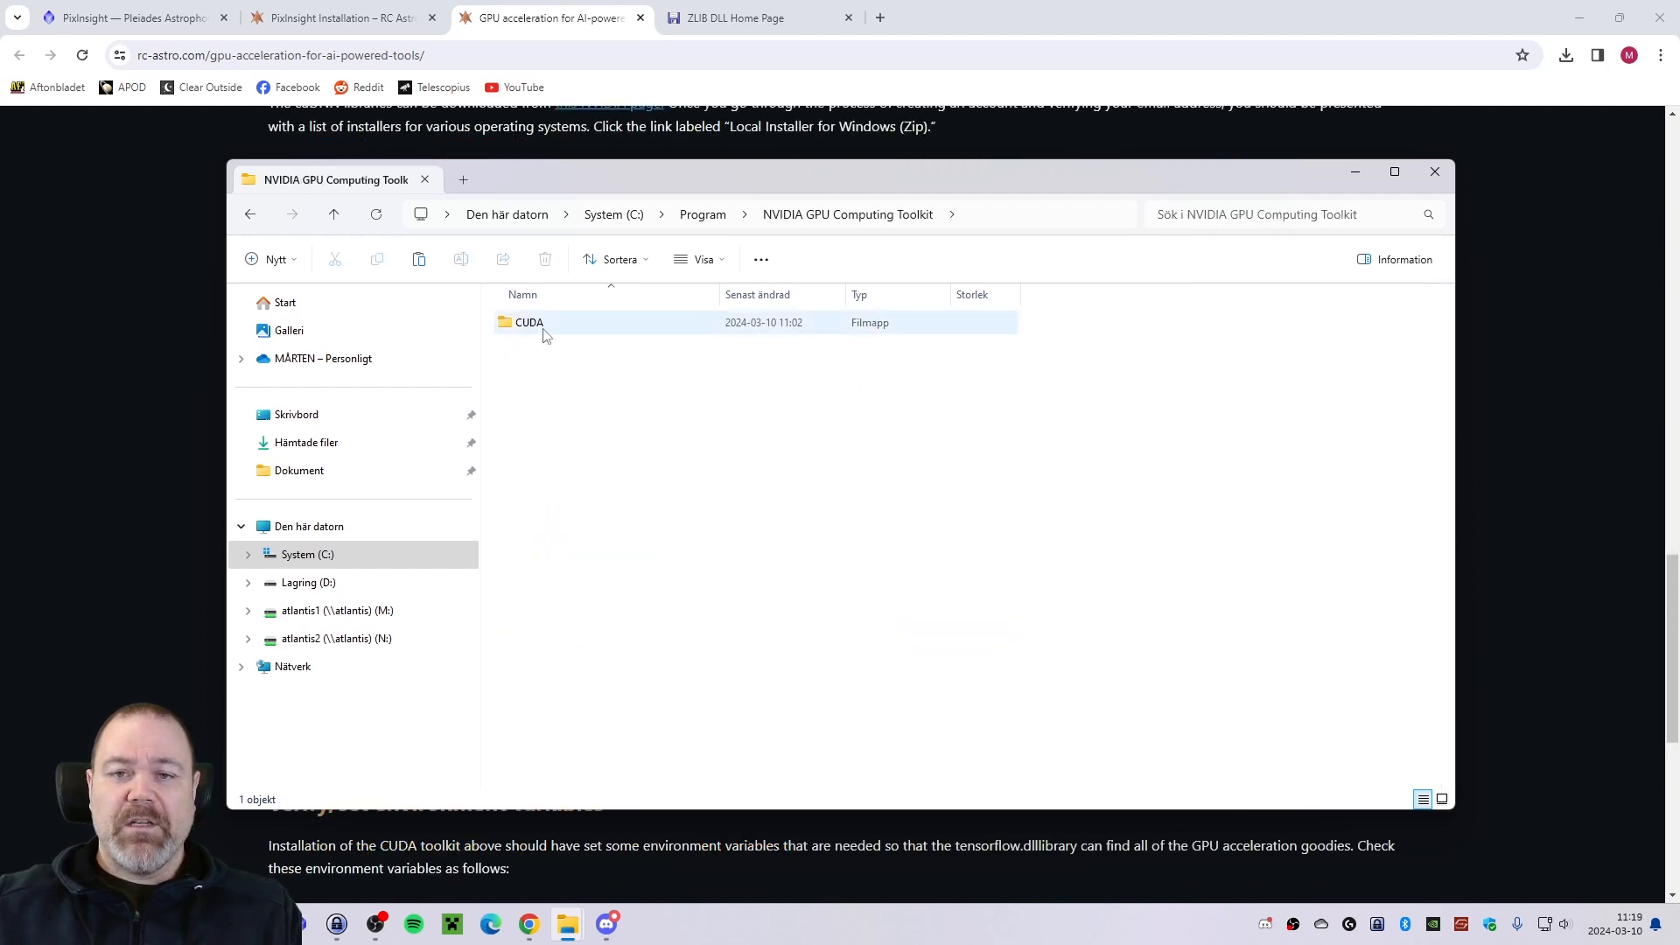
double_click(543, 332)
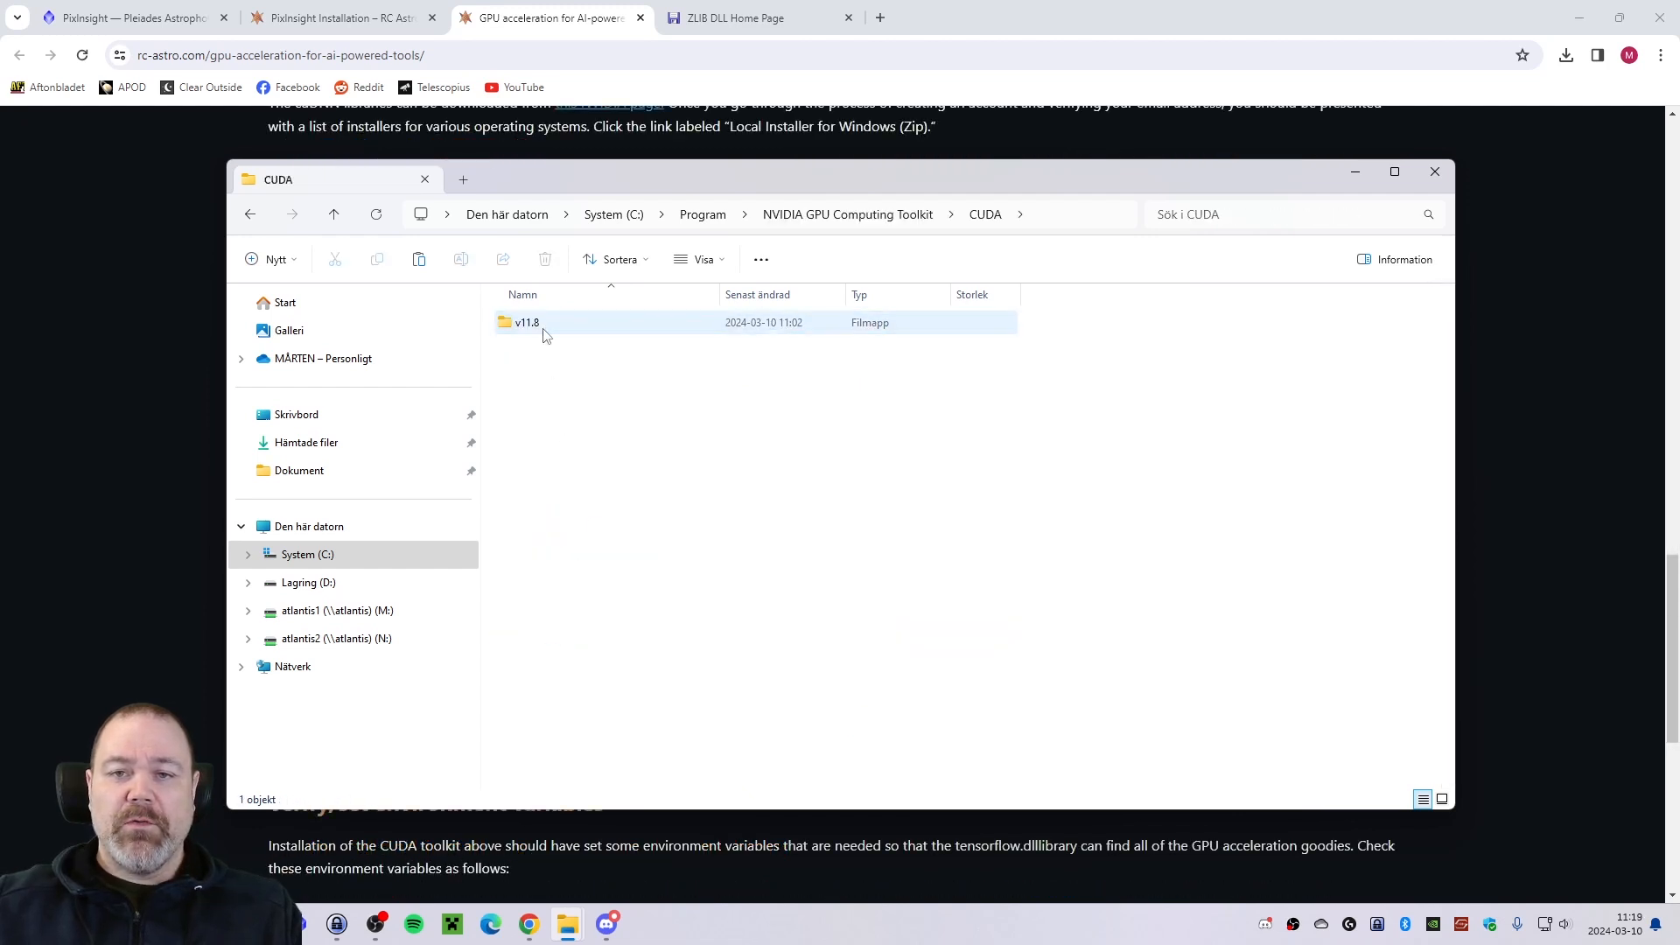
double_click(544, 326)
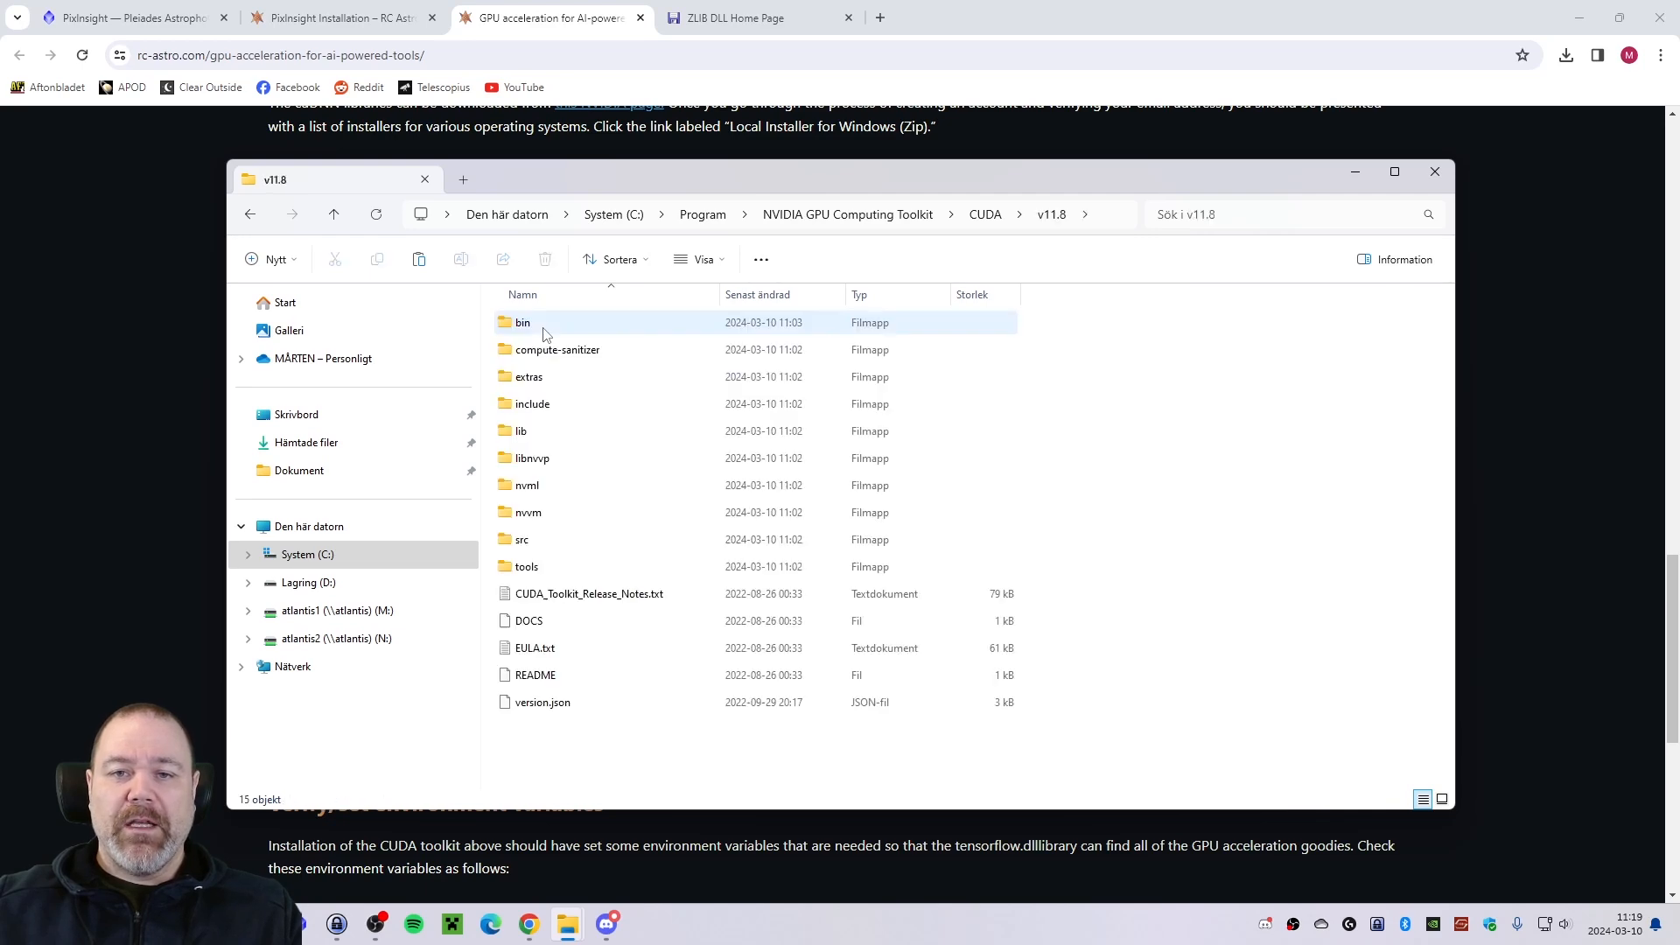
double_click(540, 331)
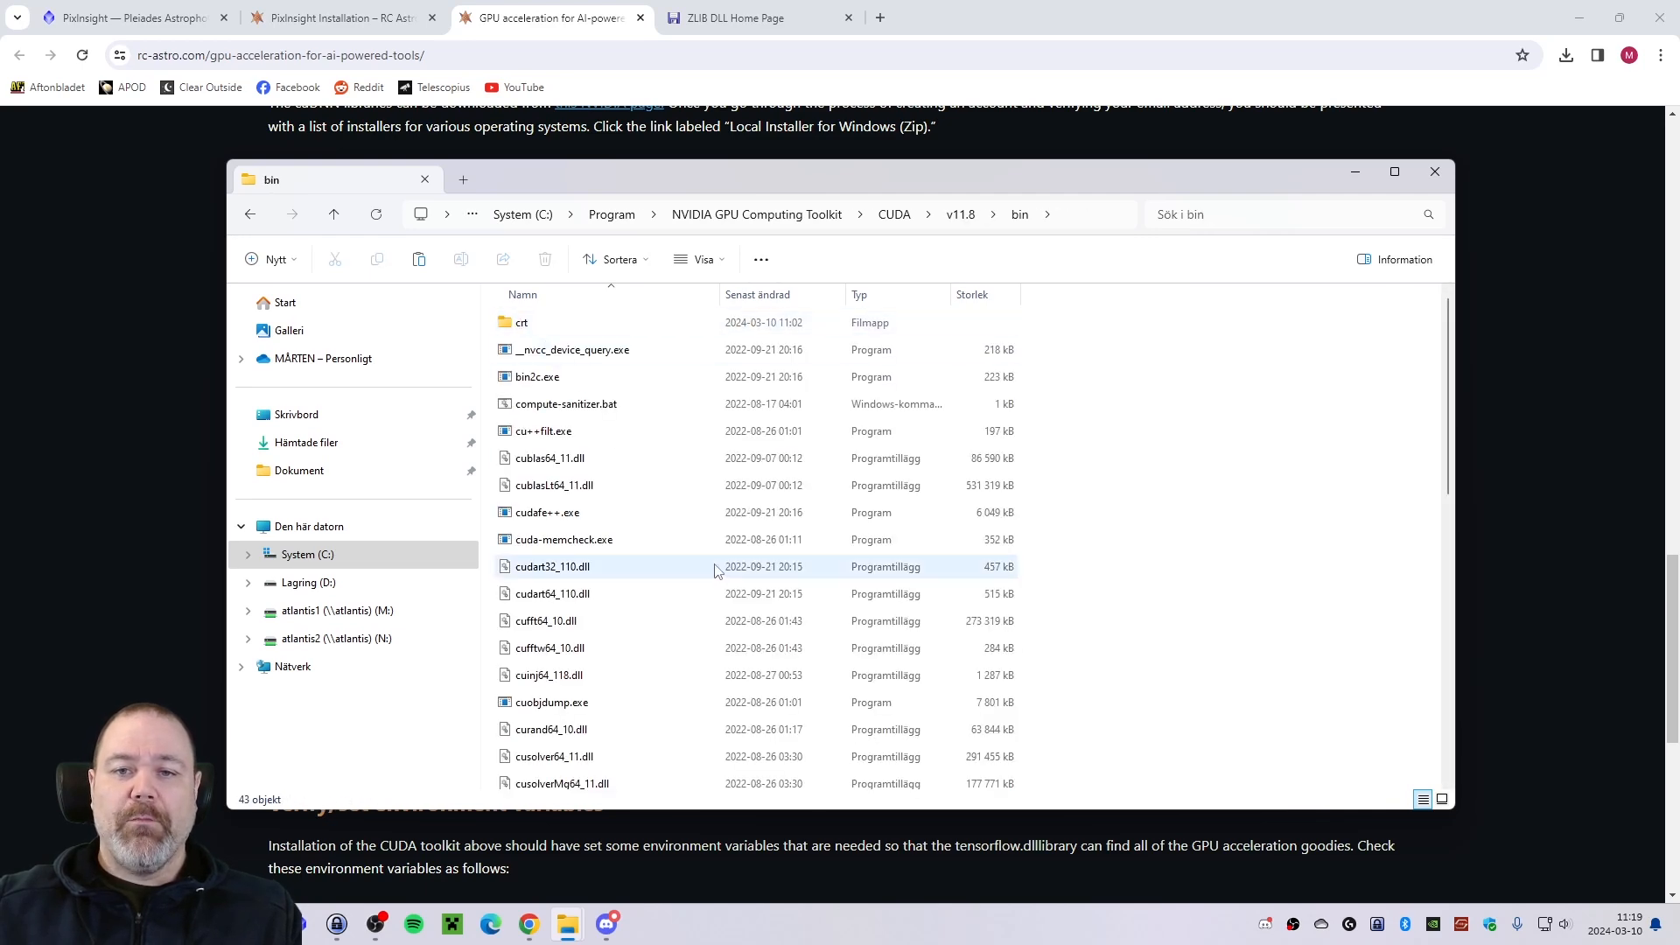
Check the copy destination in the guide, then paste zlibwapi.dll into the CUDA v11.8 bin folder with administrator permission.
key(alt+Tab)
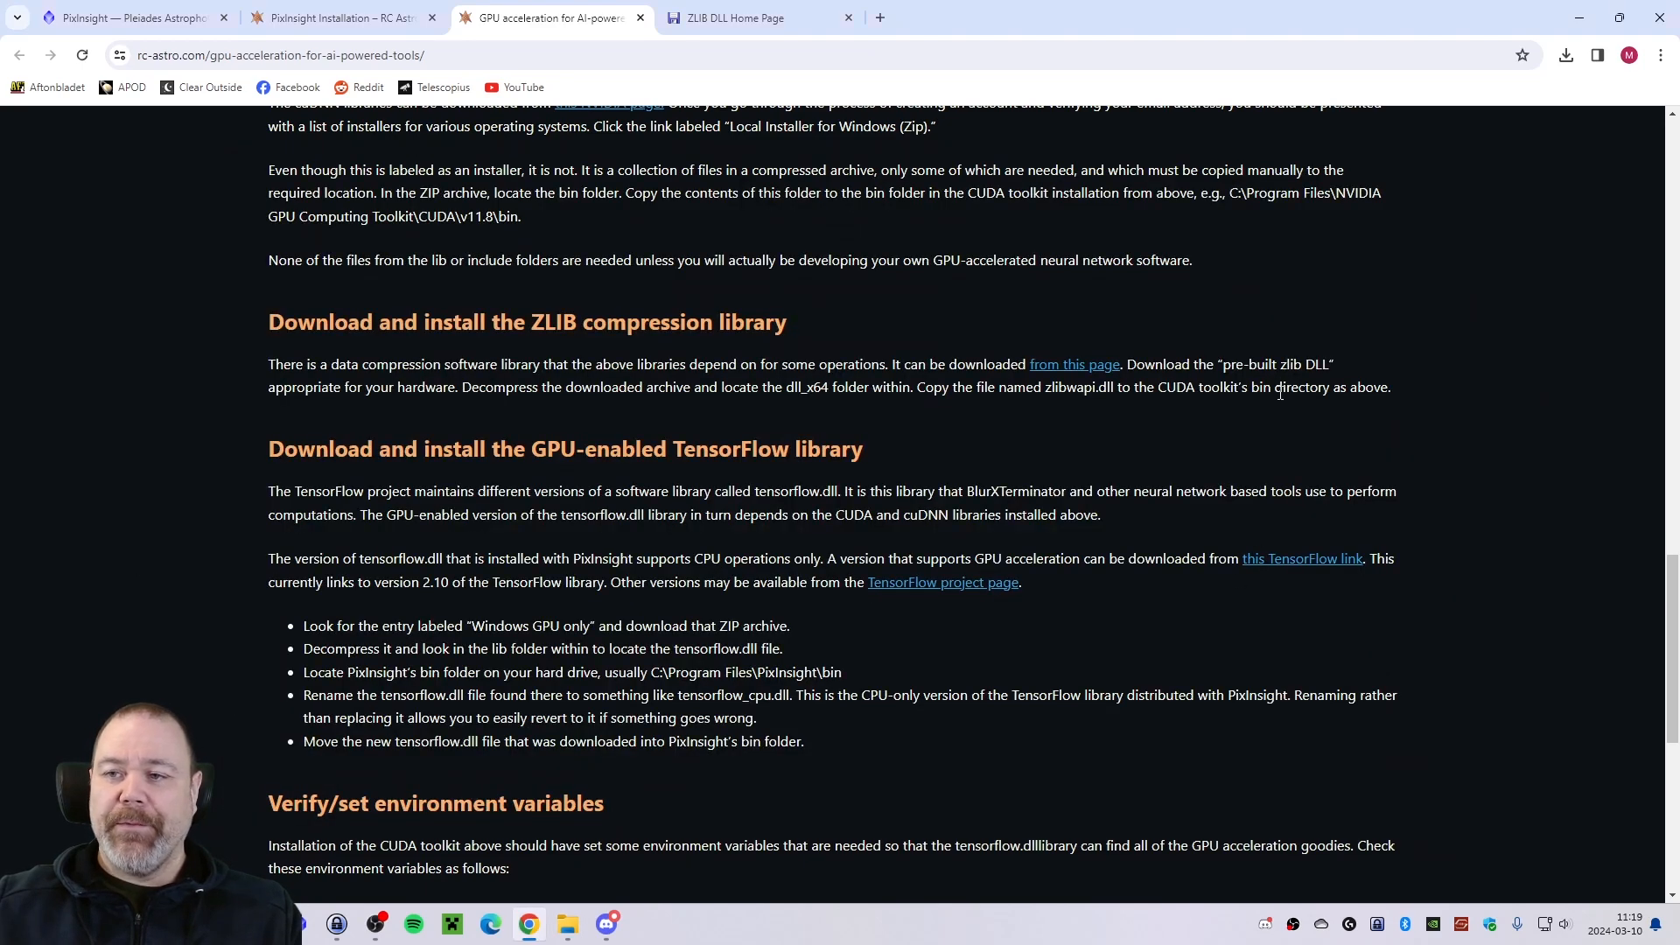
key(alt+Tab)
right_click(1133, 536)
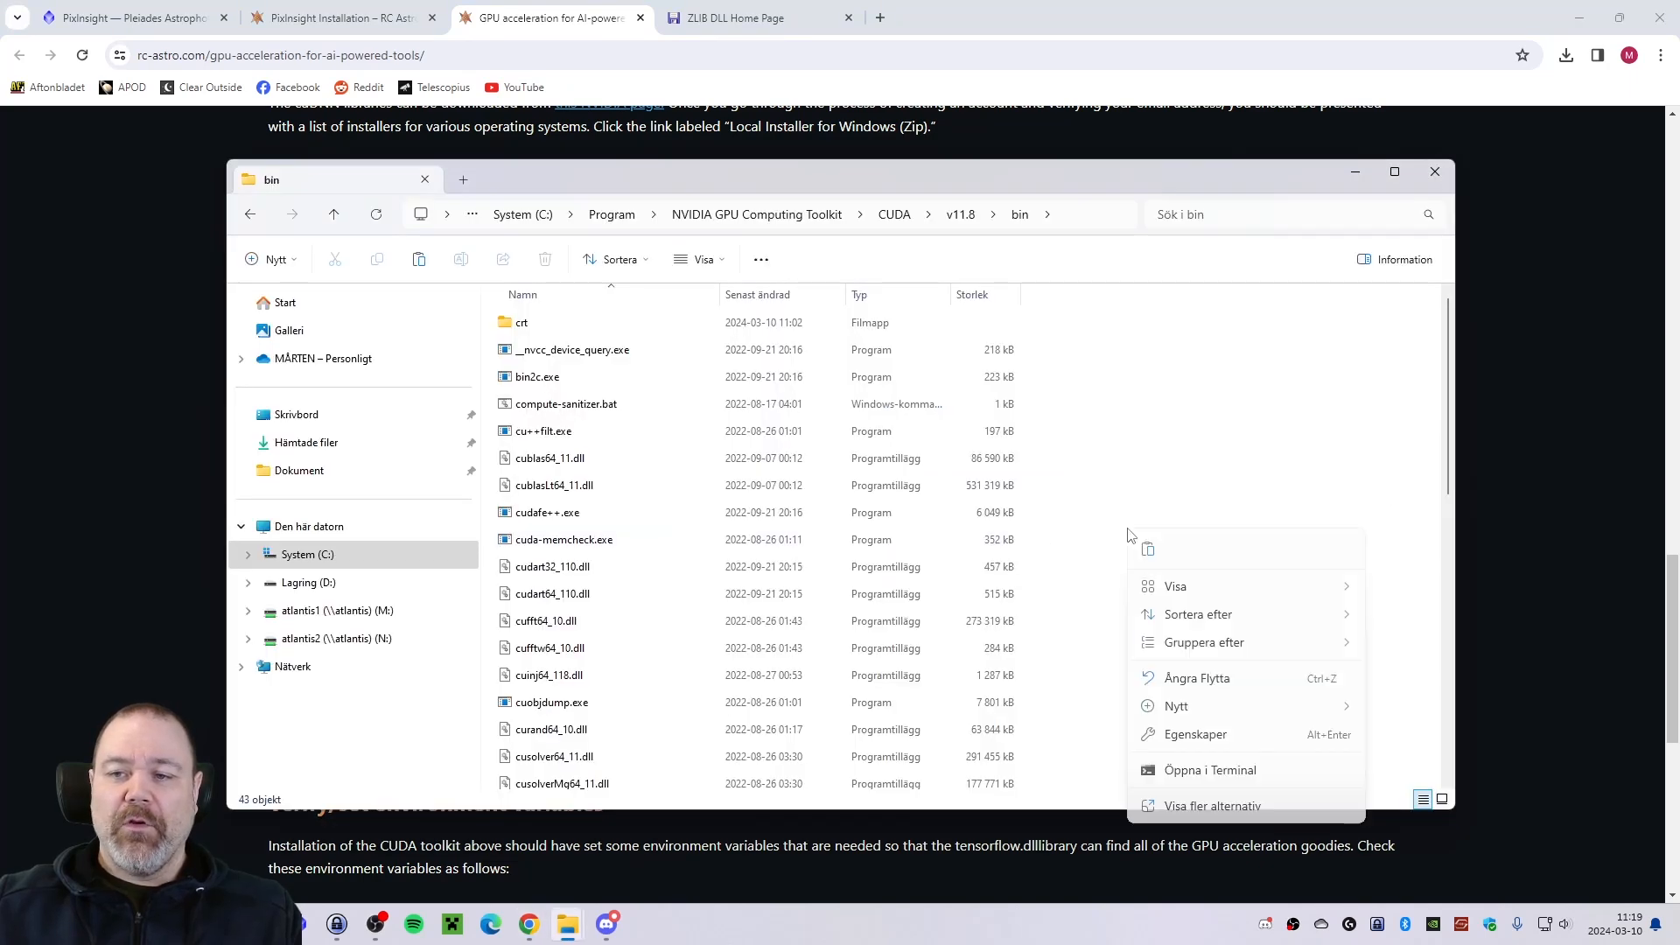
click(1149, 550)
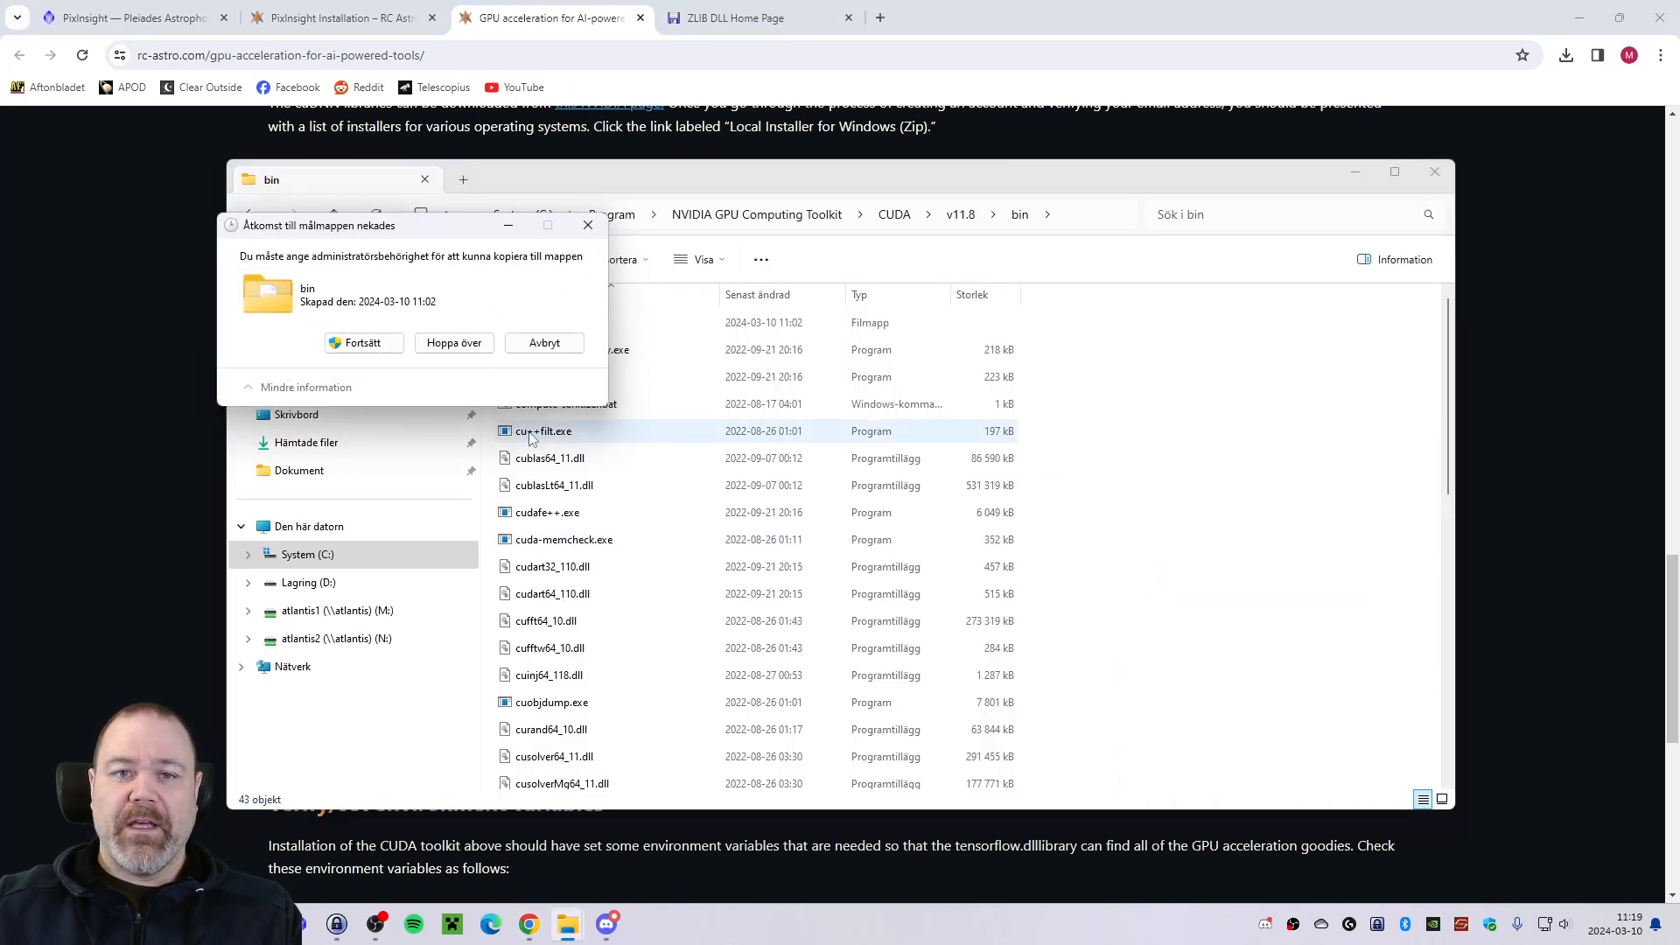
click(364, 343)
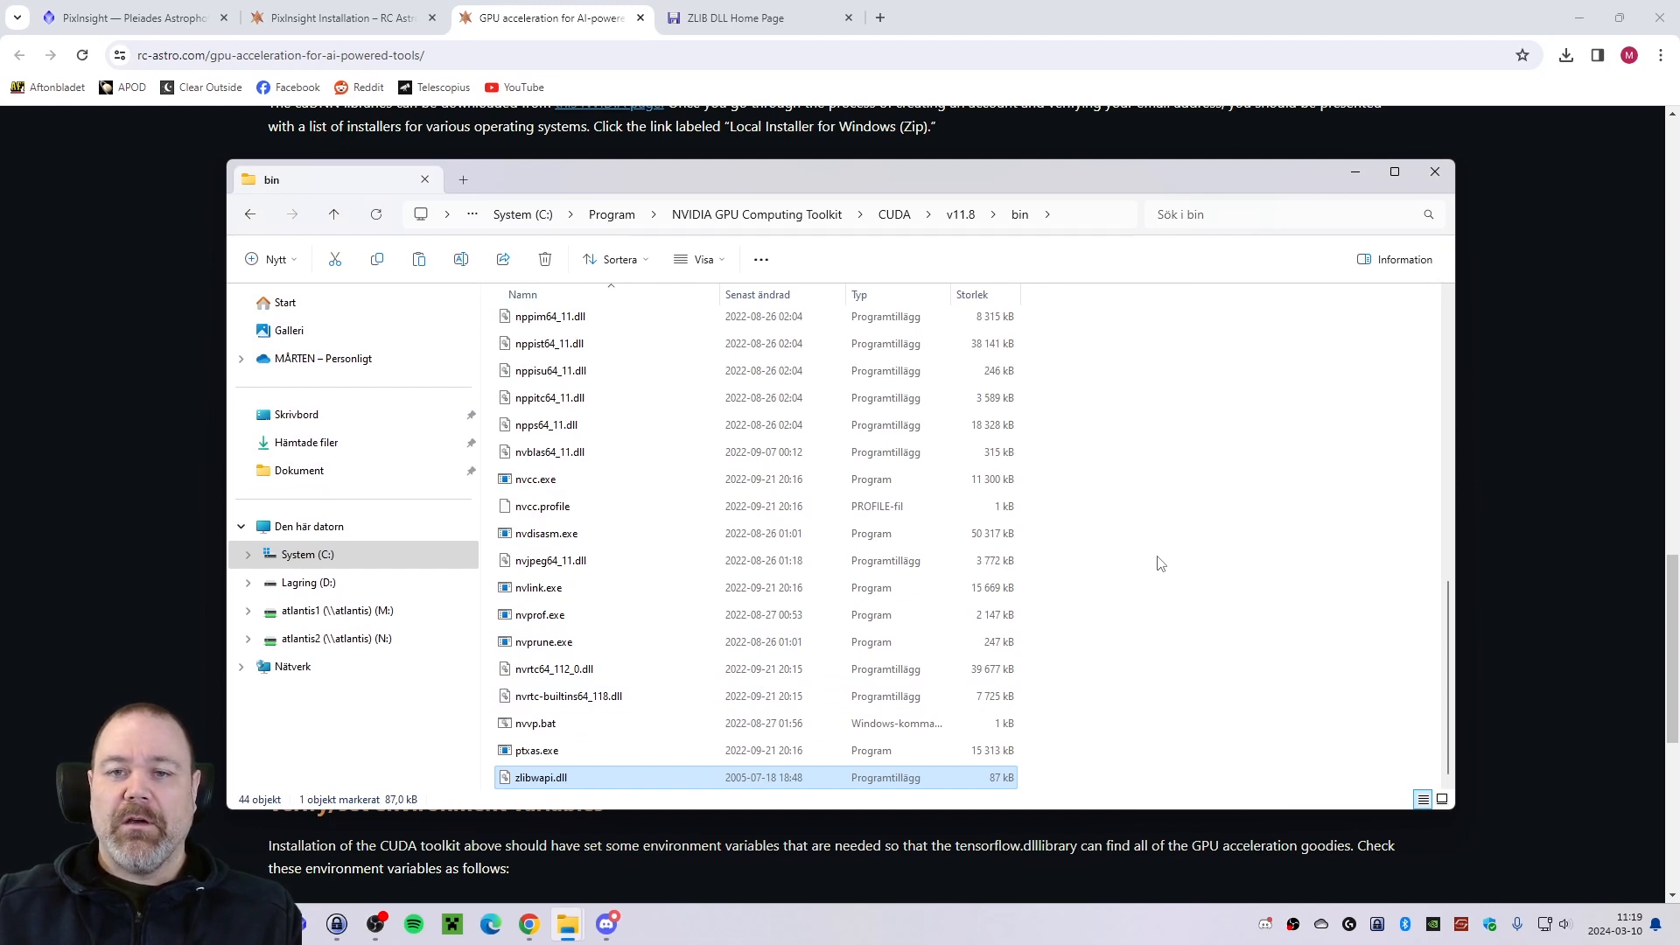
Return to the guide's GPU-enabled TensorFlow section and open the TensorFlow project page in a new tab.
key(alt+Tab)
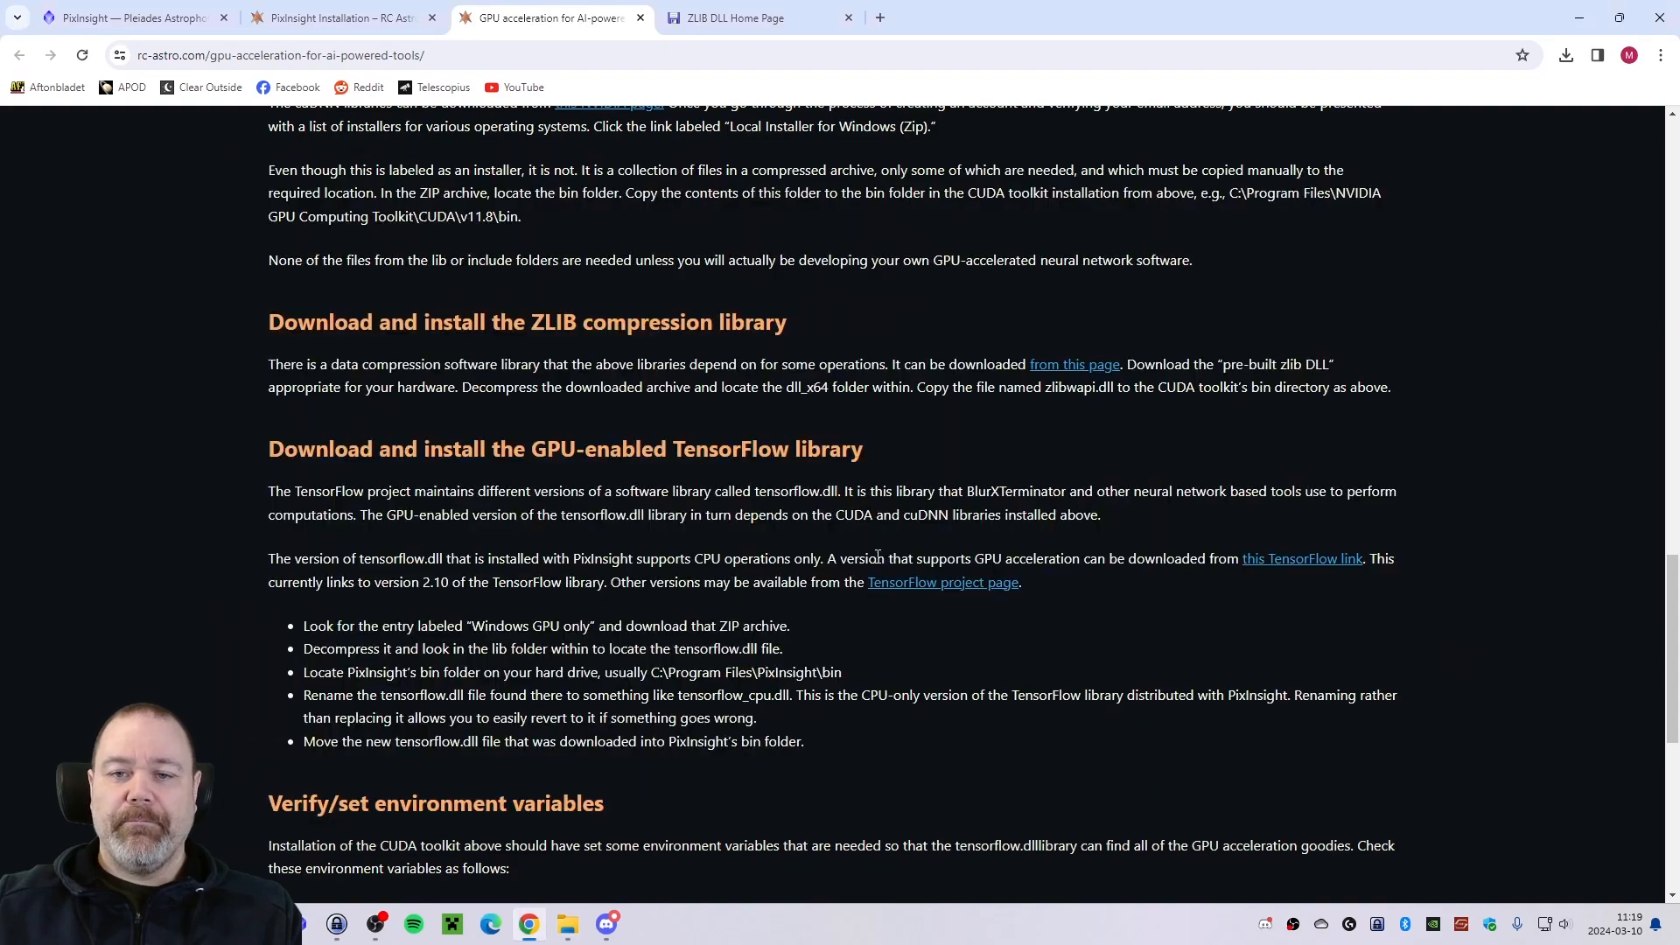
scroll(701, 513, down, 3)
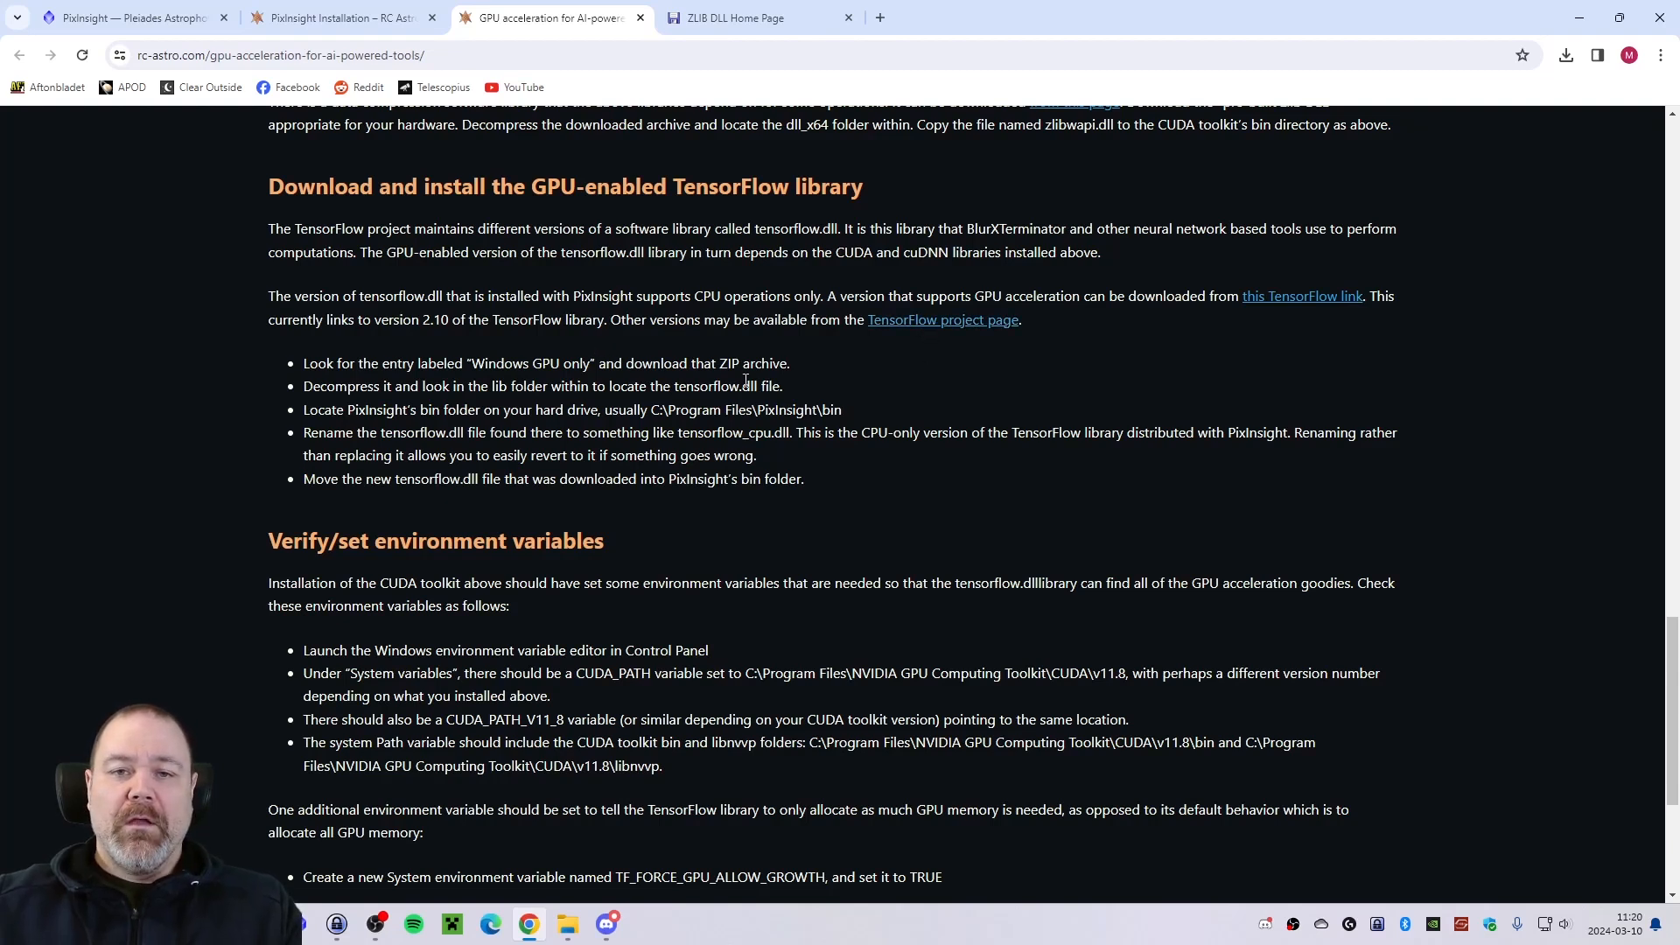
right_click(910, 331)
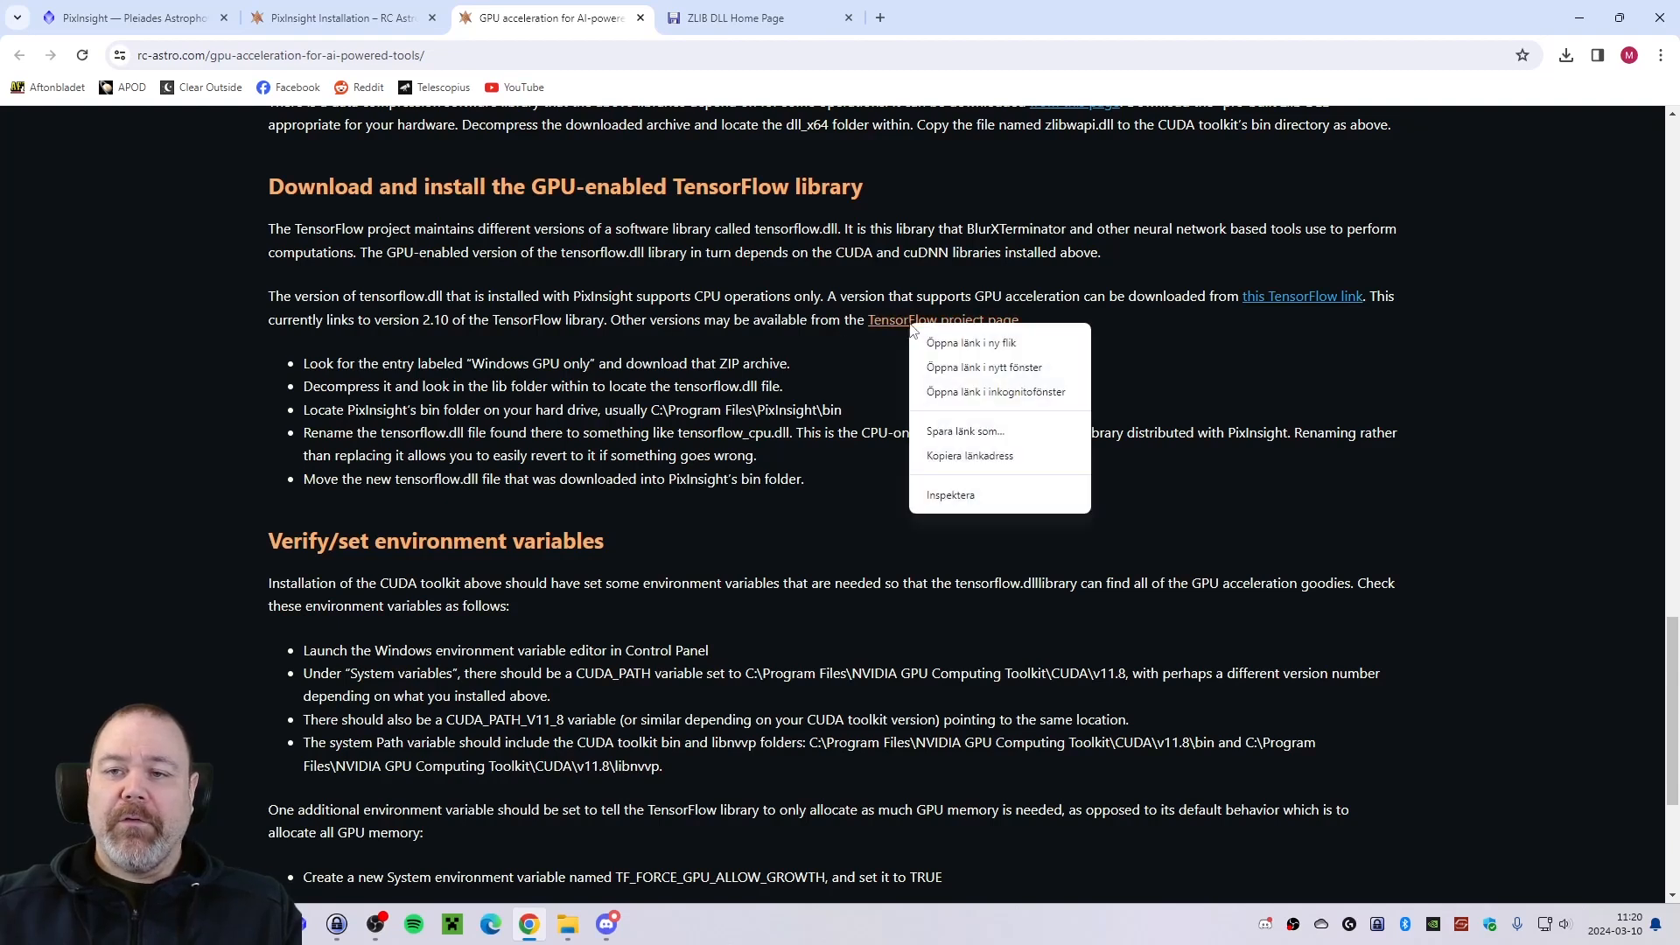
click(940, 346)
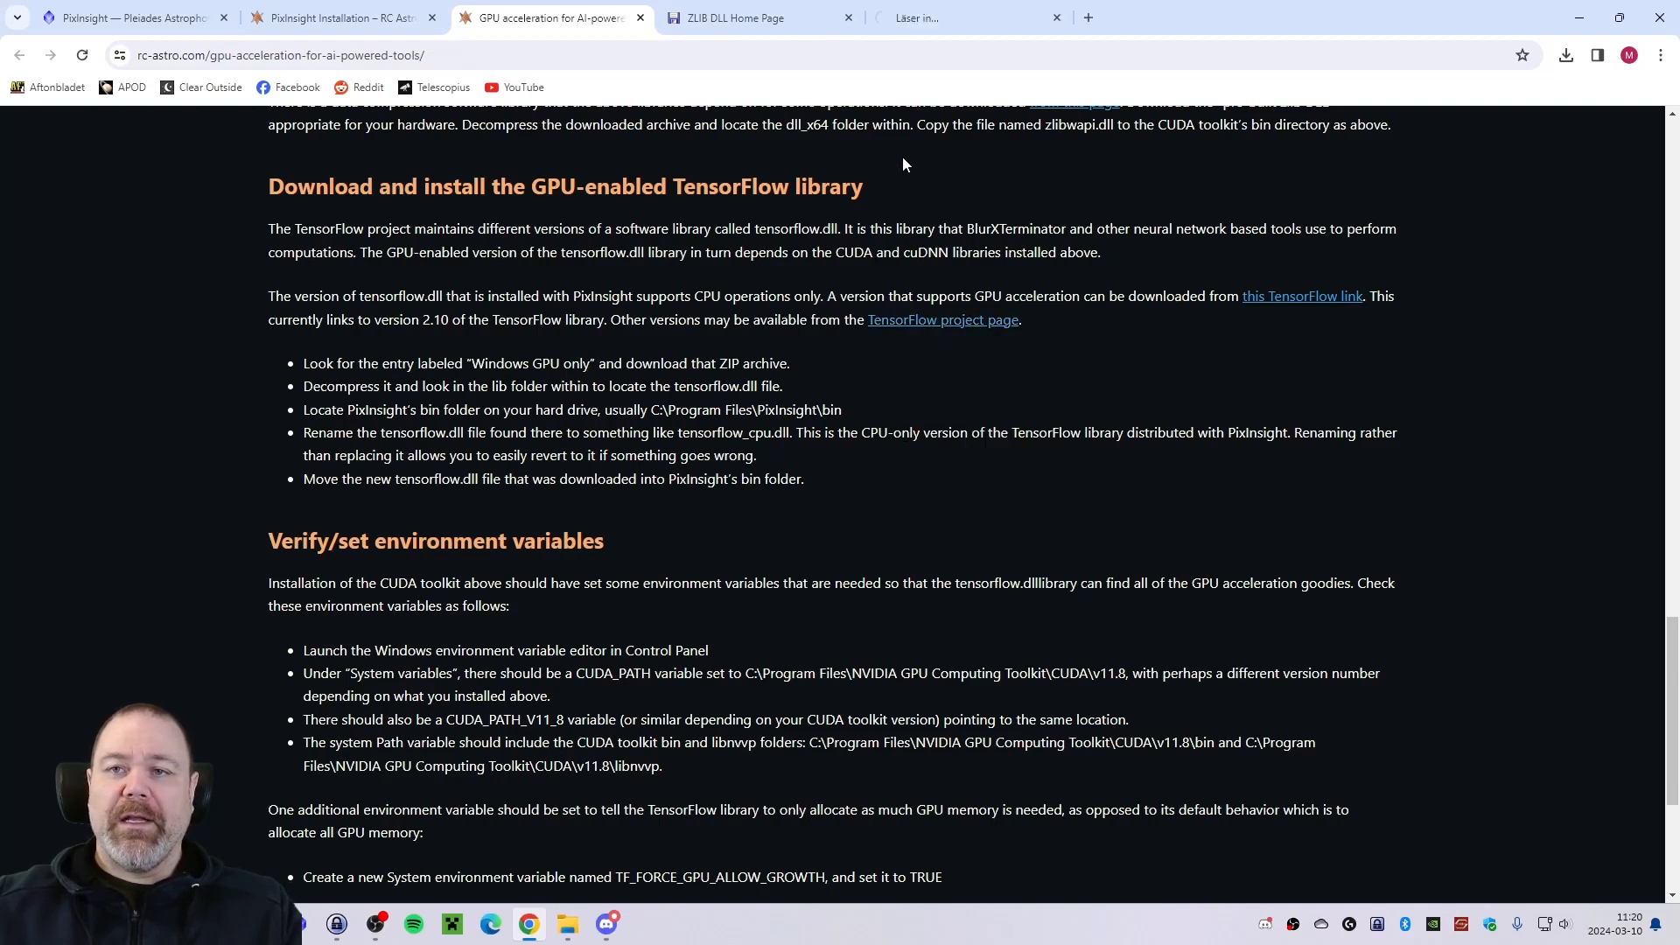
click(916, 17)
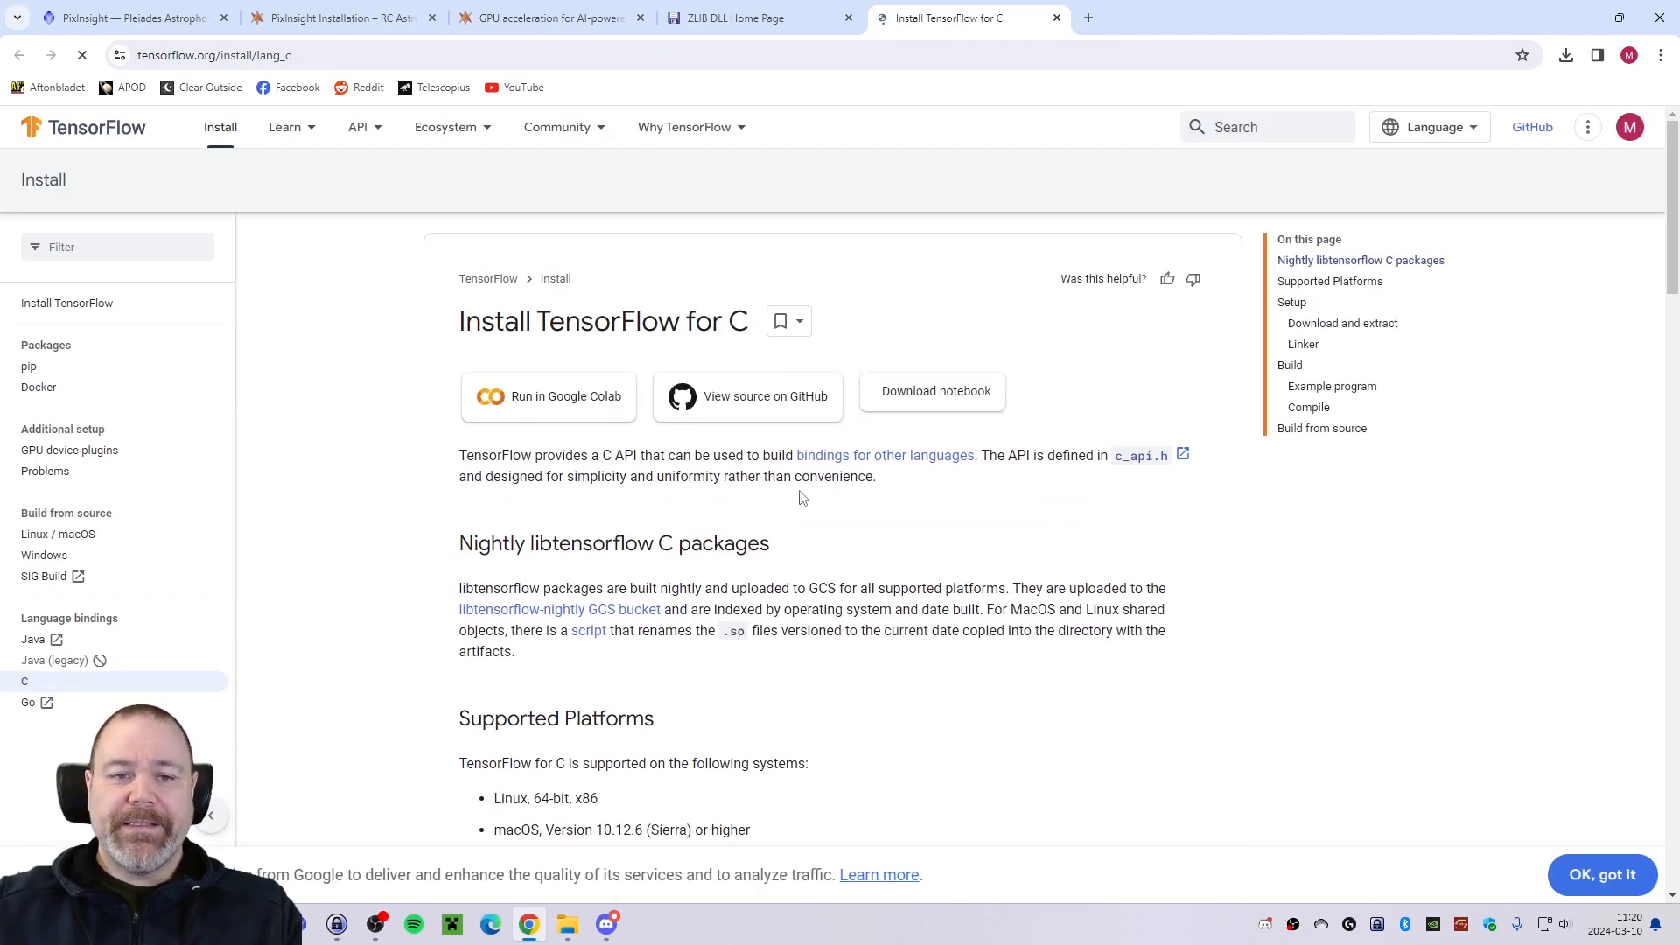
Download the "Windows GPU only" archive, libtensorflow-gpu-windows-x86_64-2.10.0.zip, from the TensorFlow C library table.
scroll(796, 502, down, 6)
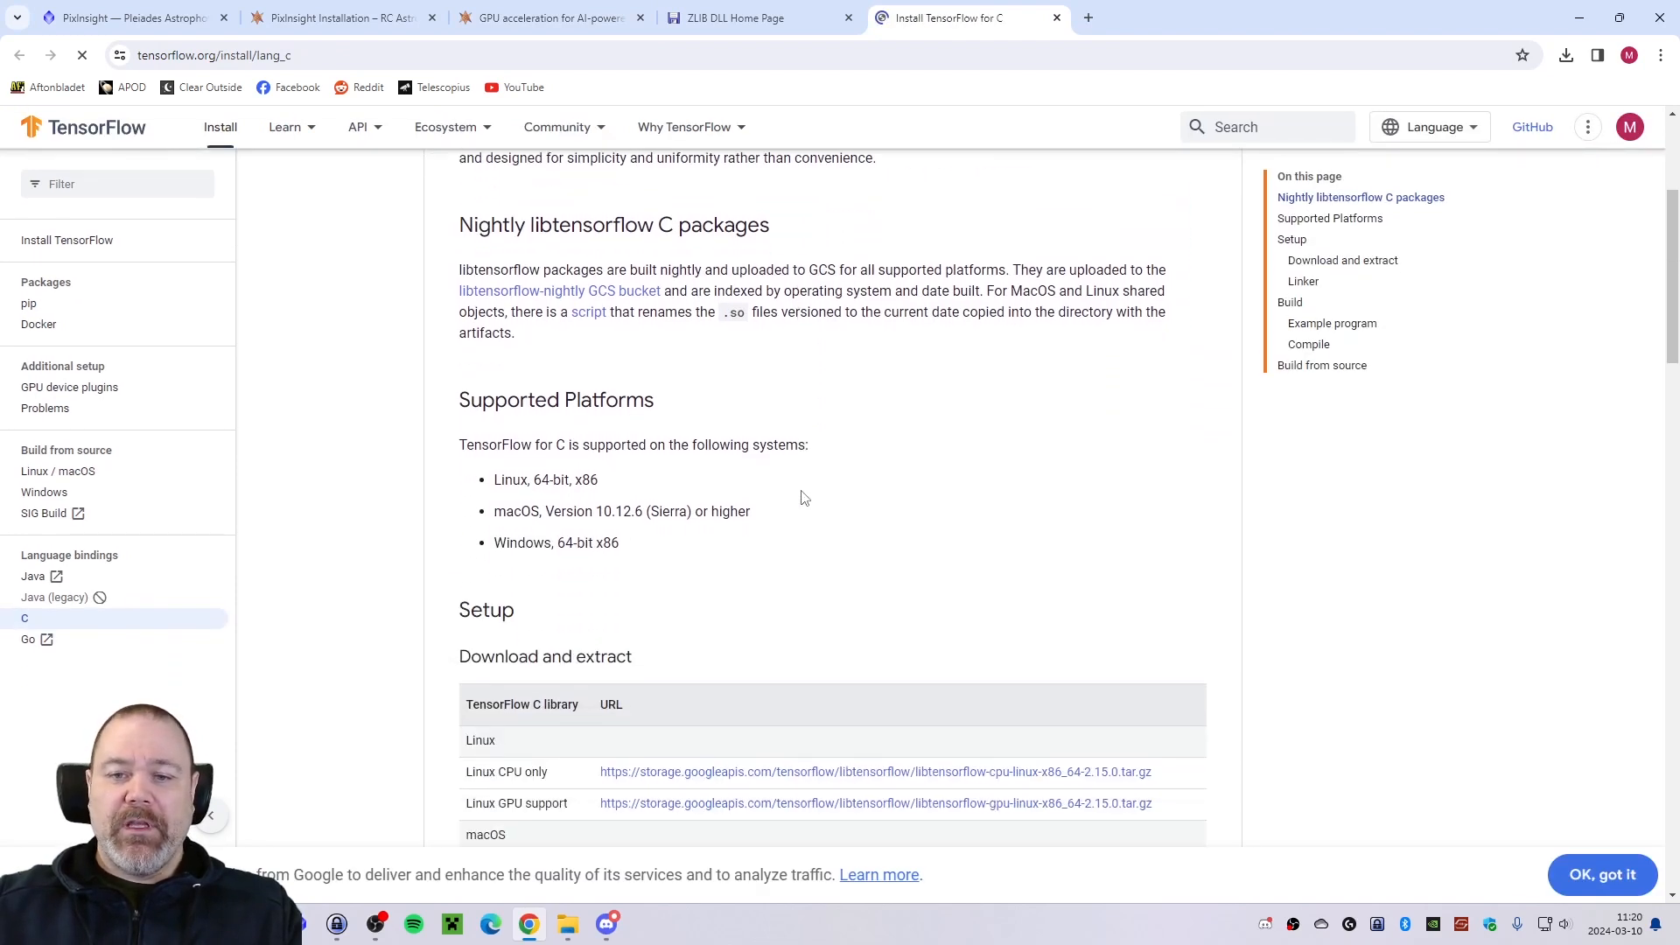
scroll(806, 492, down, 2)
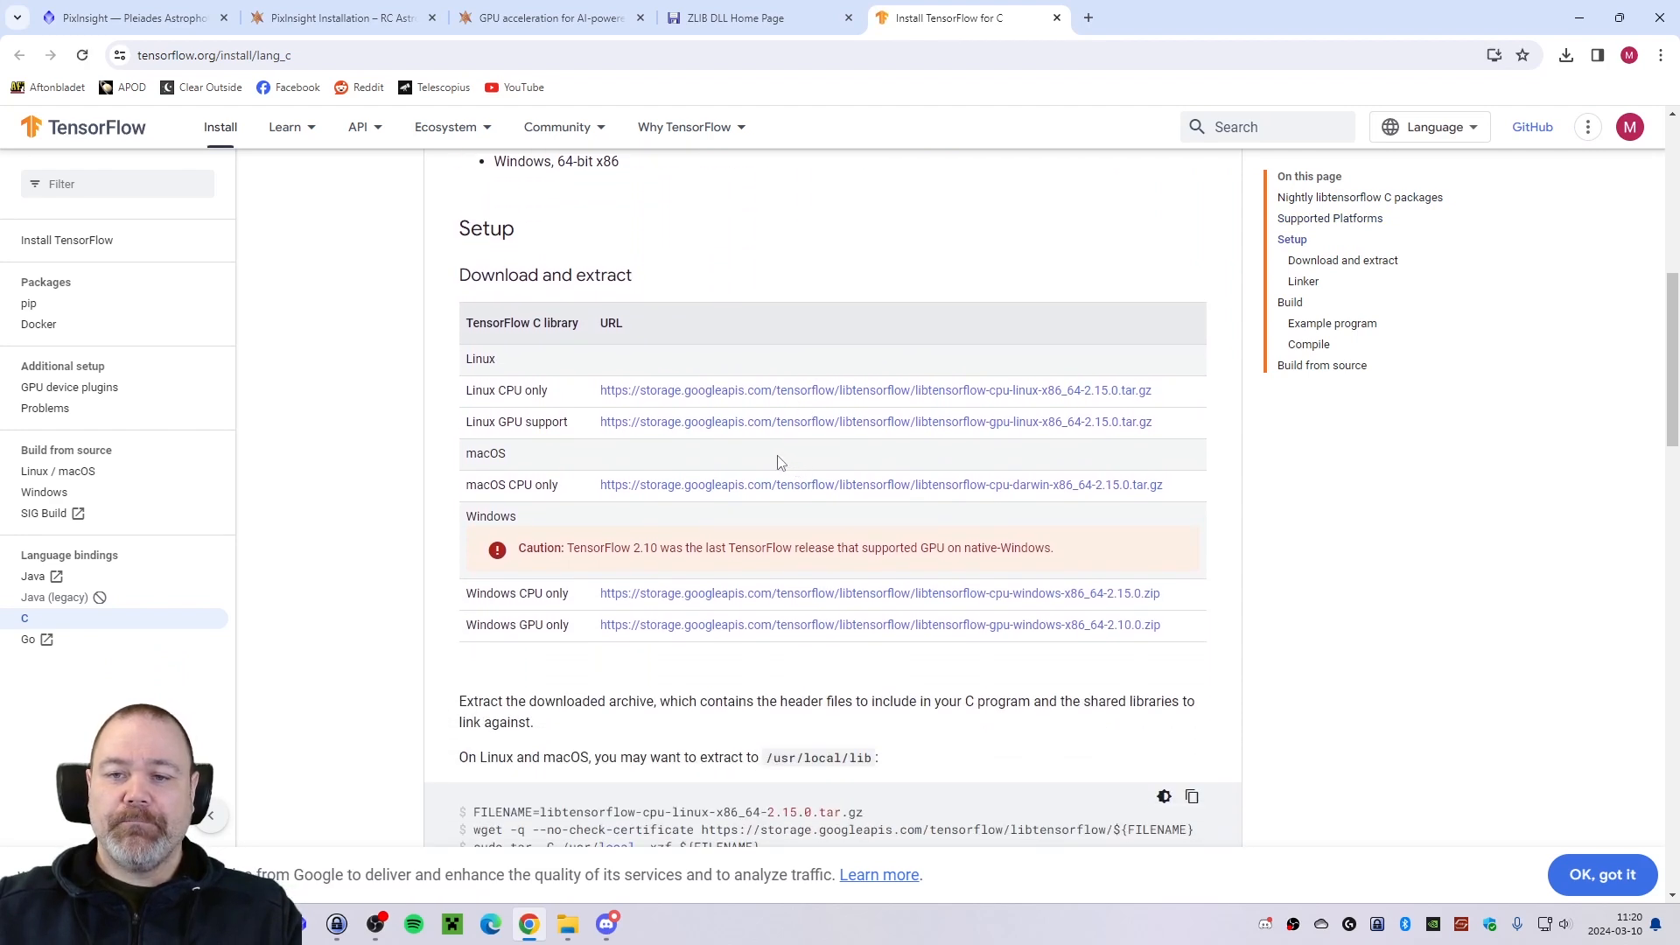
scroll(761, 458, down, 2)
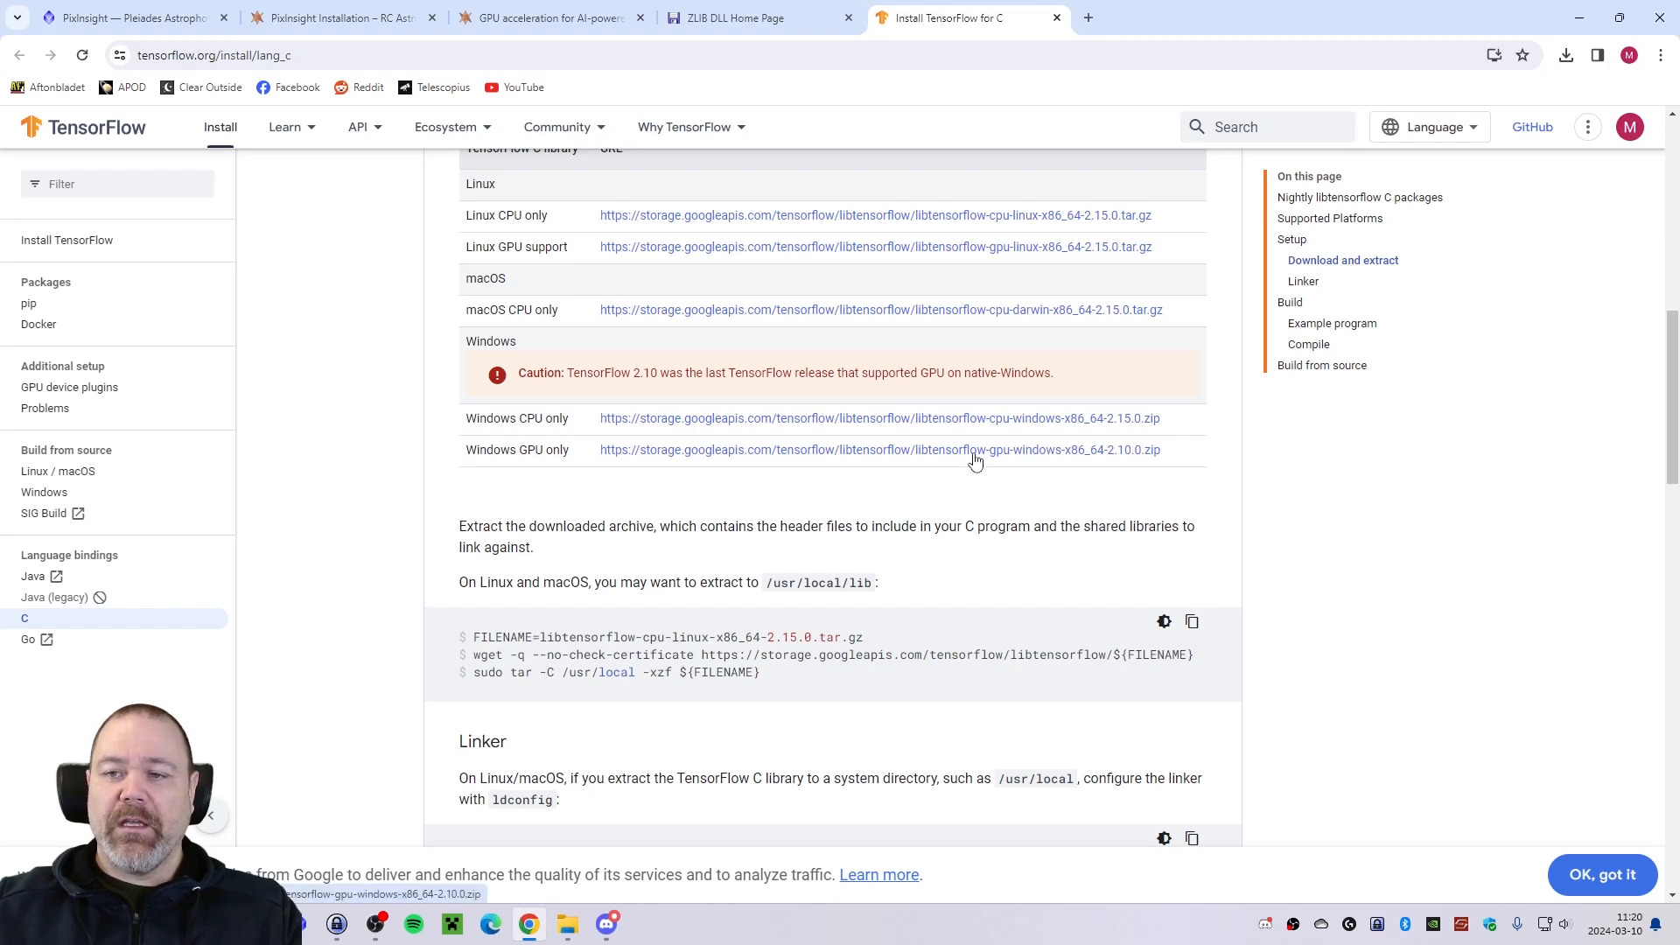
click(742, 462)
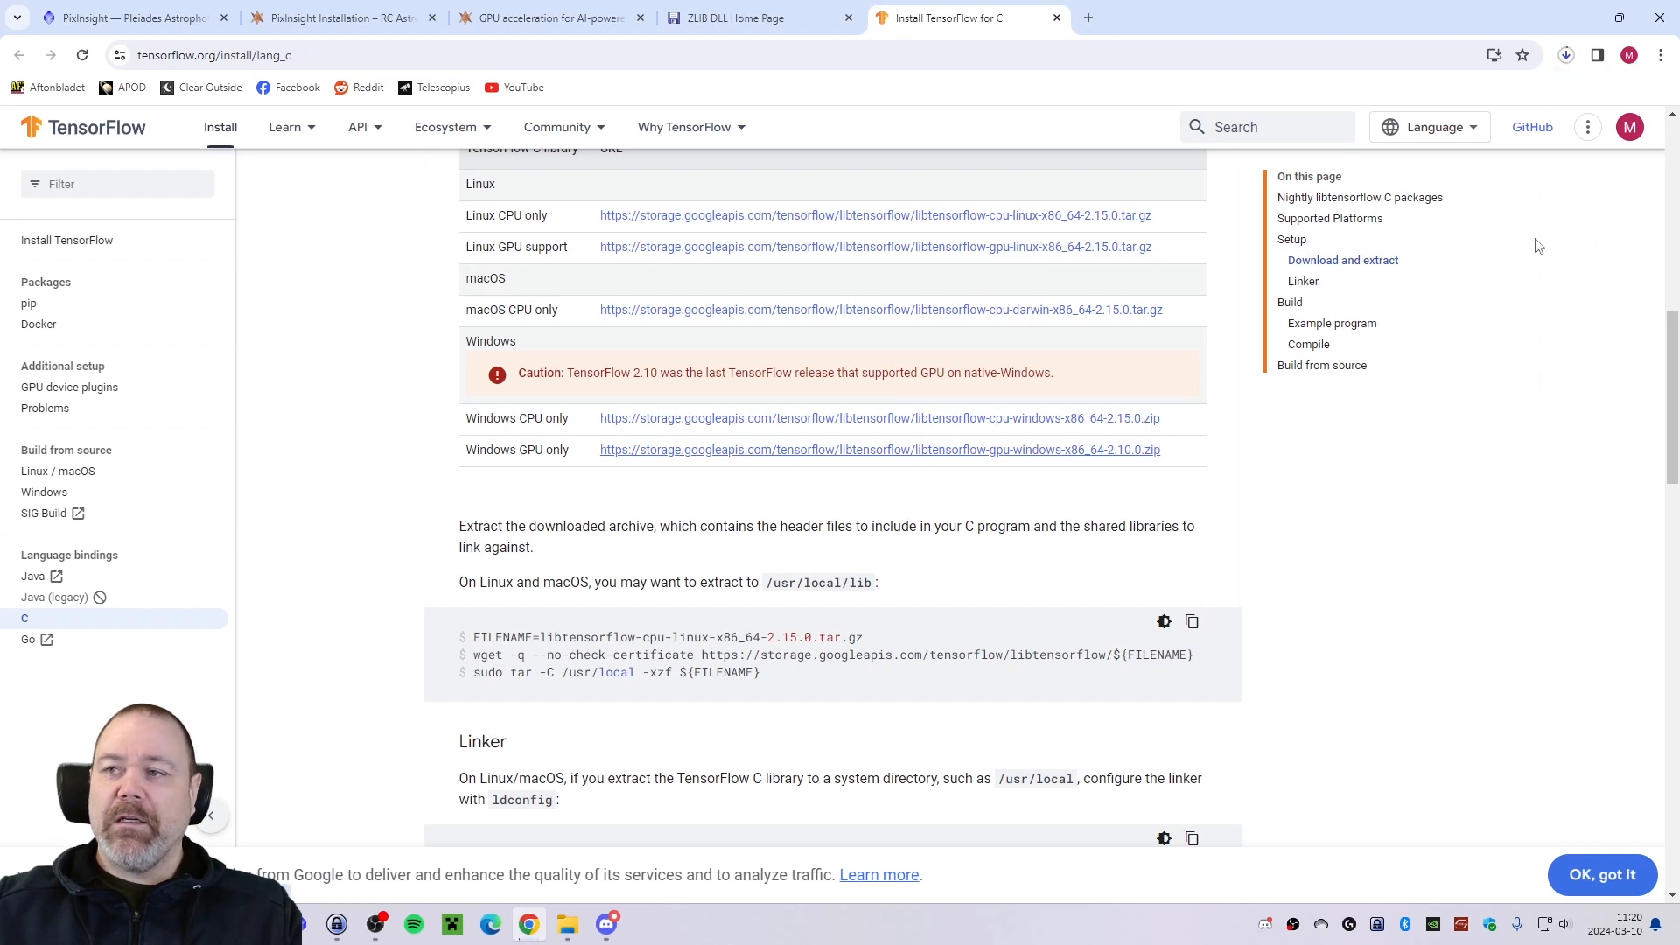
Locate the TensorFlow archive in the downloads folder, extract it into its own folder with 7-Zip and open its lib folder.
click(1566, 55)
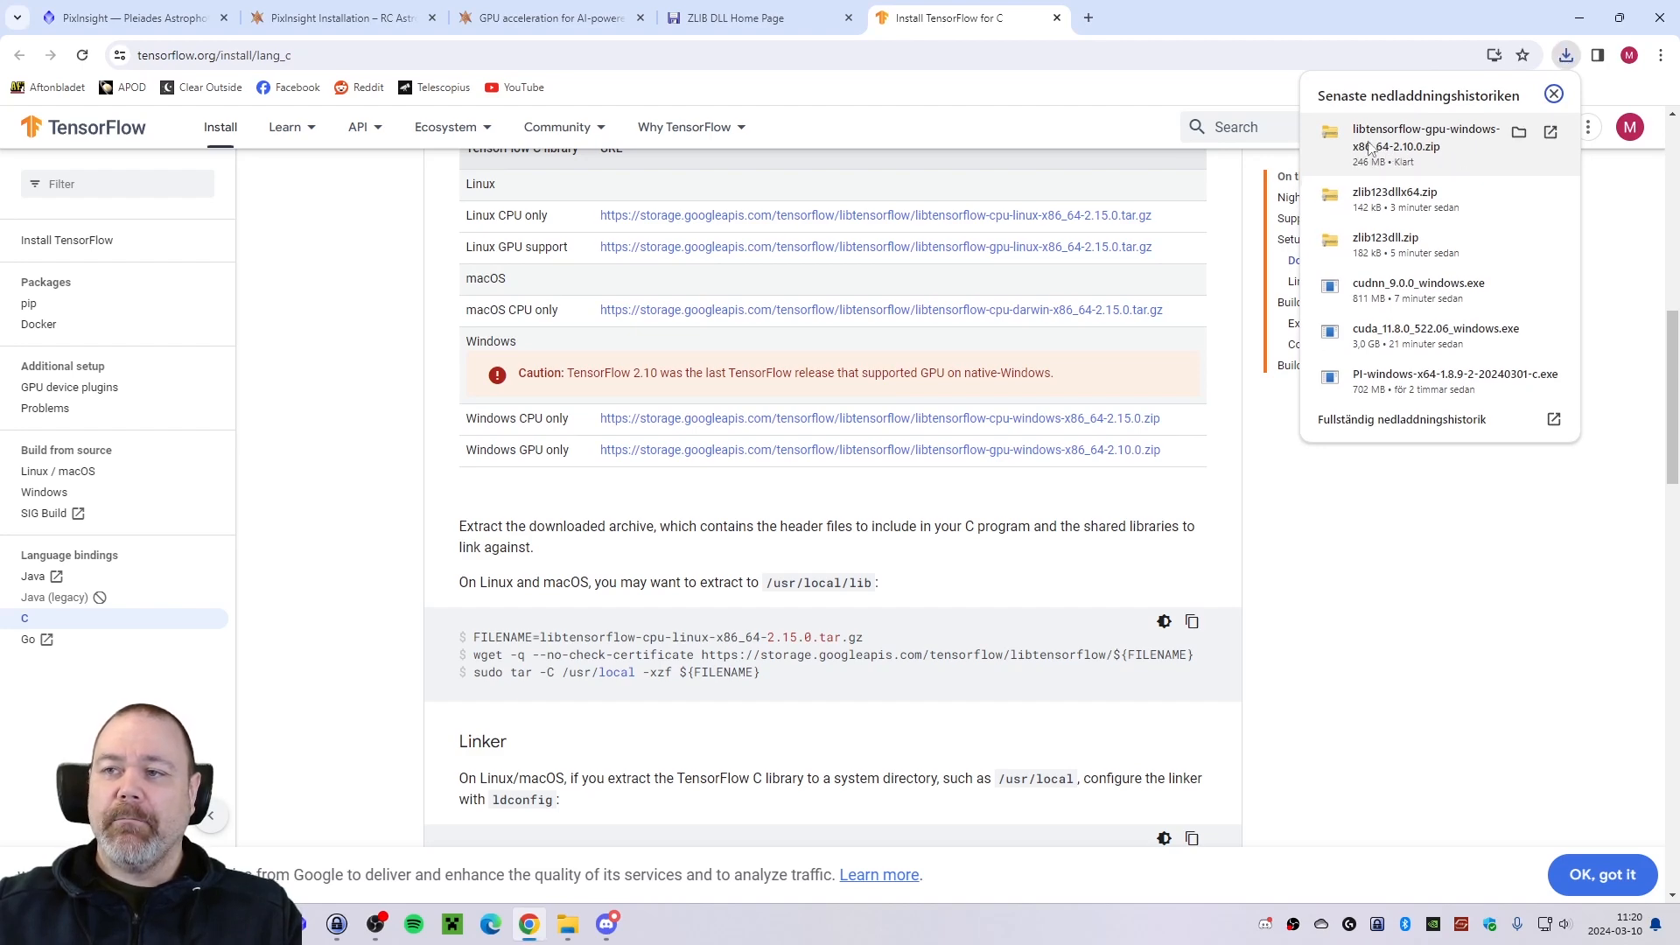
click(1376, 146)
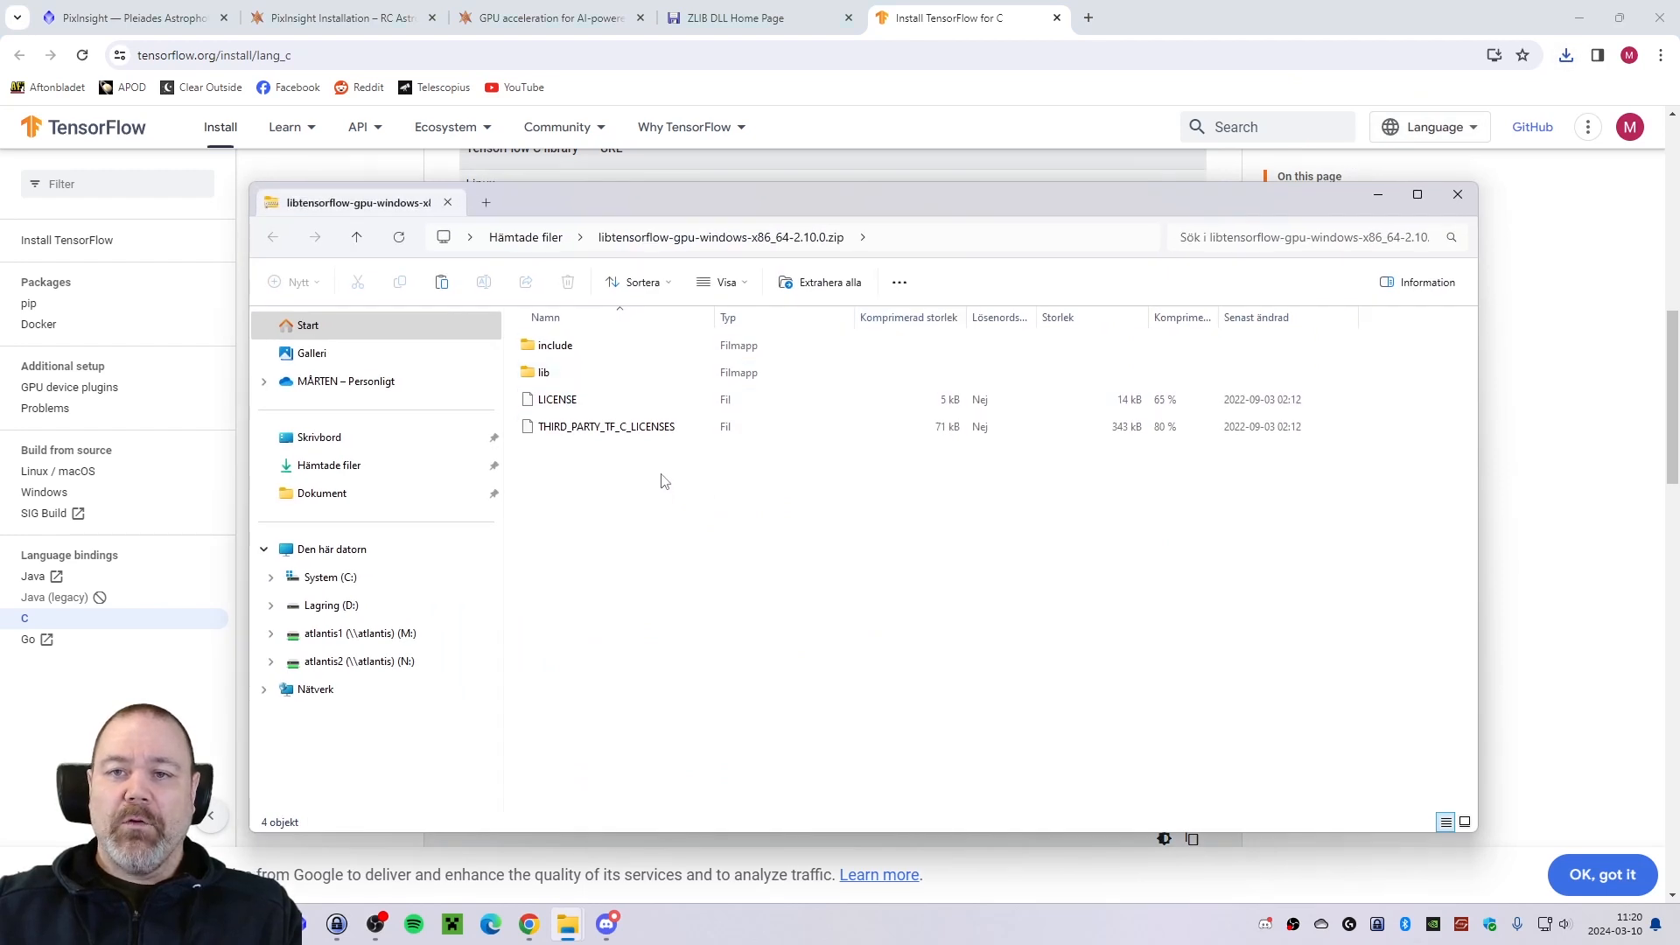
click(532, 237)
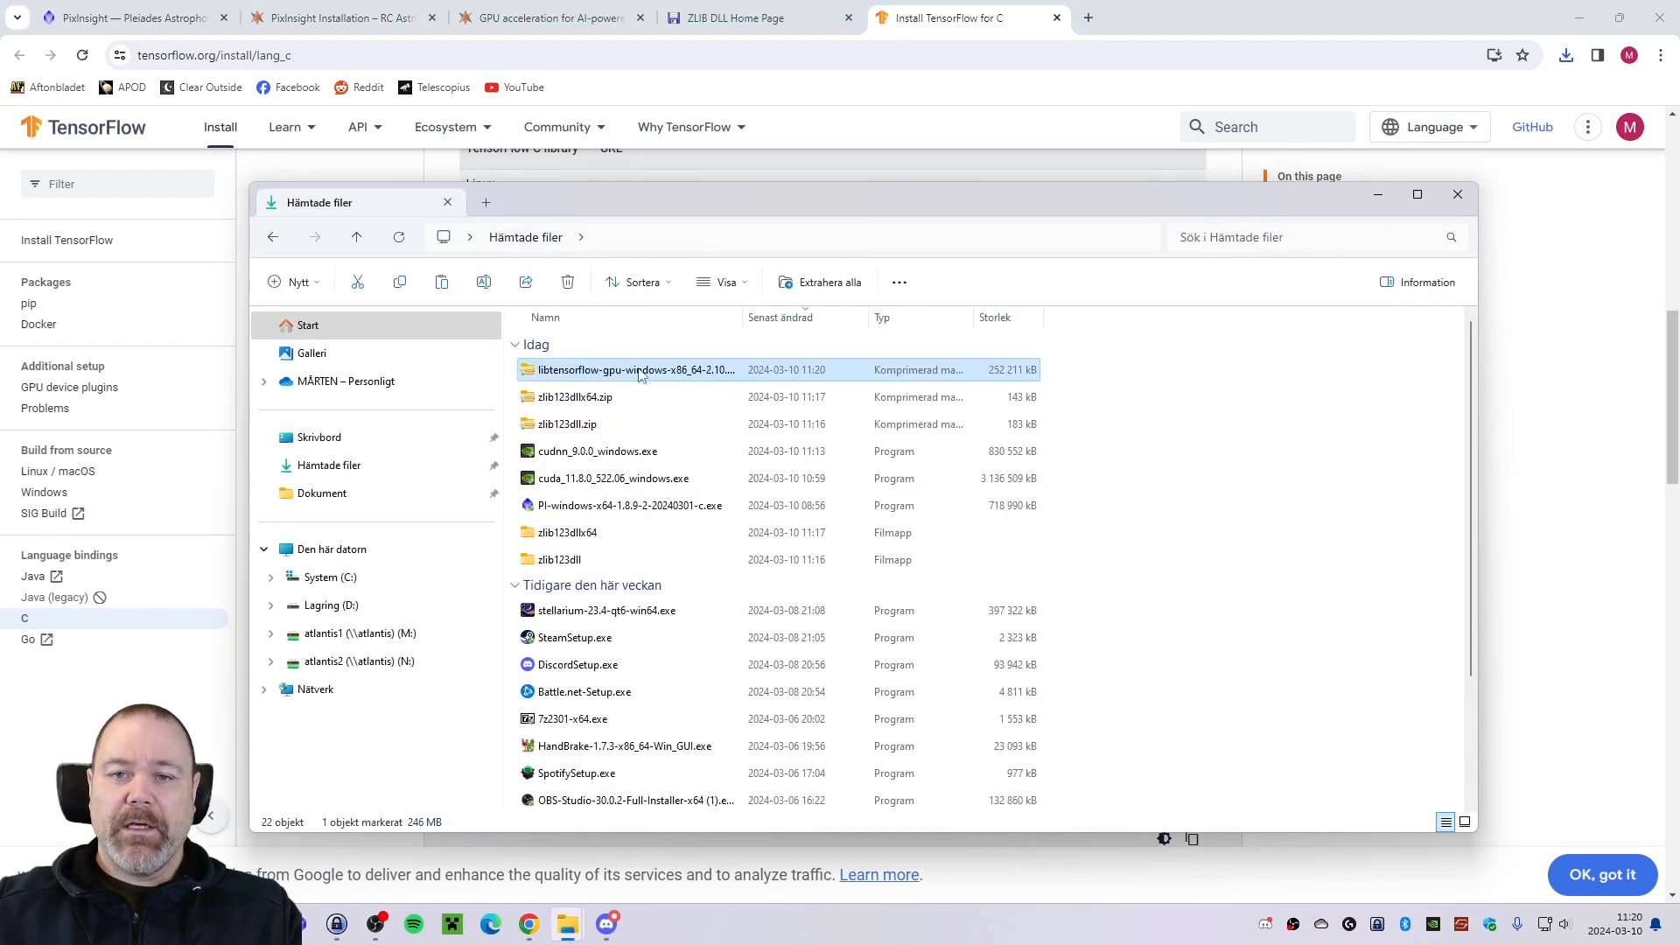
drag(640, 374, 1232, 405)
mouse_move(1280, 418)
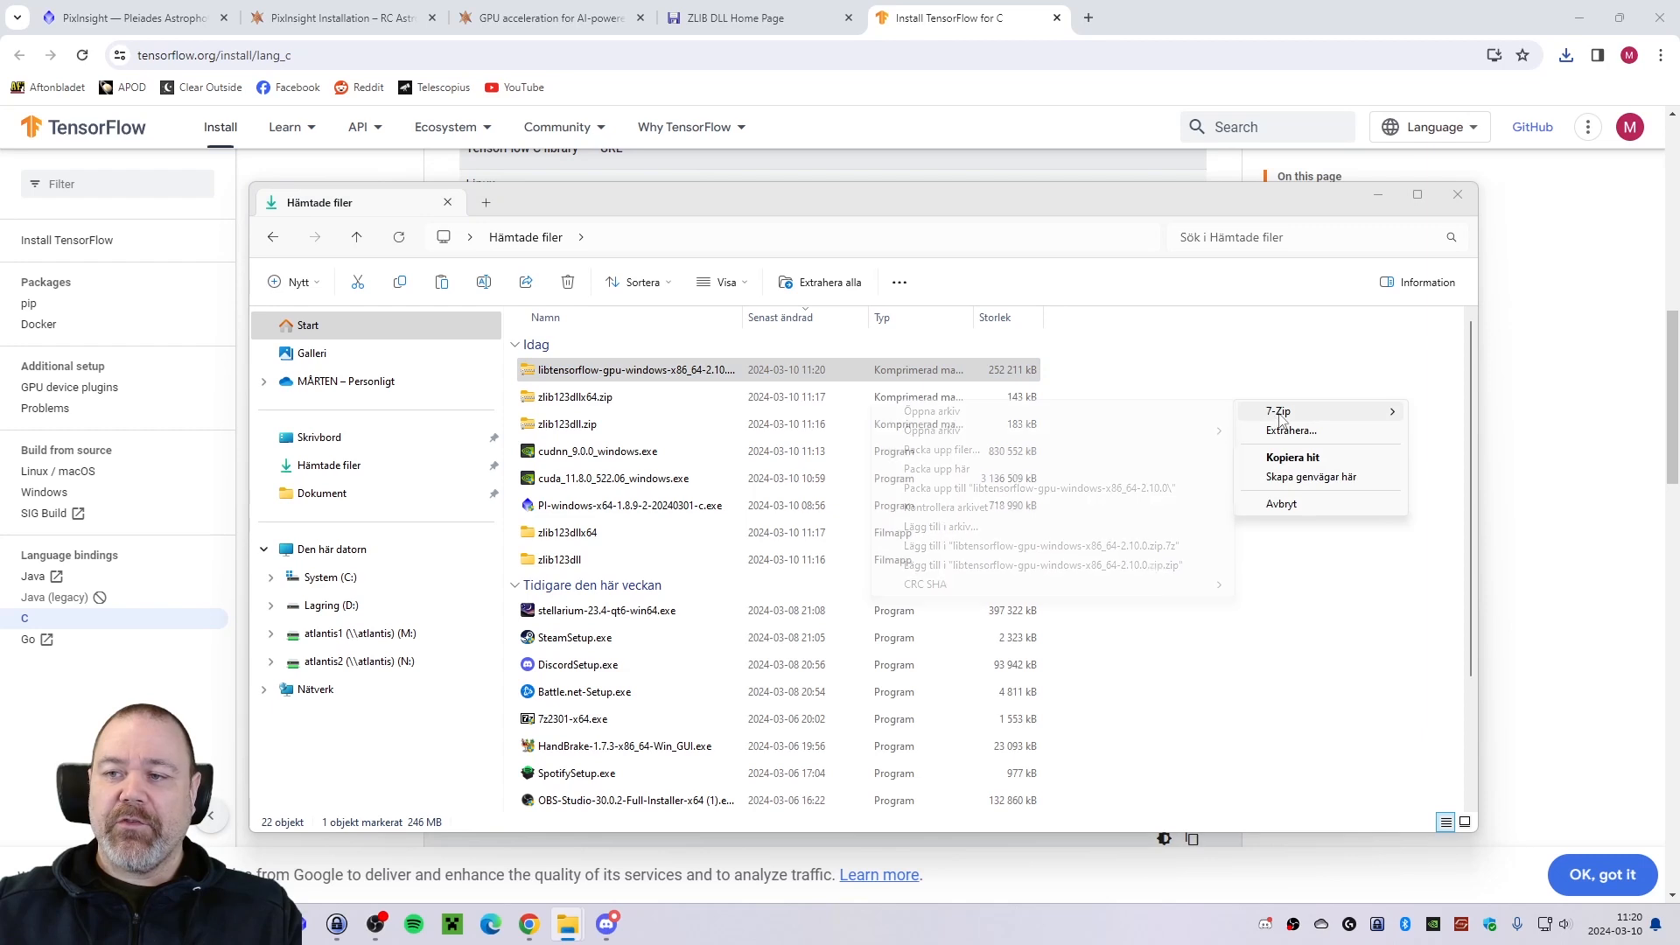
click(1041, 488)
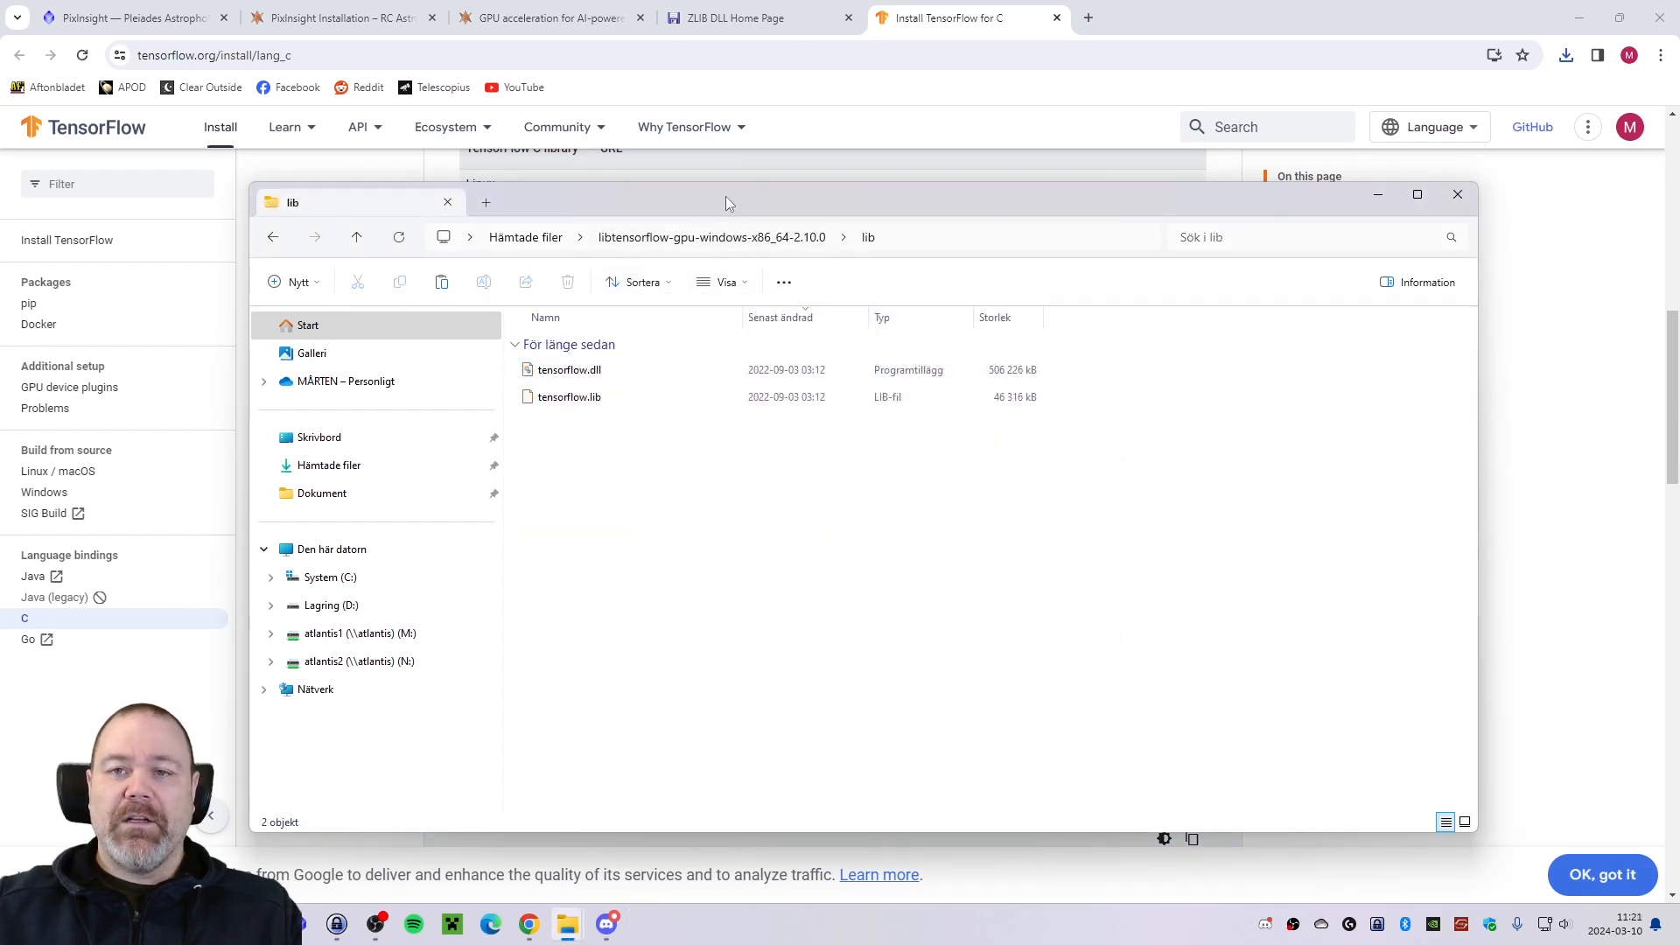
drag(724, 195, 707, 192)
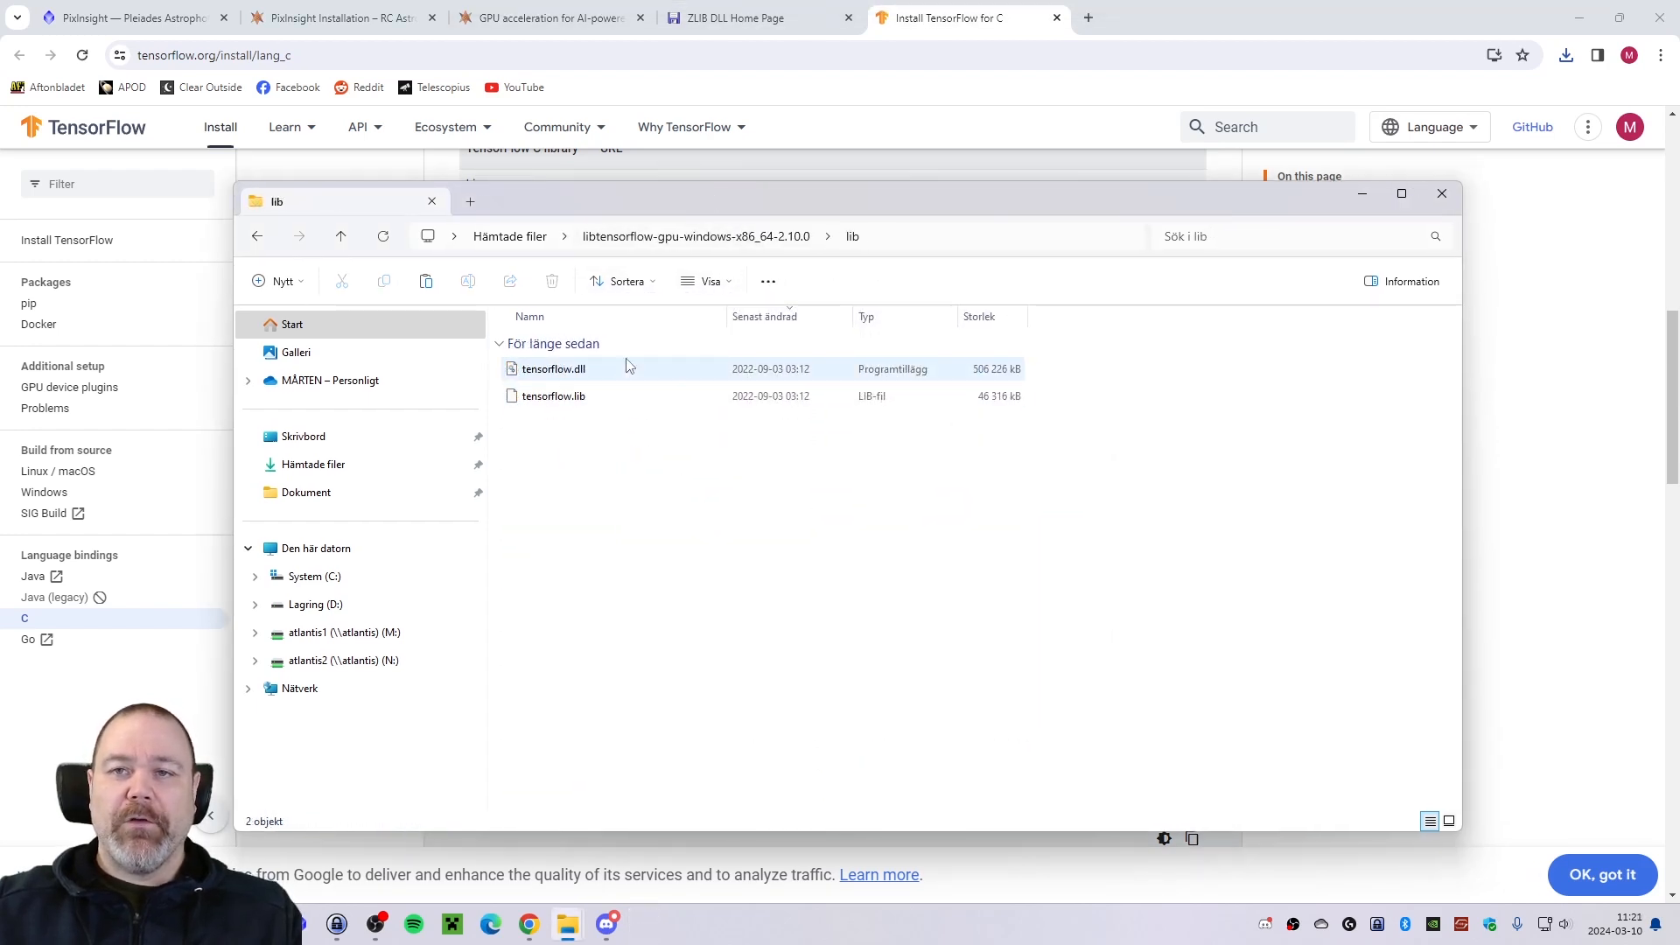
Check the guide's TensorFlow instructions, then open PixInsight's bin folder under the C: drive's program files and locate tensorflow.dll.
click(531, 21)
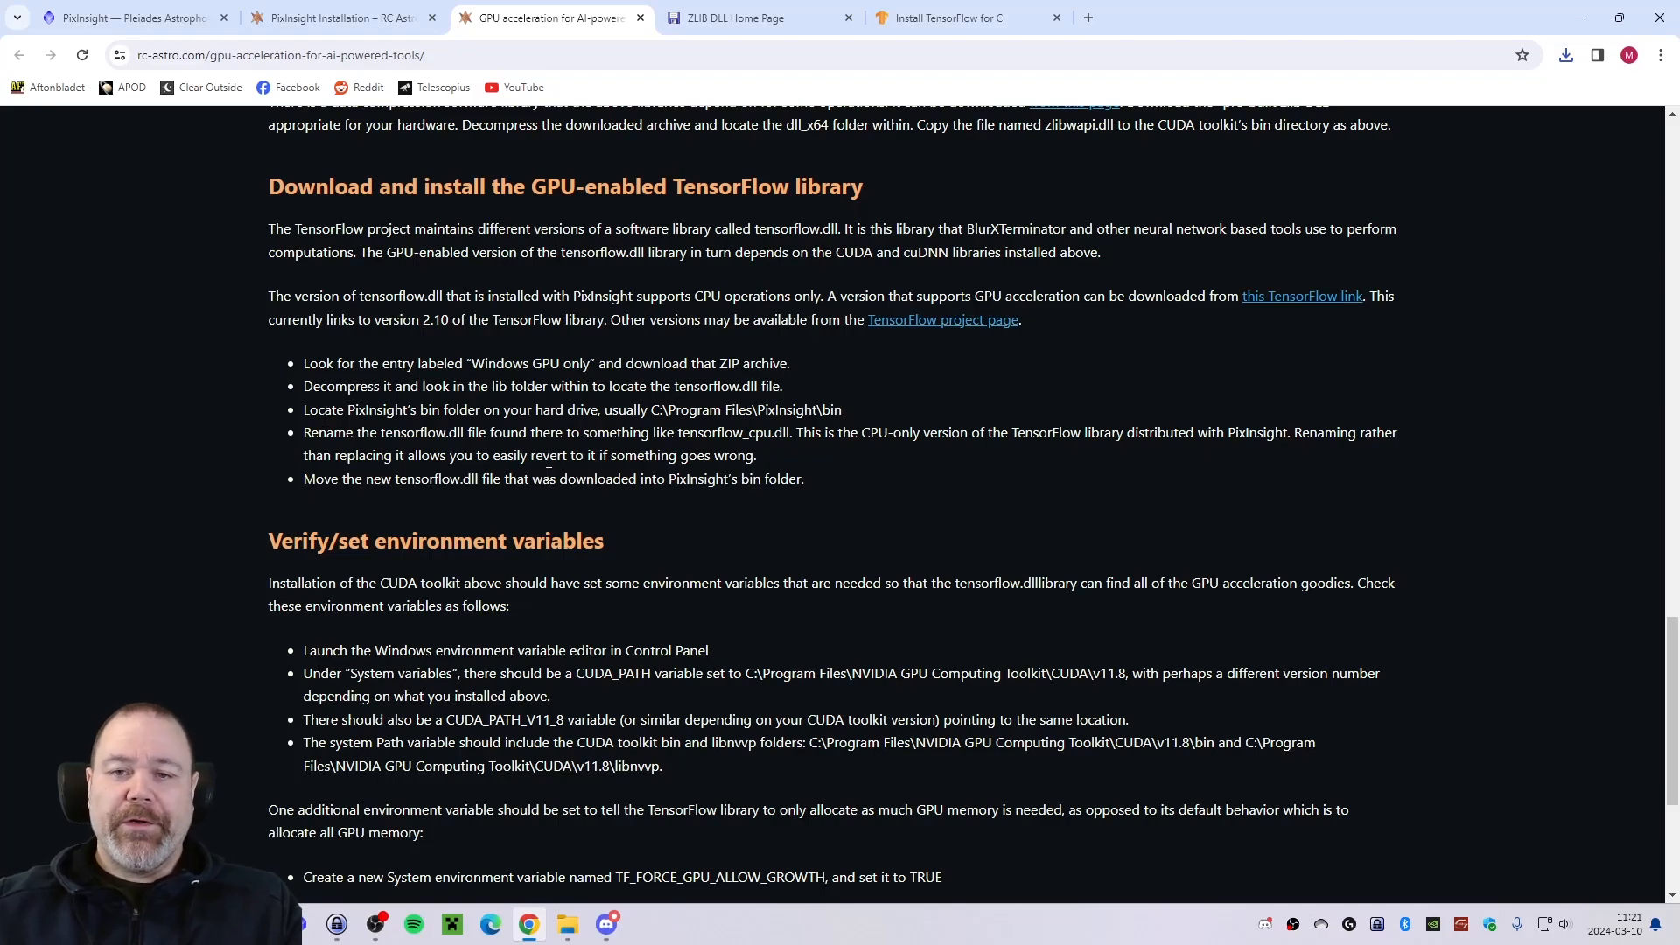
click(568, 925)
click(612, 215)
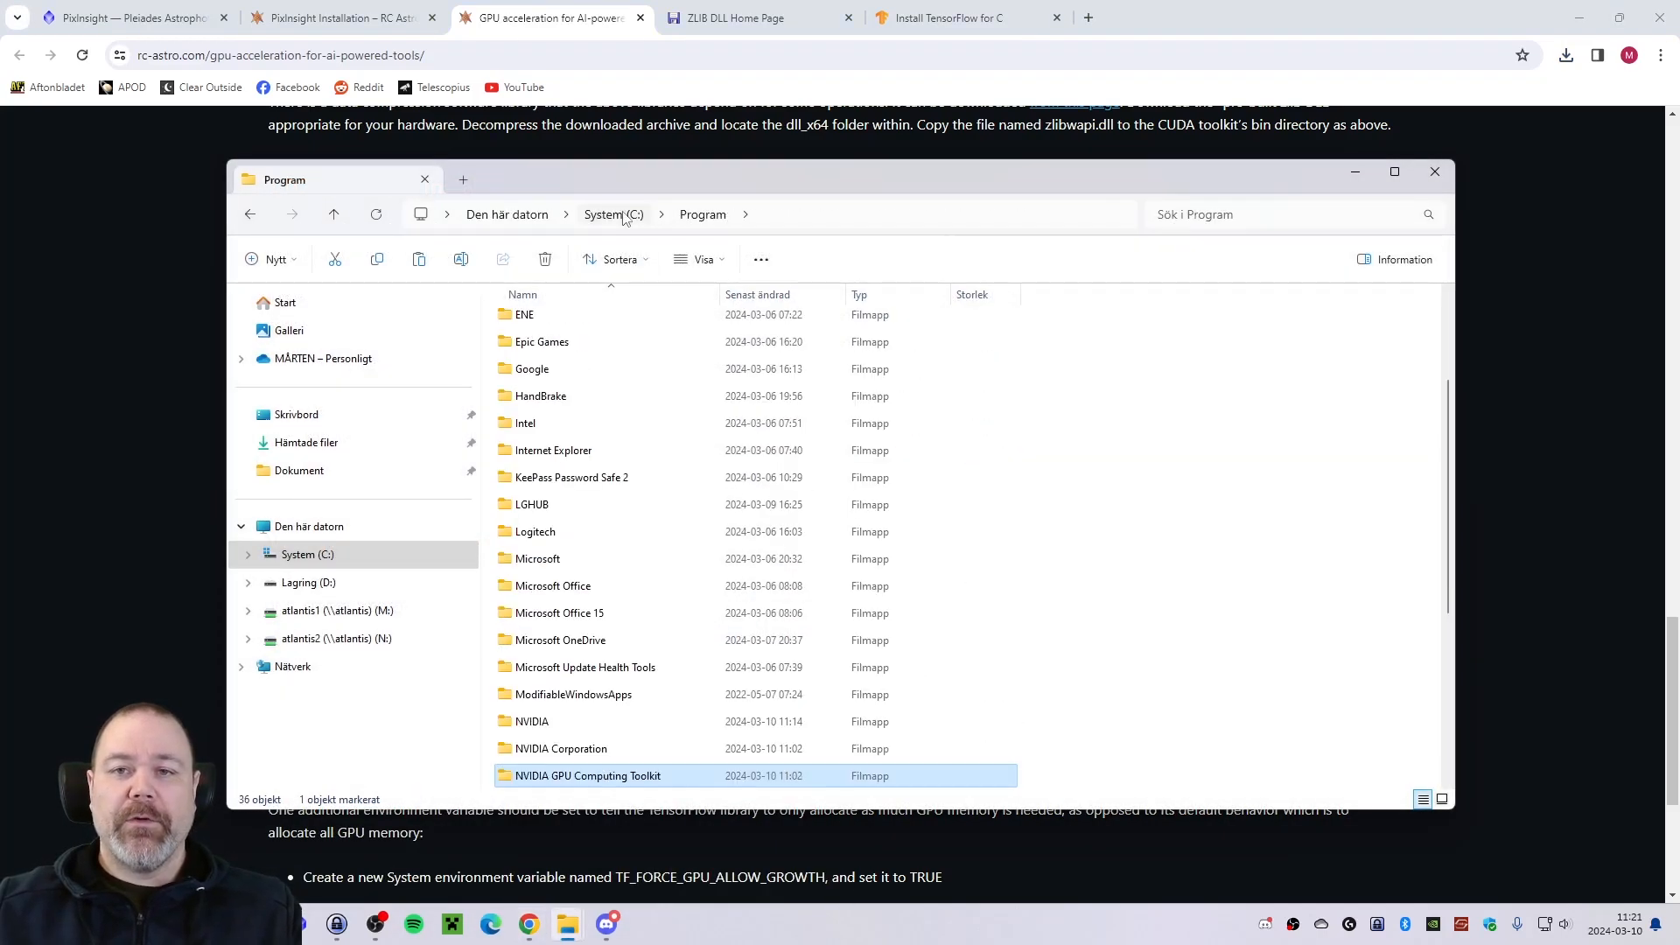
scroll(669, 595, down, 2)
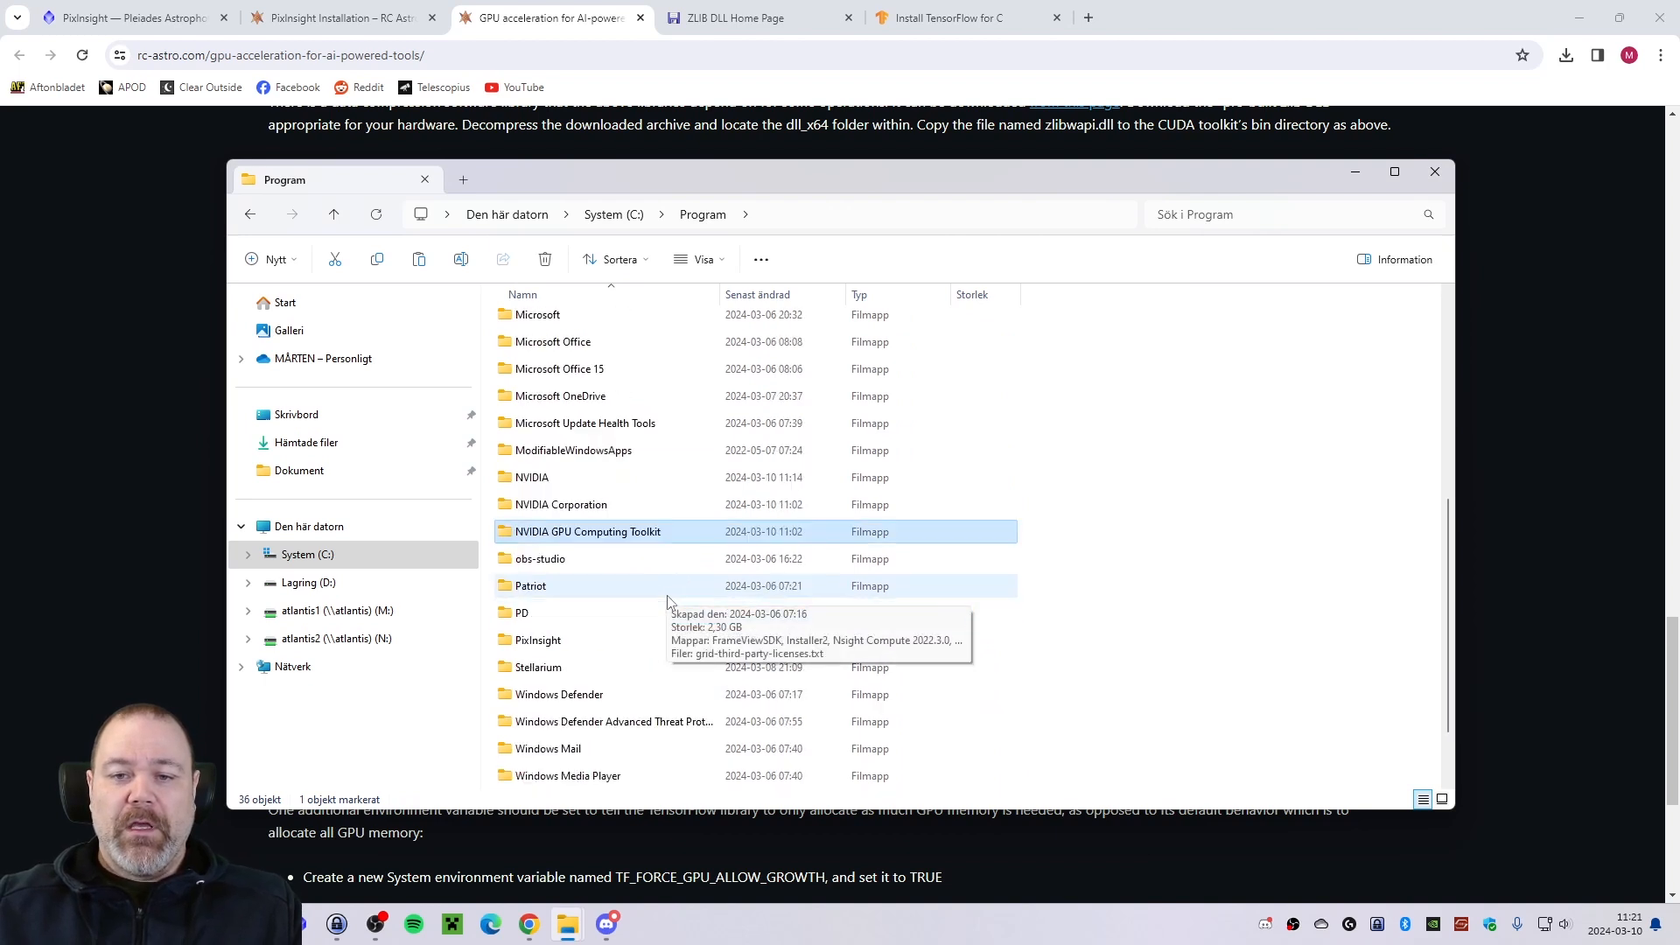
double_click(567, 640)
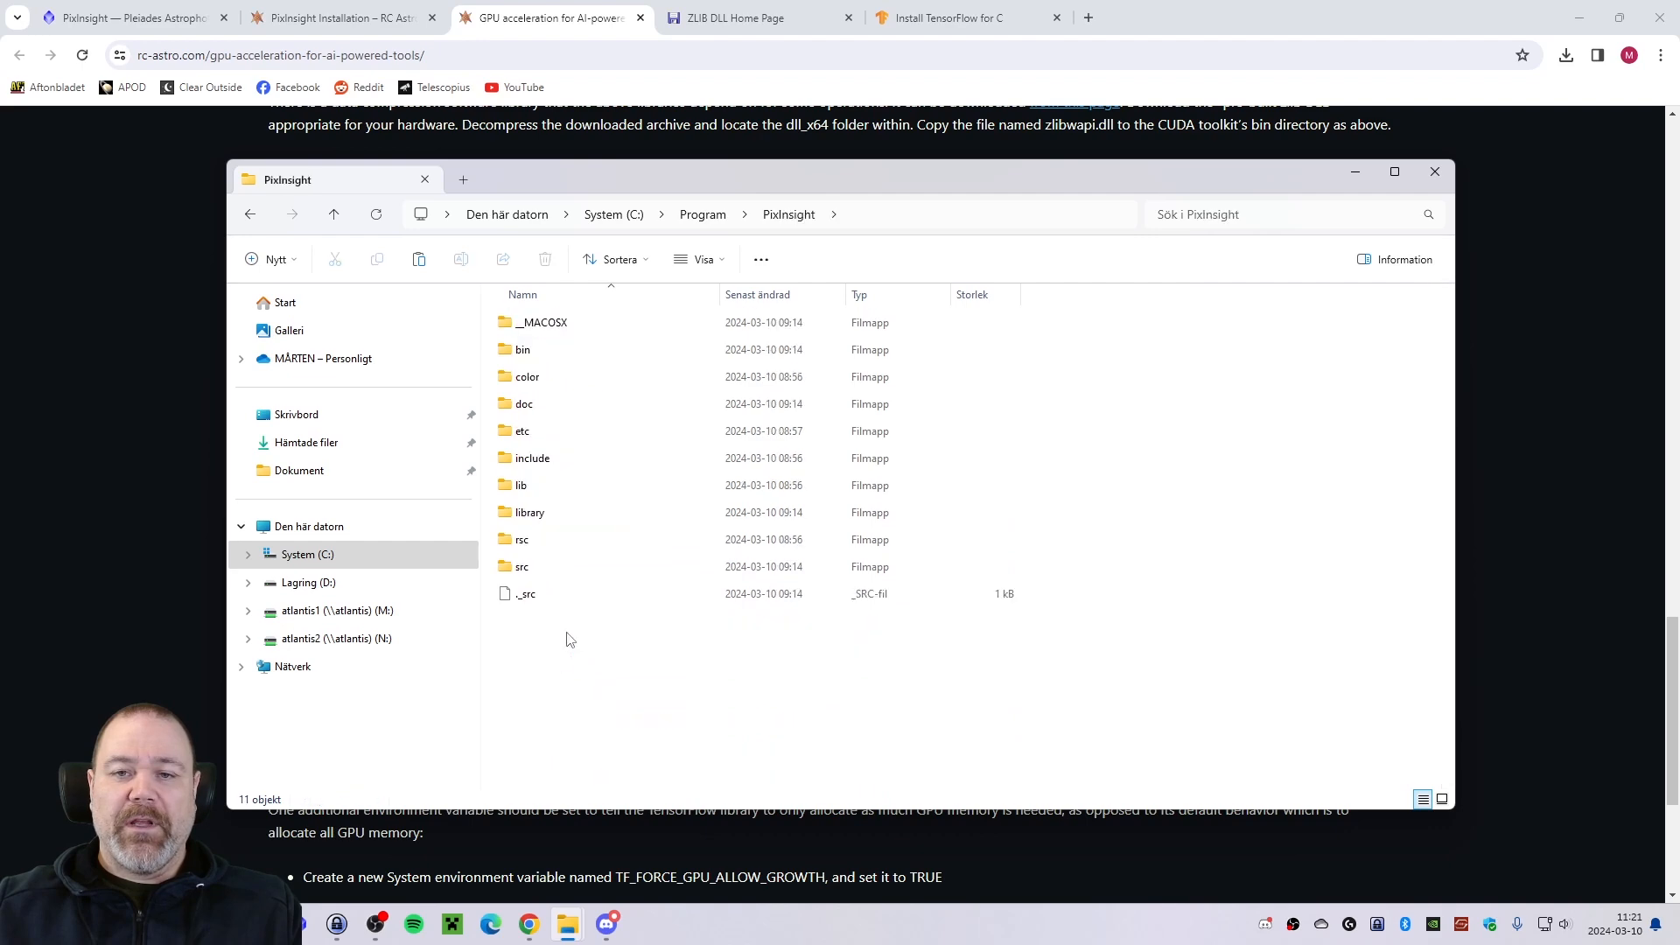
double_click(543, 356)
scroll(646, 519, down, 19)
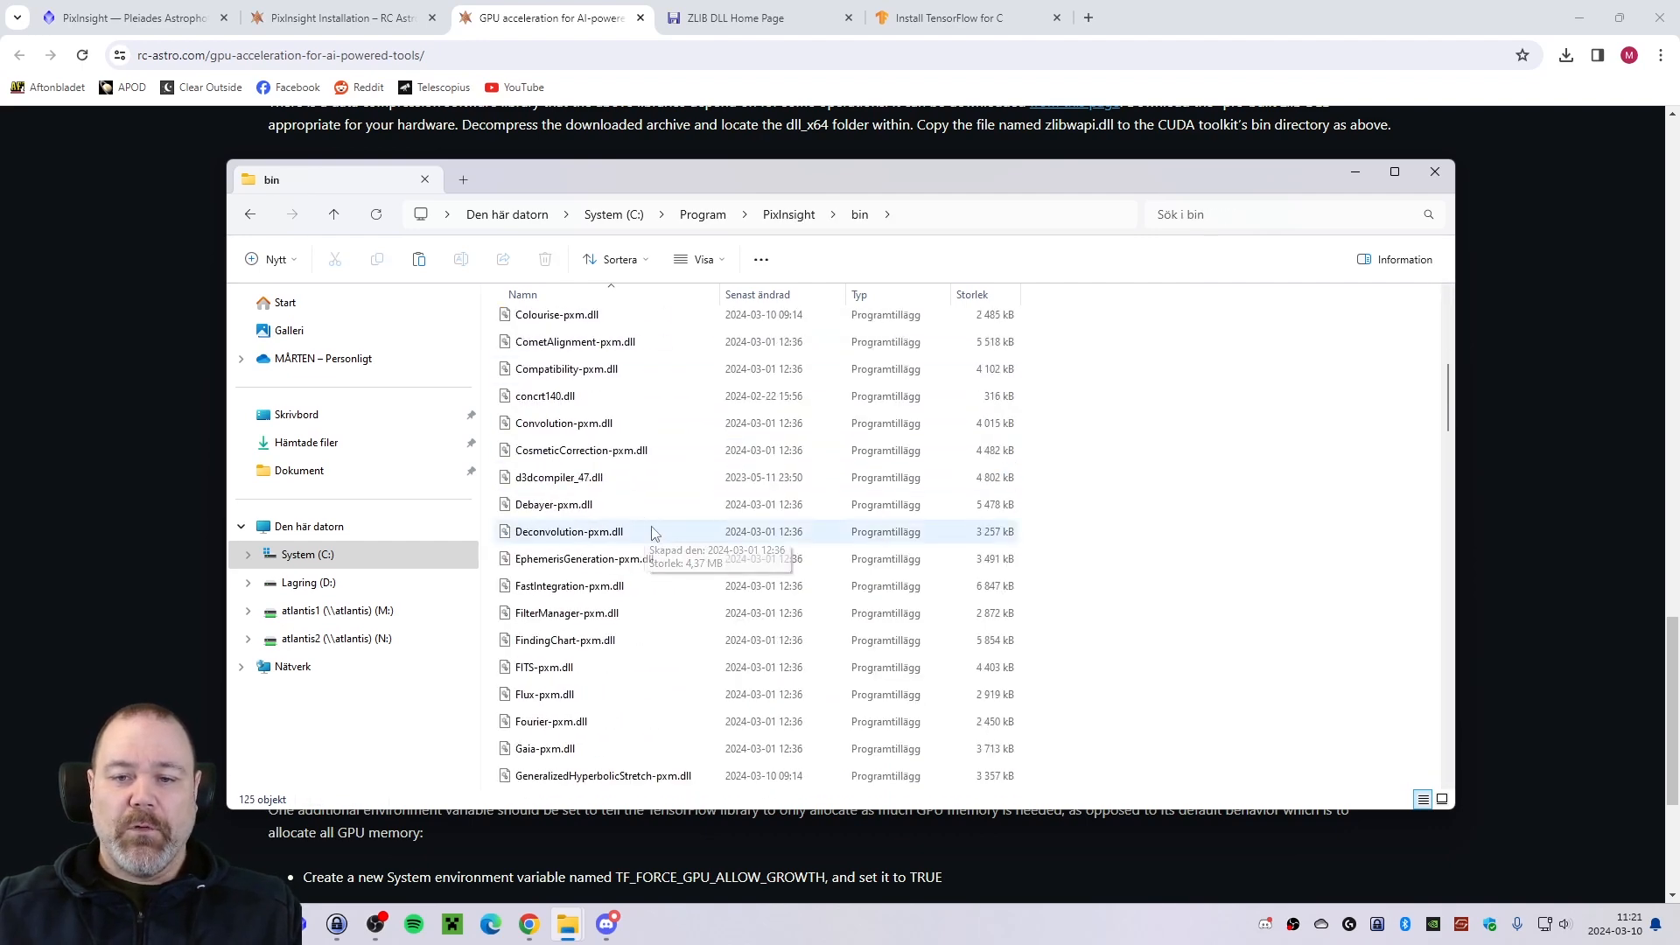
scroll(674, 620, down, 10)
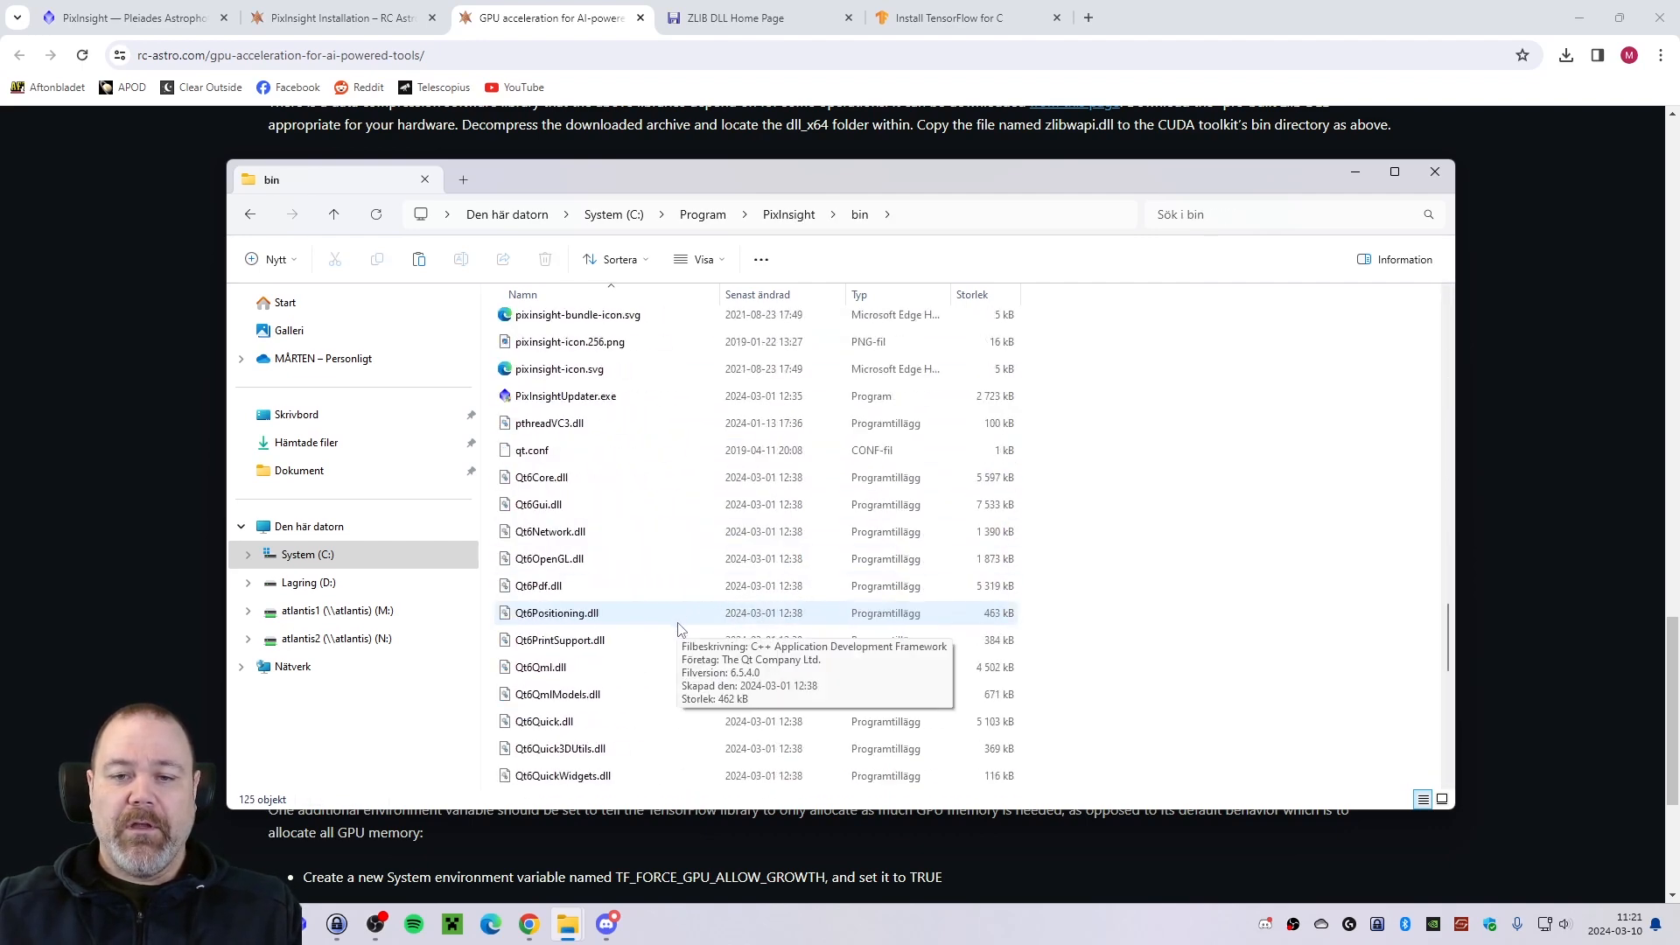
scroll(676, 632, up, 2)
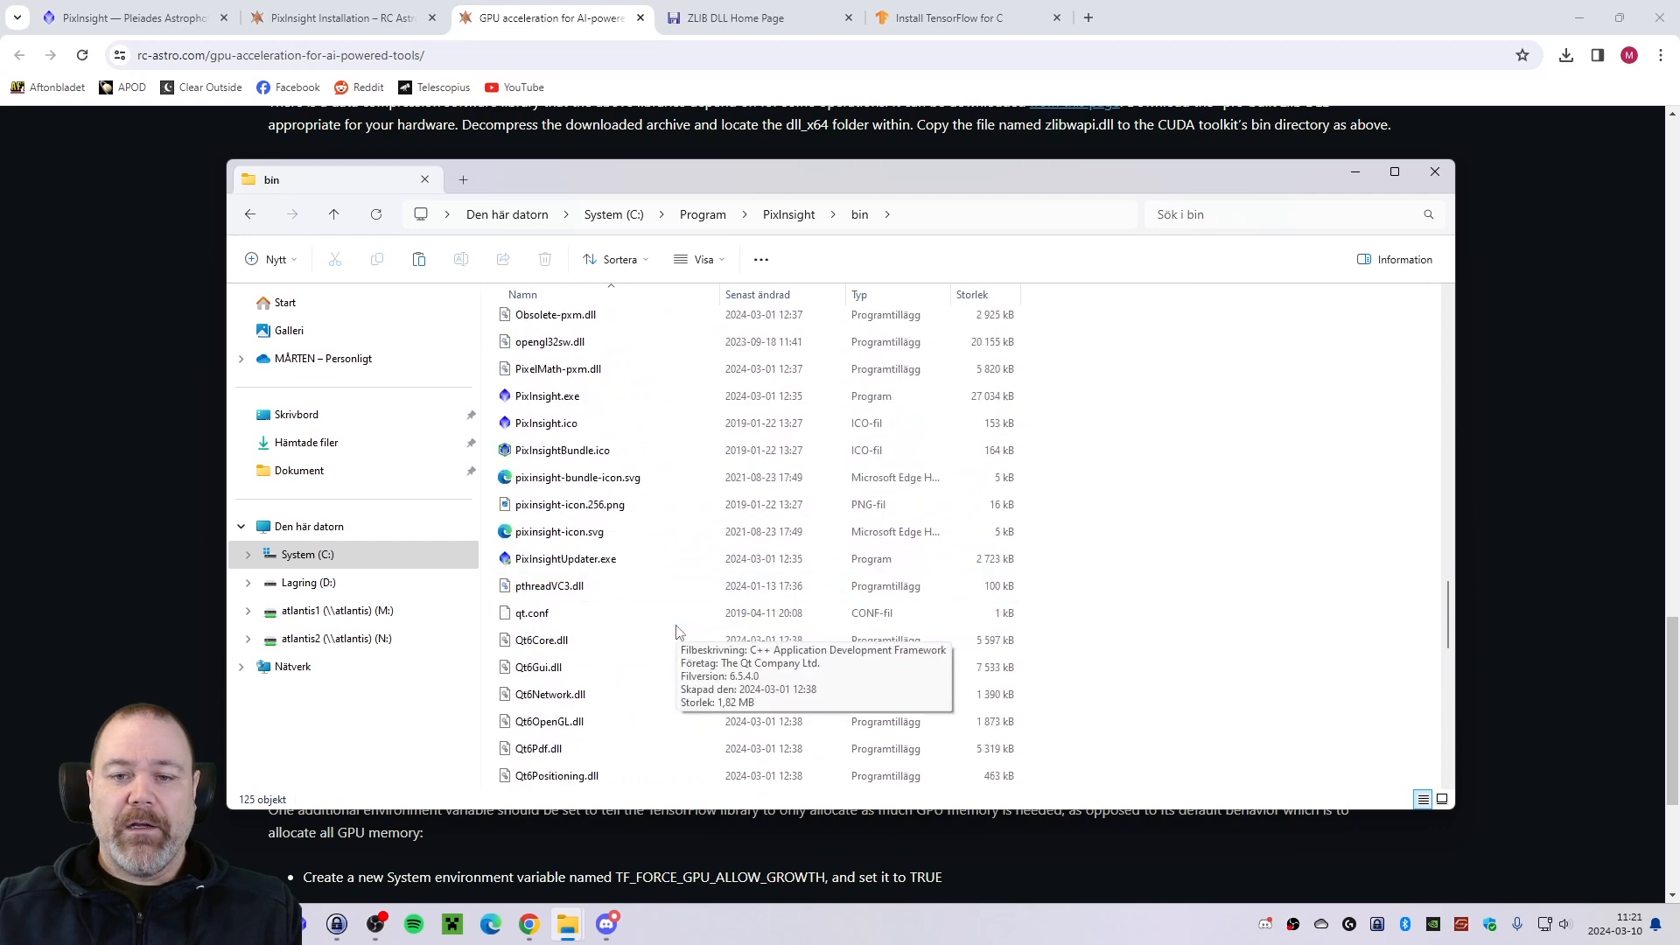
scroll(677, 632, down, 12)
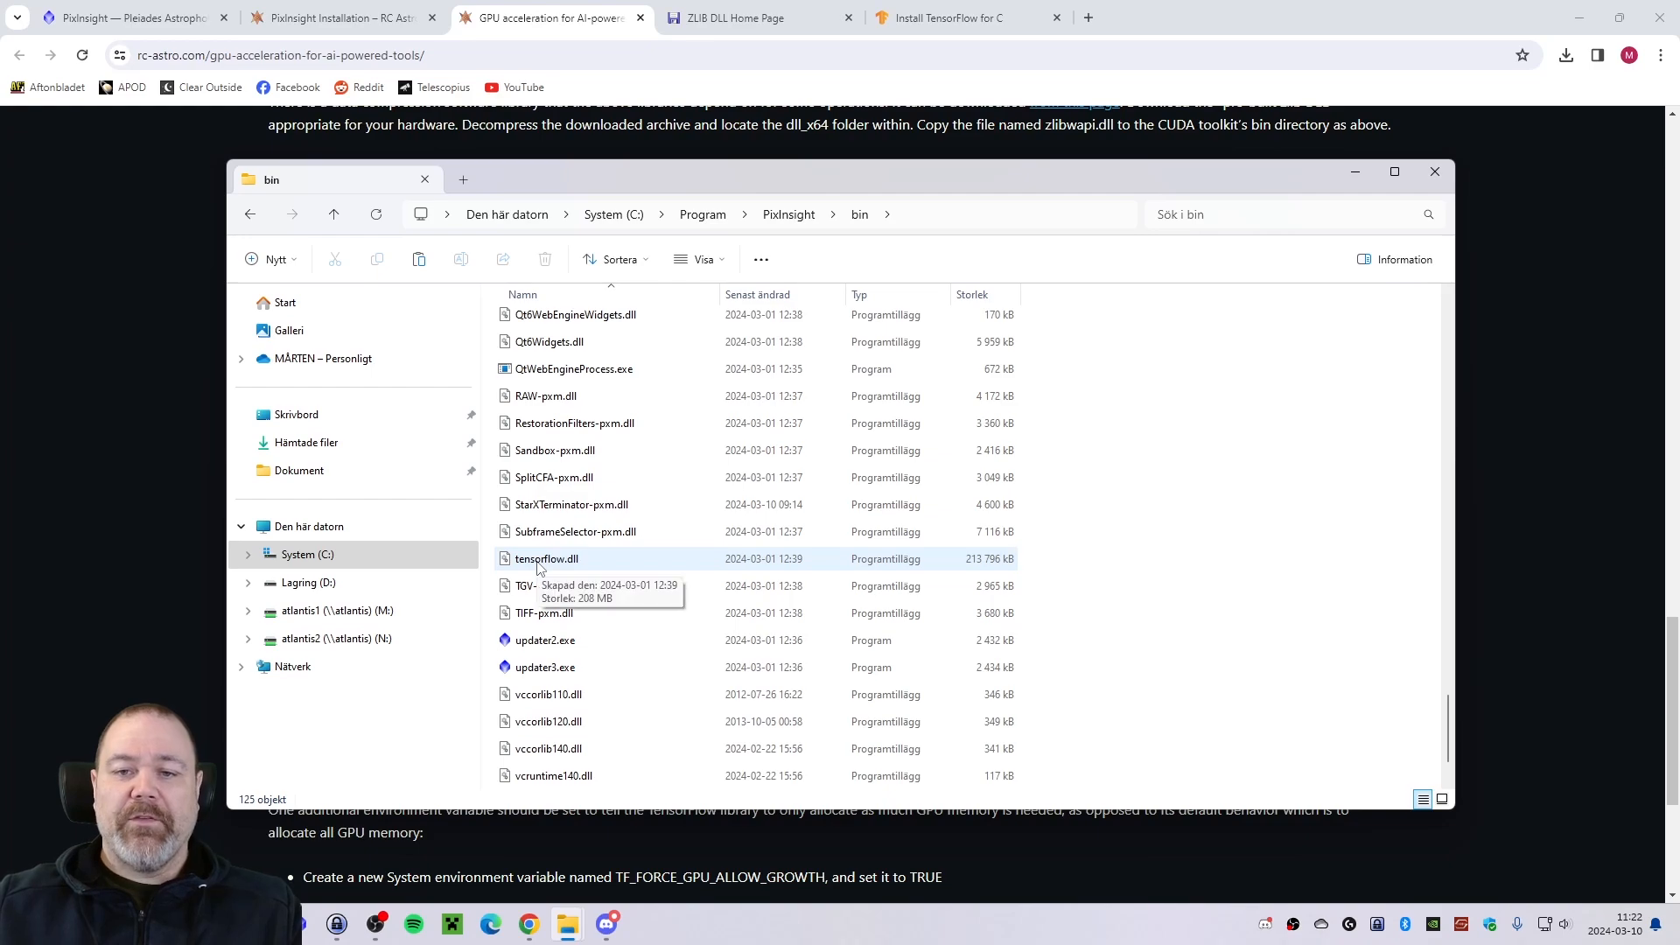
Rename the original tensorflow.dll in PixInsight's bin folder to tensorflow_cpuonly.dll.
key(alt+Tab)
key(alt+Tab)
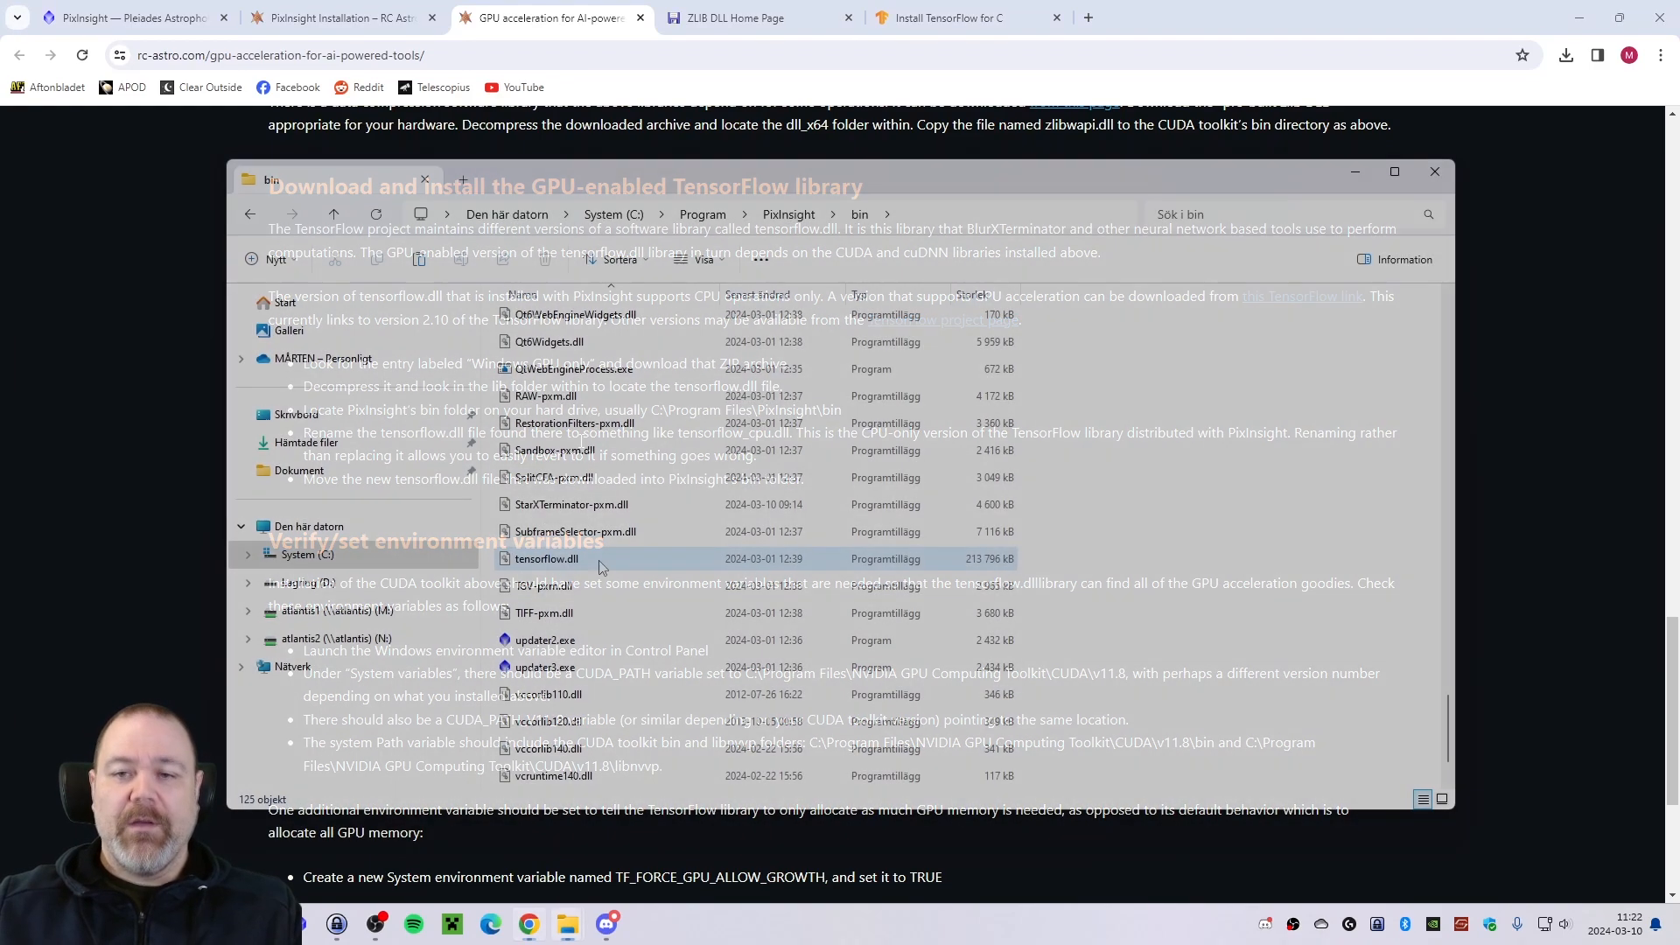
right_click(592, 565)
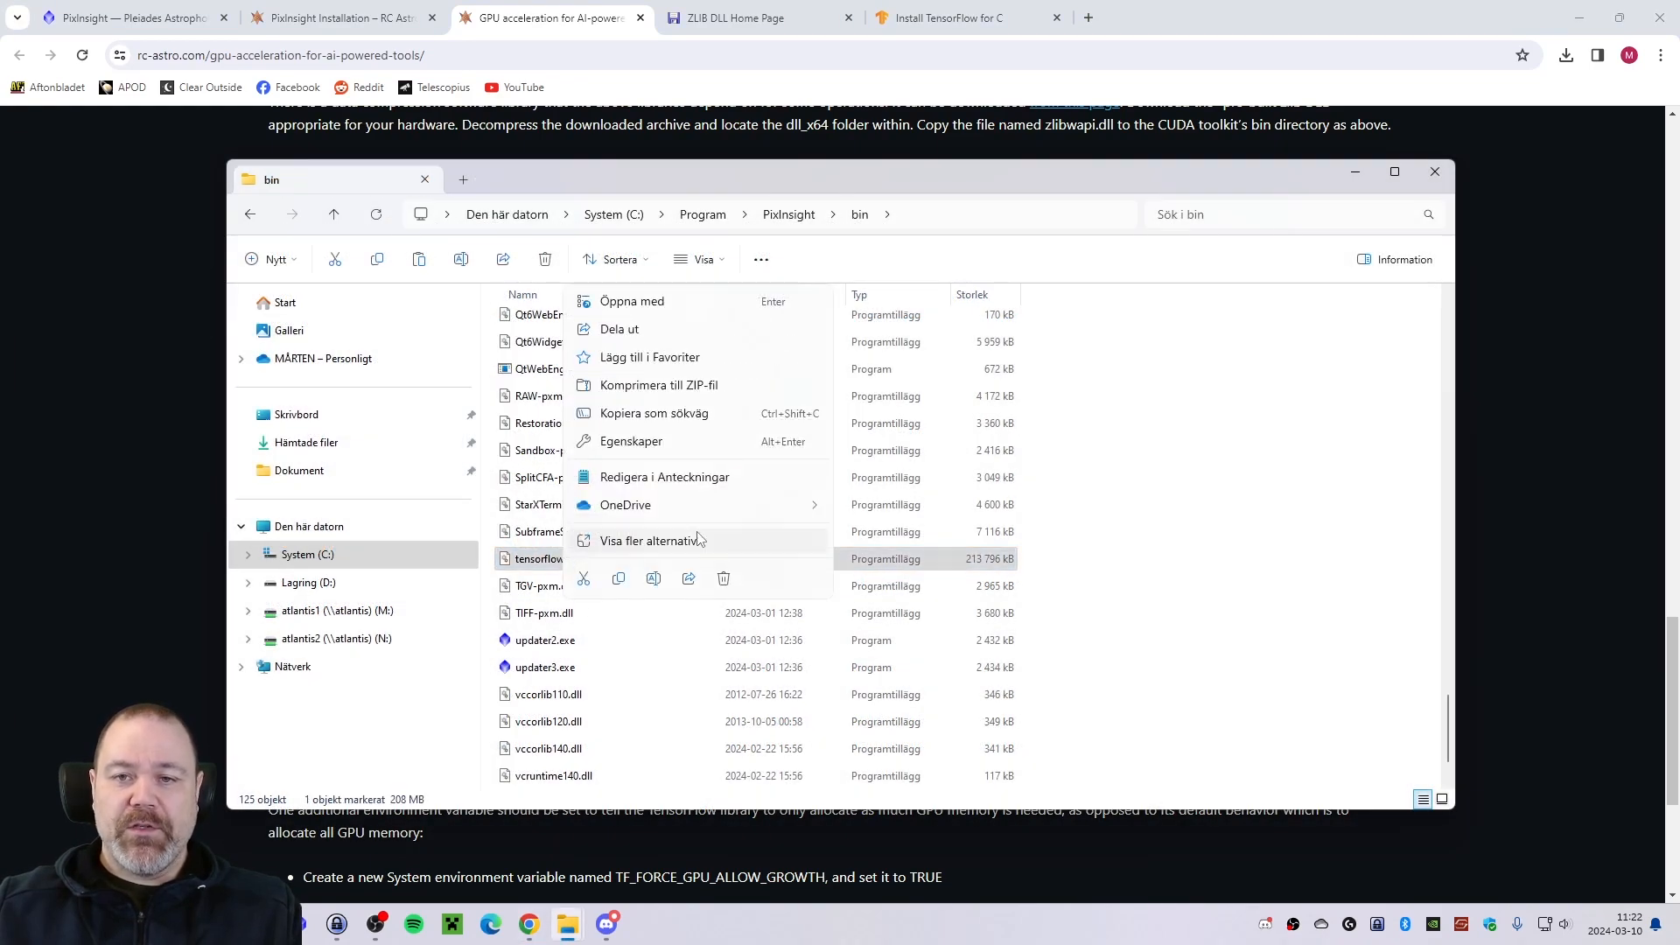
click(653, 579)
key(Right)
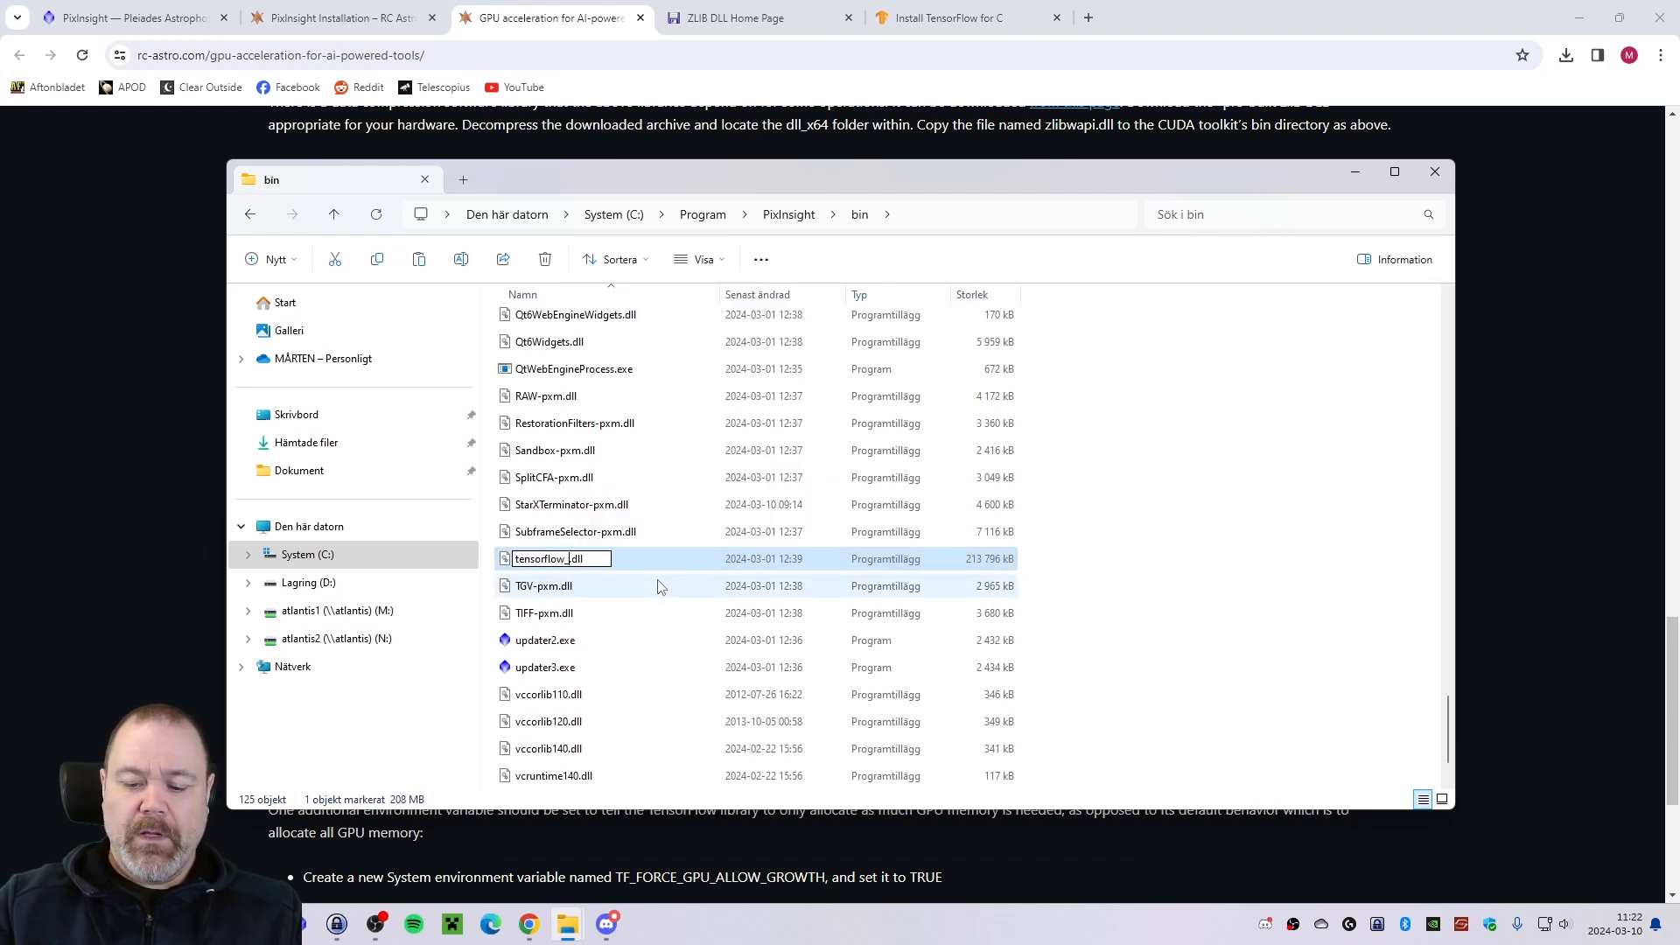
text(_cpu)
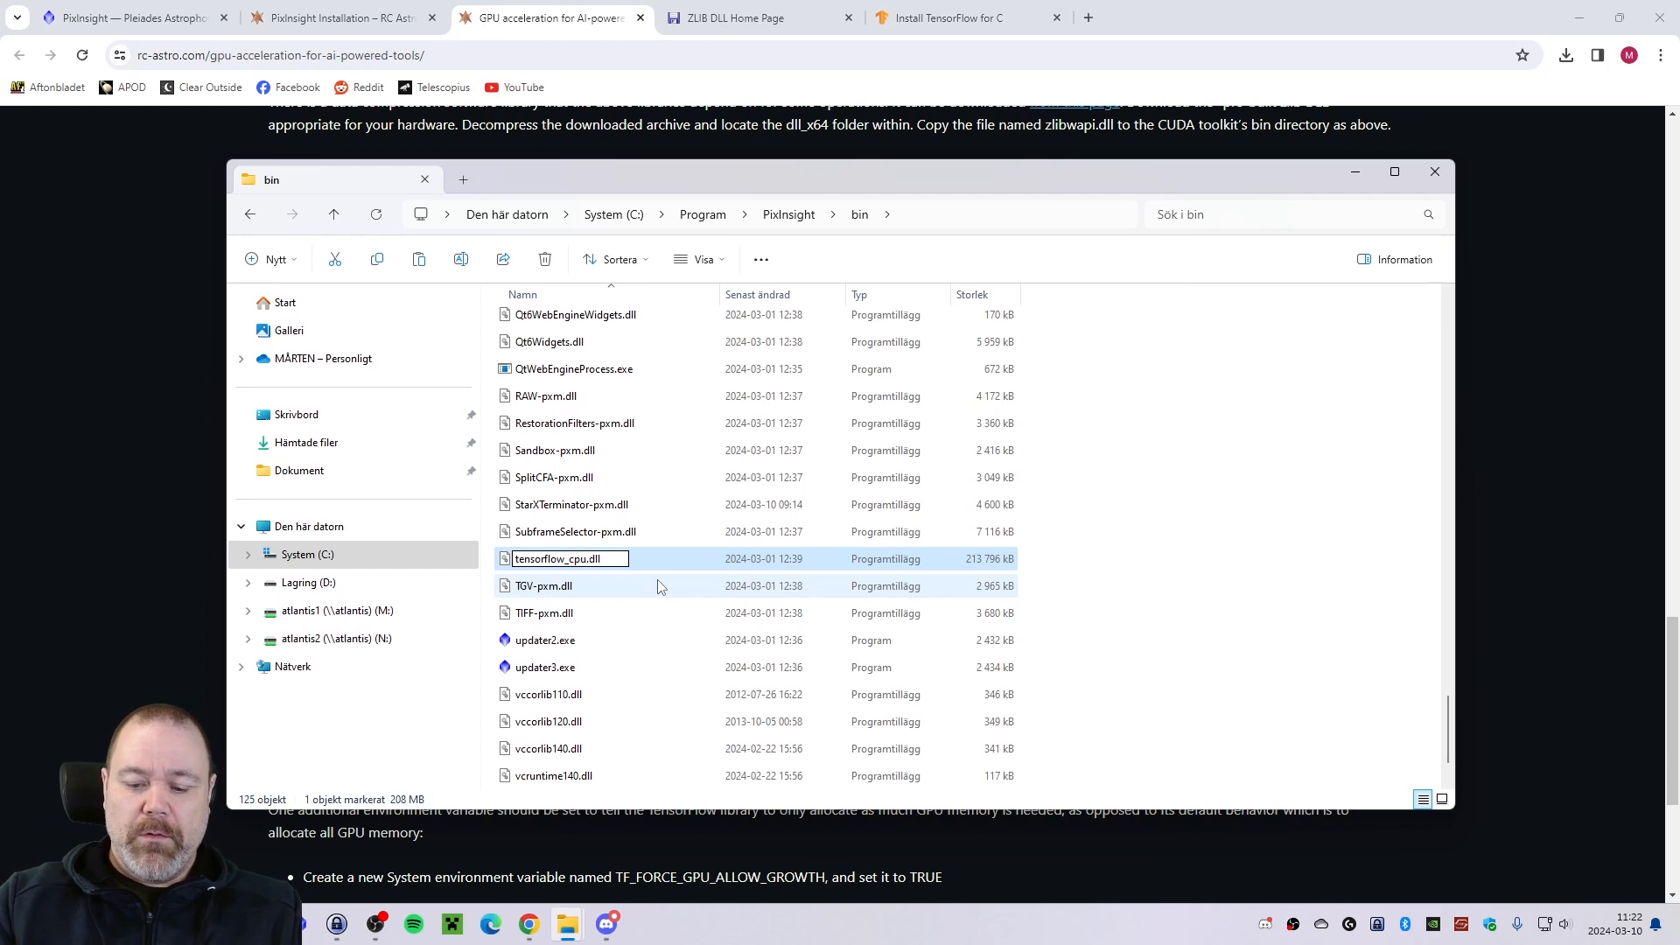
text(only)
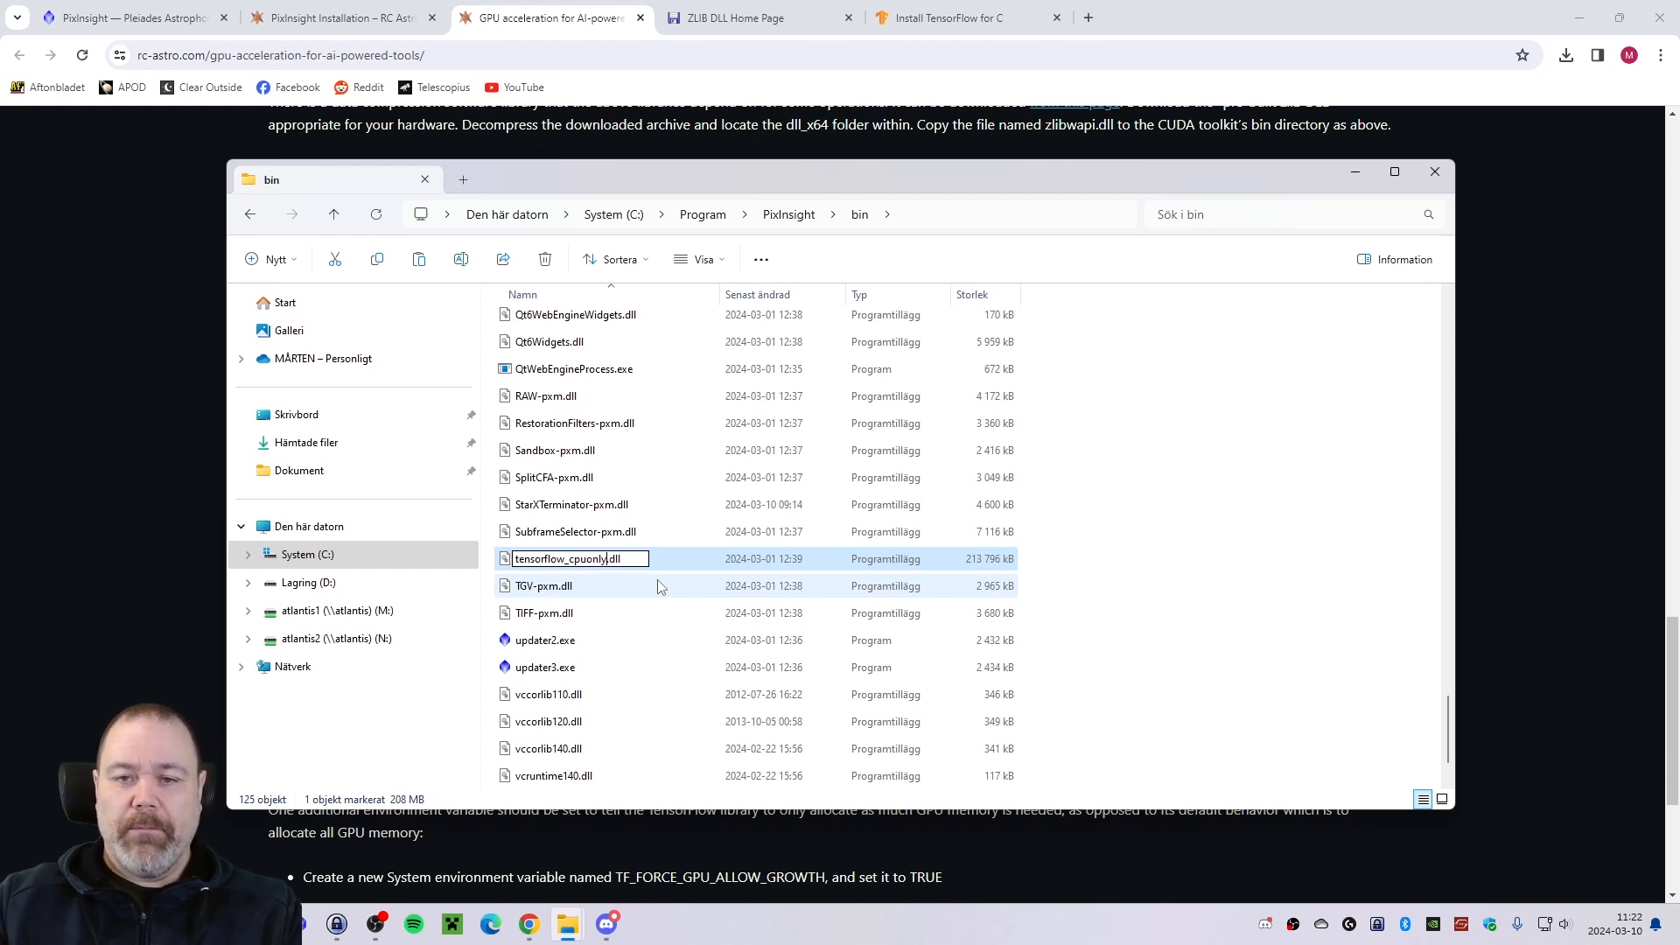
key(Return)
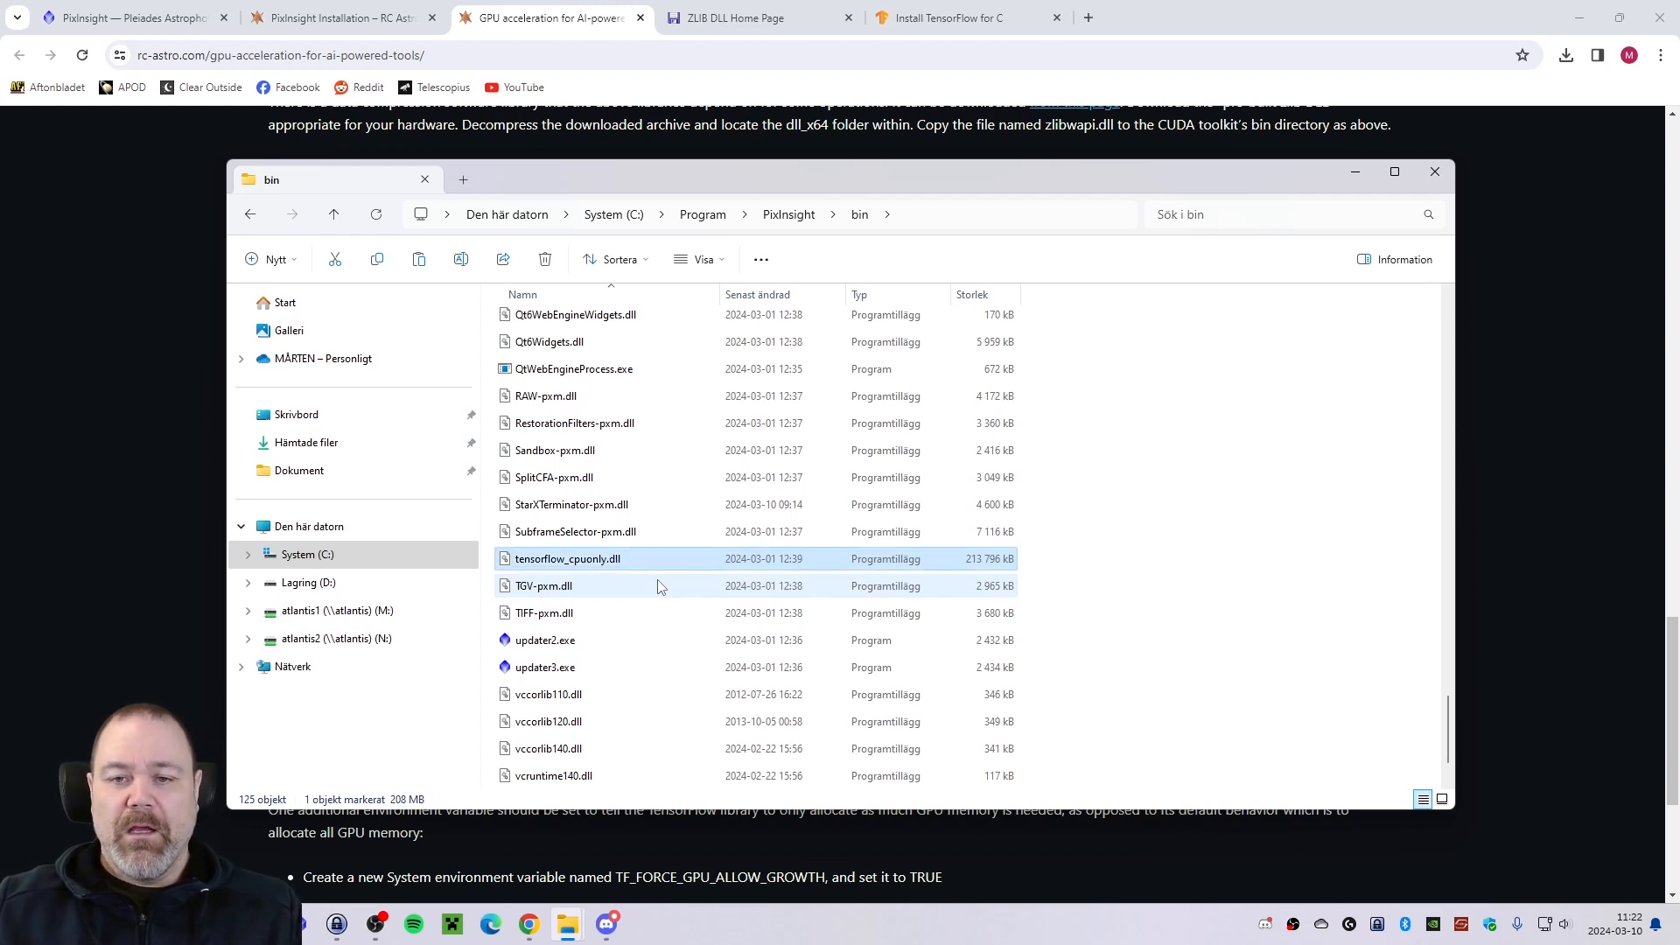
Copy the GPU-enabled tensorflow.dll from the extracted lib folder into PixInsight's bin folder, granting administrator permission.
click(165, 516)
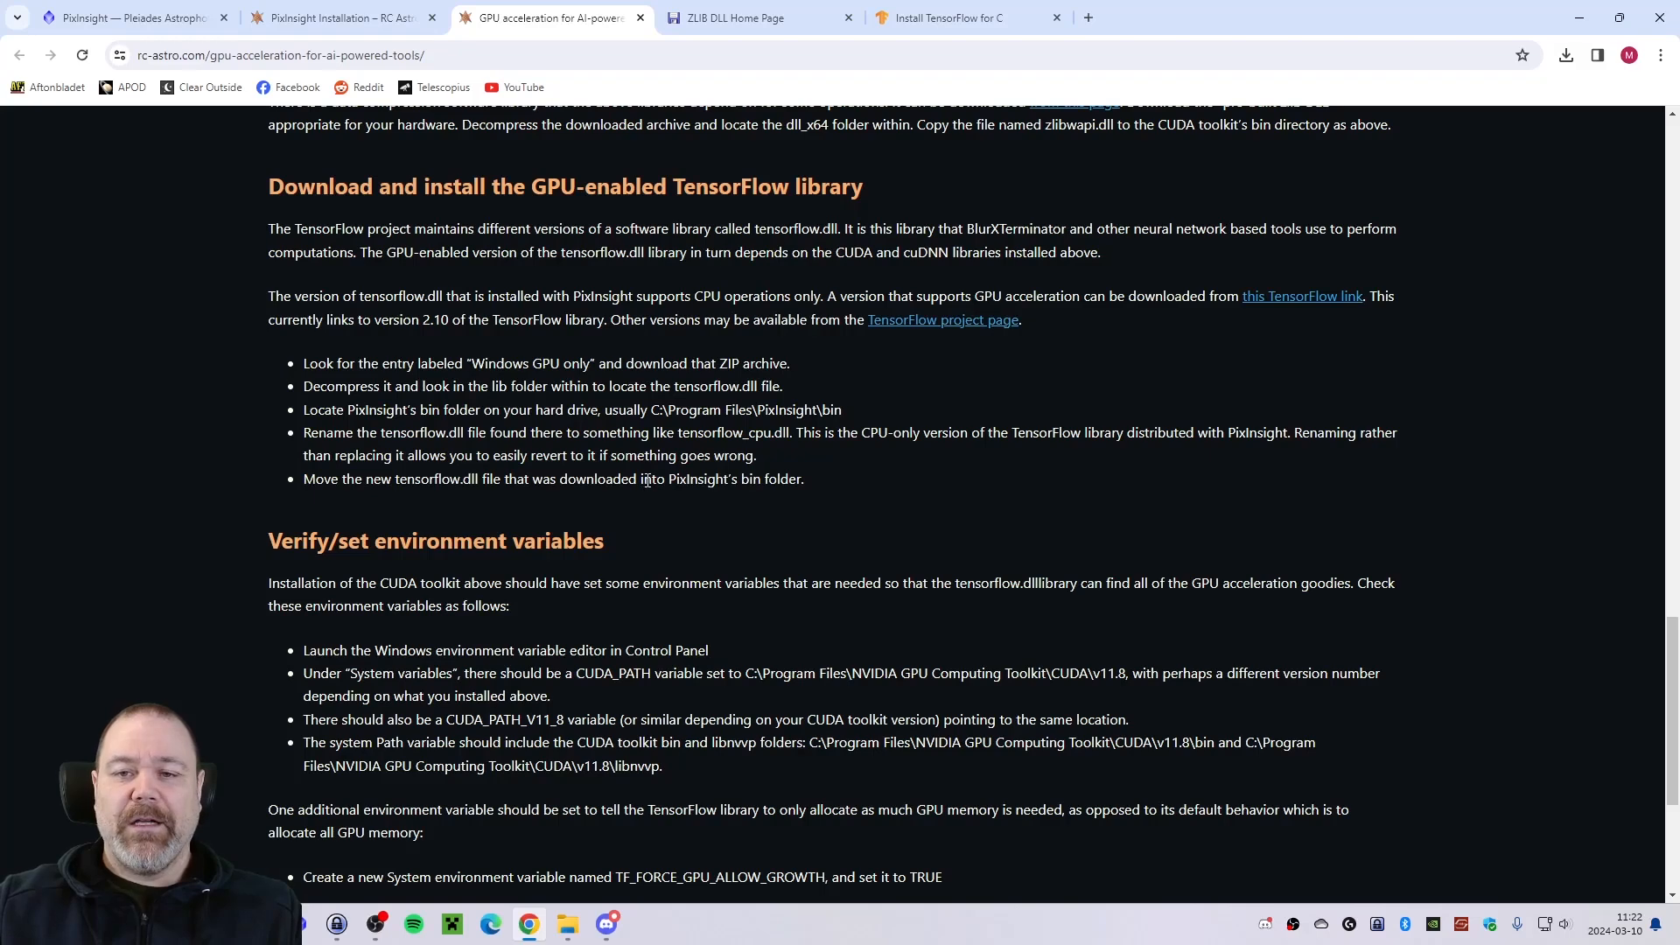
key(alt+Tab)
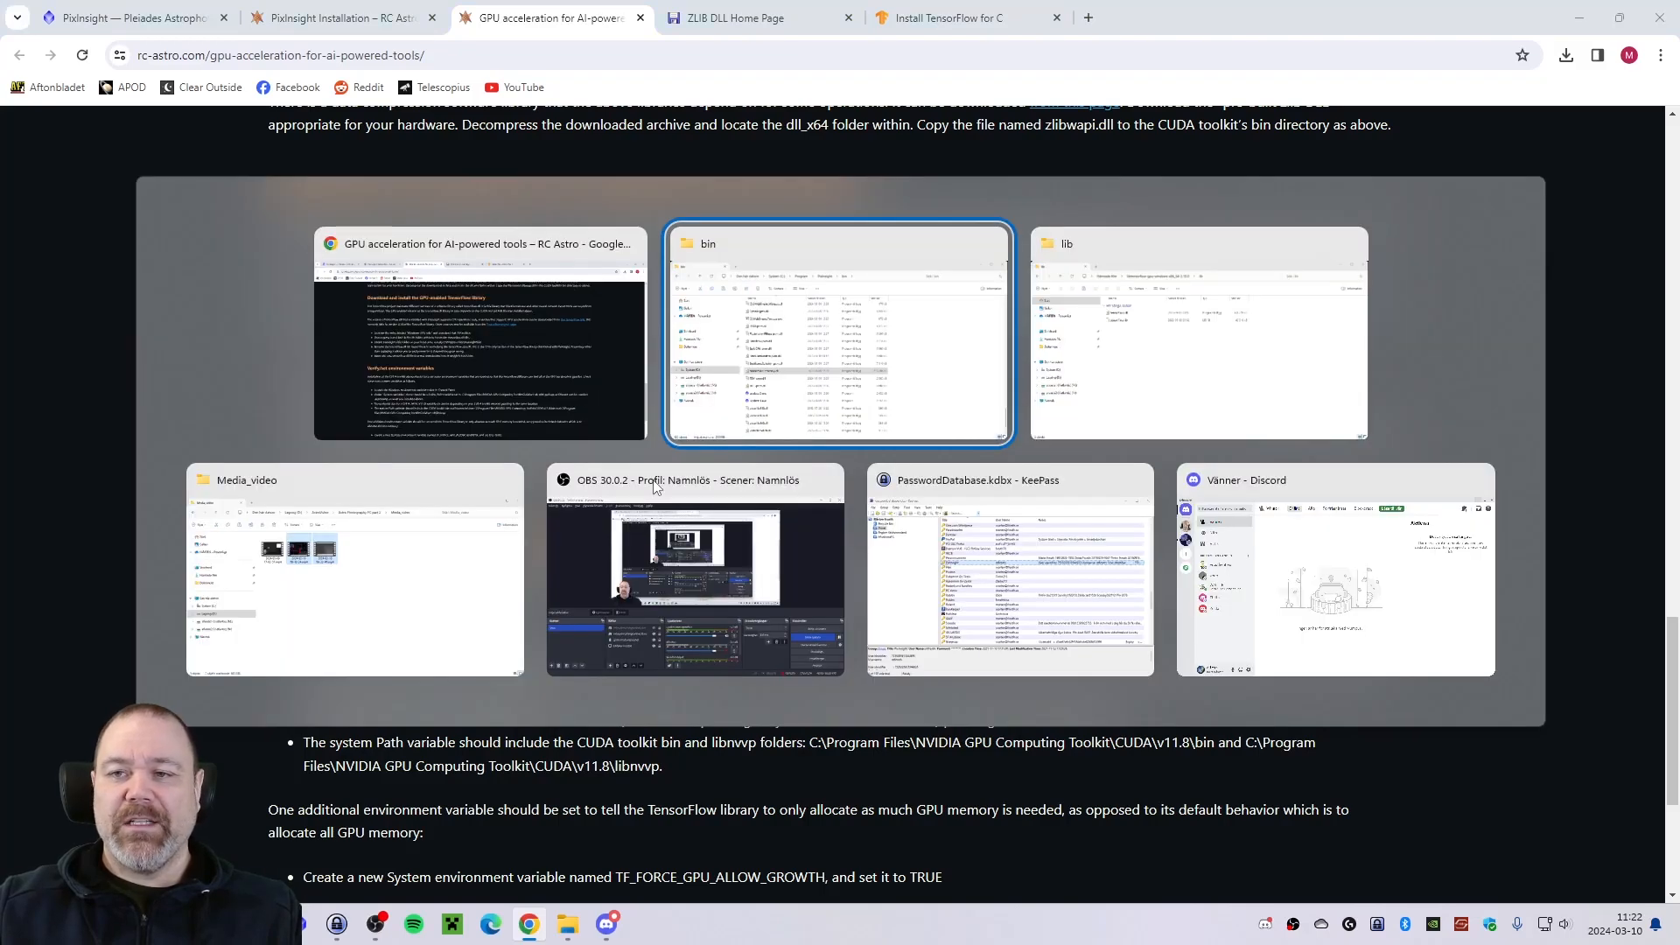
key(Tab)
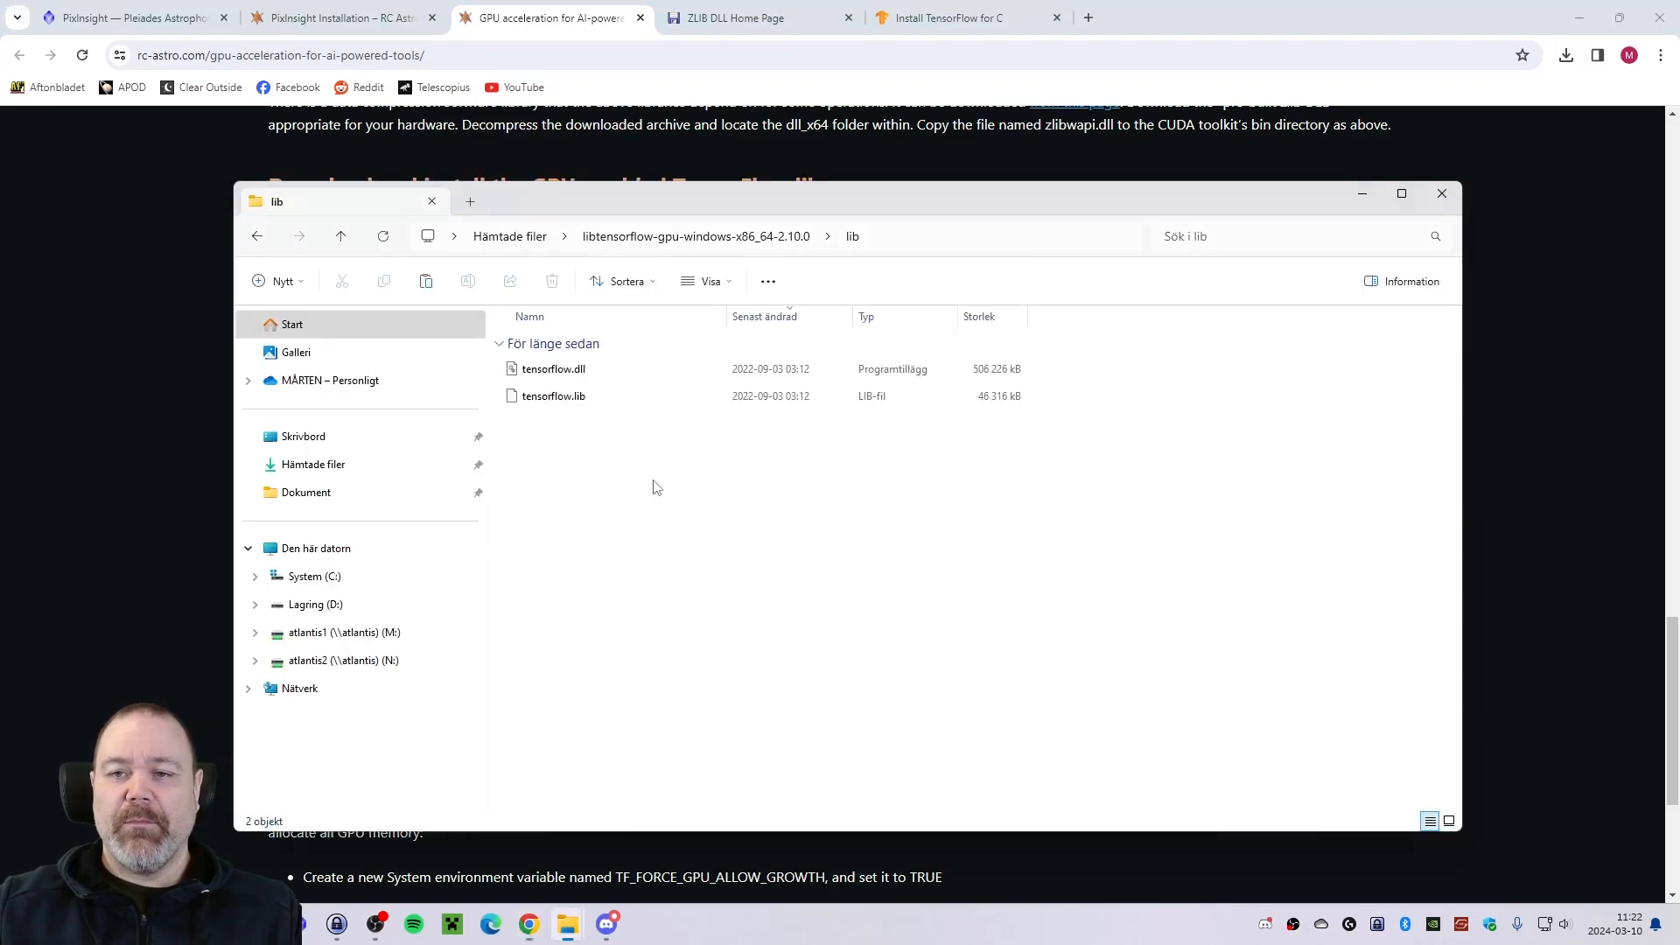
right_click(543, 378)
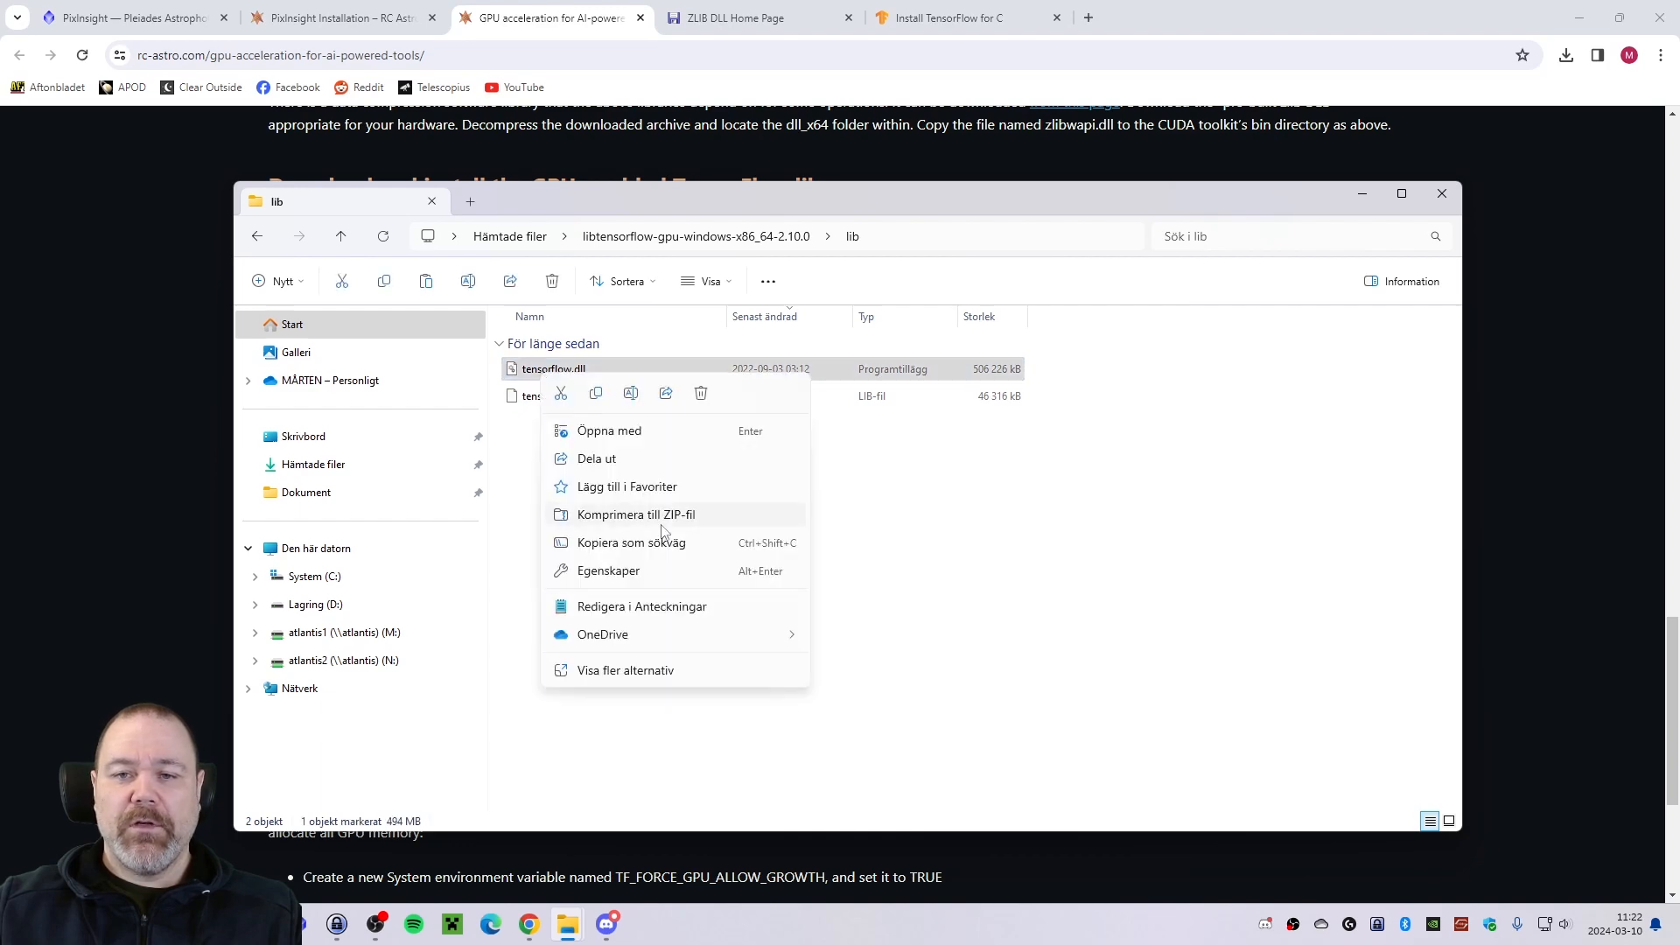
click(596, 393)
key(alt+Tab)
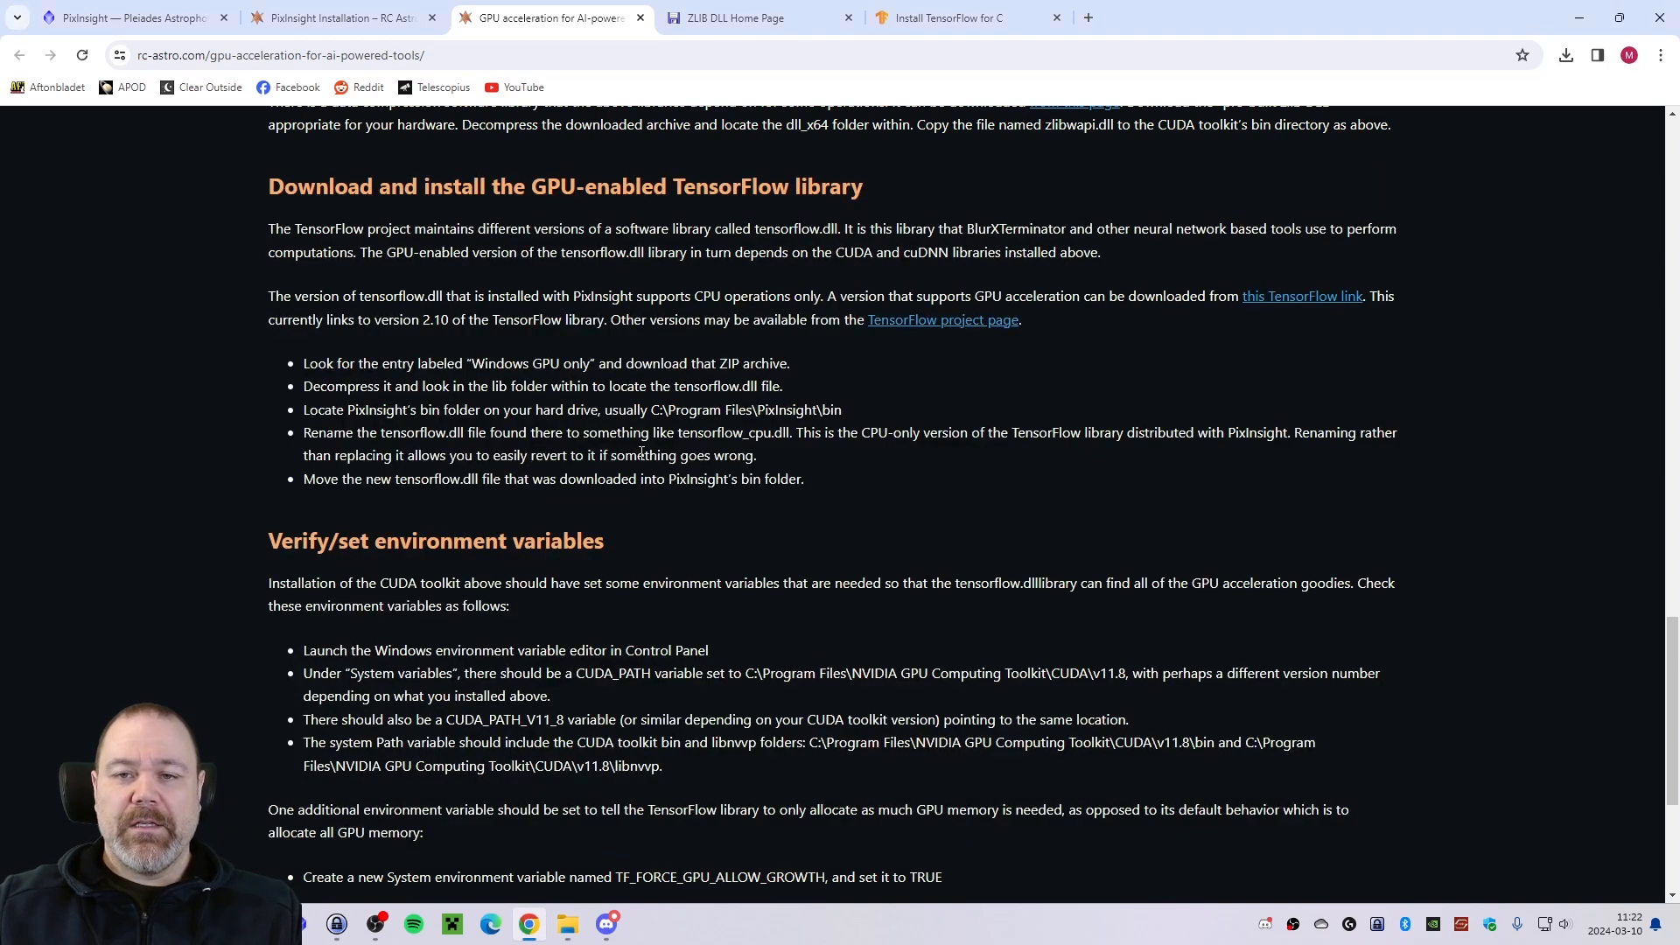
key(alt+Tab)
right_click(1175, 652)
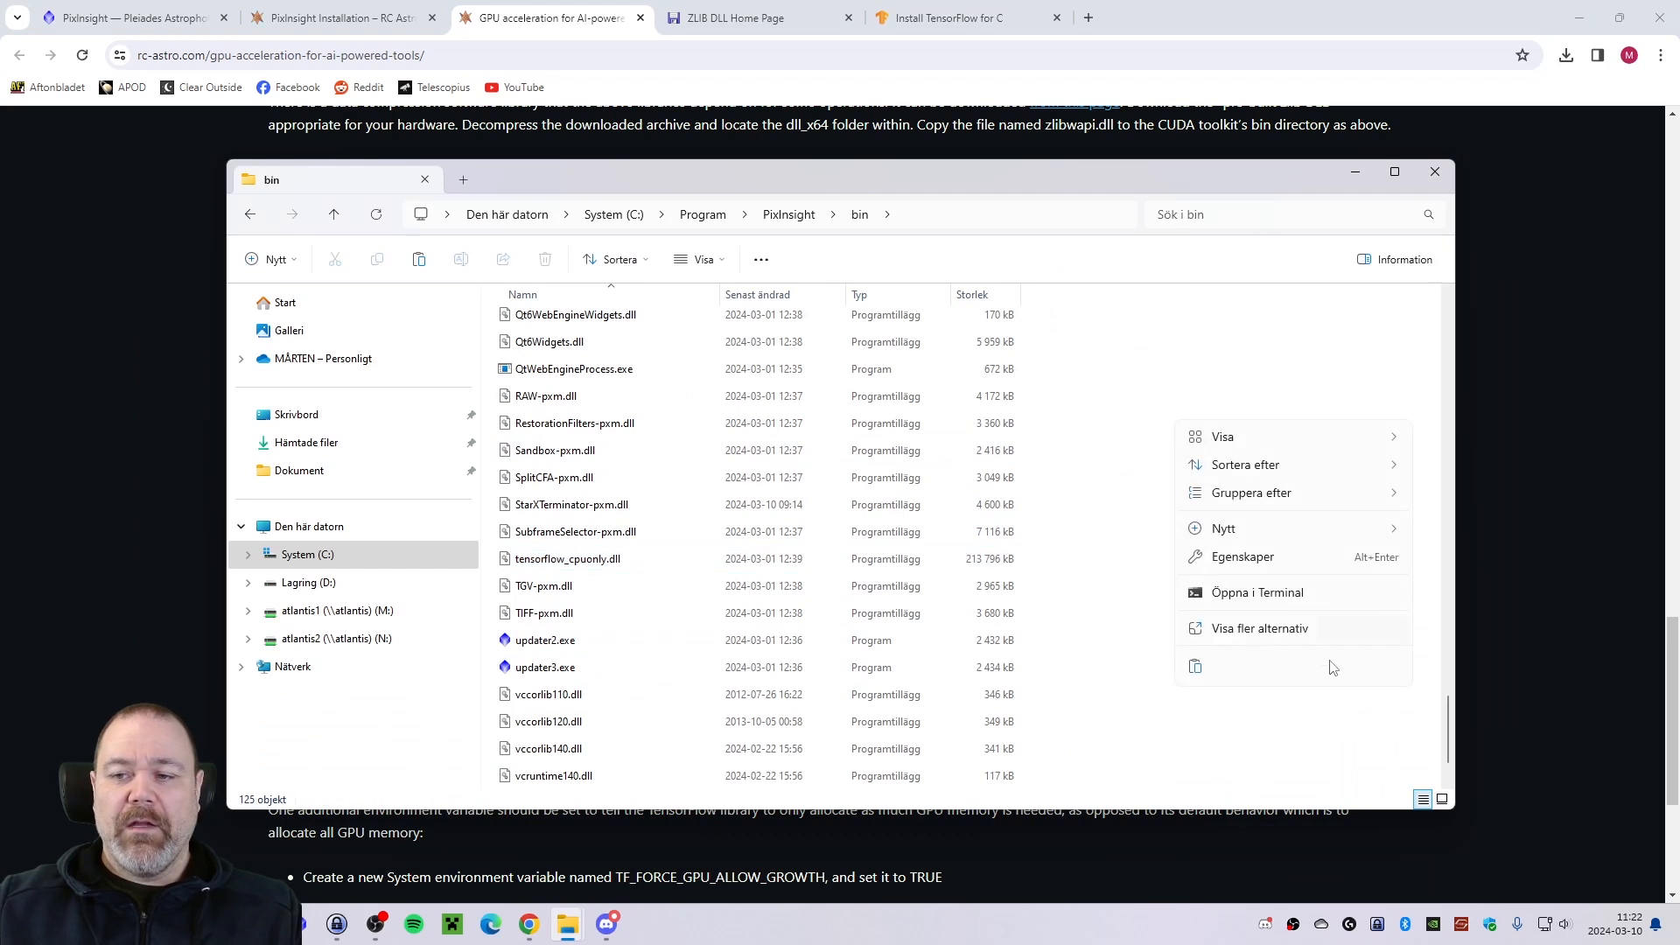
click(1195, 666)
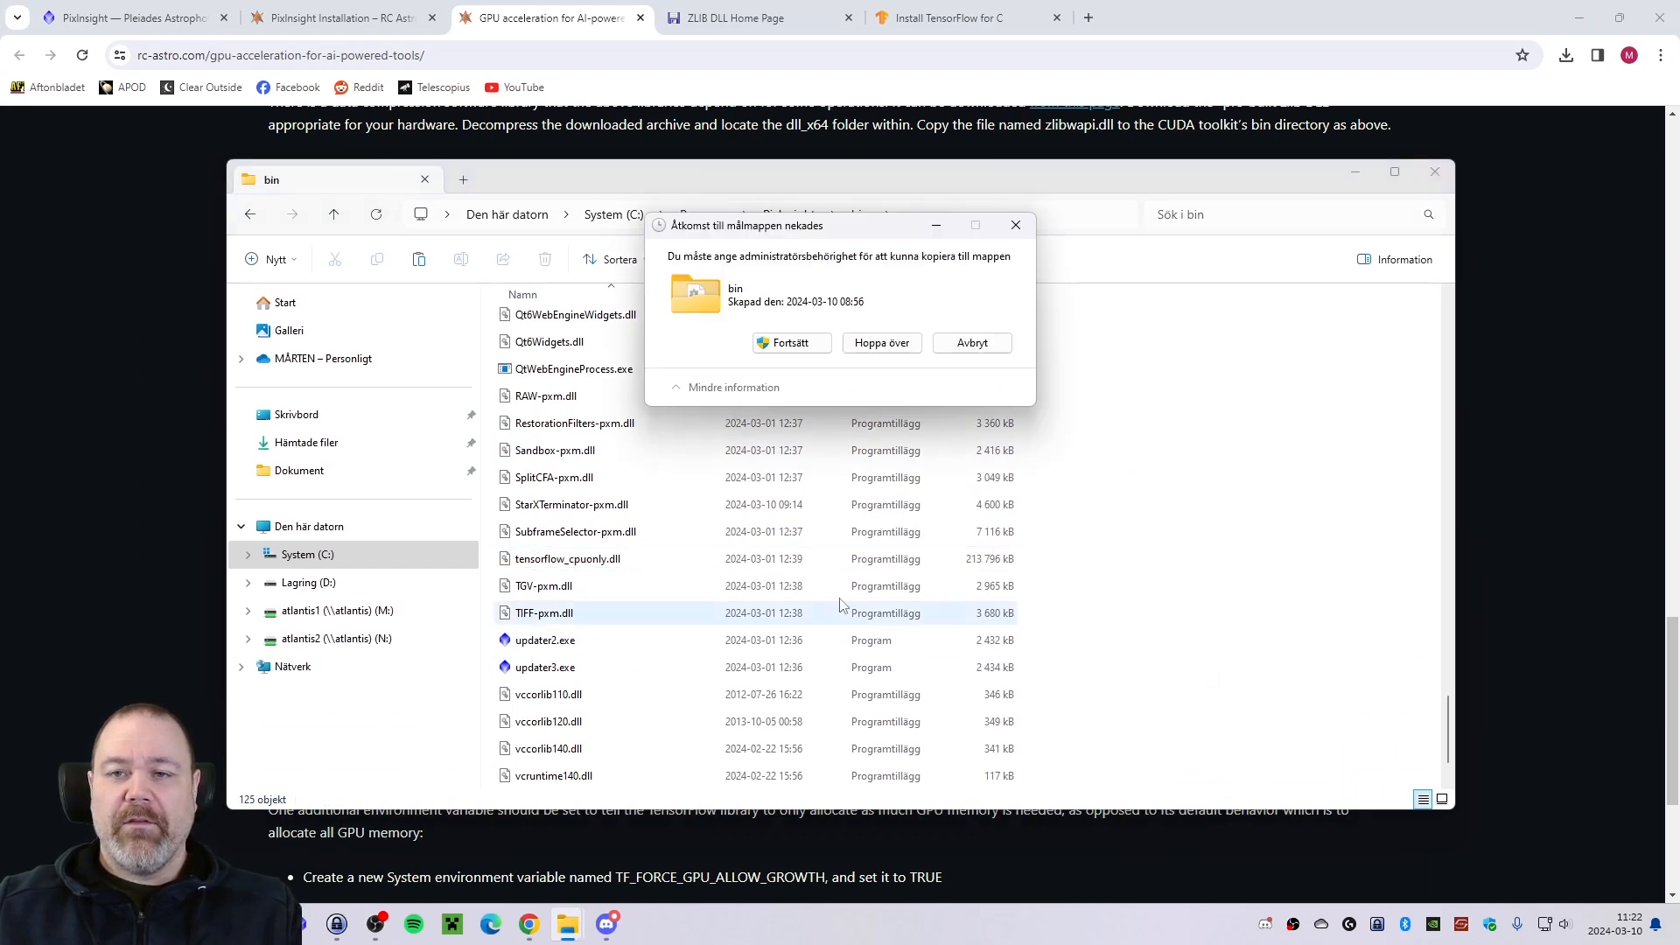
click(775, 342)
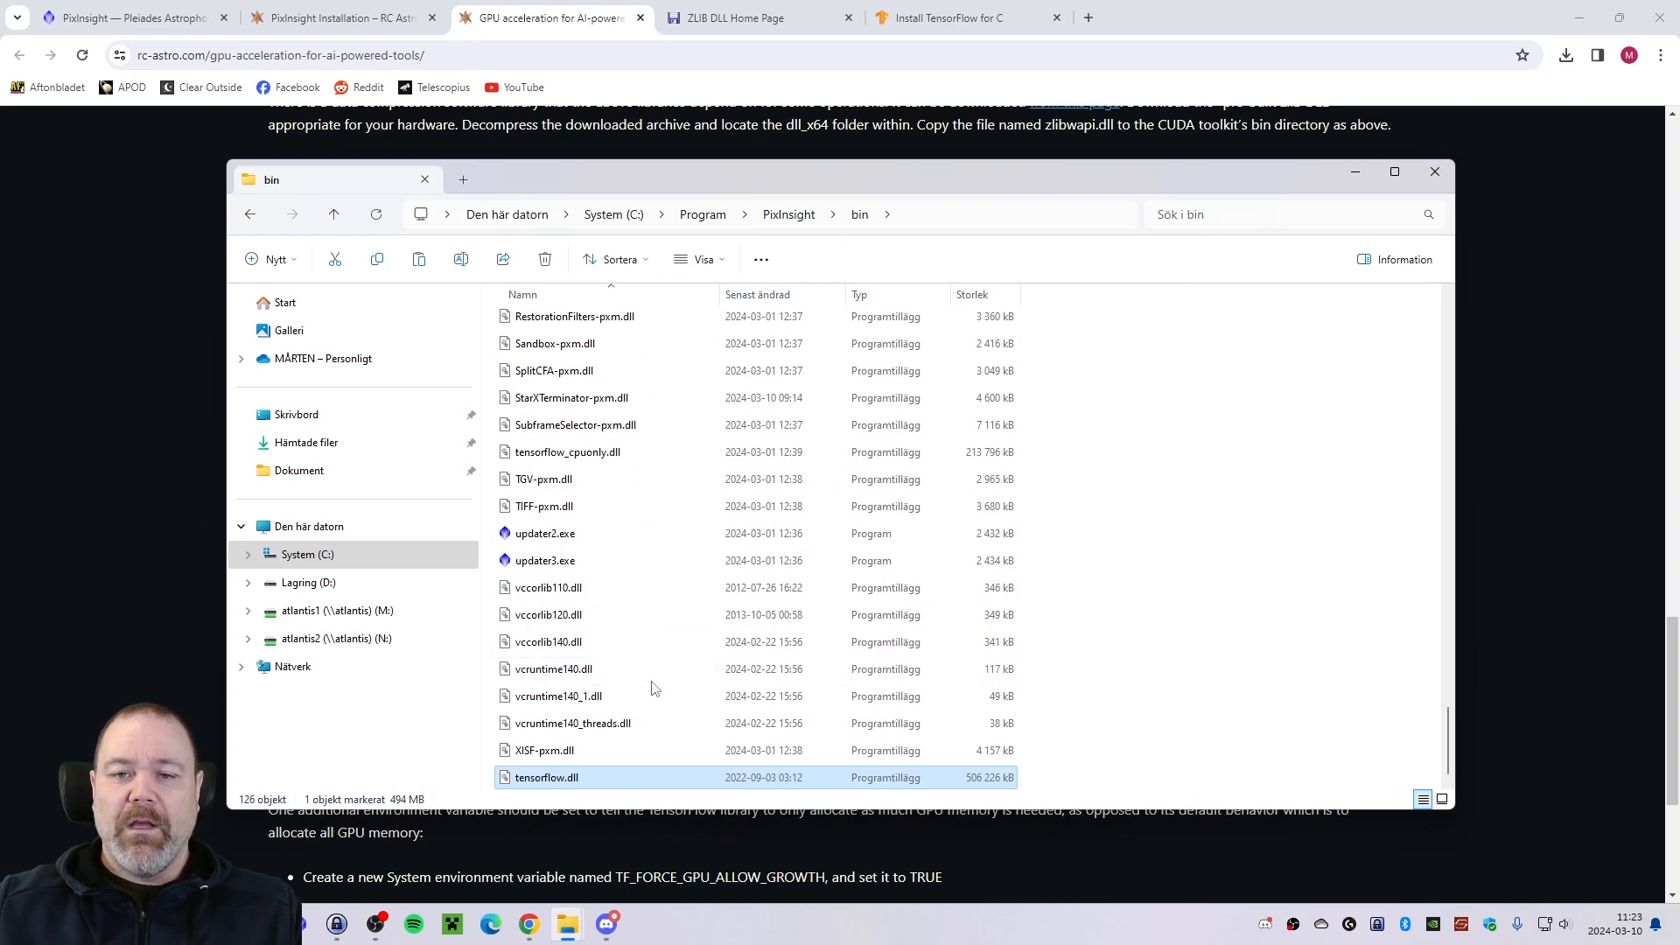
Return to the guide and read its "Verify/set environment variables" section.
click(163, 618)
scroll(296, 518, down, 1)
scroll(295, 519, down, 1)
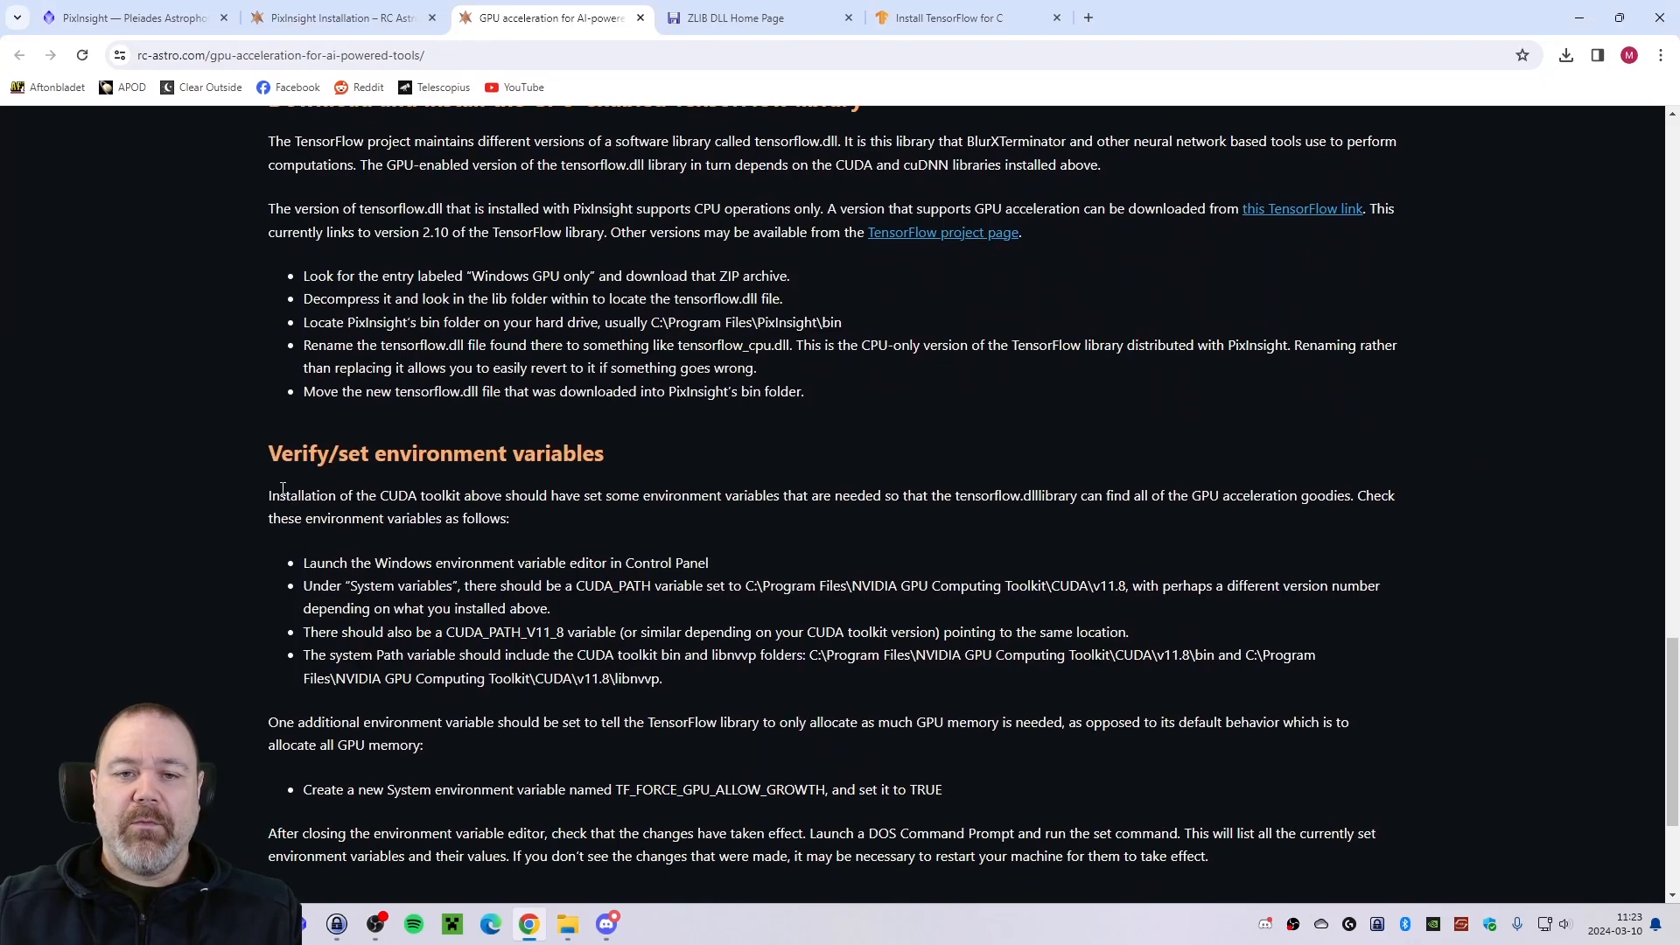
scroll(276, 475, down, 1)
scroll(277, 420, down, 1)
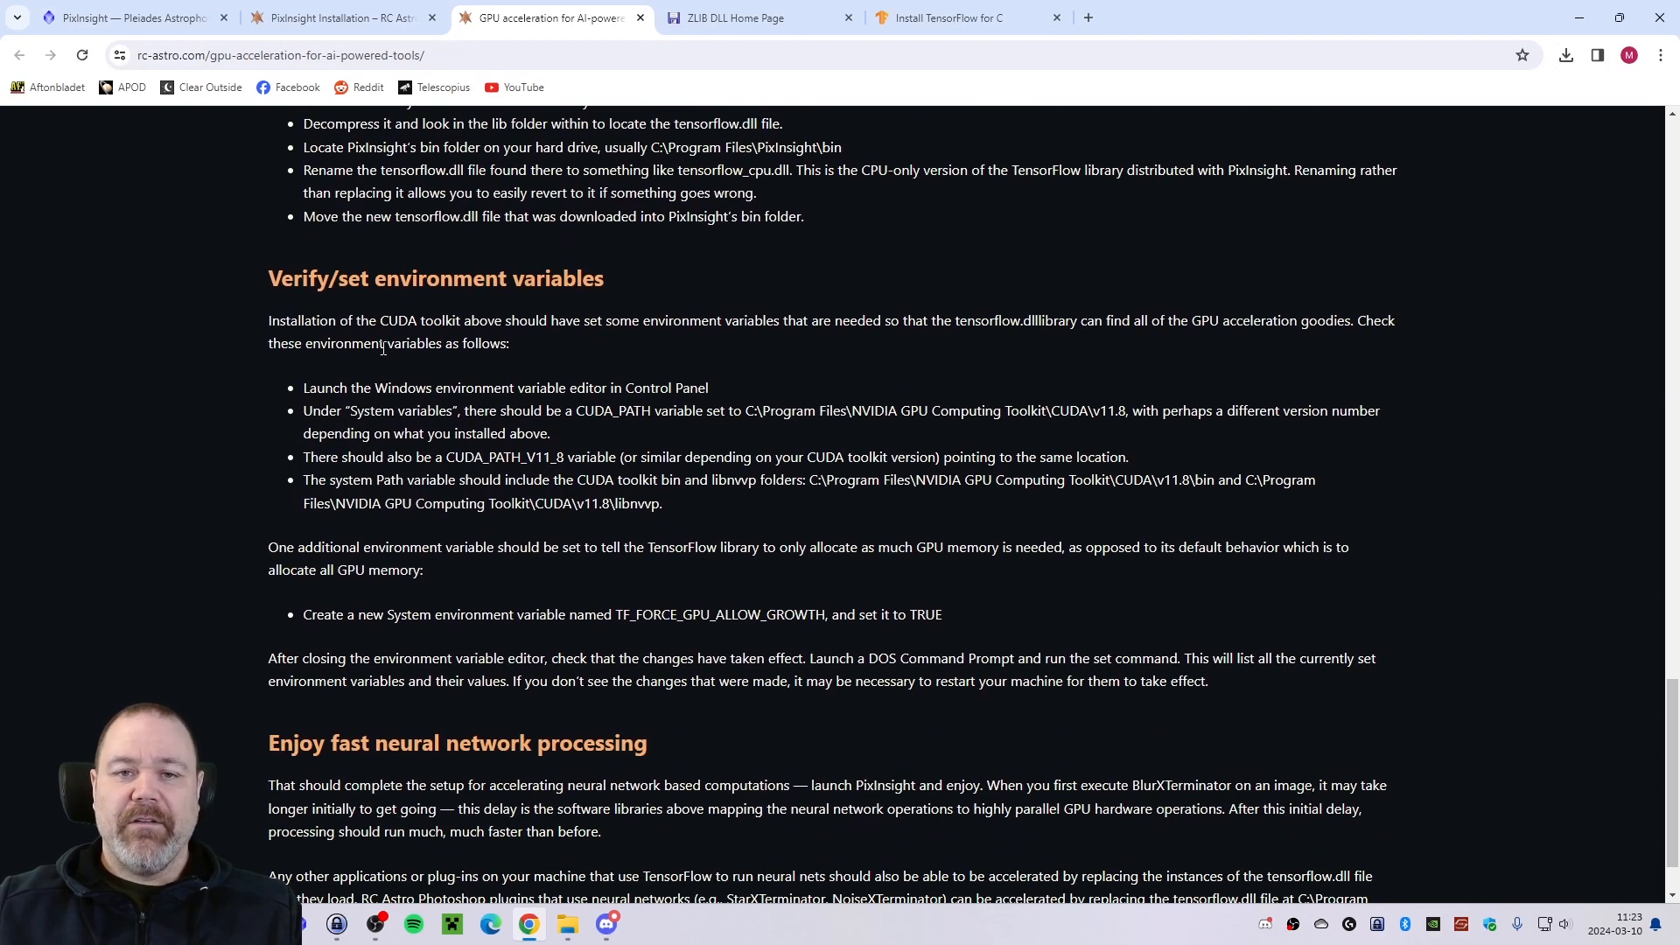
scroll(354, 359, down, 1)
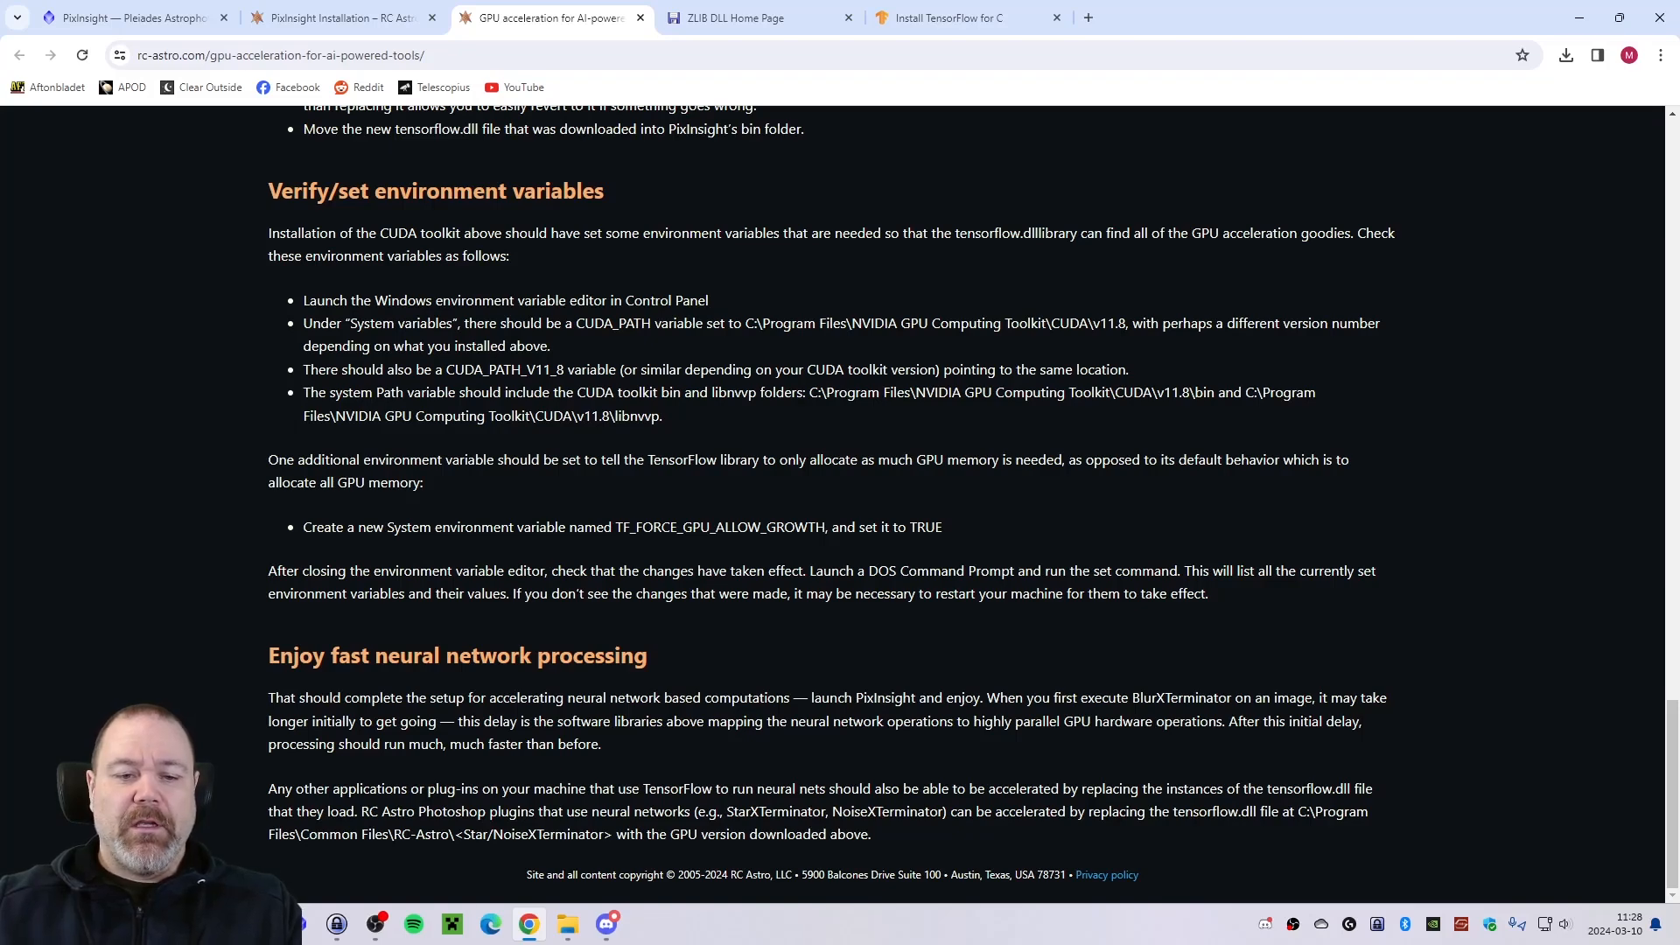
Open the Windows environment variables editor through the system information page's advanced system settings.
key(super+x)
click(77, 504)
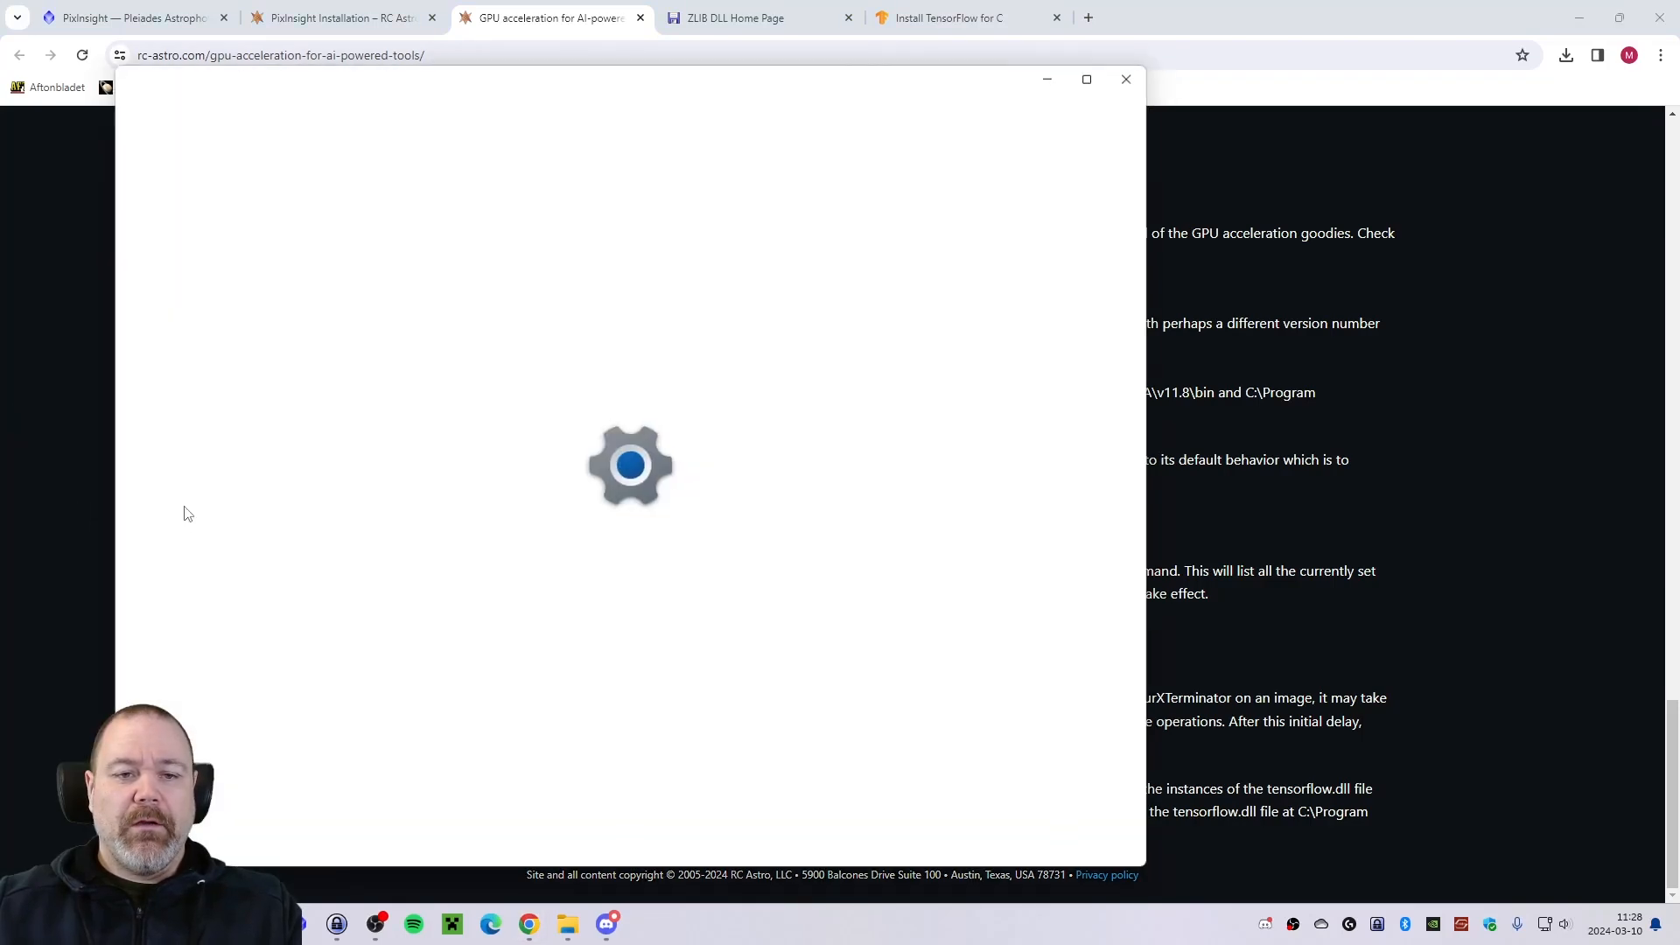
drag(586, 85, 661, 80)
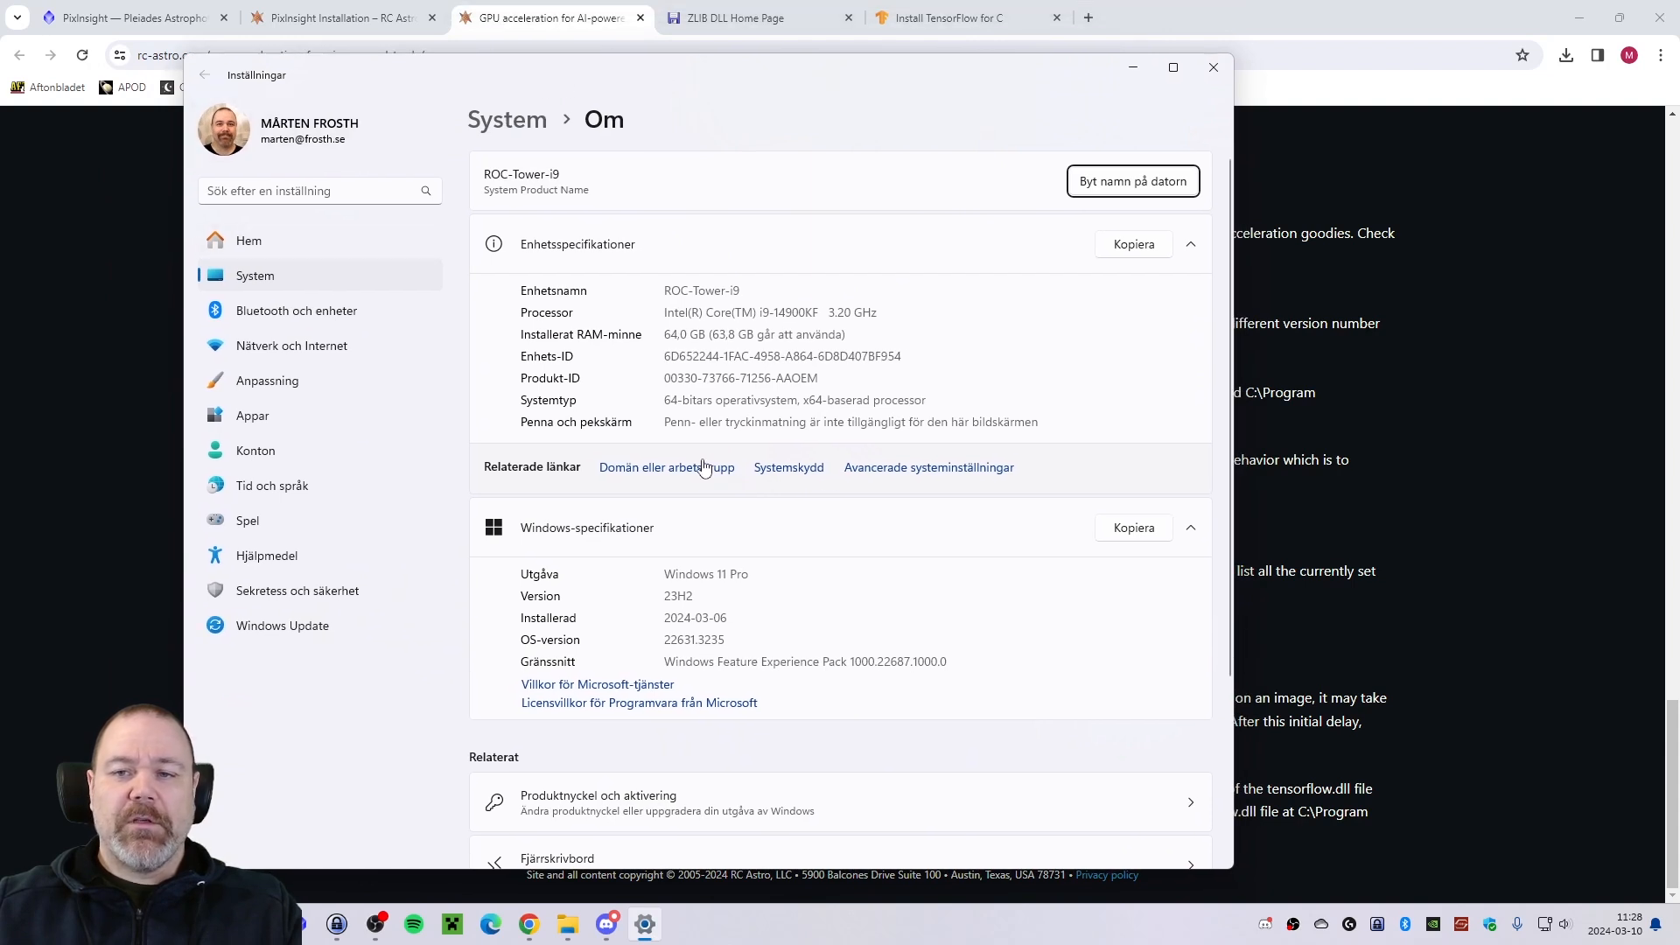
click(928, 470)
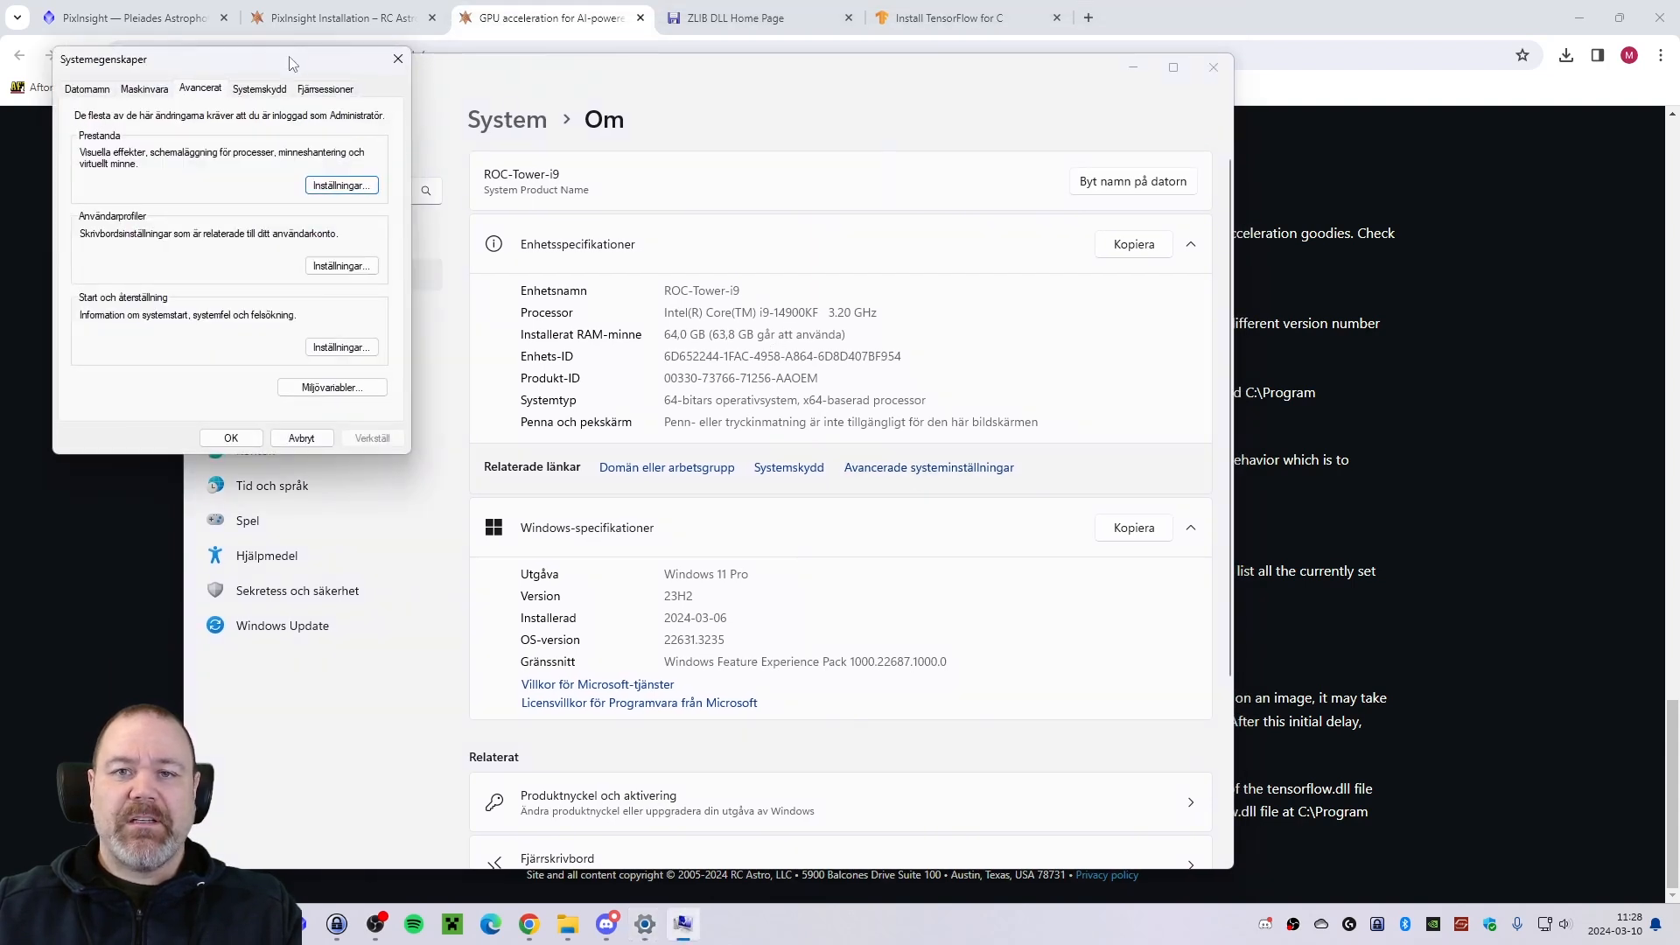
drag(295, 73, 653, 108)
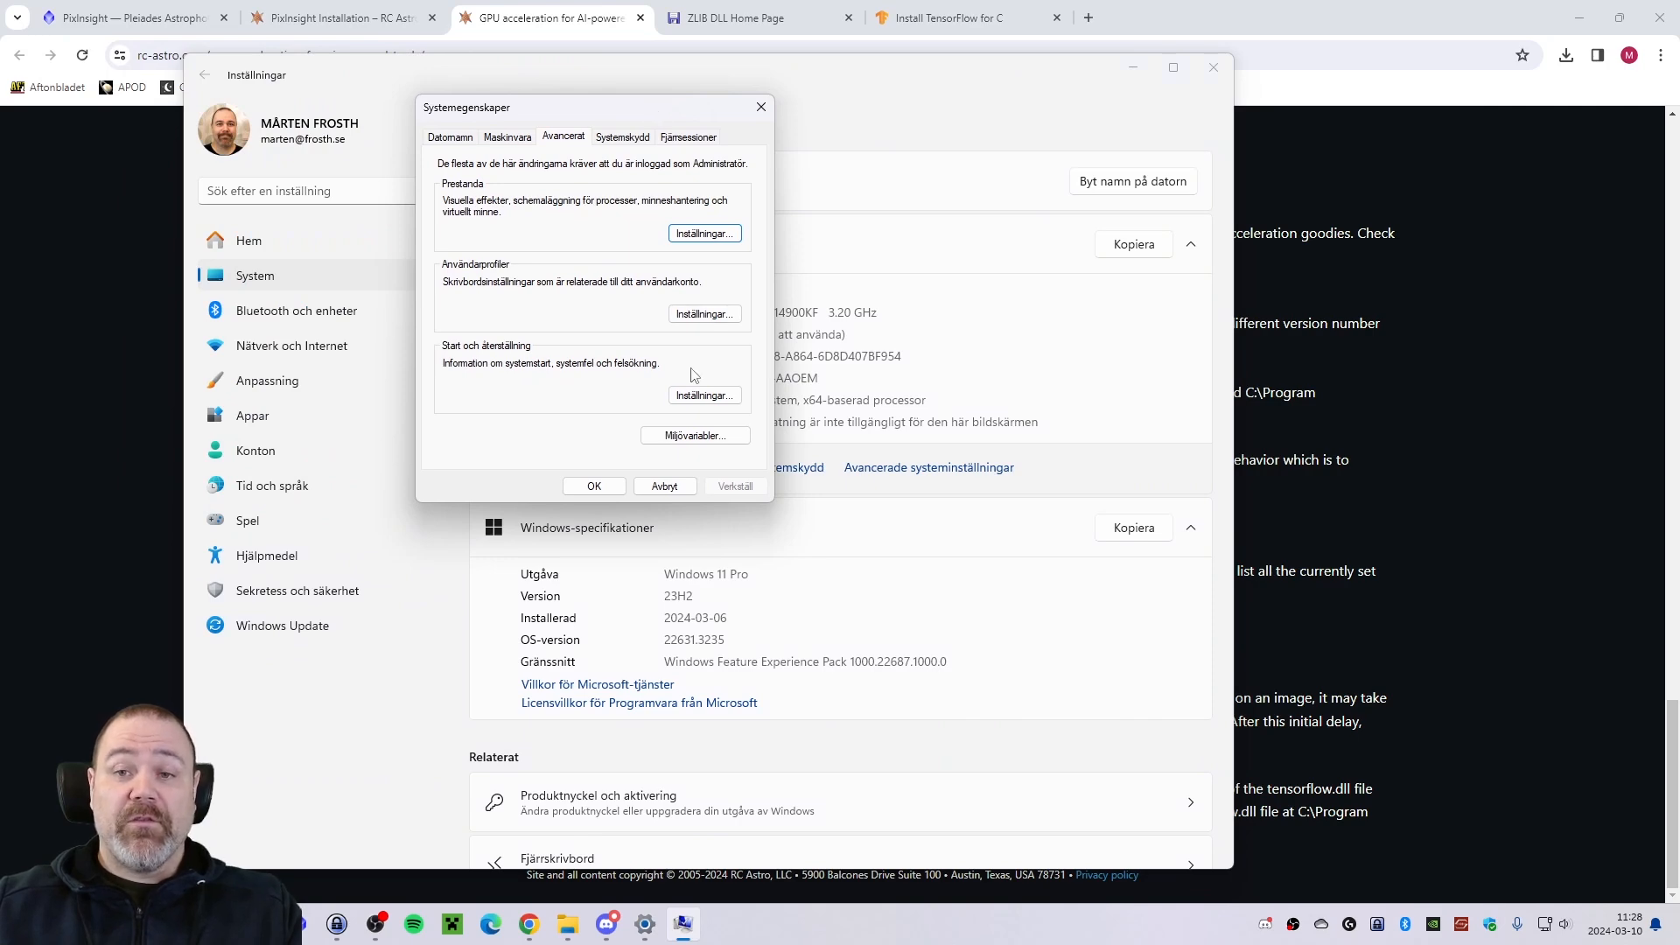
click(693, 442)
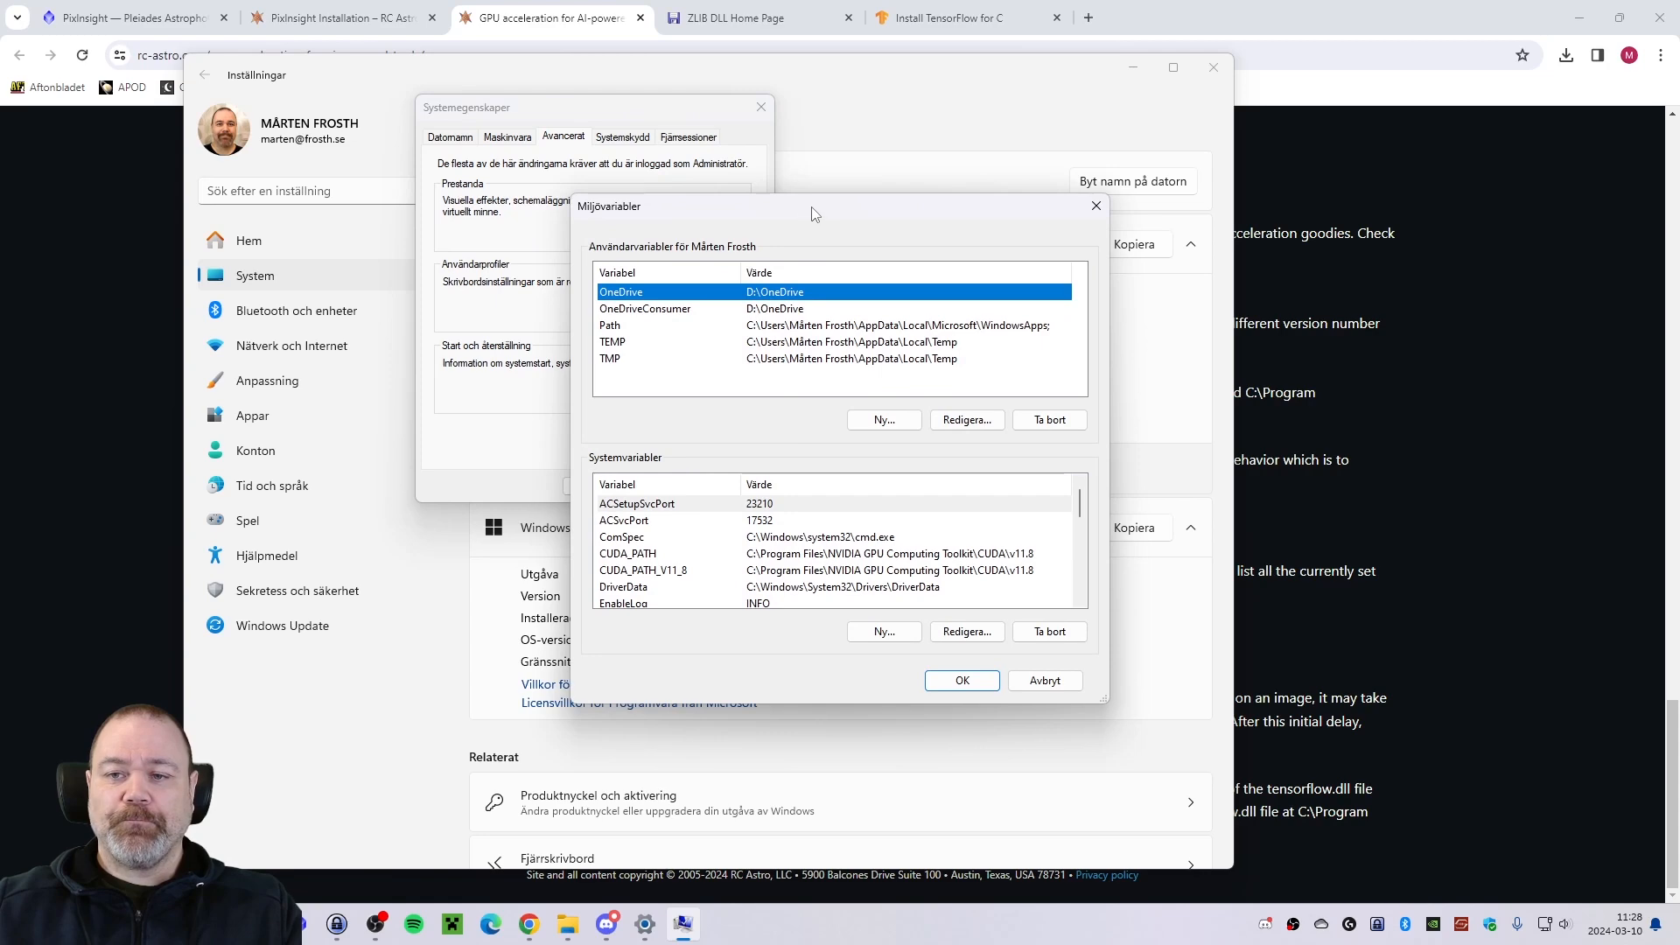
drag(814, 210, 720, 191)
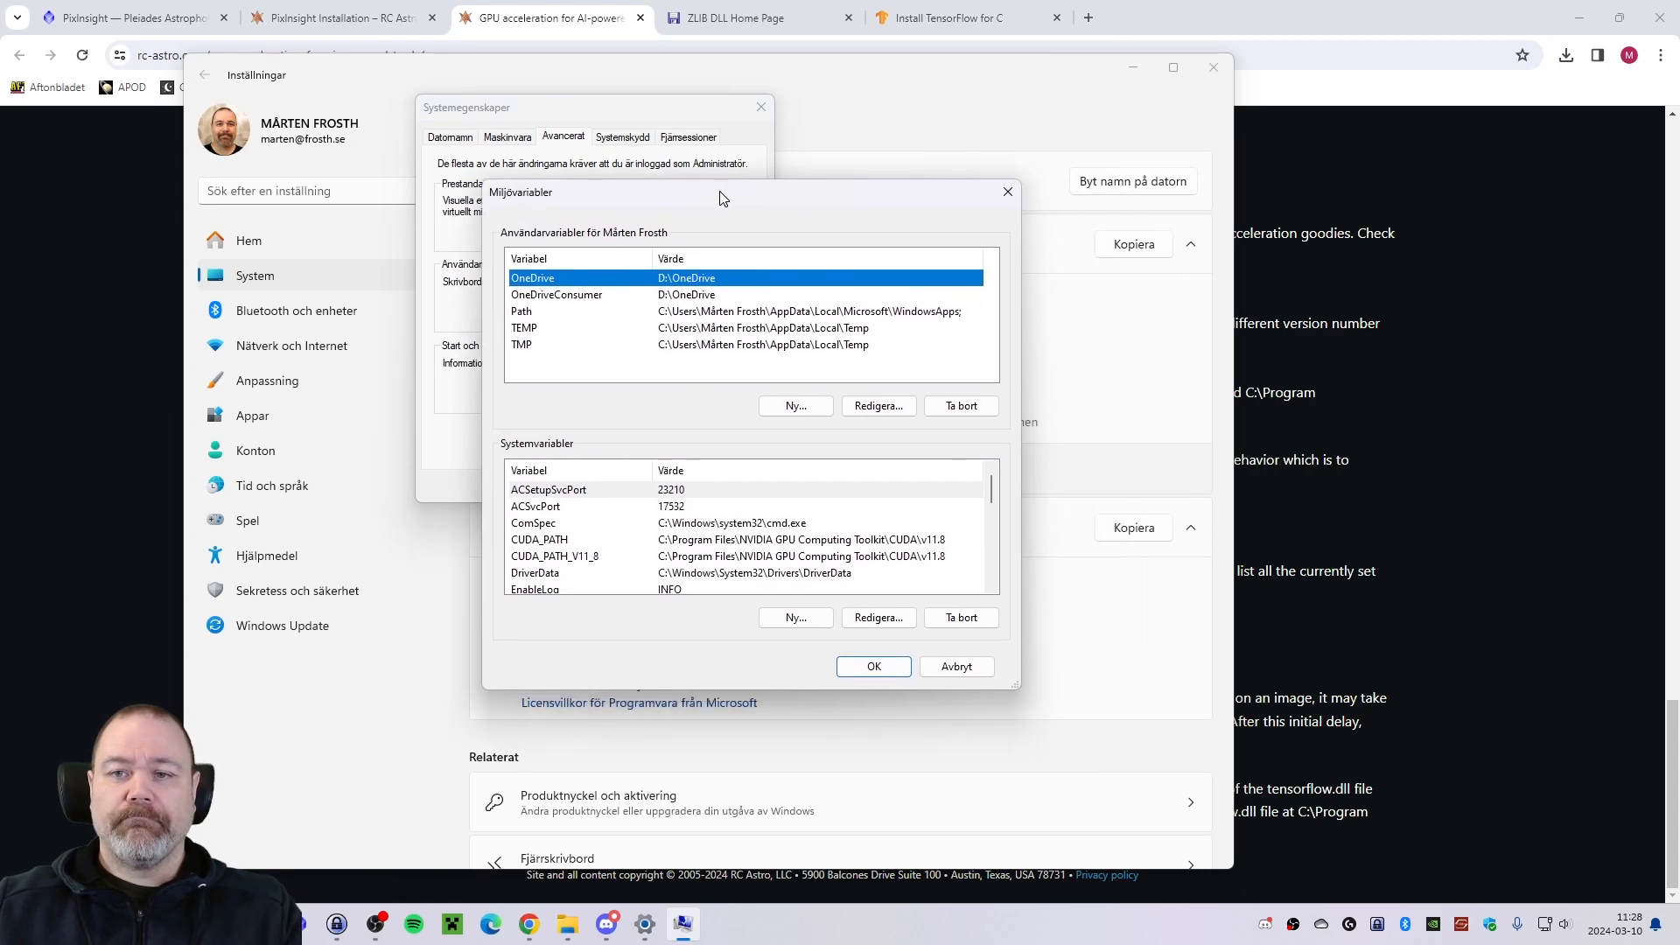
Compare the CUDA_PATH and CUDA_PATH_V11_8 system variables with the paths listed in the guide.
key(alt+Tab)
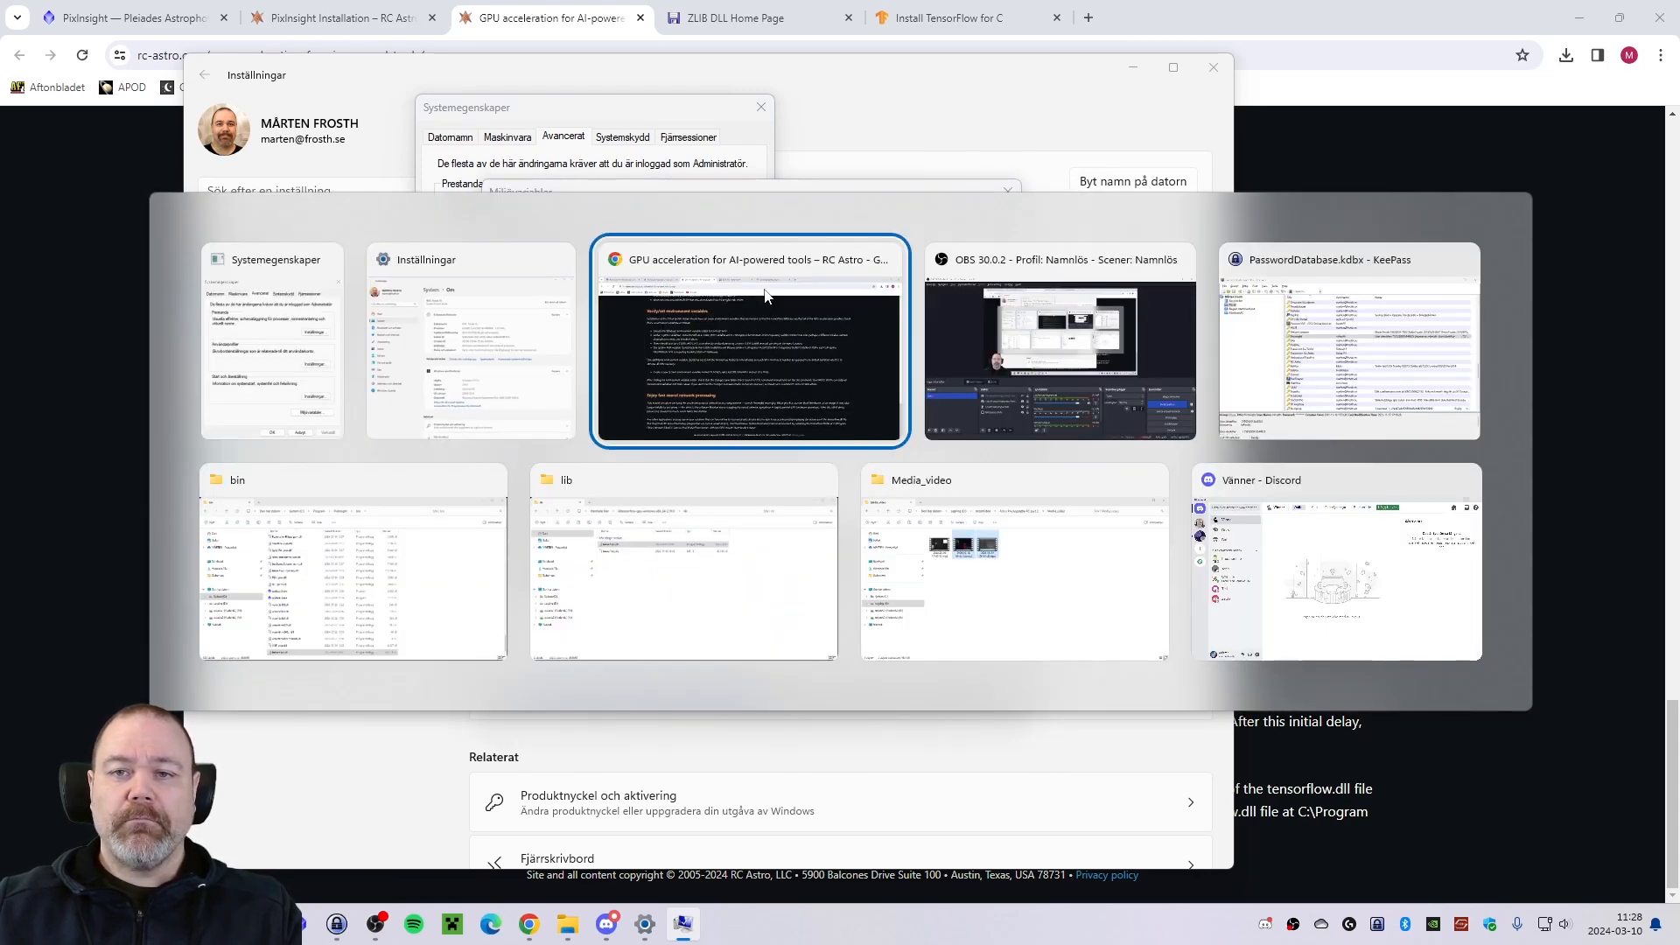
click(764, 294)
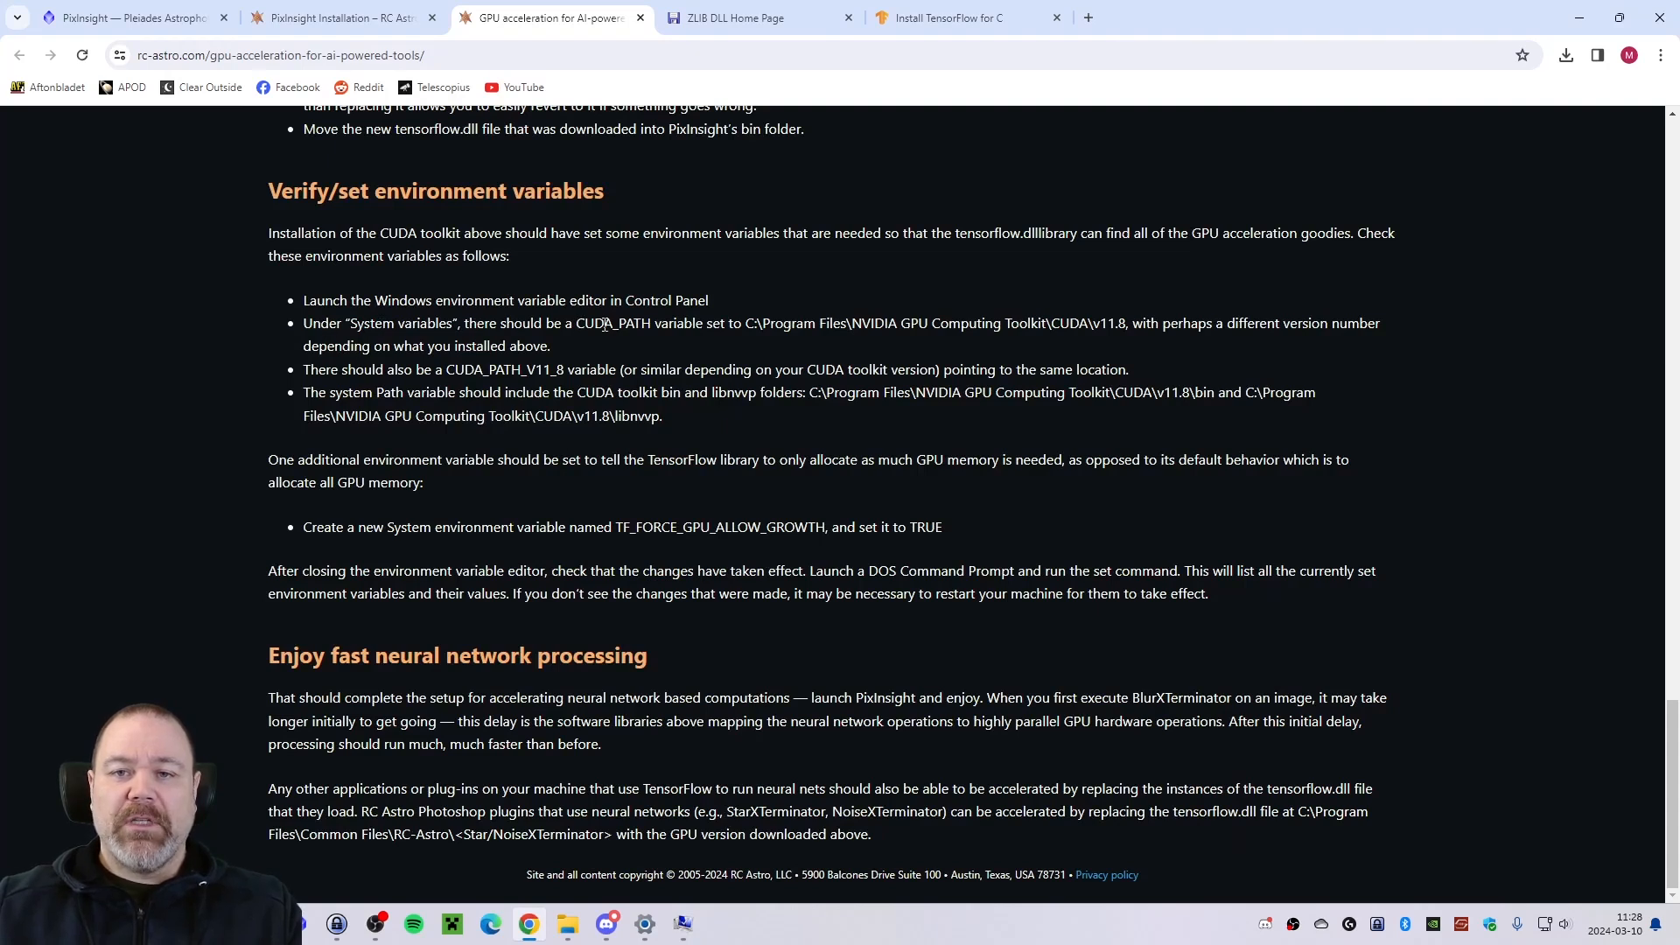
key(alt+Tab)
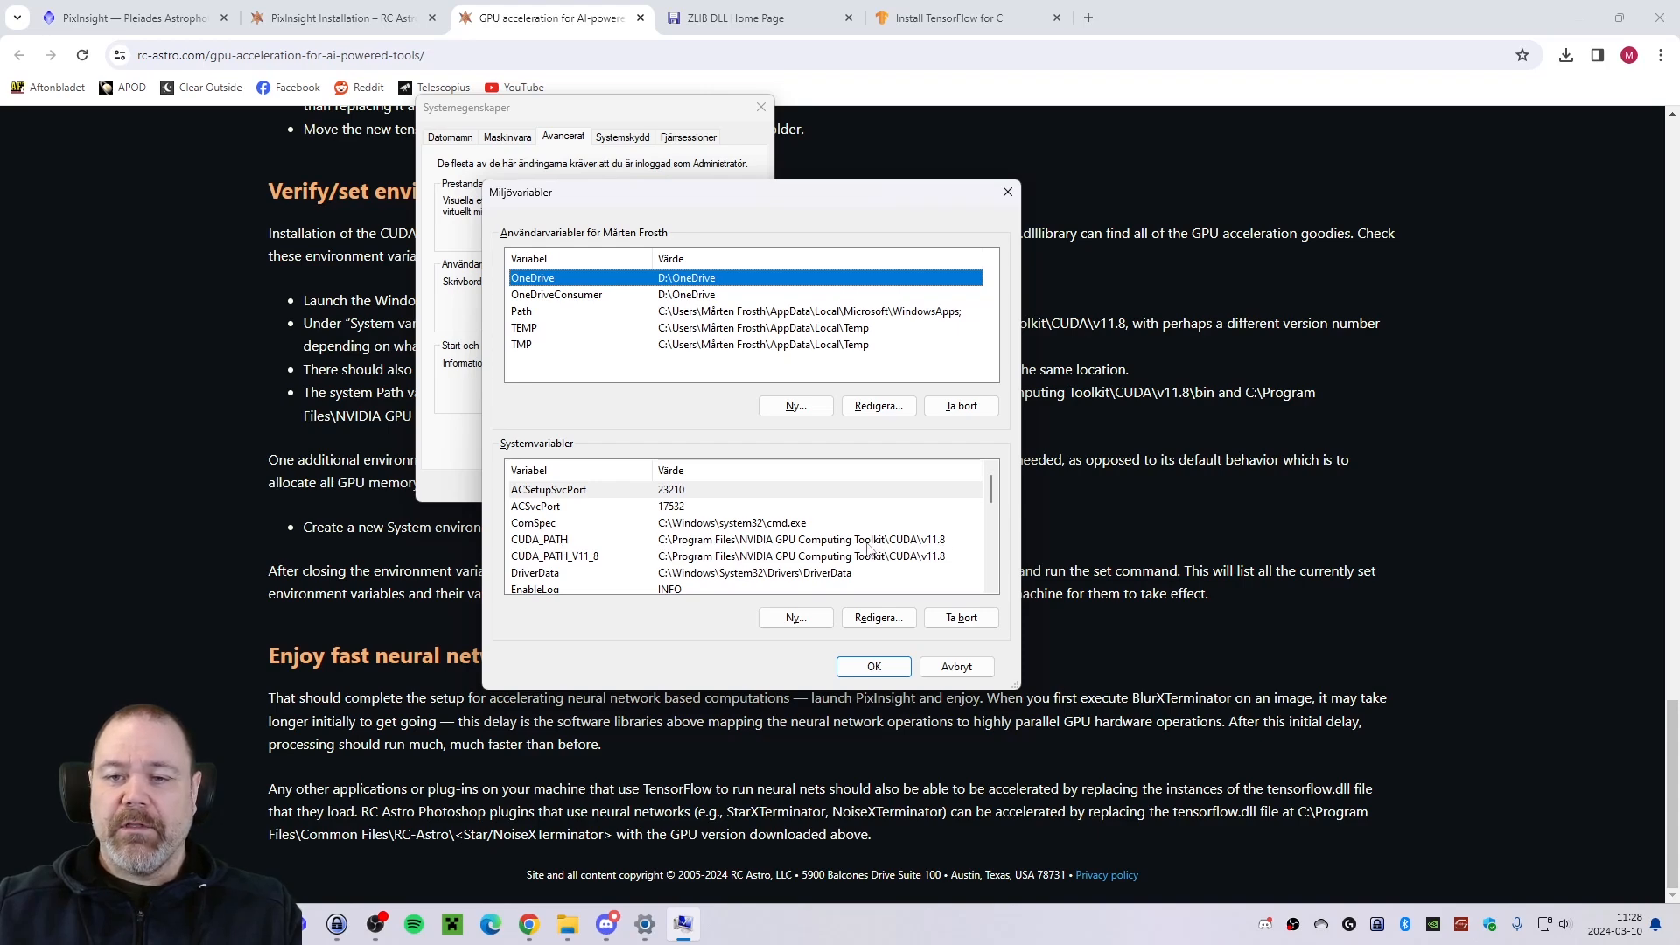
key(alt+Tab)
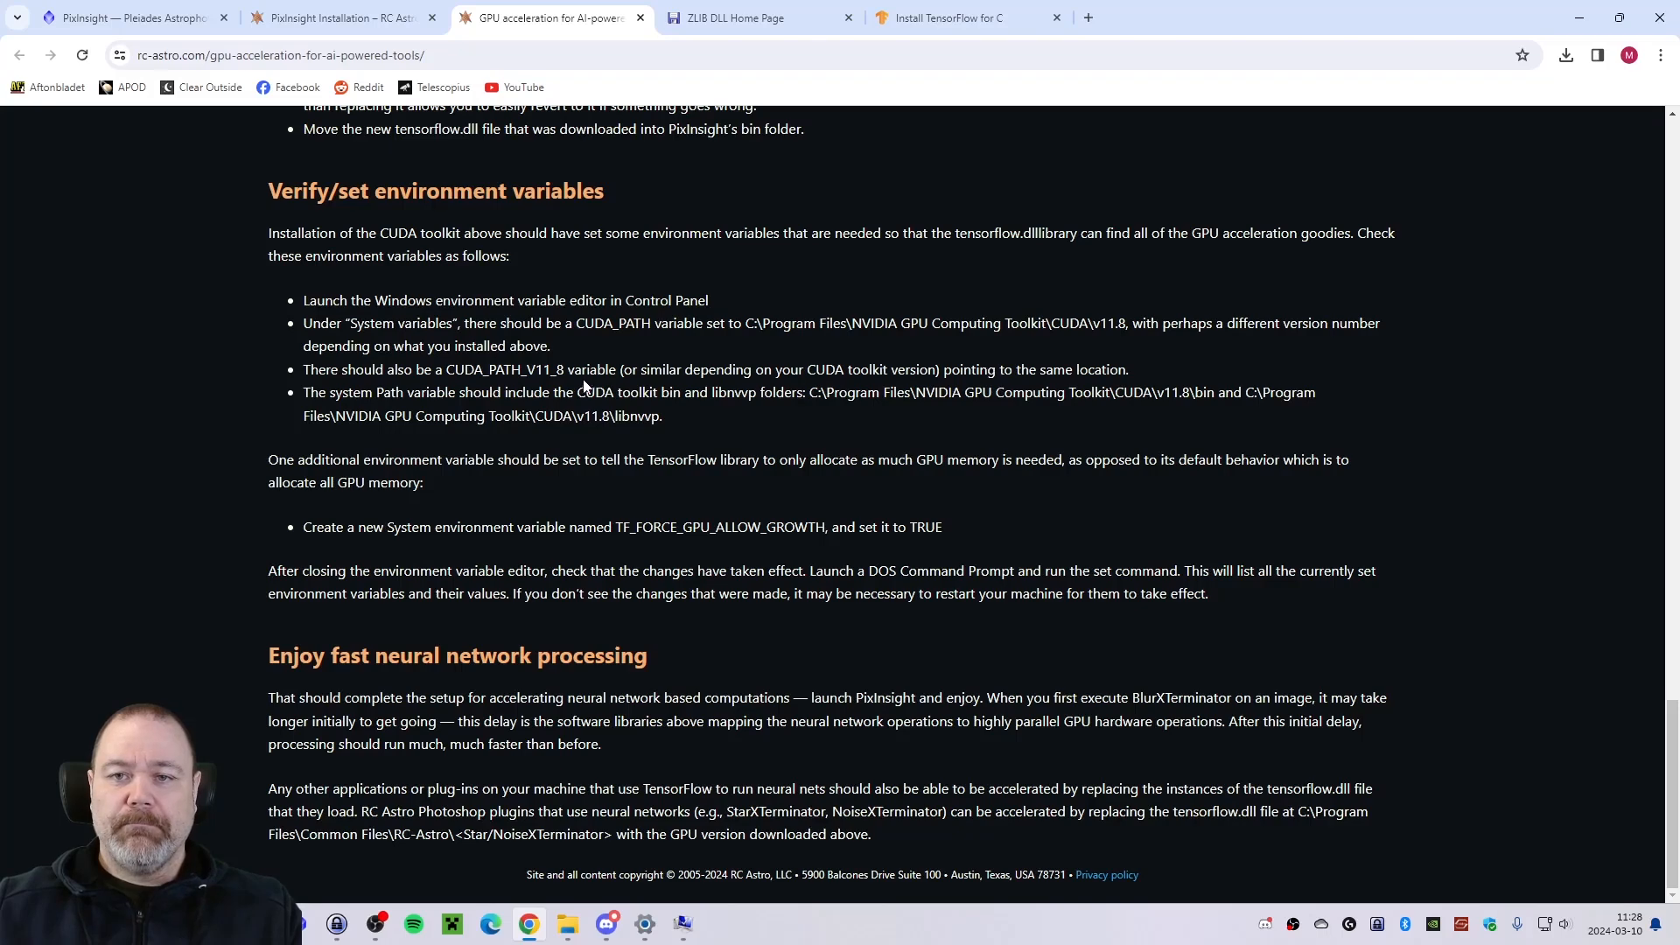
Check the system Path variable against the guide for the CUDA v11.8 bin and libnvvp folders, closing it without changes.
key(alt+Tab)
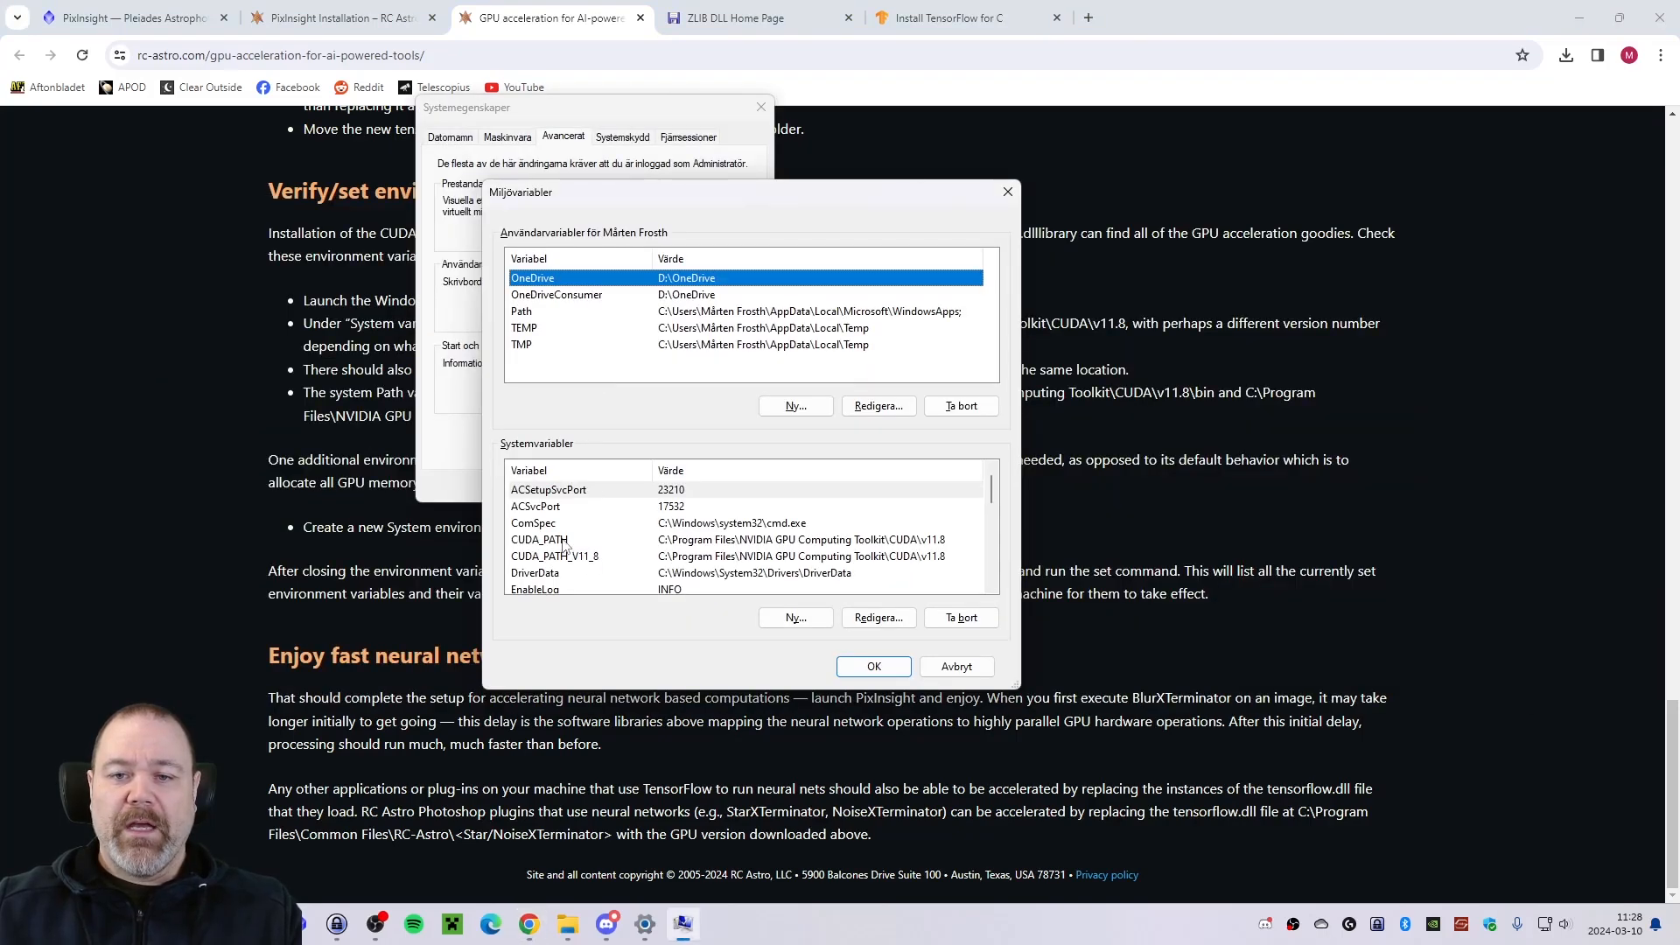
key(alt+Tab)
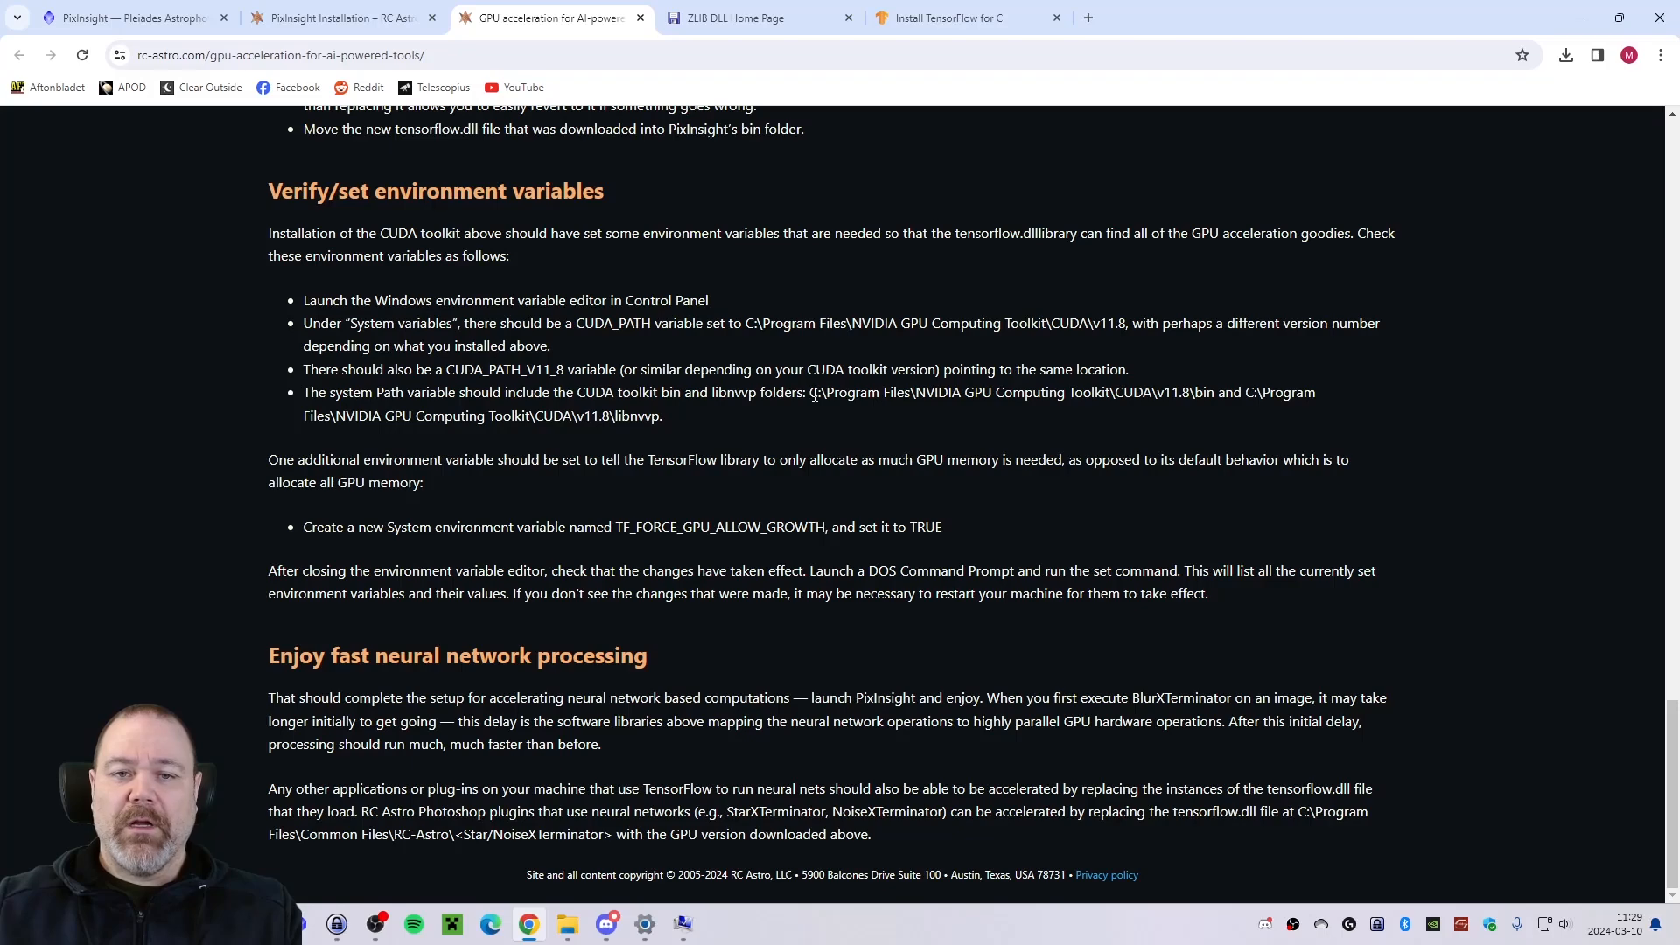
key(alt+Tab)
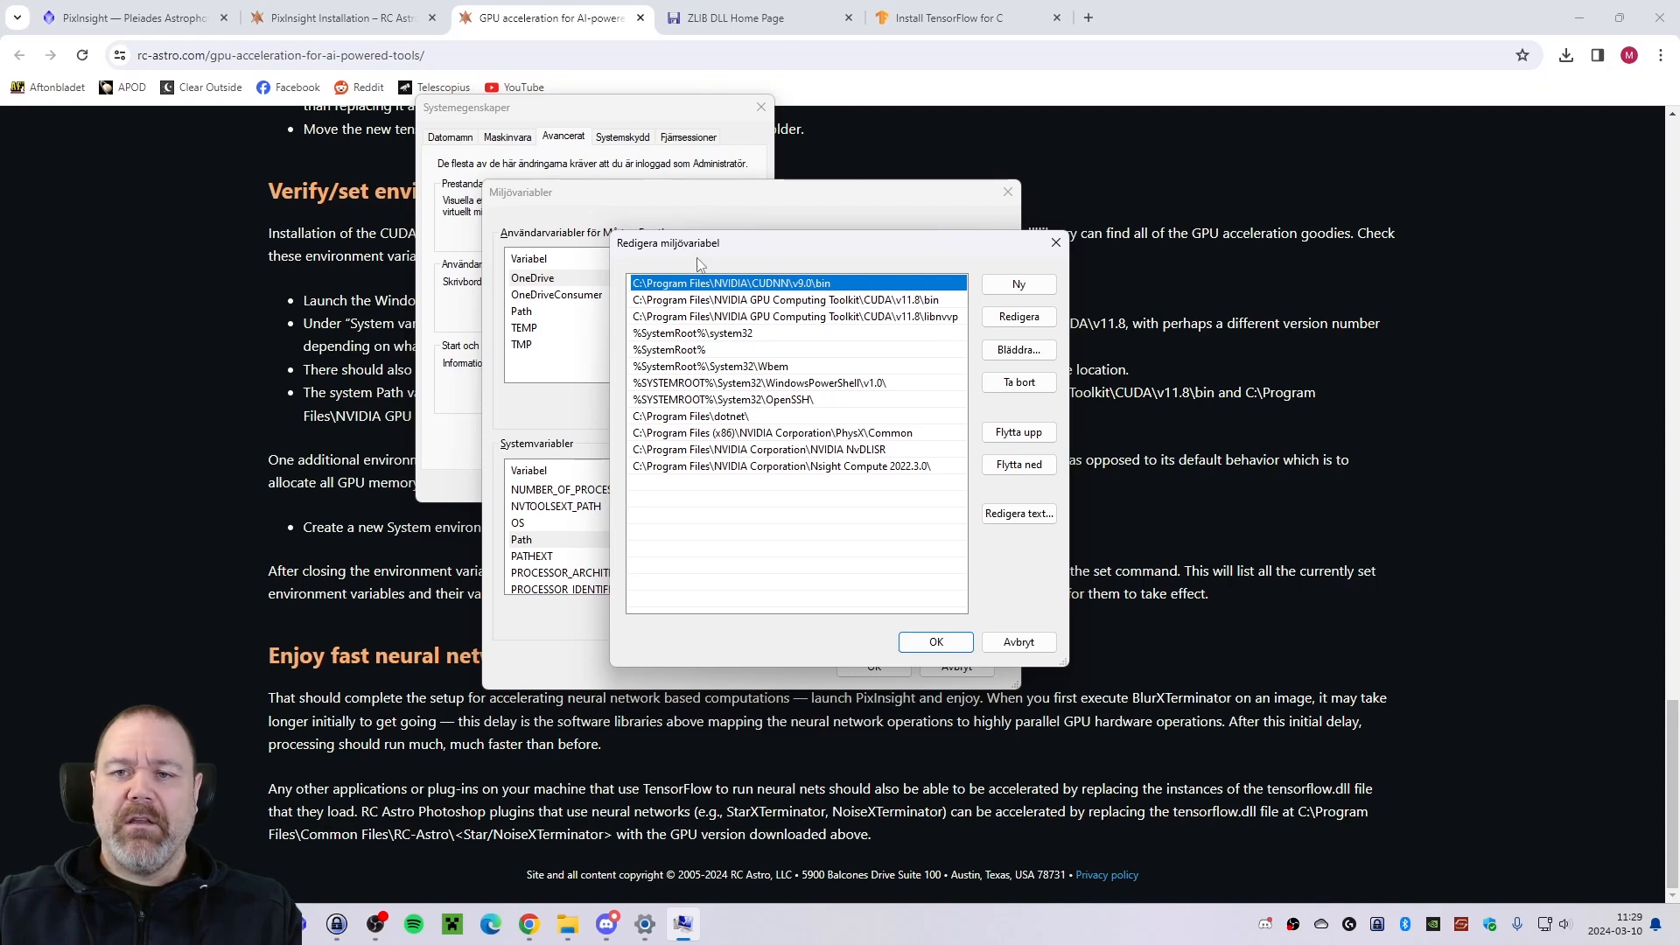
click(1019, 643)
Create a new system variable named TF_FORCE_GPU_ALLOW_GROWTH with the value TRUE, copying the name from the guide.
scroll(869, 521, down, 1)
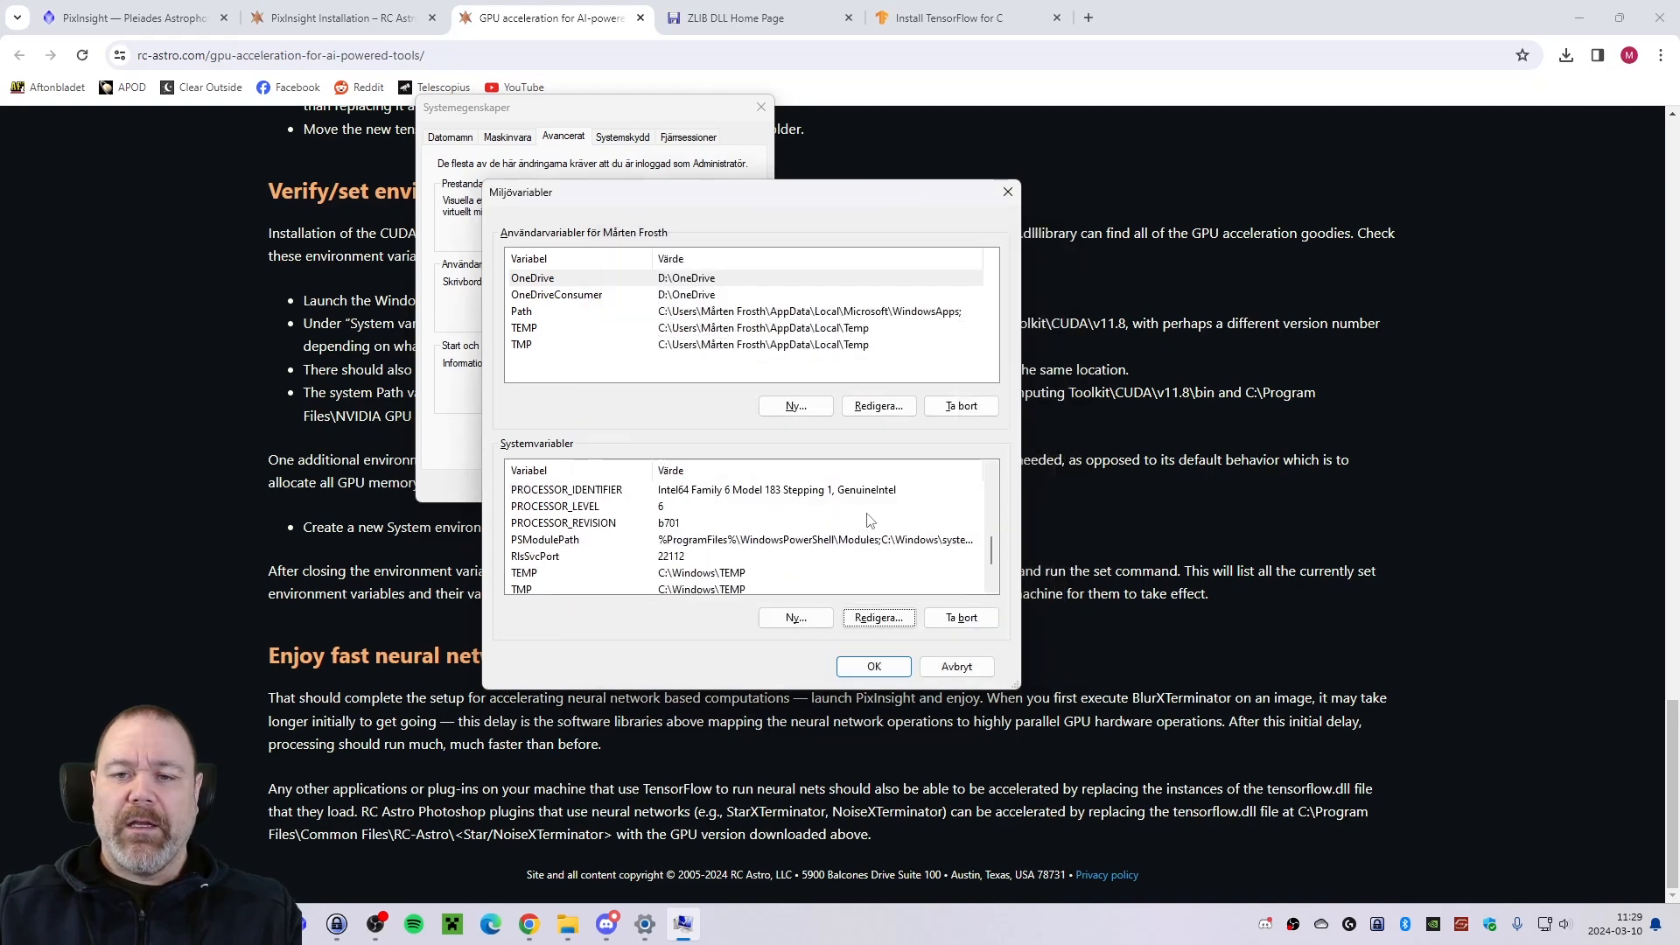
key(alt+Tab)
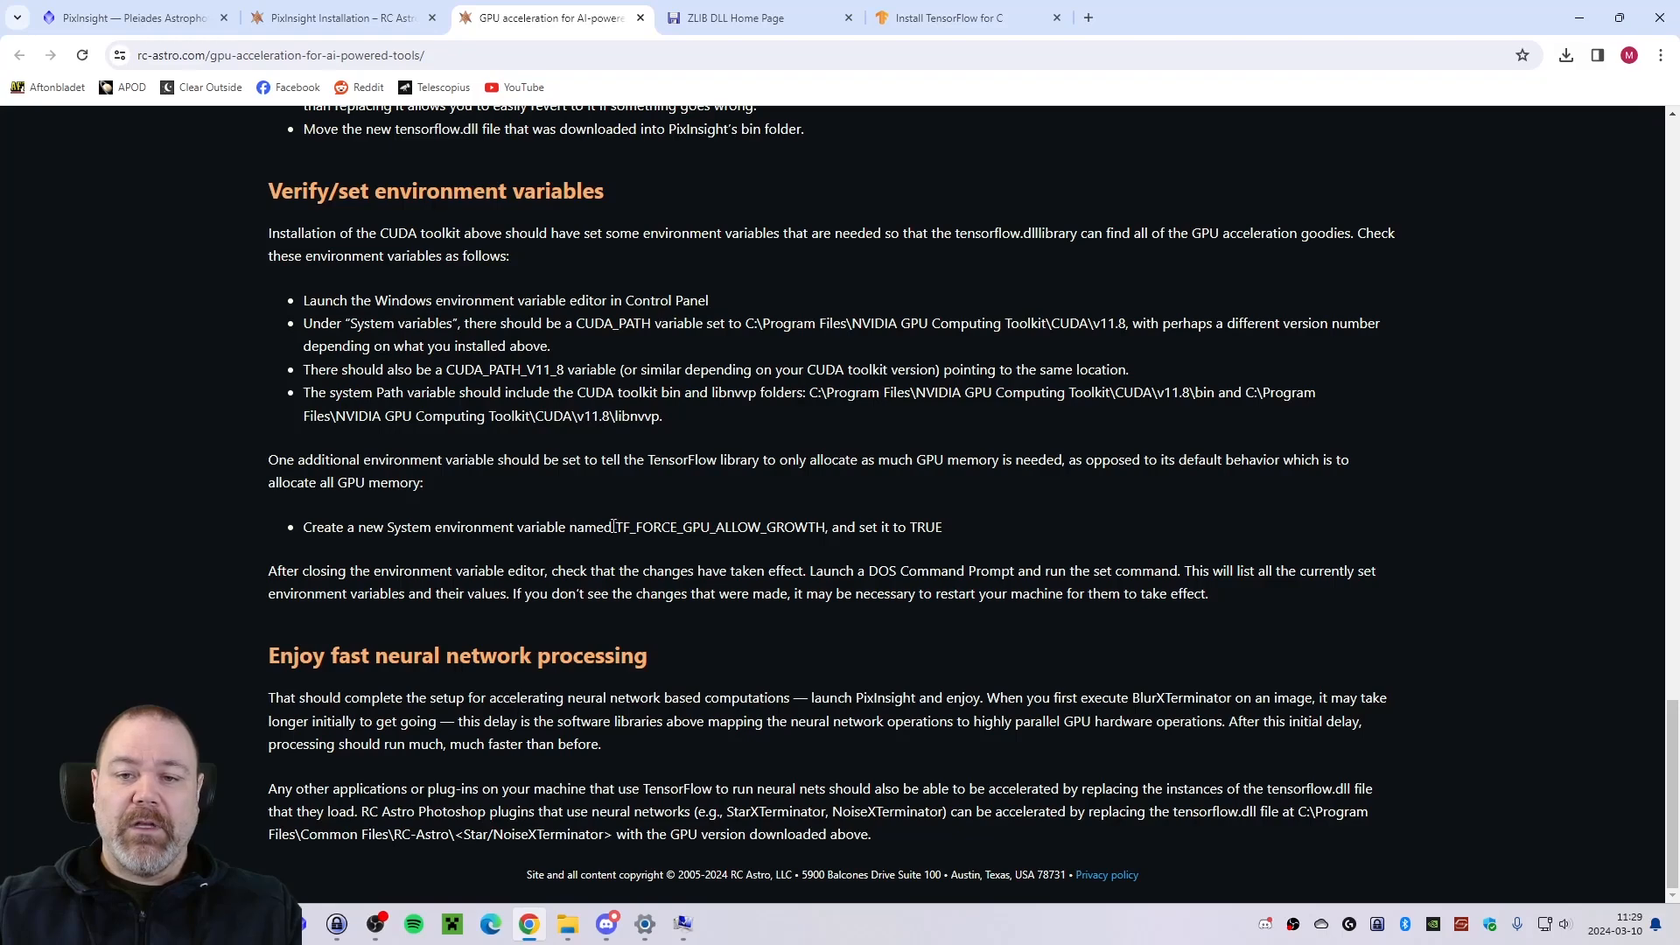
drag(614, 527, 825, 527)
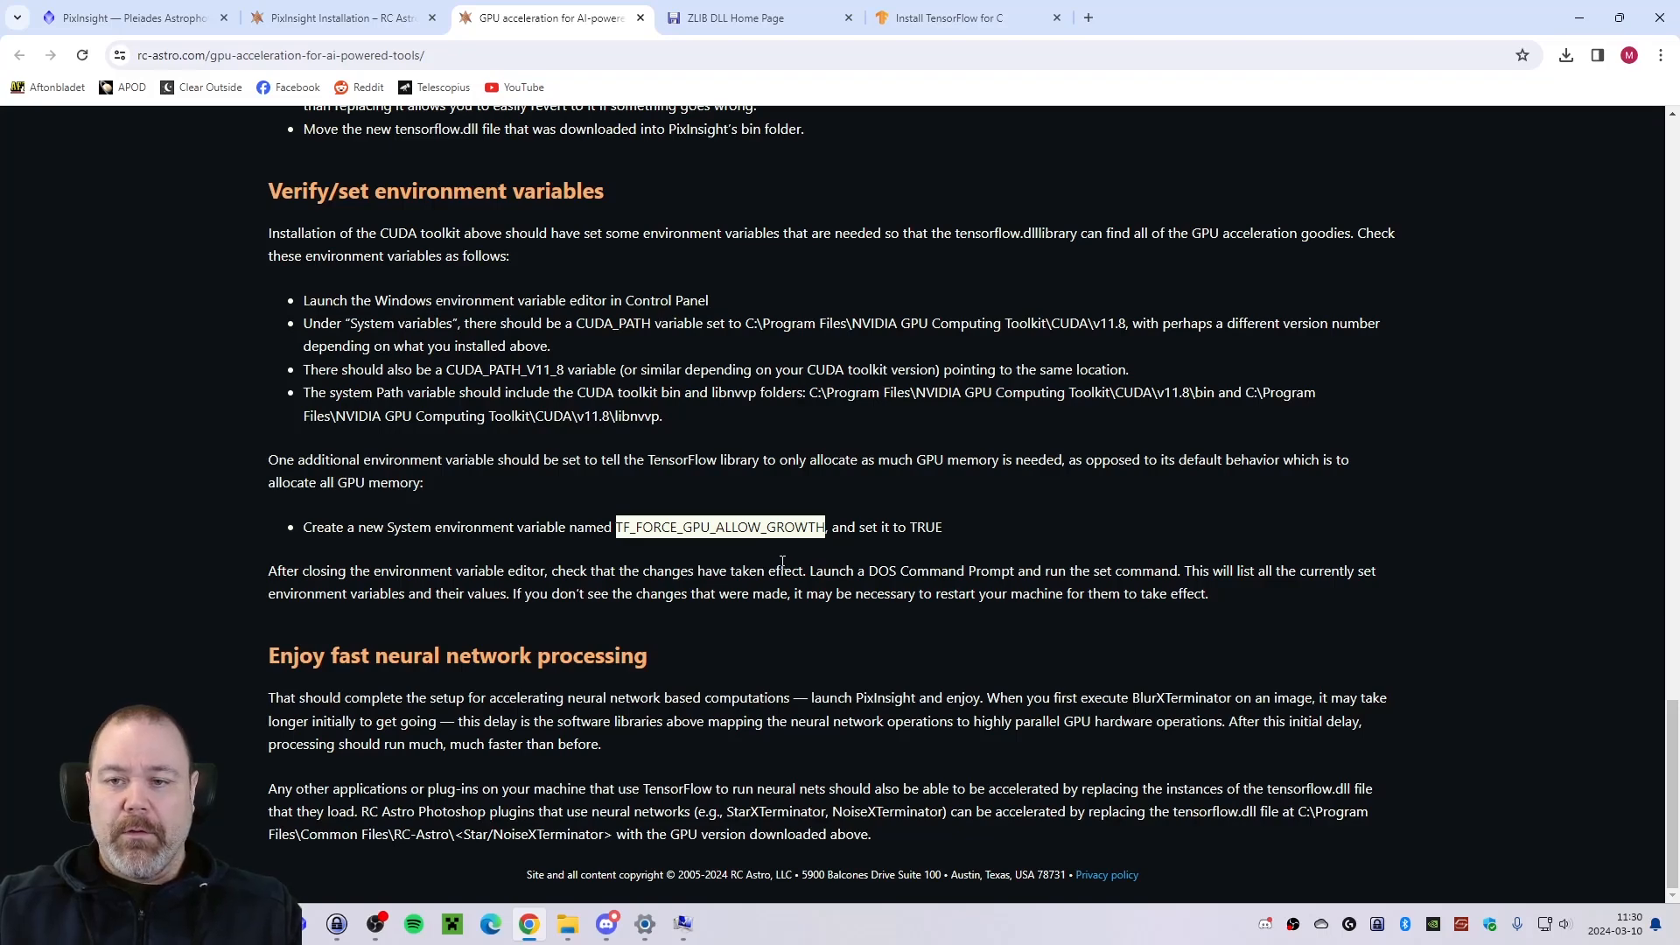
click(954, 526)
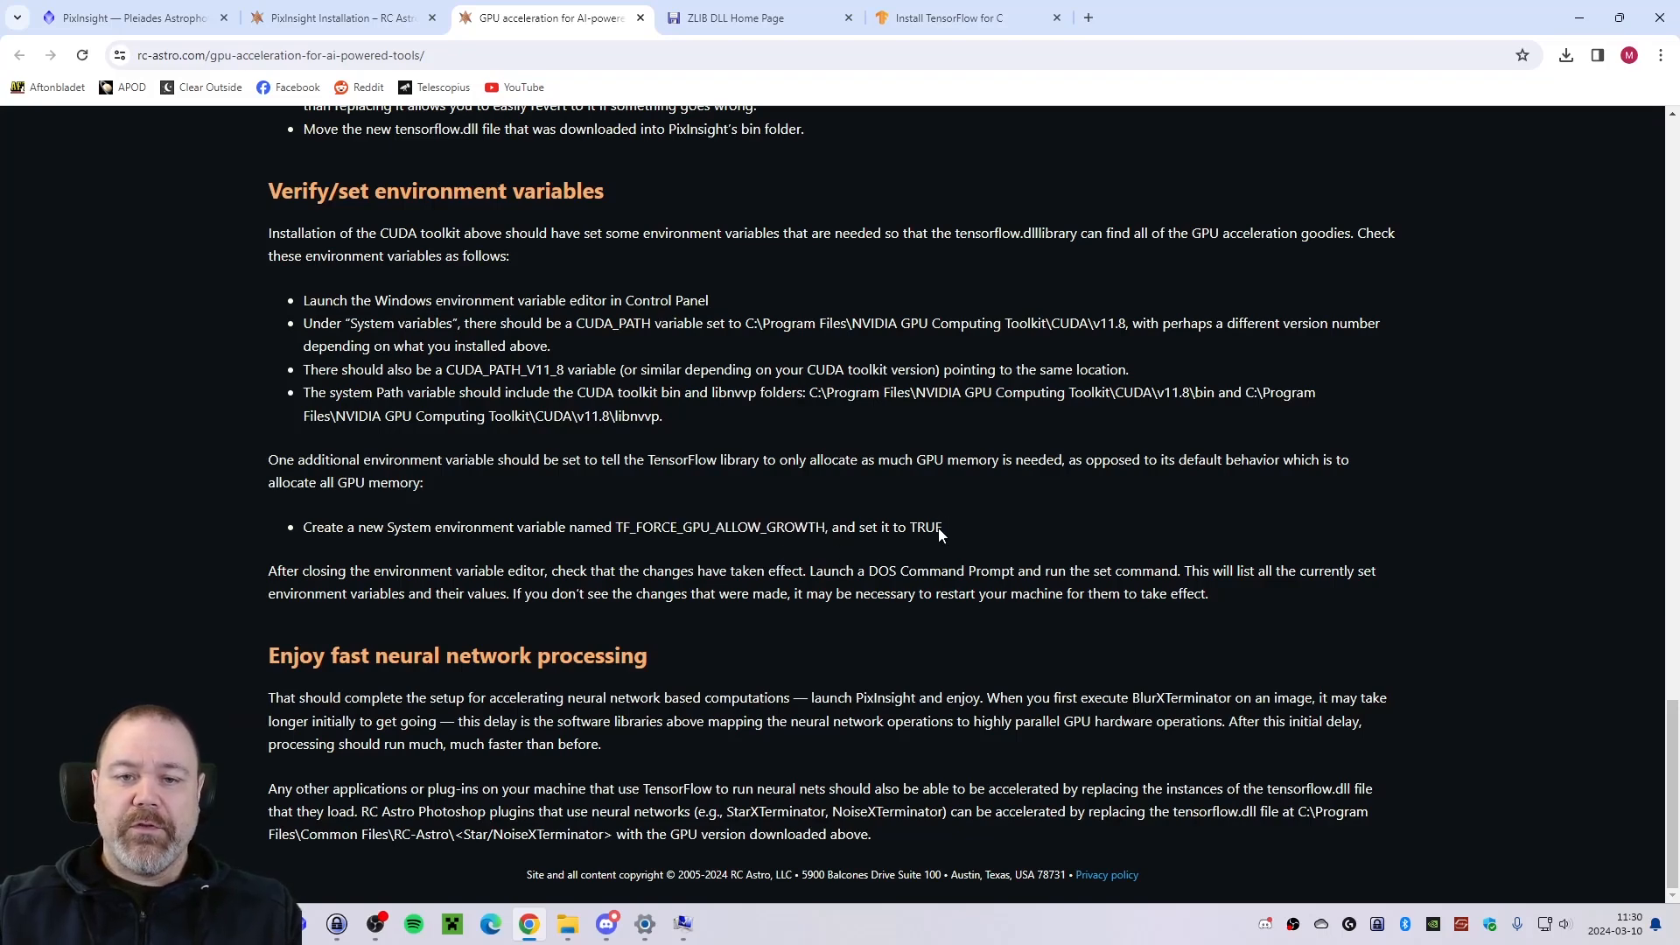
key(alt+Tab)
click(792, 618)
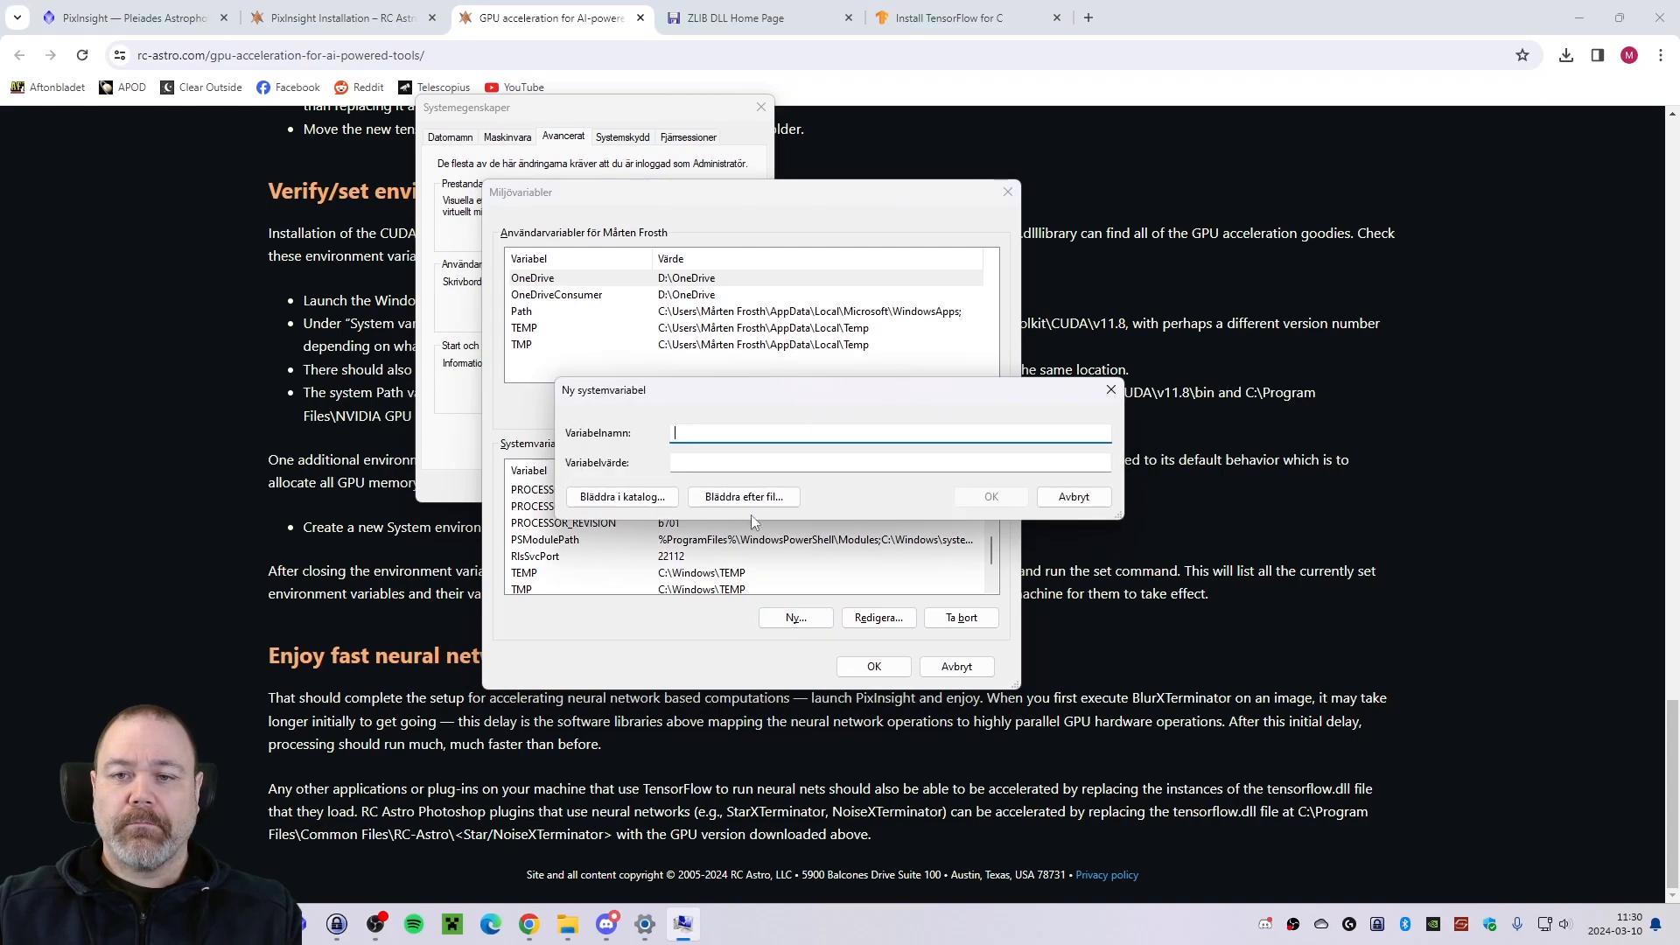
key(ctrl+v)
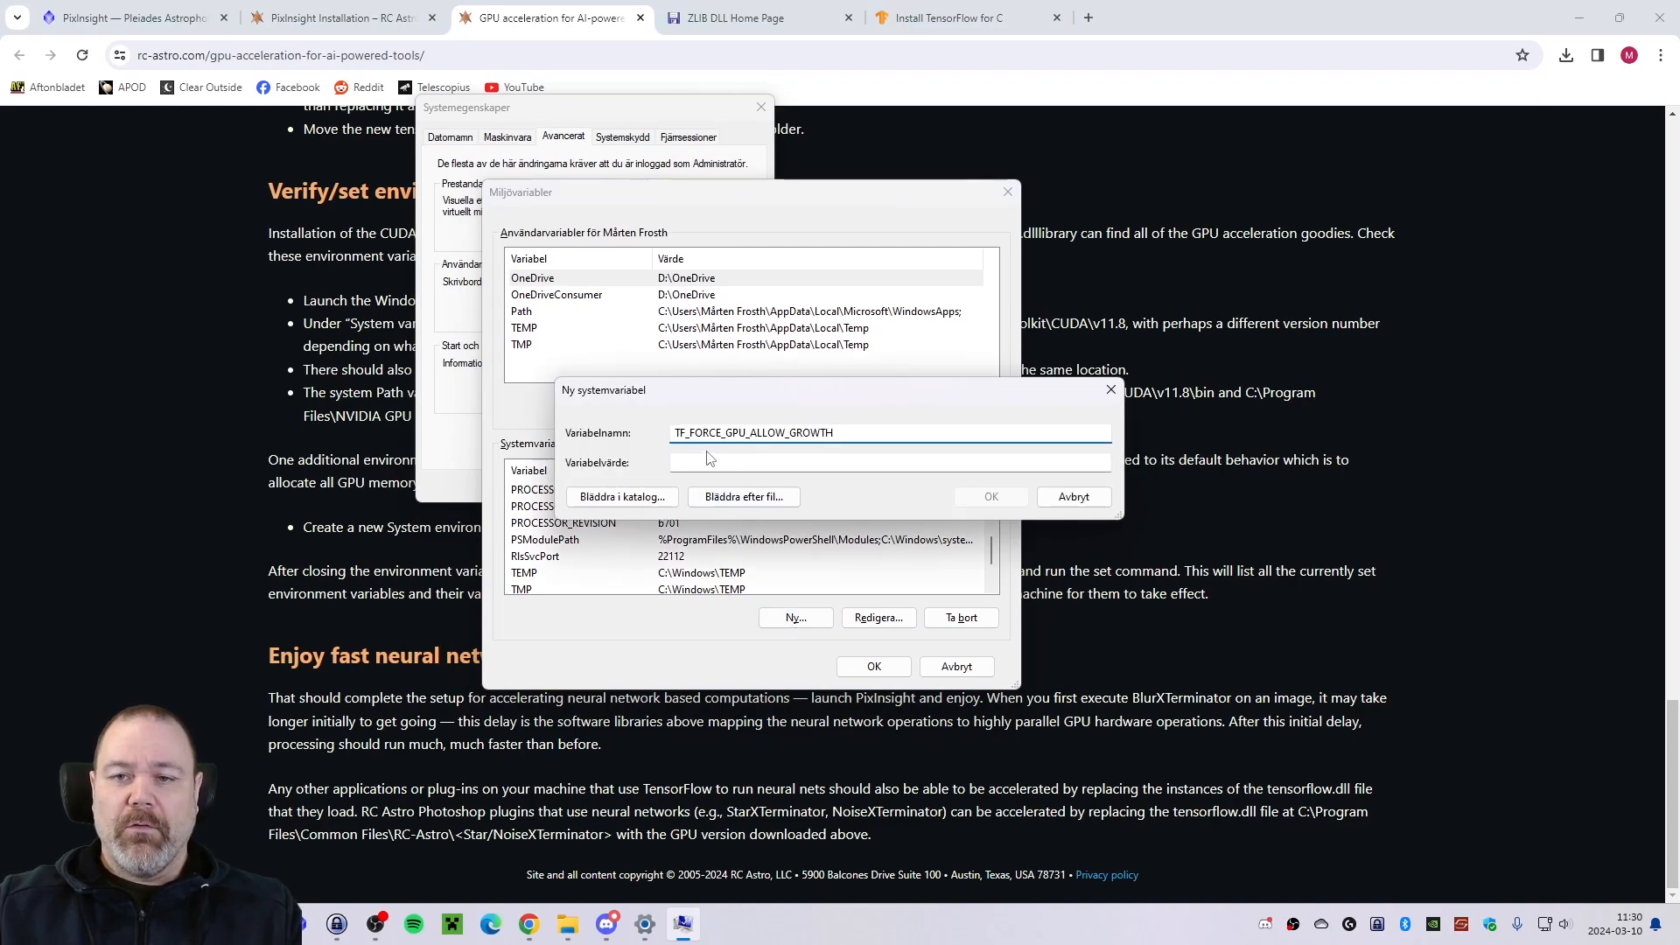
click(731, 457)
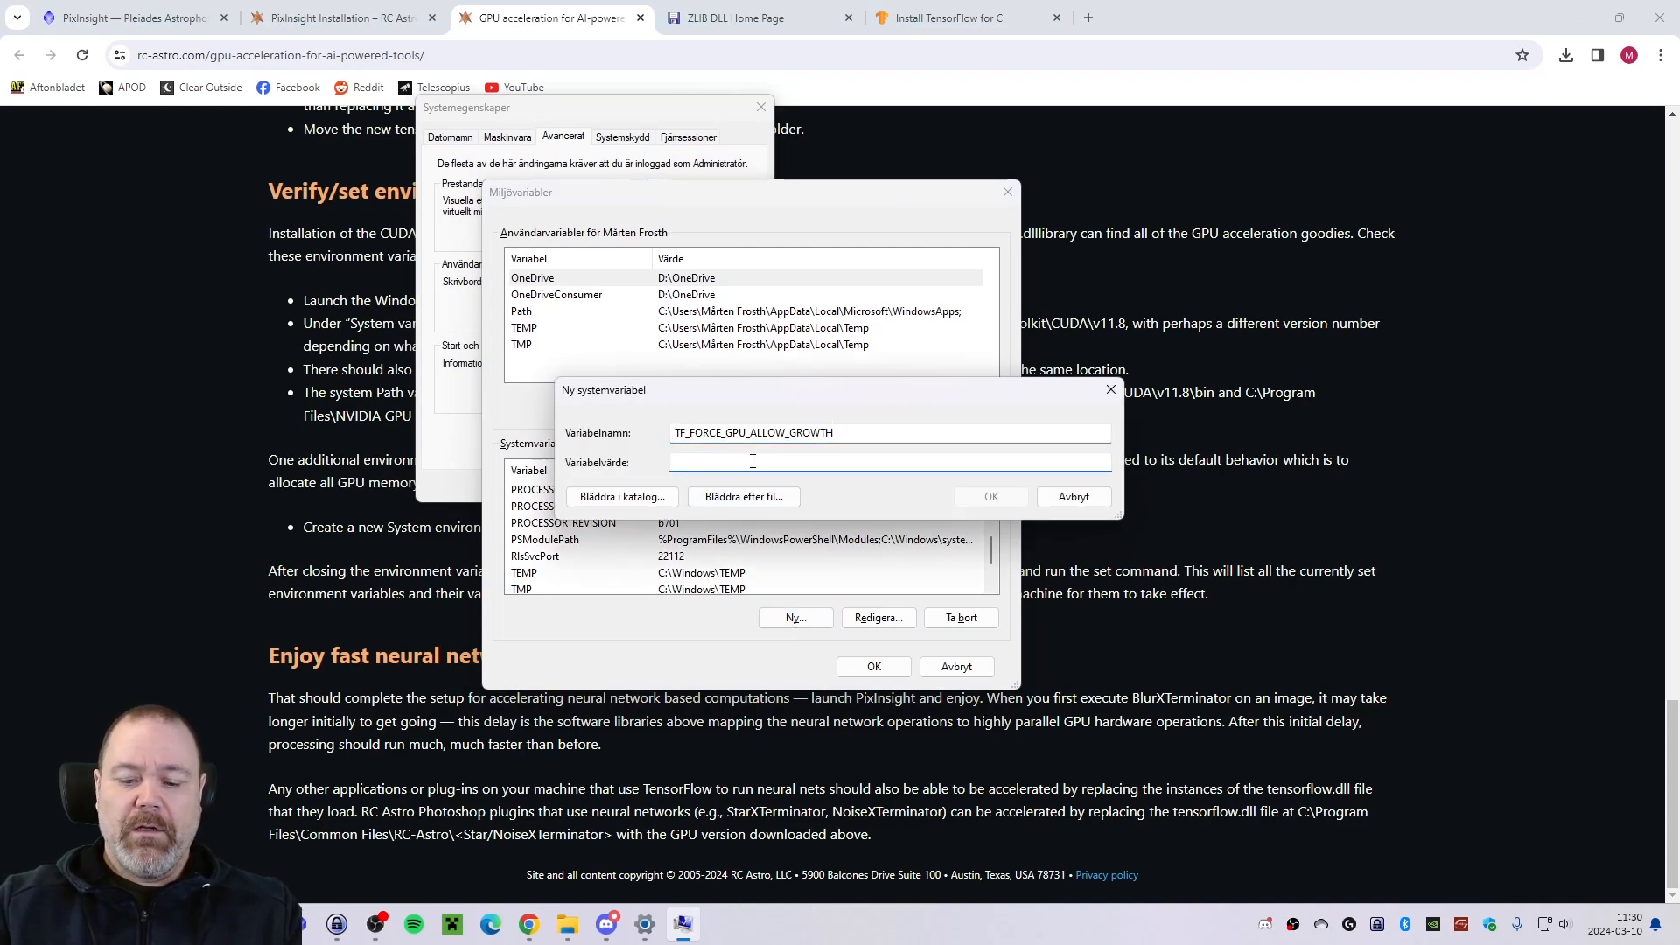
text(TRUE)
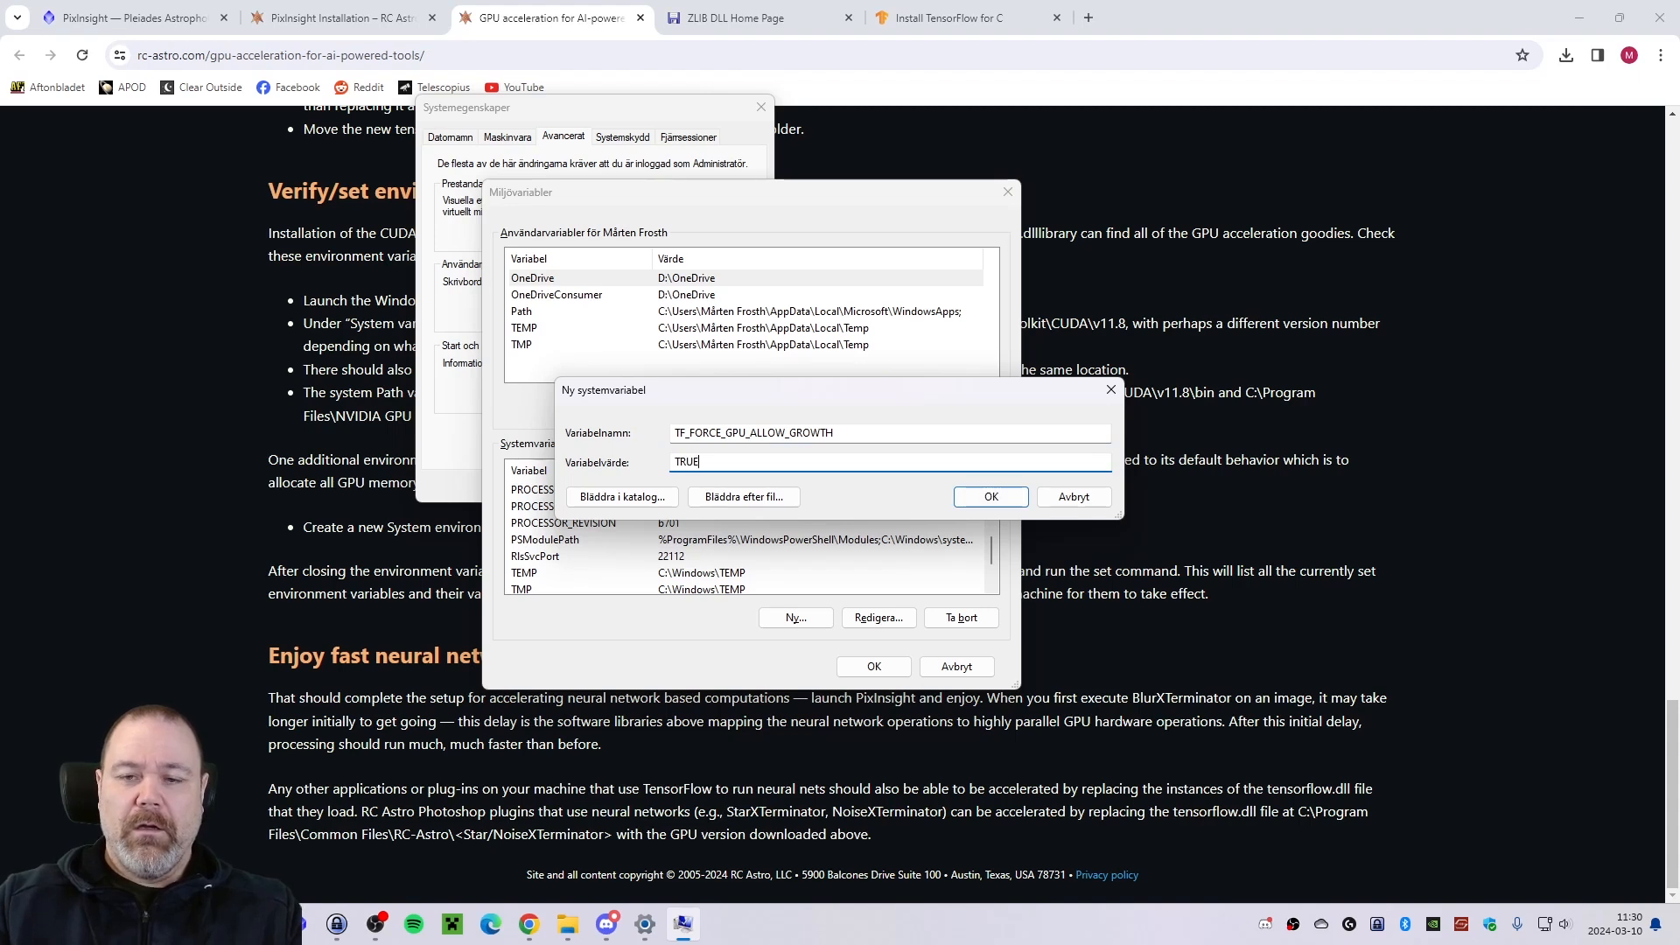
click(994, 499)
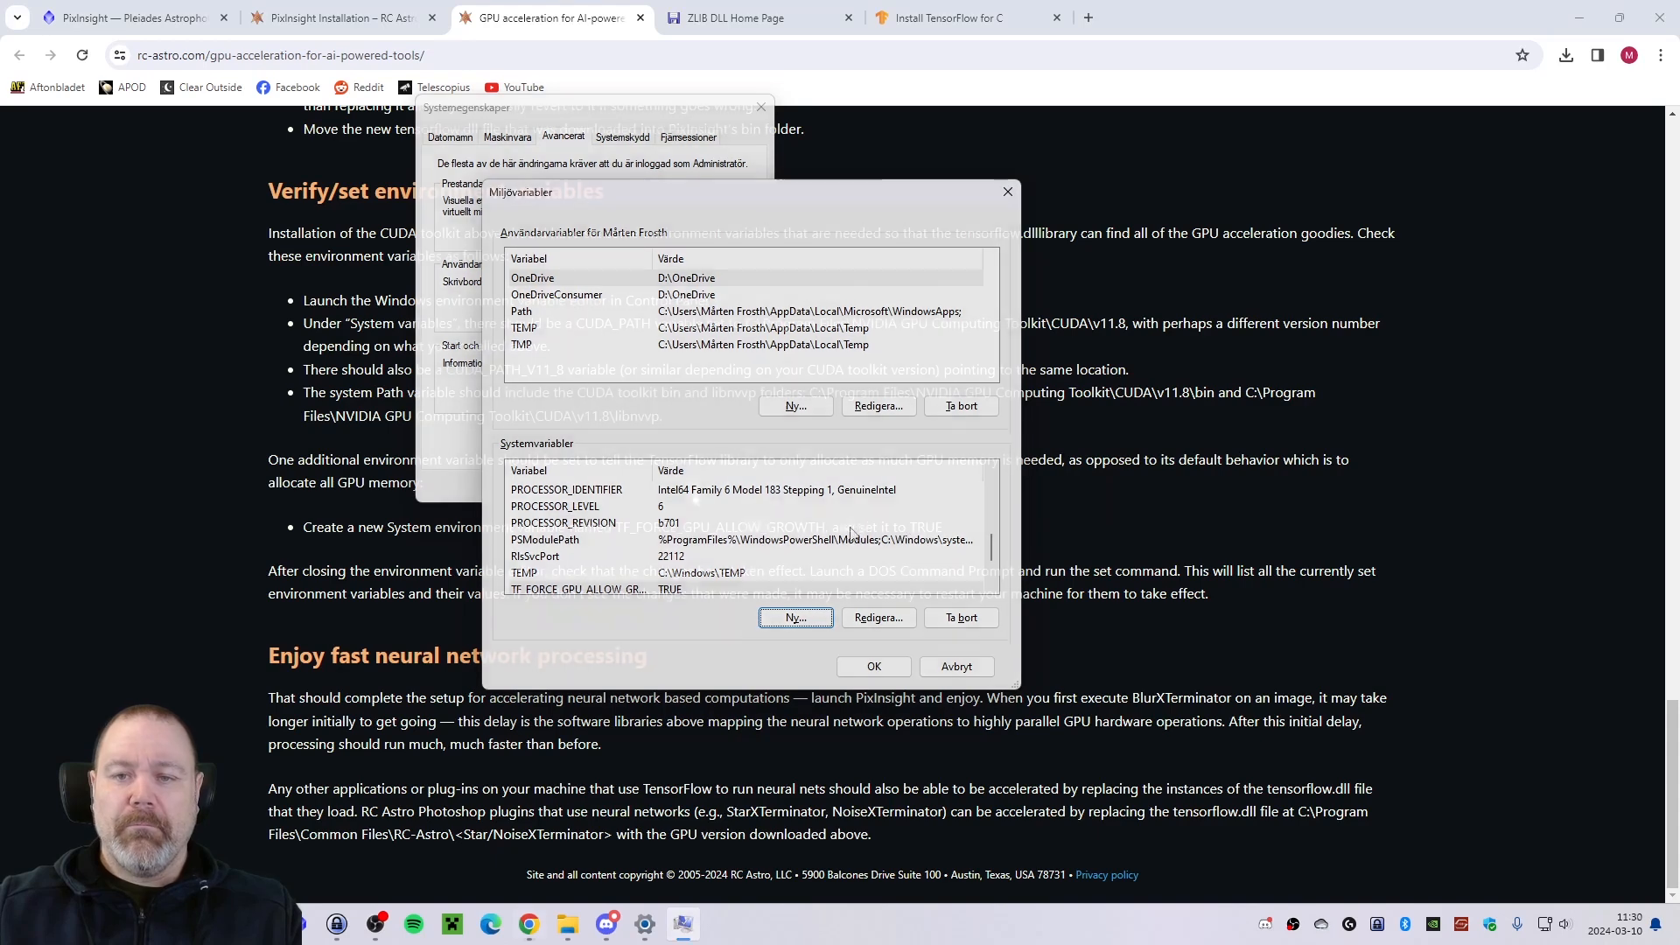
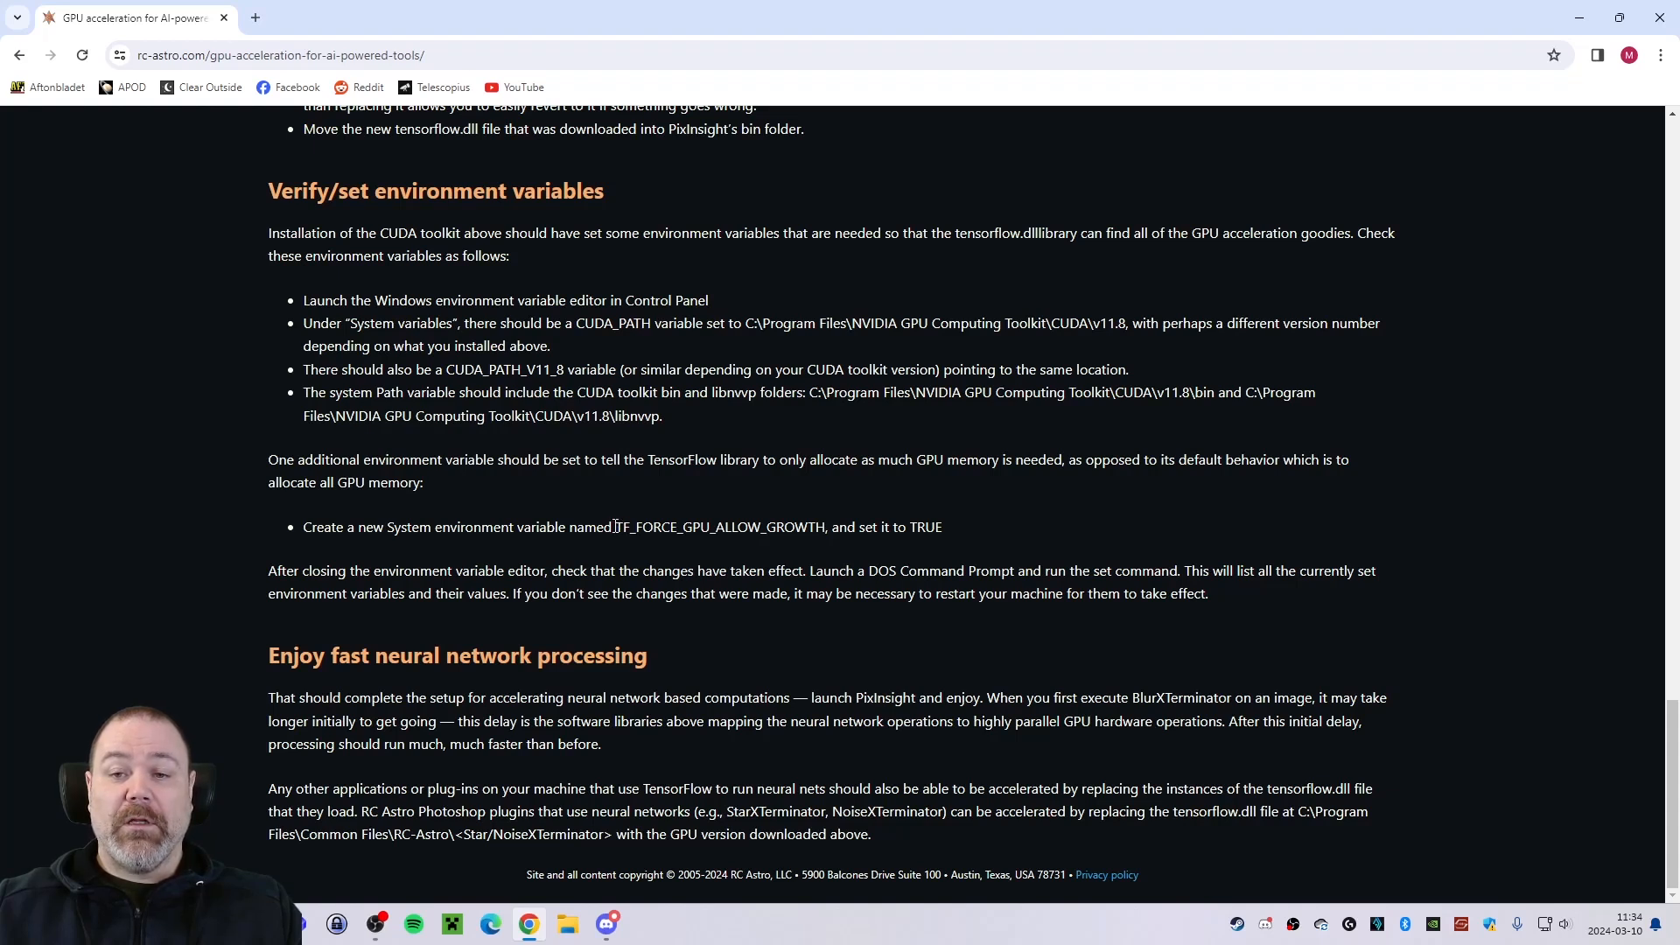
Review the RC Astro GPU acceleration guide from its December 2023 update through the environment variable instructions.
drag(616, 527, 828, 528)
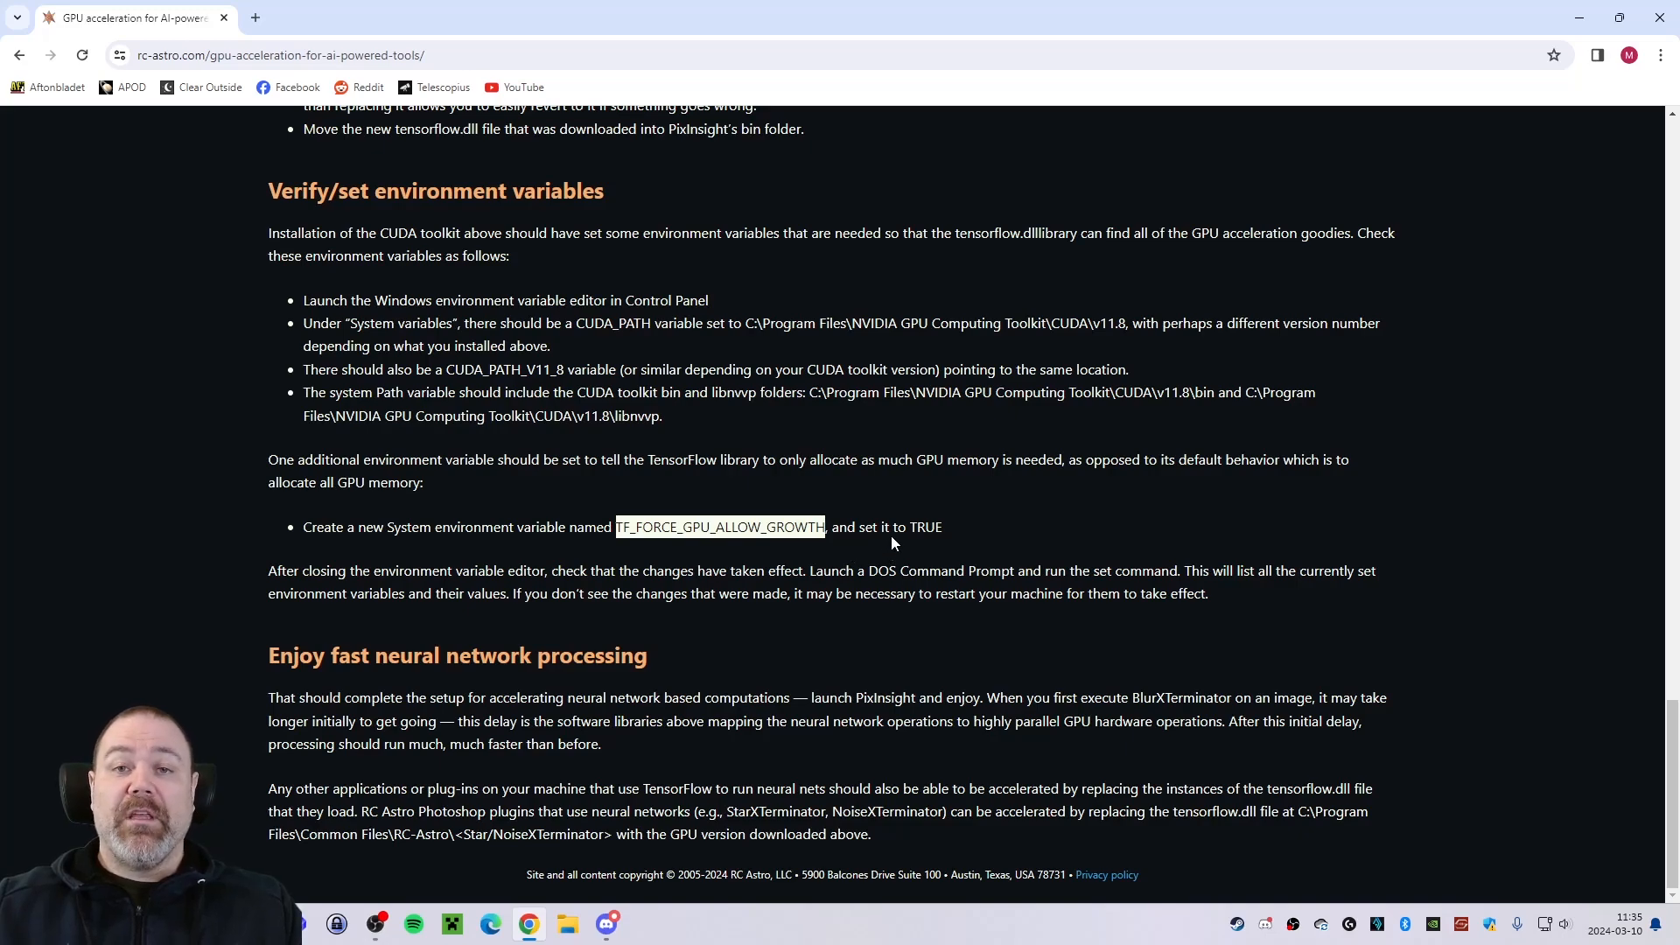
click(1007, 531)
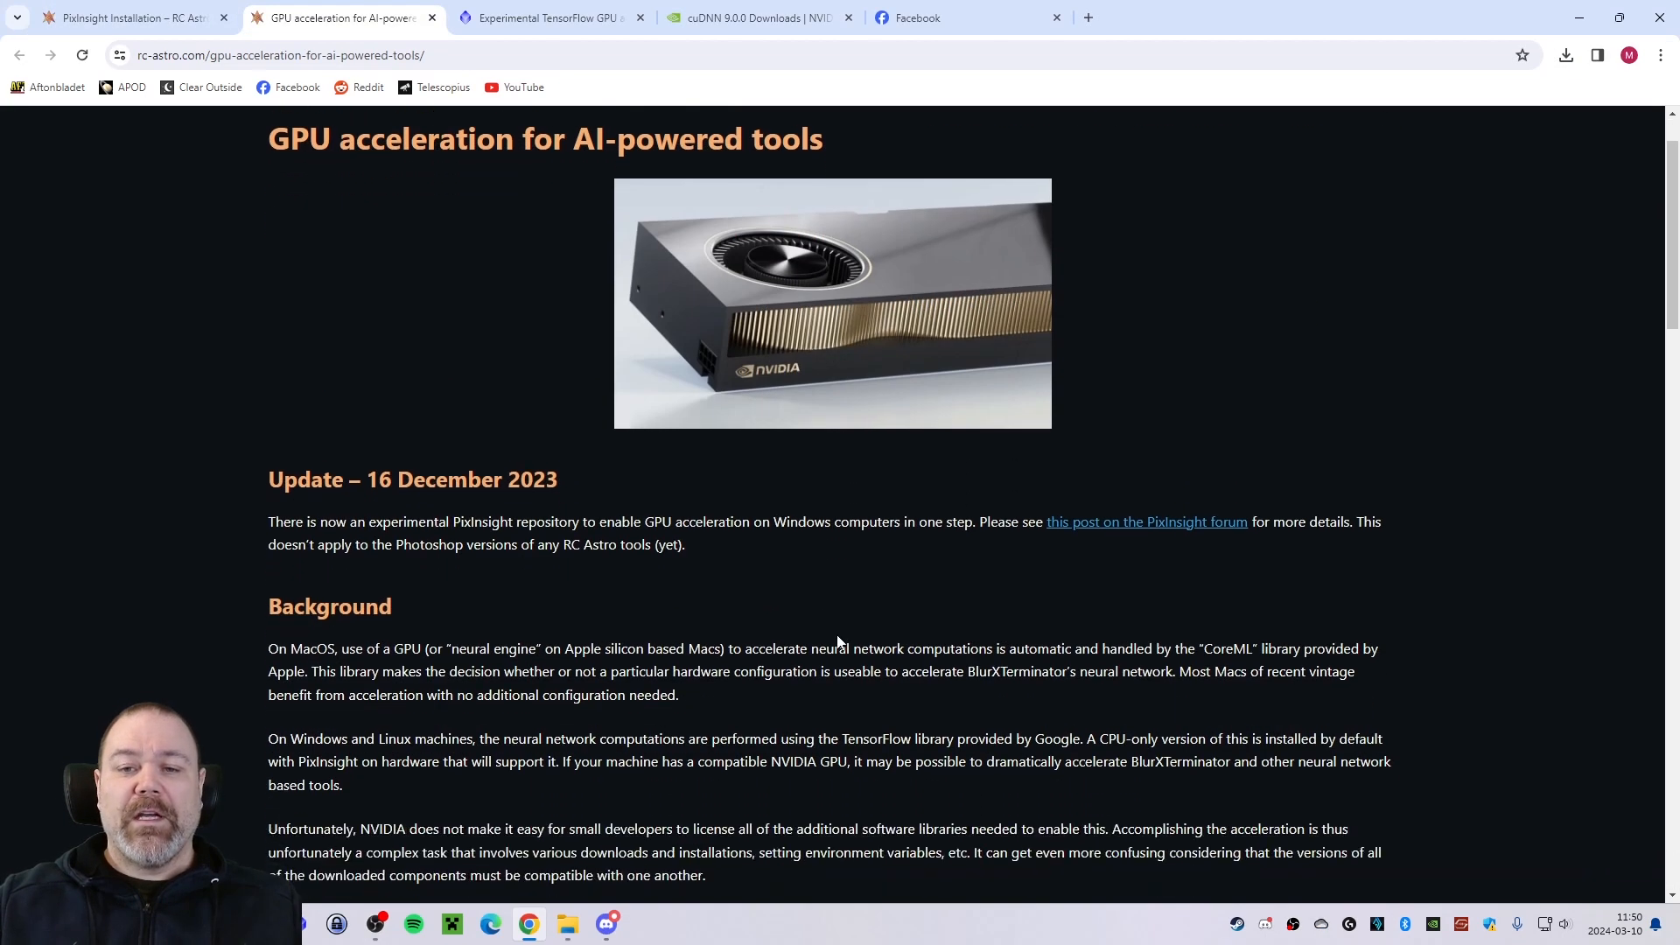
scroll(833, 639, down, 2)
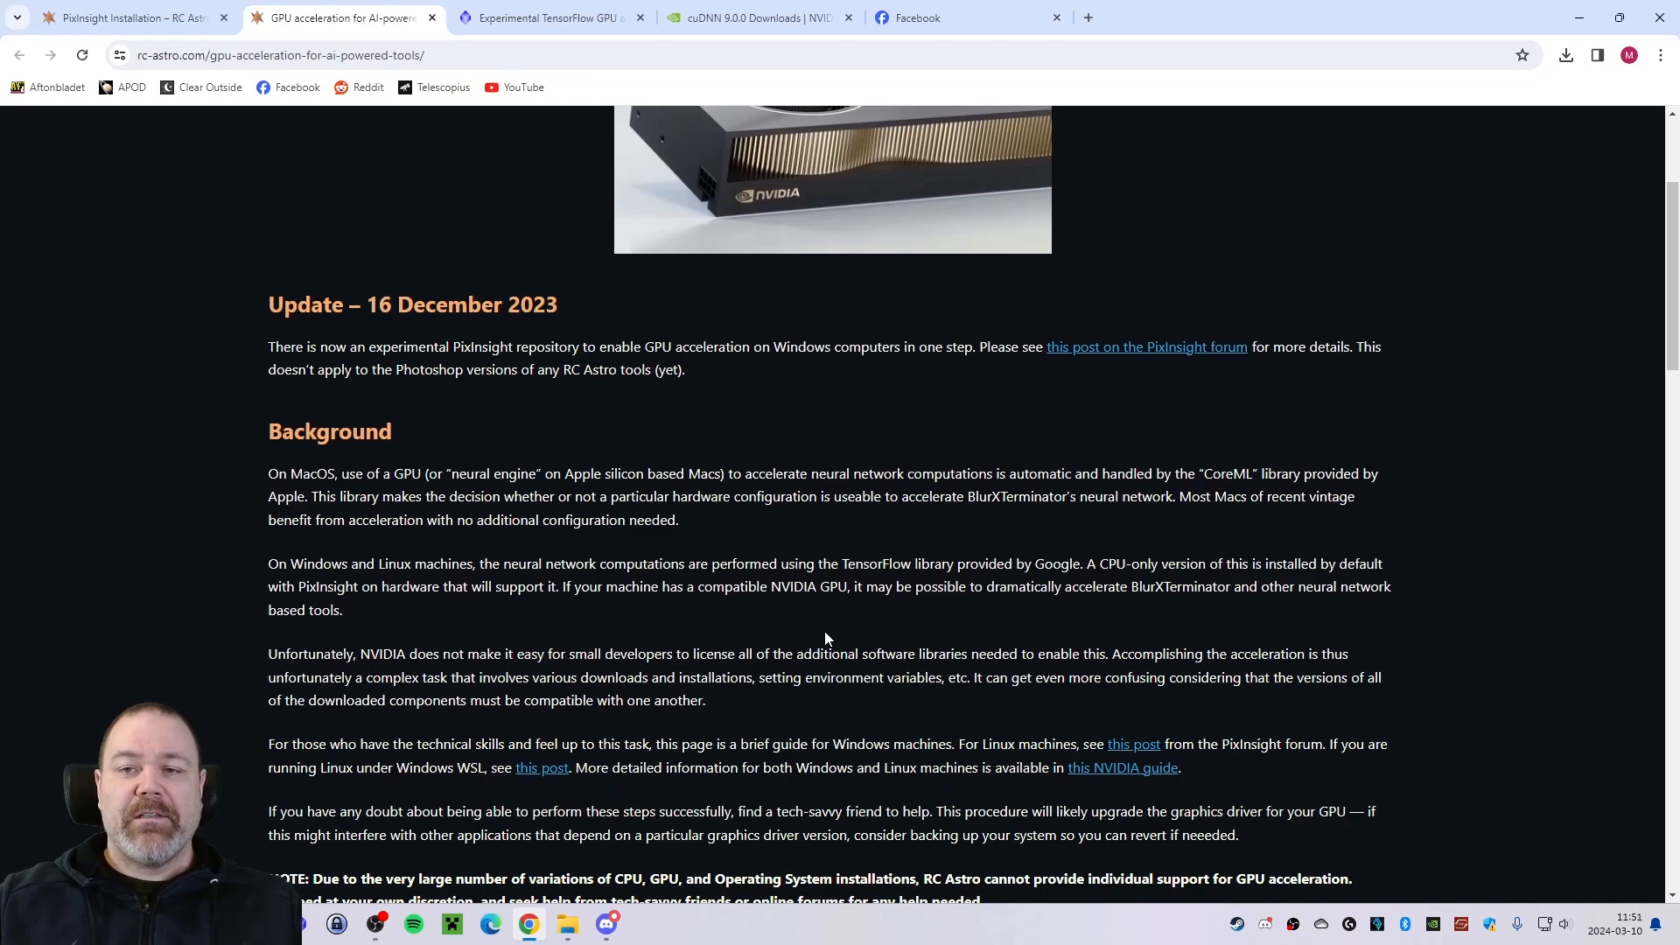
scroll(816, 632, down, 2)
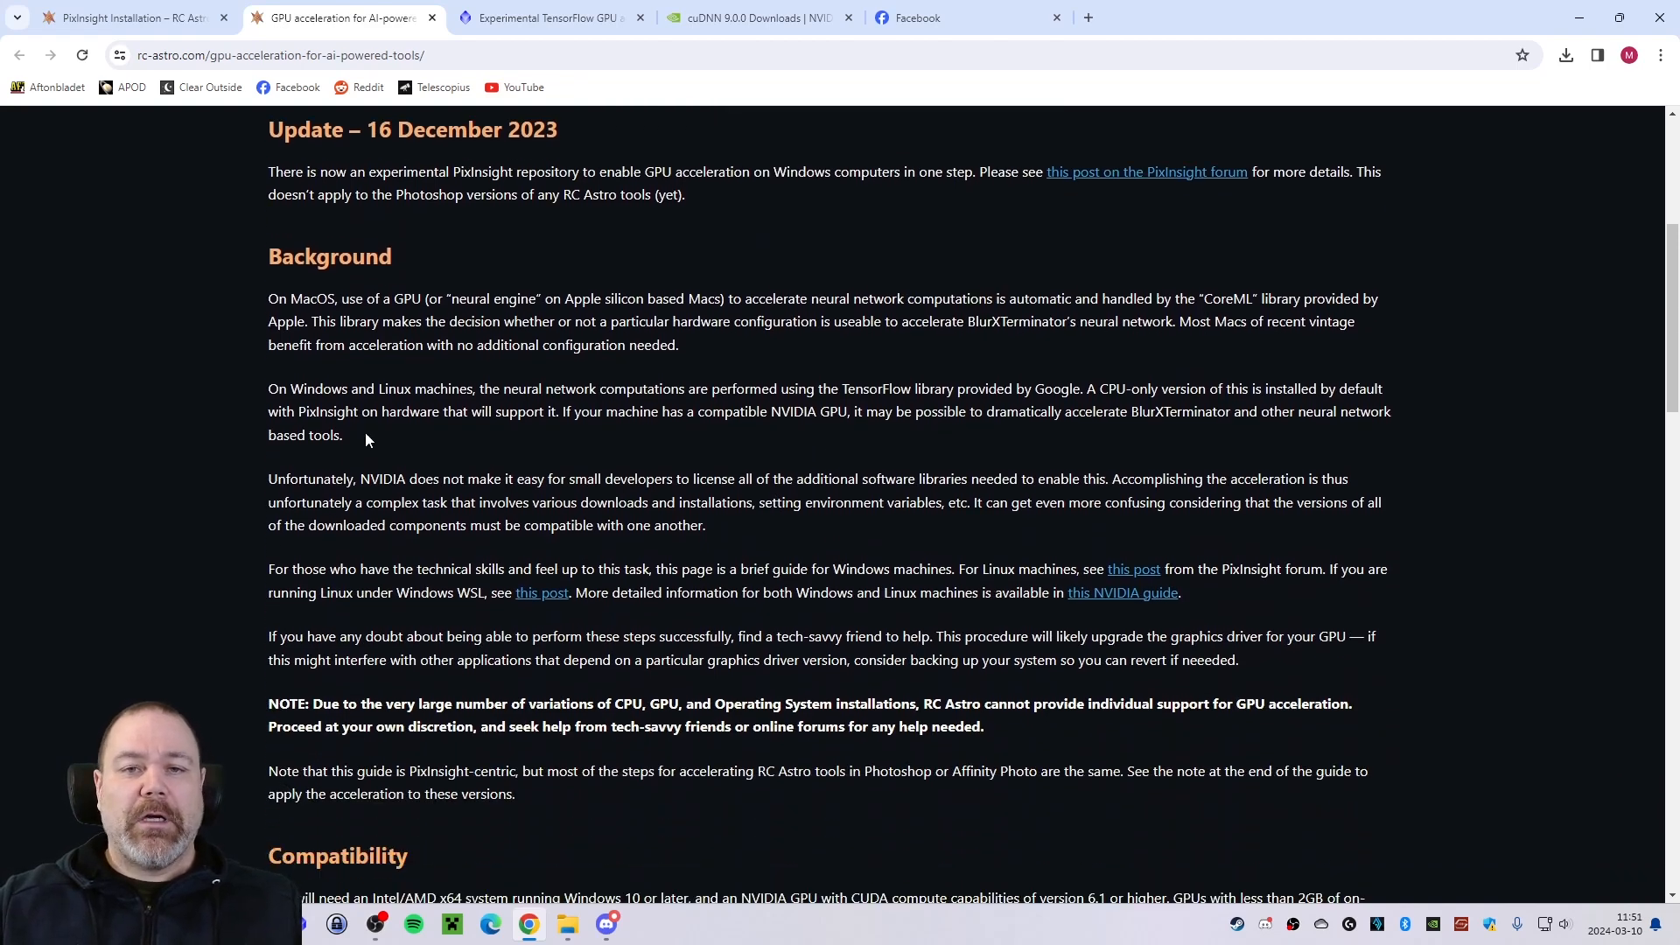
scroll(508, 385, down, 8)
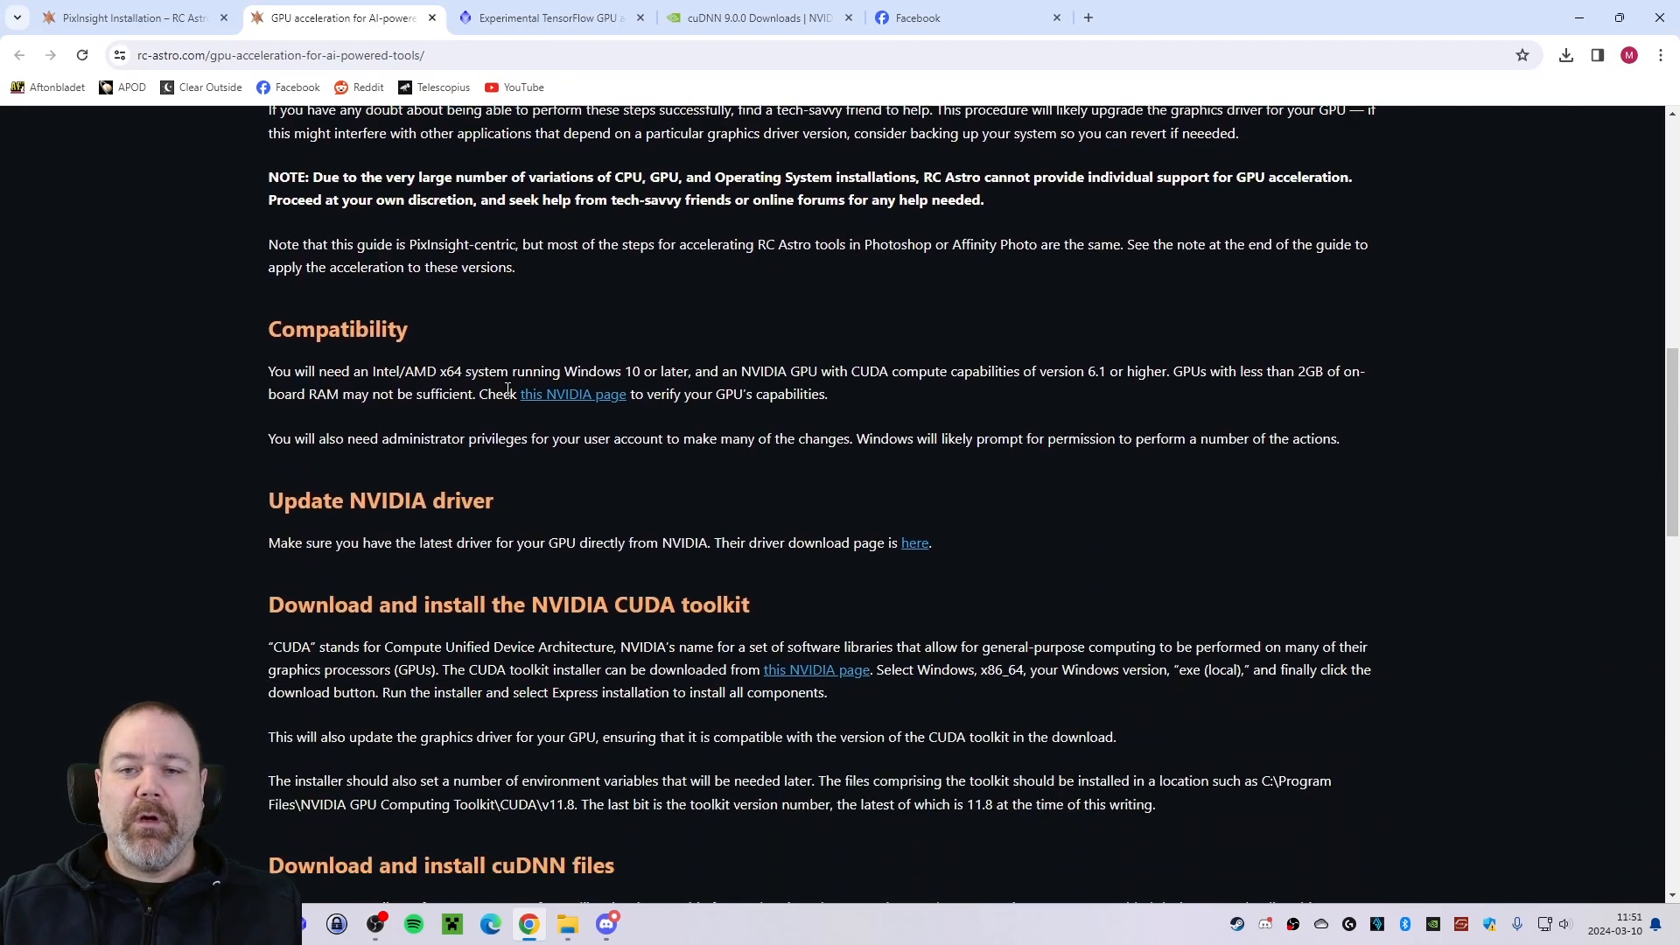
scroll(511, 394, down, 6)
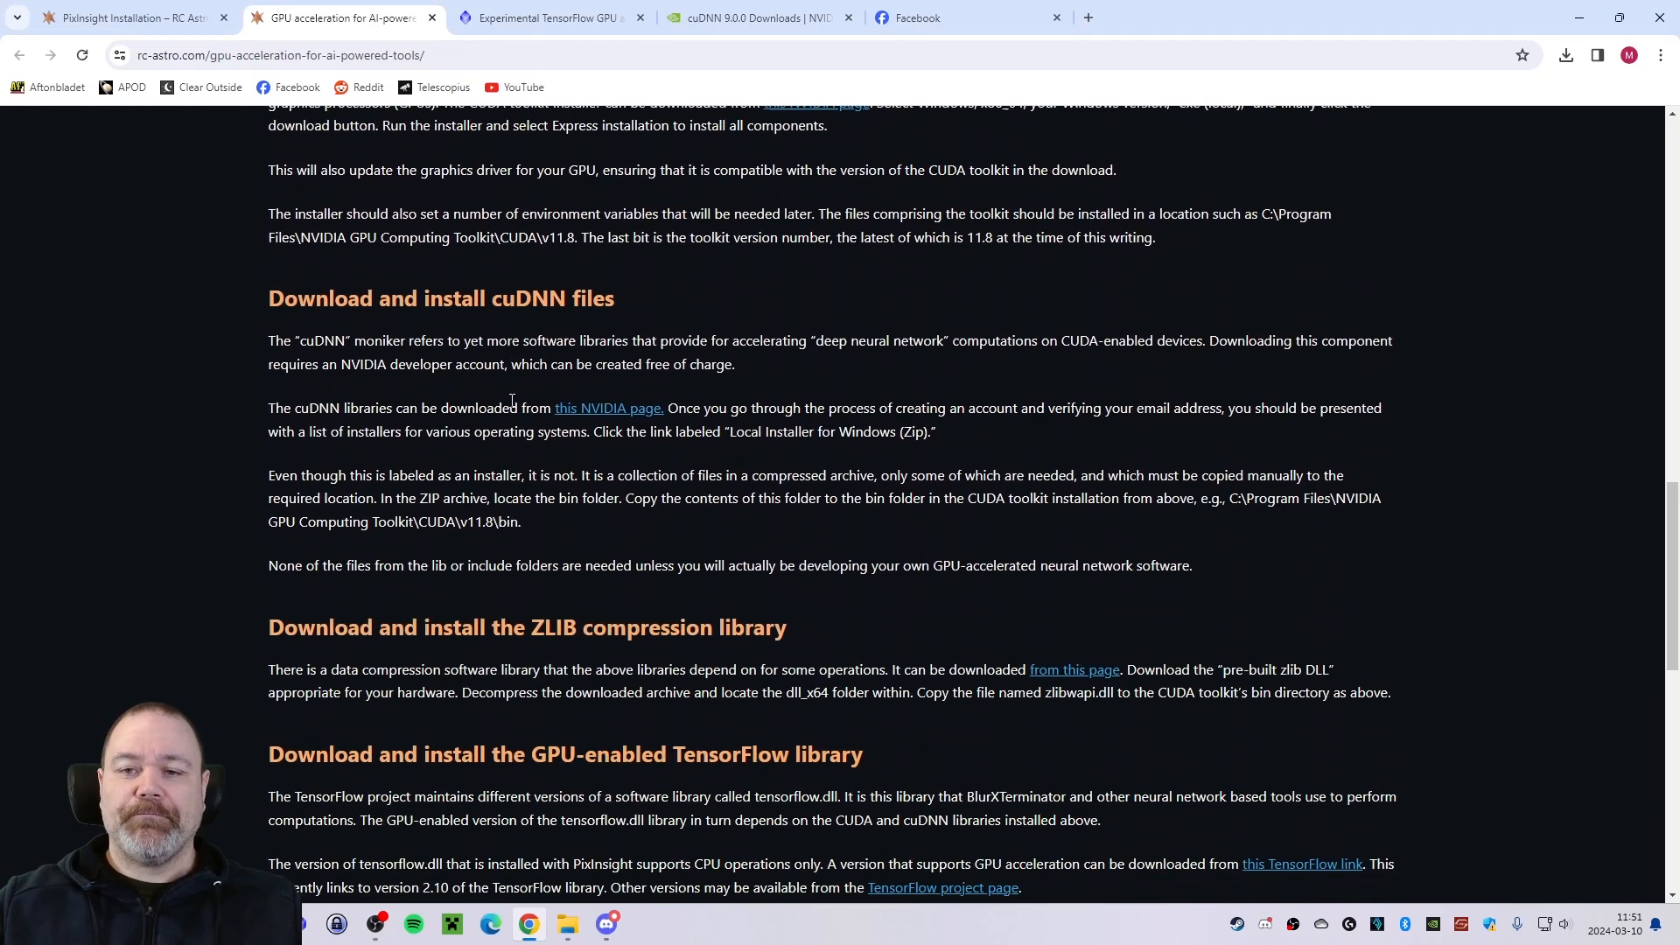
scroll(512, 407, down, 5)
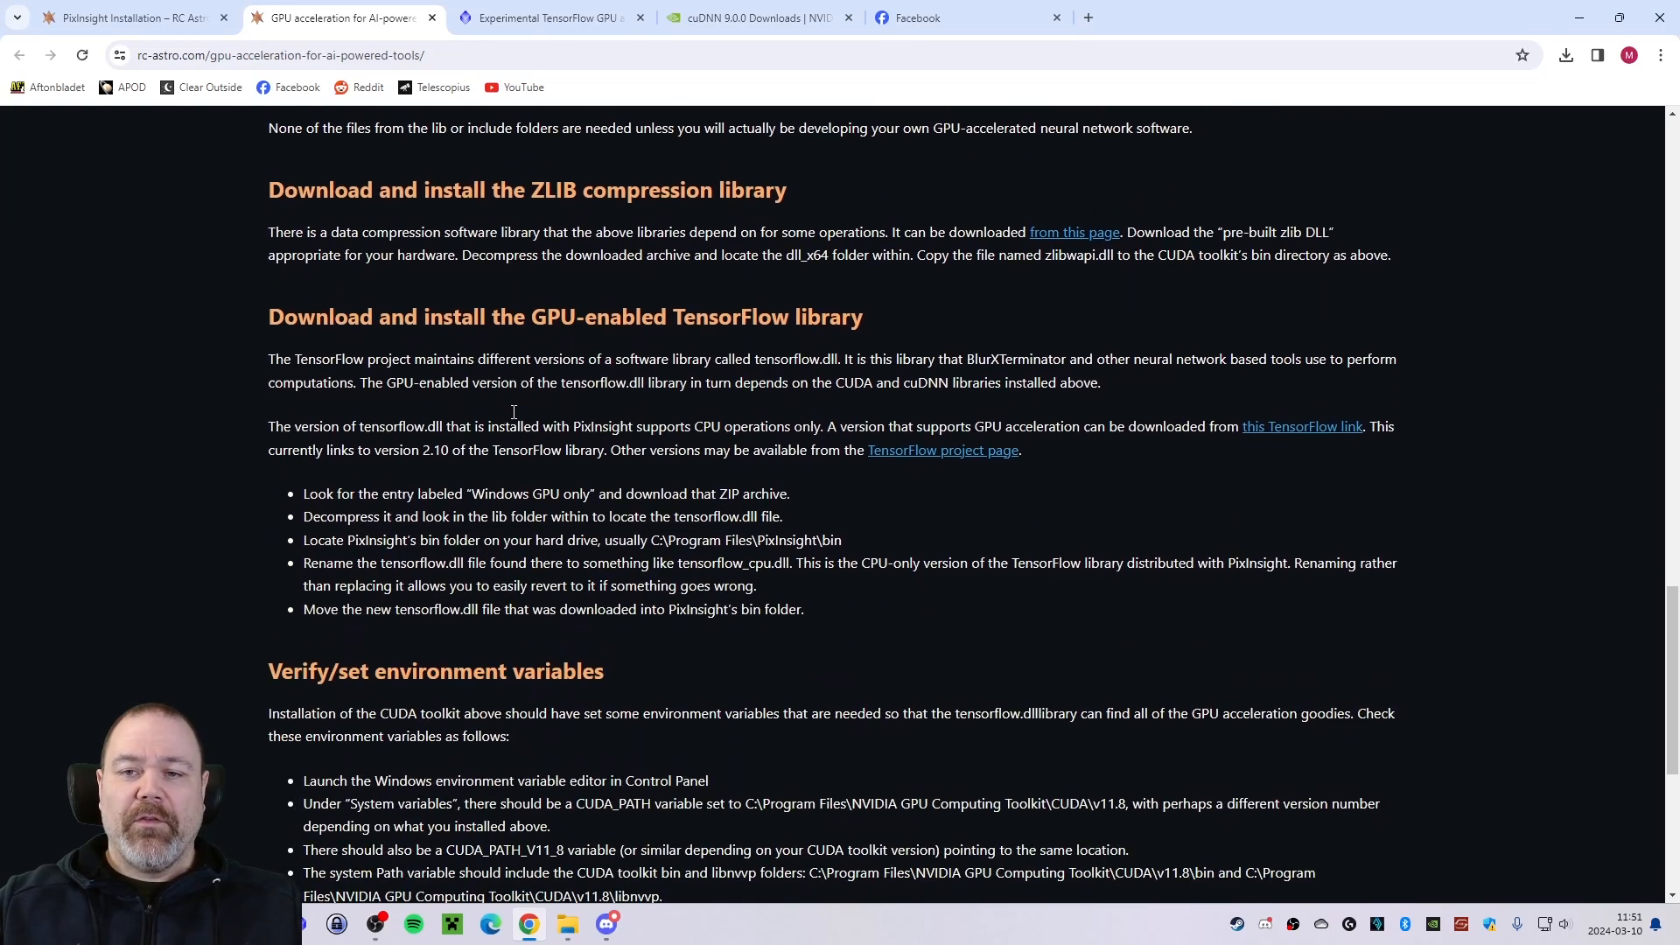
scroll(508, 409, down, 2)
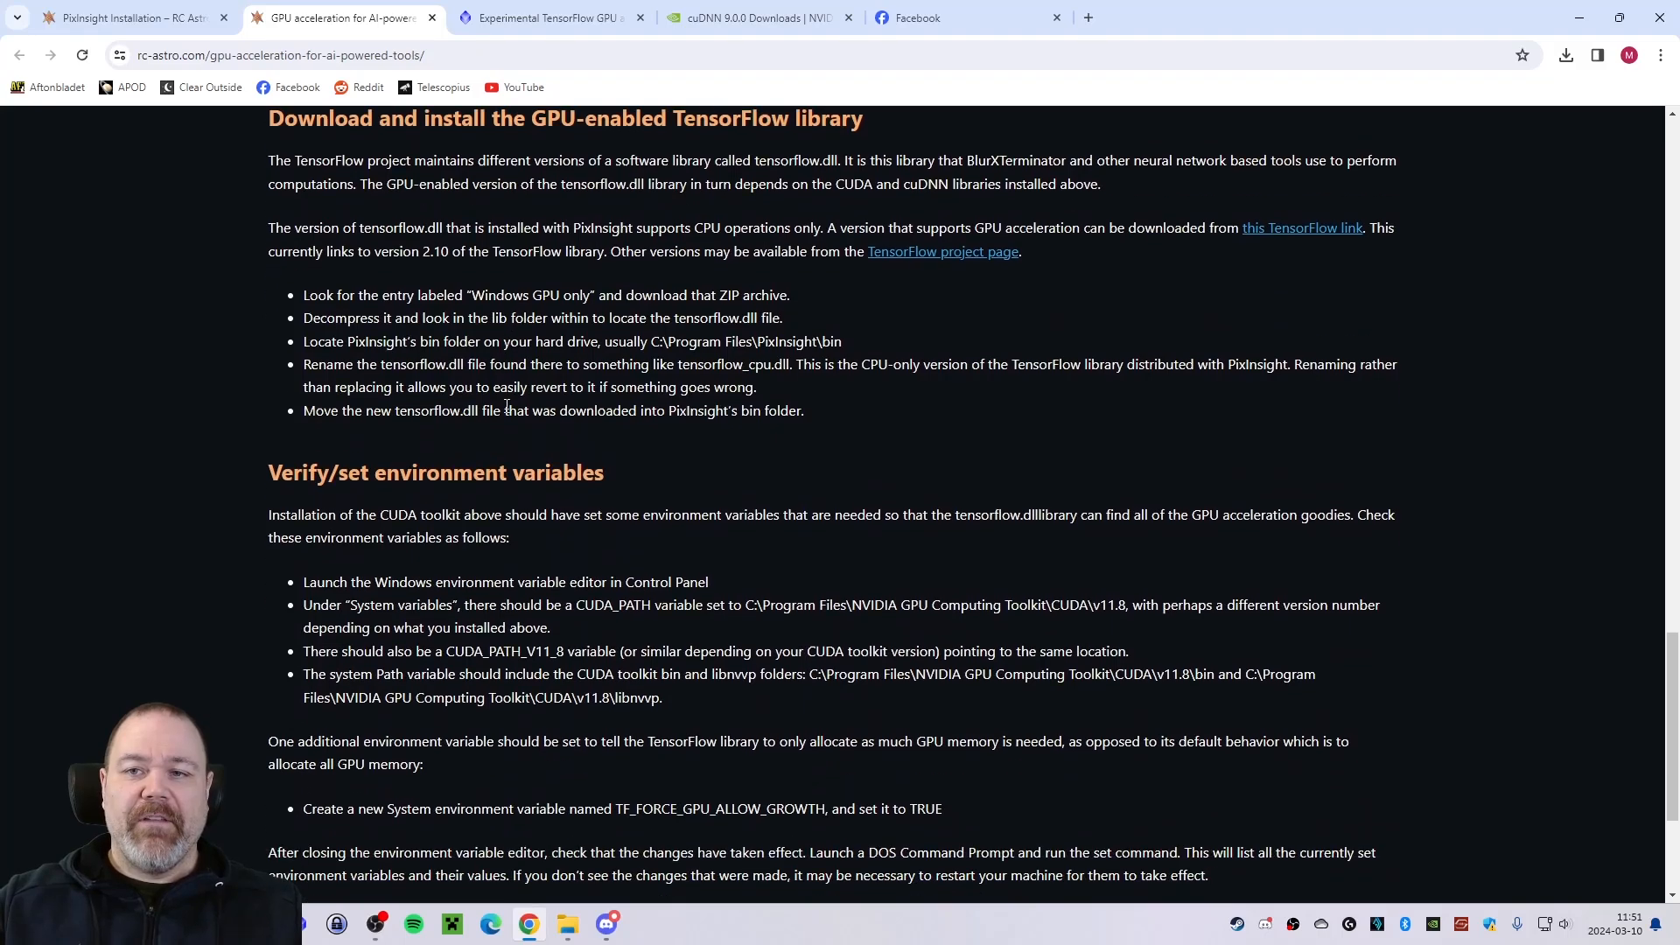
scroll(507, 410, up, 2)
scroll(434, 313, up, 1)
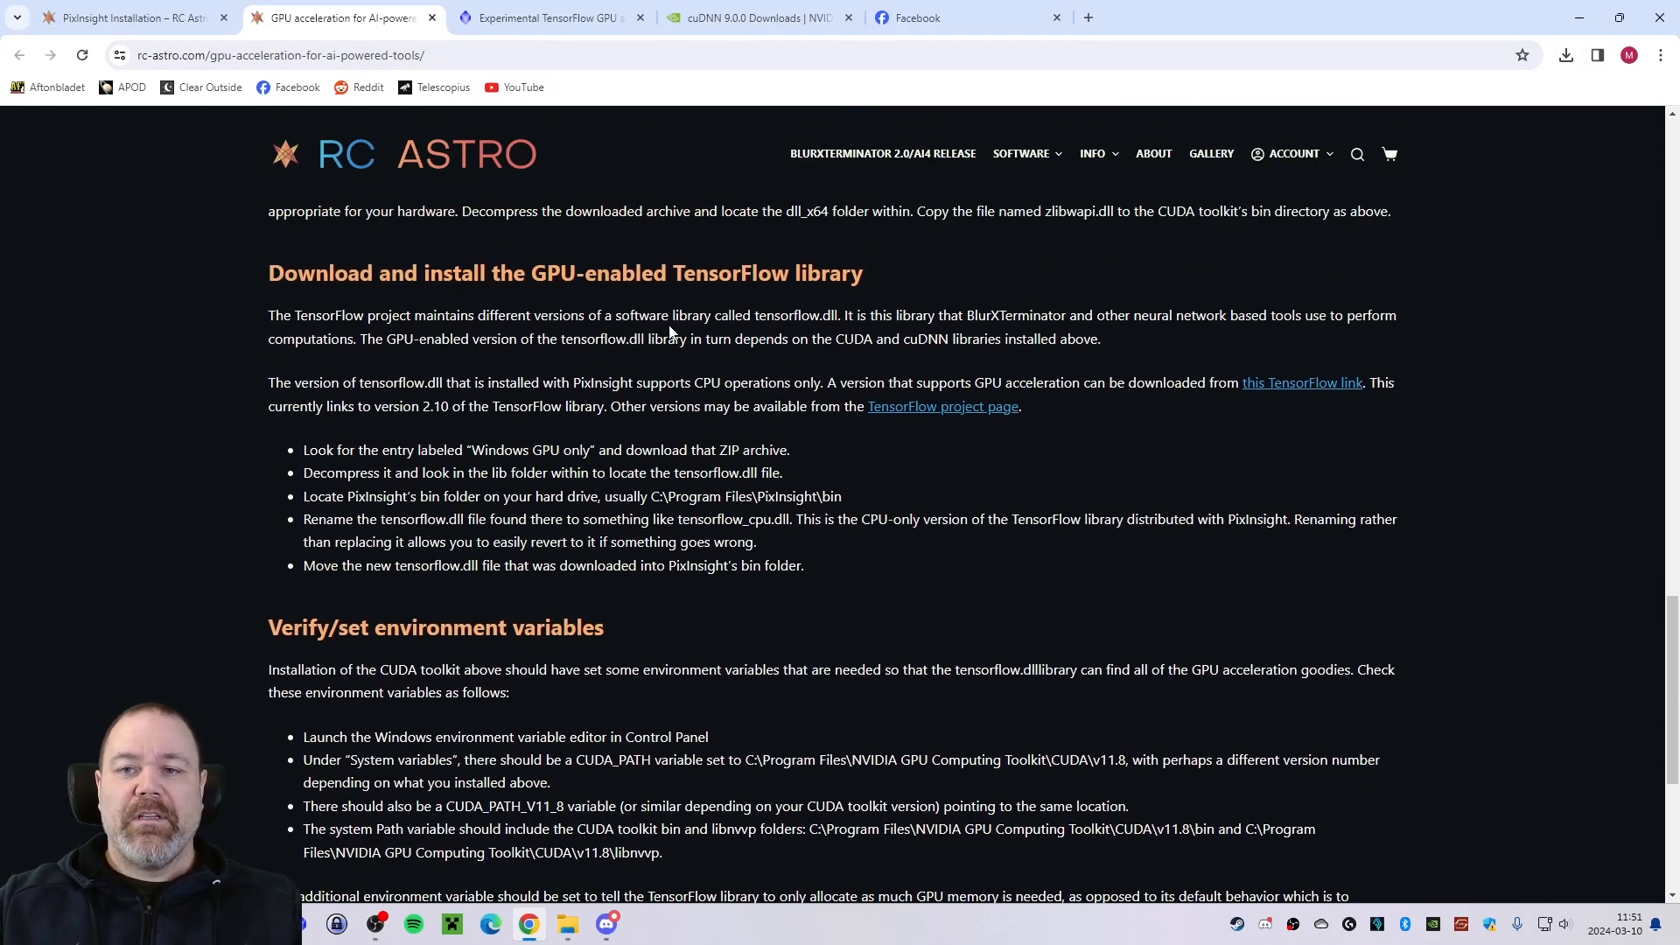
Look up the TensorFlow GPU repository address in the PixInsight forum post and the RC Astro installation instructions.
key(ctrl+Tab)
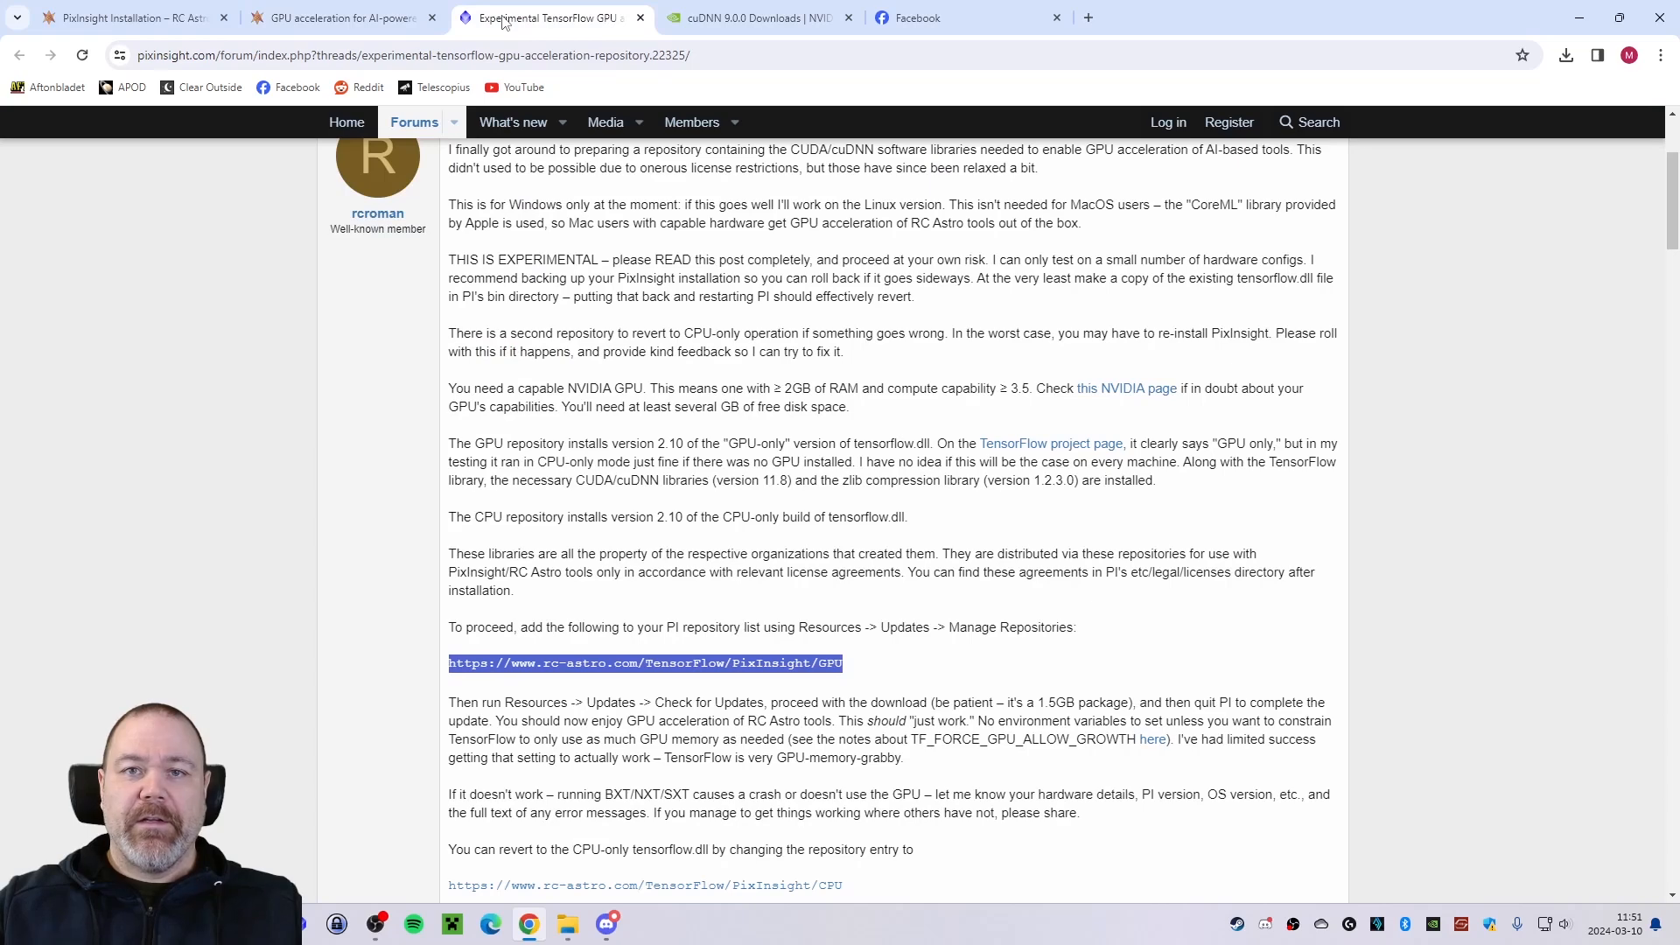
click(190, 20)
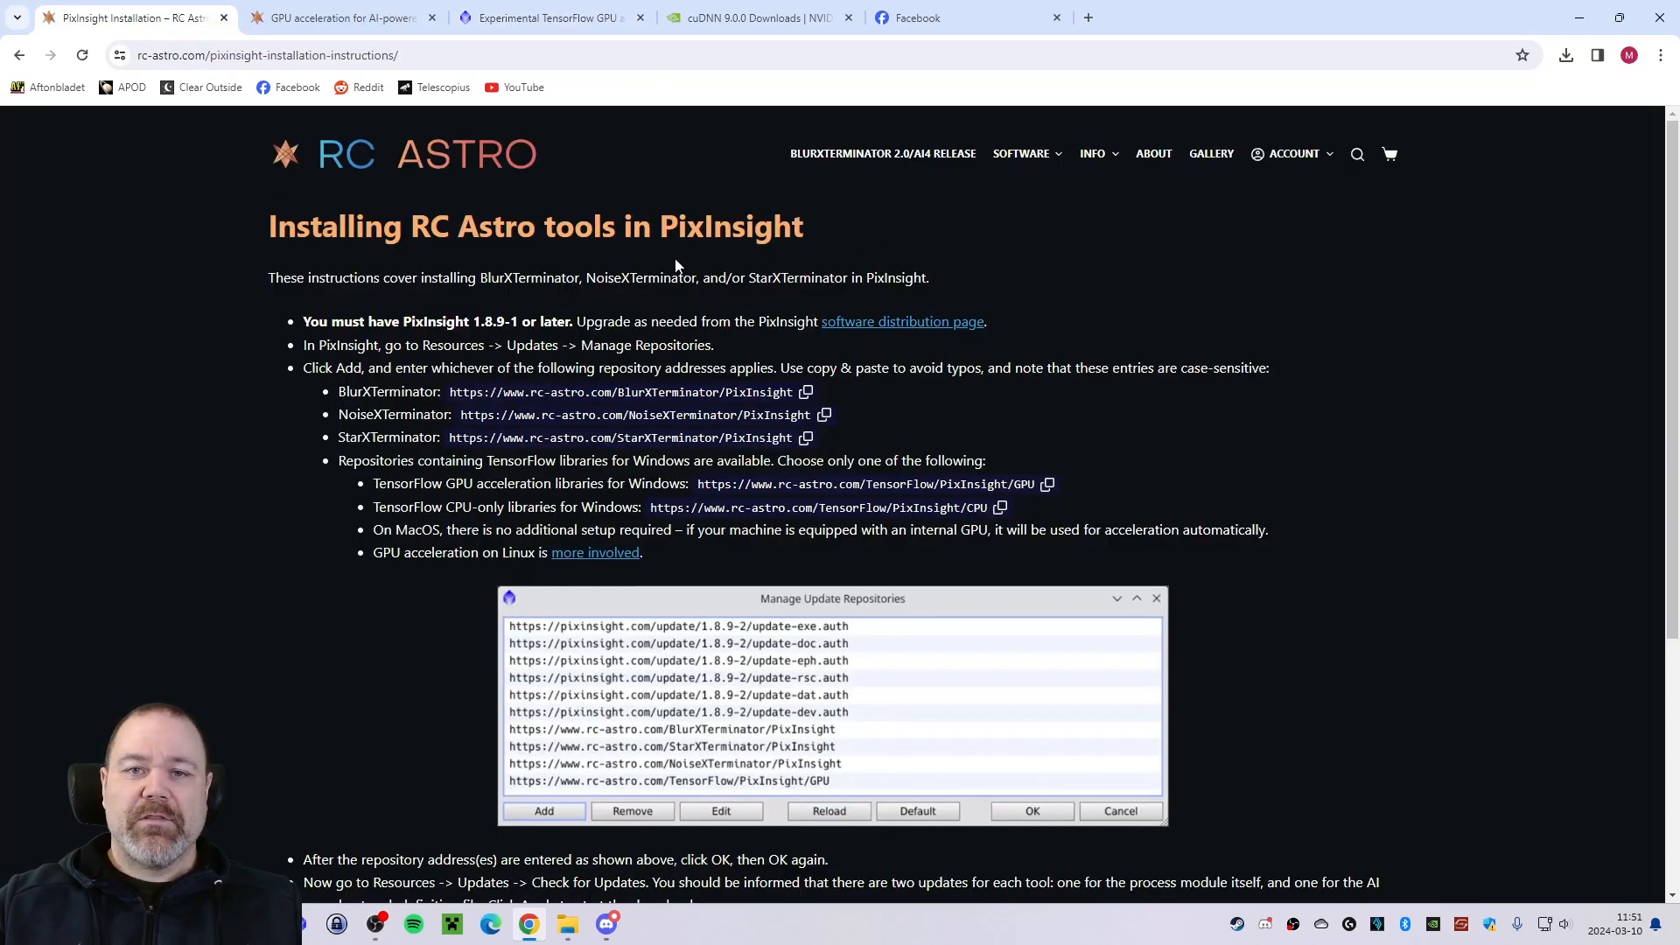
scroll(696, 355, down, 1)
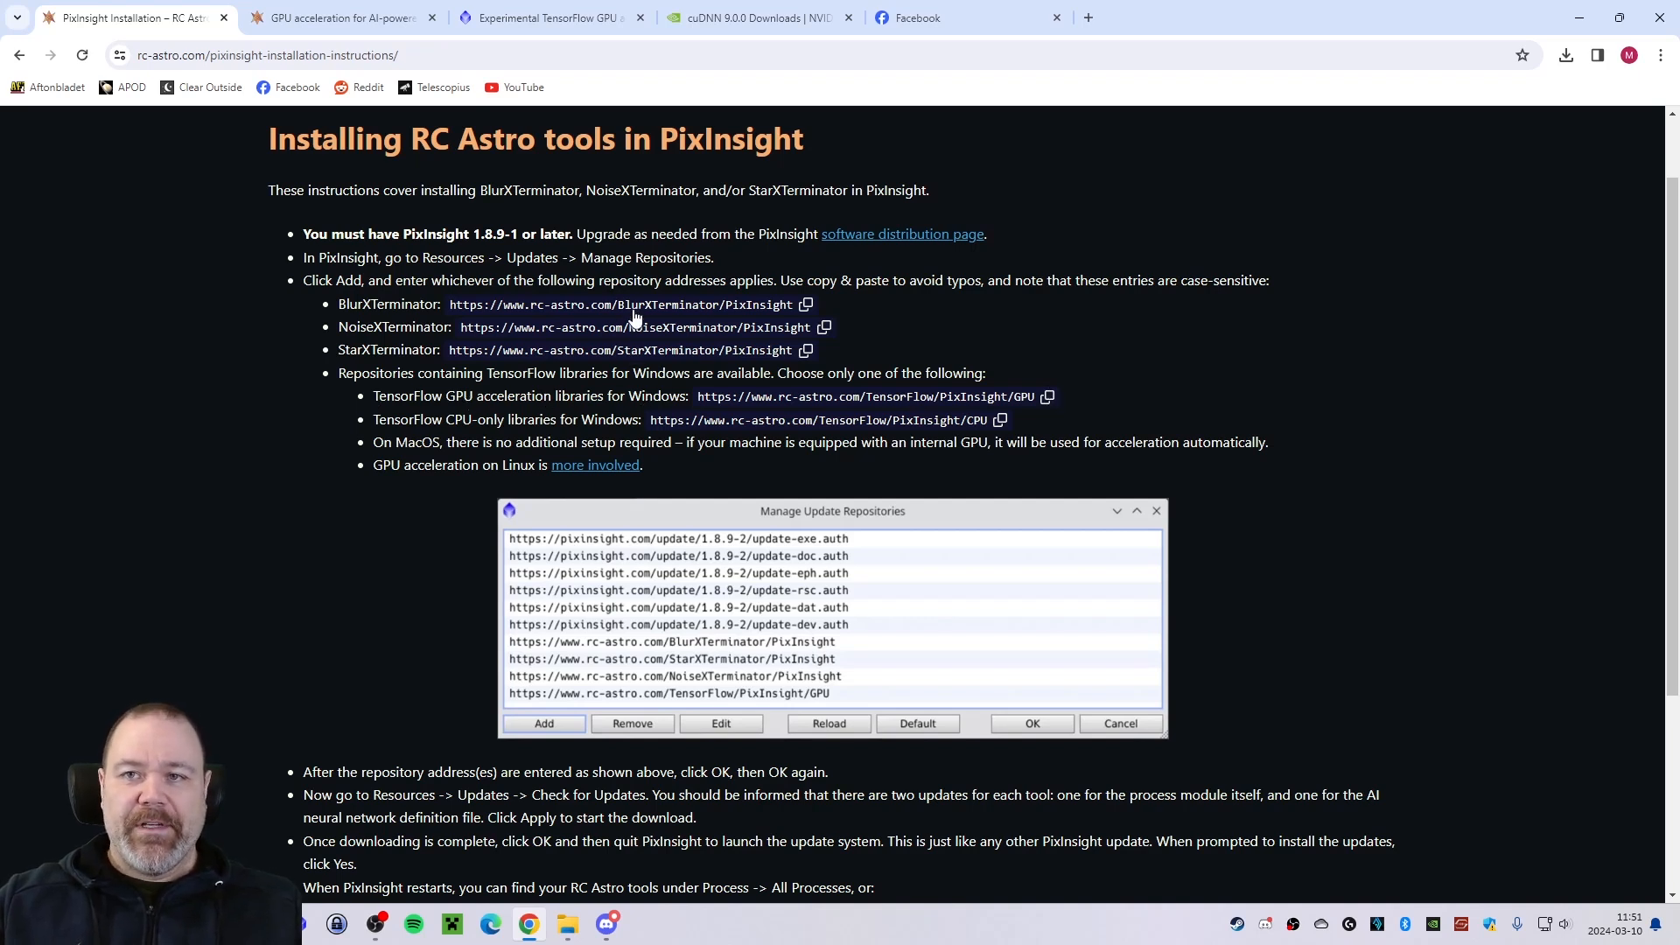
Switch to PixInsight and check the update repositories list for the TensorFlow GPU address, closing it without changes.
key(alt+Tab)
click(757, 31)
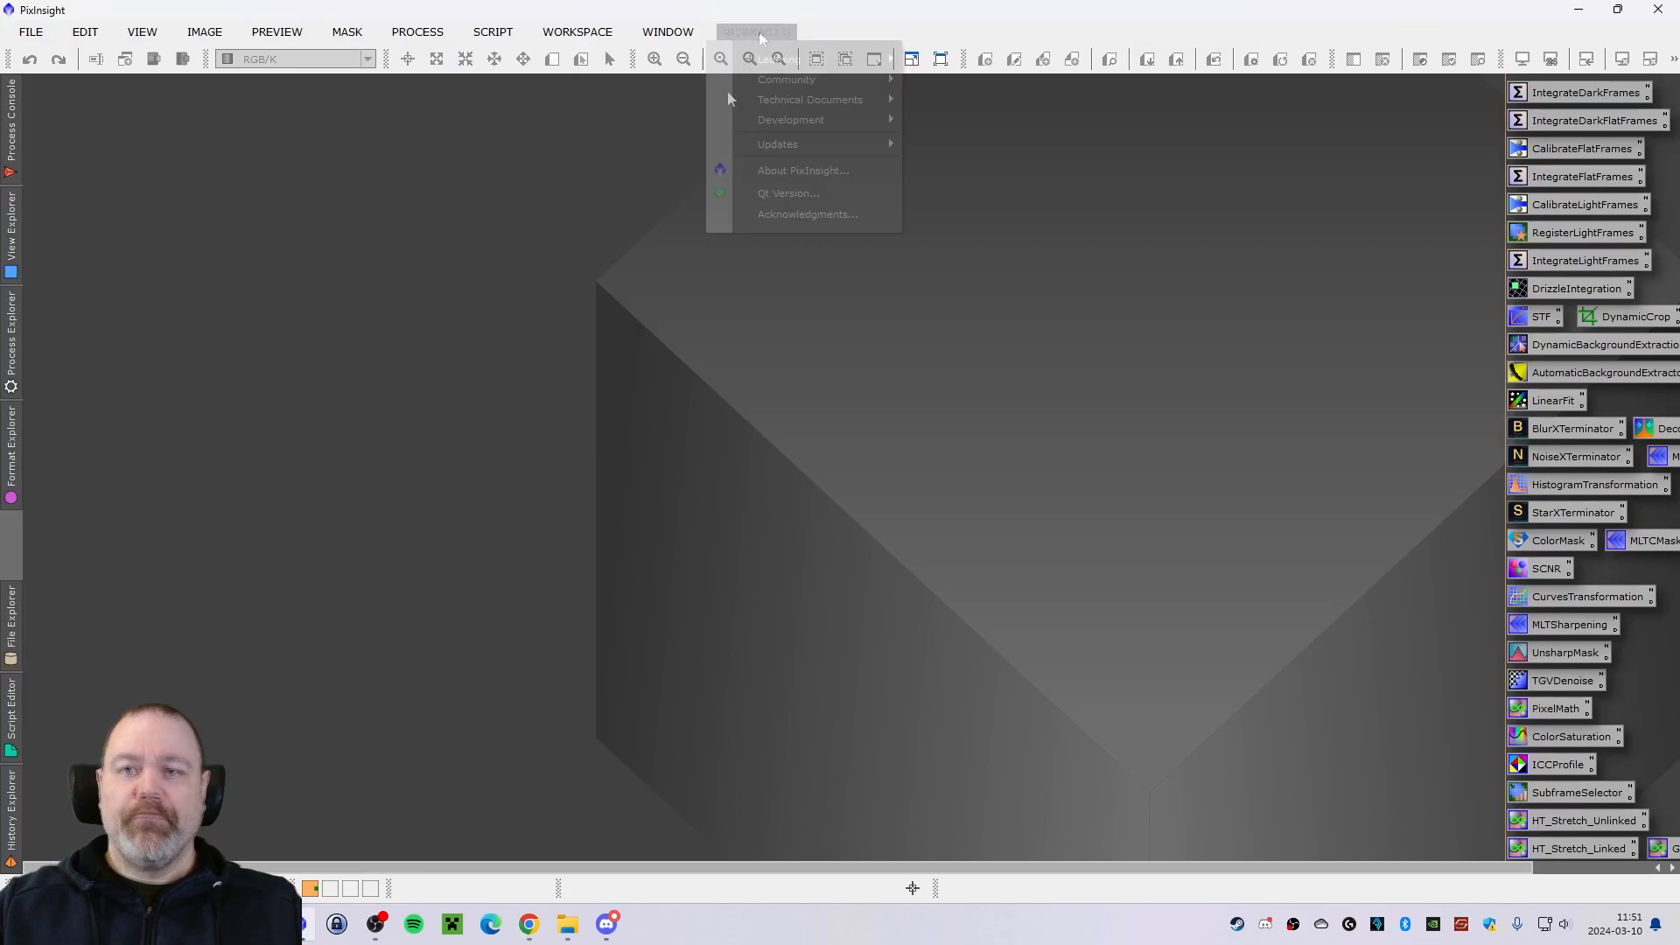
mouse_move(782, 145)
click(954, 147)
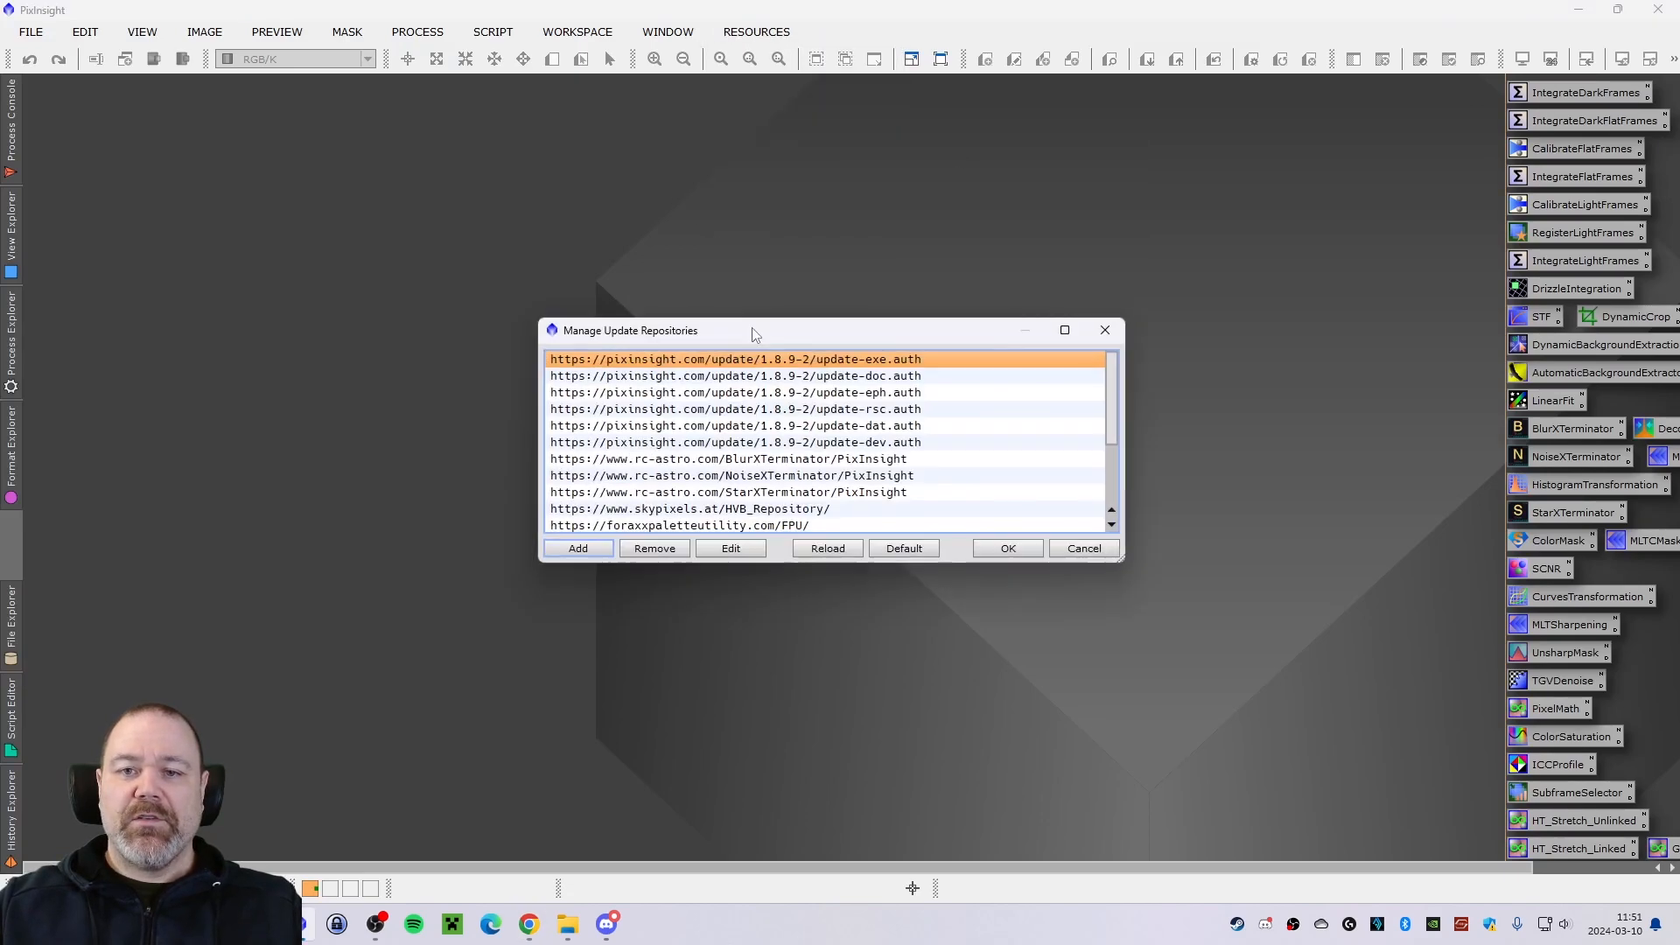
scroll(838, 399, down, 1)
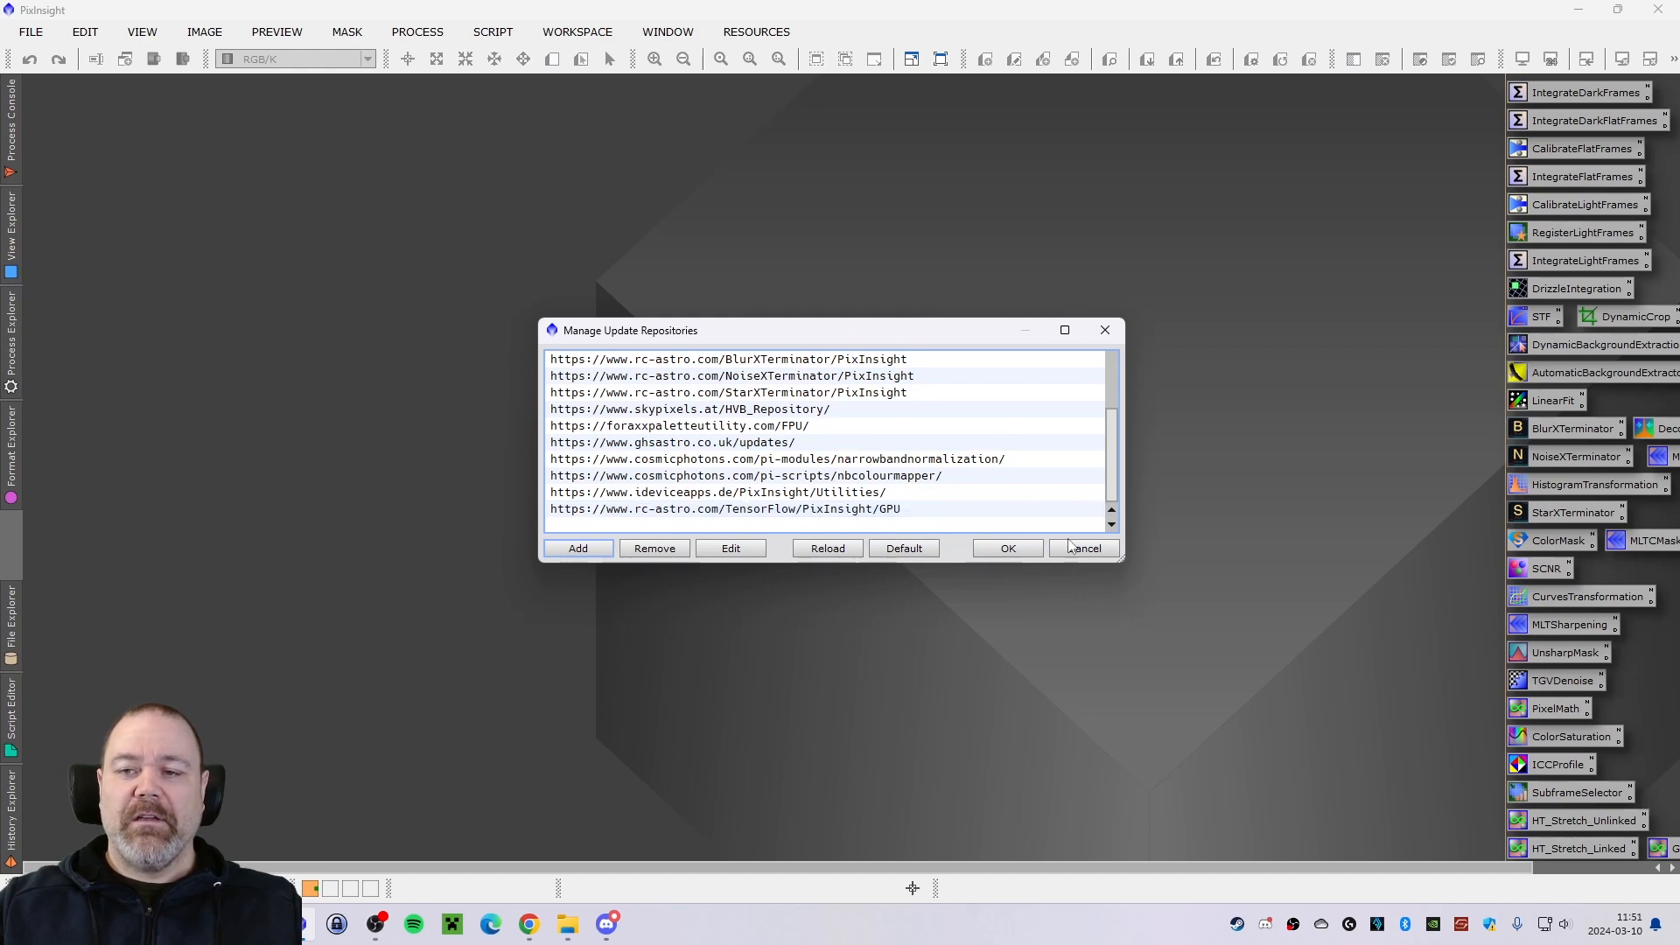
click(1107, 549)
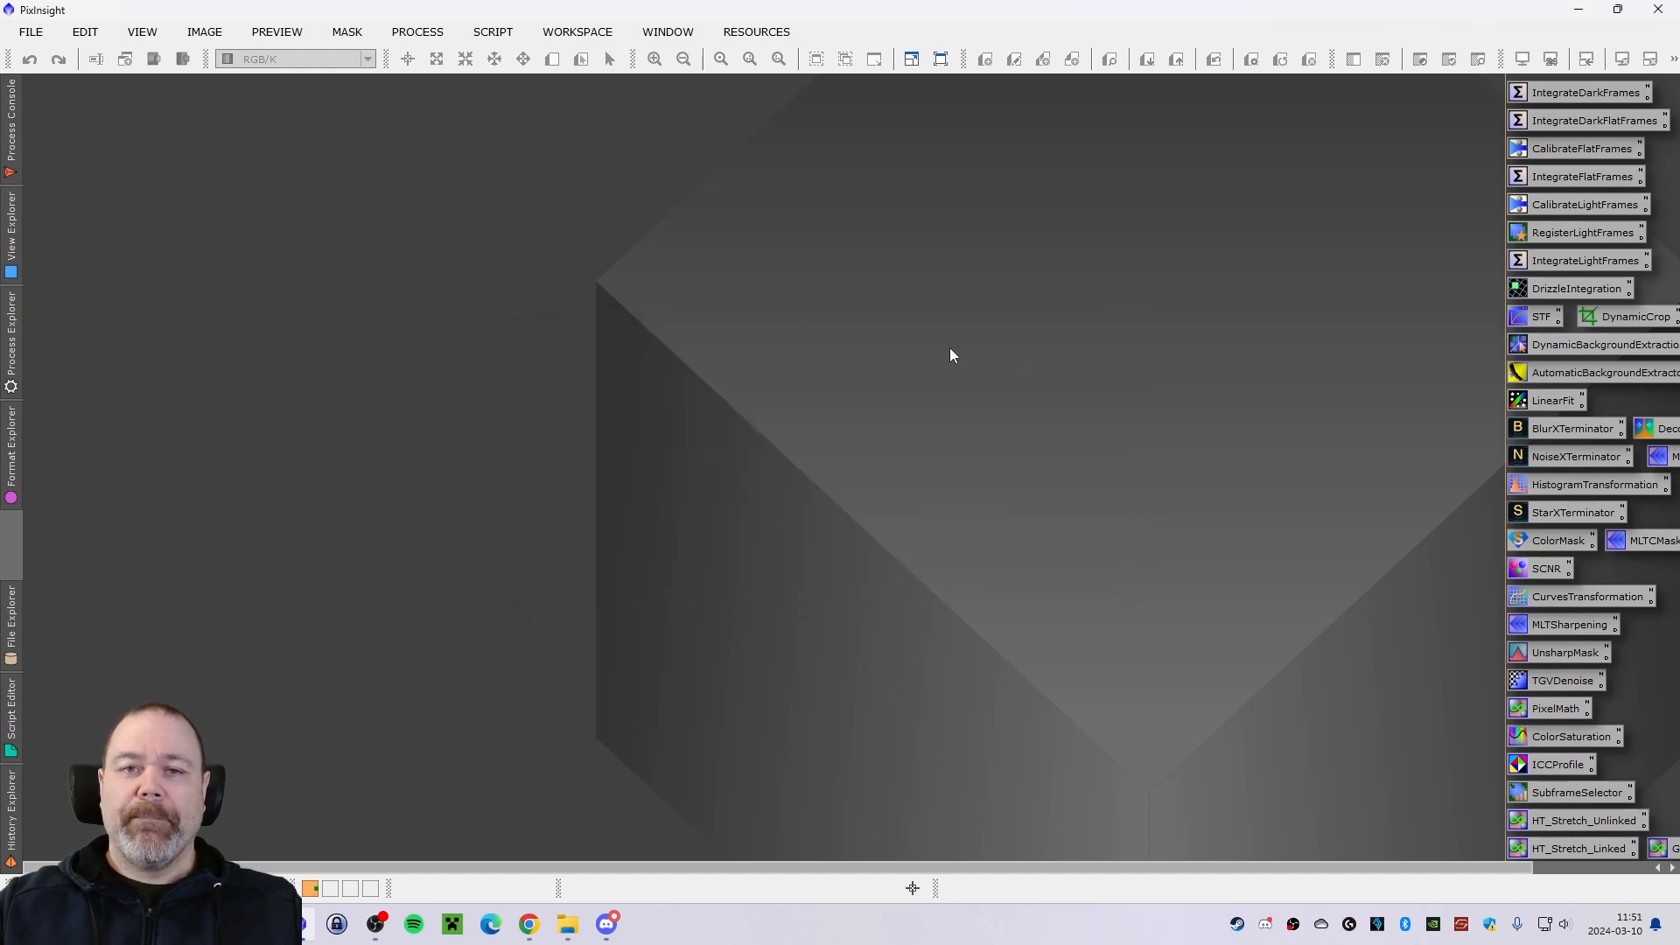
Open the image HA_dc_dbe_lf.xisf from the Linear folder and place its window clear of the workspace edge.
double_click(489, 279)
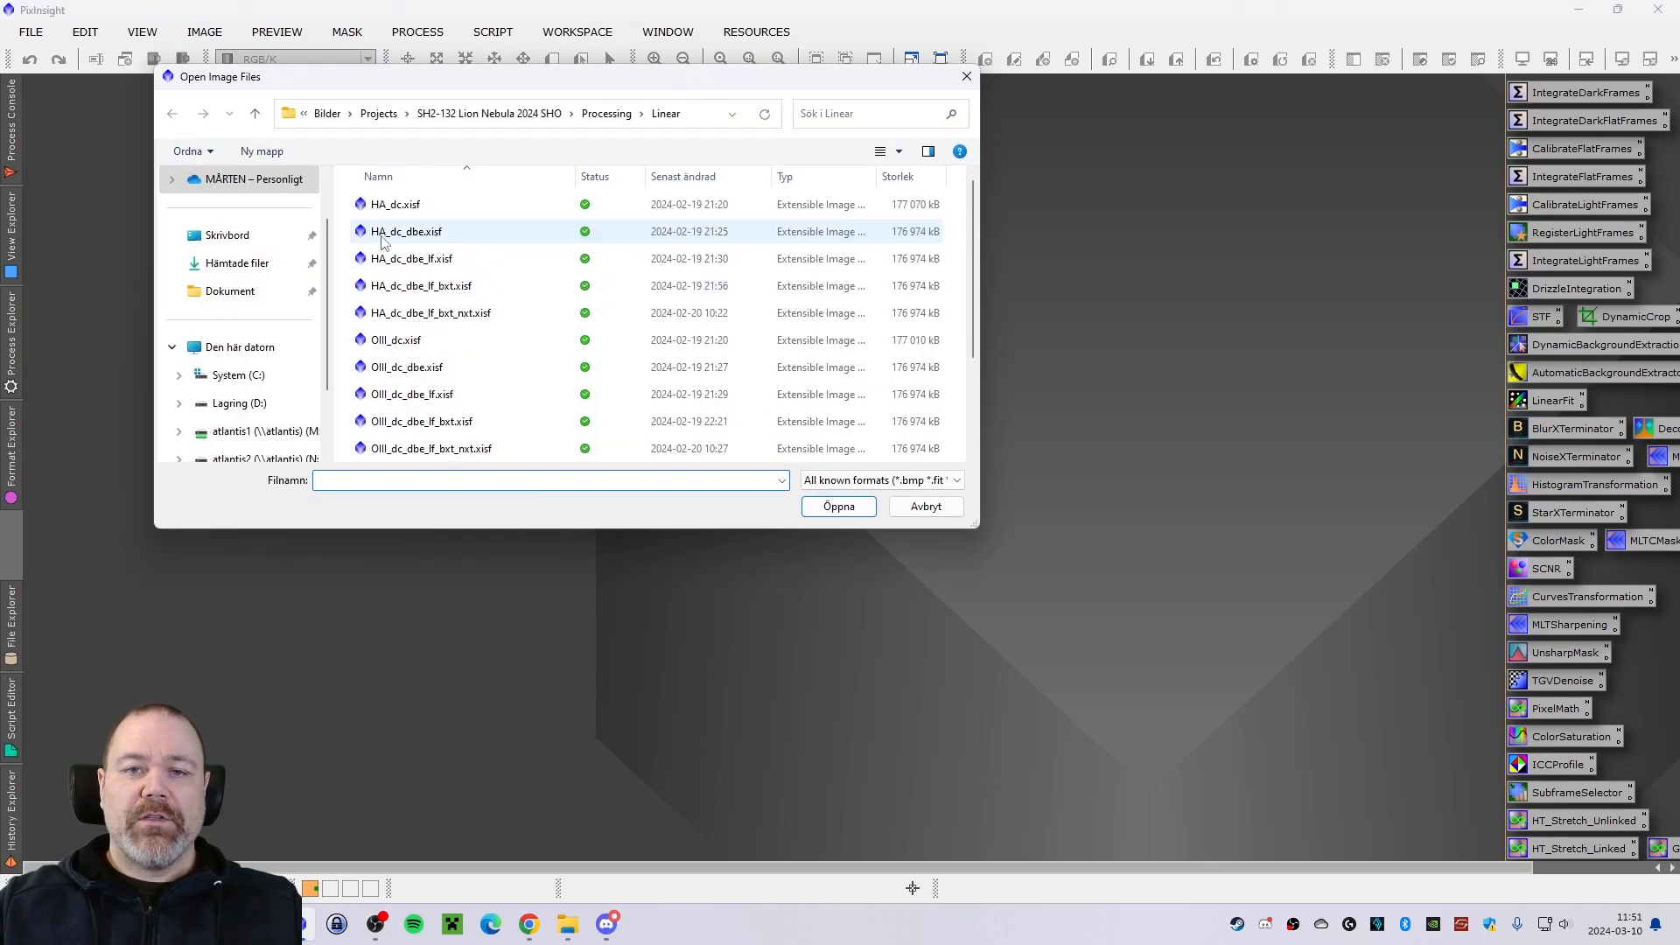
double_click(409, 259)
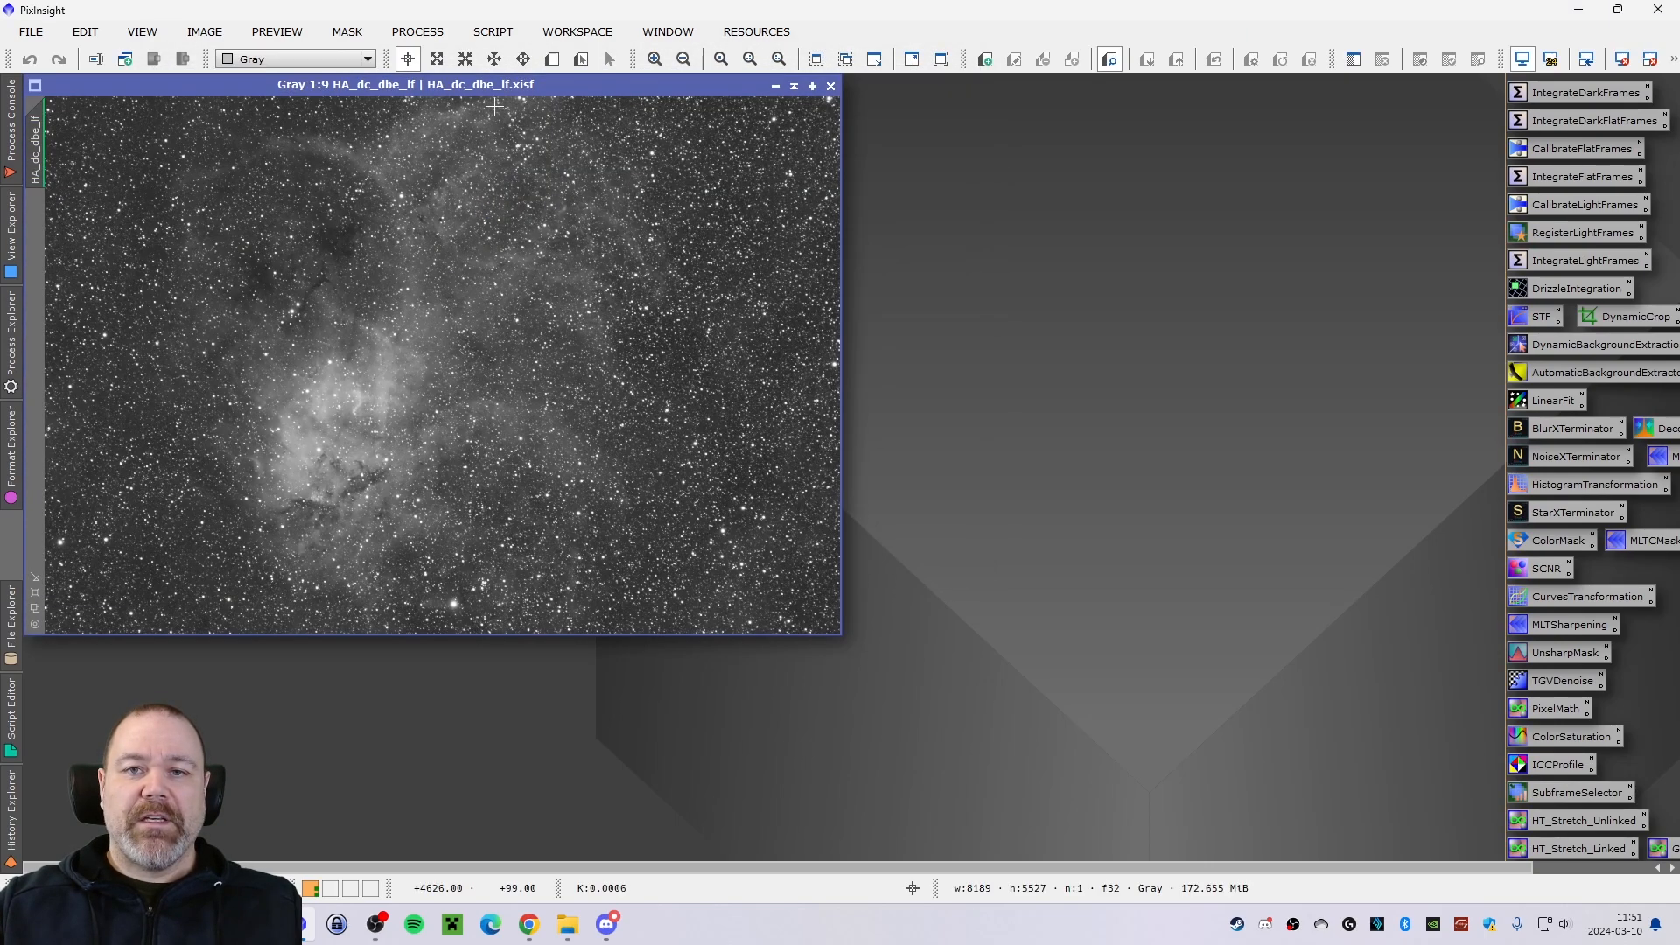
drag(486, 85, 571, 136)
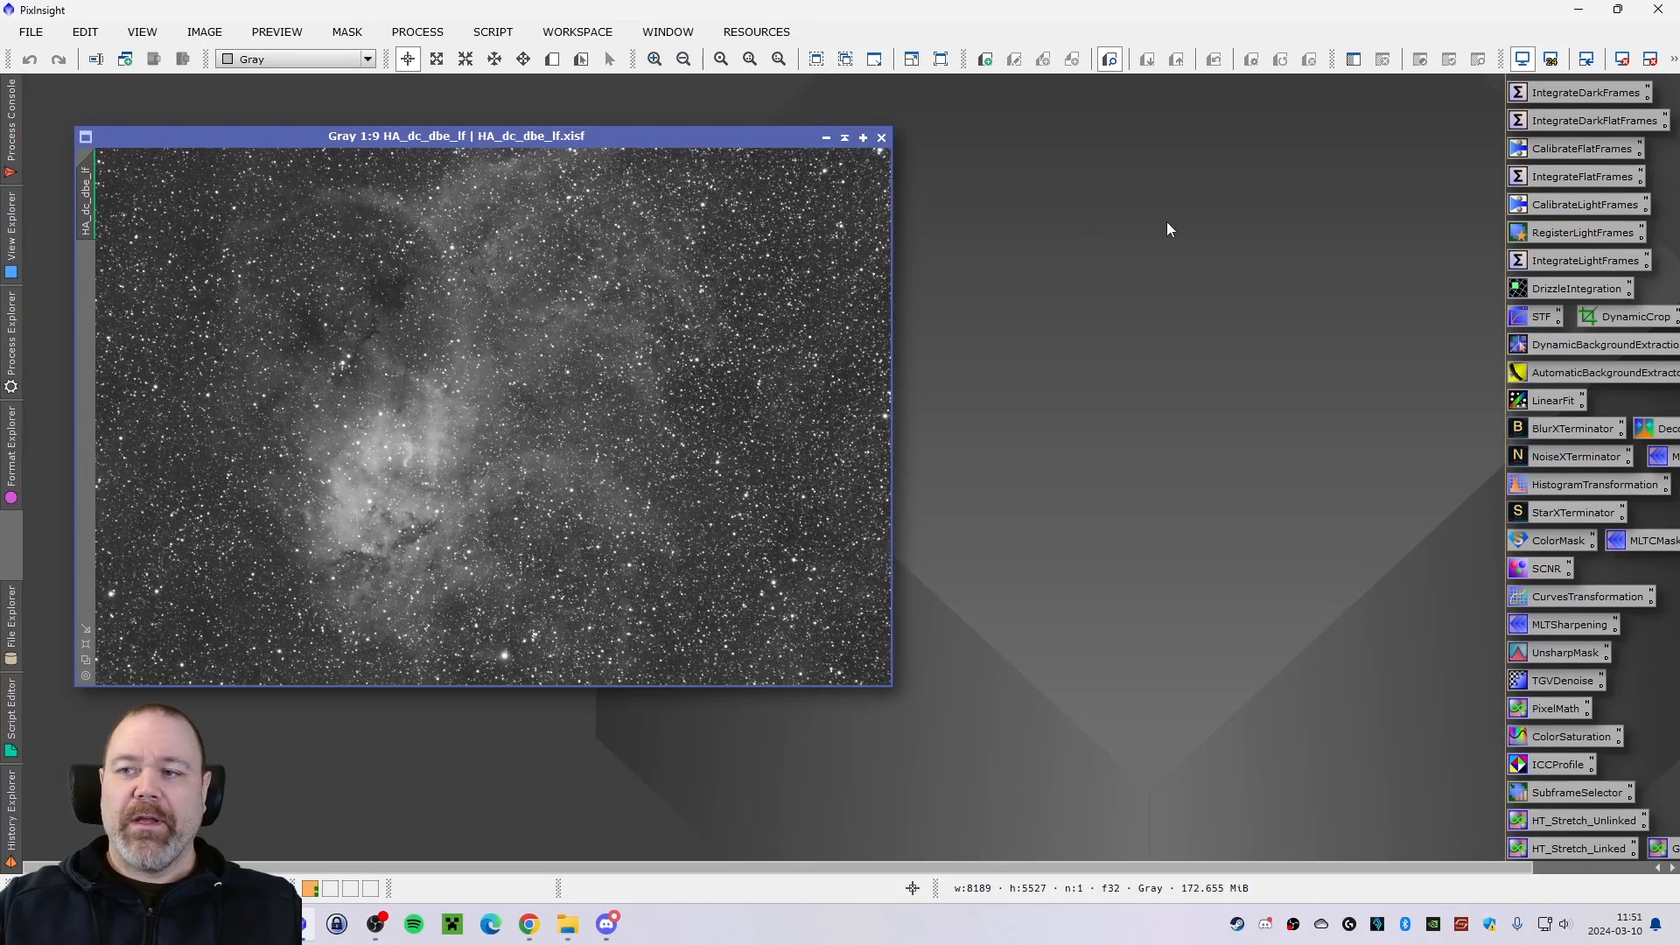
Run BlurXTerminator on the HA_dc_dbe_lf image with Sharpen Stars and Sharpen Nonstellar at 0.50, and check its processing time.
double_click(1556, 428)
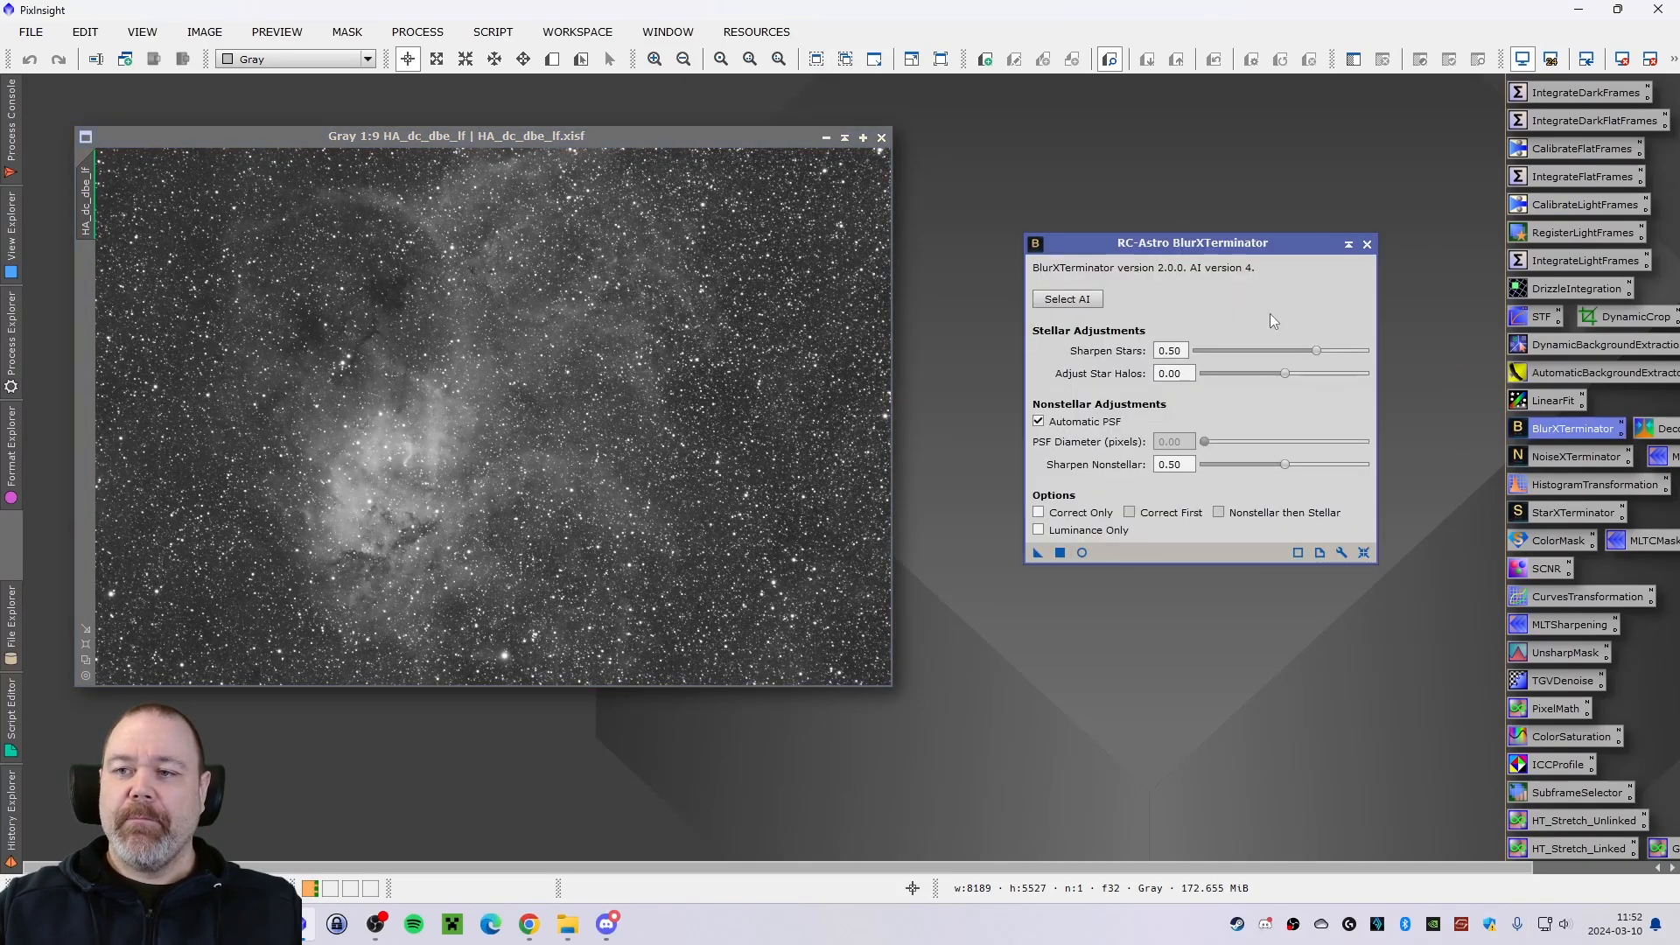
drag(1149, 247, 1123, 196)
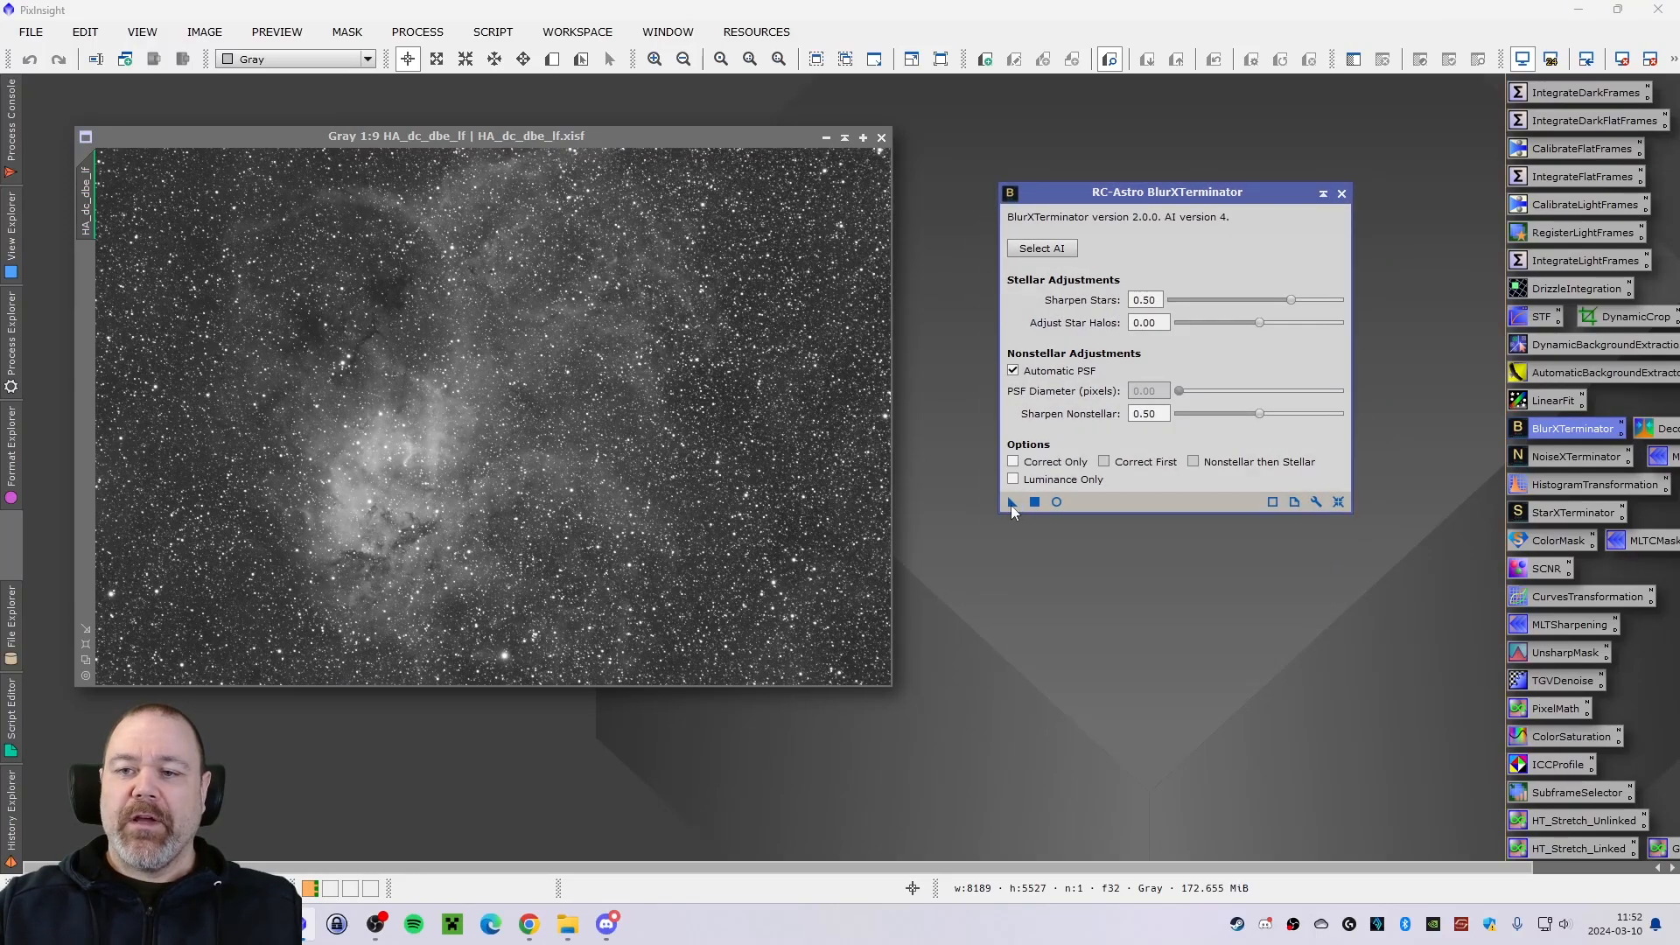
drag(1011, 501, 604, 457)
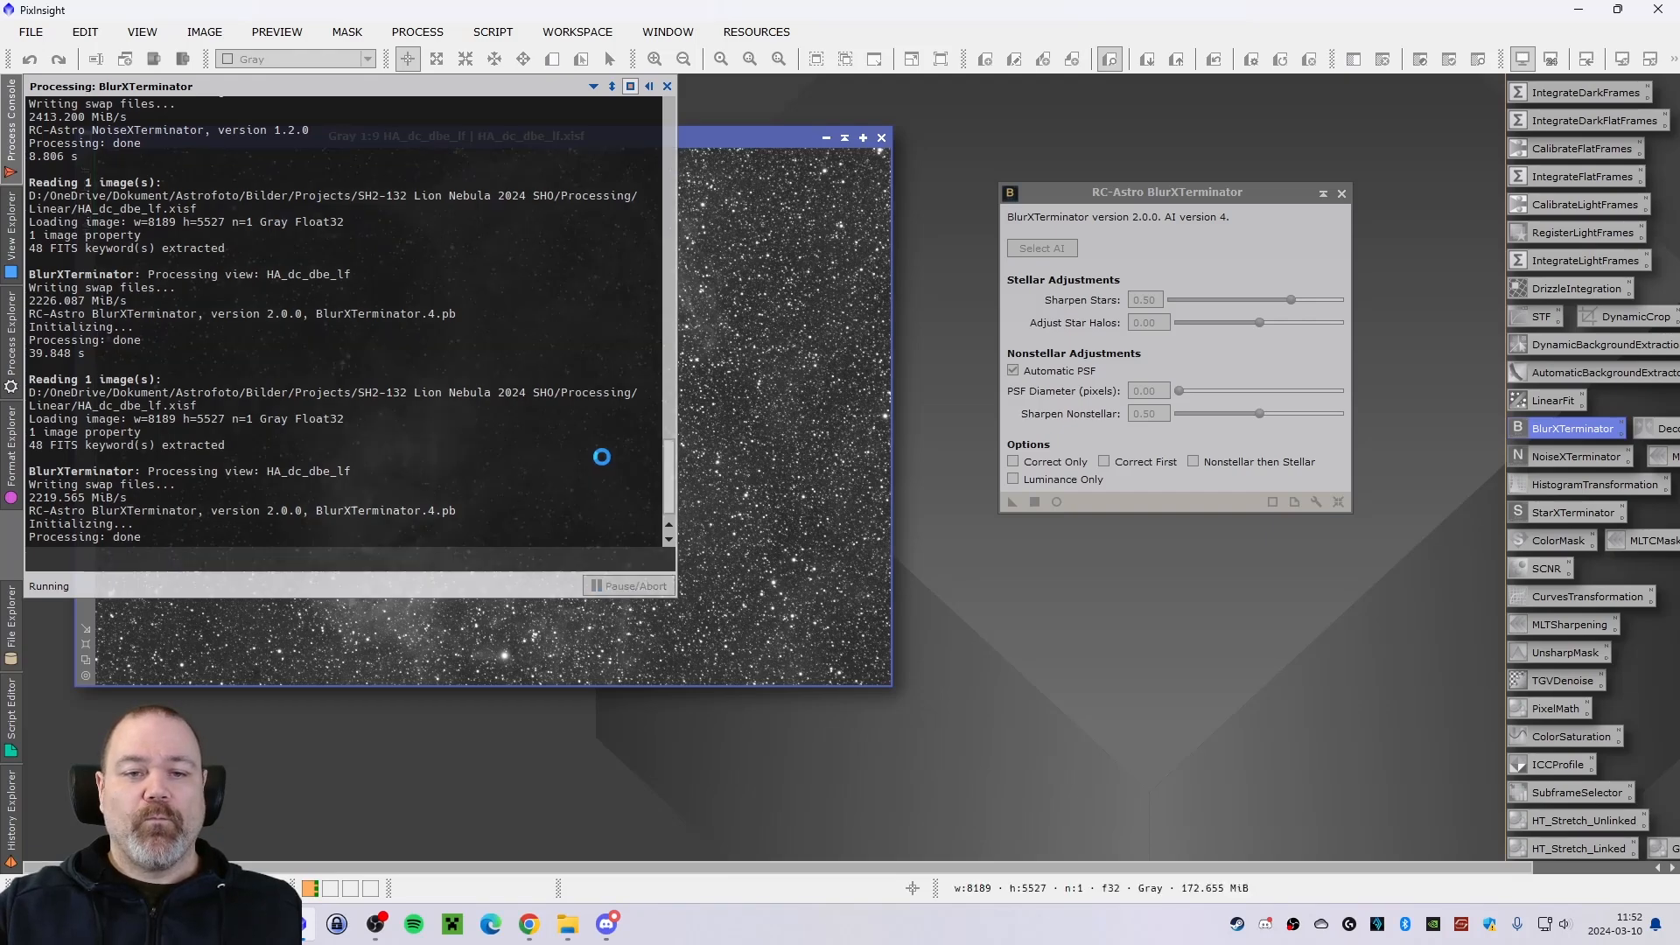
mouse_move(16, 138)
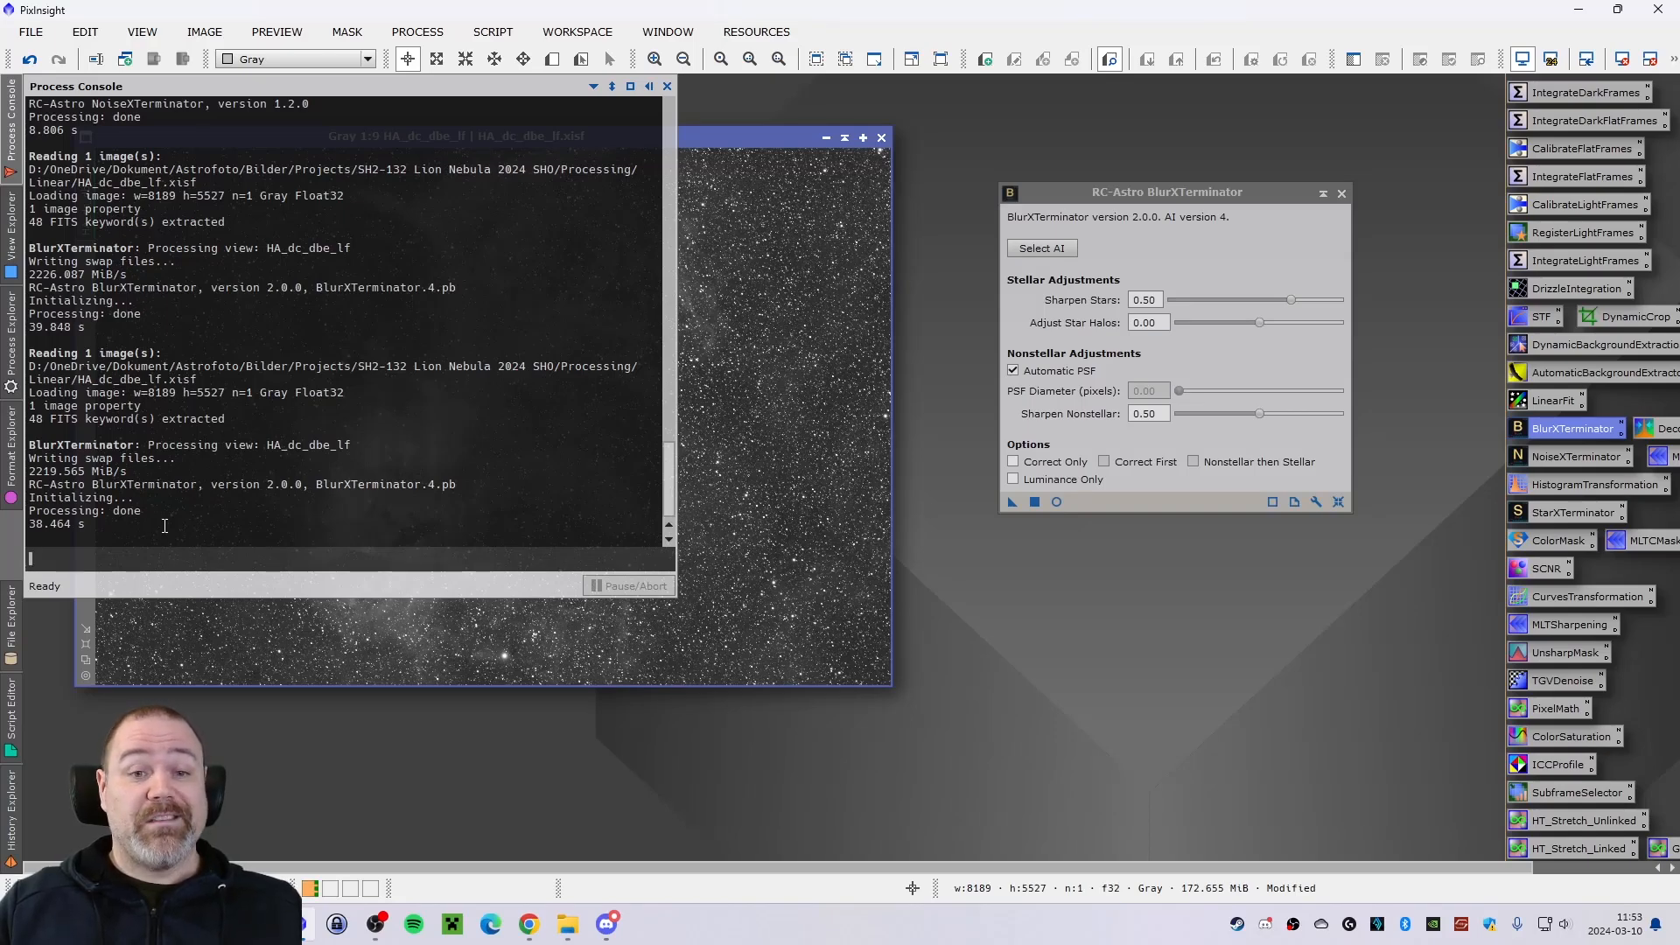
Undo the BlurXTerminator sharpening on the HA_dc_dbe_lf image and close the BlurXTerminator dialog.
drag(704, 140, 709, 149)
click(30, 61)
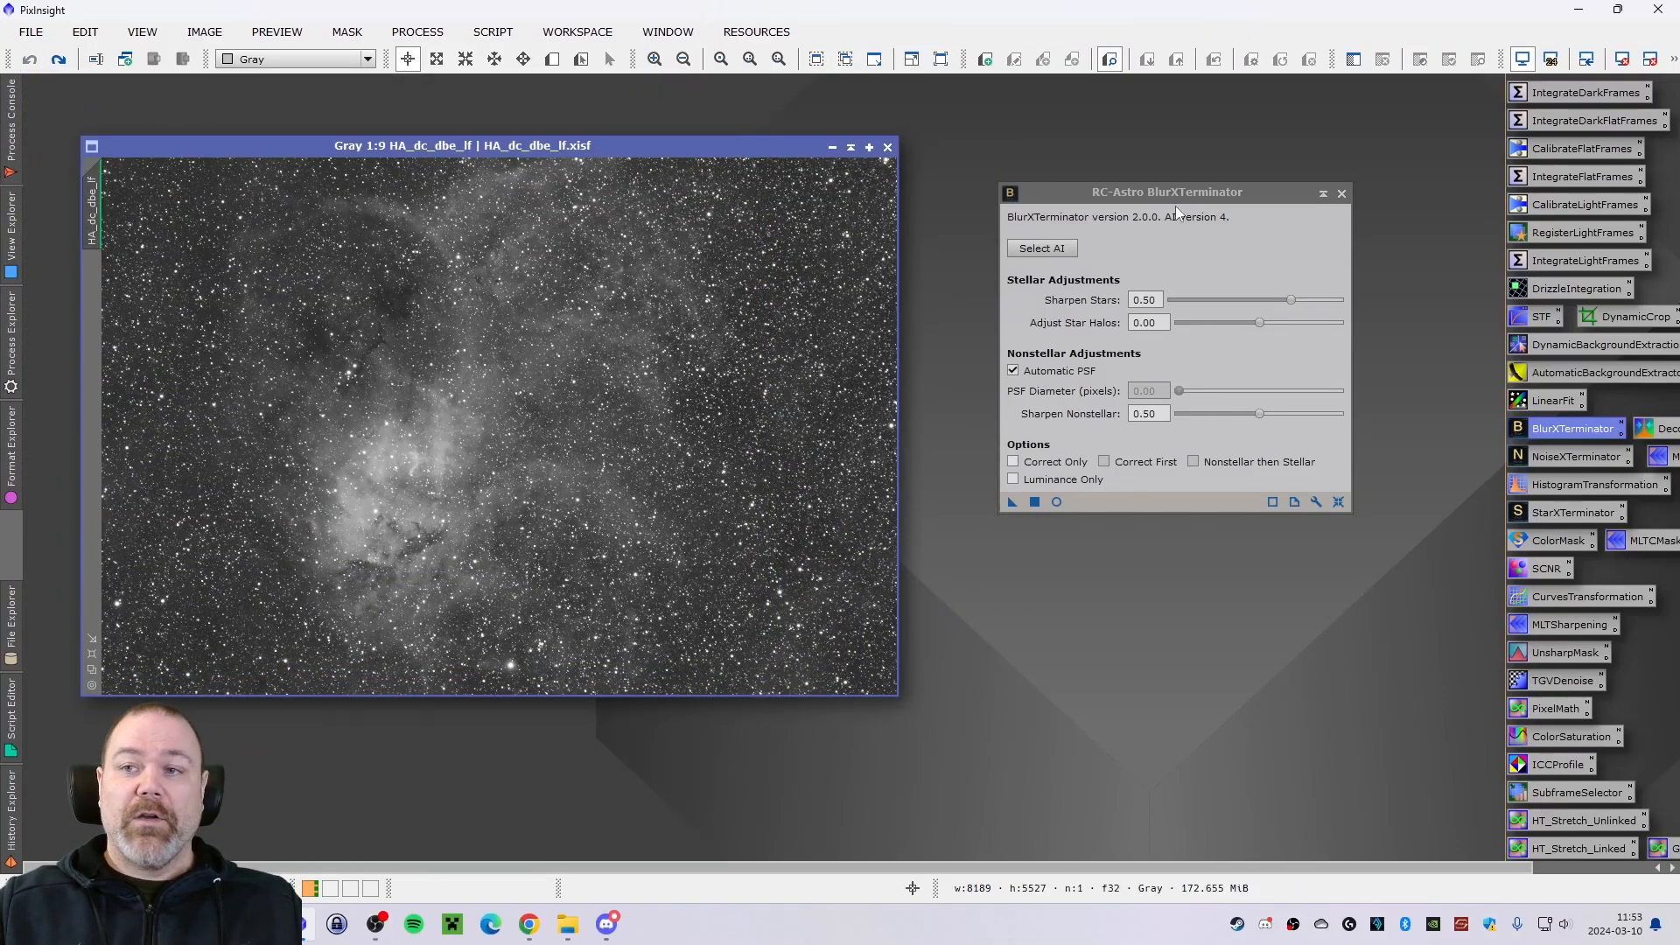
click(1341, 193)
Run NoiseXTerminator on the HA_dc_dbe_lf image with Denoise 0.90 and Detail 0.15, and check its processing time.
double_click(1540, 456)
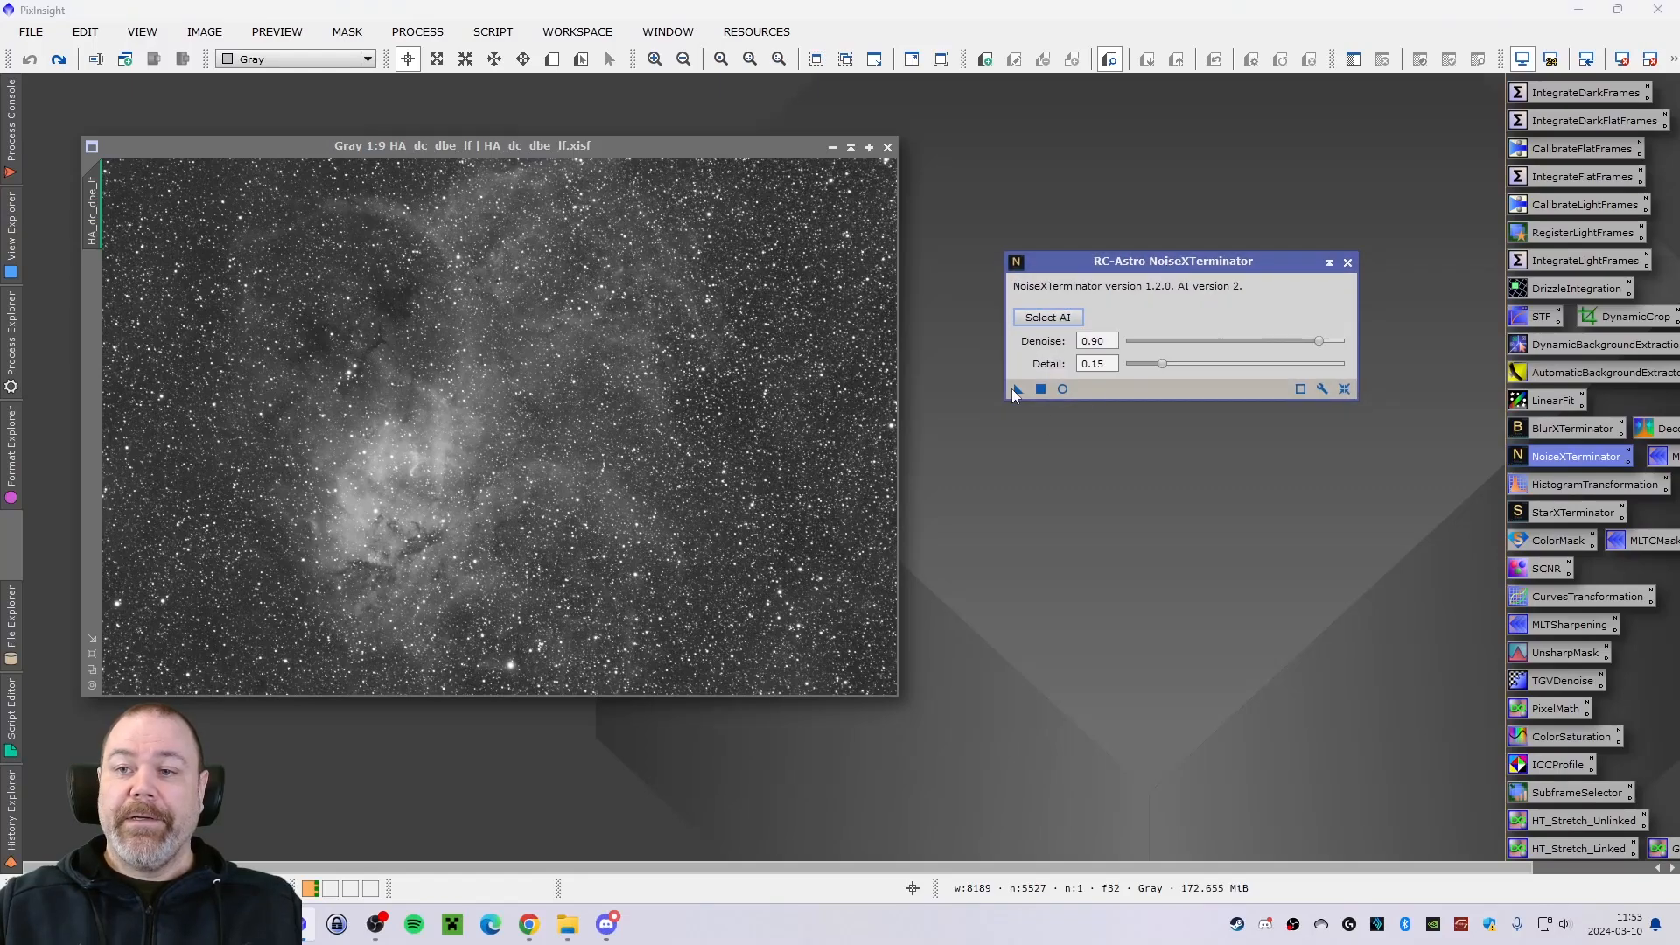
drag(1012, 389, 622, 422)
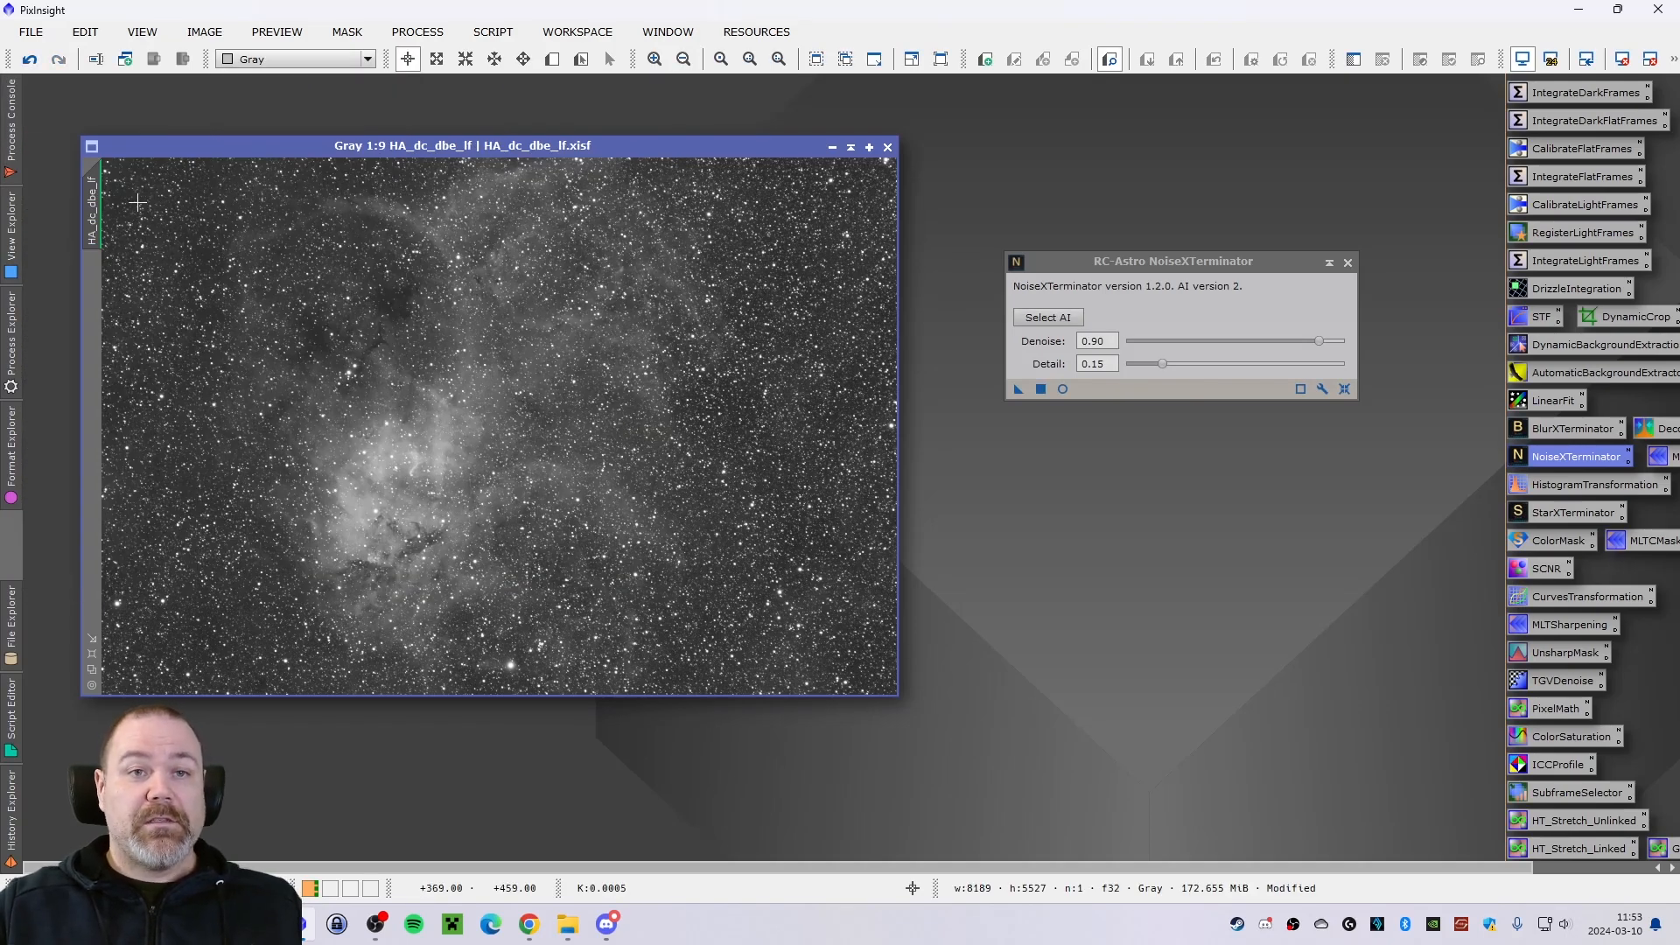
click(16, 144)
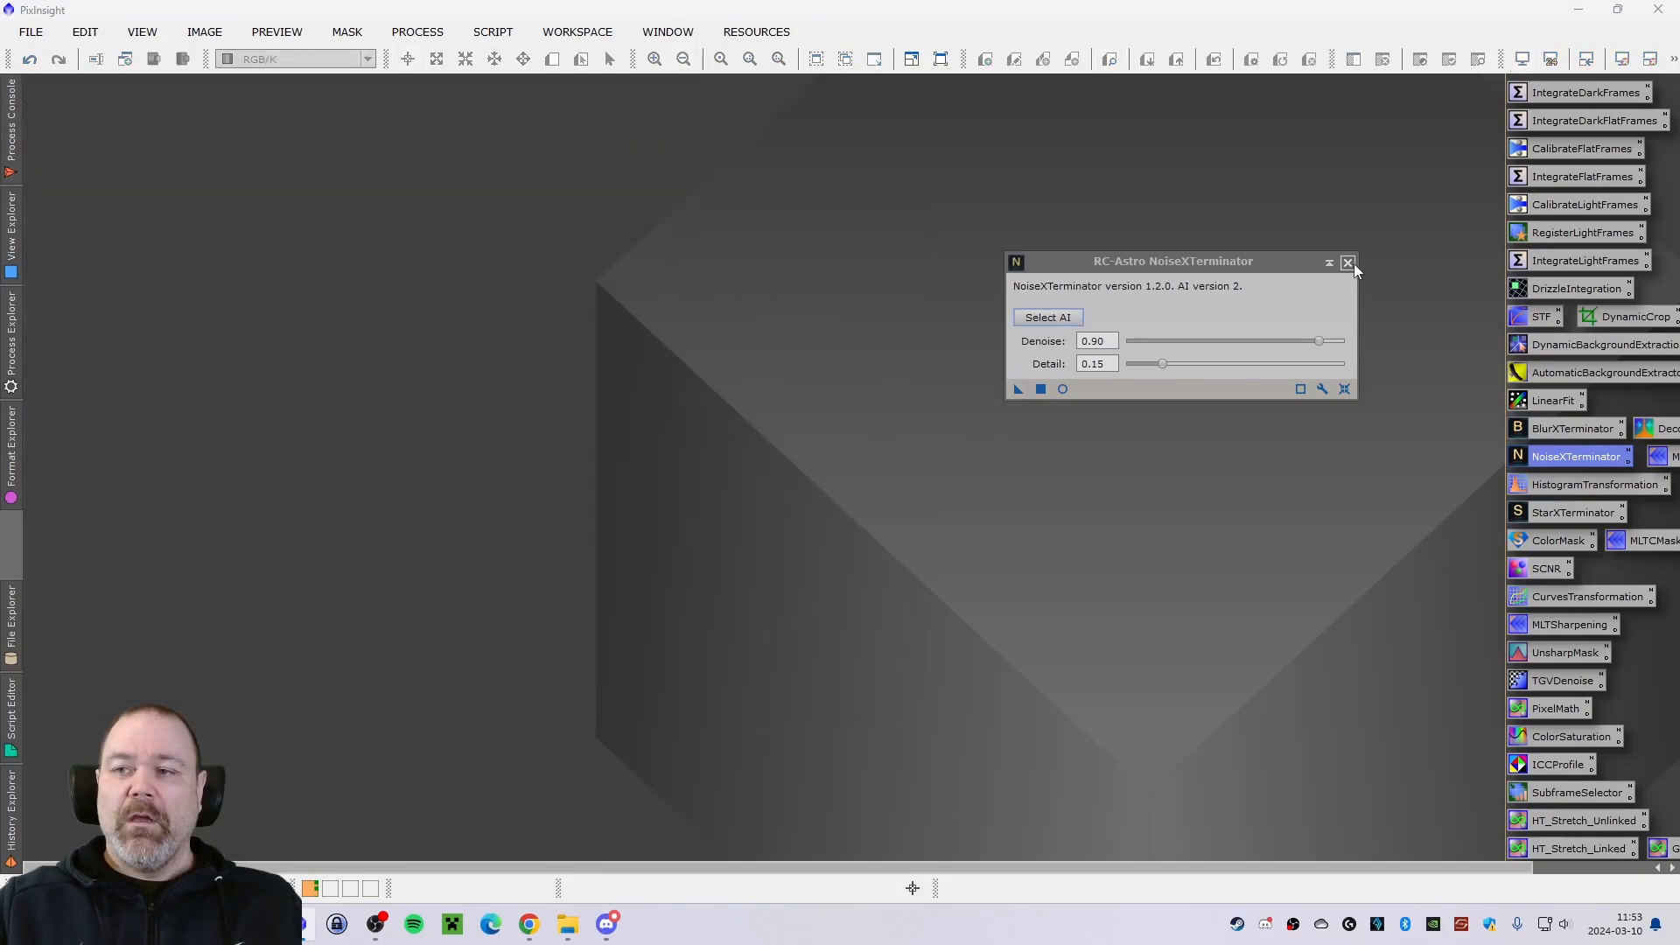
click(1348, 263)
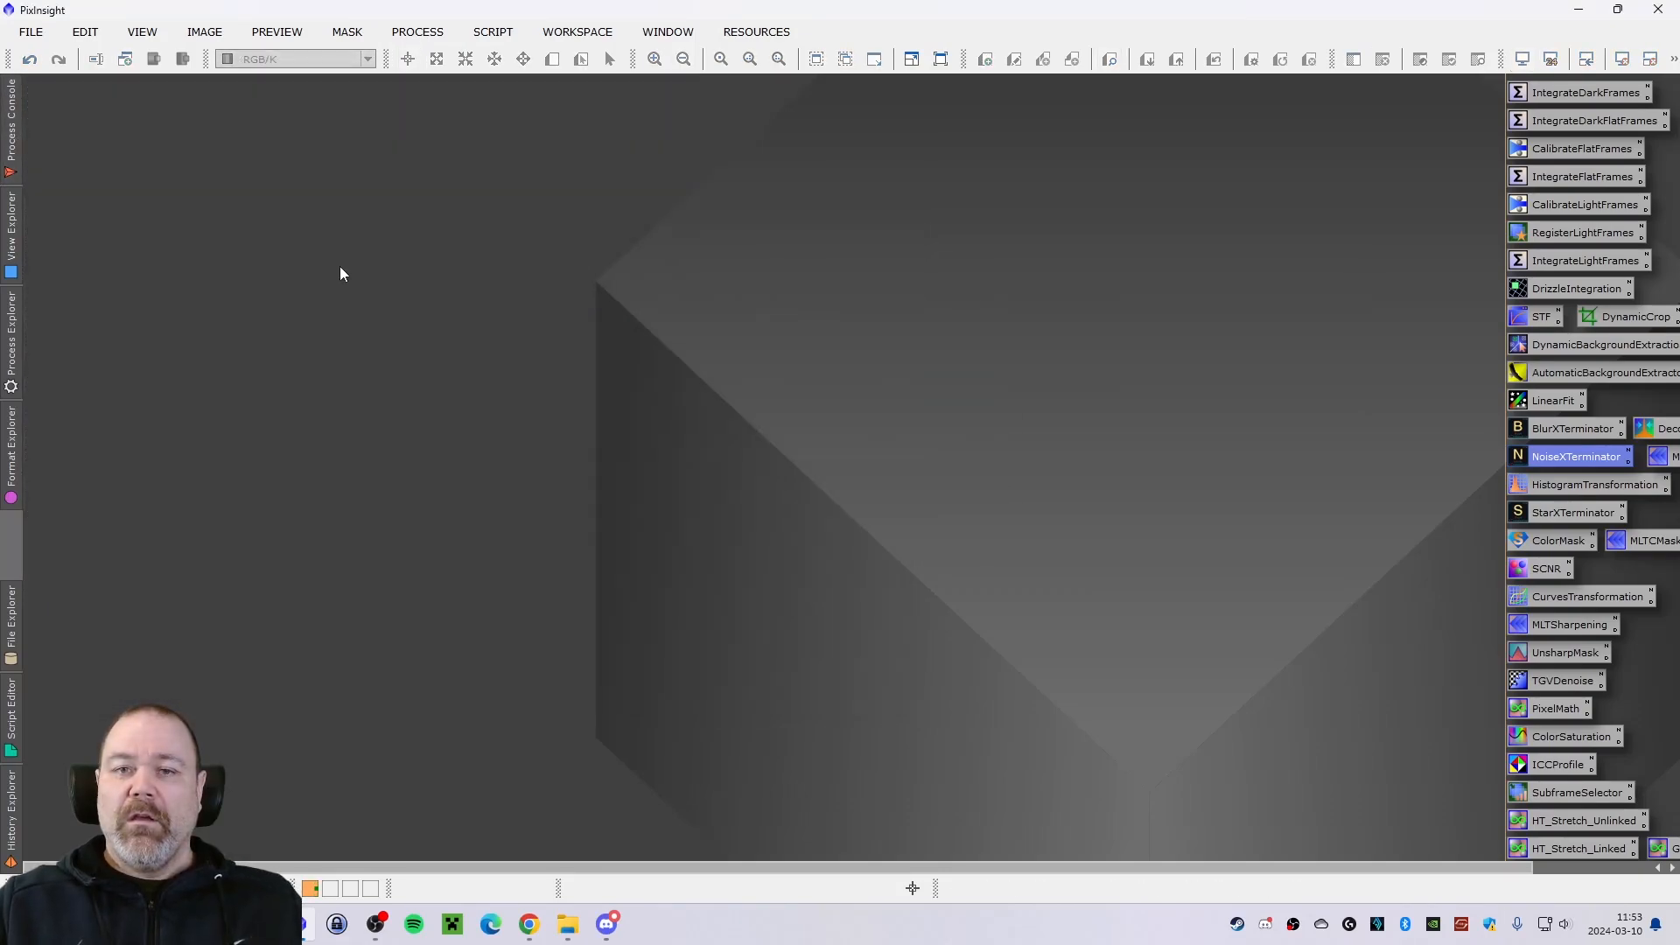
Open the image HA.xisf from the project's Non-linear folder and place its window clear of the workspace edge.
key(ctrl+o)
click(560, 114)
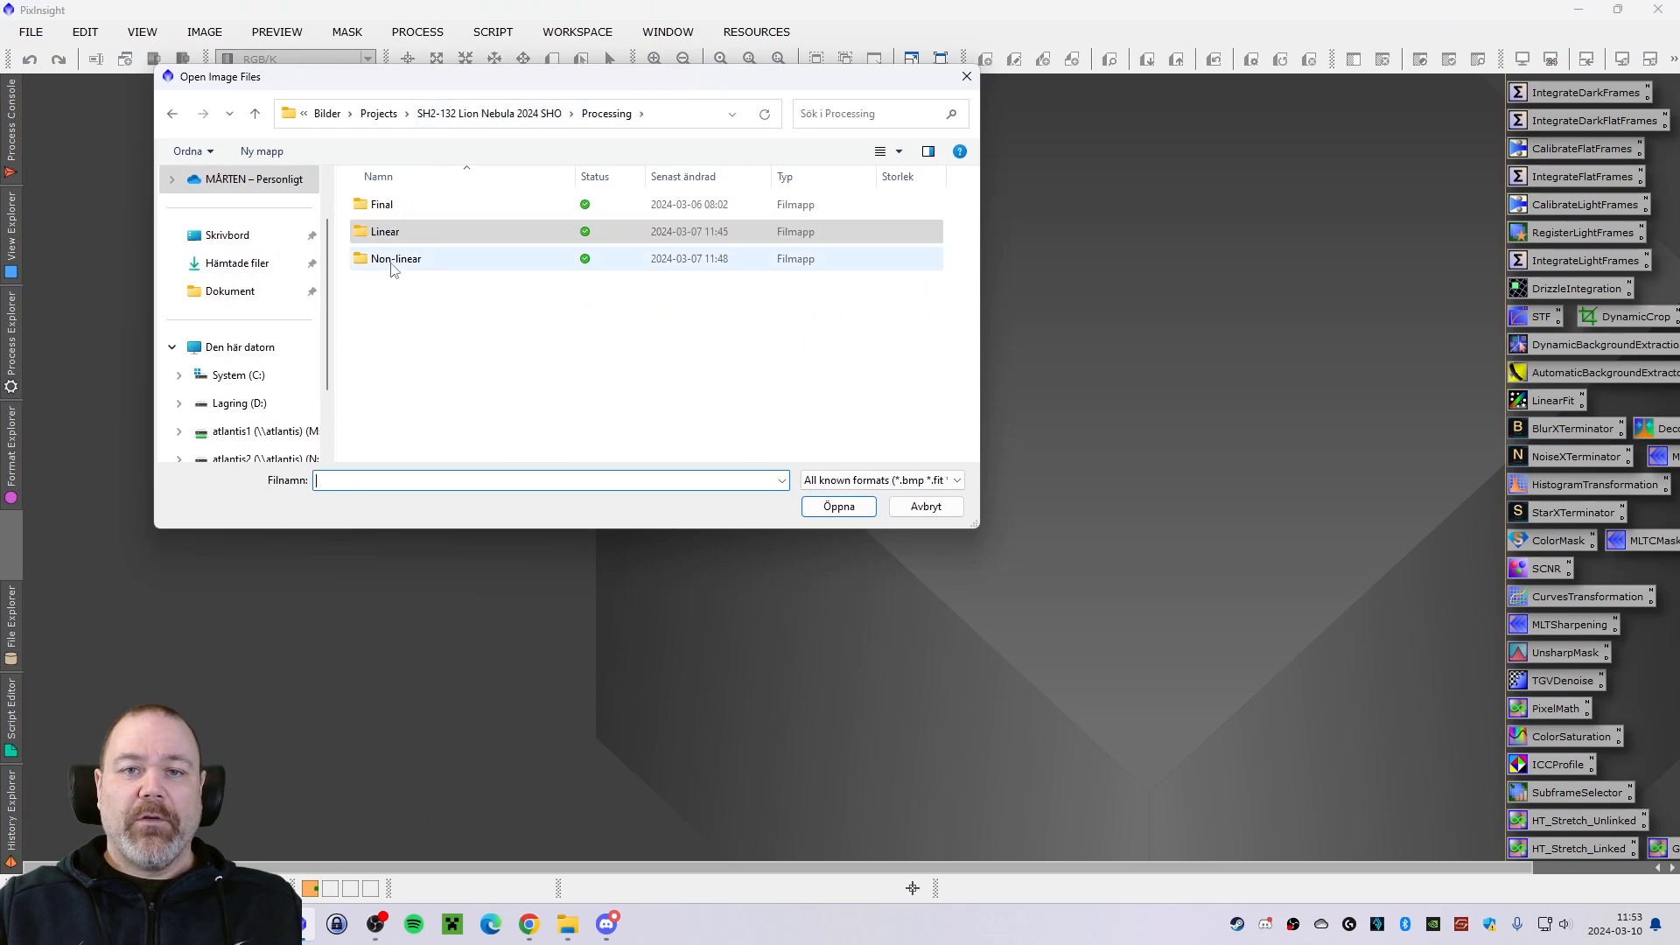
double_click(391, 259)
click(392, 208)
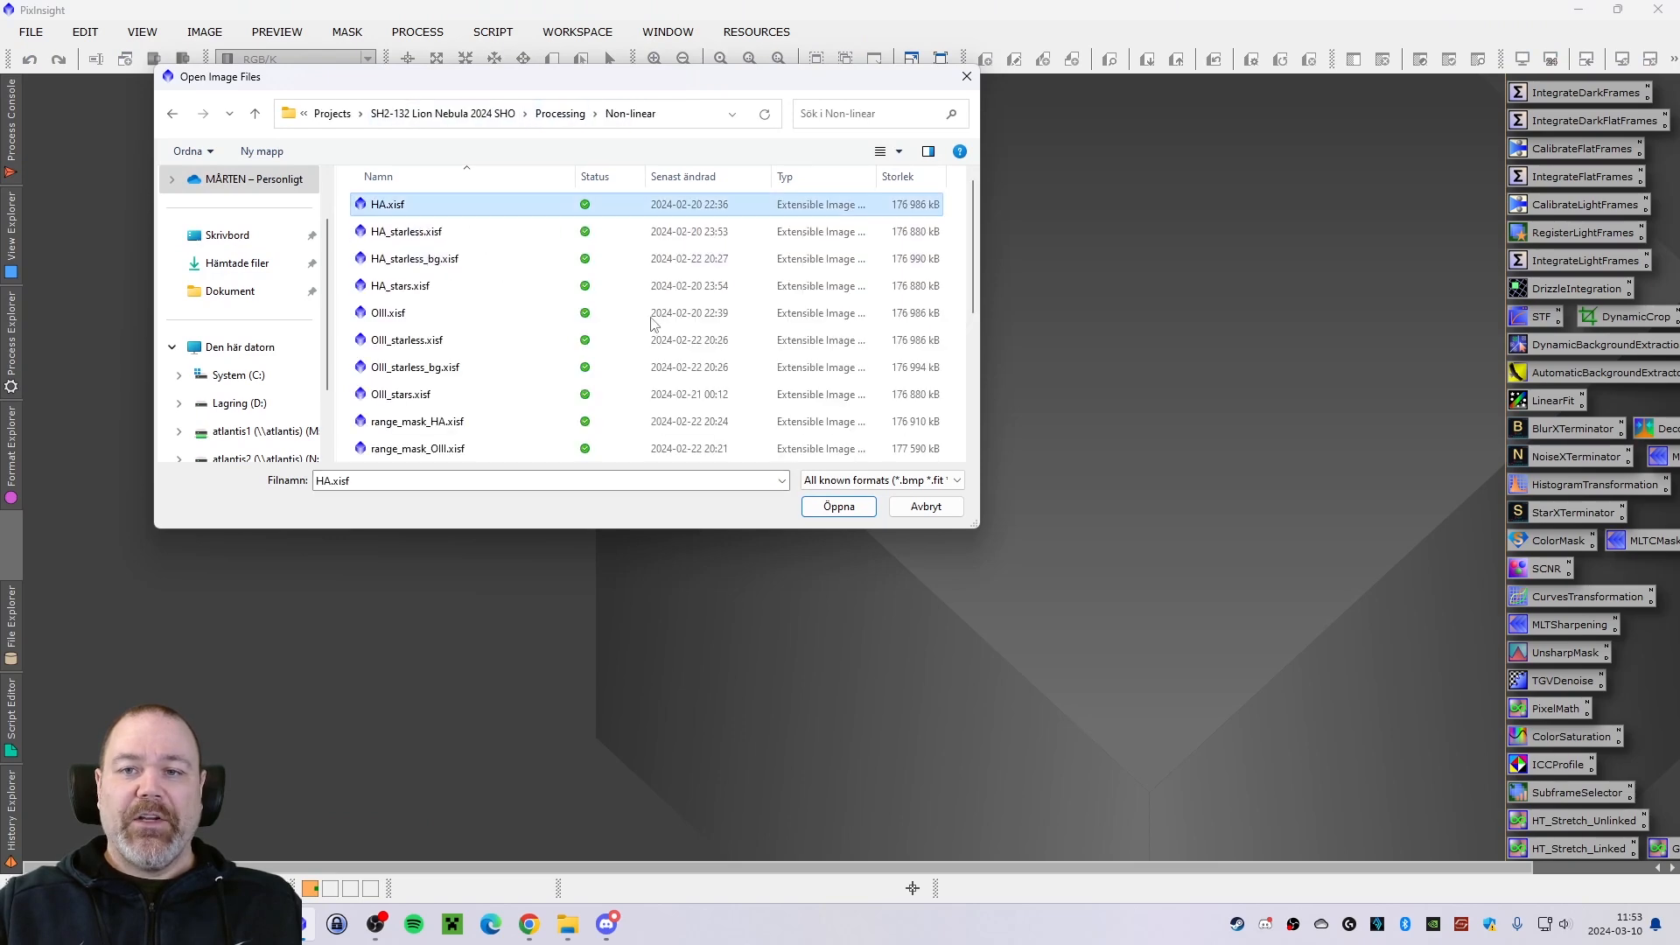
key(Return)
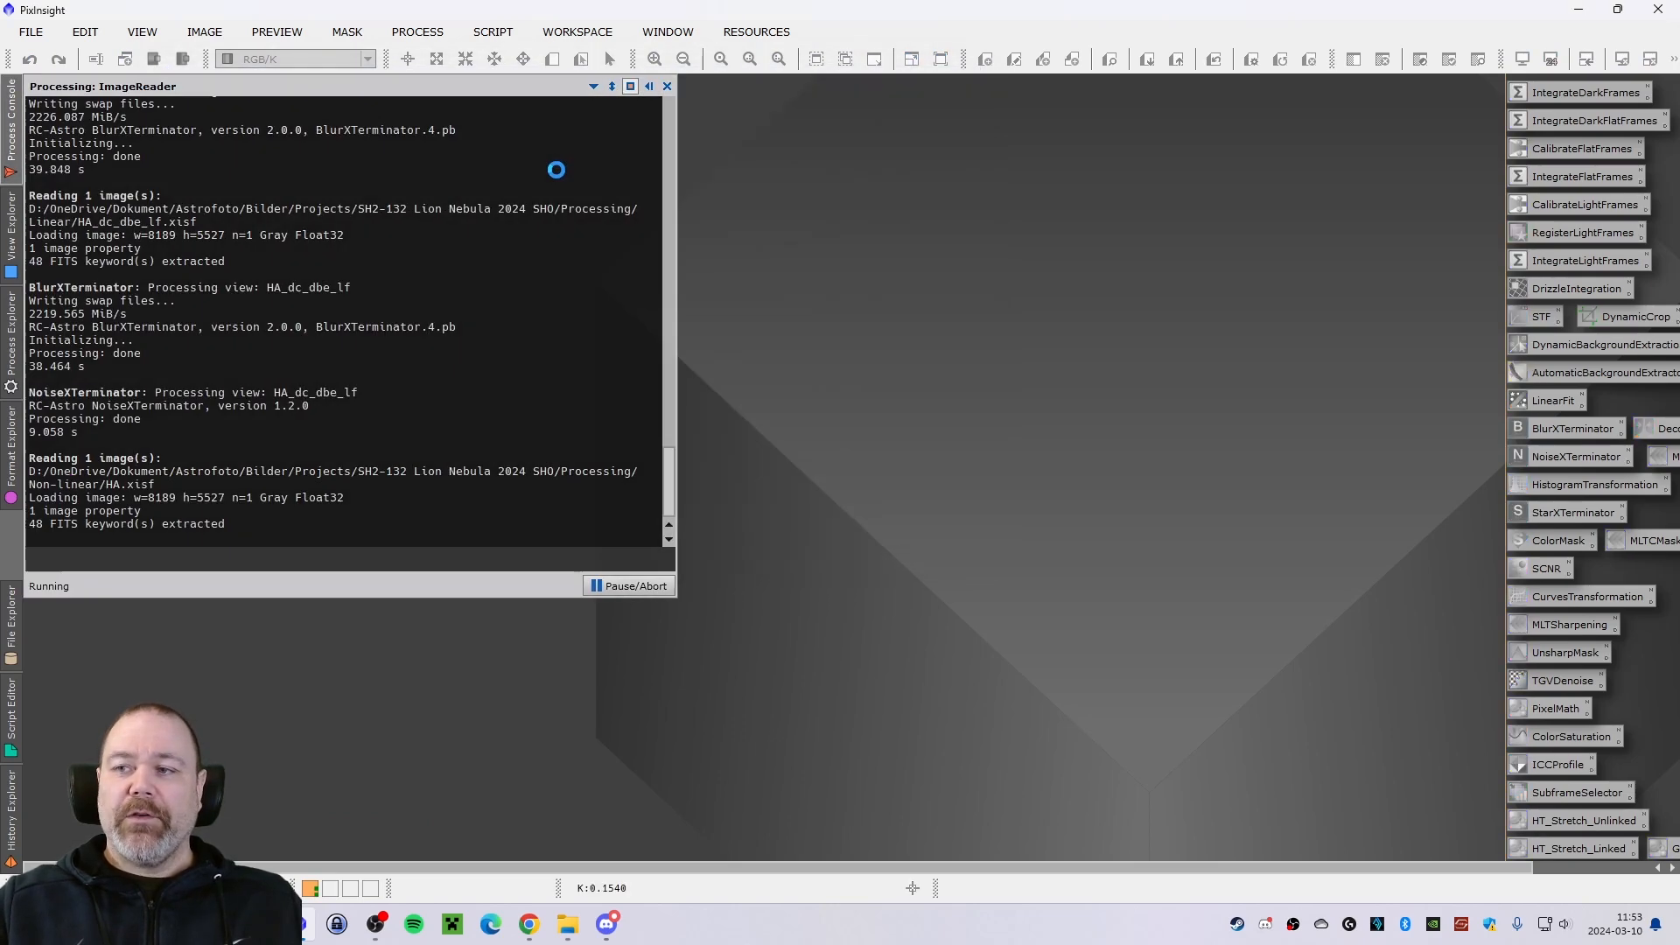
drag(522, 88, 590, 152)
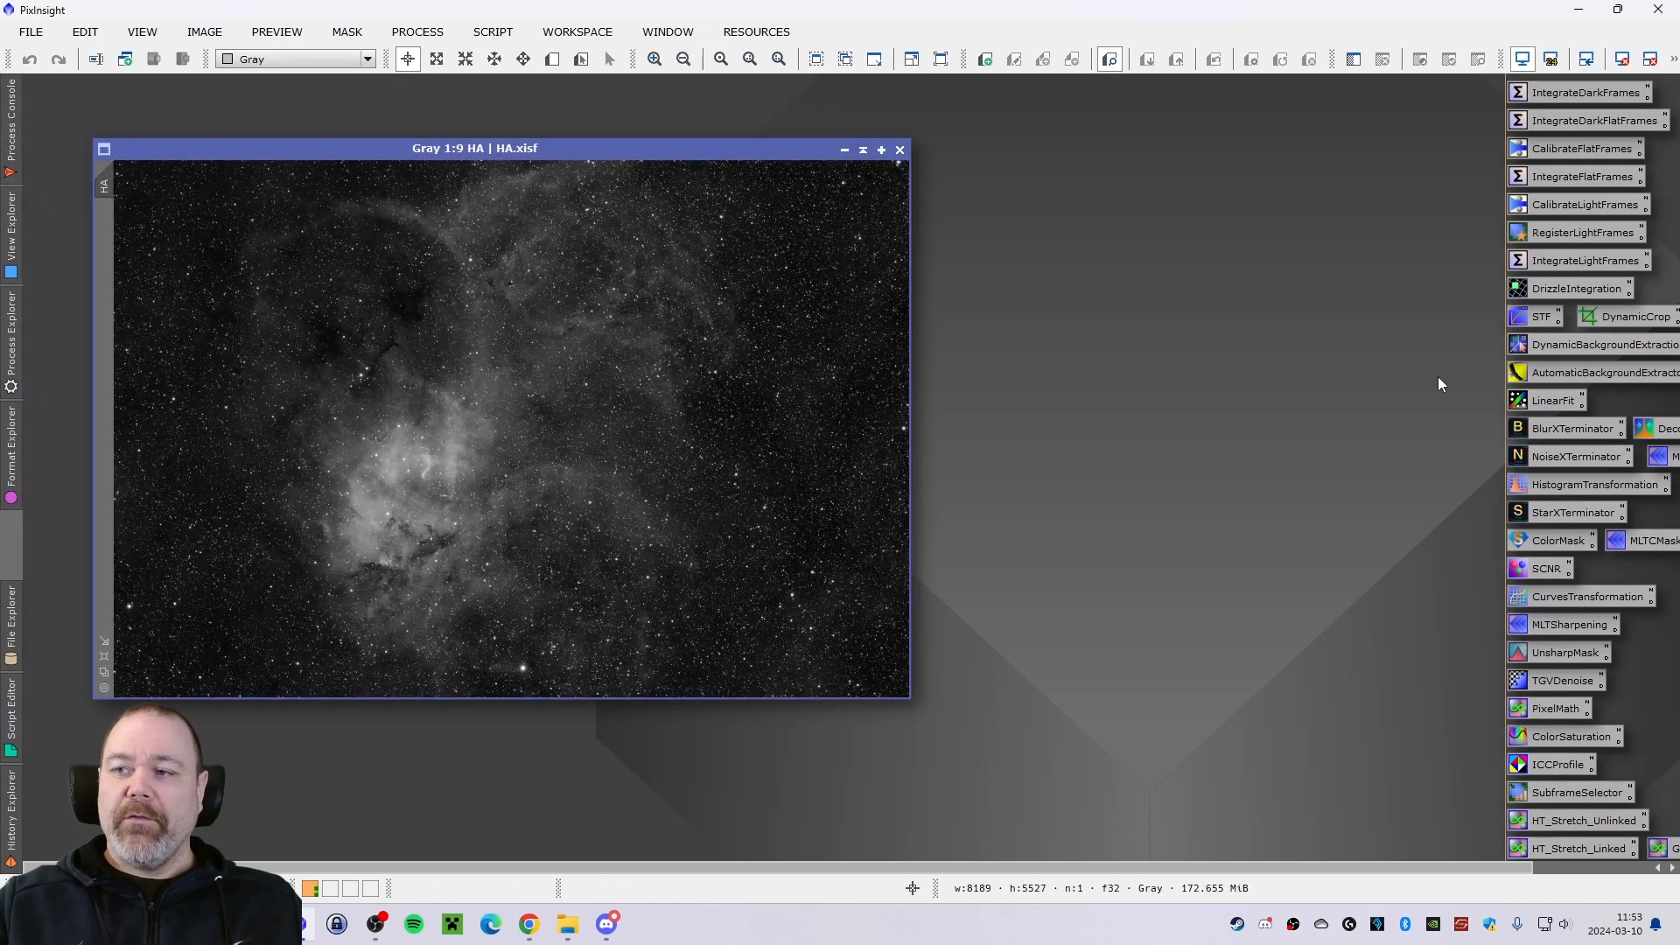
Run StarXTerminator on the HA image with Generate Star Image and Unscreen Stars enabled, and check its processing time.
double_click(1552, 514)
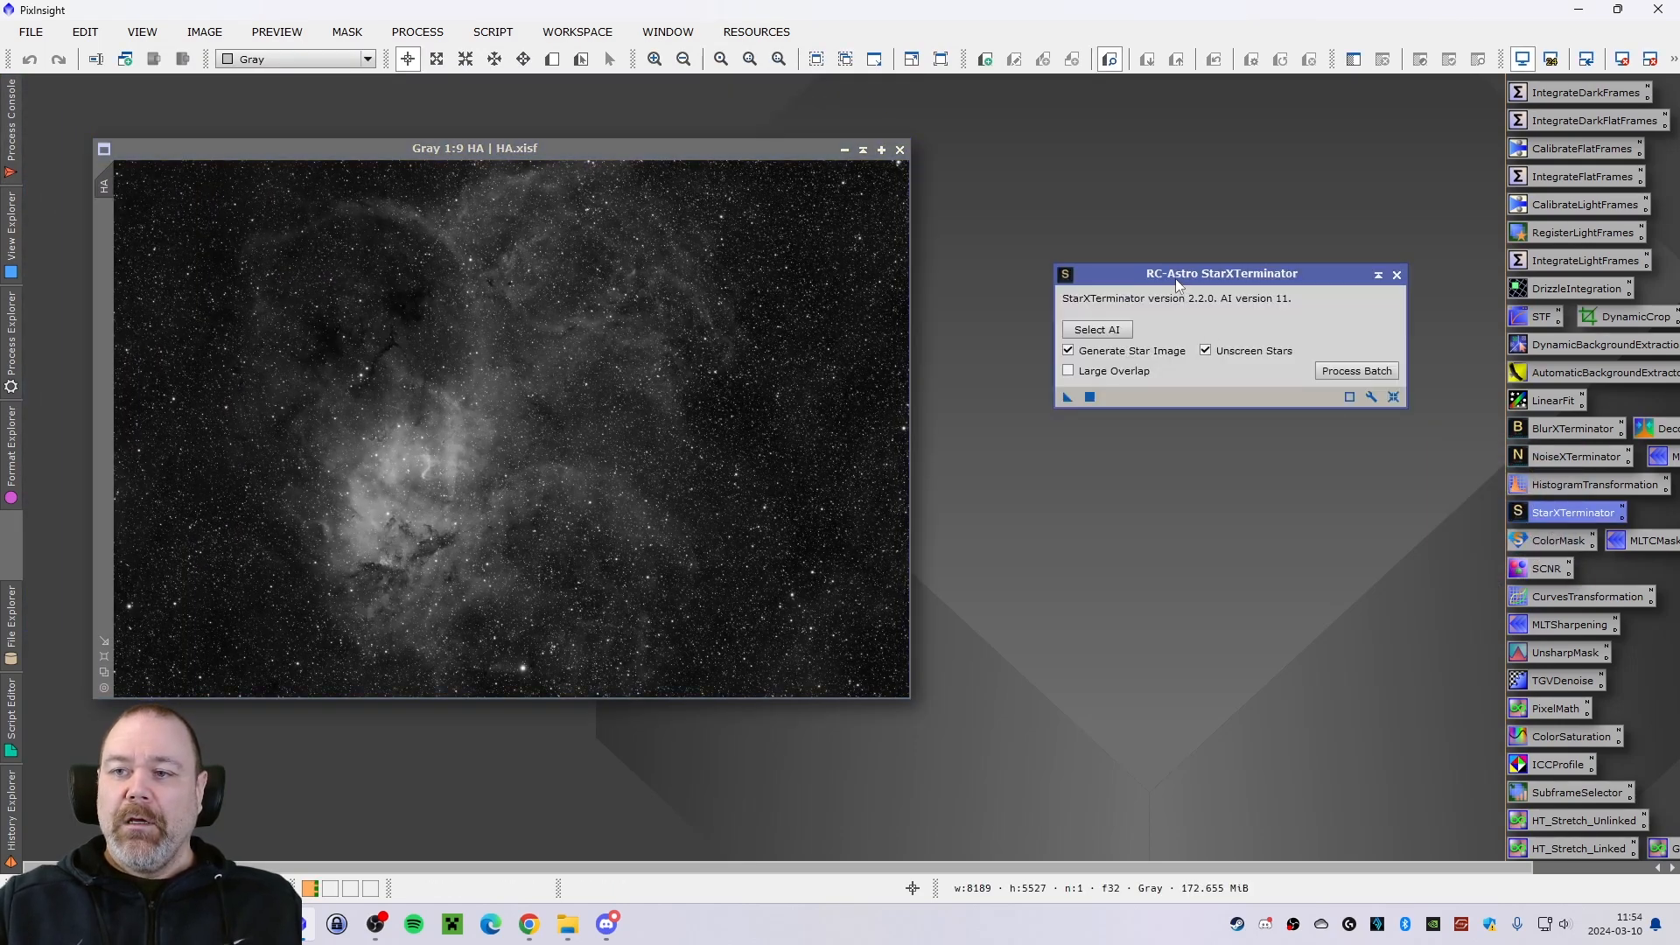
drag(1166, 278, 1126, 280)
click(1027, 399)
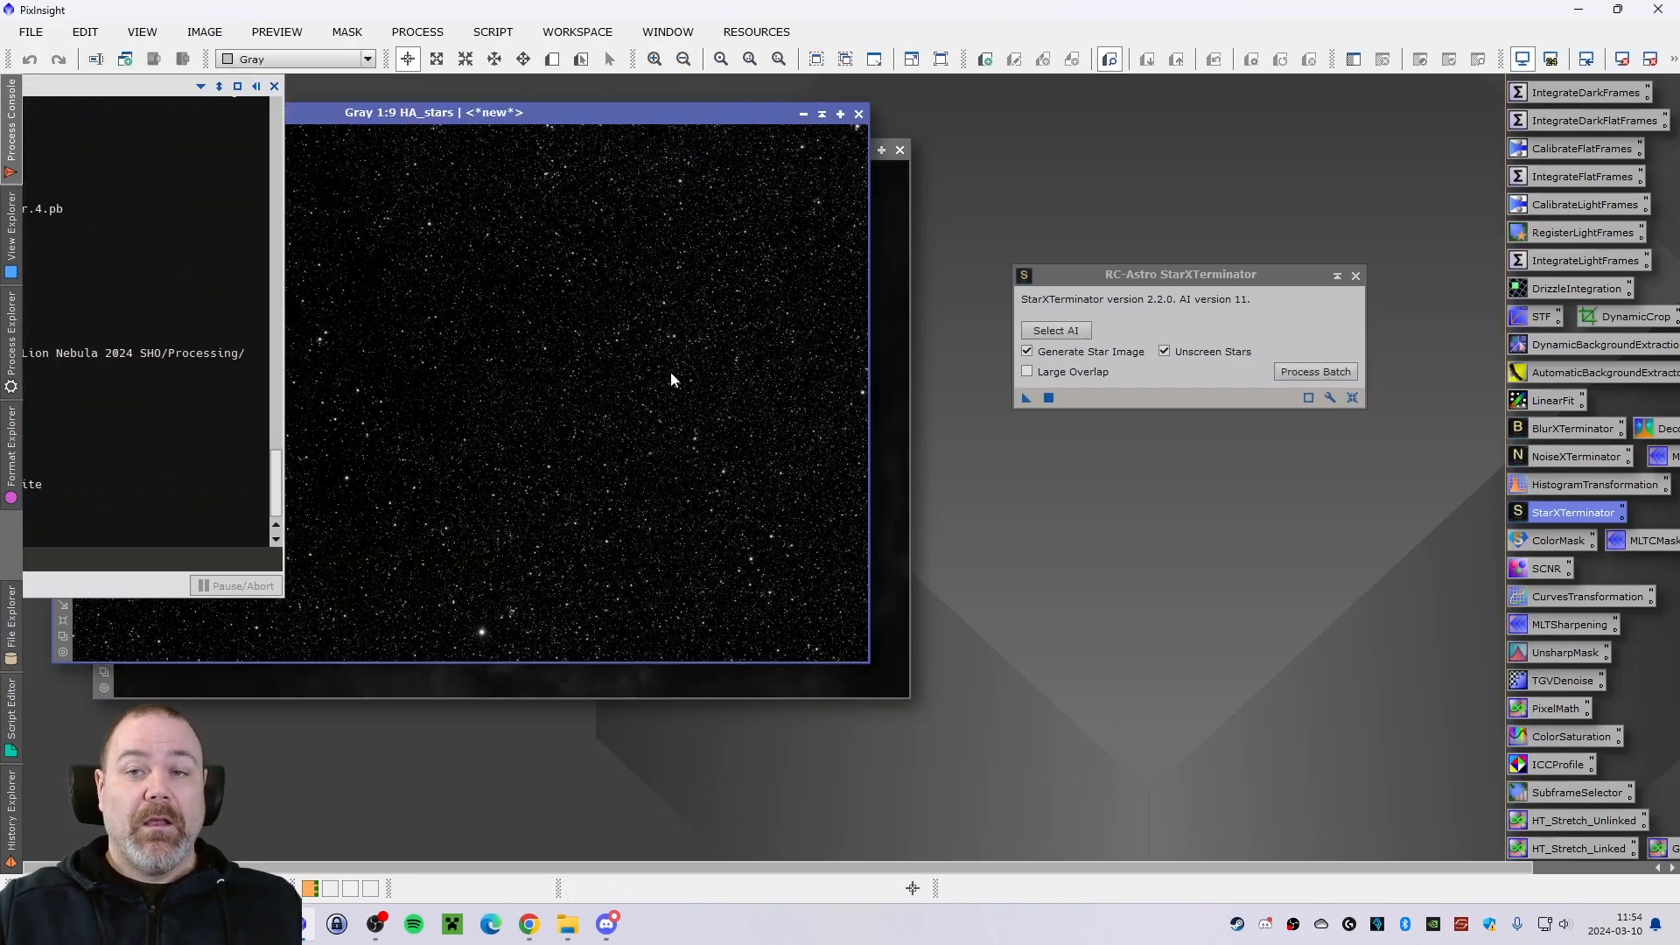
click(12, 128)
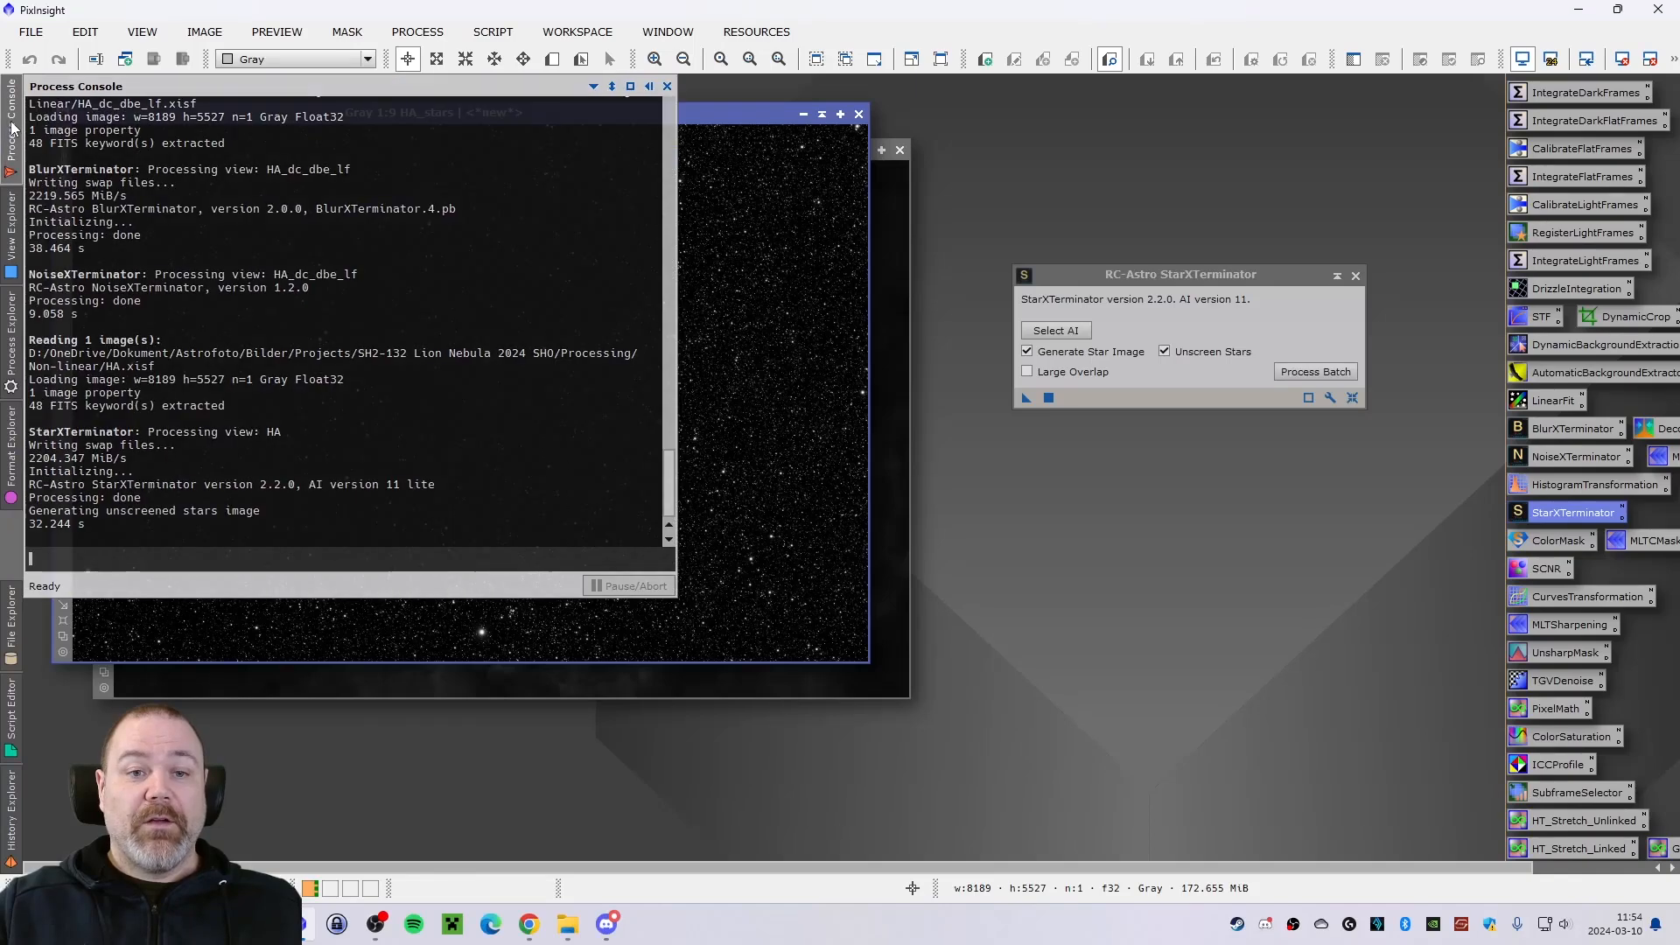